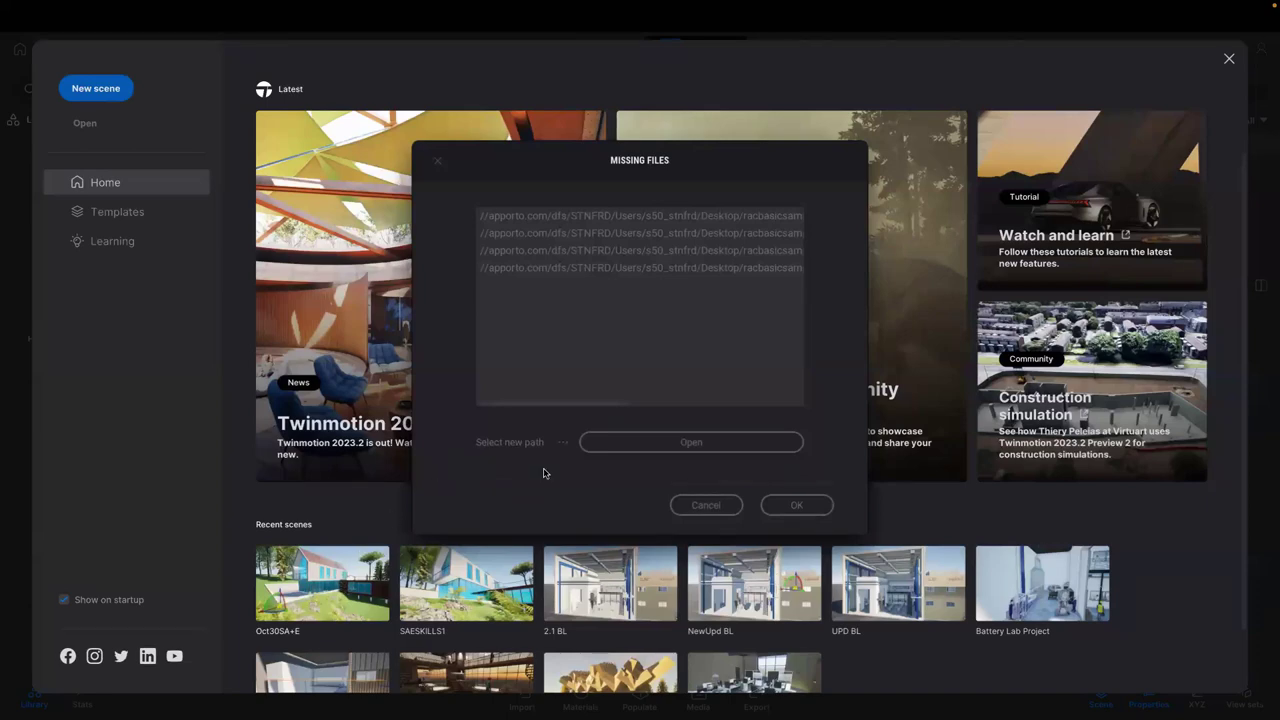
Accept the list of missing files to finish opening the scene Oct30SA+E
click(795, 505)
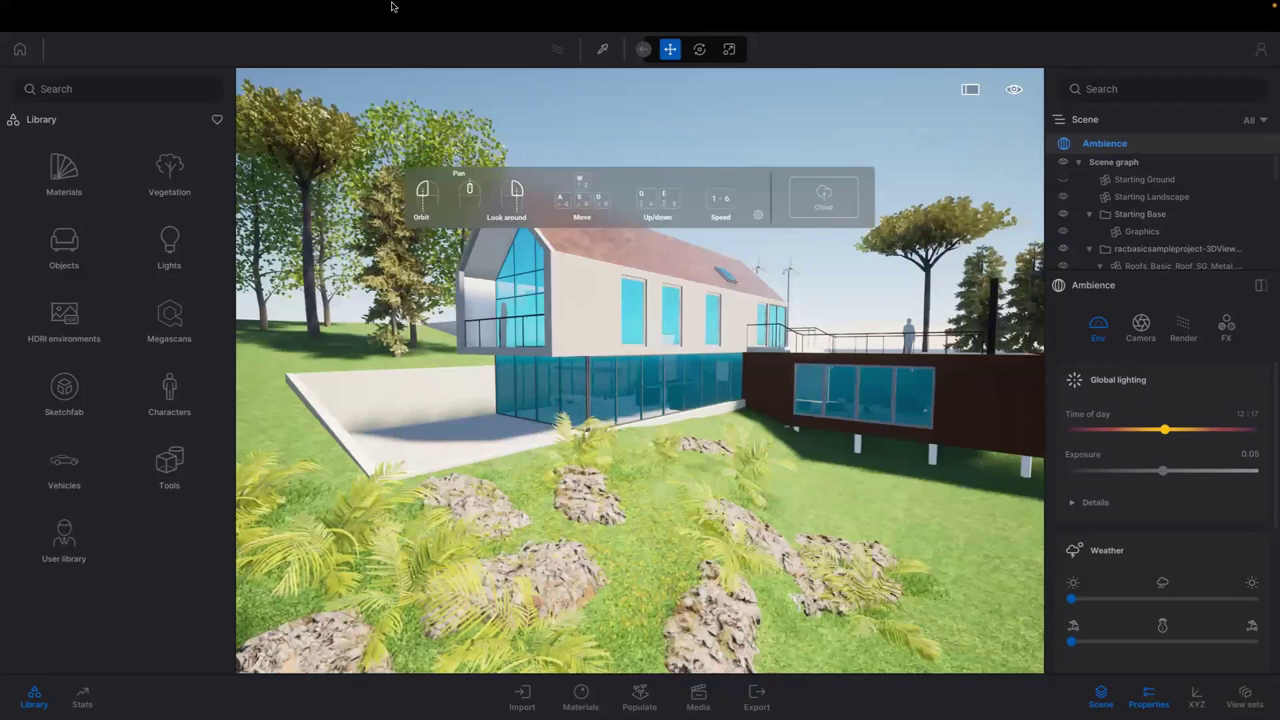
Set shadows, view distance, effects, post-processing, textures and anti-aliasing to Low in the desktop quality preferences
mouse_move(338, 10)
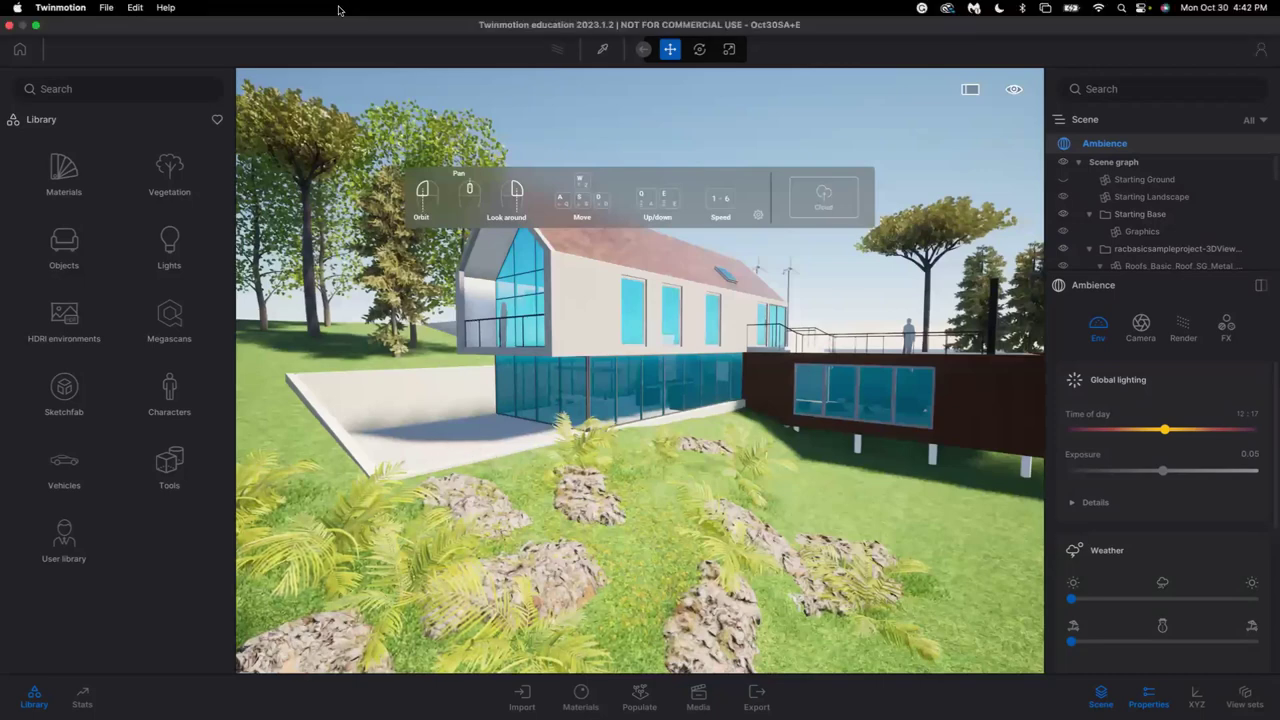
click(135, 10)
click(157, 142)
click(637, 114)
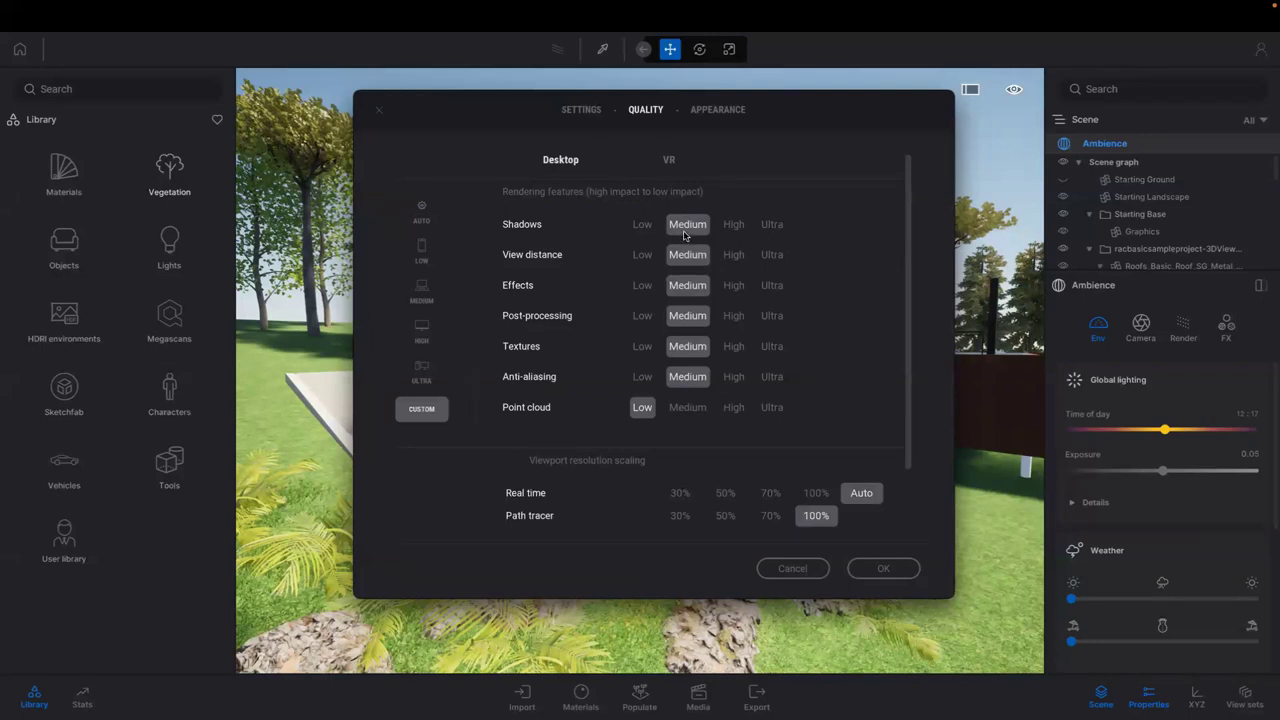
click(644, 230)
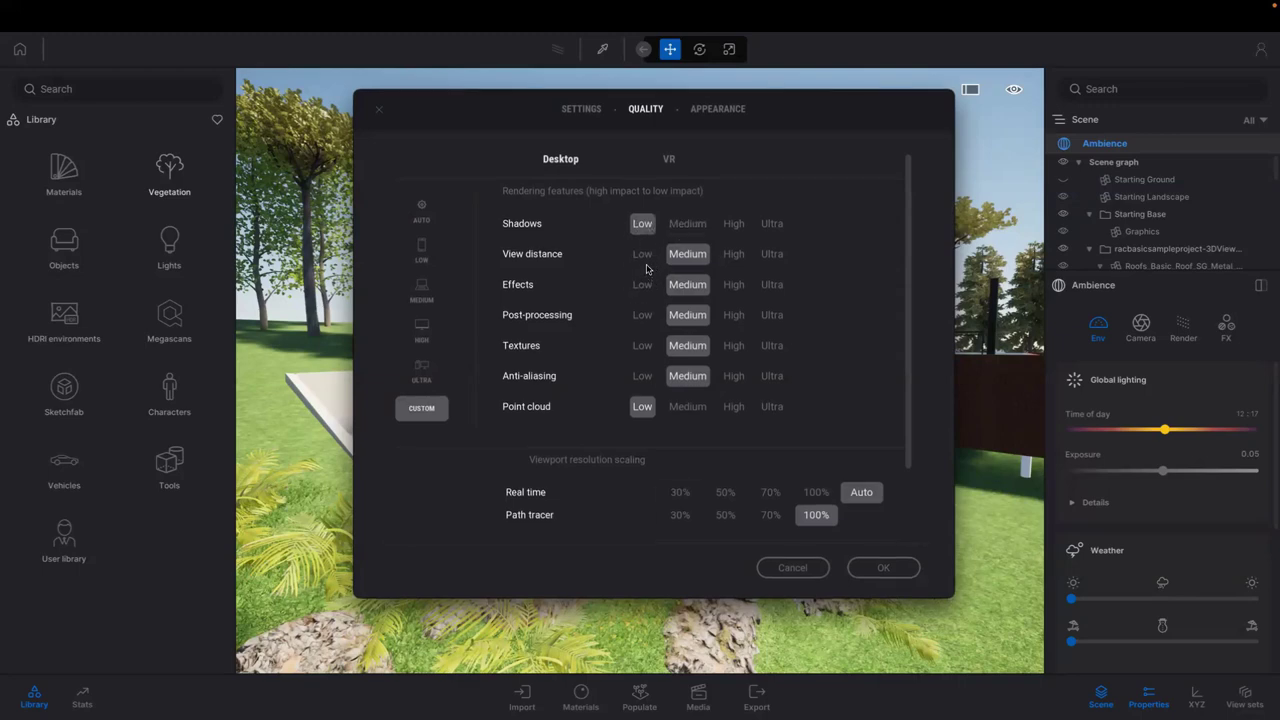
click(643, 256)
click(642, 285)
click(642, 315)
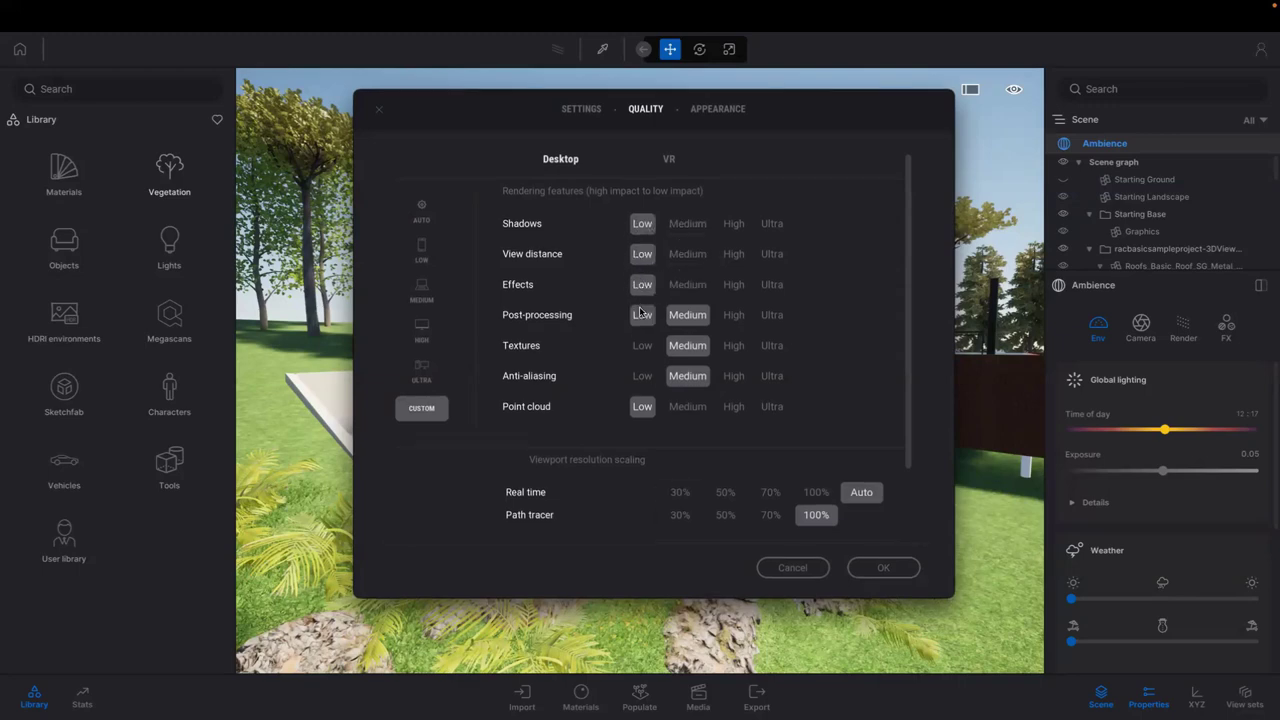
click(642, 345)
click(642, 376)
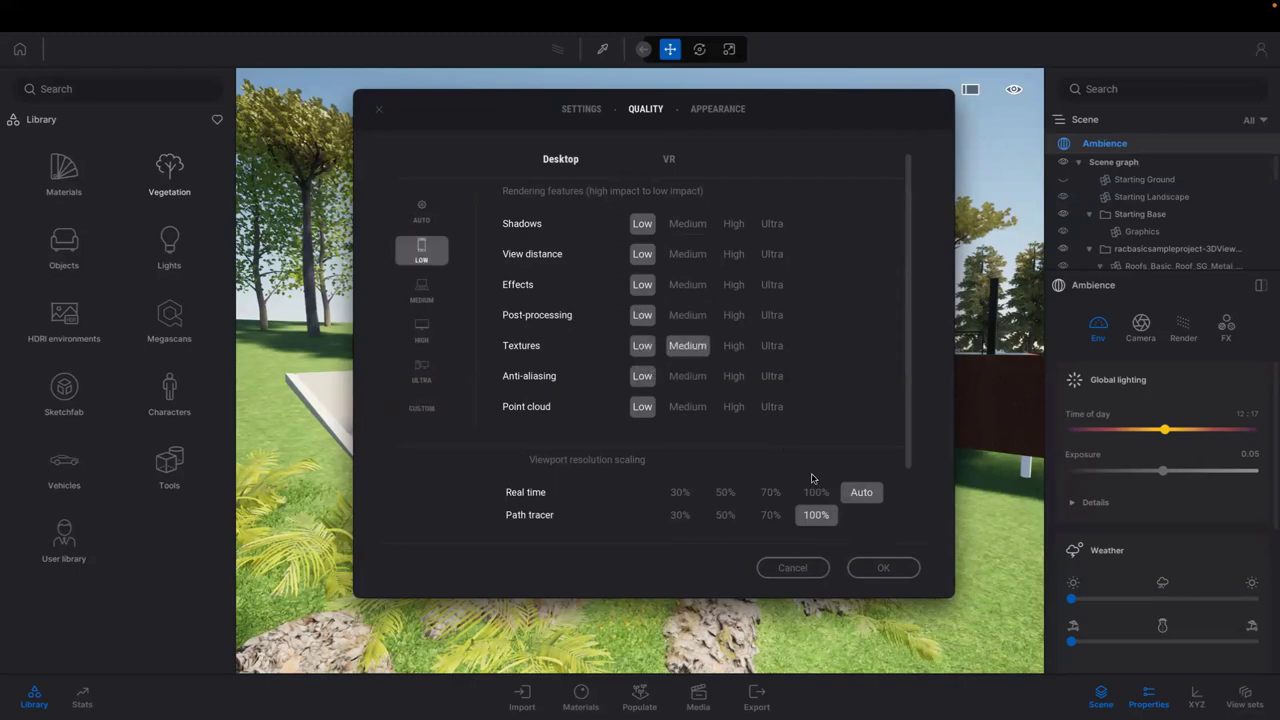
click(880, 567)
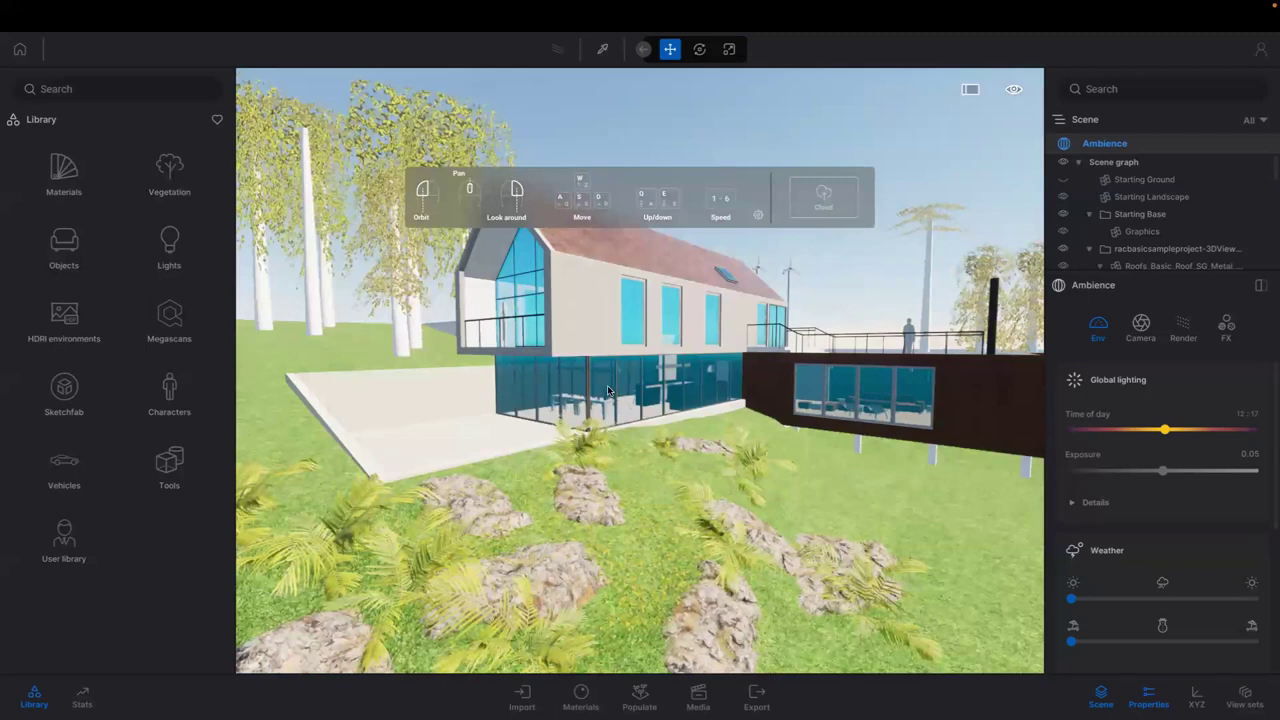
Set shadows, view distance, effects, post-processing, textures and anti-aliasing to Medium in the desktop quality preferences
mouse_move(550, 4)
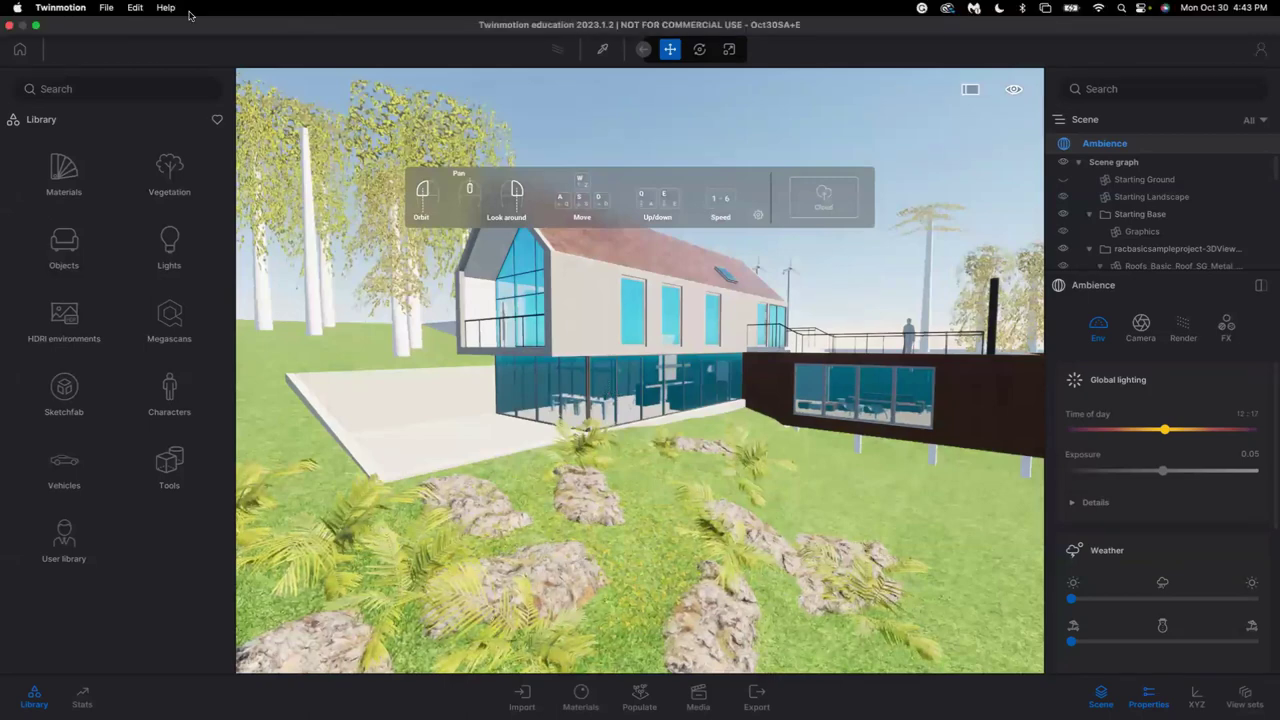
click(137, 8)
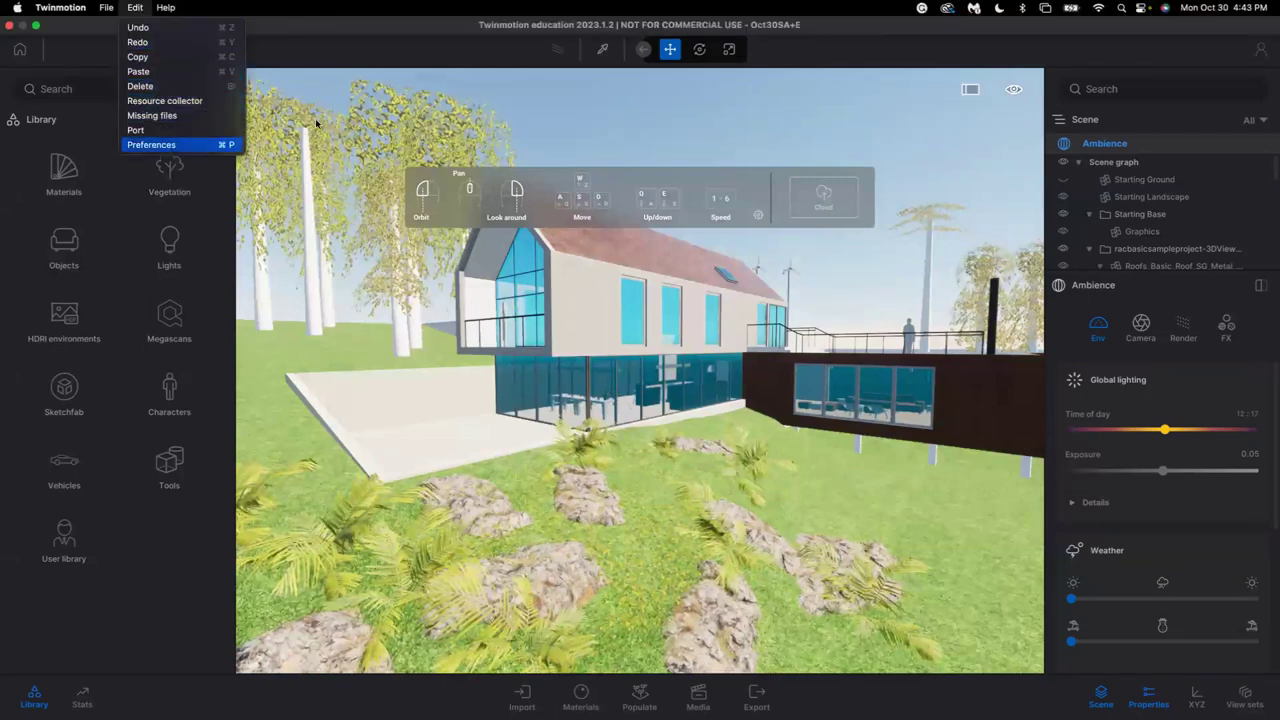
click(175, 143)
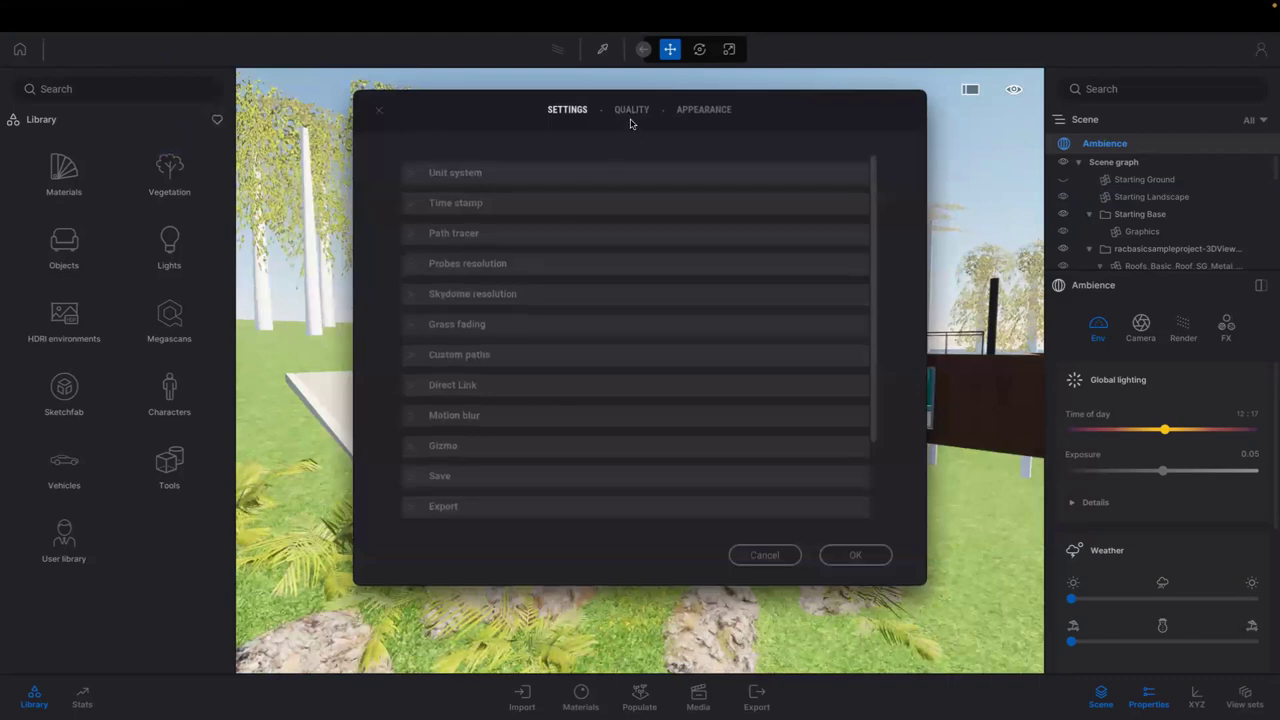
click(633, 112)
click(687, 223)
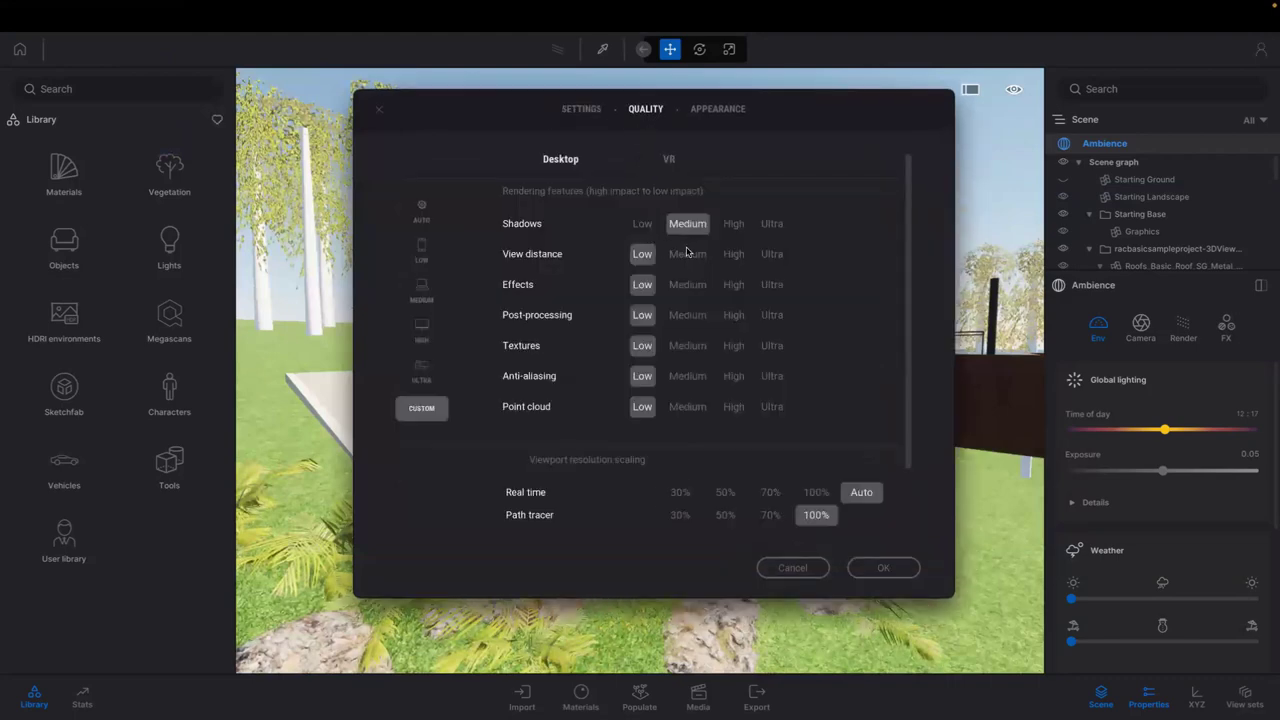
click(687, 254)
click(684, 285)
click(684, 315)
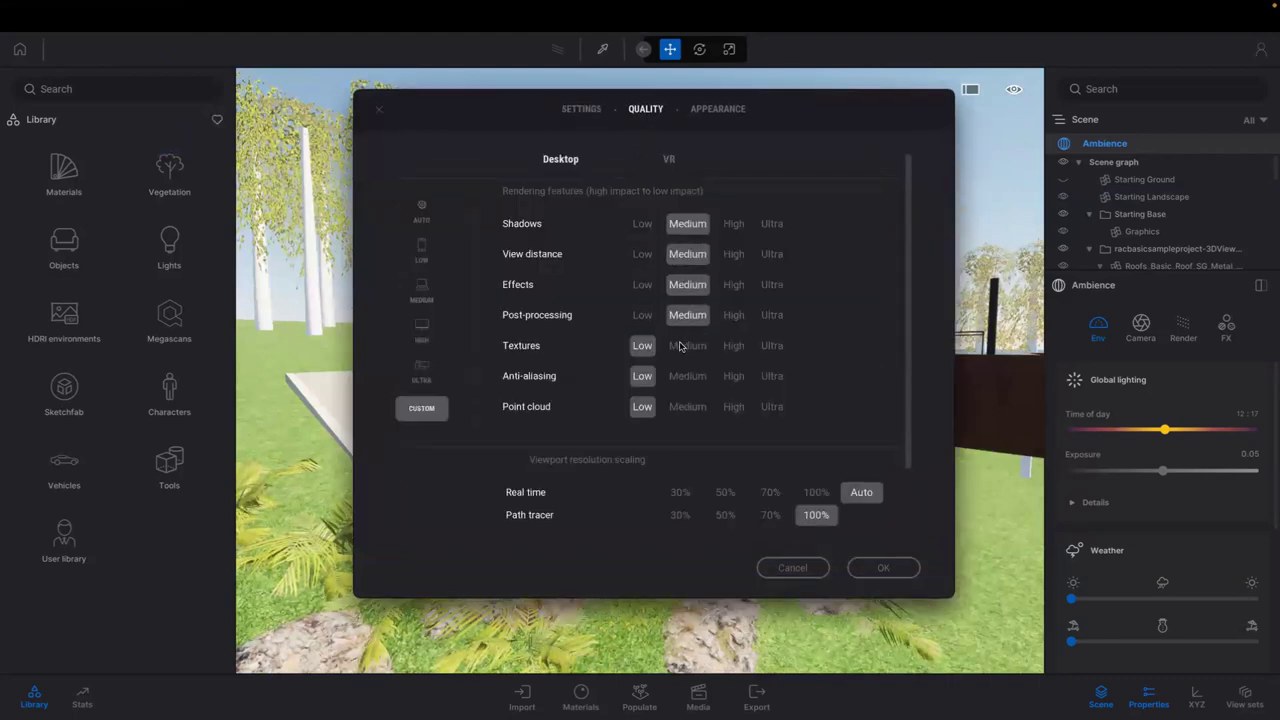
click(686, 345)
click(687, 376)
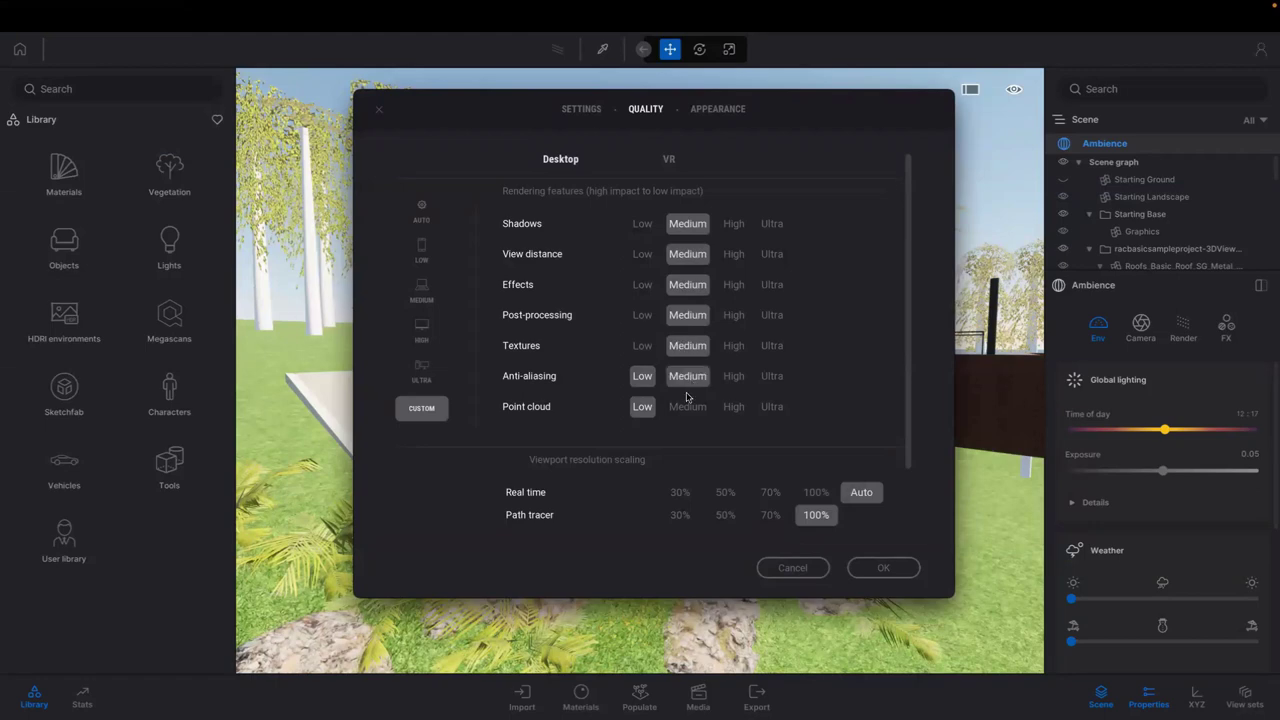
click(860, 566)
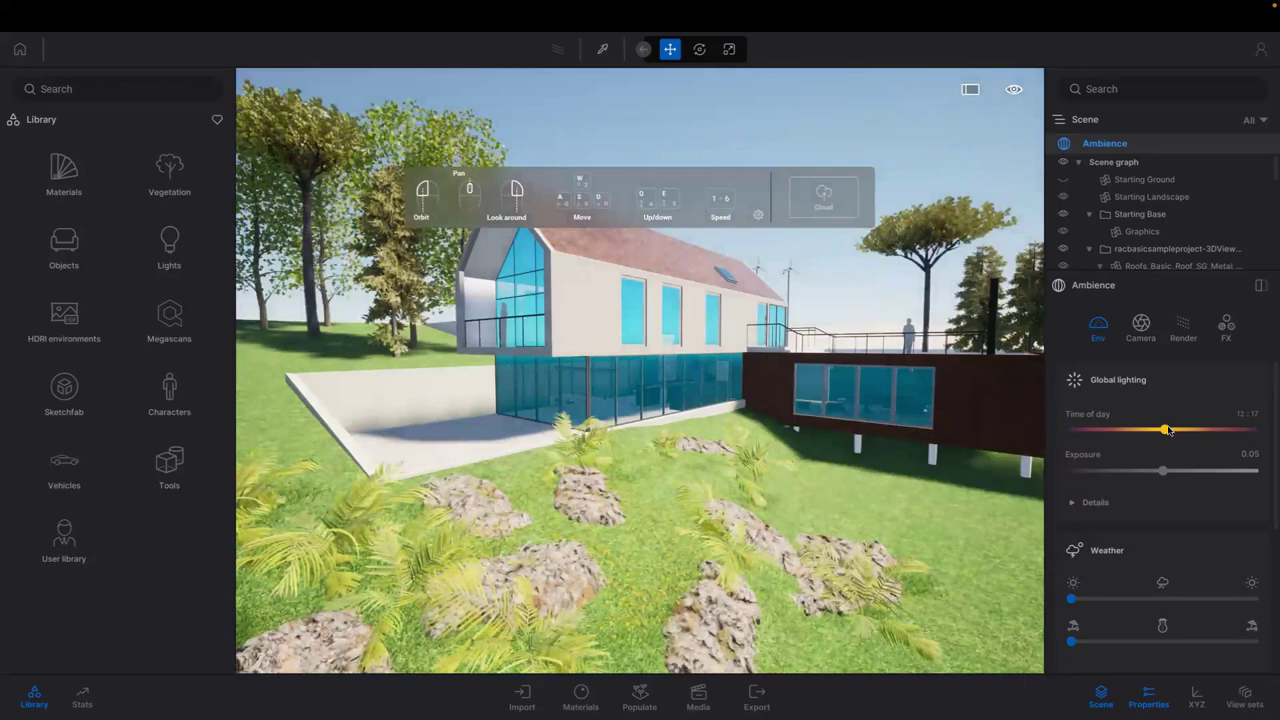
Set the scene's time of day to 21:05 for evening lighting
drag(1164, 430, 1230, 430)
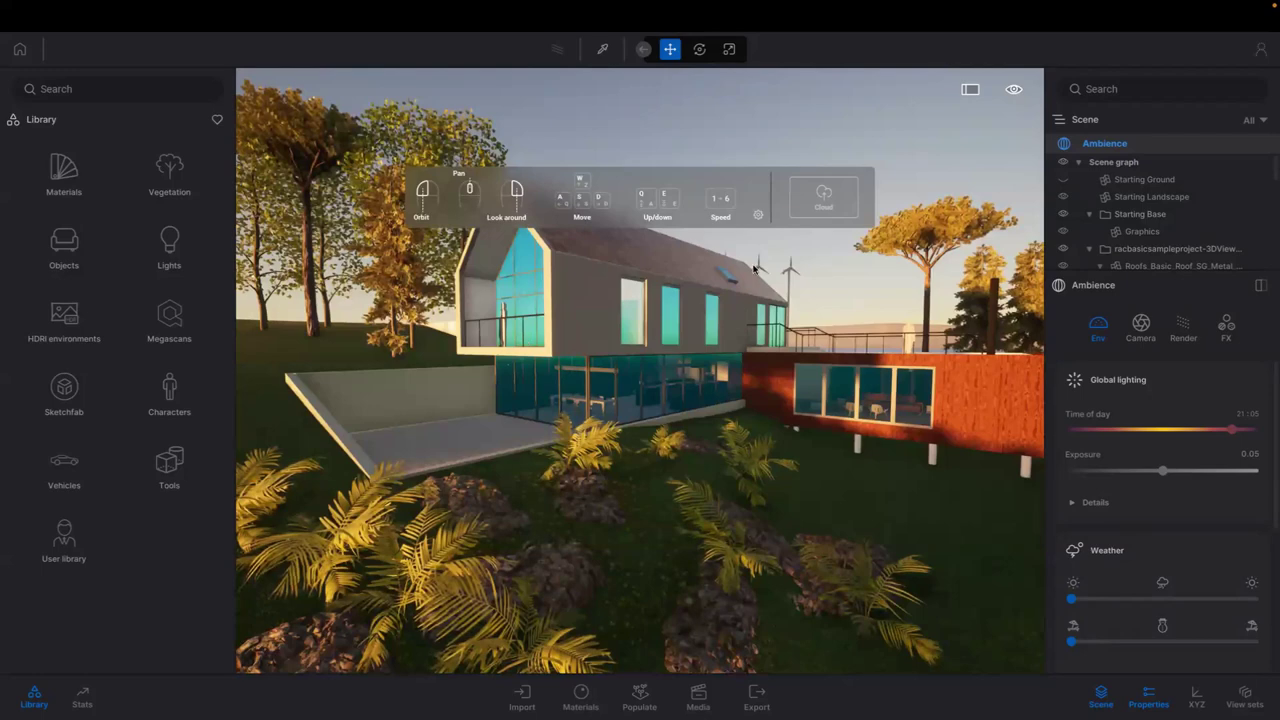
Apply the wood material Wenge 01 B to the side wall of the house's upper storey and show the material's properties
scroll(578, 289, up, 3)
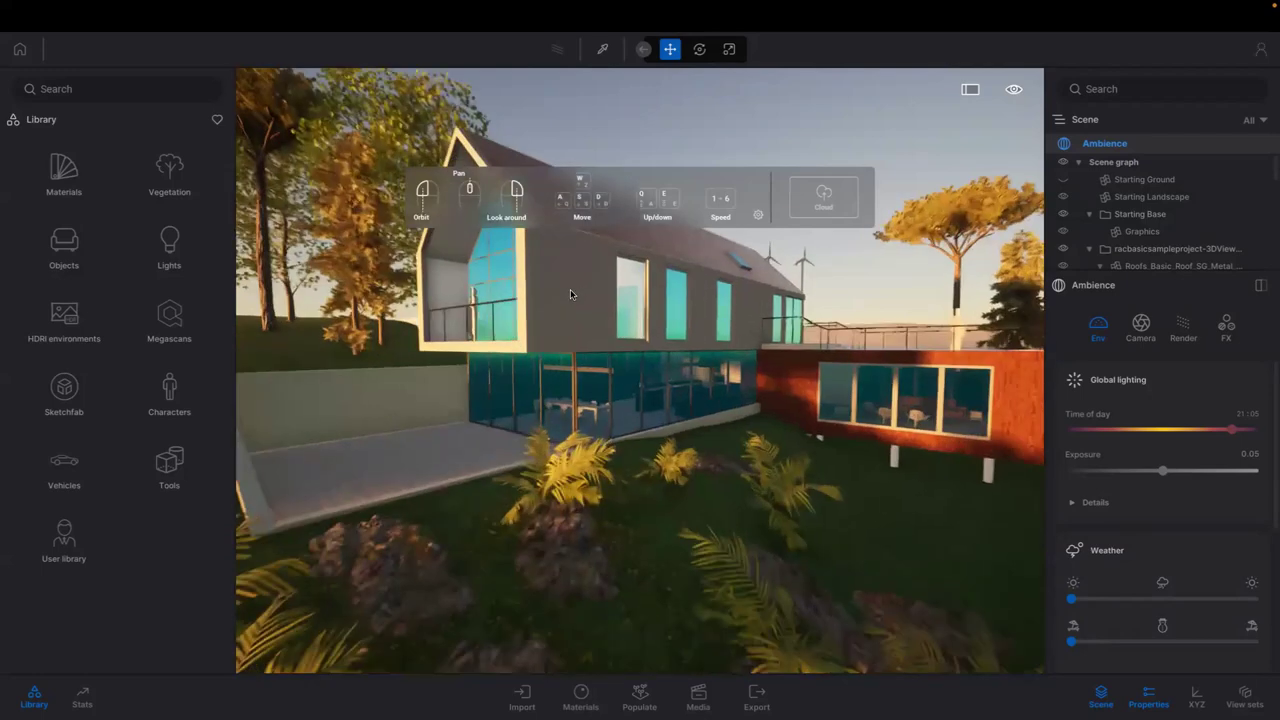
scroll(571, 286, up, 4)
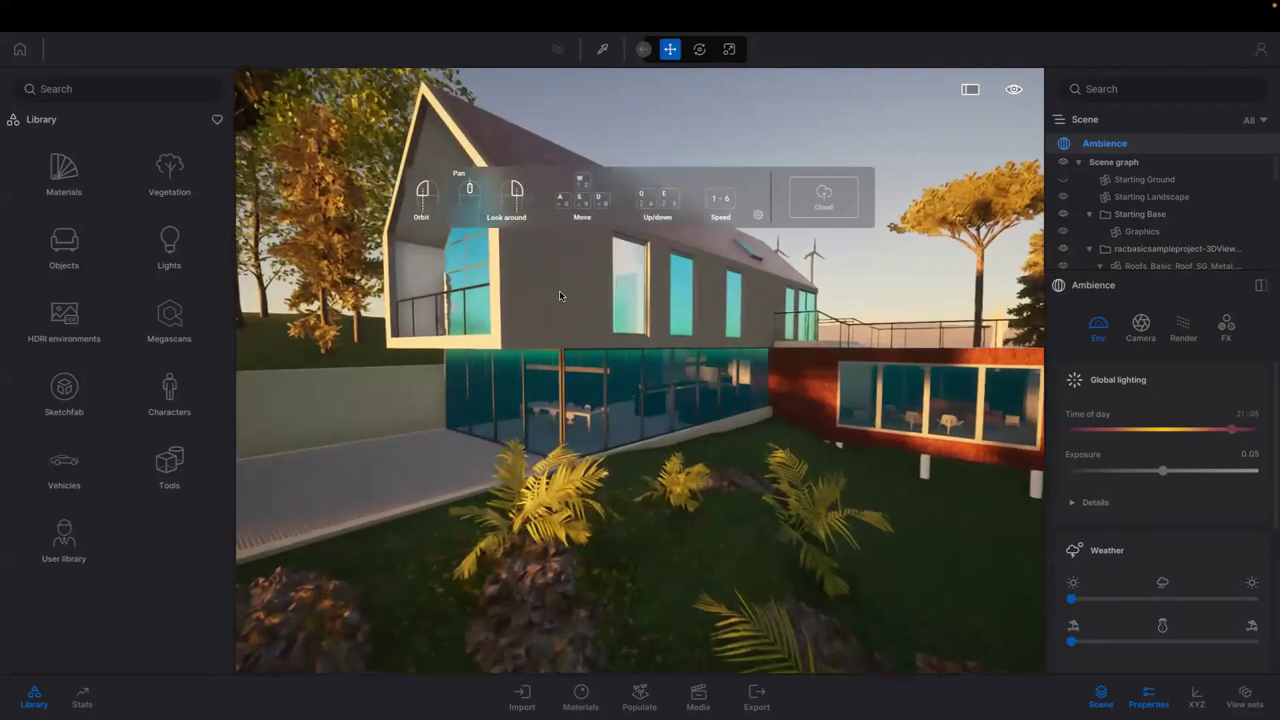
scroll(537, 292, up, 5)
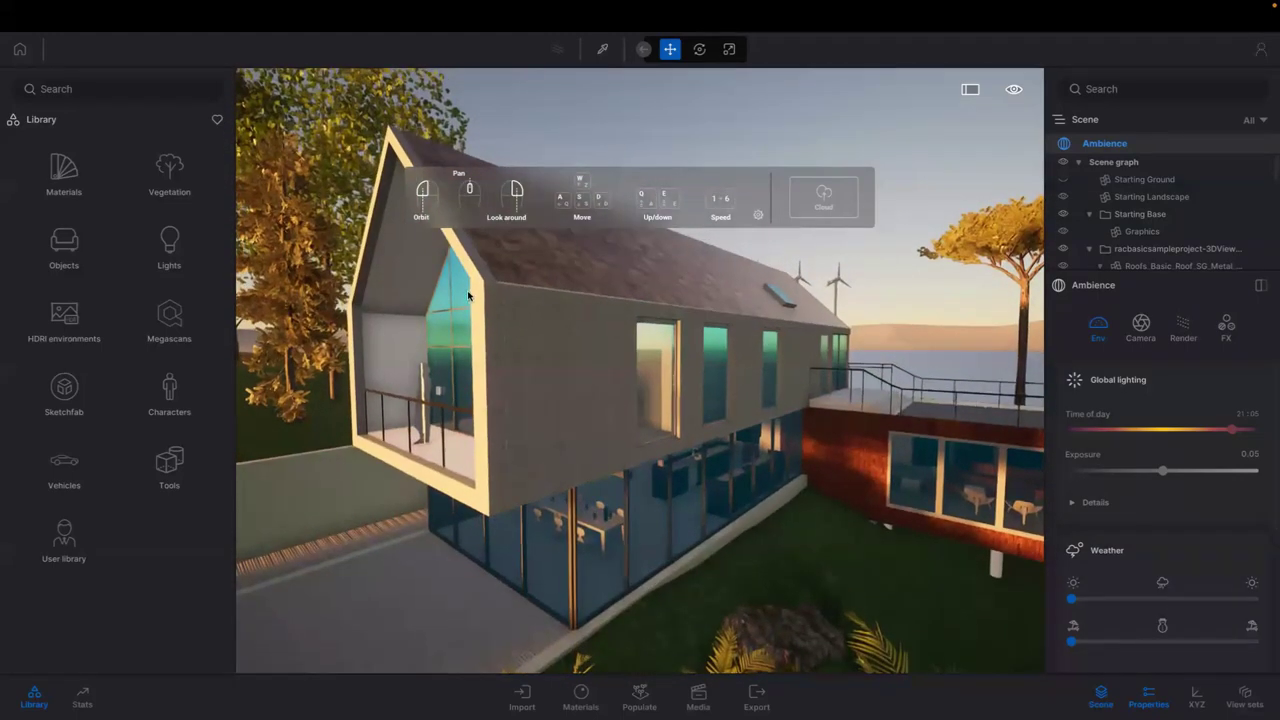
click(66, 172)
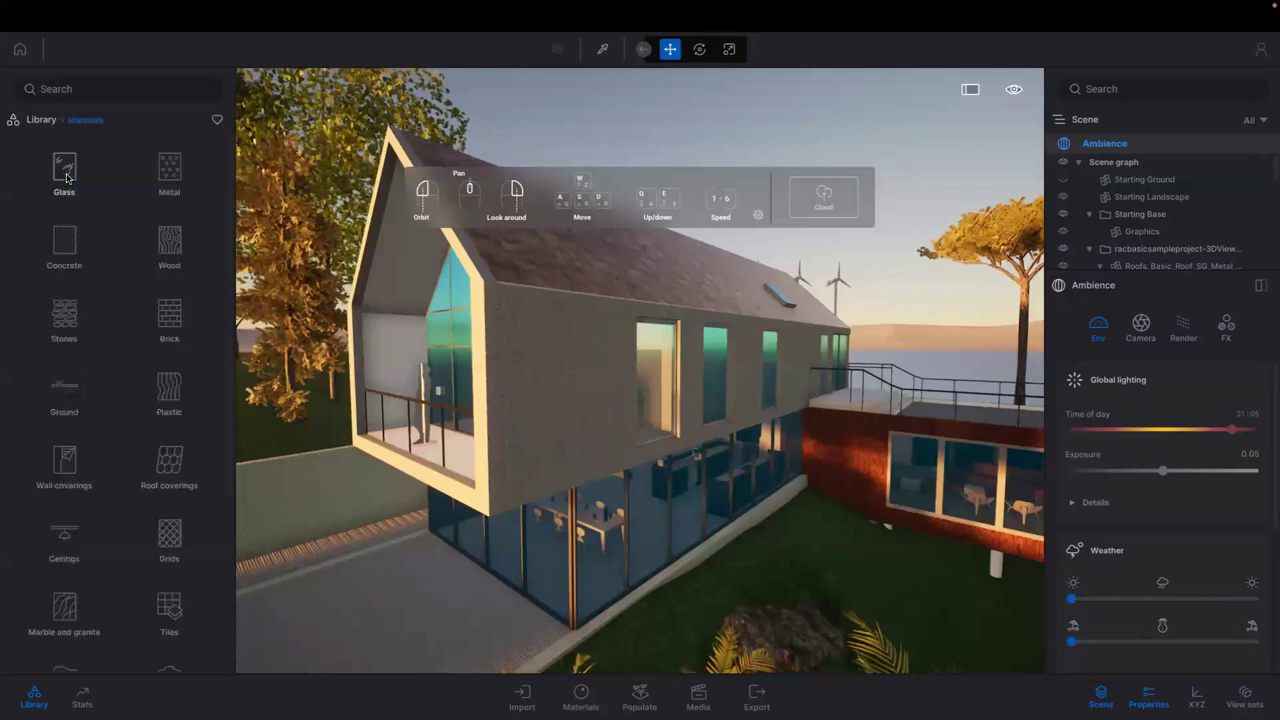
click(168, 265)
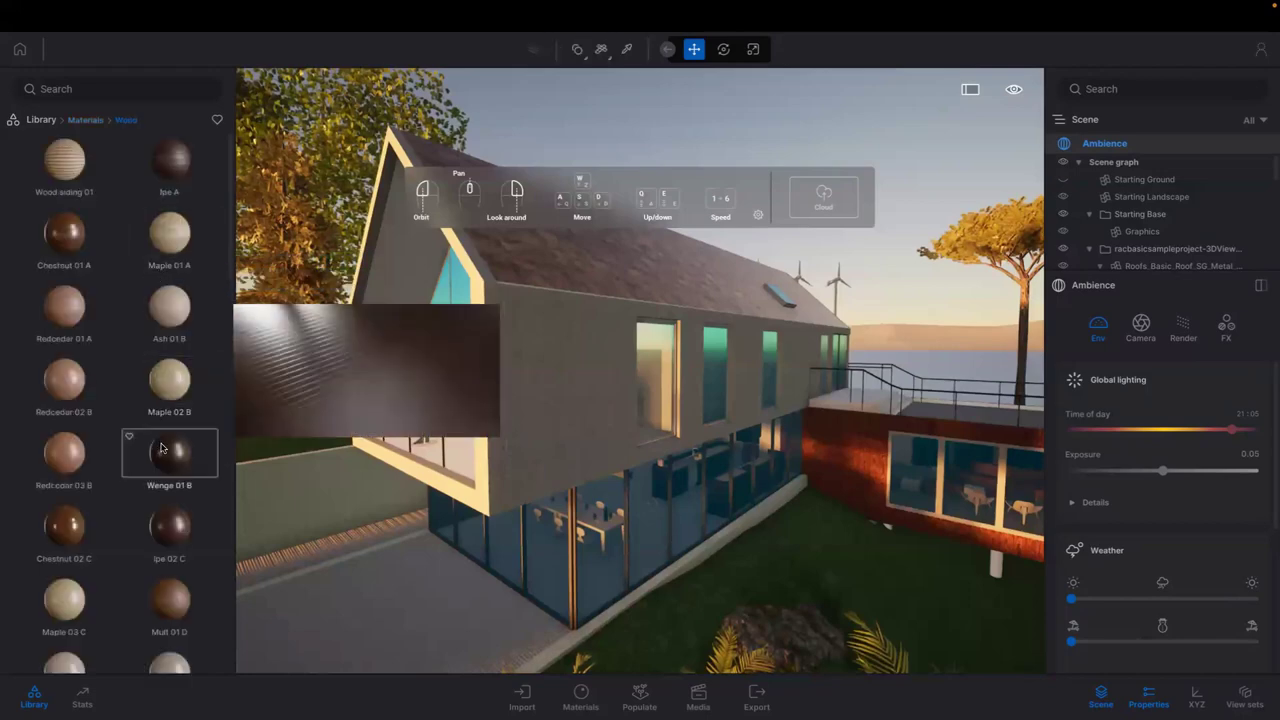
drag(169, 452, 492, 411)
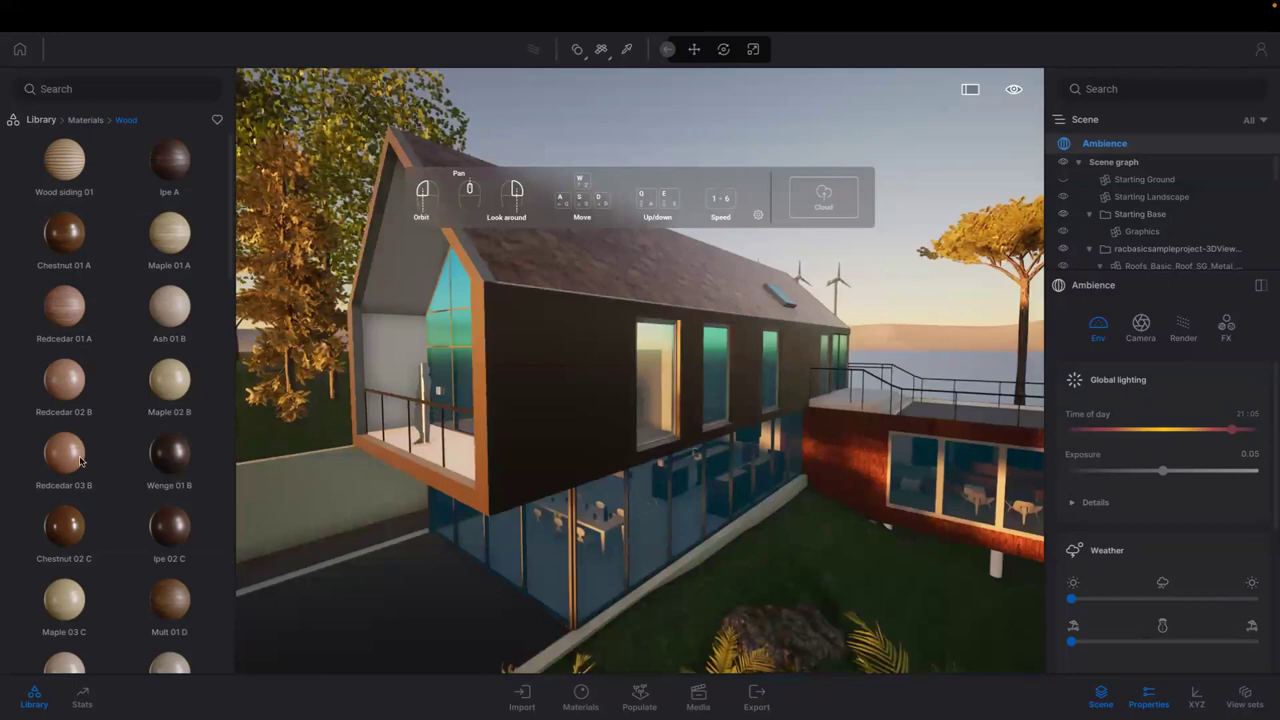
click(170, 458)
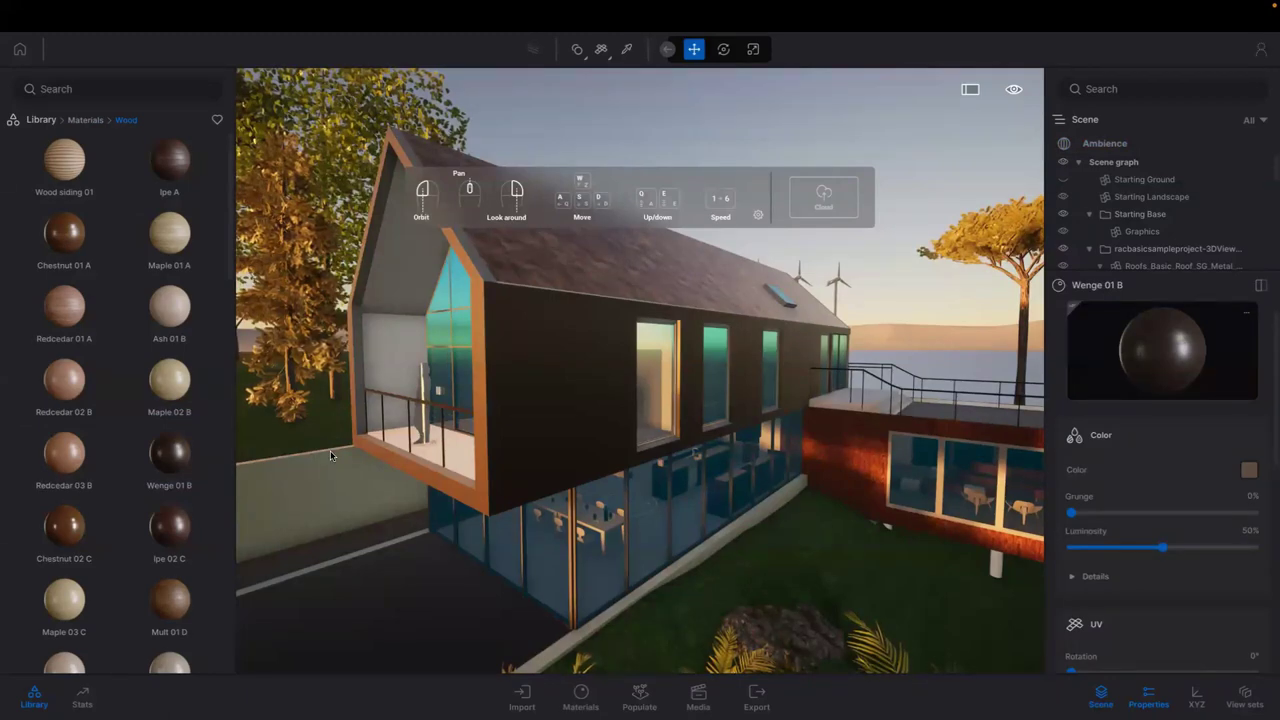
Search the material library for shingles, then clear the search
click(117, 95)
click(85, 120)
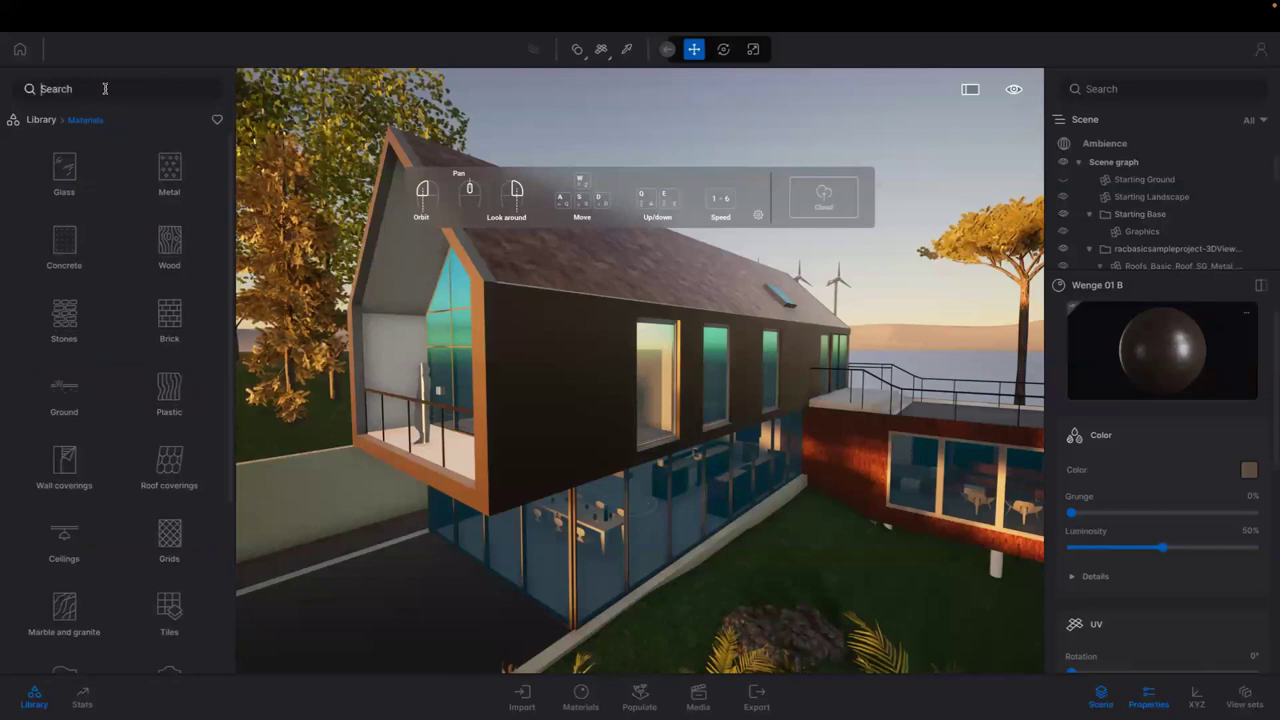
text(shingles)
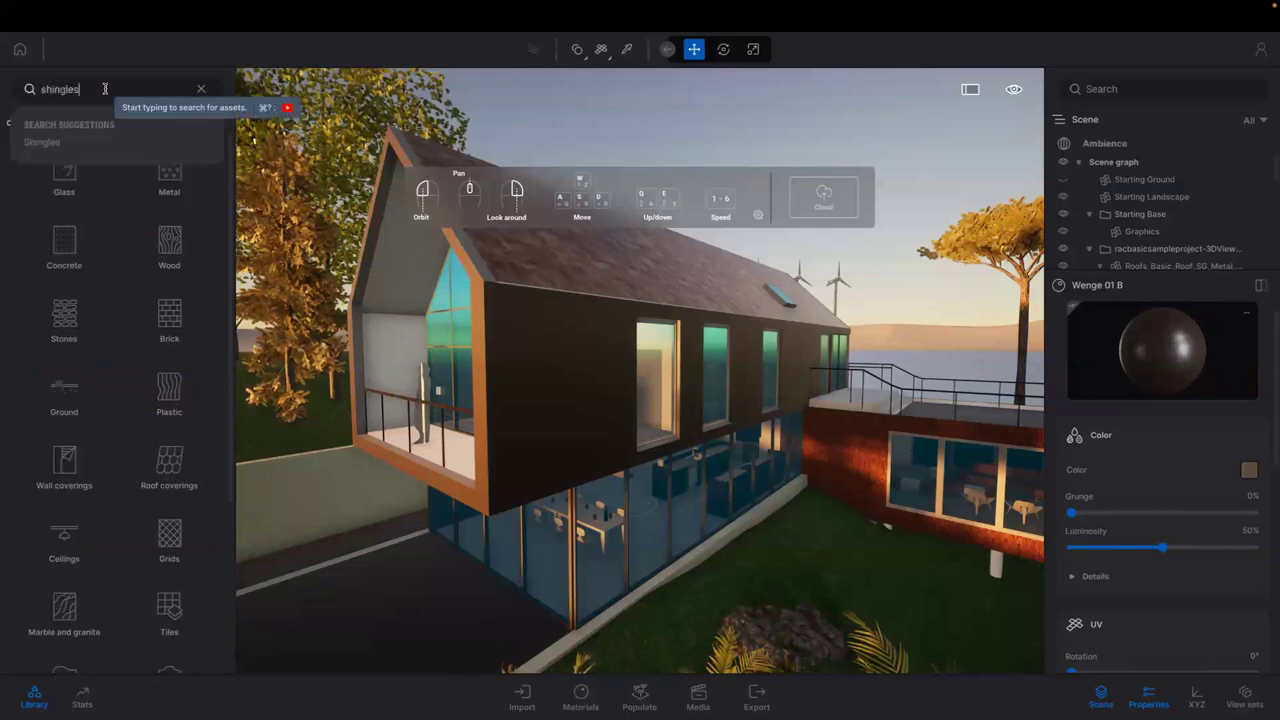
key(Return)
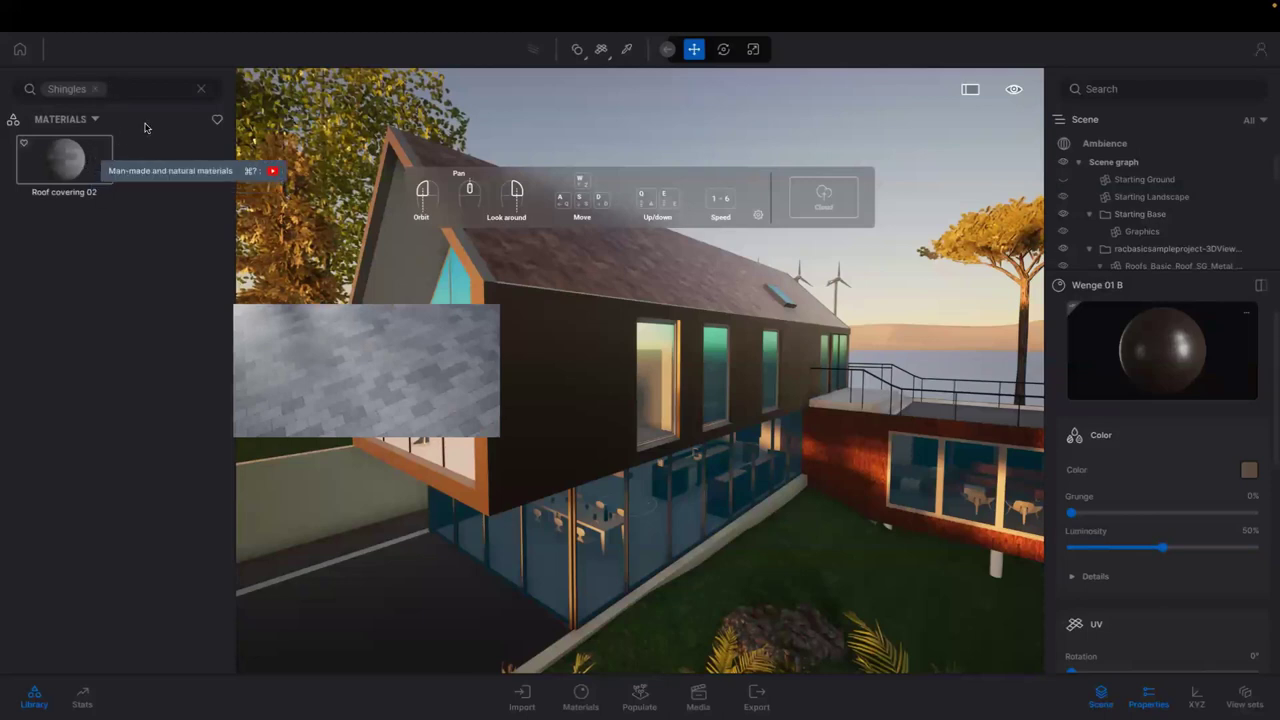
click(96, 90)
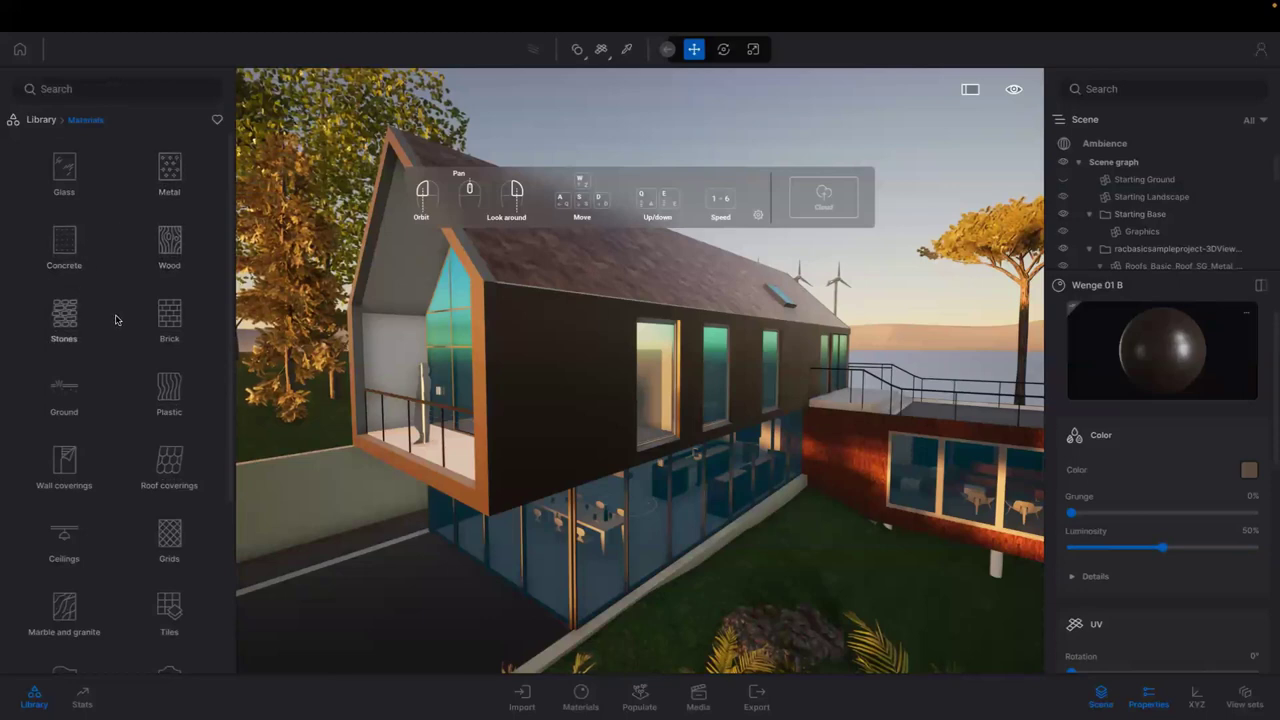
Reapply the wood material Wenge 01 B to the upper storey's side wall
click(163, 259)
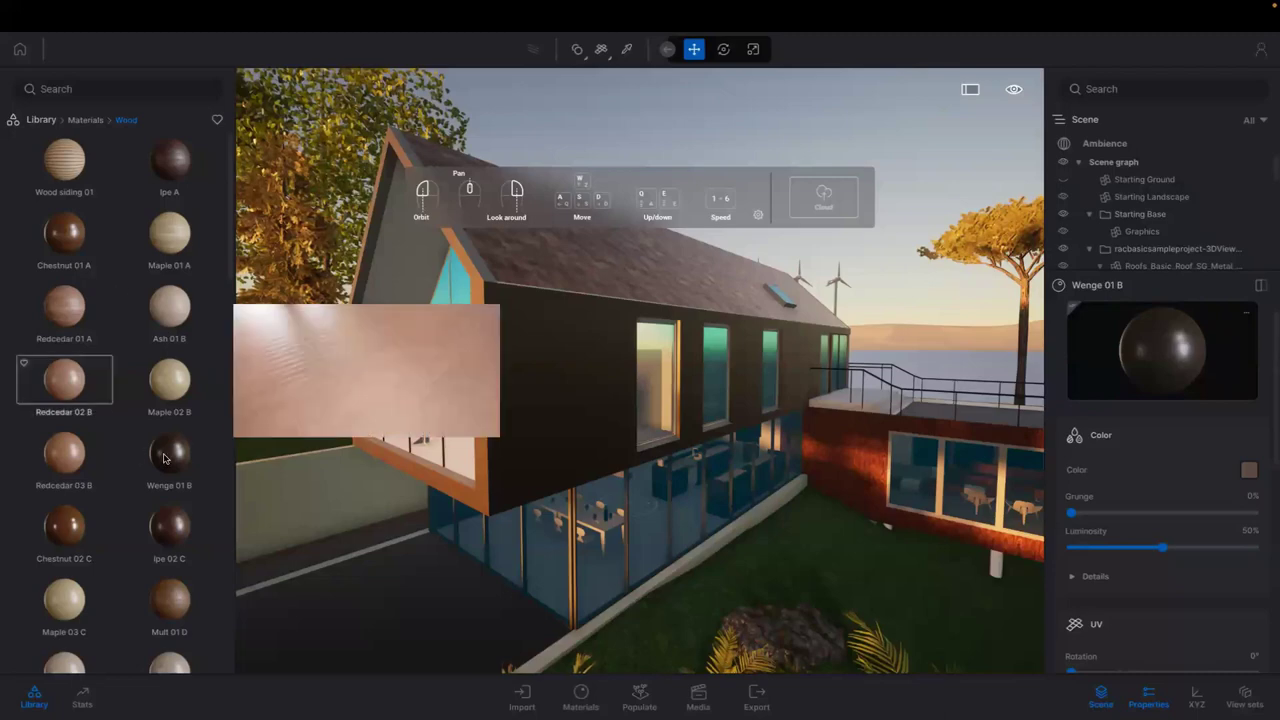
mouse_move(160, 452)
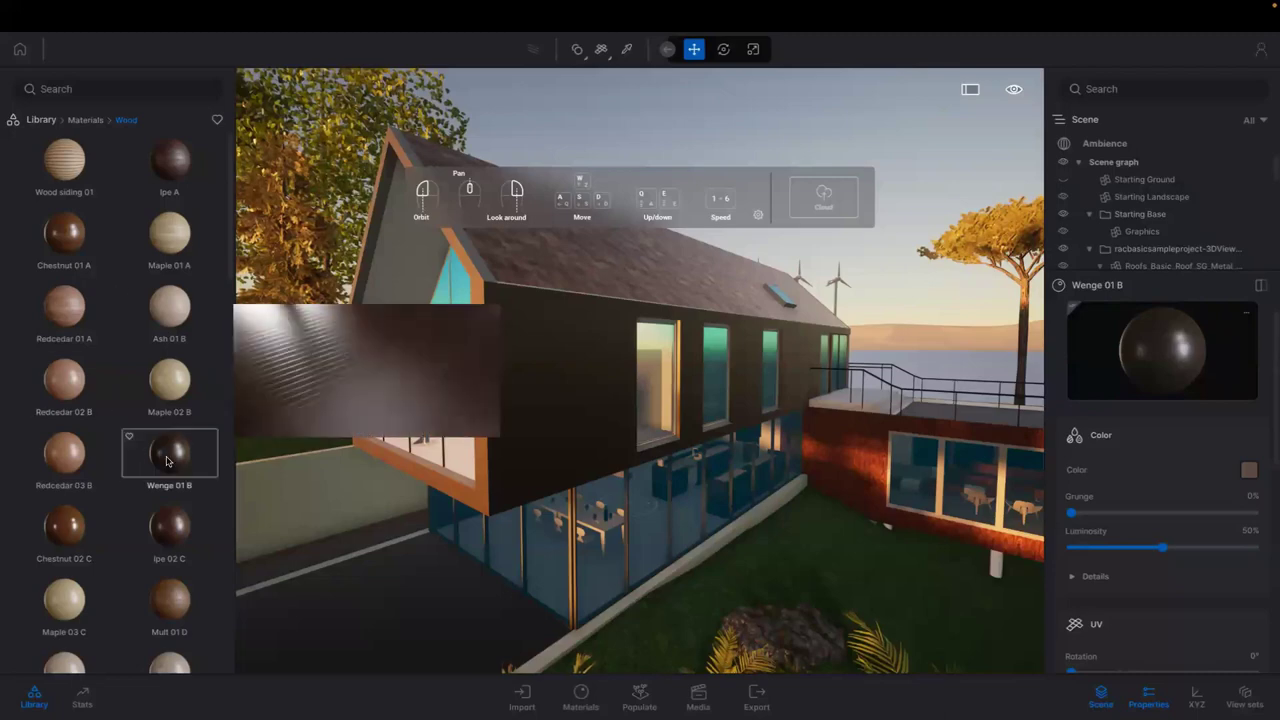
click(504, 388)
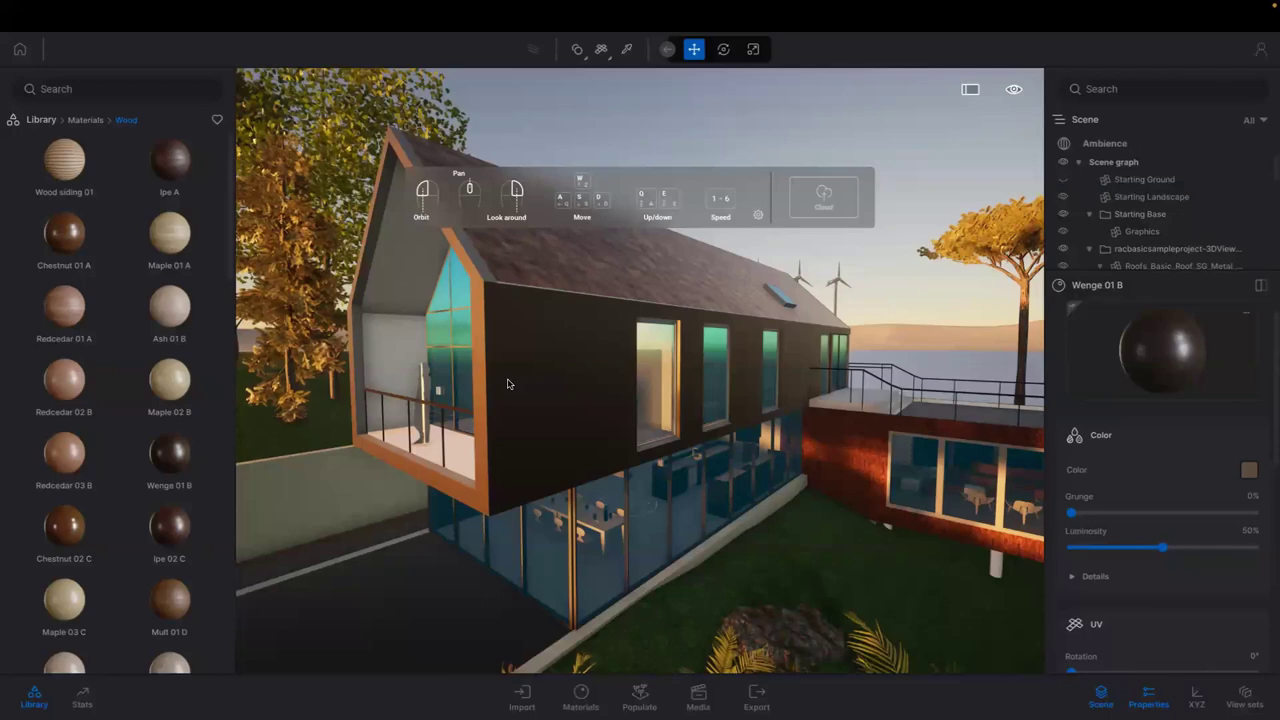
mouse_move(161, 448)
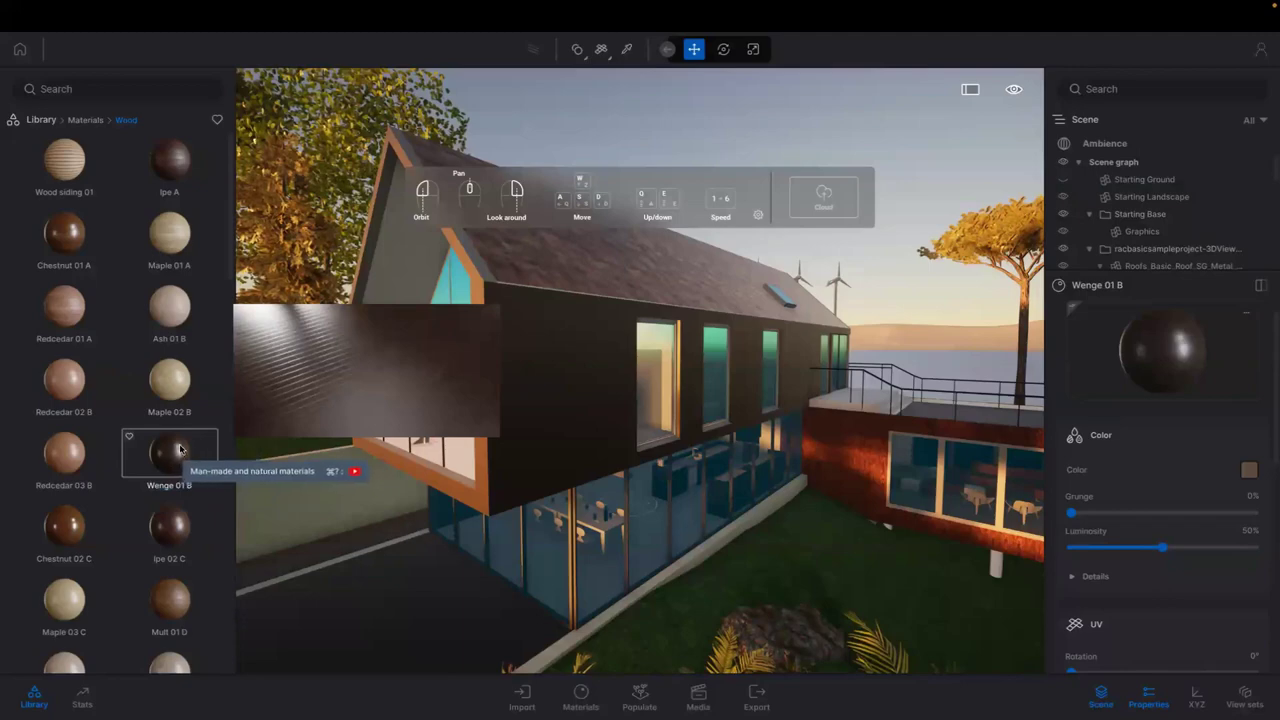
drag(180, 452, 497, 383)
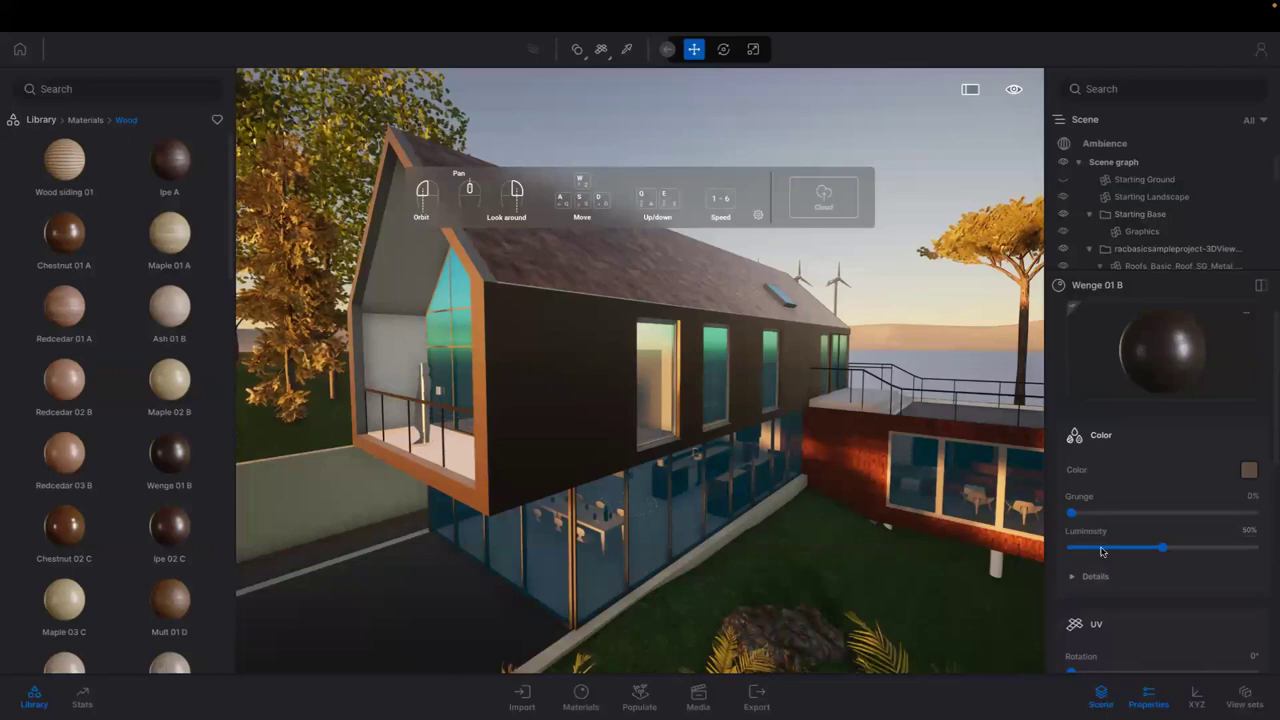
Set the UV scale of the Wenge 01 B material to 10.00 and inspect the wood texture on the wall up close
scroll(1101, 555, down, 1)
scroll(1101, 557, down, 3)
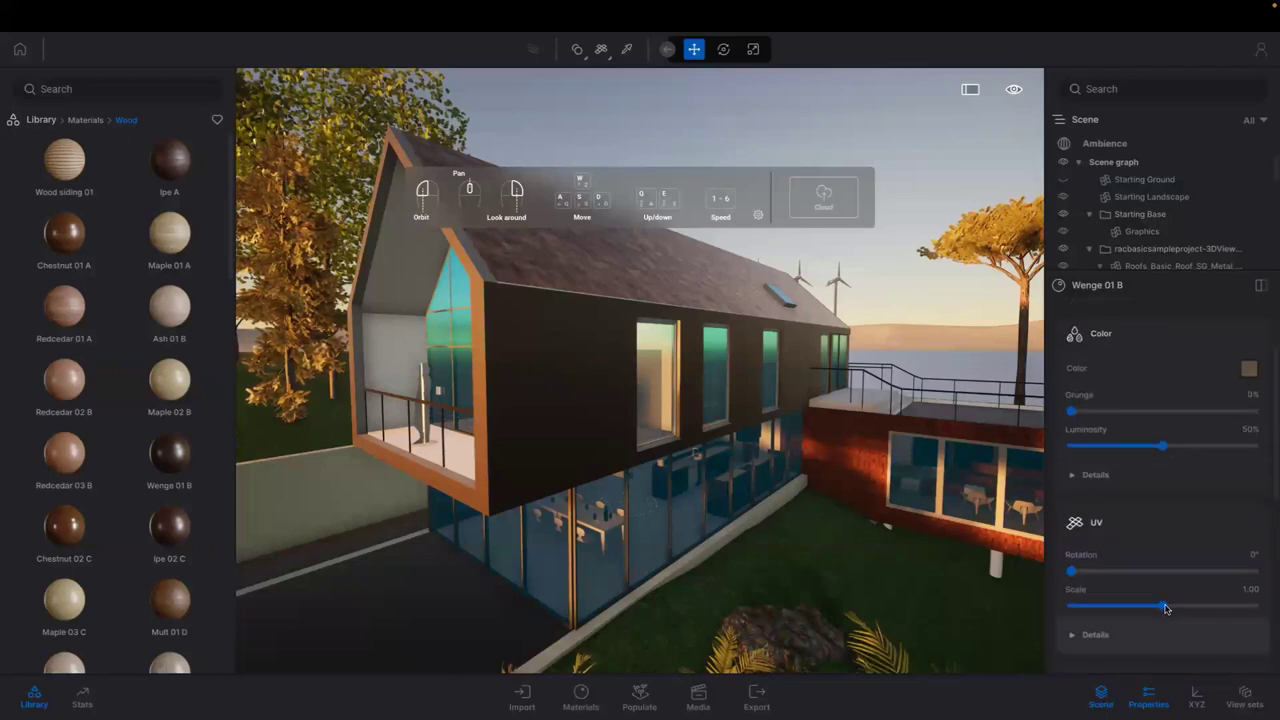
drag(1165, 608, 1254, 606)
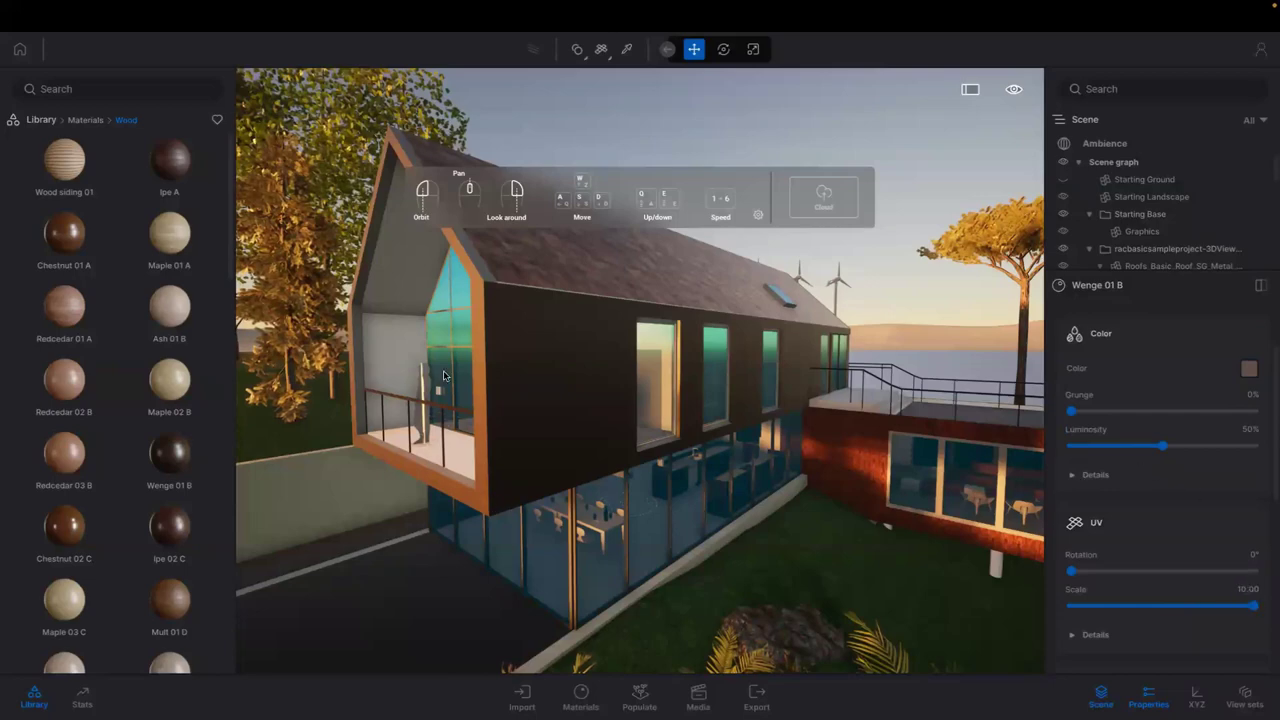
scroll(446, 376, up, 2)
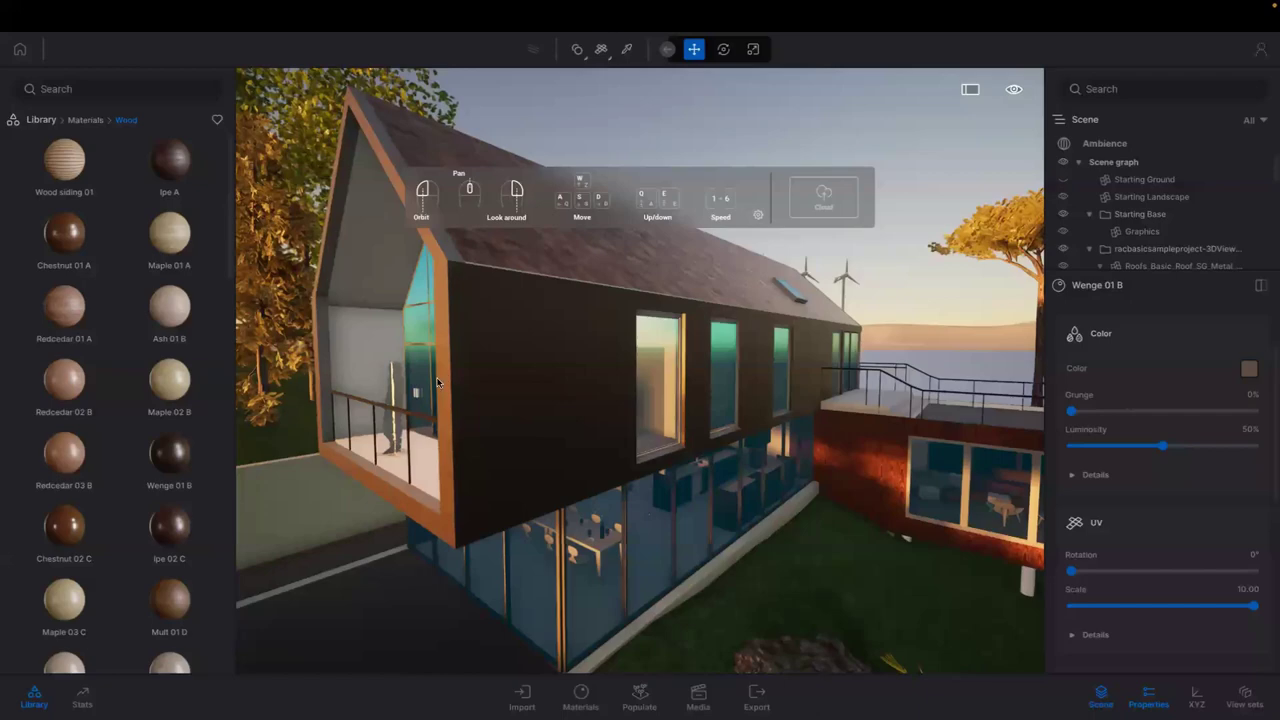
scroll(431, 383, up, 5)
scroll(437, 385, down, 2)
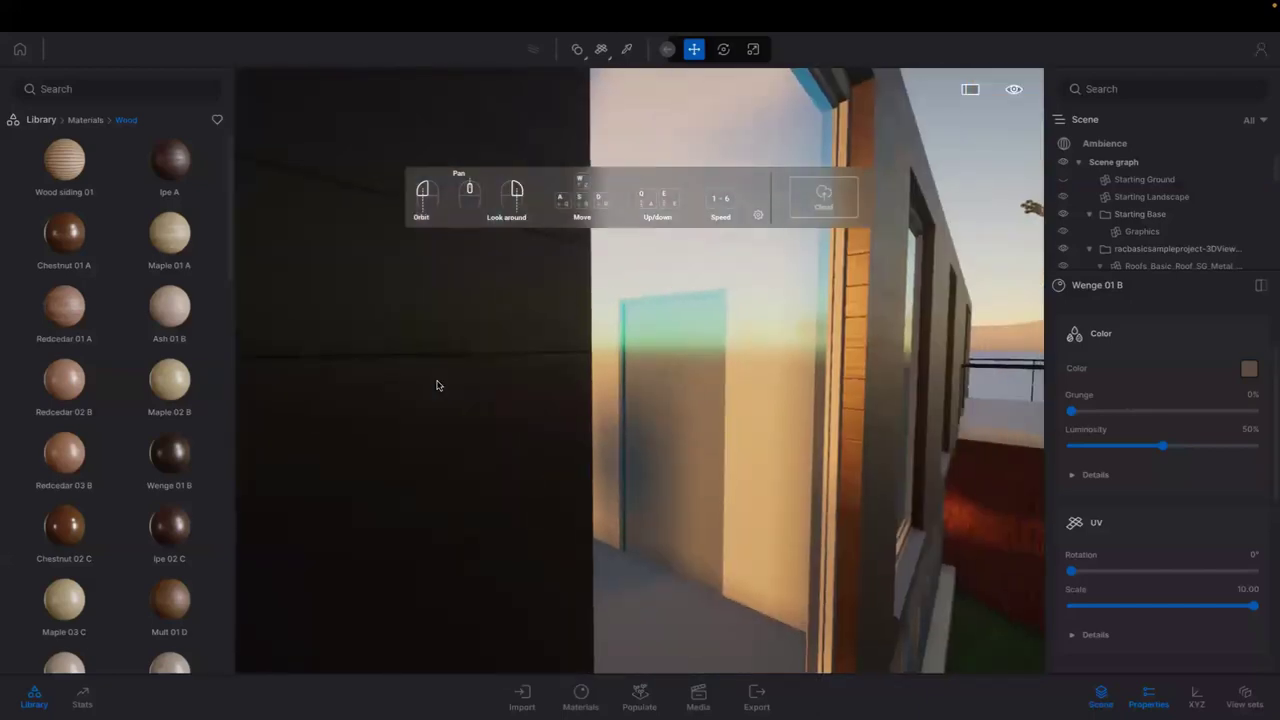
Set the grunge of the Wenge 01 B material on the upper storey's side wall to 83%
scroll(437, 385, down, 3)
scroll(436, 386, down, 1)
key(s)
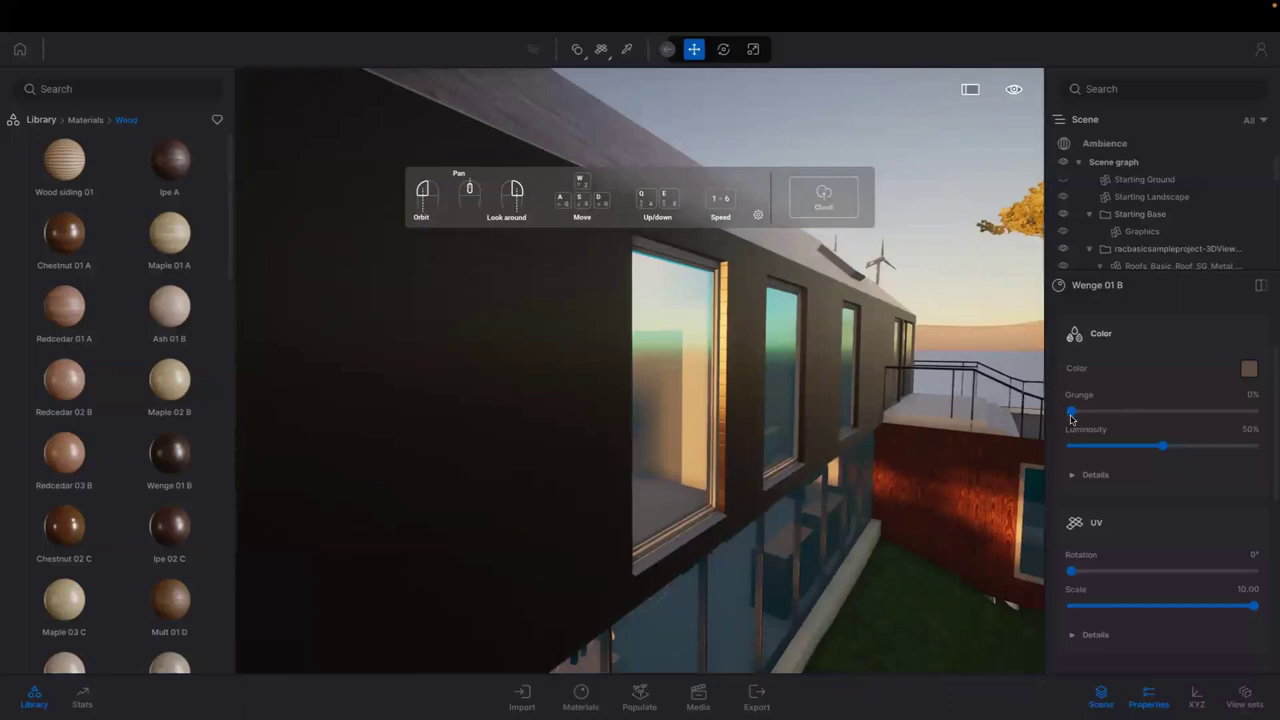
drag(1071, 411, 1184, 410)
drag(1189, 411, 1224, 416)
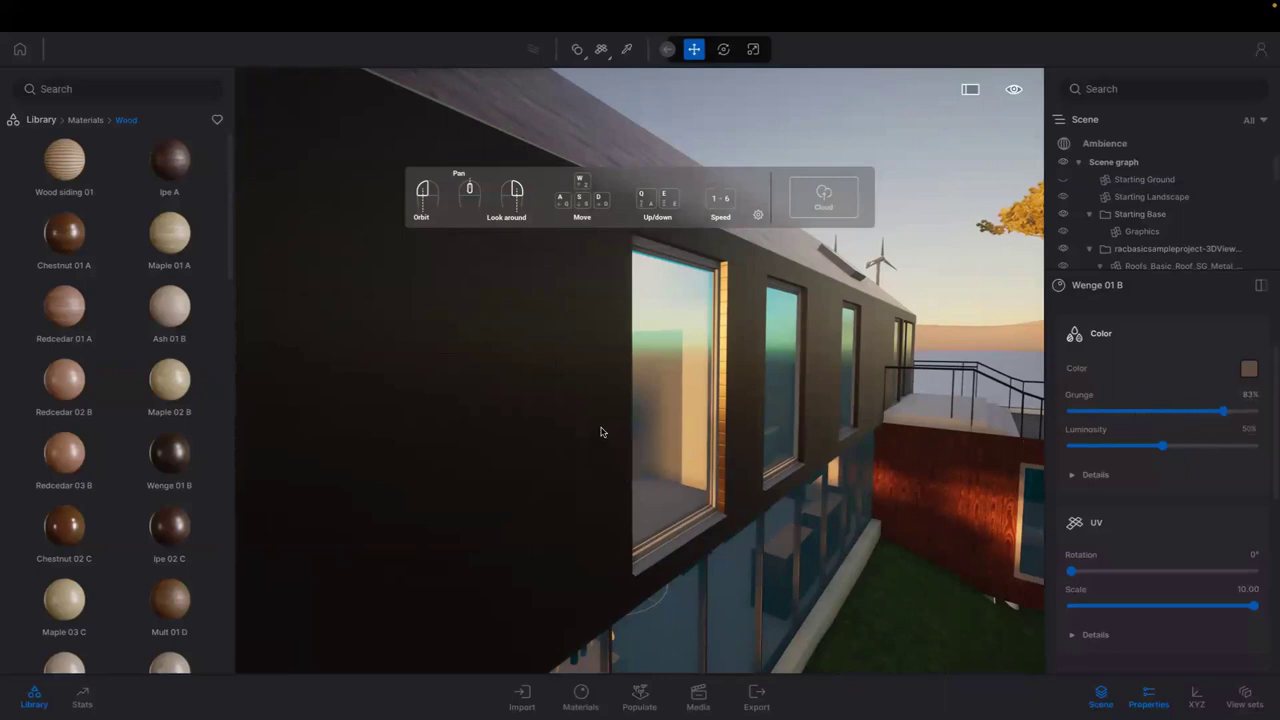
scroll(590, 418, down, 3)
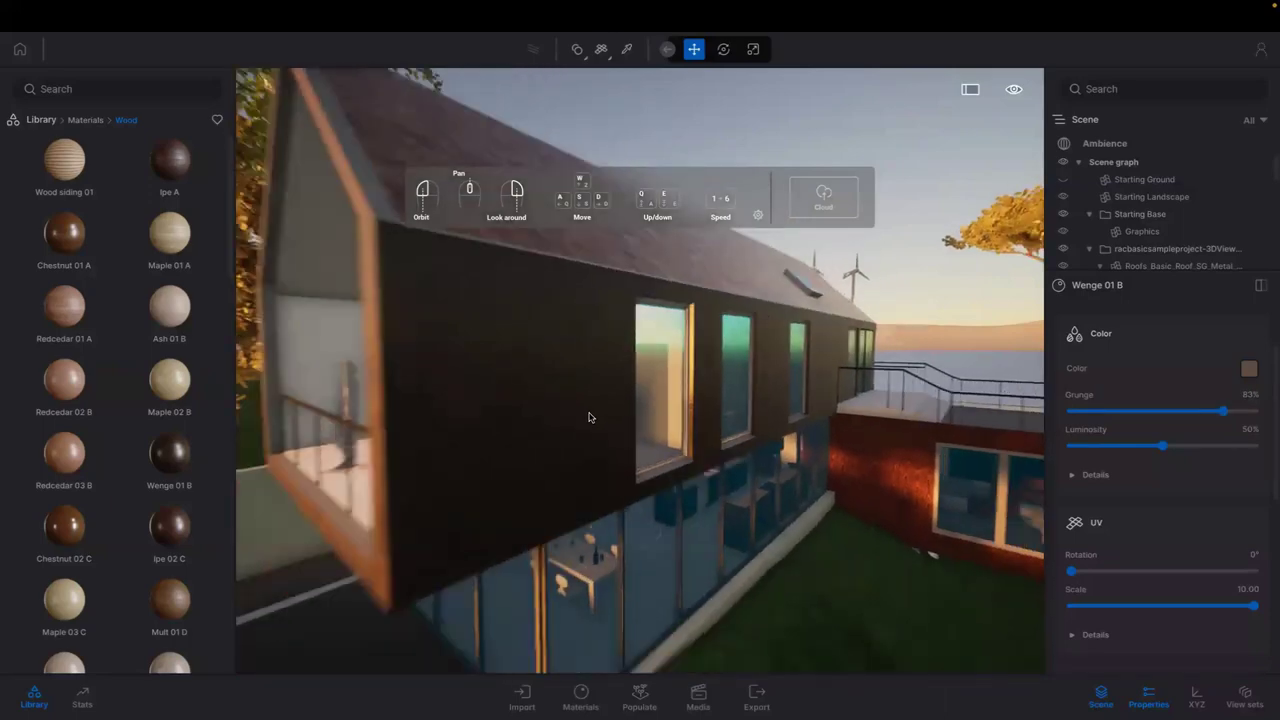
scroll(573, 420, down, 3)
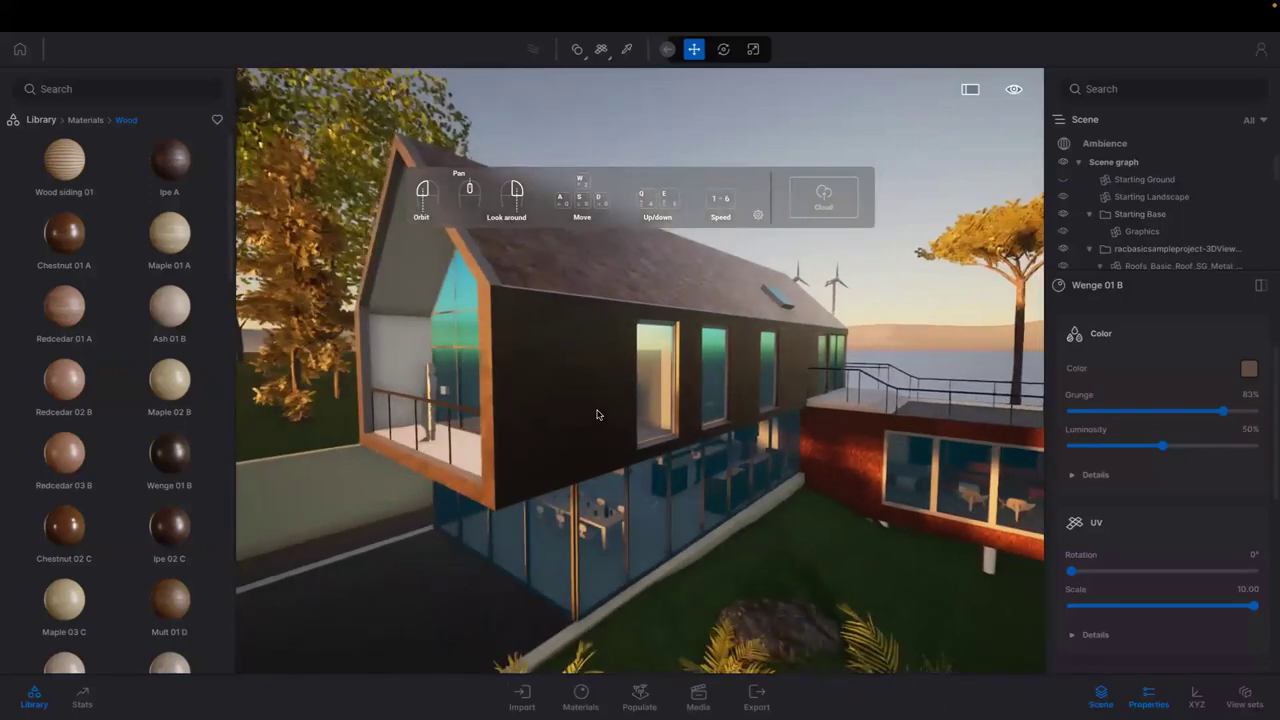
middle_drag(457, 387, 497, 412)
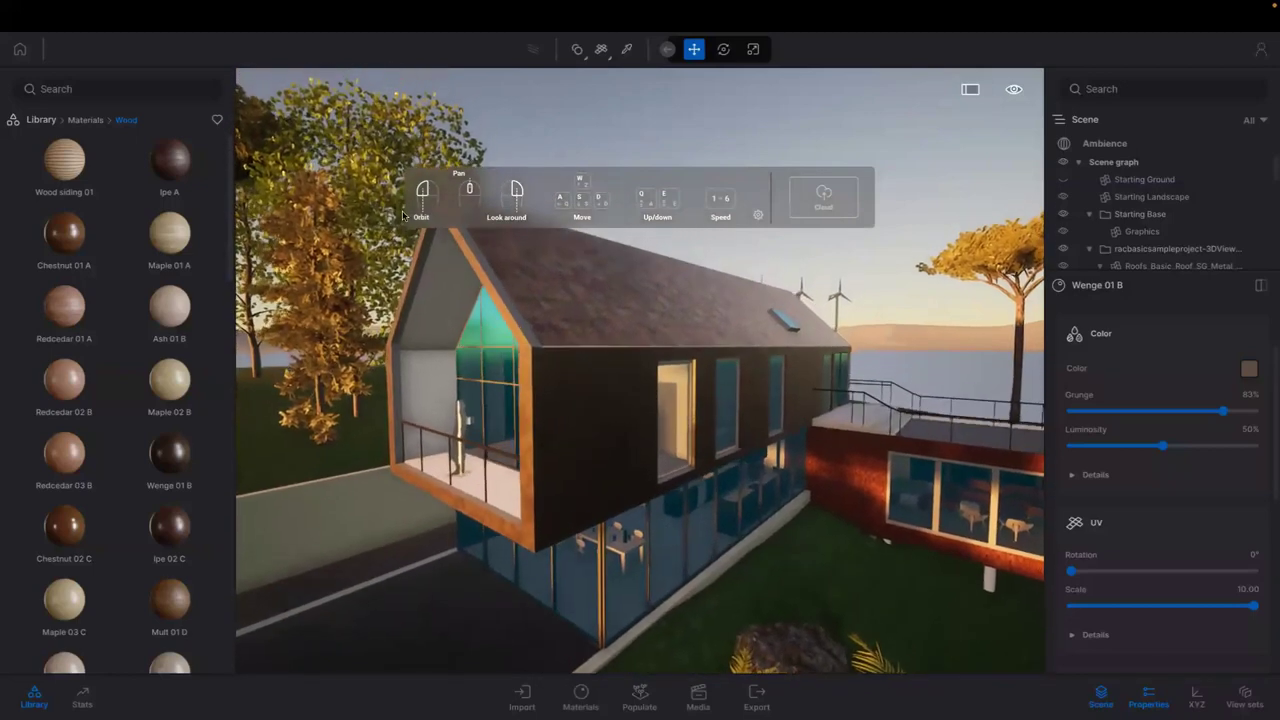
Search the material library for carbon and apply the Carbon material to the house's pitched roof
click(85, 120)
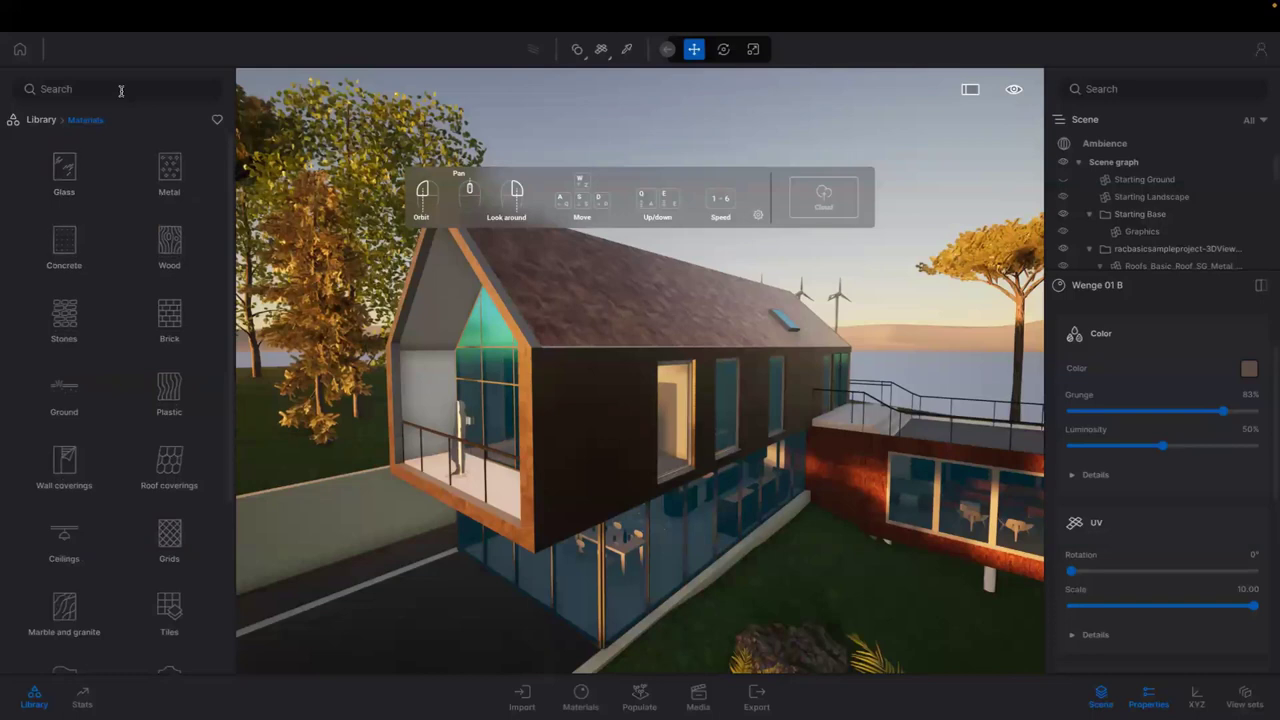
click(124, 93)
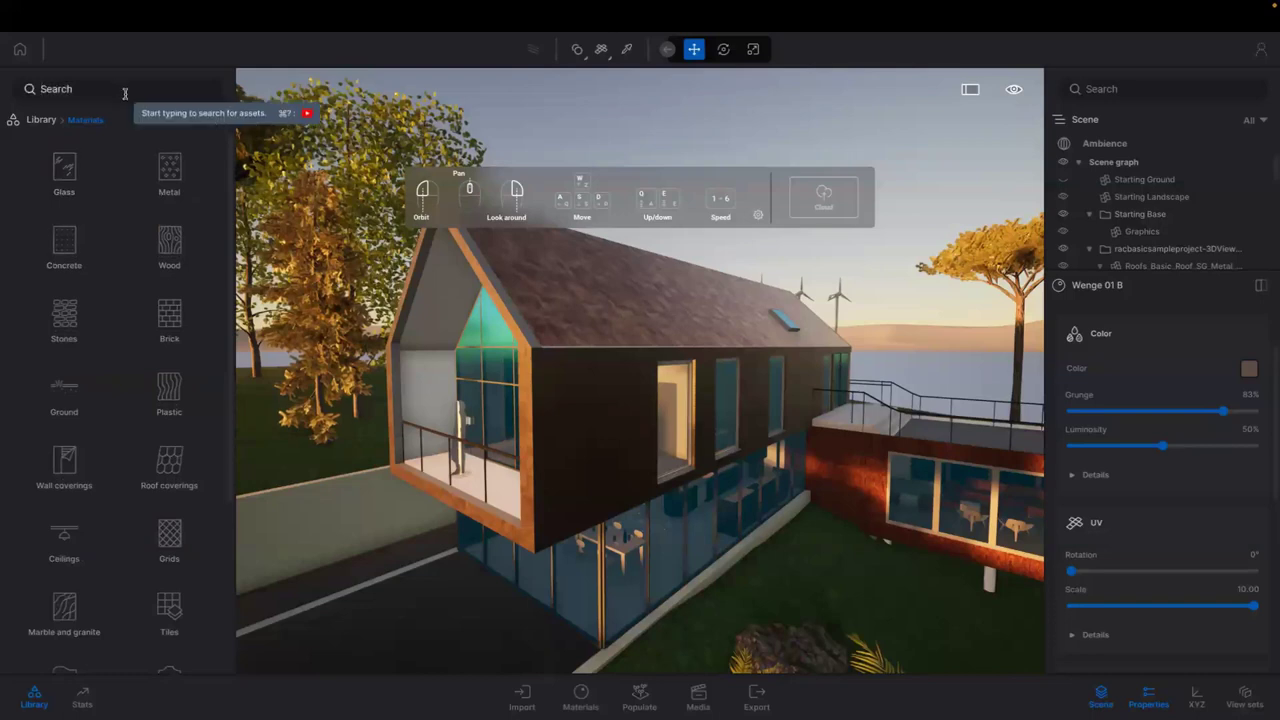
text(carbon)
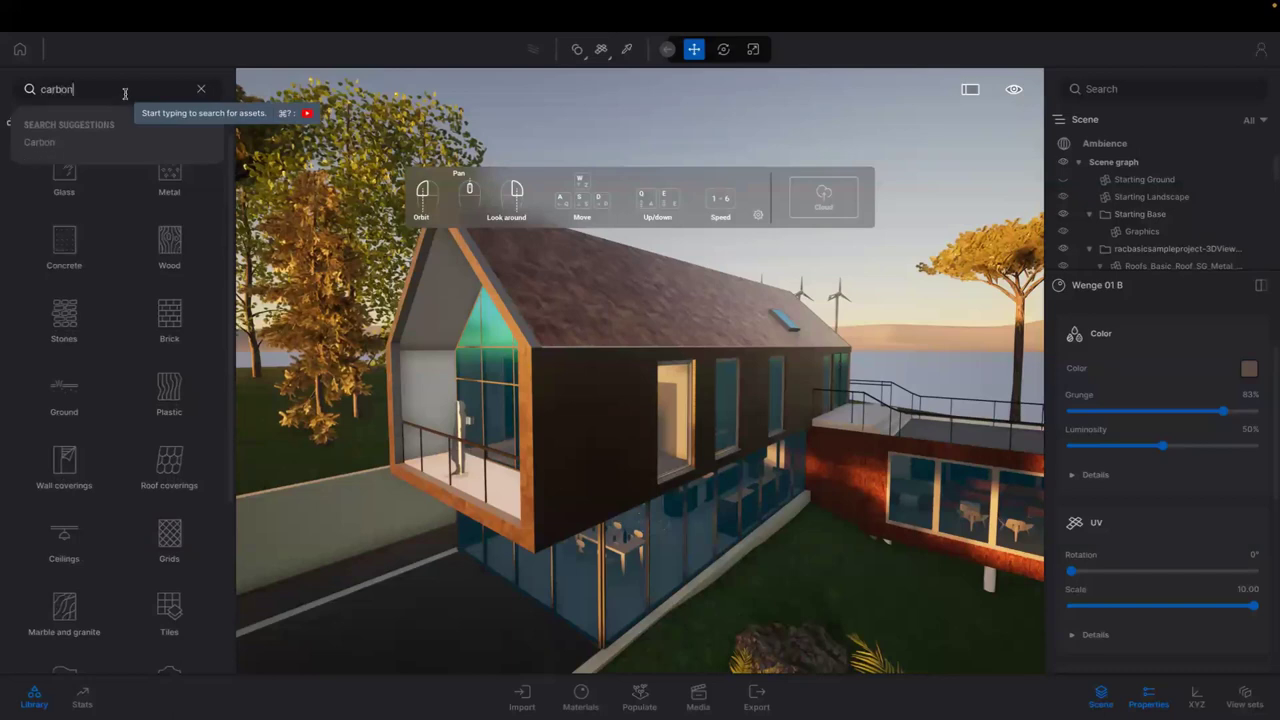
key(Return)
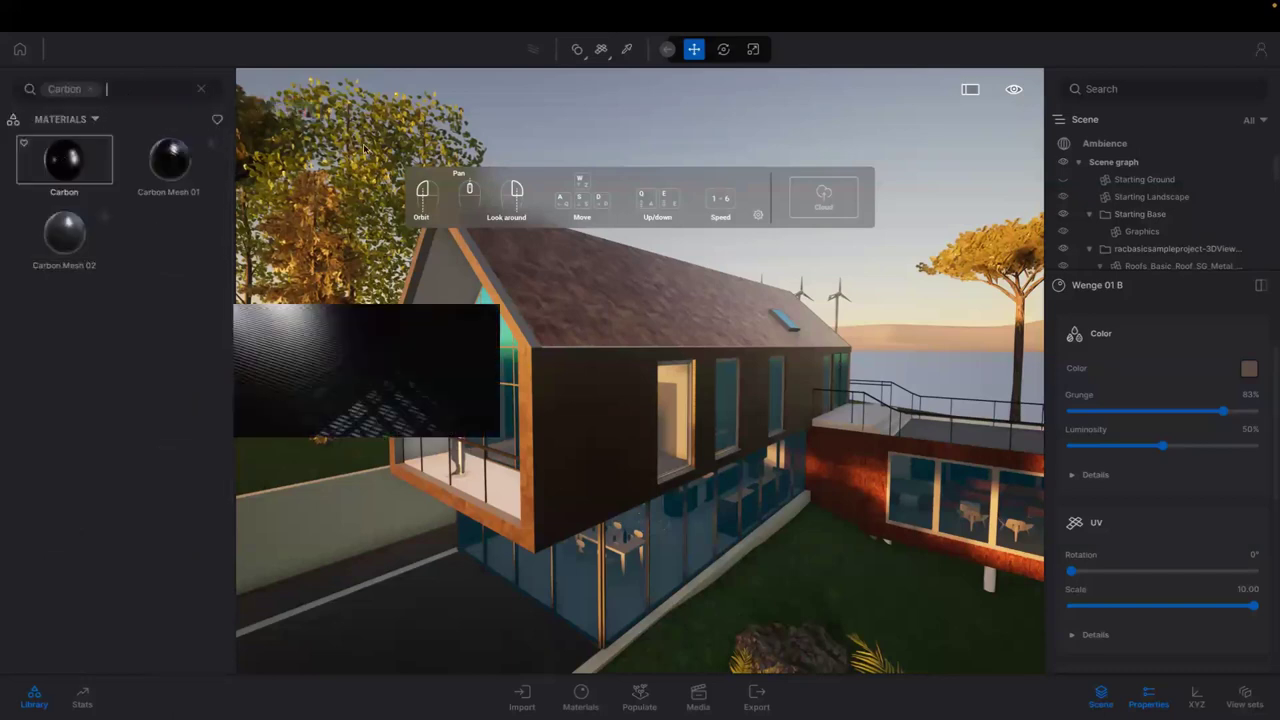
drag(64, 160, 500, 258)
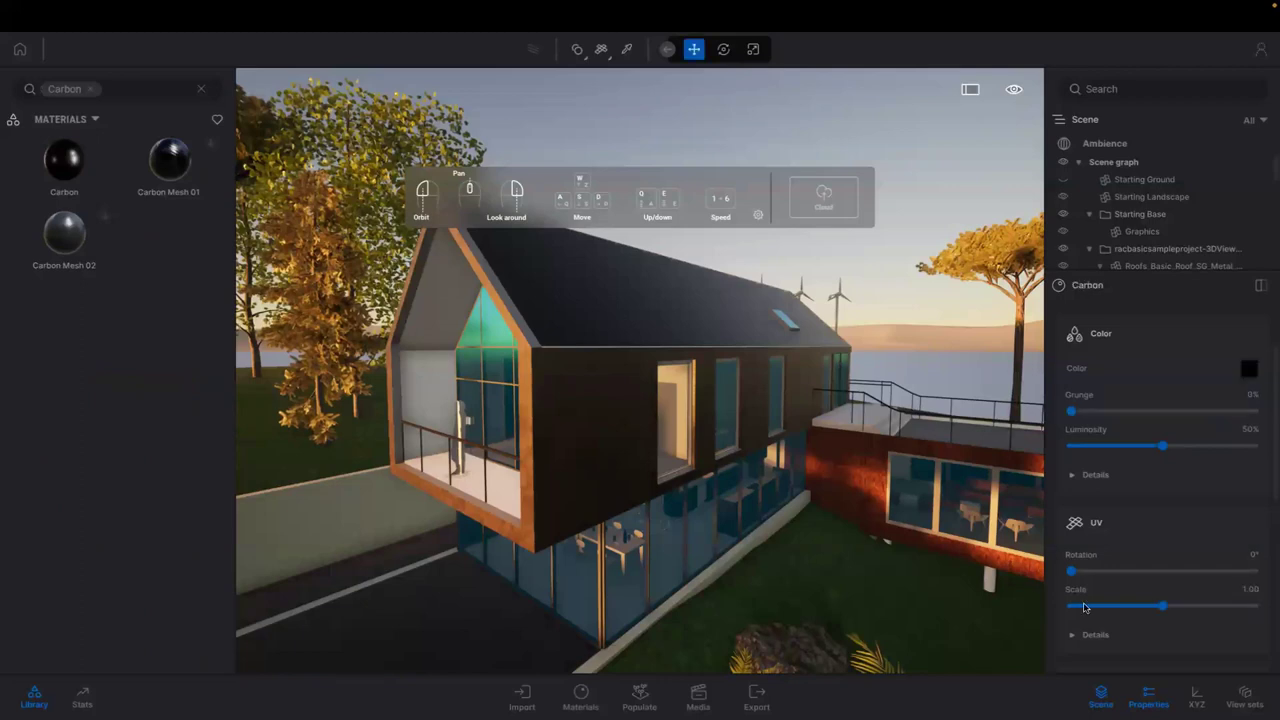
Set the roof's Carbon material to a UV scale of 10.00 and a grunge of 88%
drag(1162, 606, 1270, 598)
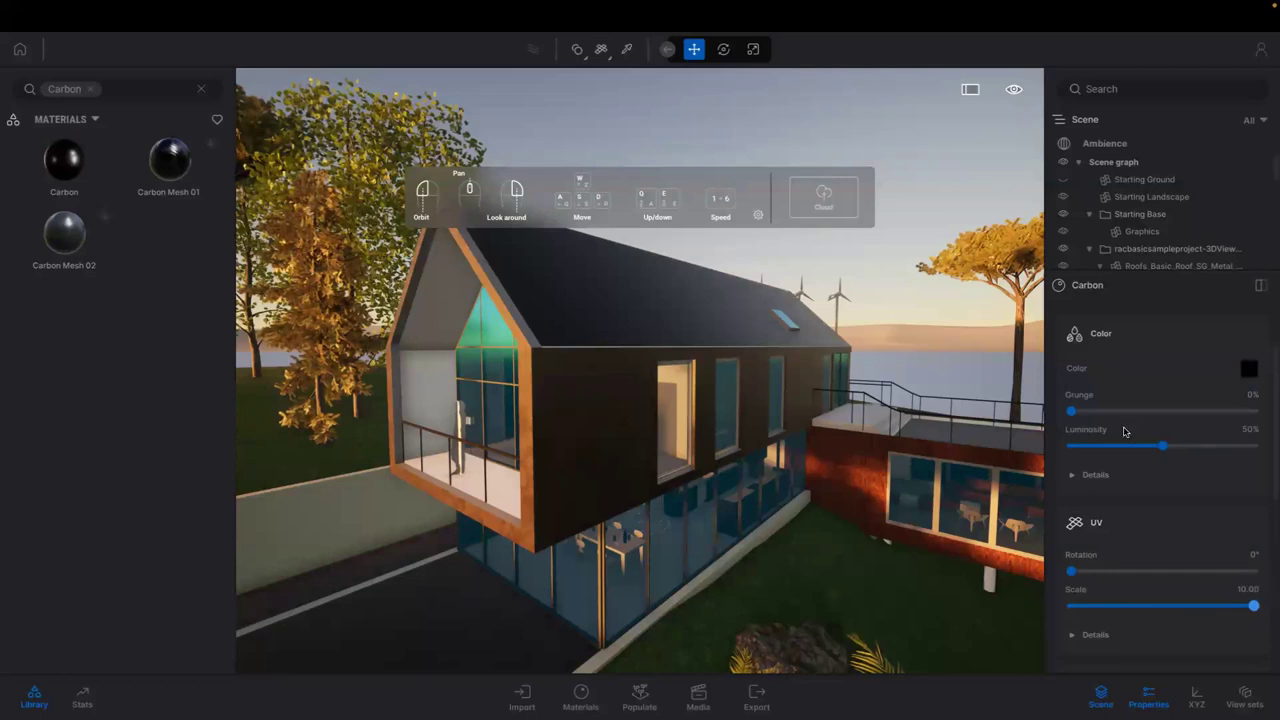
drag(1081, 411, 1231, 412)
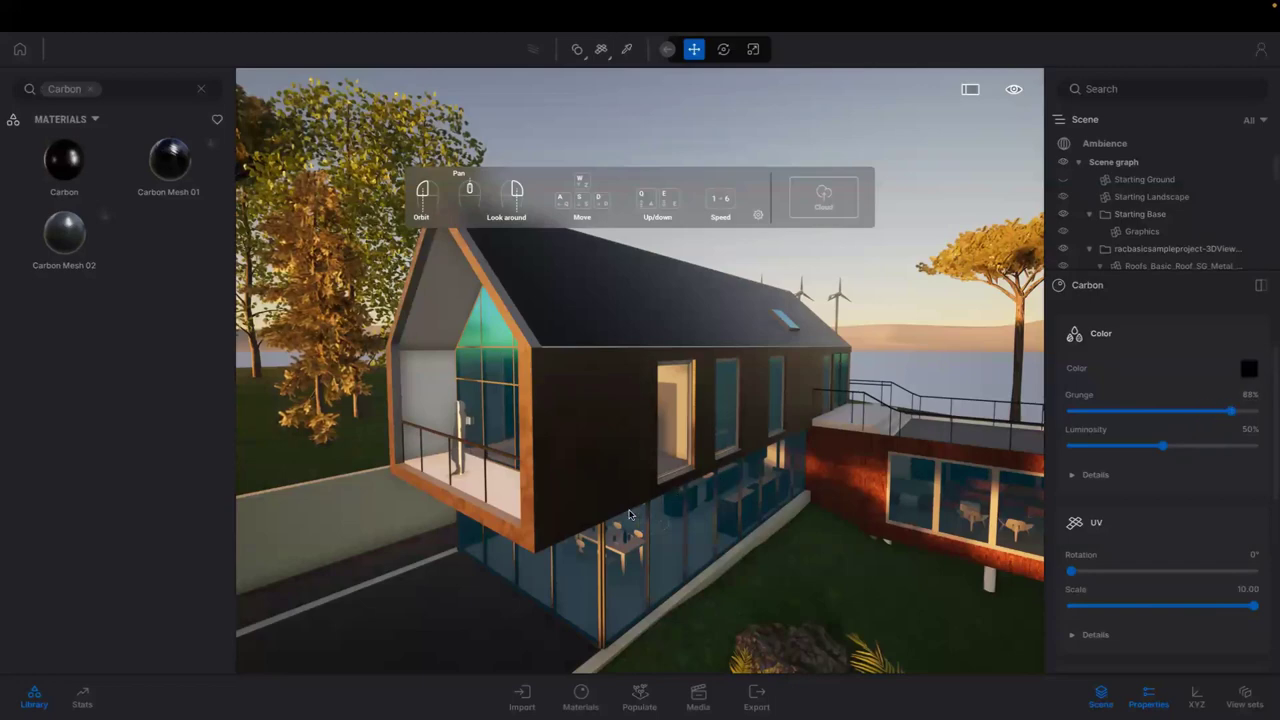
scroll(629, 510, down, 3)
scroll(620, 527, down, 4)
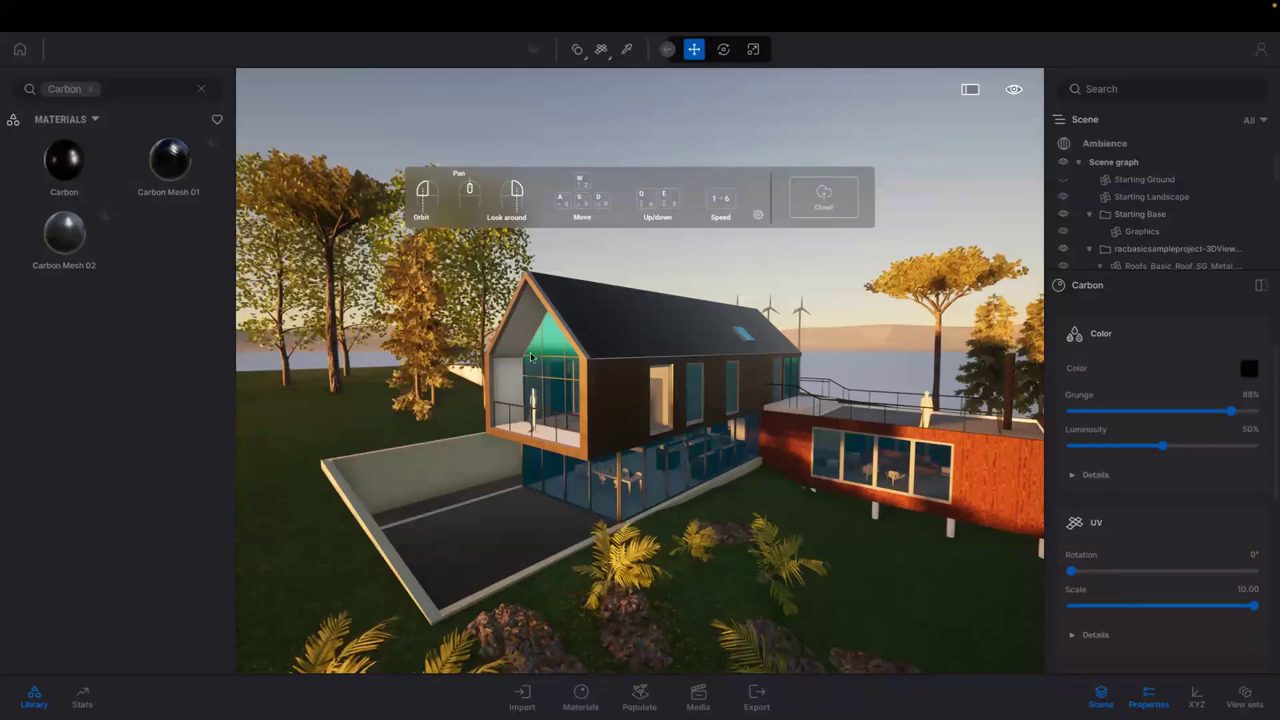
Clear the material search and shift the season in the Ambience weather settings from summer to autumn, partway towards winter
click(1105, 145)
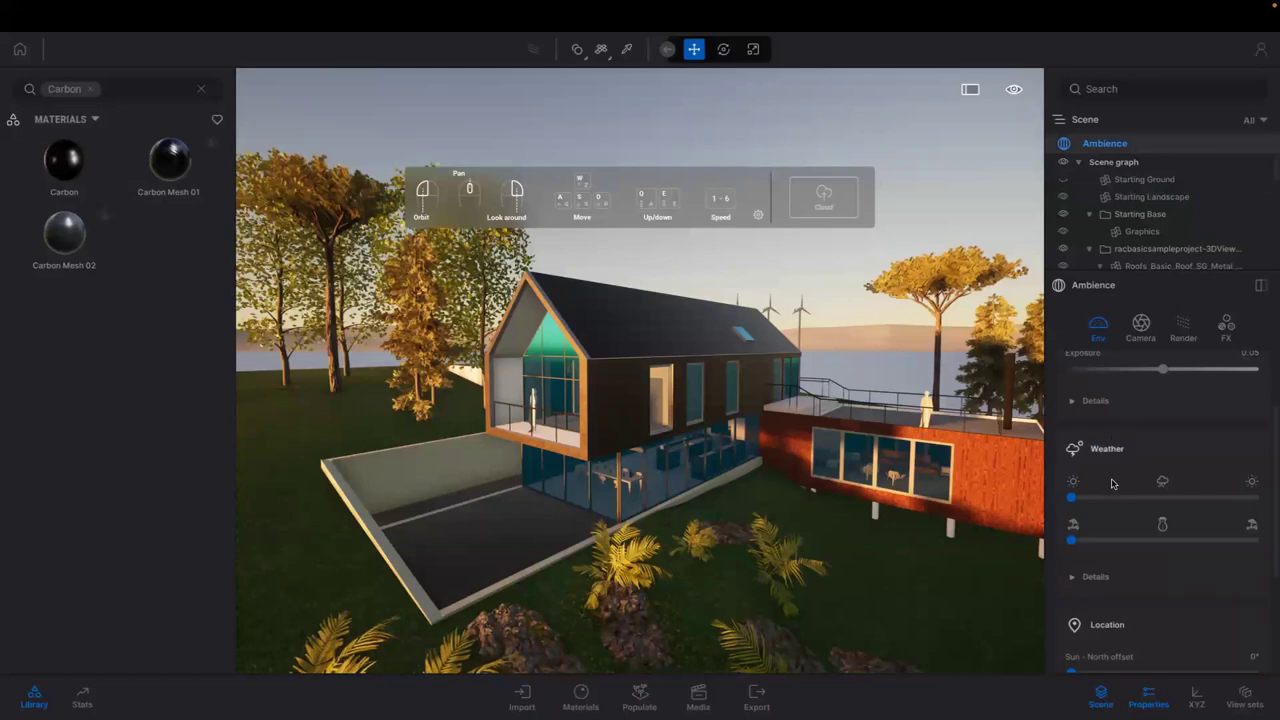
scroll(1112, 479, down, 1)
scroll(1115, 476, down, 3)
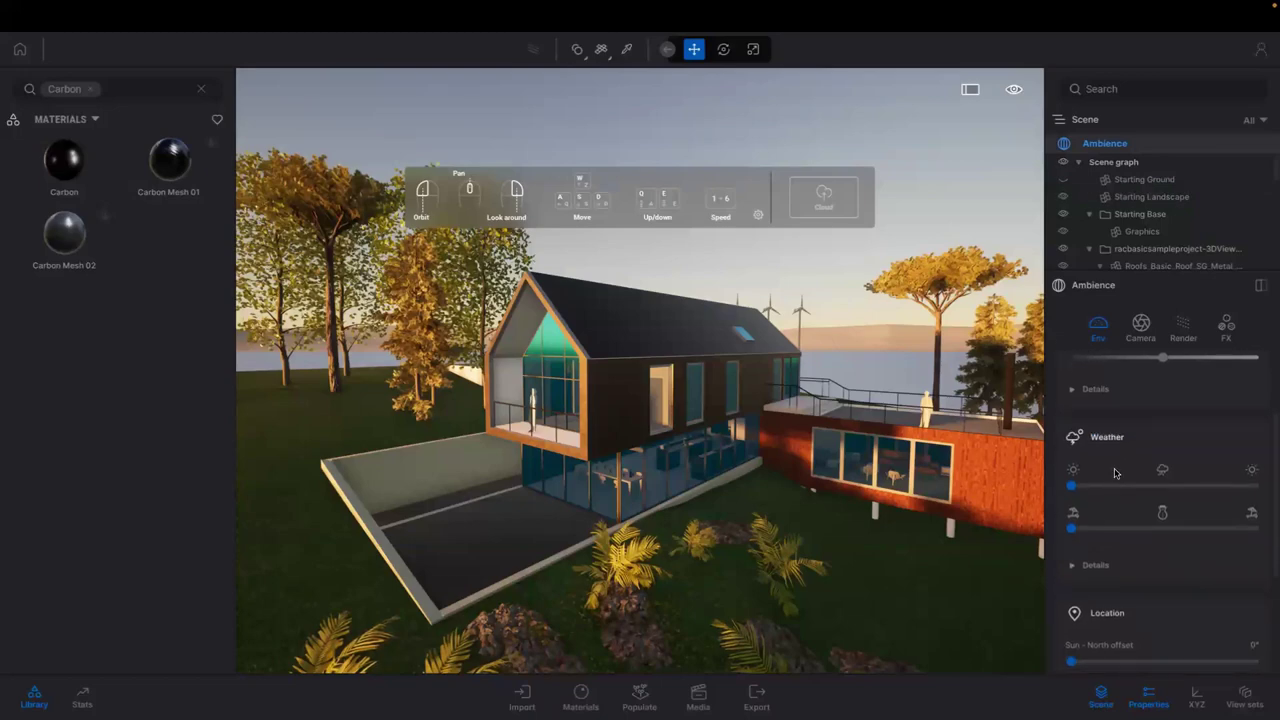
click(201, 89)
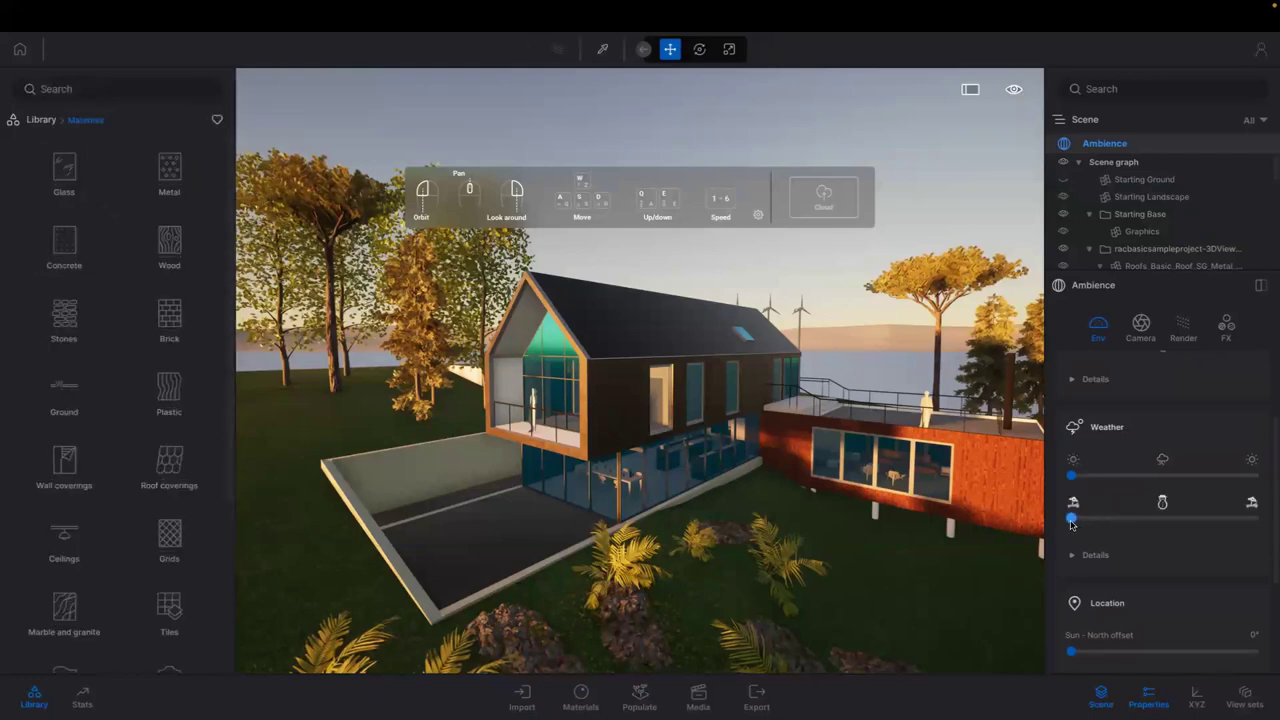
drag(1090, 519, 1127, 520)
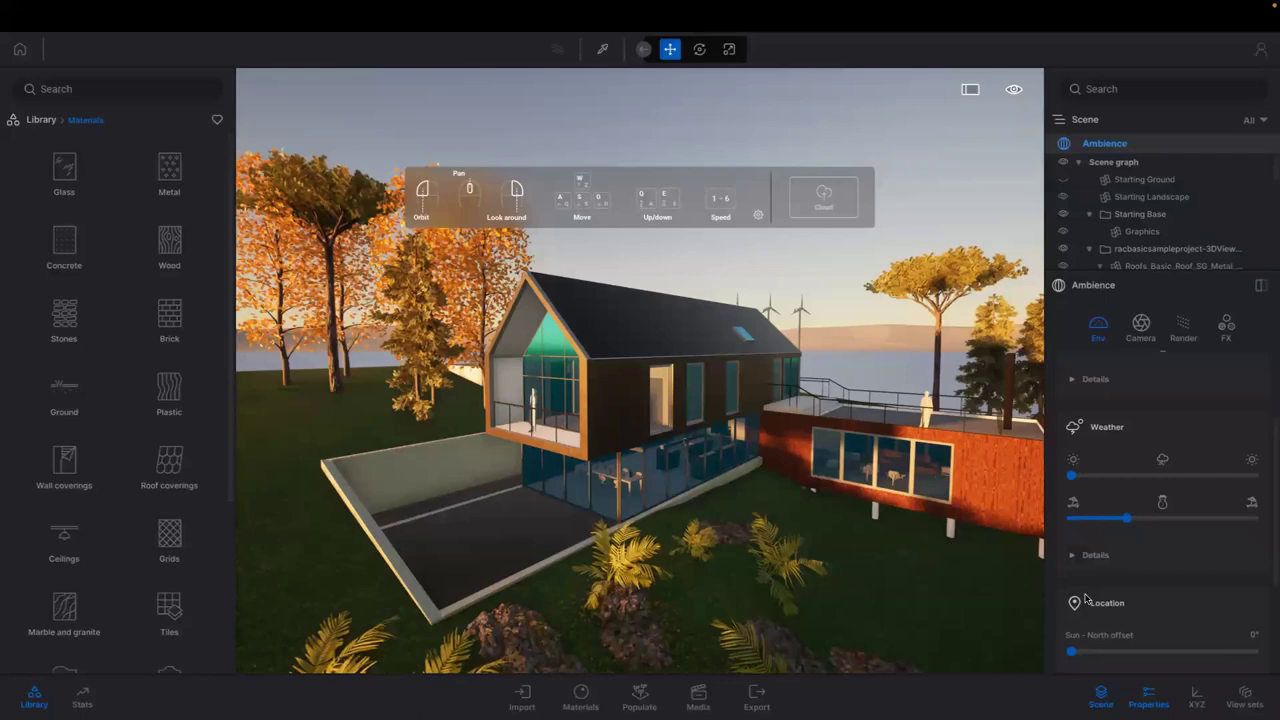
scroll(1147, 570, up, 2)
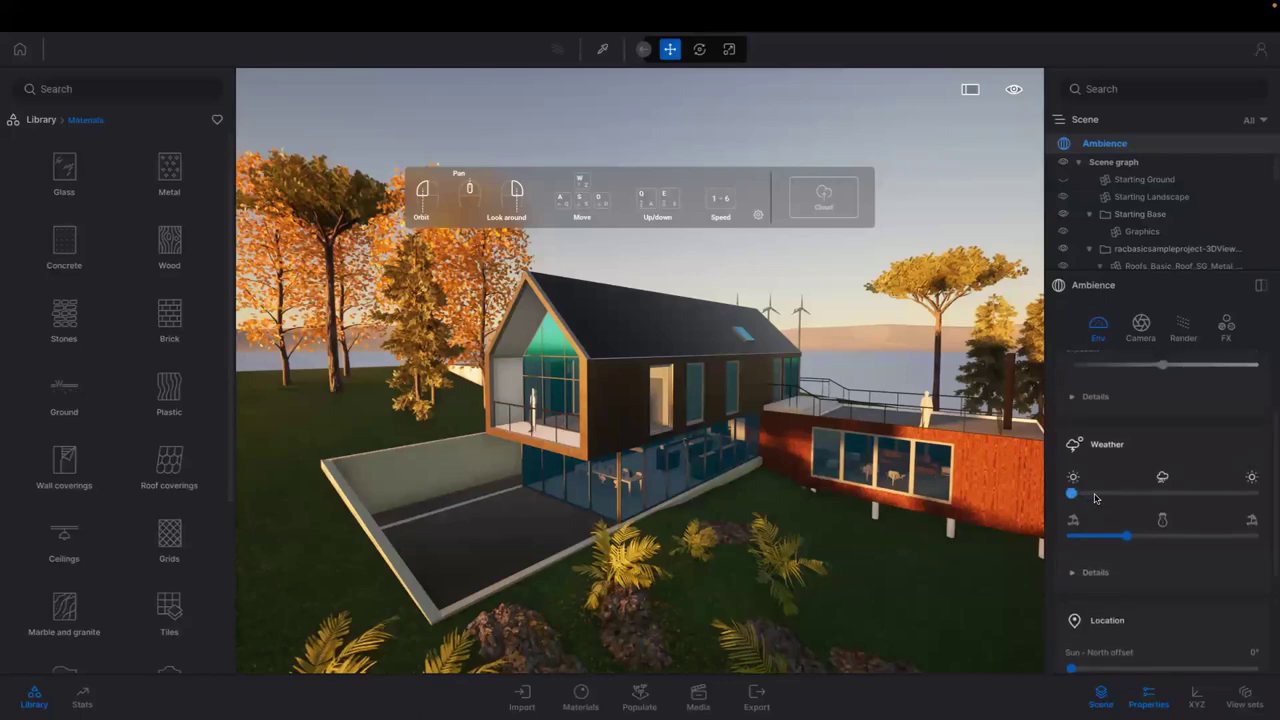
scroll(1096, 497, up, 1)
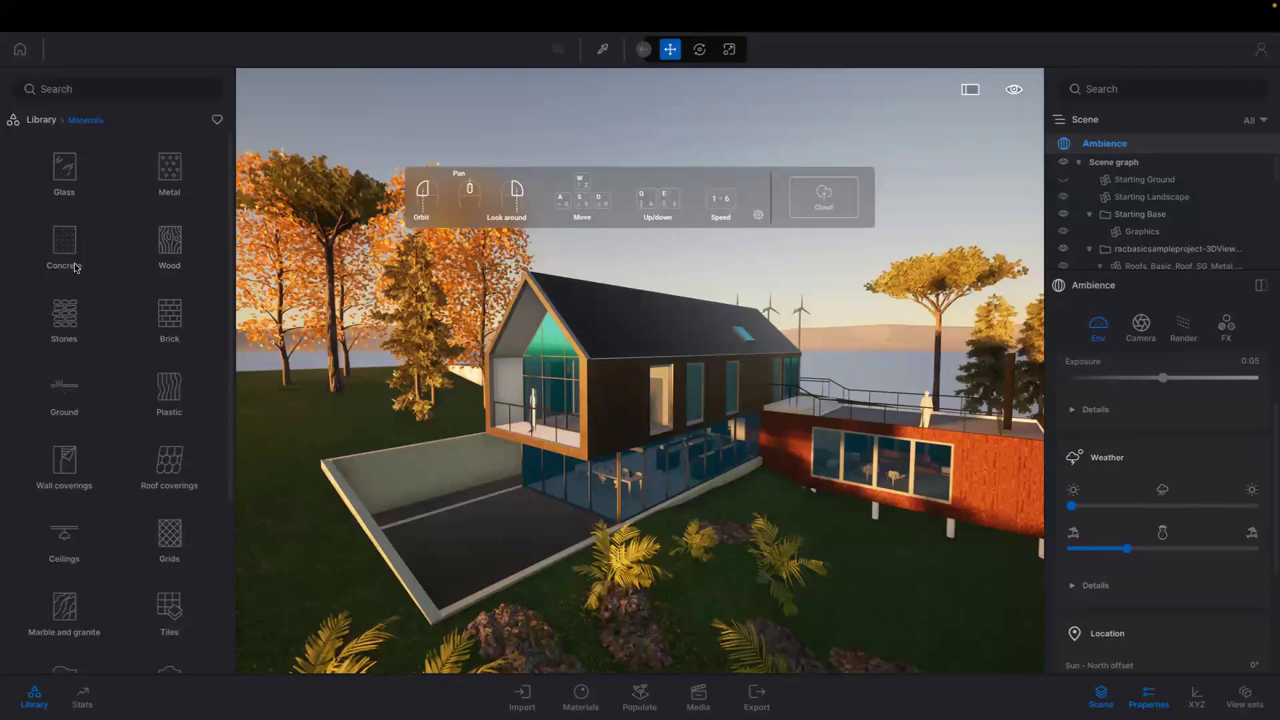
Find Grassy ground among the natural ground materials and apply it to the terrain around the house
scroll(82, 301, down, 2)
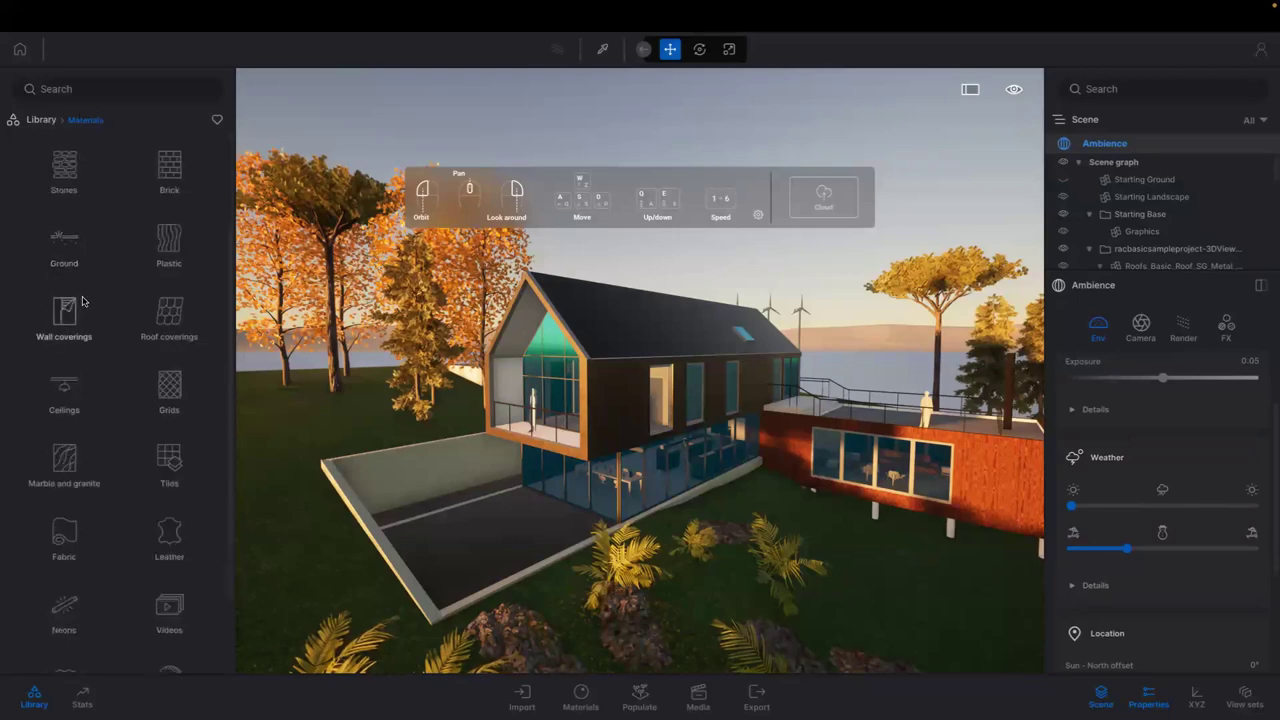
scroll(85, 305, down, 2)
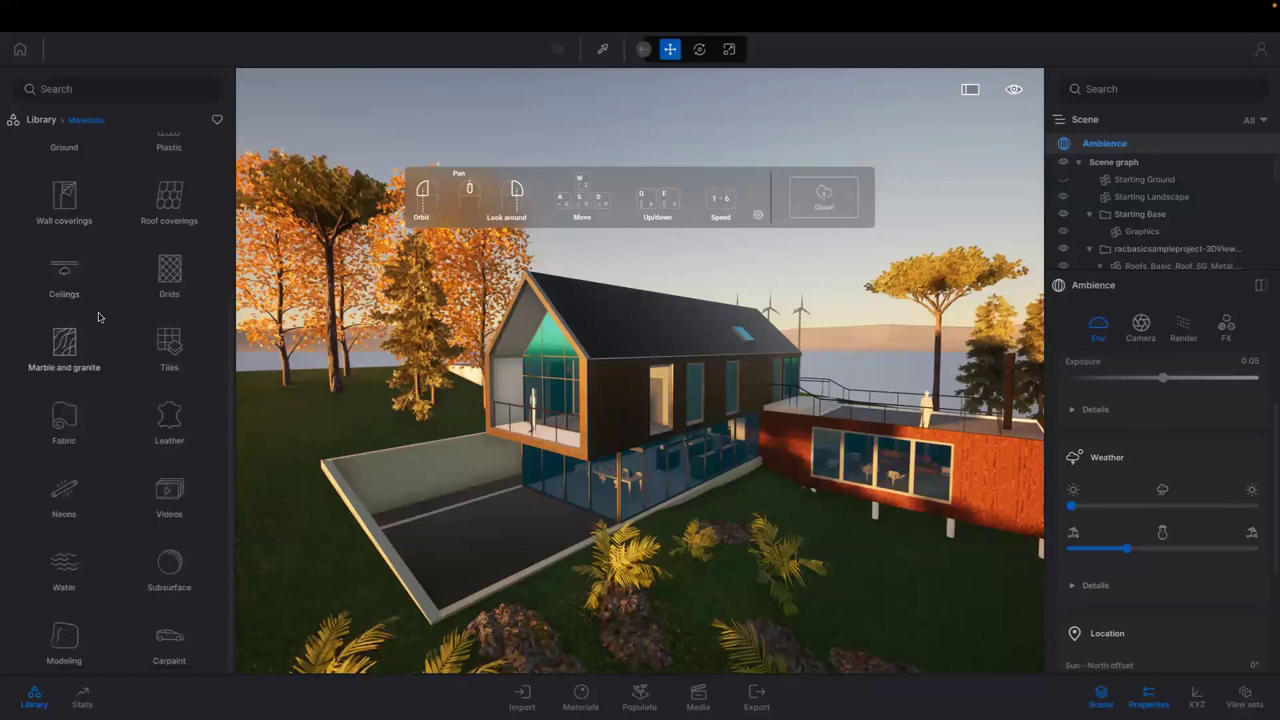
scroll(128, 306, up, 1)
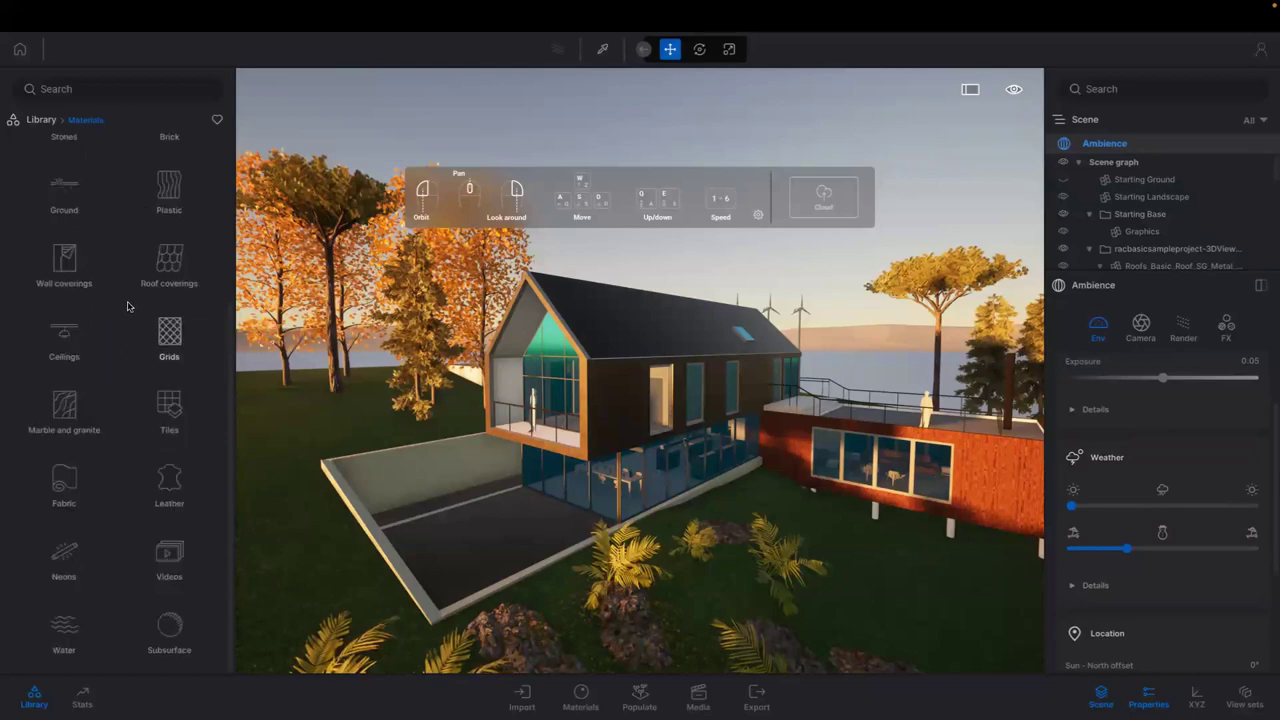
scroll(128, 306, up, 3)
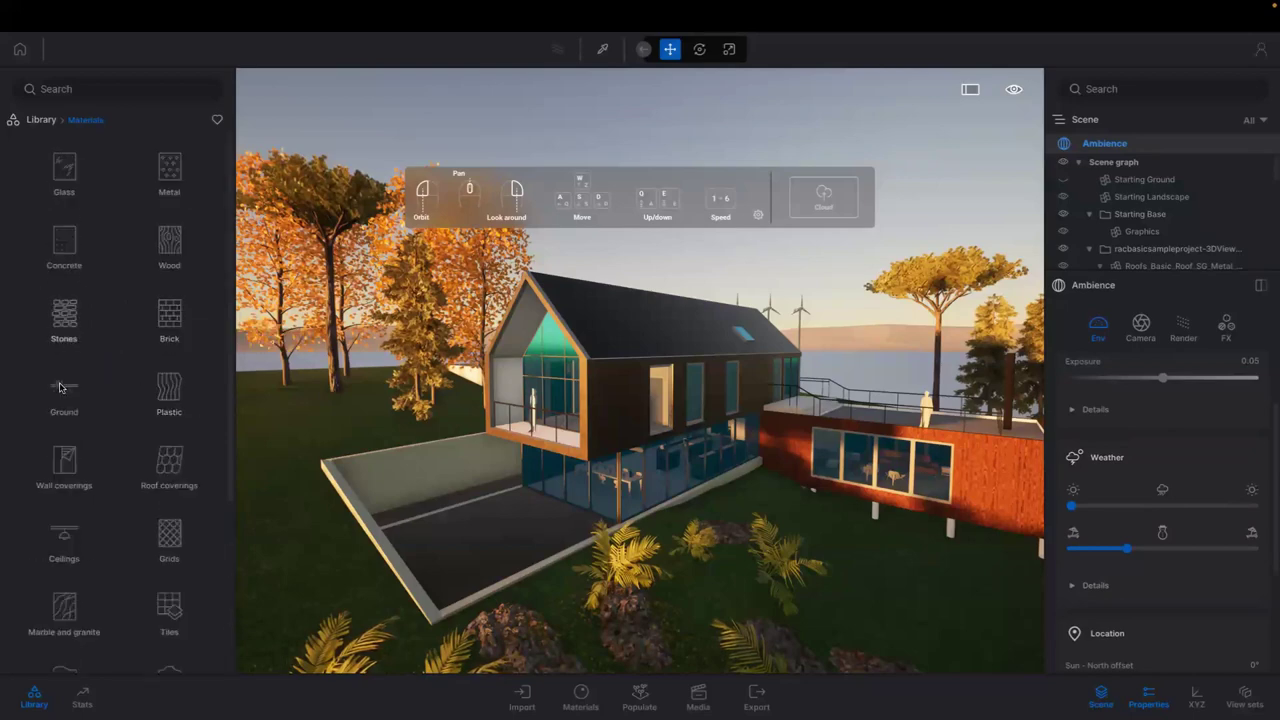
click(60, 388)
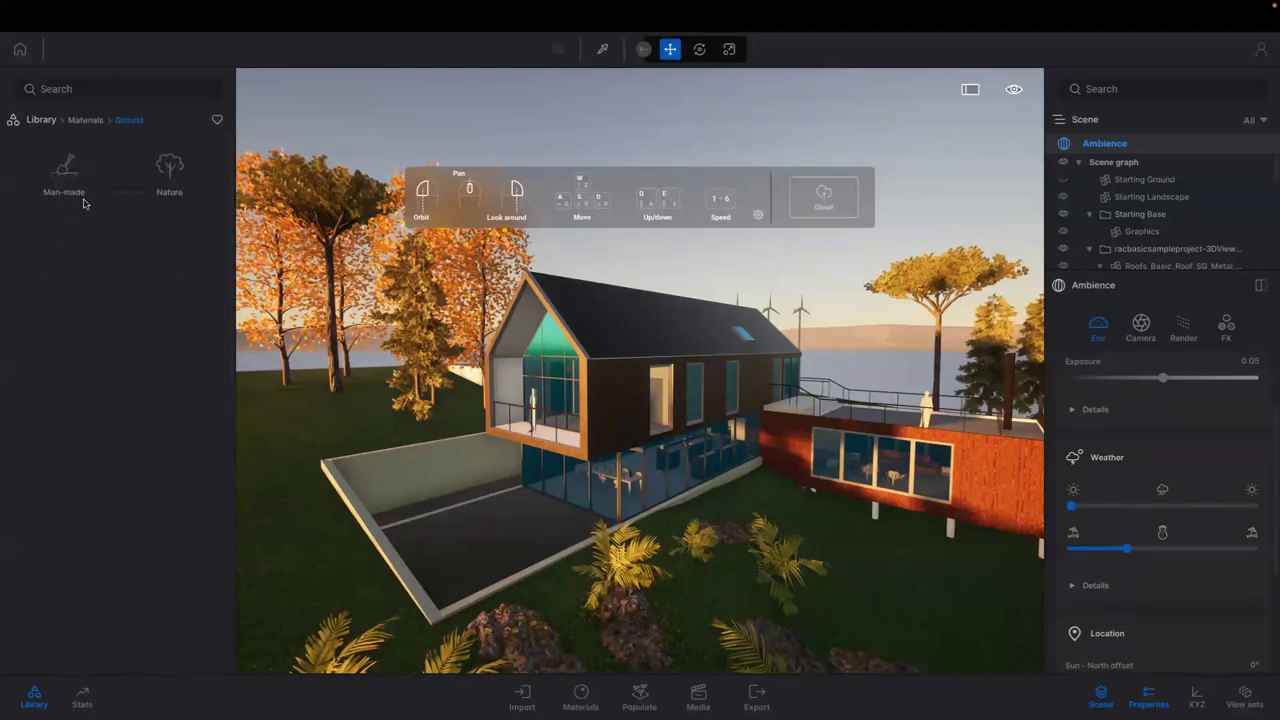
click(168, 172)
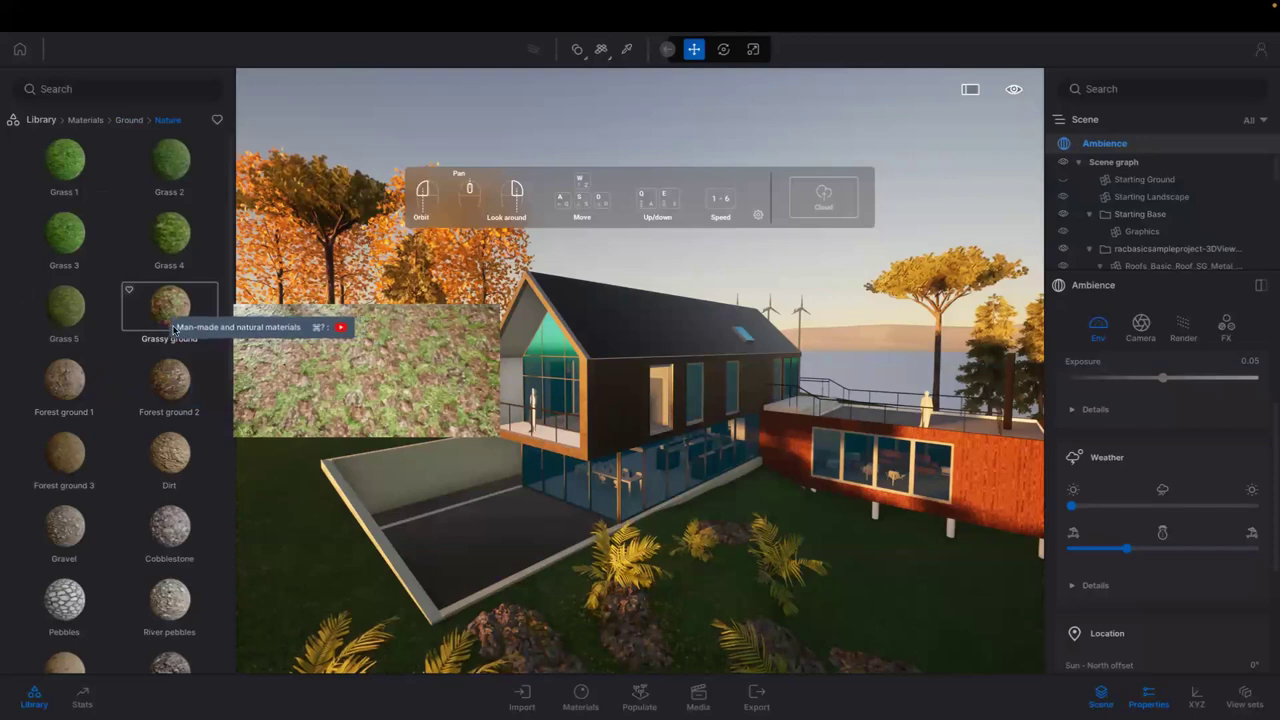
click(288, 512)
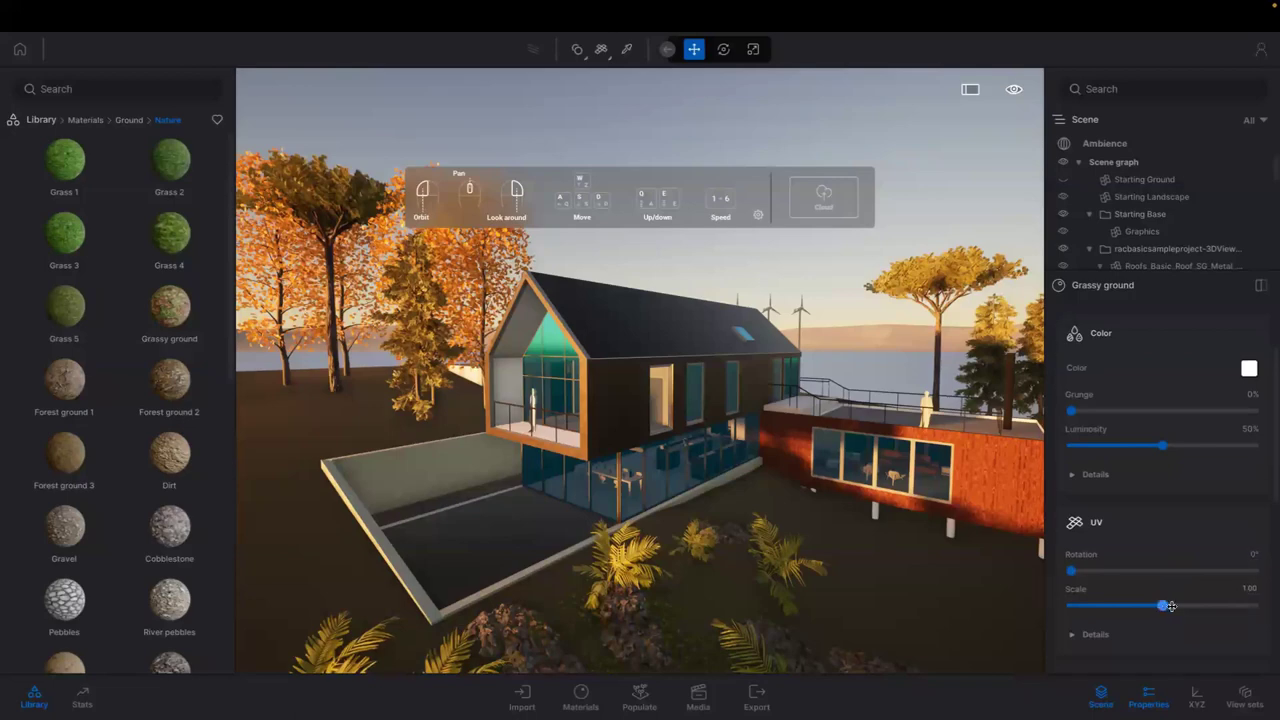
Set the UV scale of the Grassy ground material to 10.00 and inspect the terrain beside the house up close
drag(1171, 606, 1262, 605)
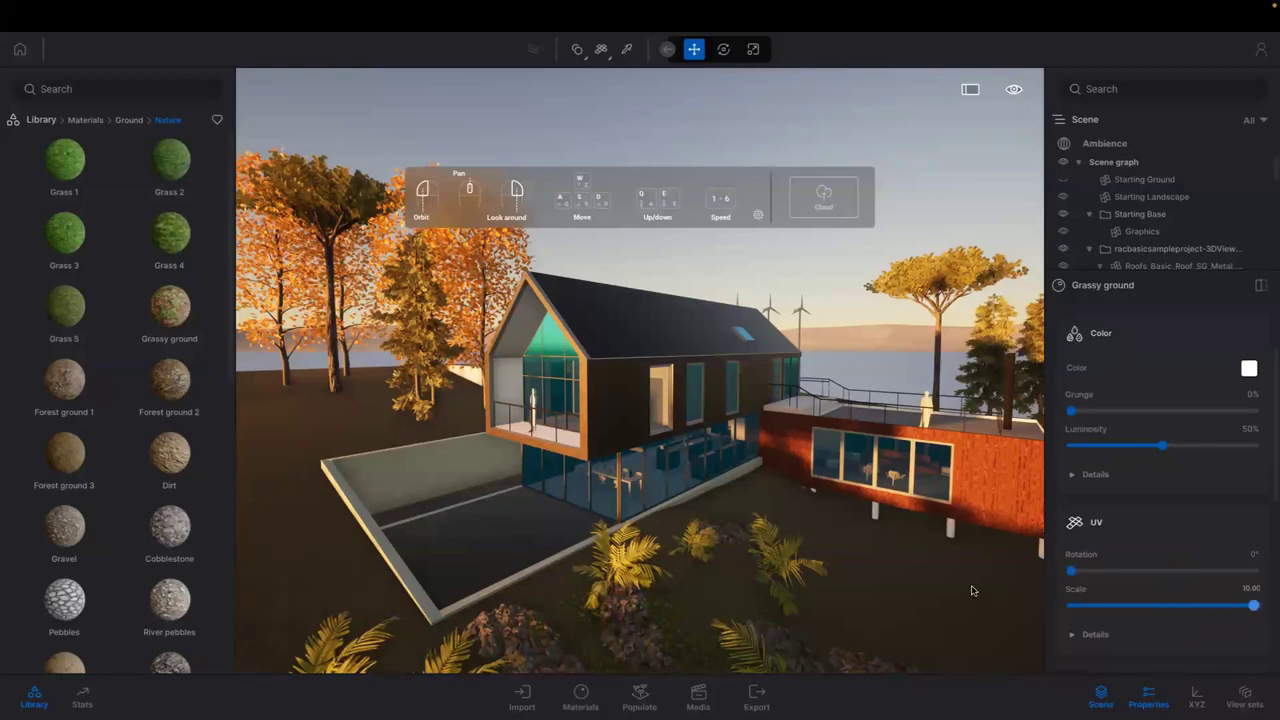
middle_drag(736, 596, 705, 556)
scroll(718, 568, up, 3)
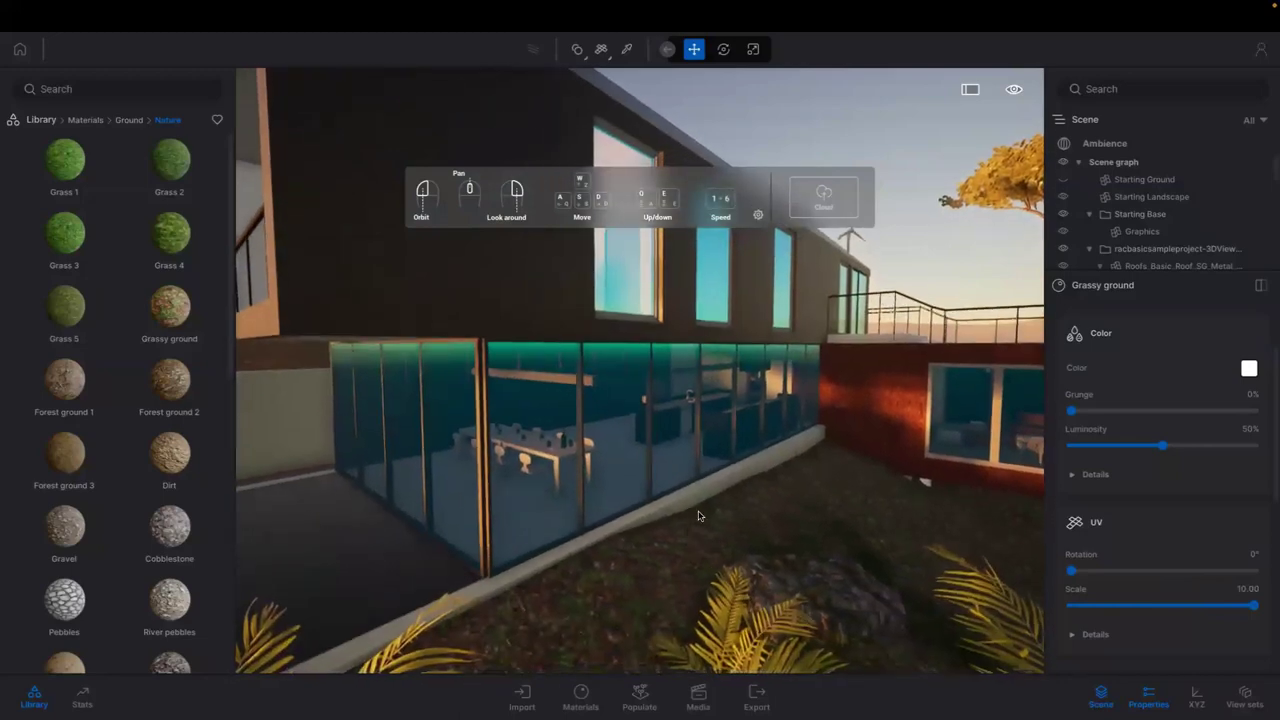
drag(697, 502, 652, 486)
middle_drag(652, 486, 724, 546)
right_drag(624, 476, 547, 436)
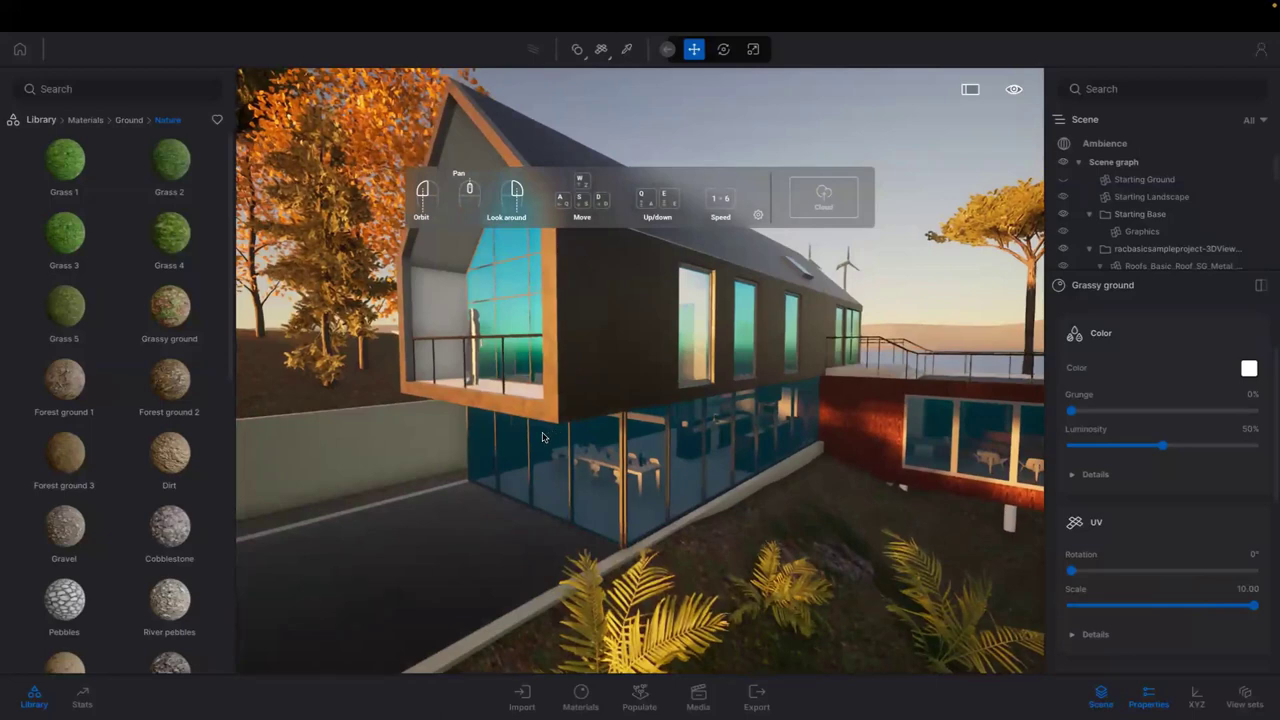
scroll(509, 397, down, 1)
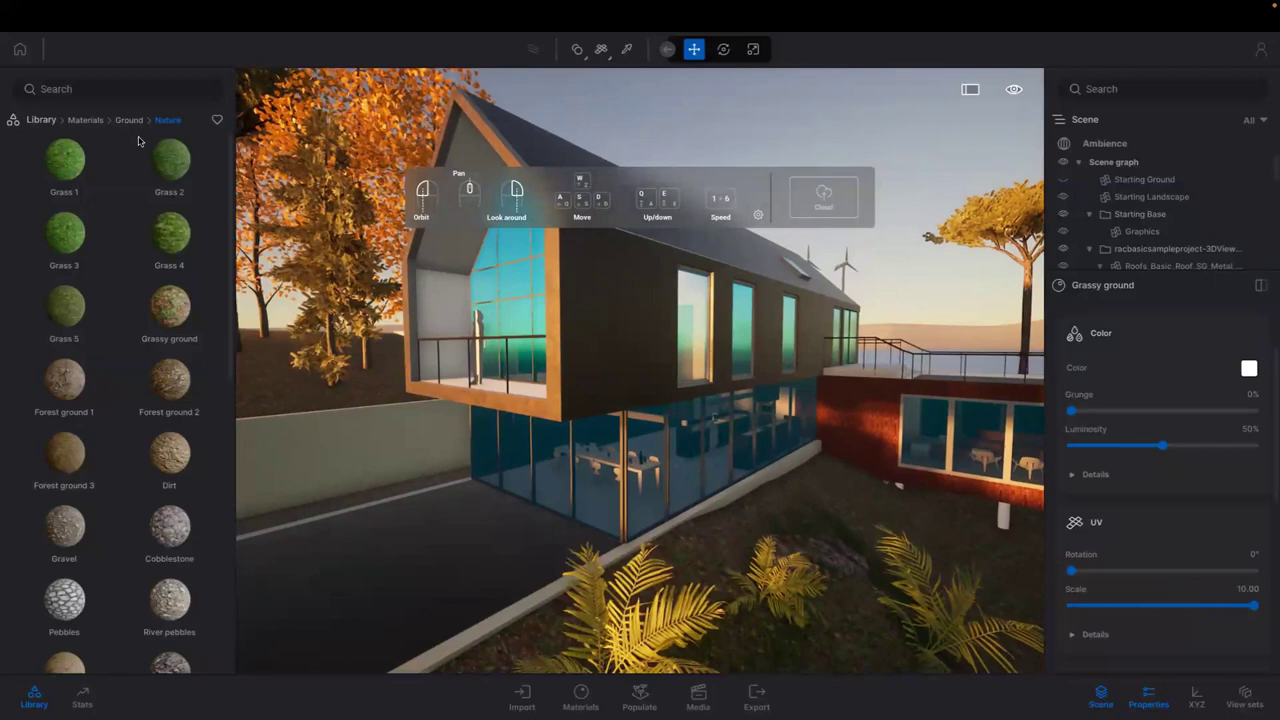
Apply the Clear glass material to the house's glazing, show its properties and view the whole house
click(86, 120)
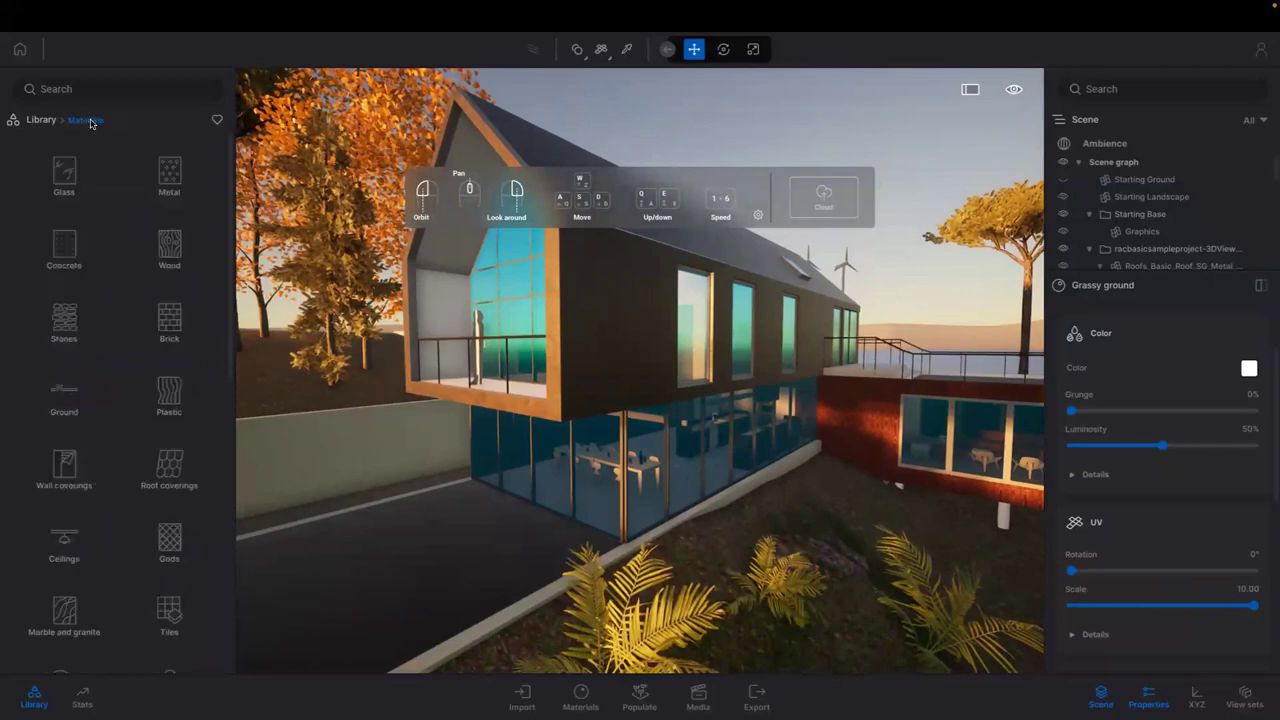
click(63, 169)
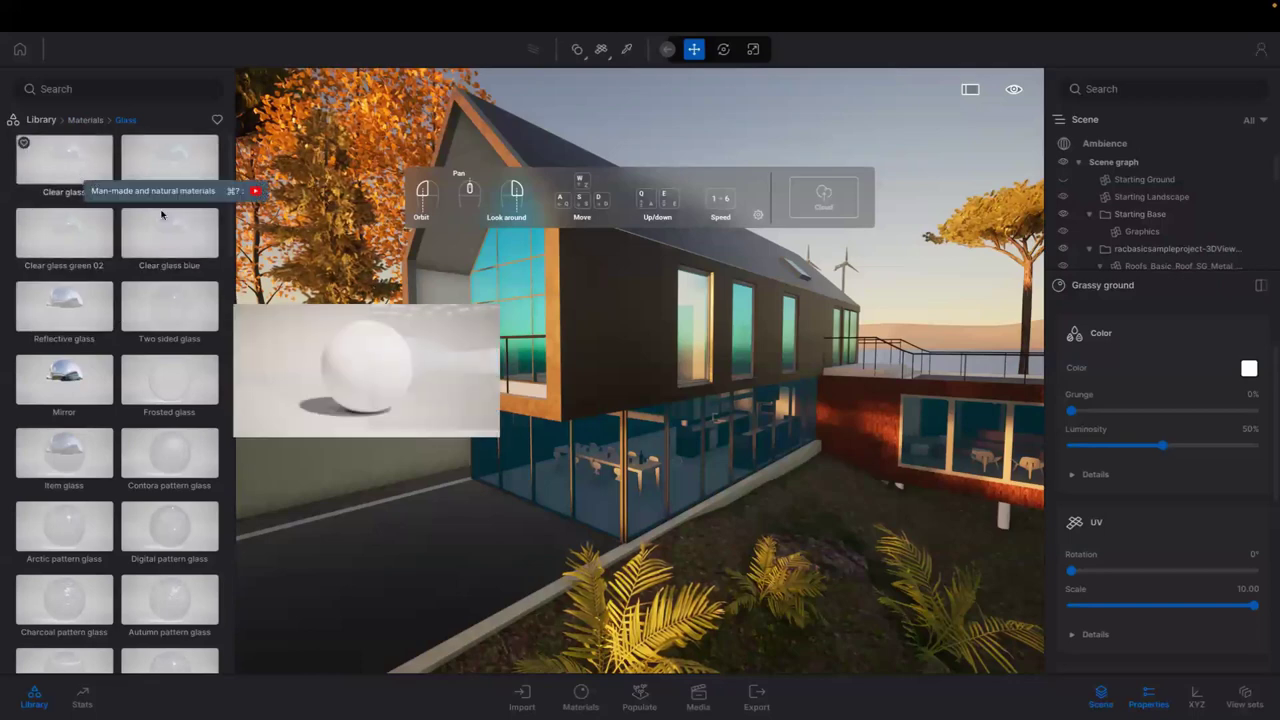
drag(440, 265, 493, 290)
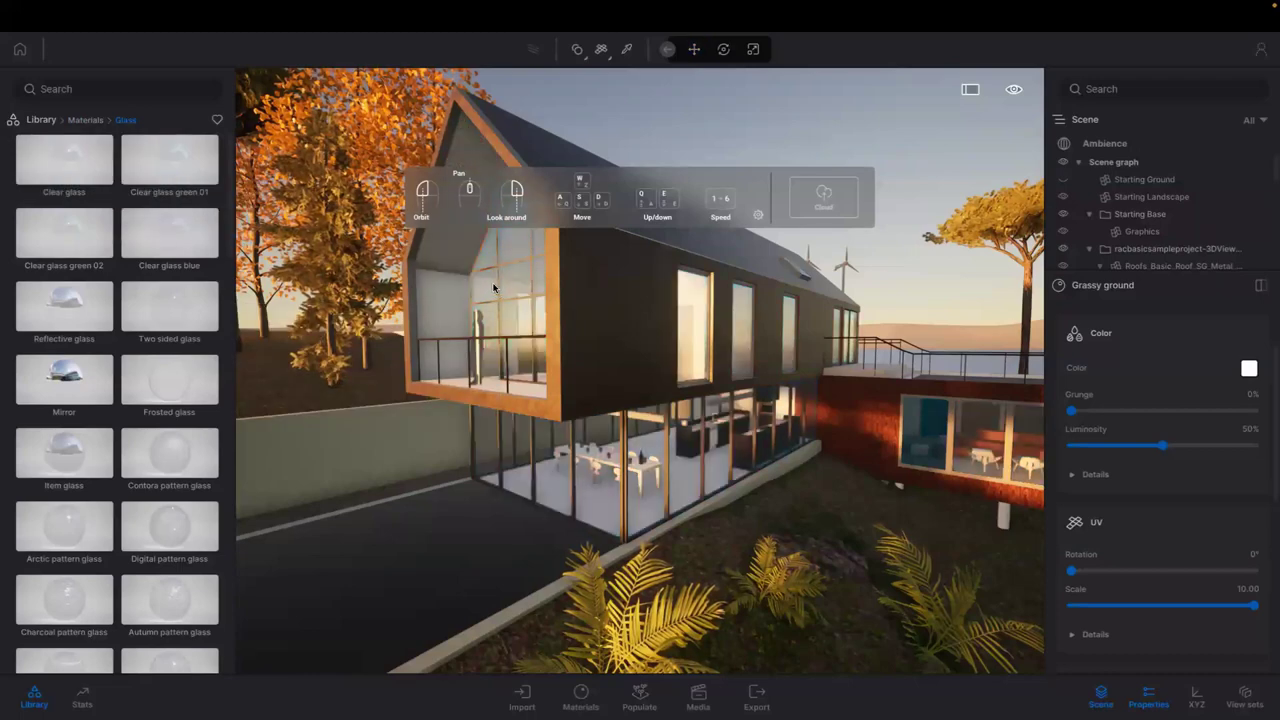
click(494, 287)
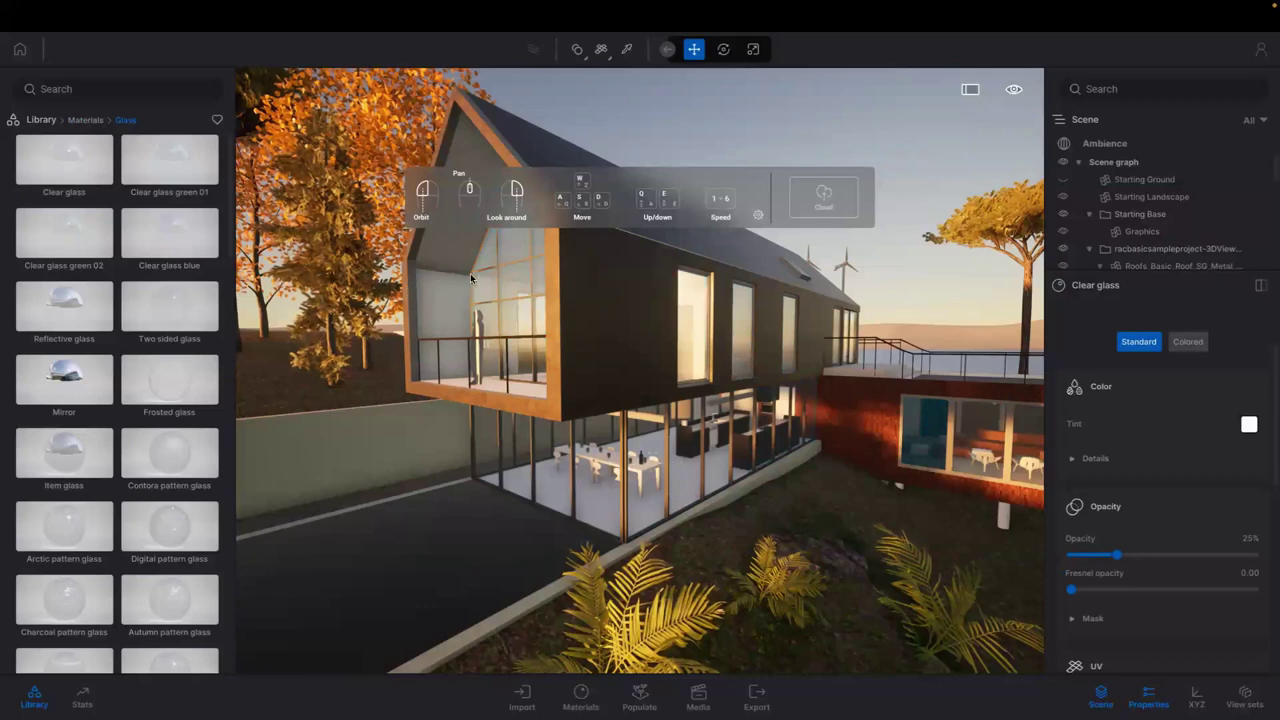
scroll(477, 288, down, 2)
drag(477, 289, 488, 299)
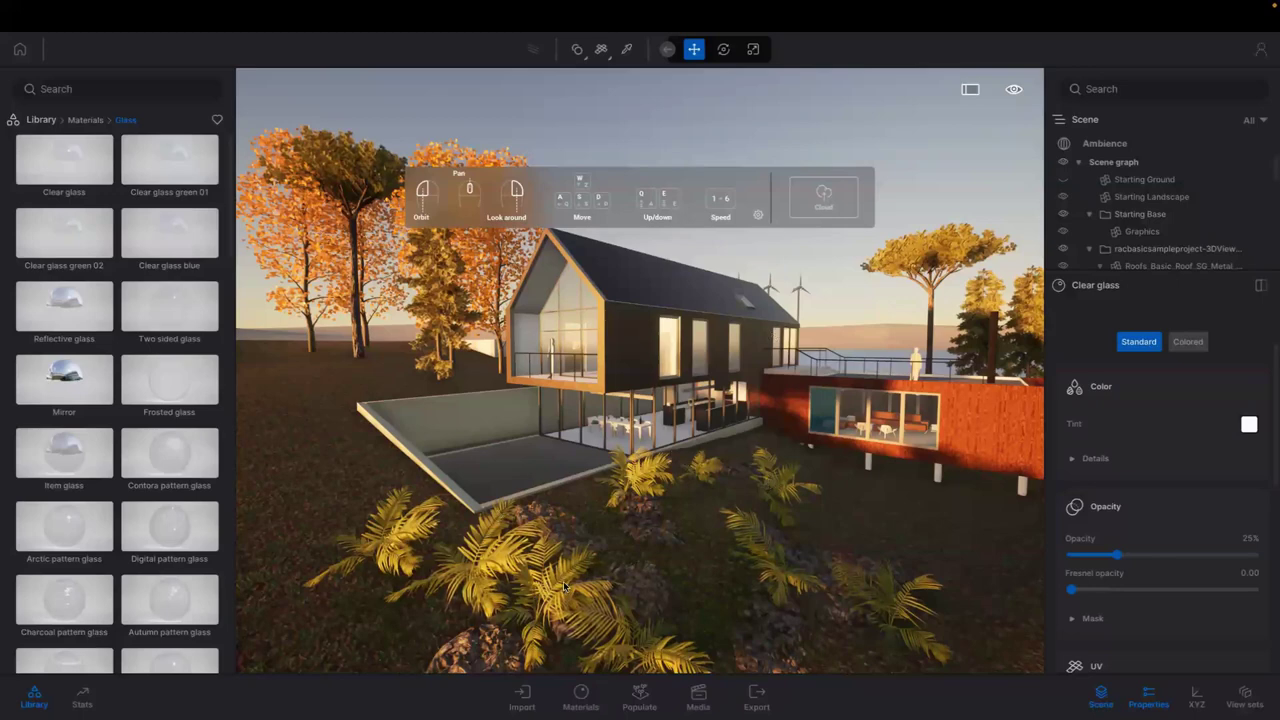
Find the HDRI environment section in the Ambience environment settings and enable it
scroll(1118, 492, down, 1)
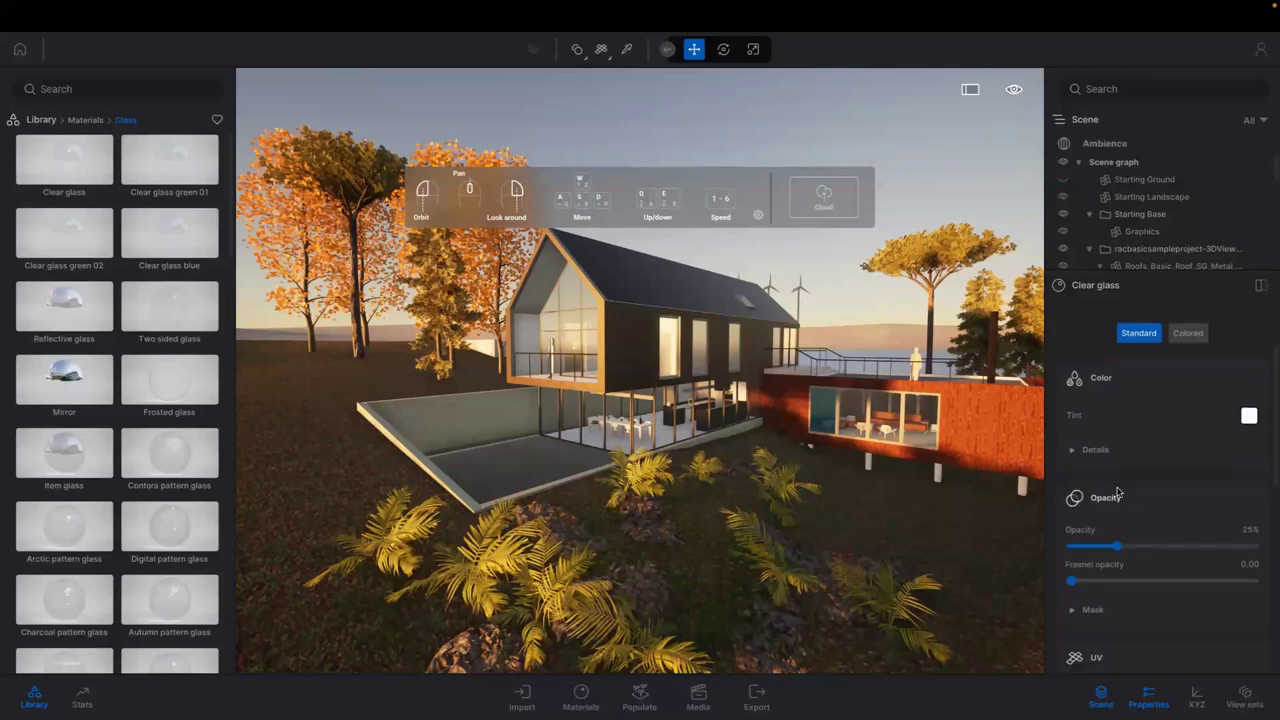
click(1104, 145)
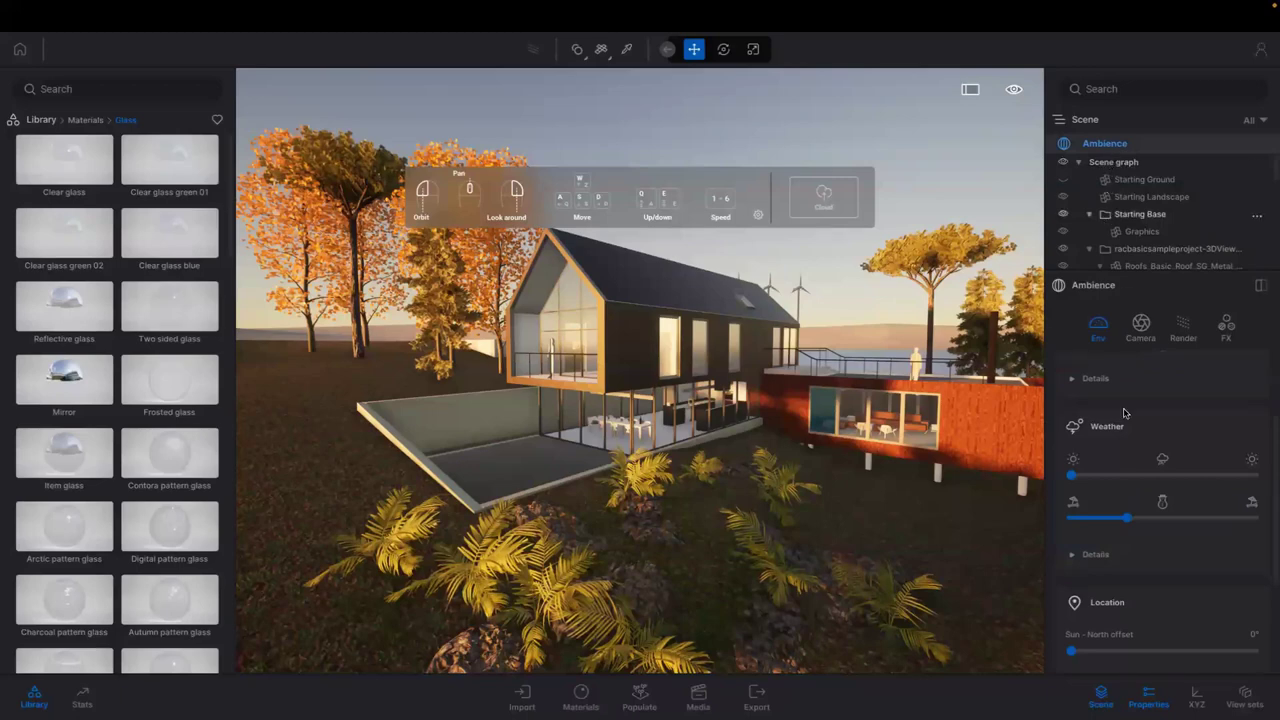
scroll(1123, 432, down, 3)
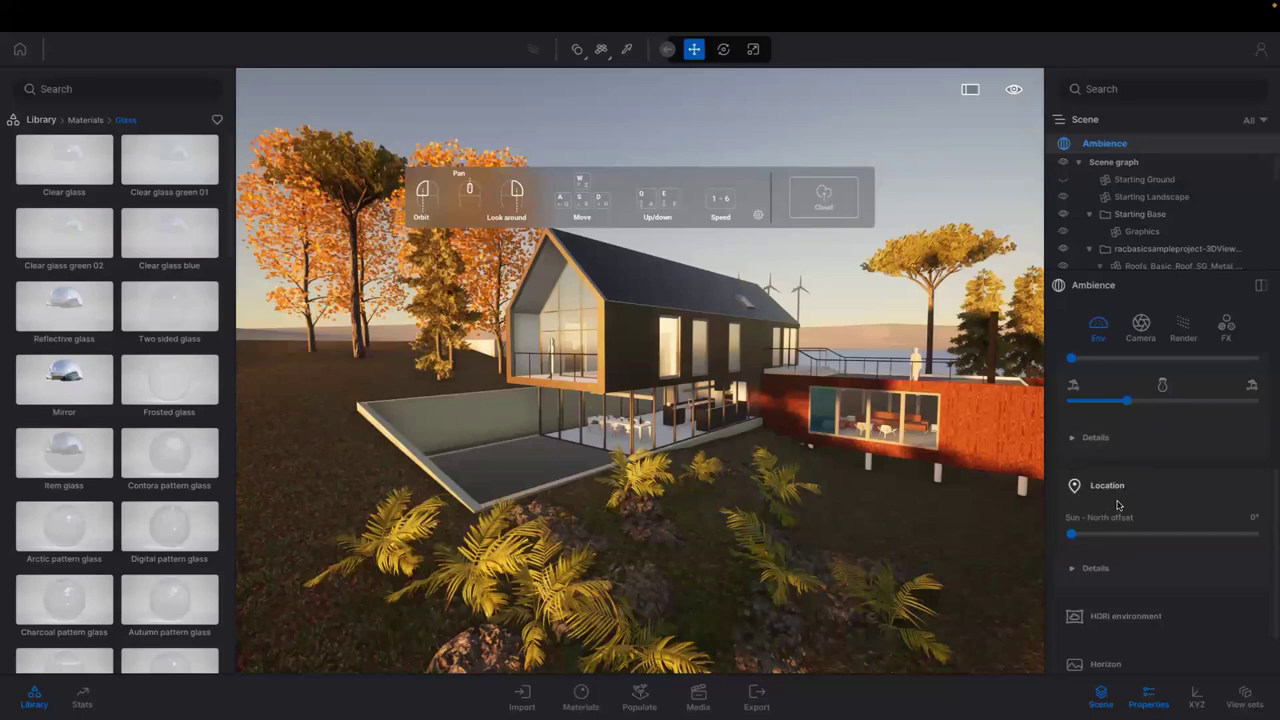
scroll(1122, 500, down, 1)
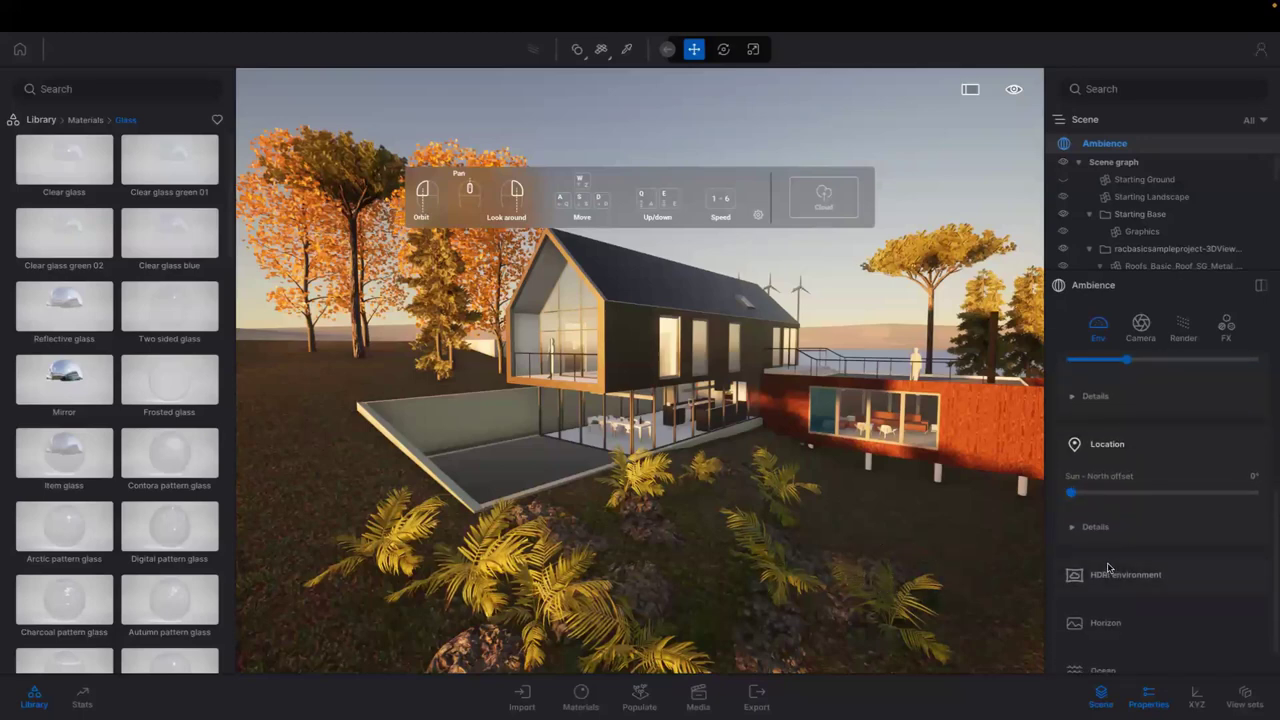
scroll(1108, 568, down, 1)
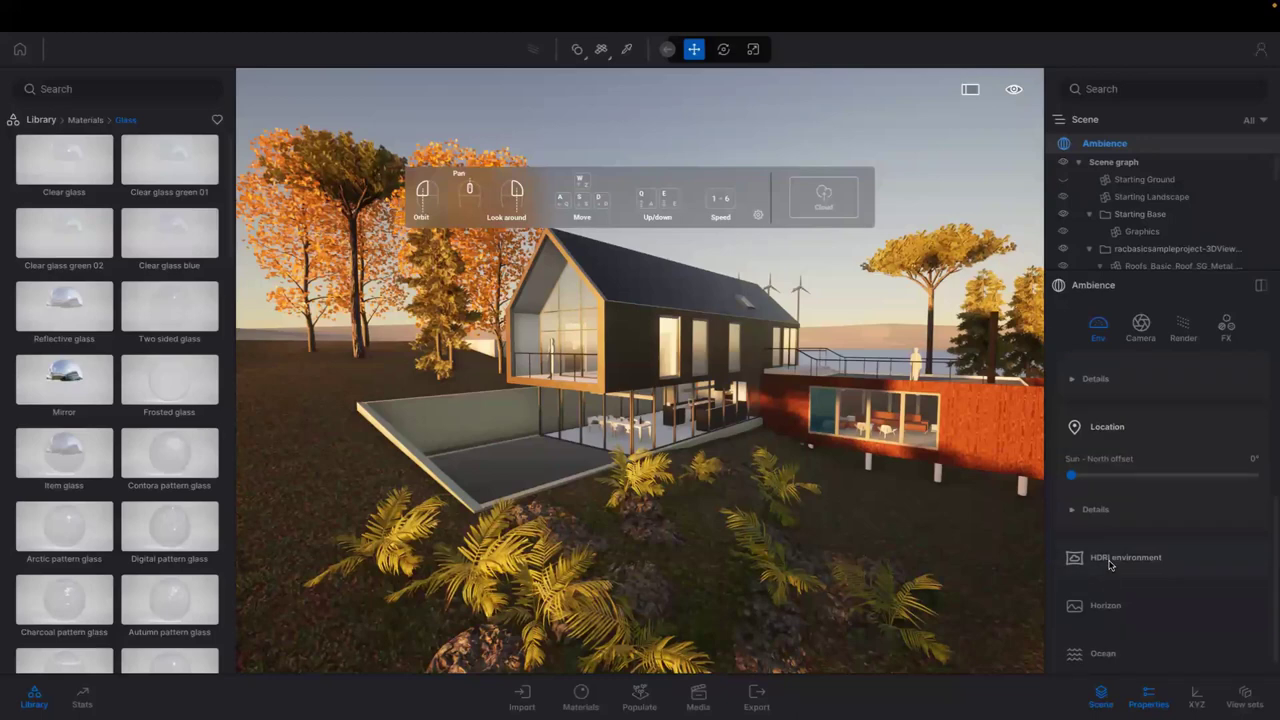
click(1110, 563)
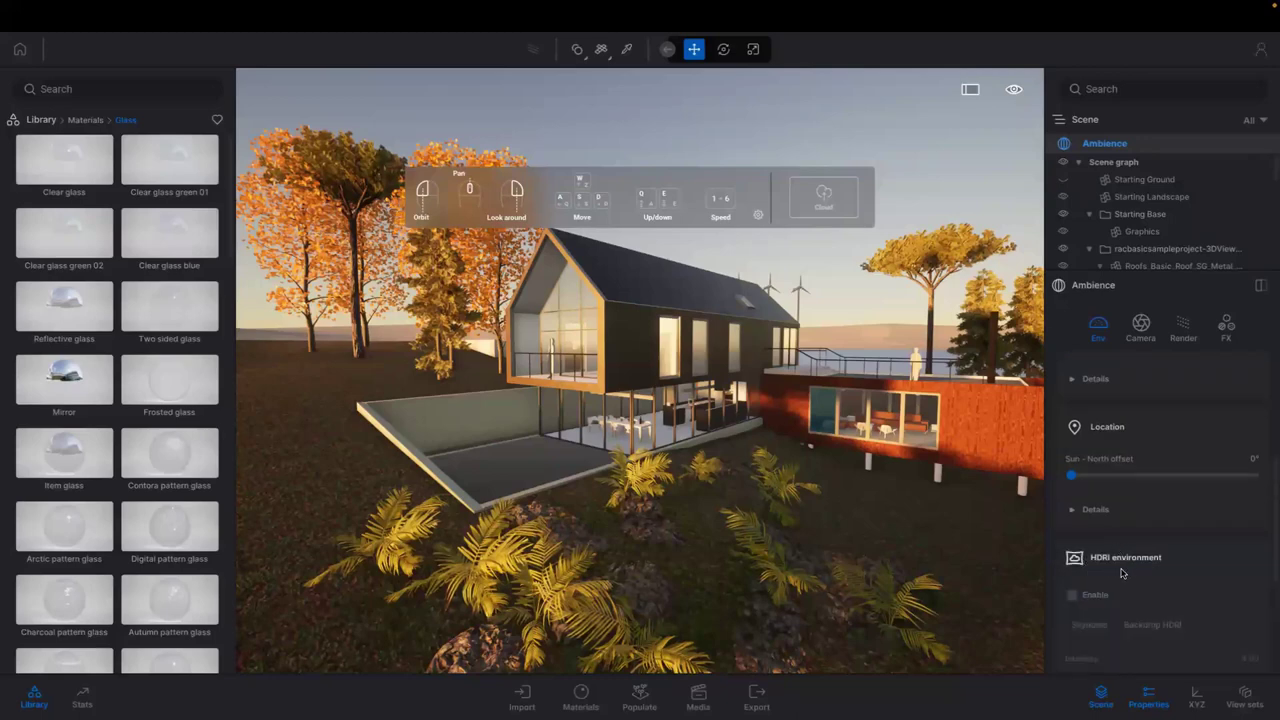
scroll(1108, 565, down, 2)
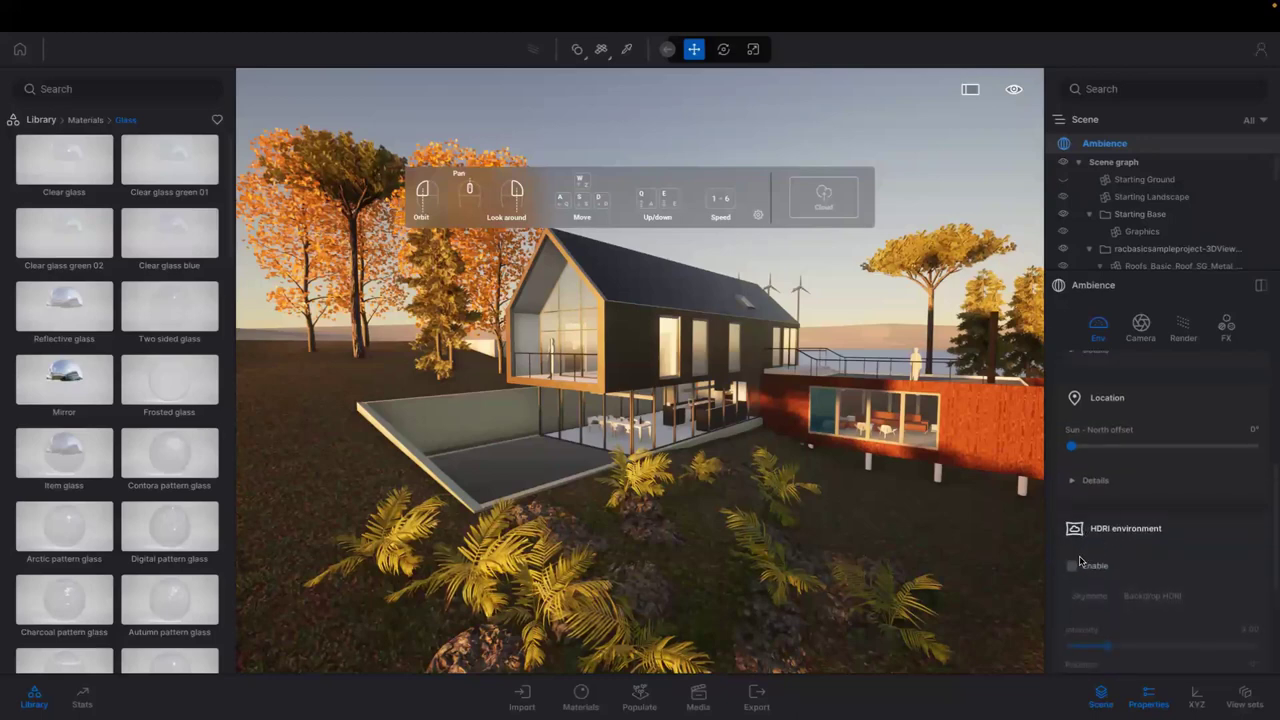
scroll(1080, 562, down, 1)
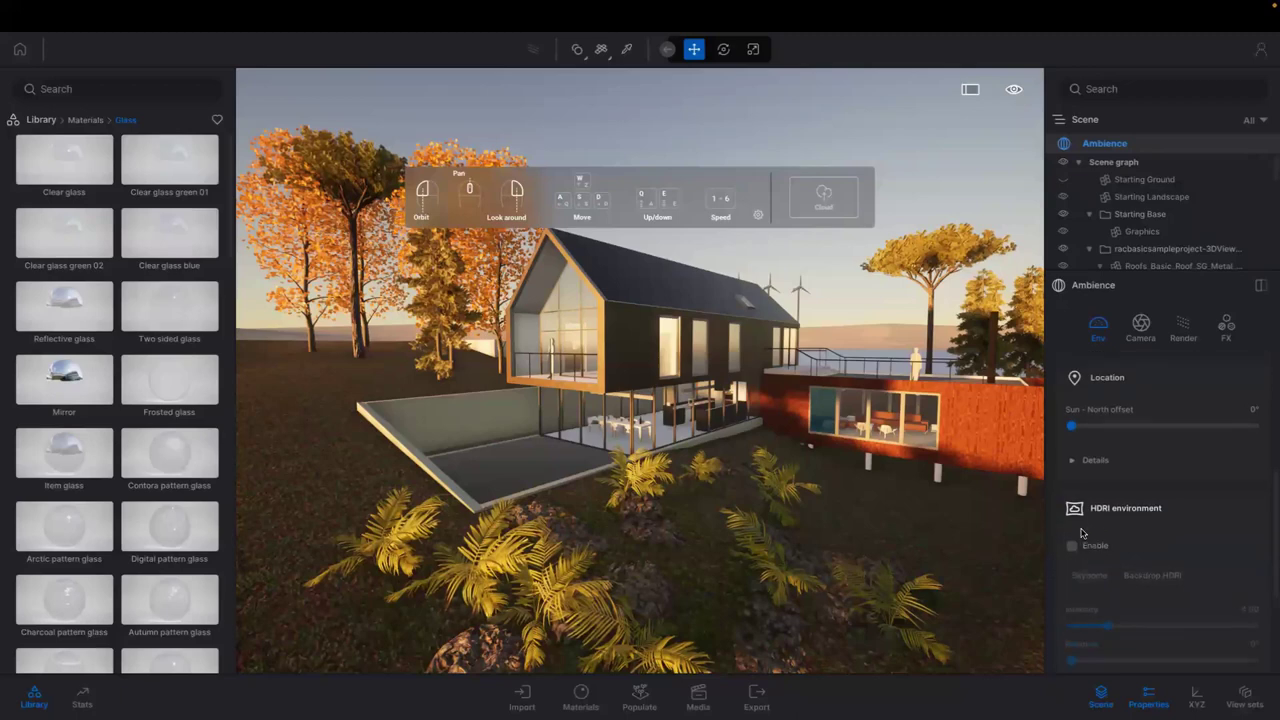
scroll(1080, 535, down, 1)
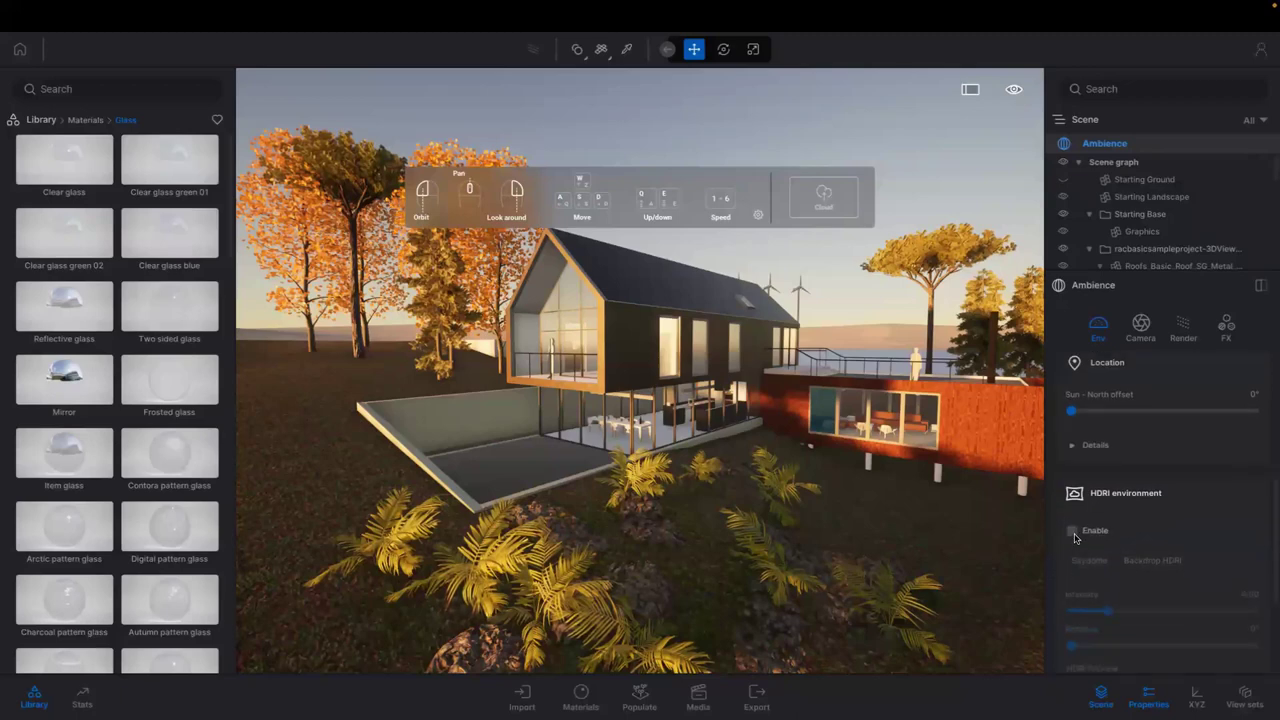
click(1074, 536)
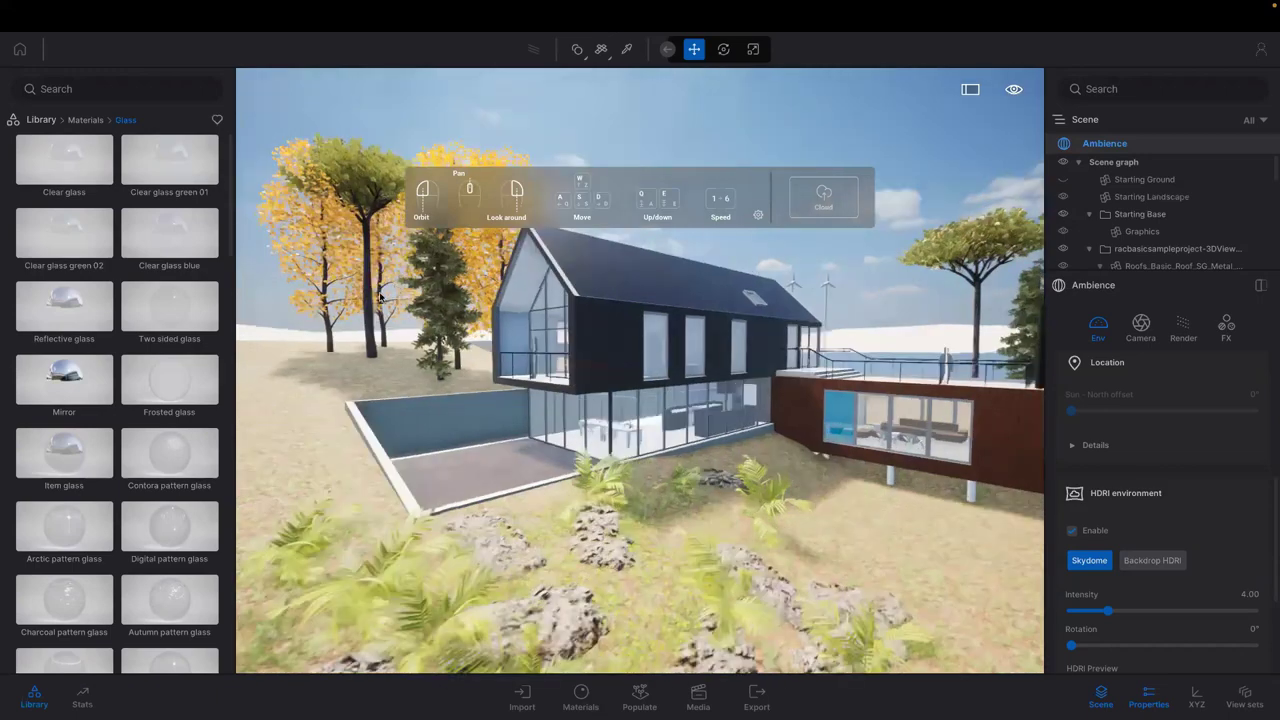
Examine the house and its surroundings under the HDRI skydome from several angles and distances
drag(382, 298, 410, 316)
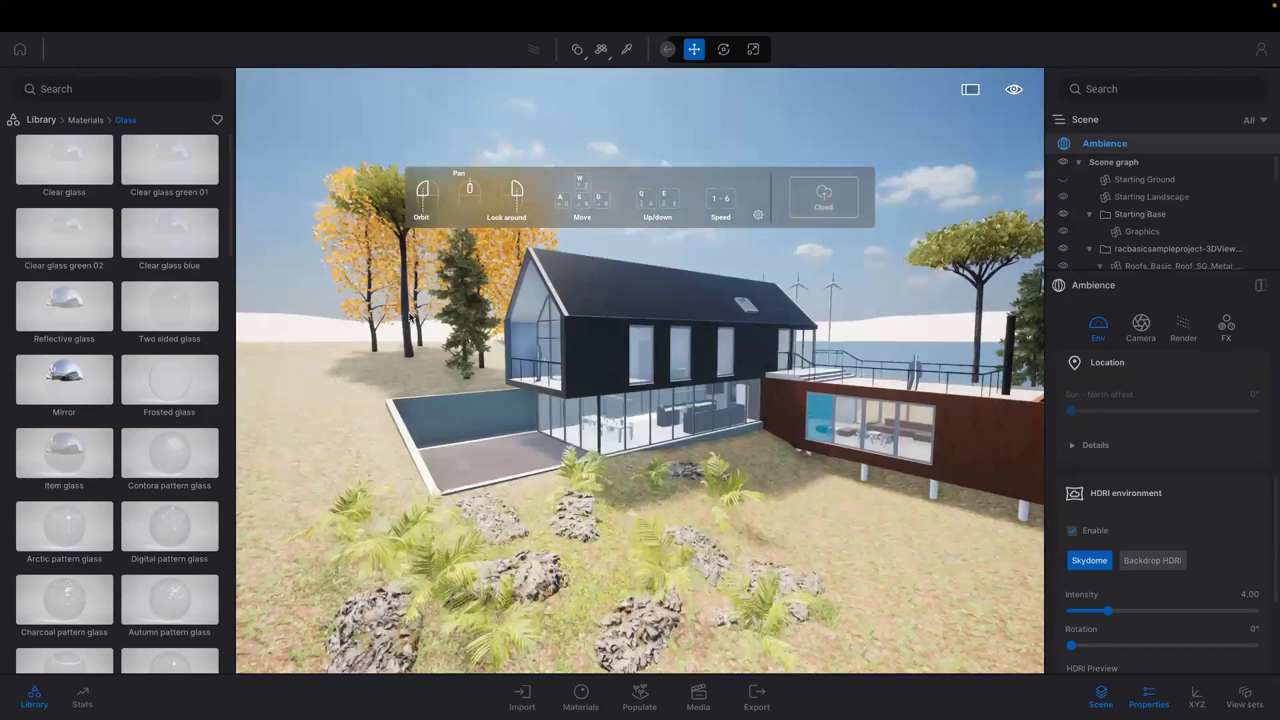
scroll(416, 318, down, 2)
scroll(420, 312, down, 2)
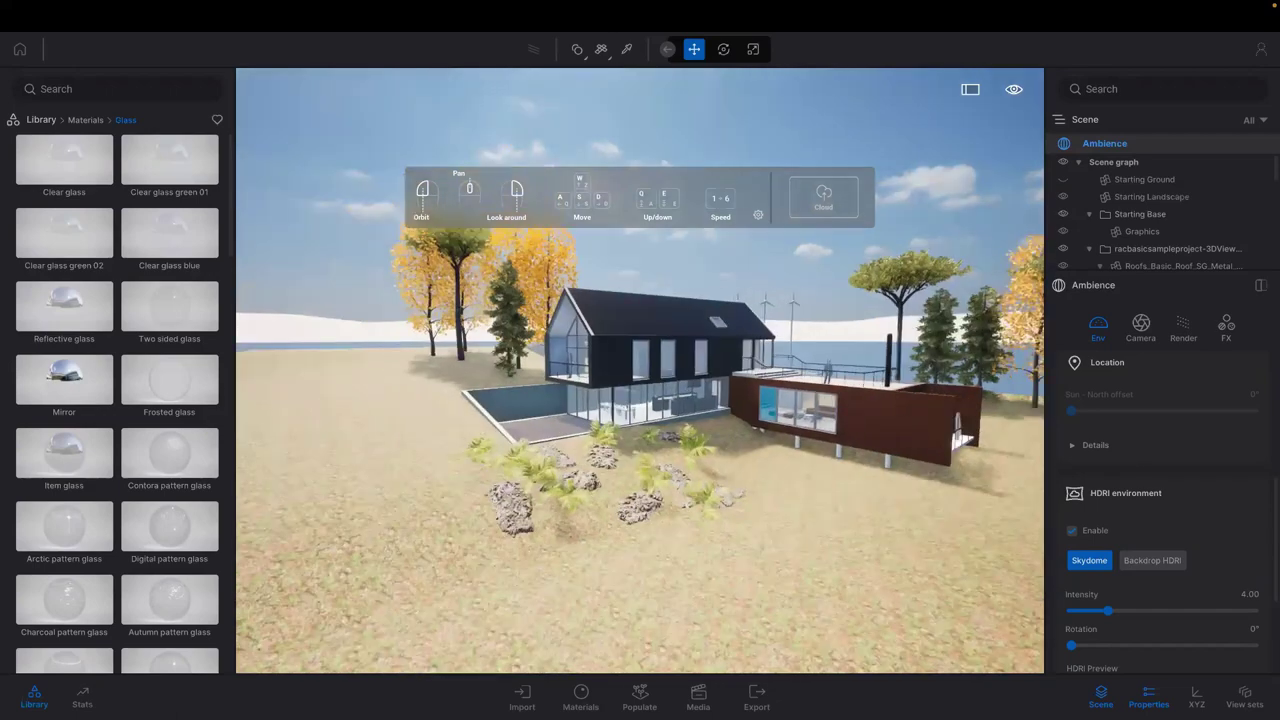
drag(420, 312, 506, 274)
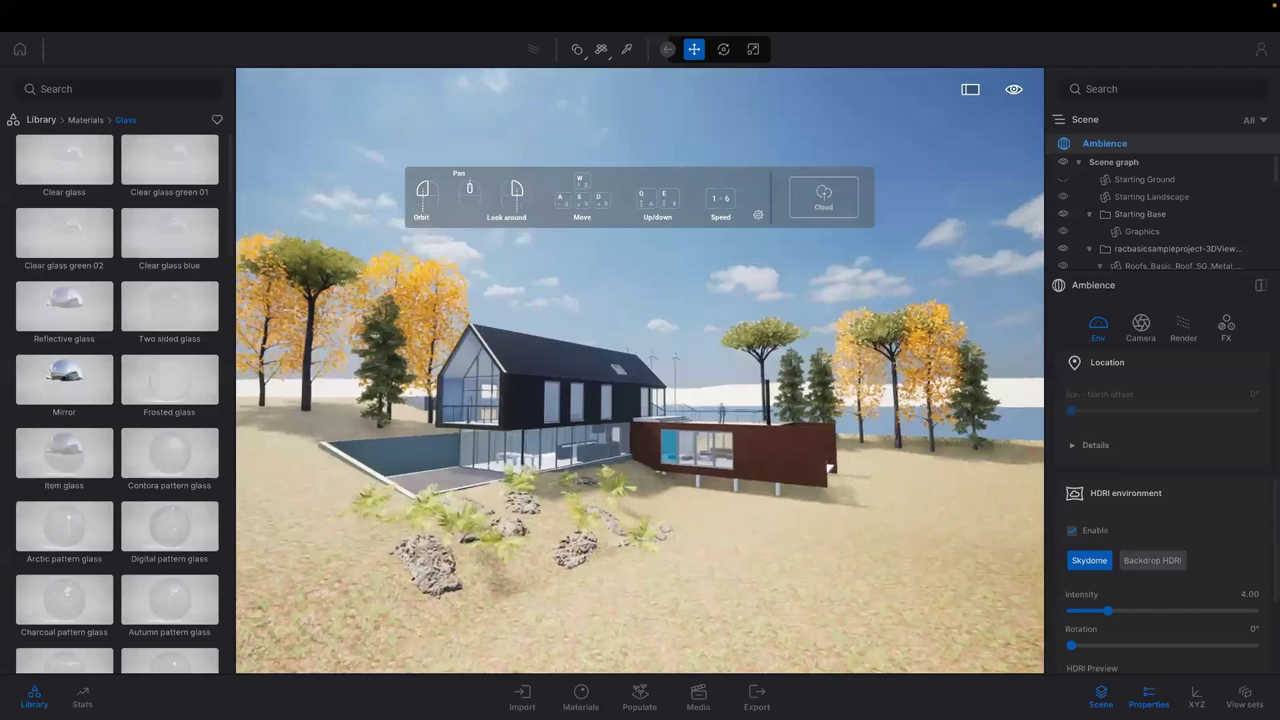
drag(640, 400, 590, 400)
drag(430, 290, 418, 304)
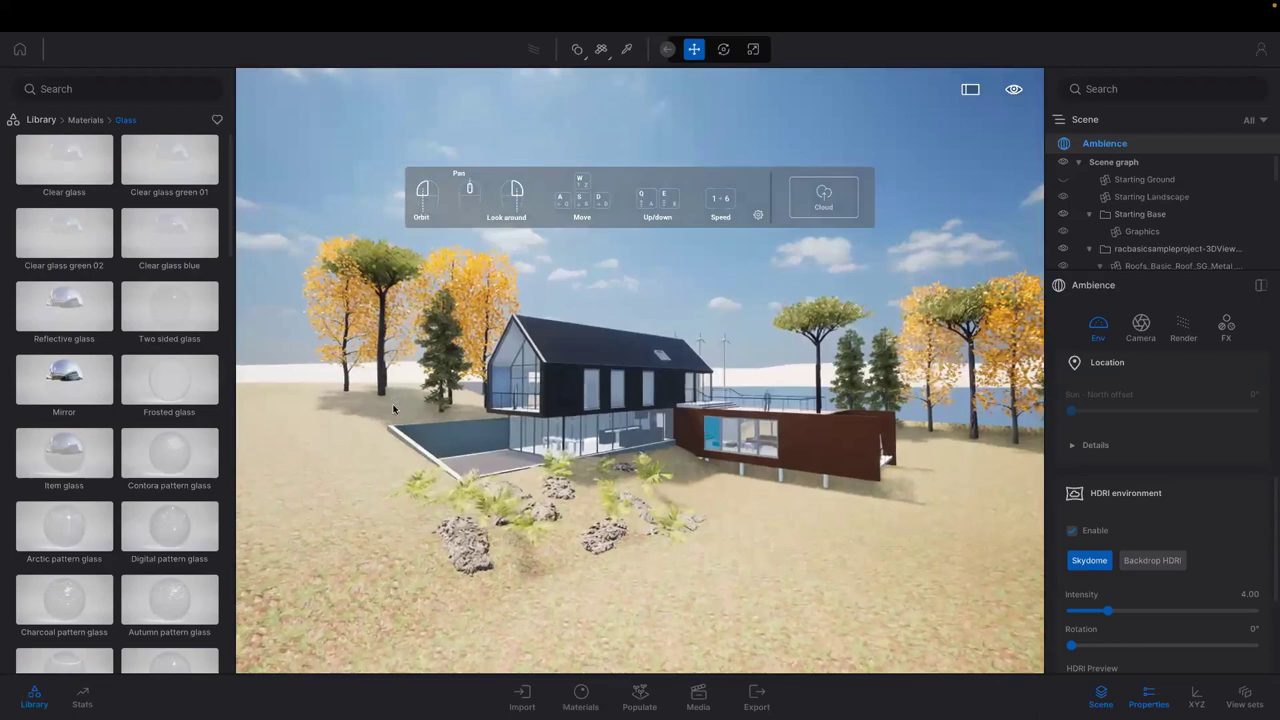
scroll(410, 412, up, 2)
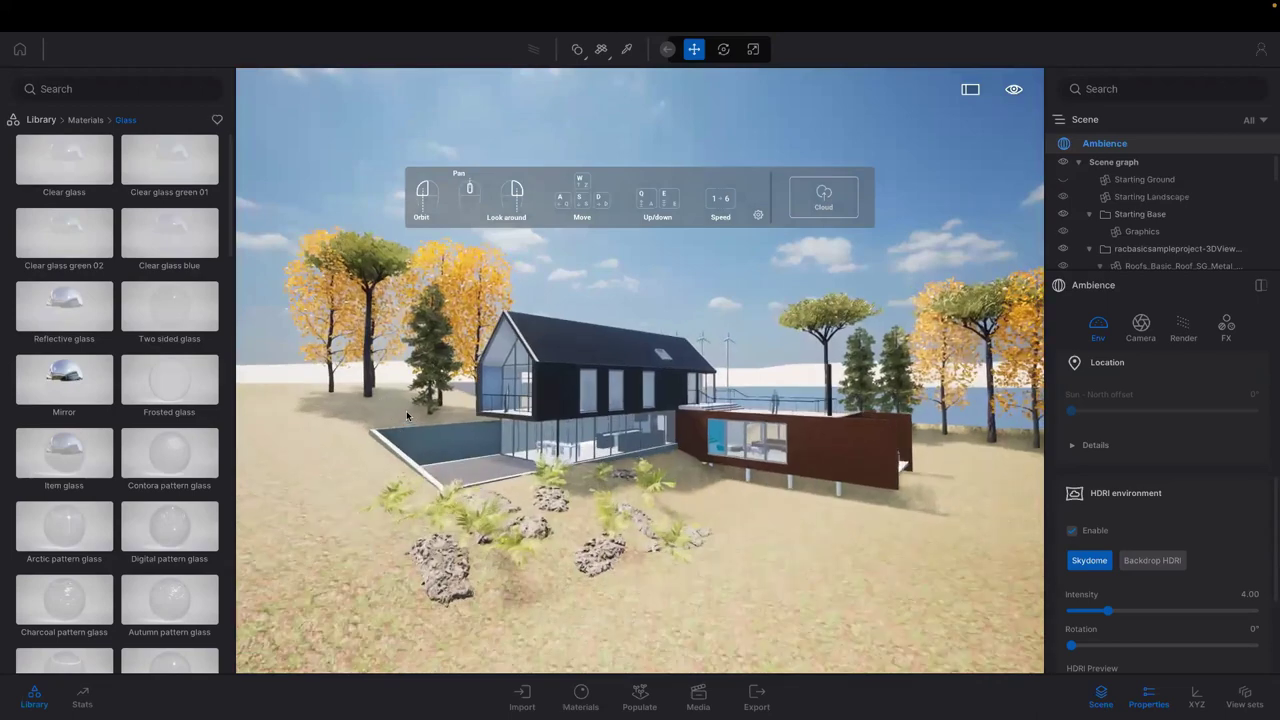
scroll(406, 410, up, 2)
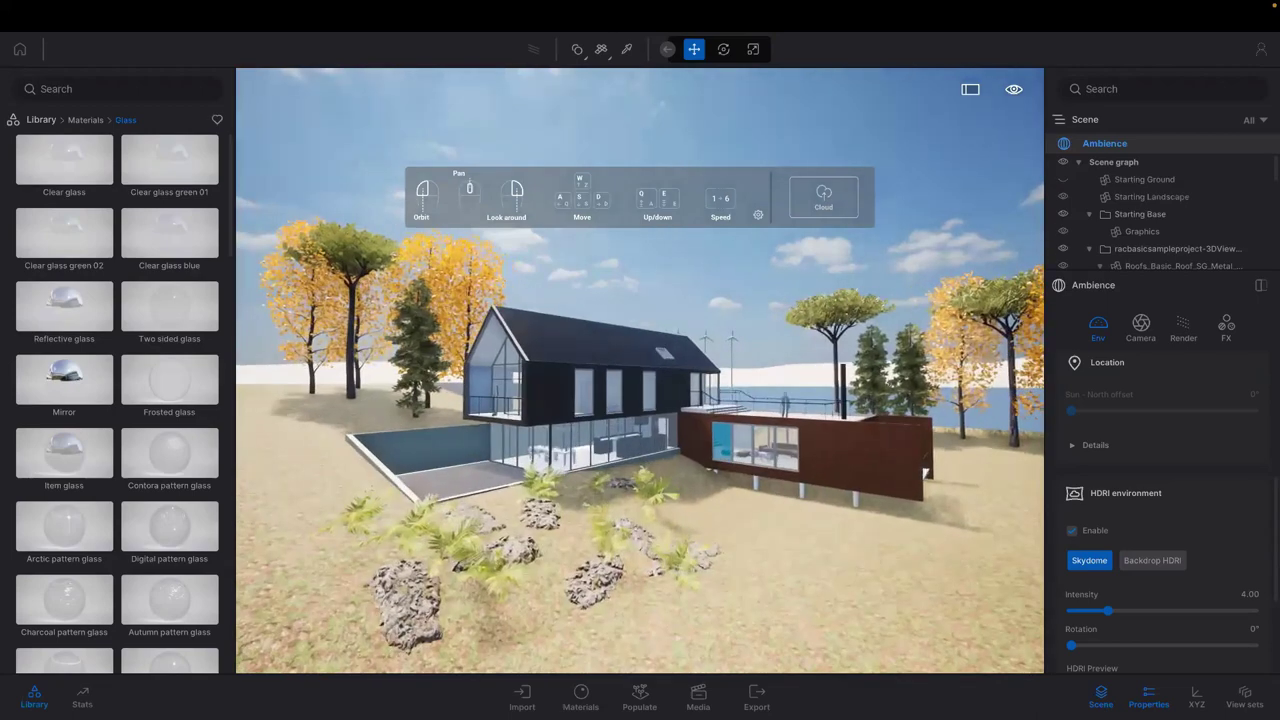
scroll(438, 388, up, 2)
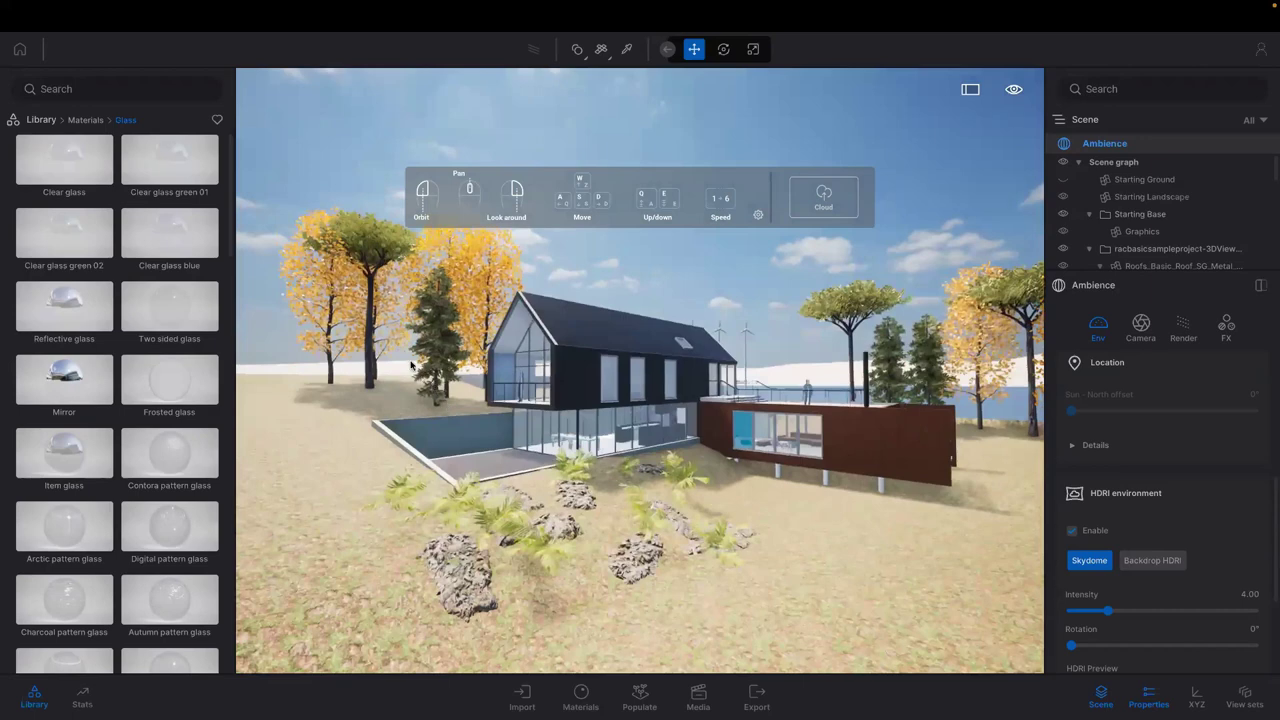
Switch the HDRI environment type to Backdrop HDRI and view the house against it
click(1145, 561)
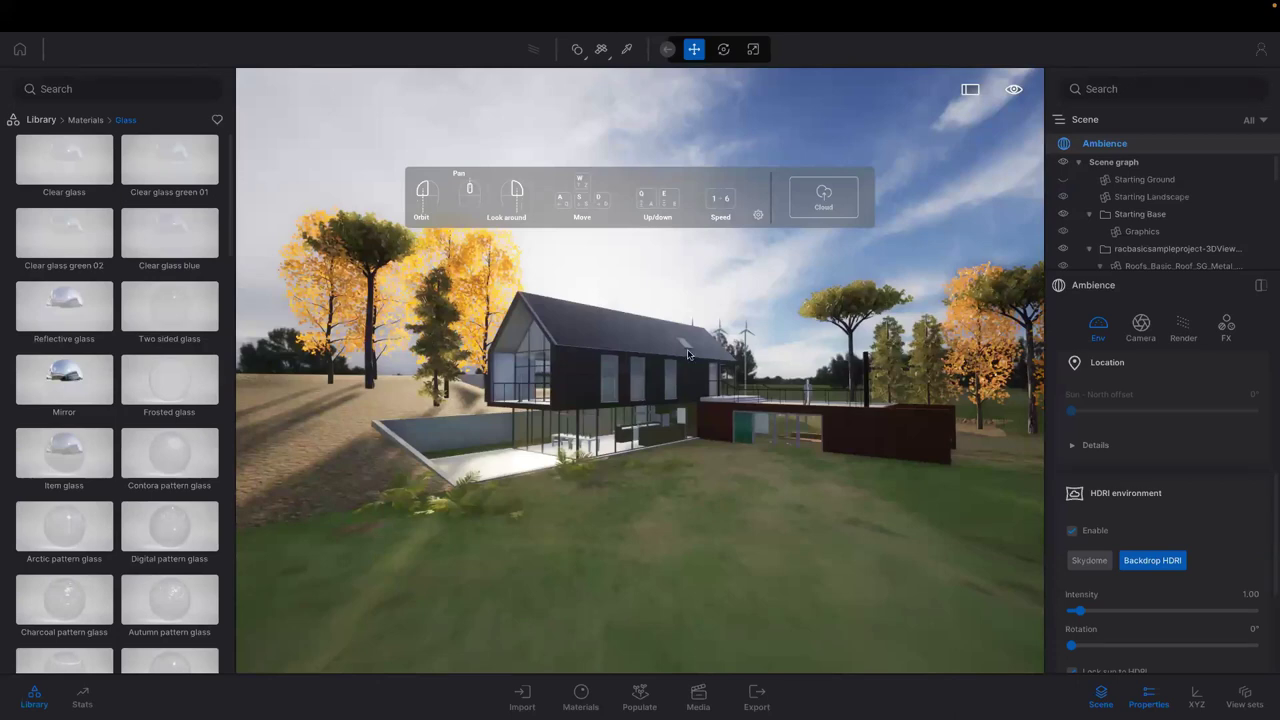
scroll(691, 338, down, 1)
drag(691, 338, 840, 354)
drag(649, 416, 718, 486)
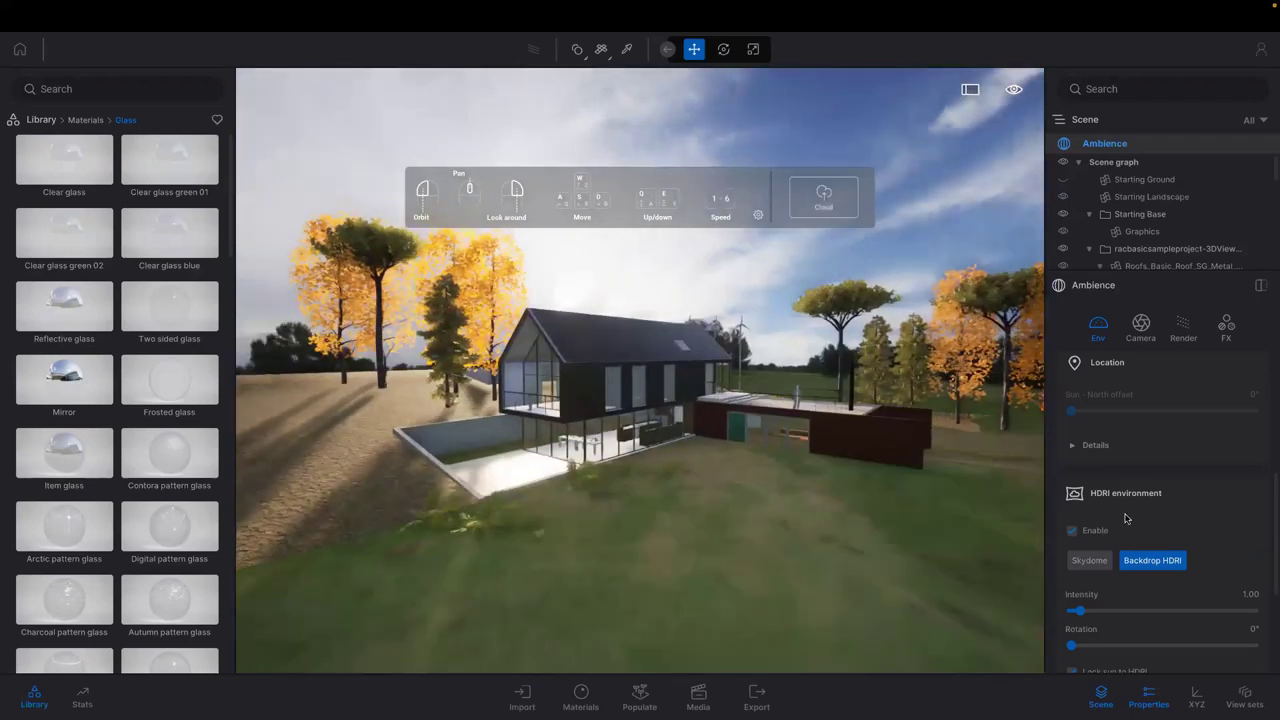
Set the height offset in the Backdrop HDRI details to -2.7 m
scroll(1125, 518, down, 2)
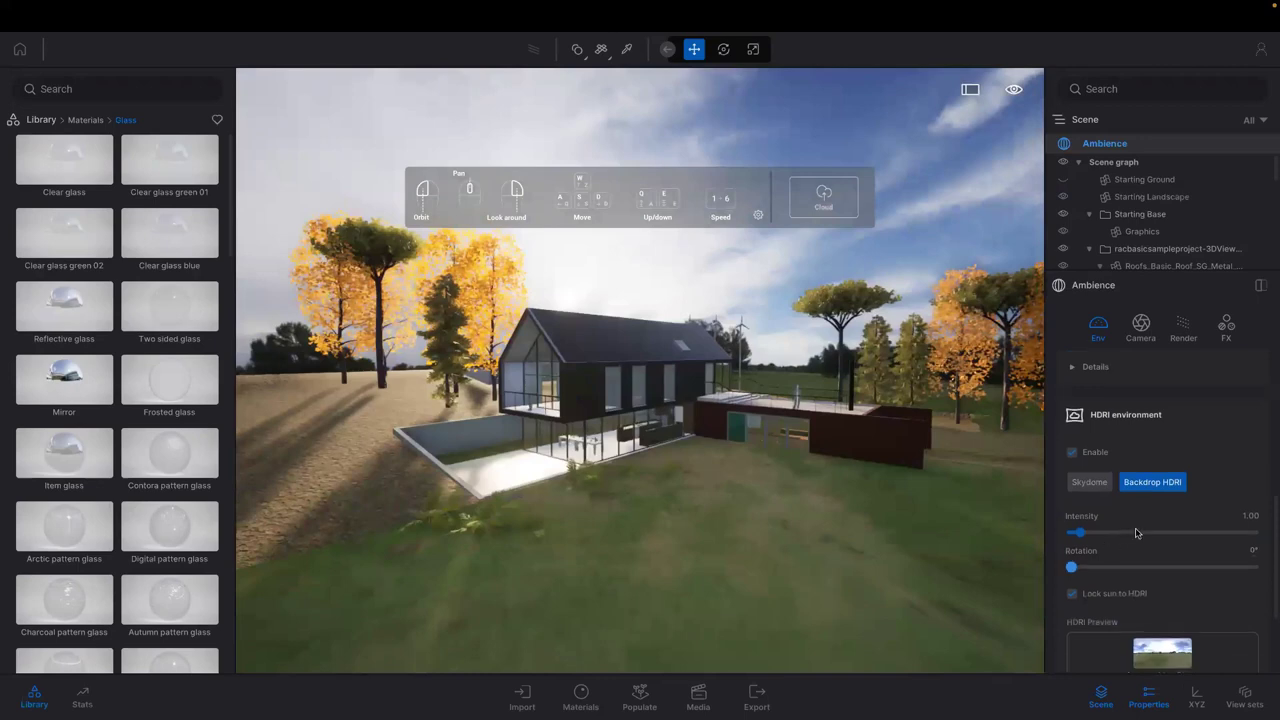
scroll(1130, 540, down, 1)
scroll(1123, 546, down, 1)
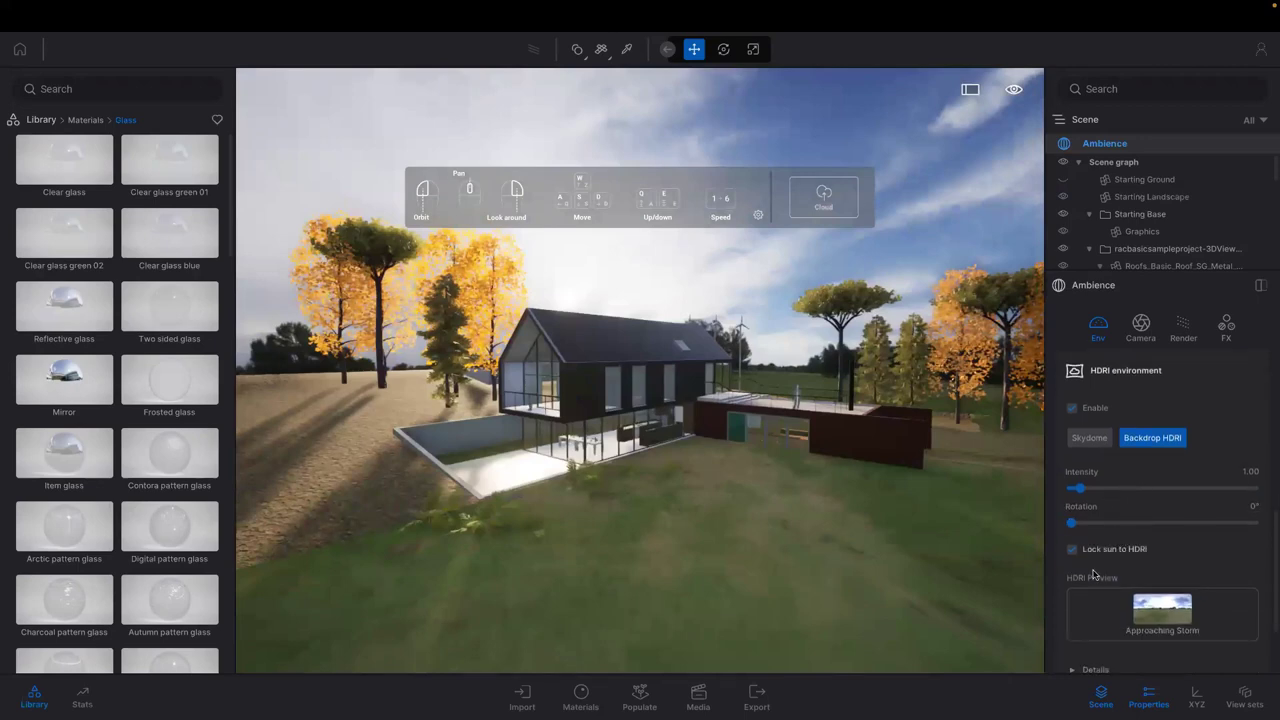
scroll(1095, 566, down, 2)
scroll(1082, 563, down, 3)
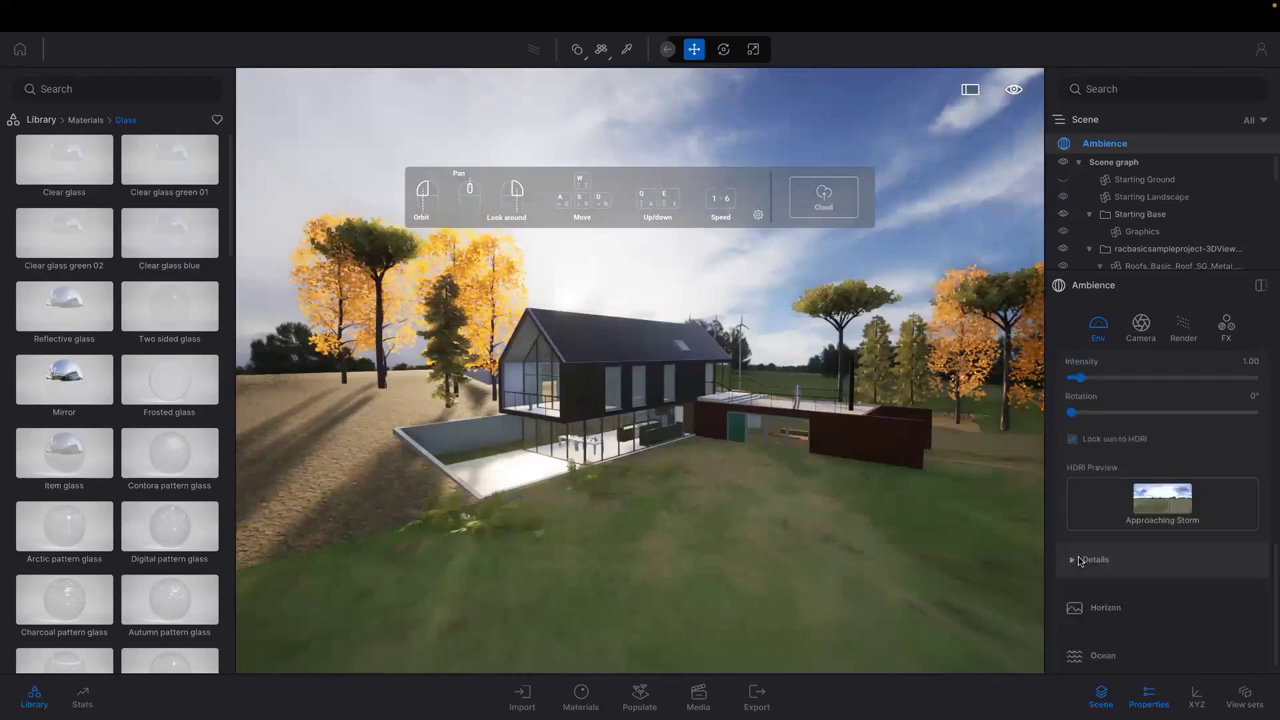
click(1080, 561)
scroll(1094, 566, down, 2)
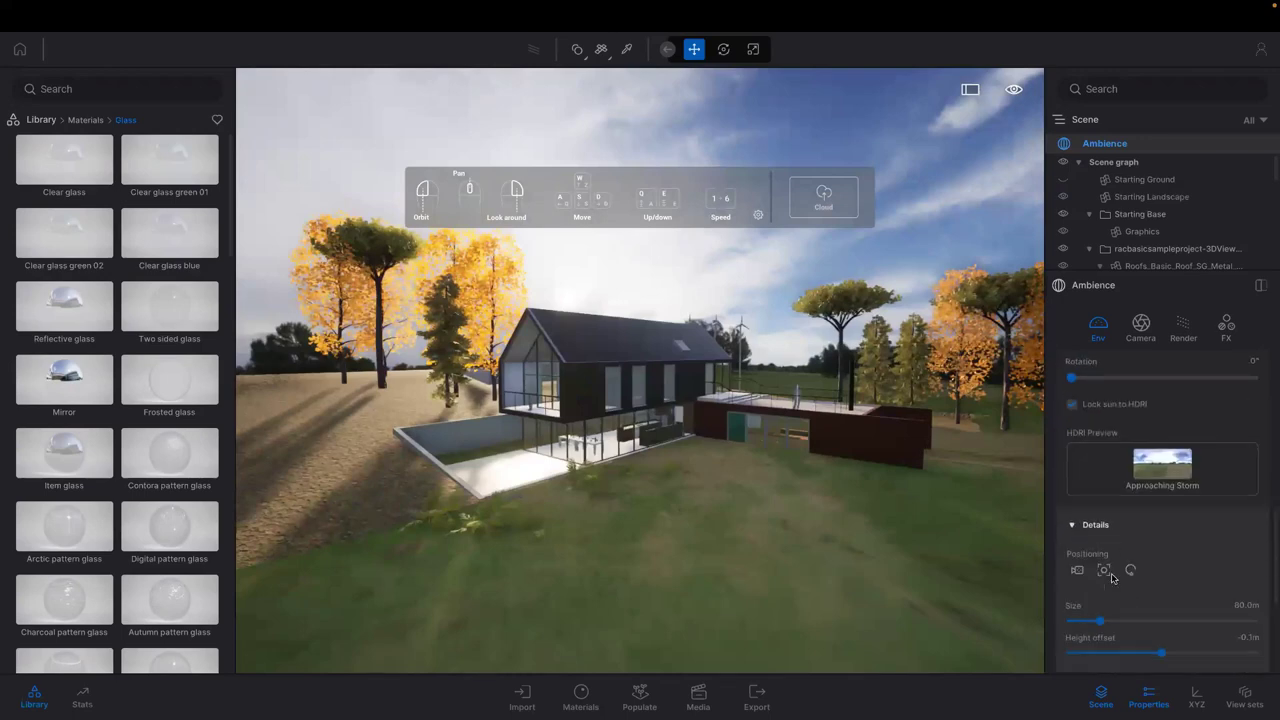
scroll(1110, 606, down, 1)
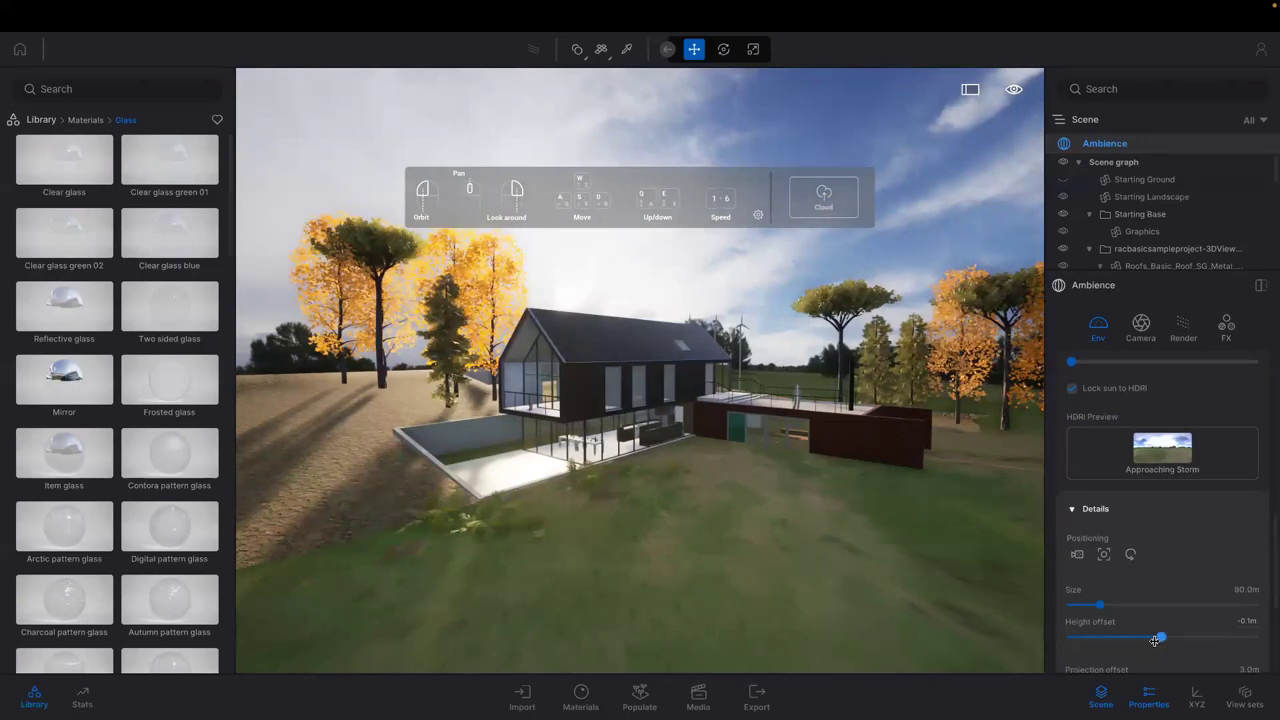
mouse_move(1155, 638)
mouse_down()
mouse_move(1129, 638)
mouse_move(1150, 634)
mouse_move(1139, 629)
mouse_up()
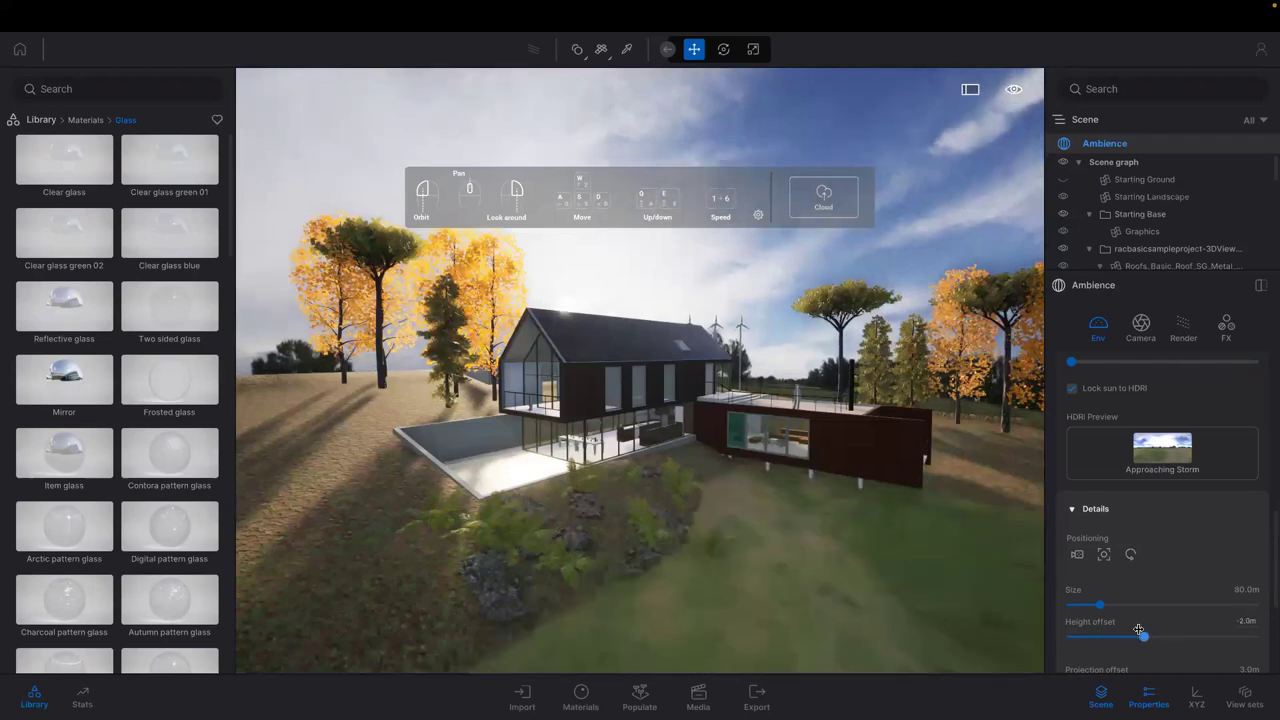
click(1138, 626)
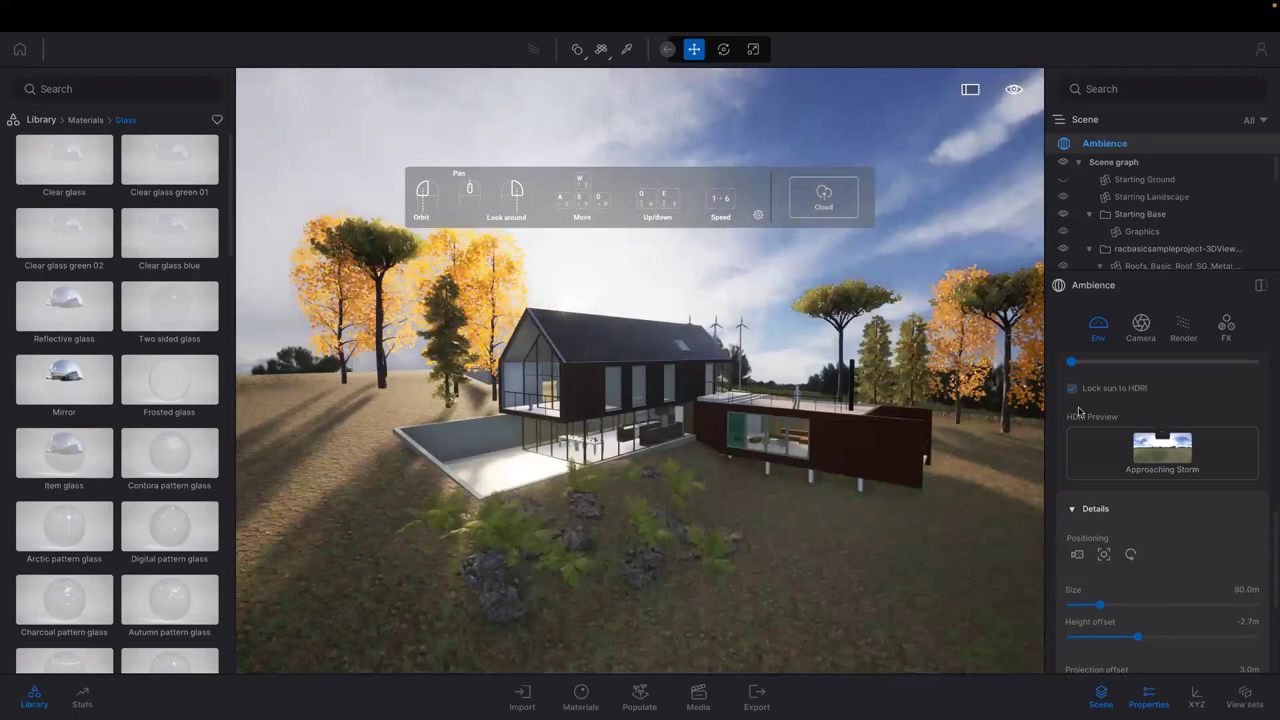
Find the favourite HDRI environments in the library and apply a night environment to the scene
click(42, 121)
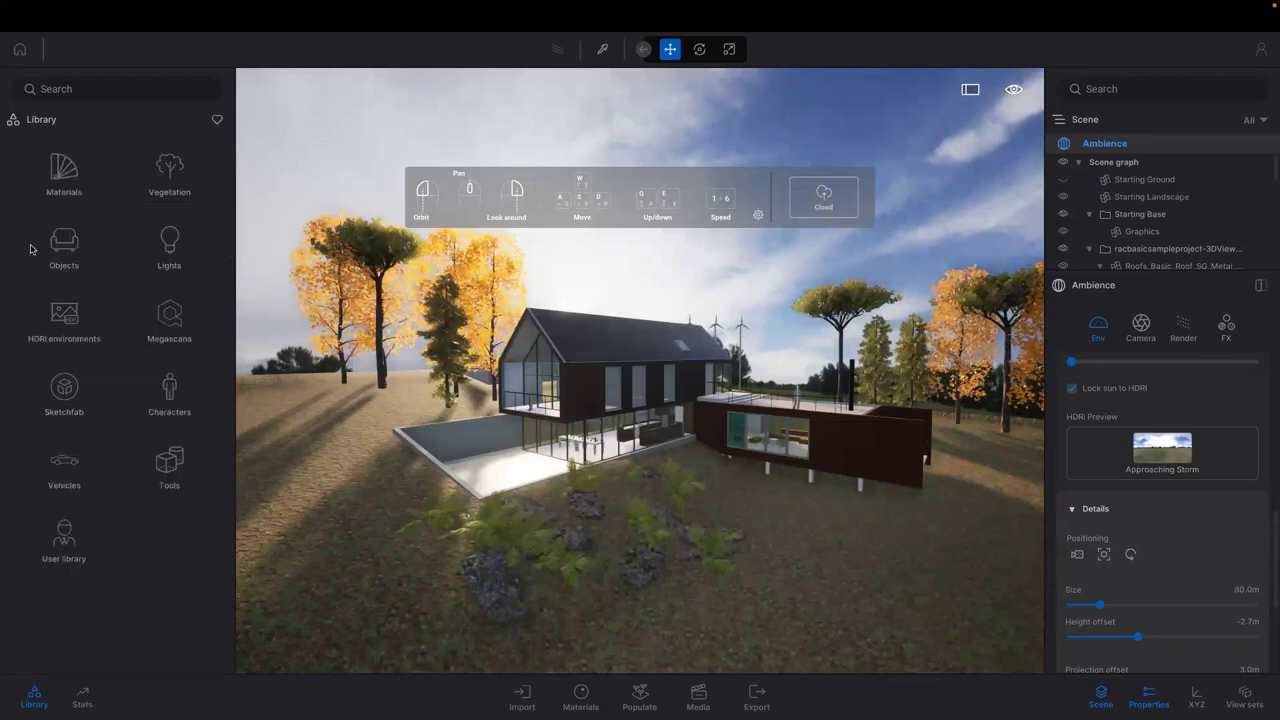
click(66, 314)
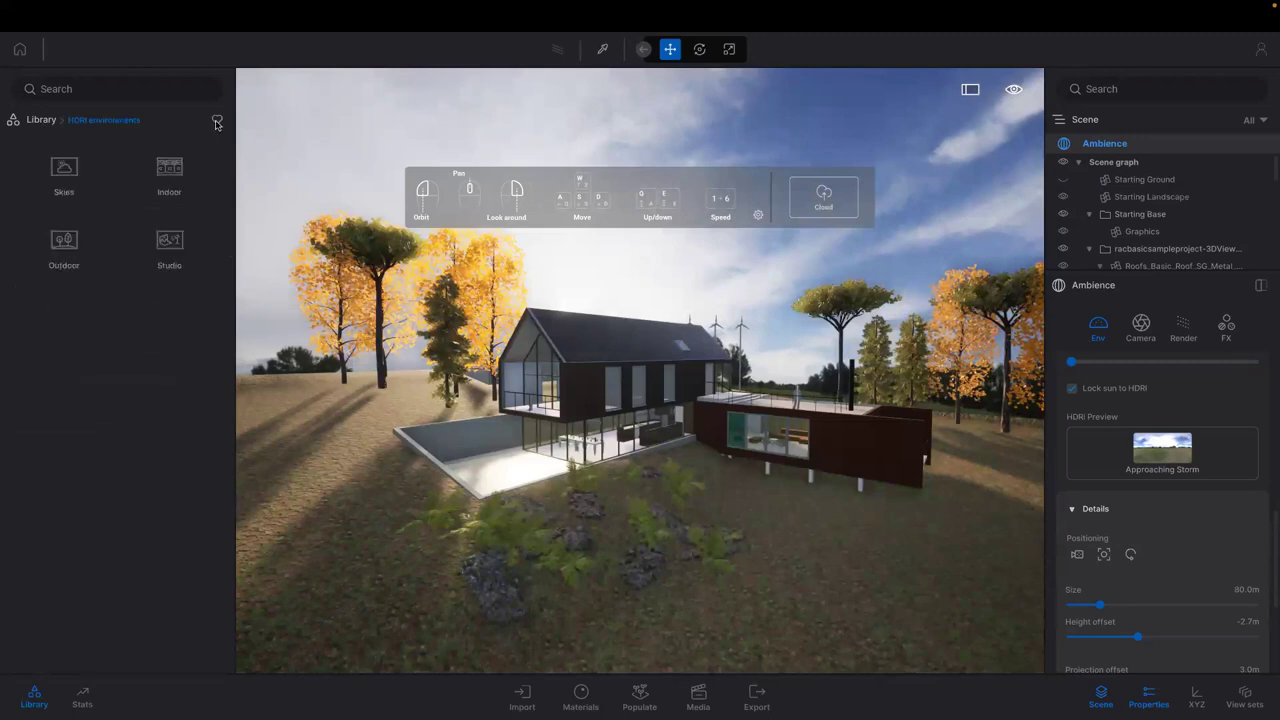
click(80, 180)
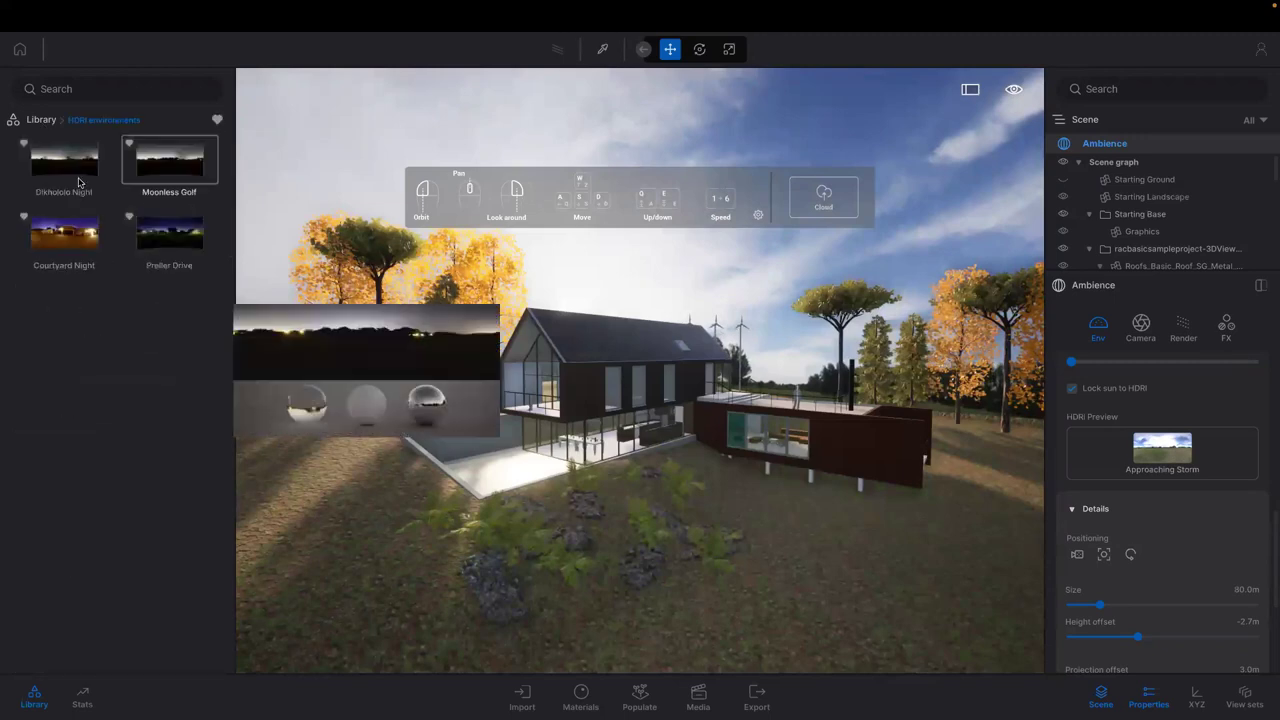
mouse_move(167, 246)
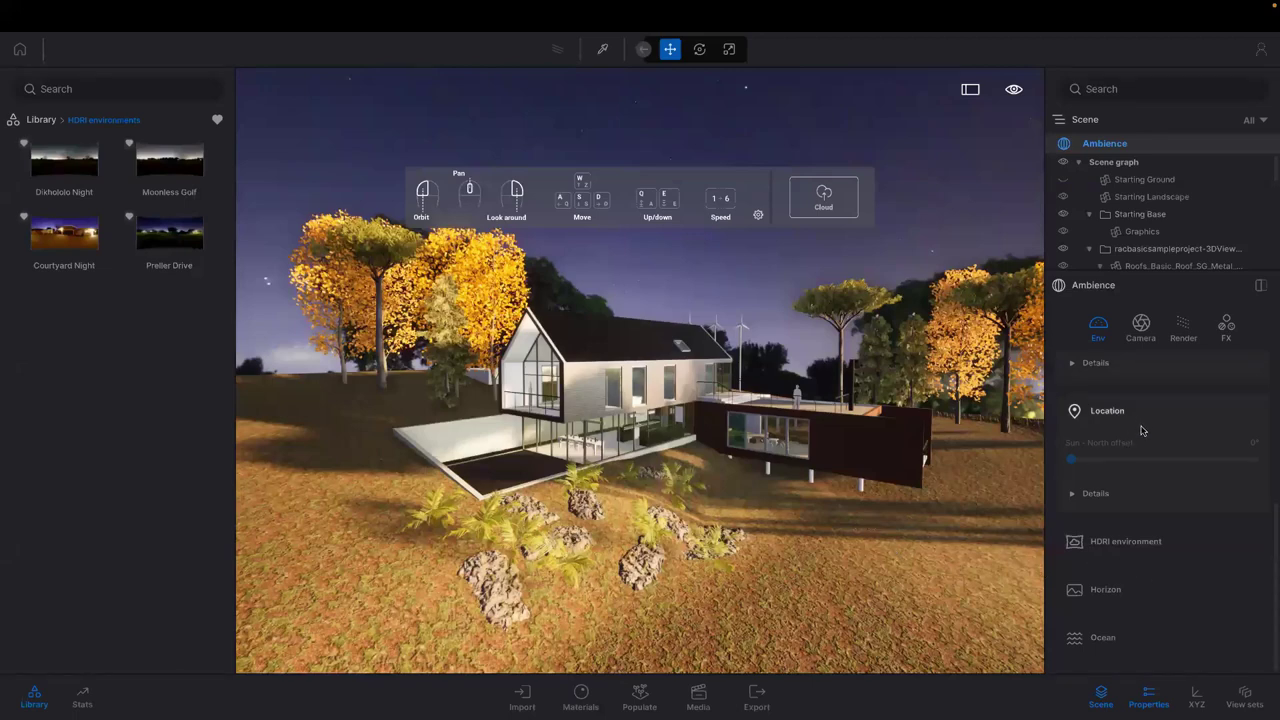
Examine the ambience's environment and camera settings, expand the global lighting details and return the library to its main categories
scroll(1141, 430, up, 3)
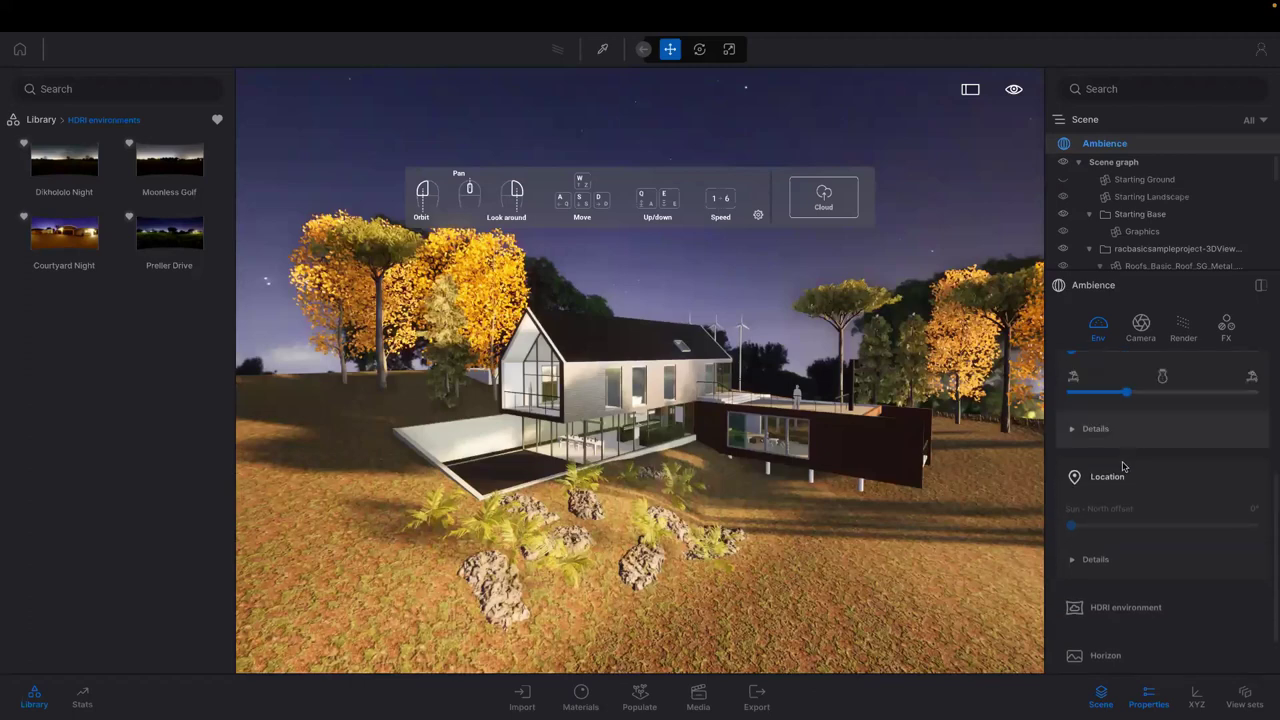
scroll(1123, 466, up, 5)
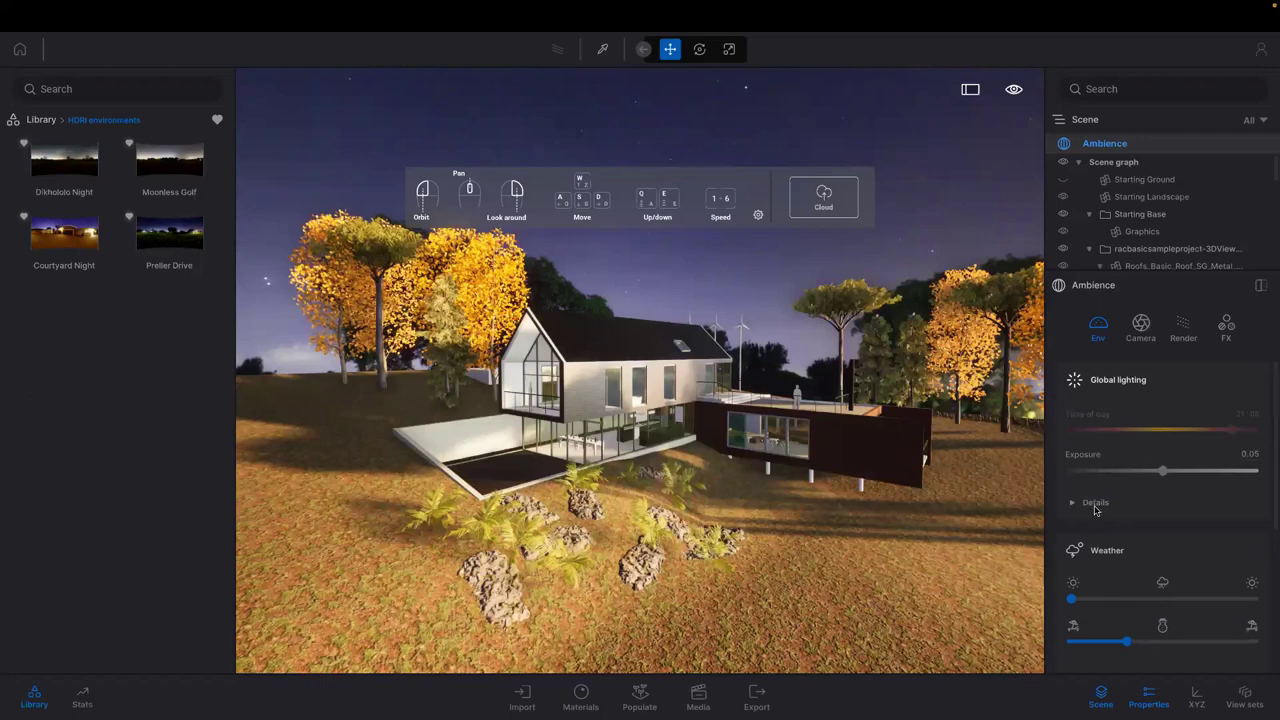
scroll(1098, 515, down, 3)
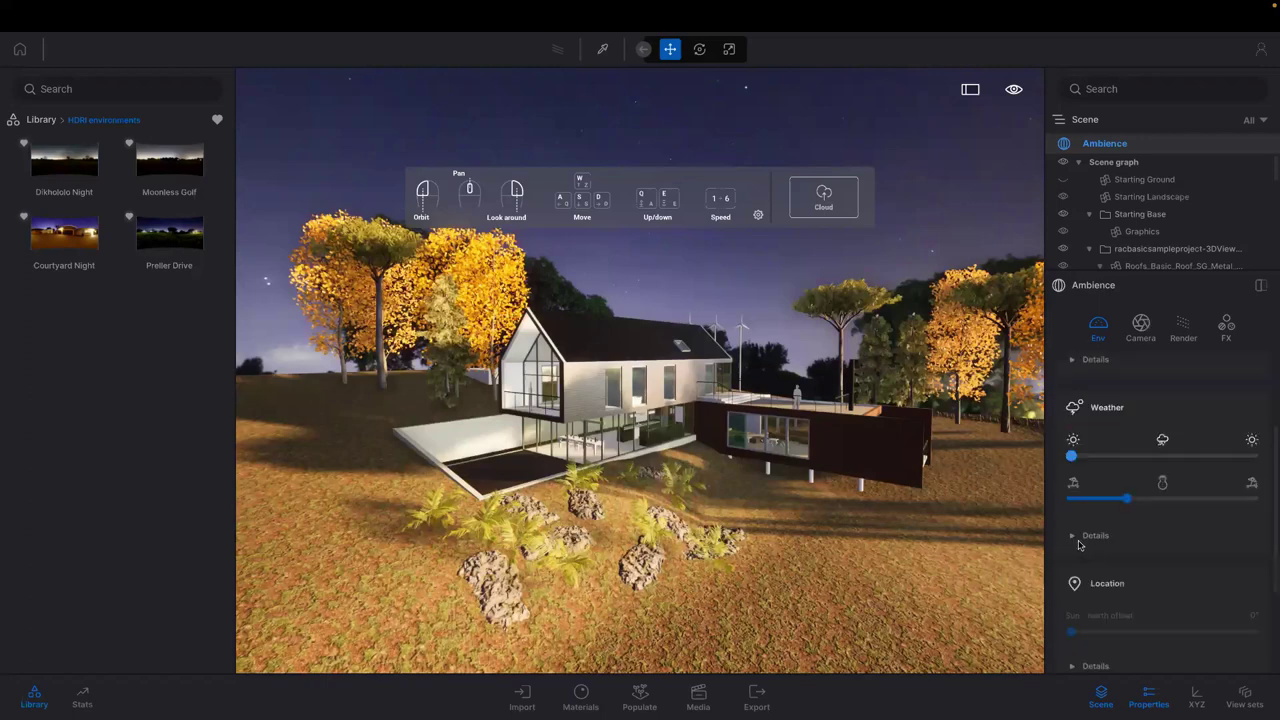
scroll(1106, 523, up, 2)
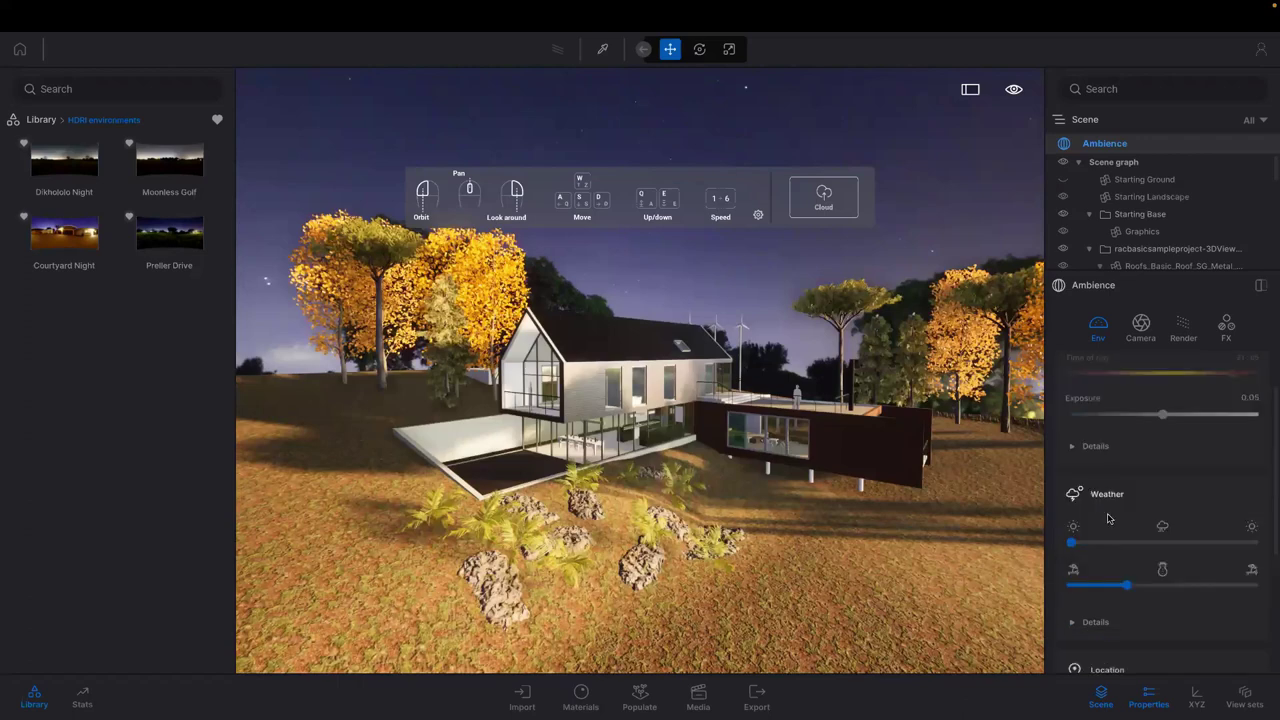
scroll(1095, 522, up, 1)
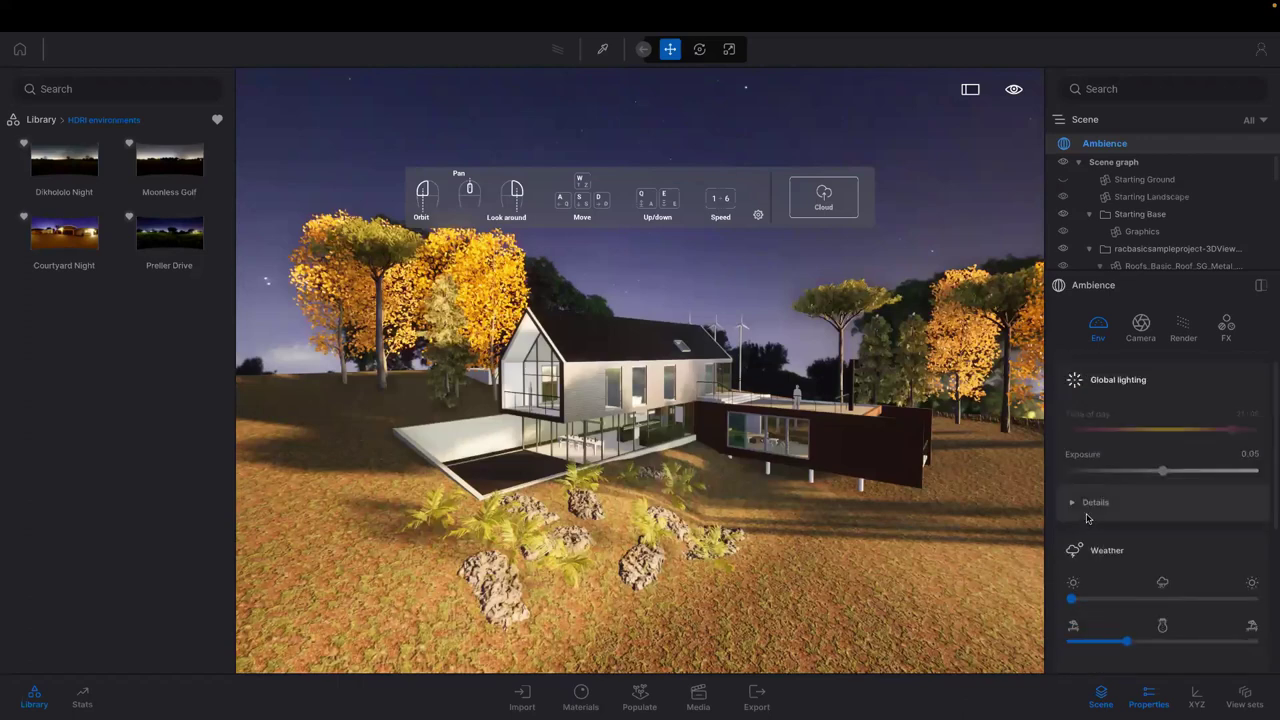
click(1088, 515)
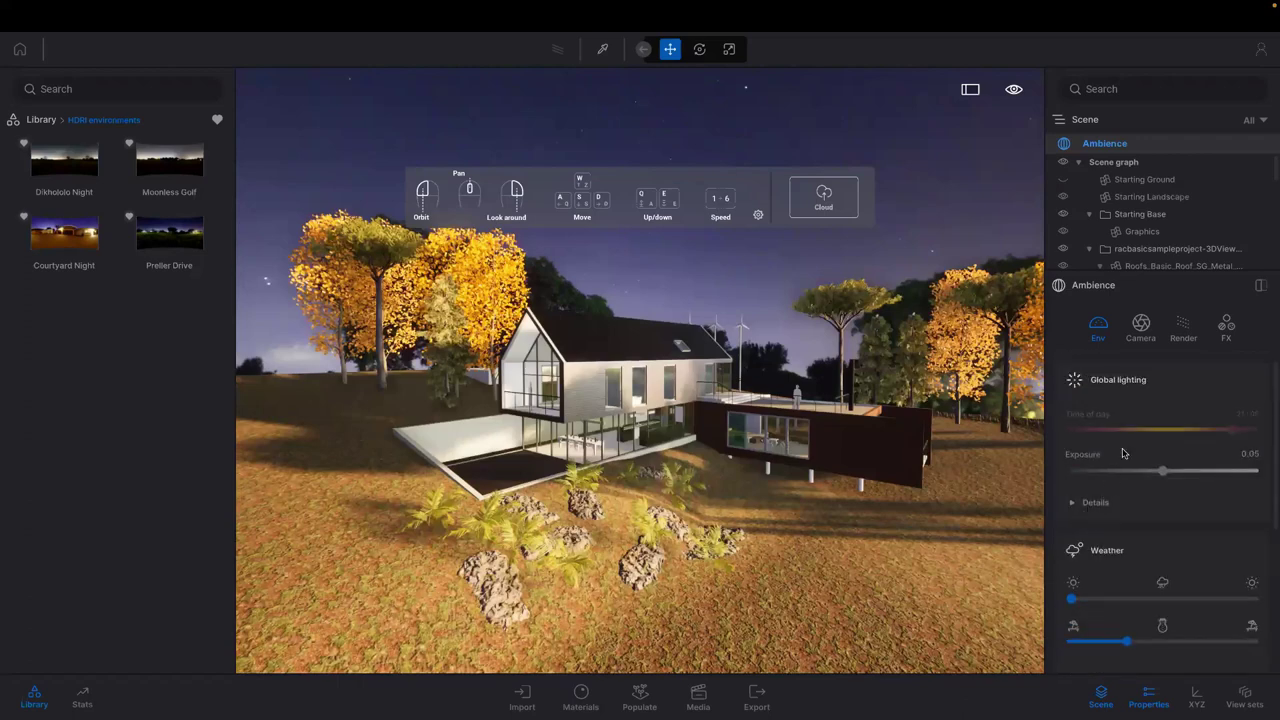
click(1137, 343)
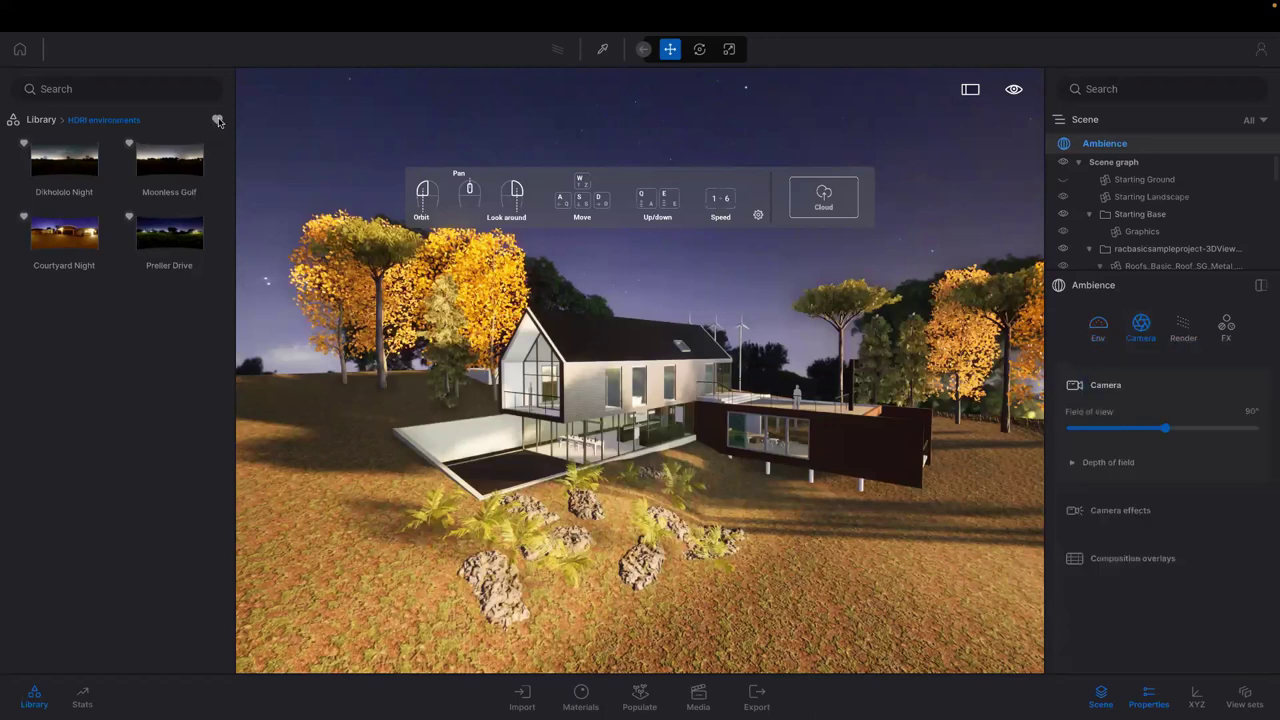
click(39, 120)
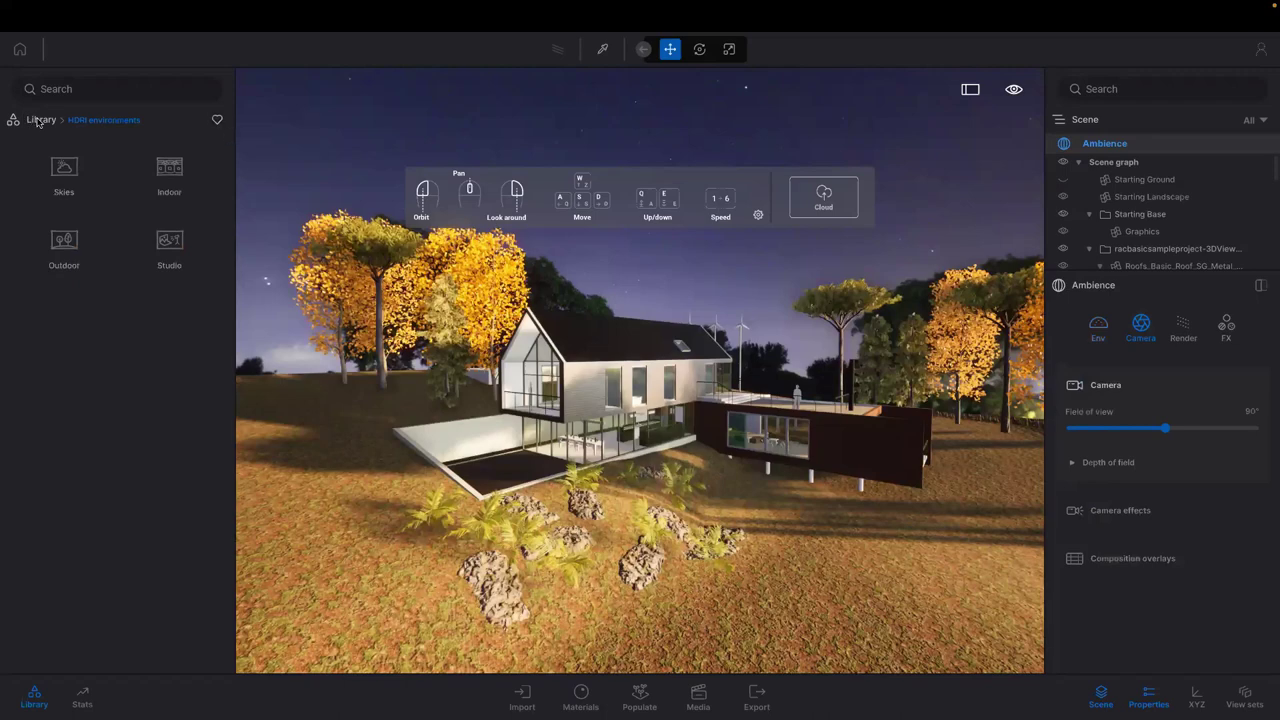
click(1098, 322)
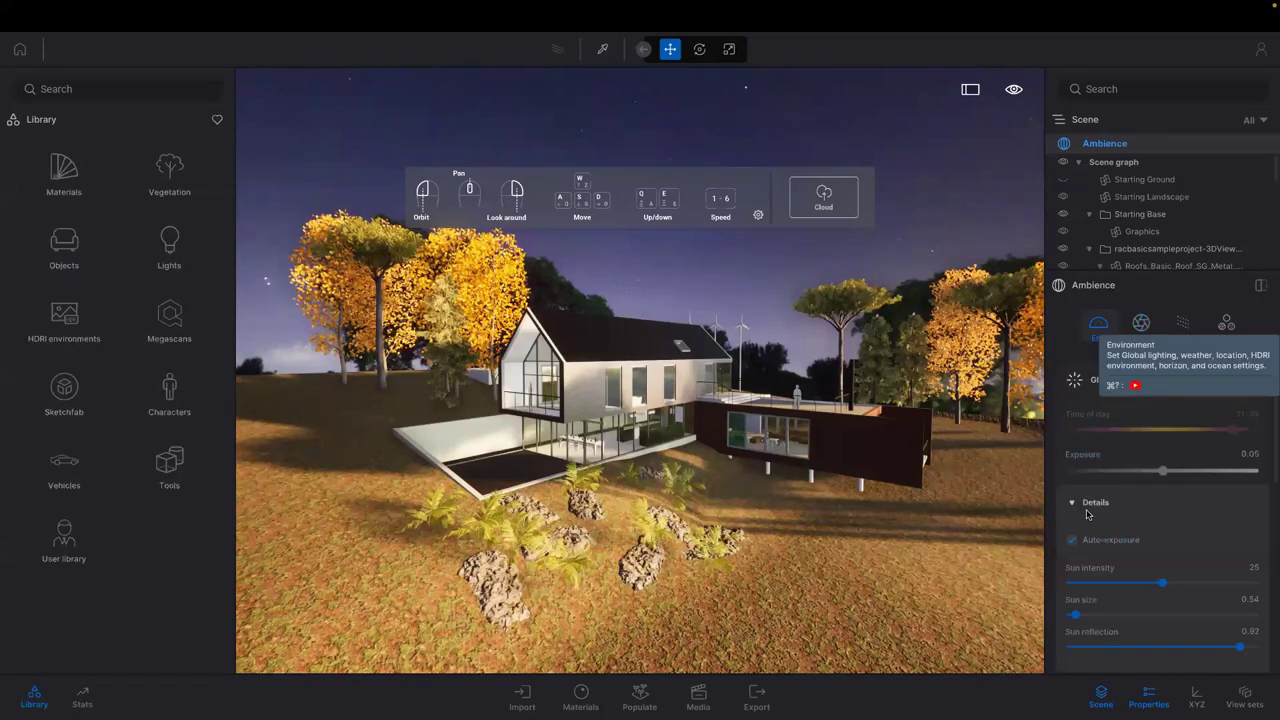
Switch the HDRI environment type to Skydome
scroll(1154, 496, down, 1)
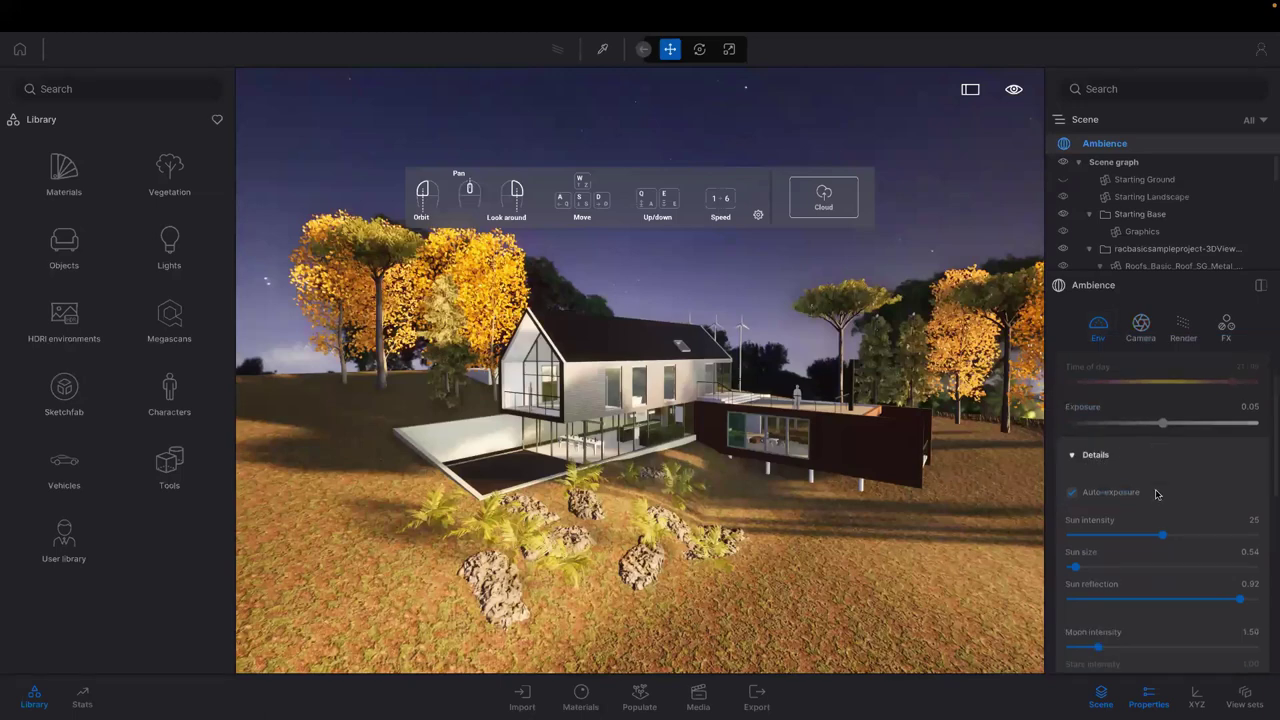
scroll(1136, 506, down, 2)
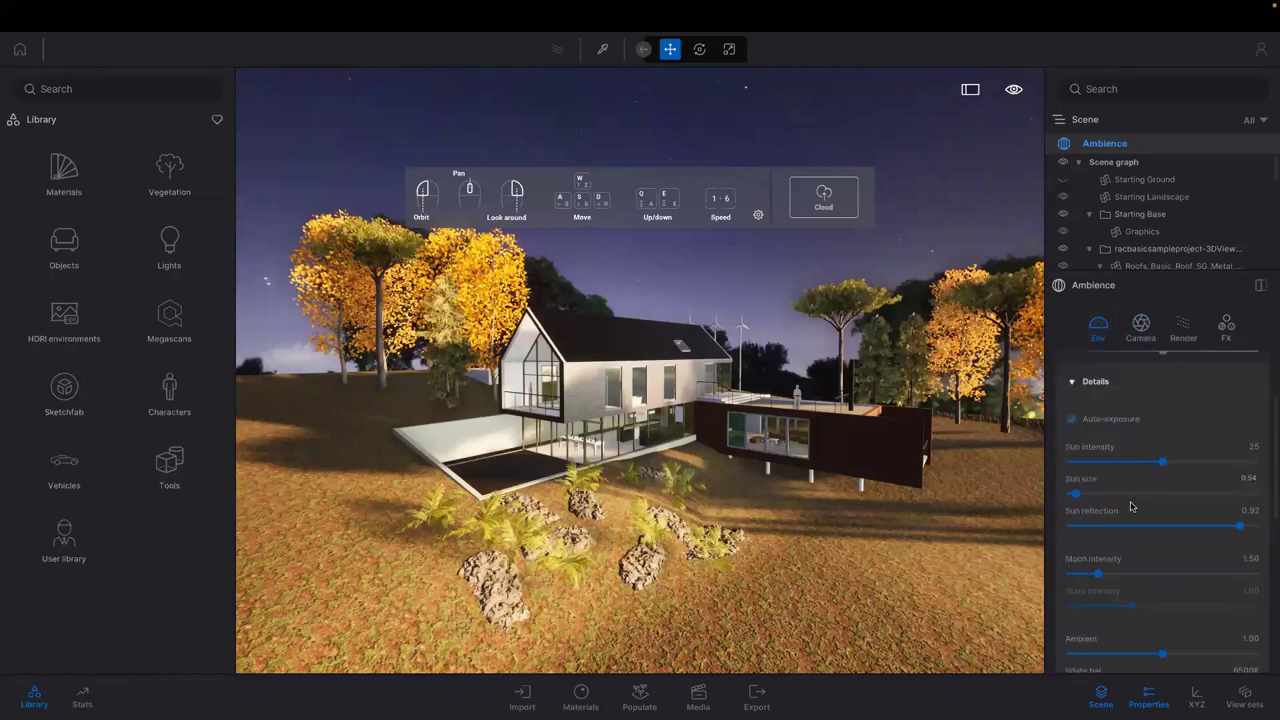
scroll(1131, 506, down, 3)
scroll(1128, 515, down, 3)
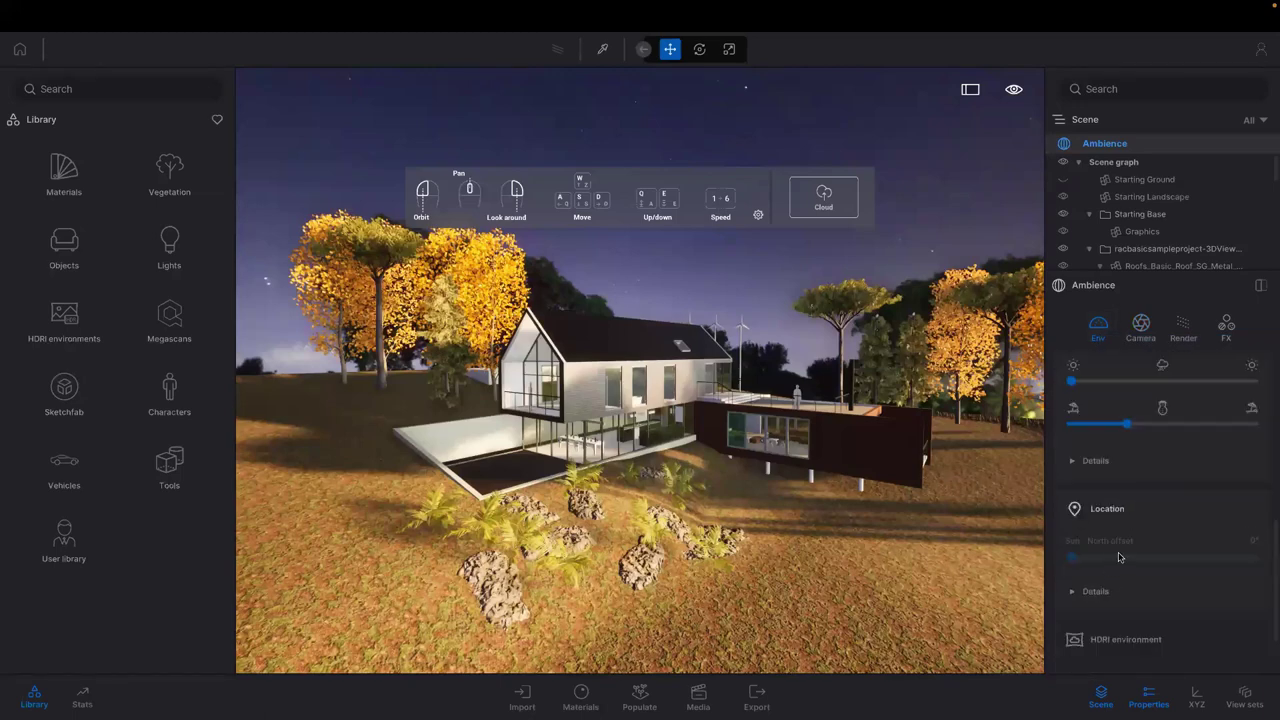
click(1118, 546)
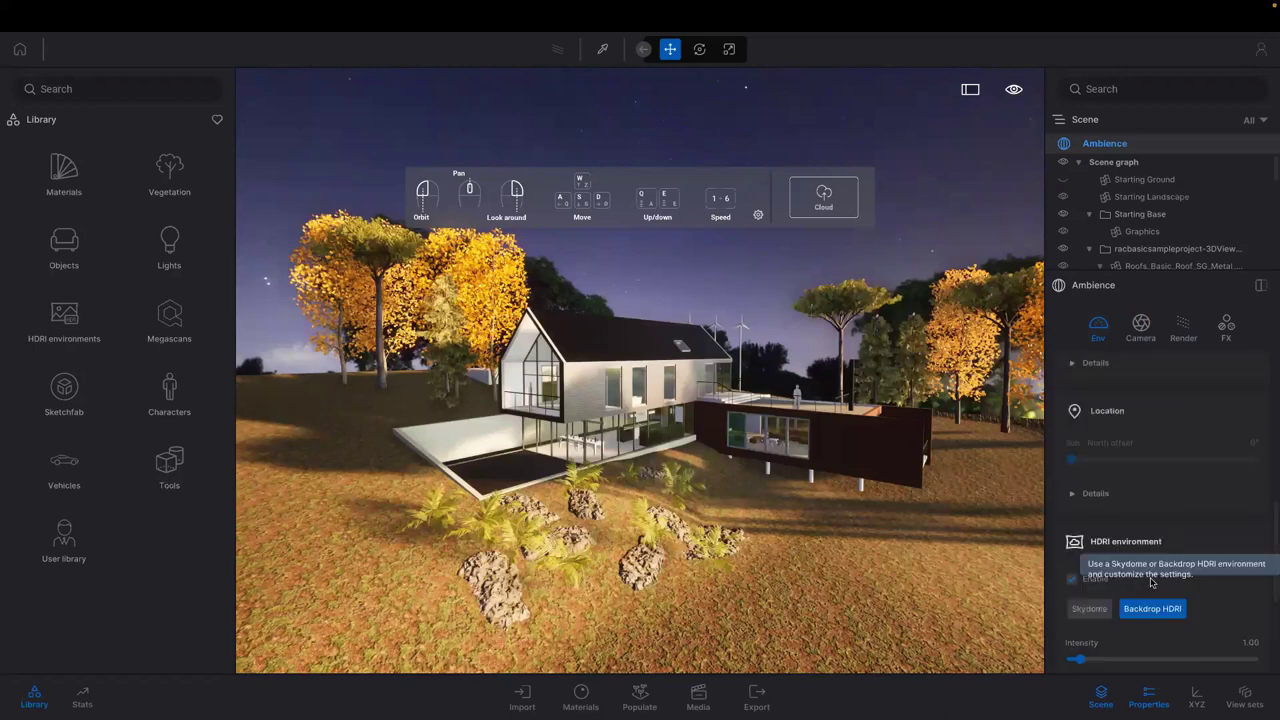
scroll(1097, 550, down, 1)
click(1094, 548)
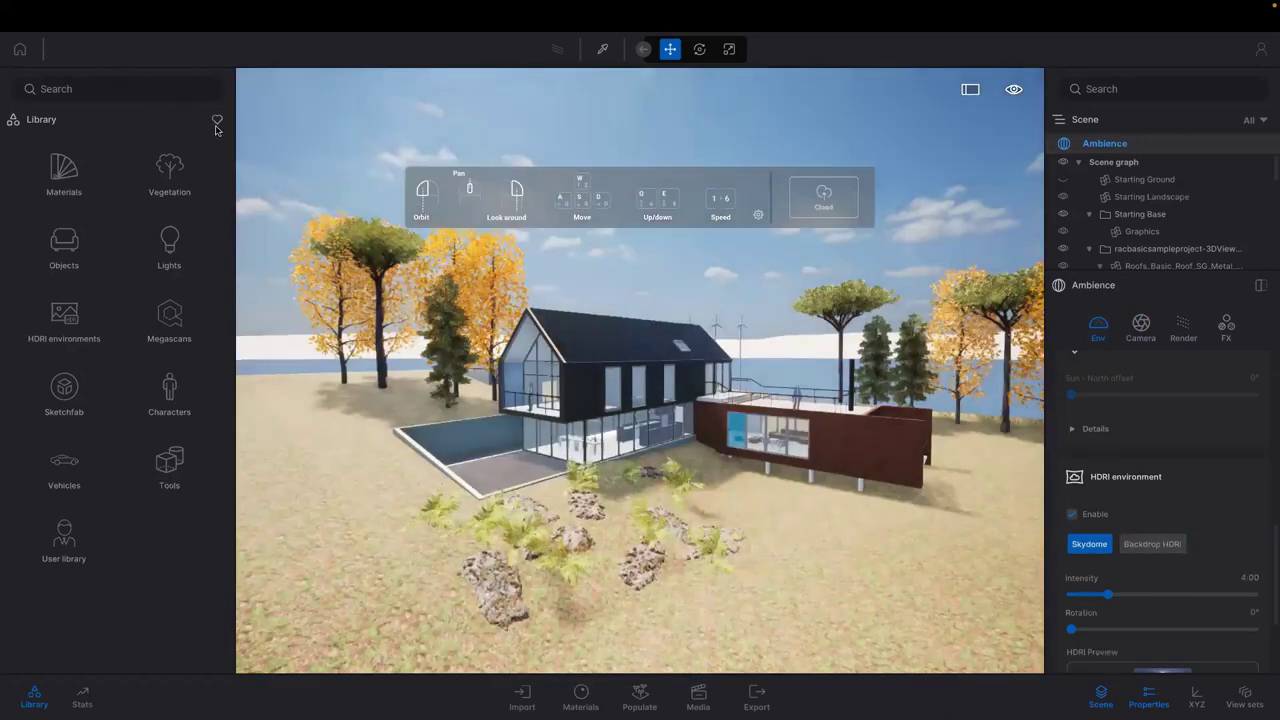
Apply the favourite HDRI environment Preller Drive to the skydome and view the house against it
click(64, 314)
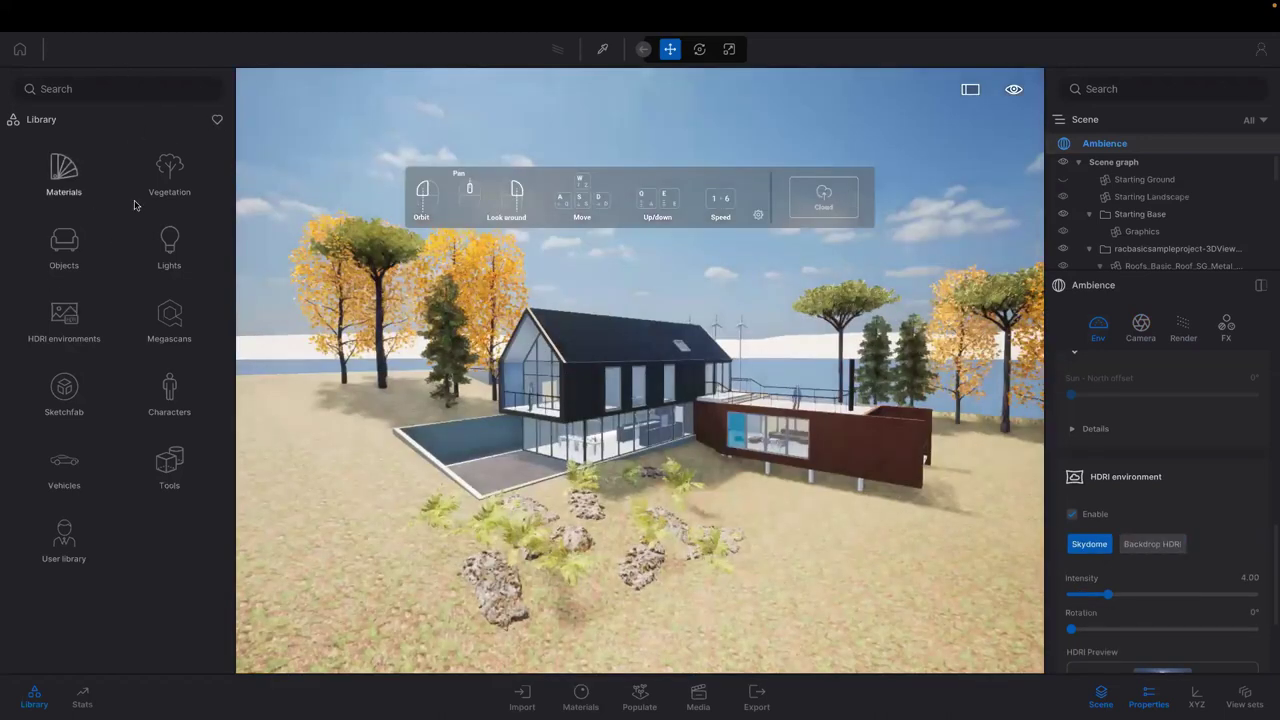
click(216, 122)
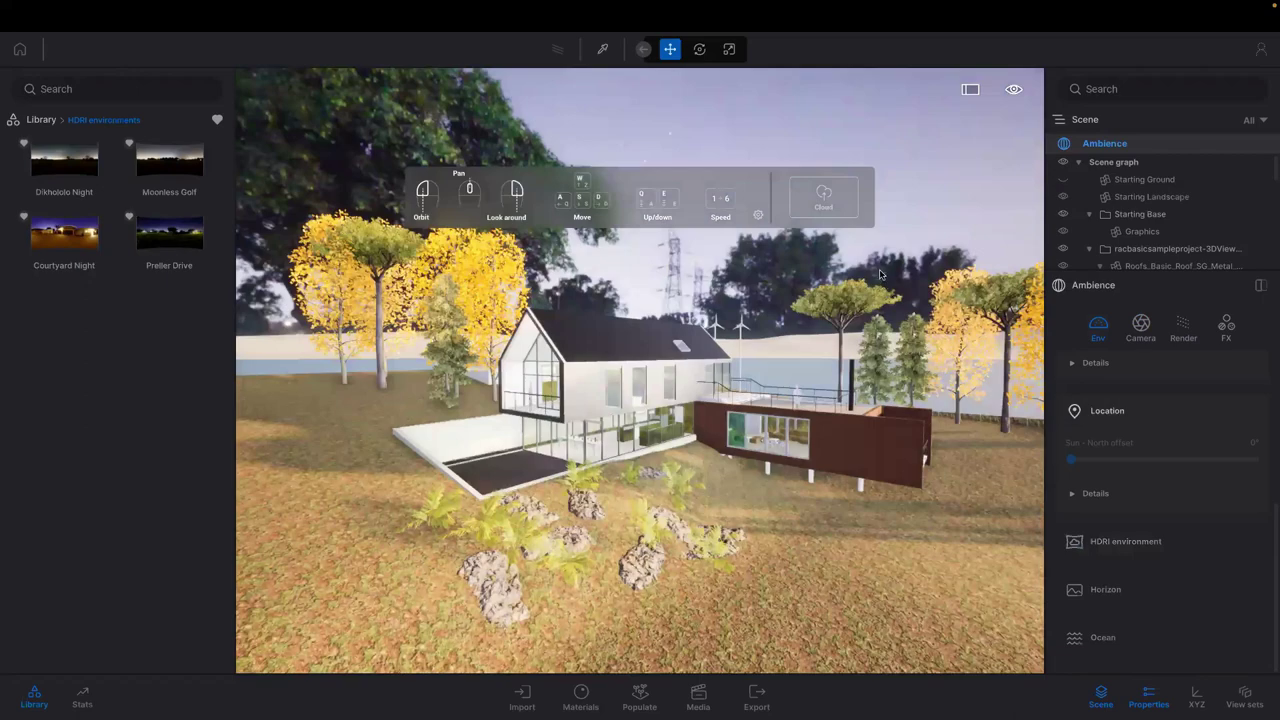
drag(883, 272, 816, 302)
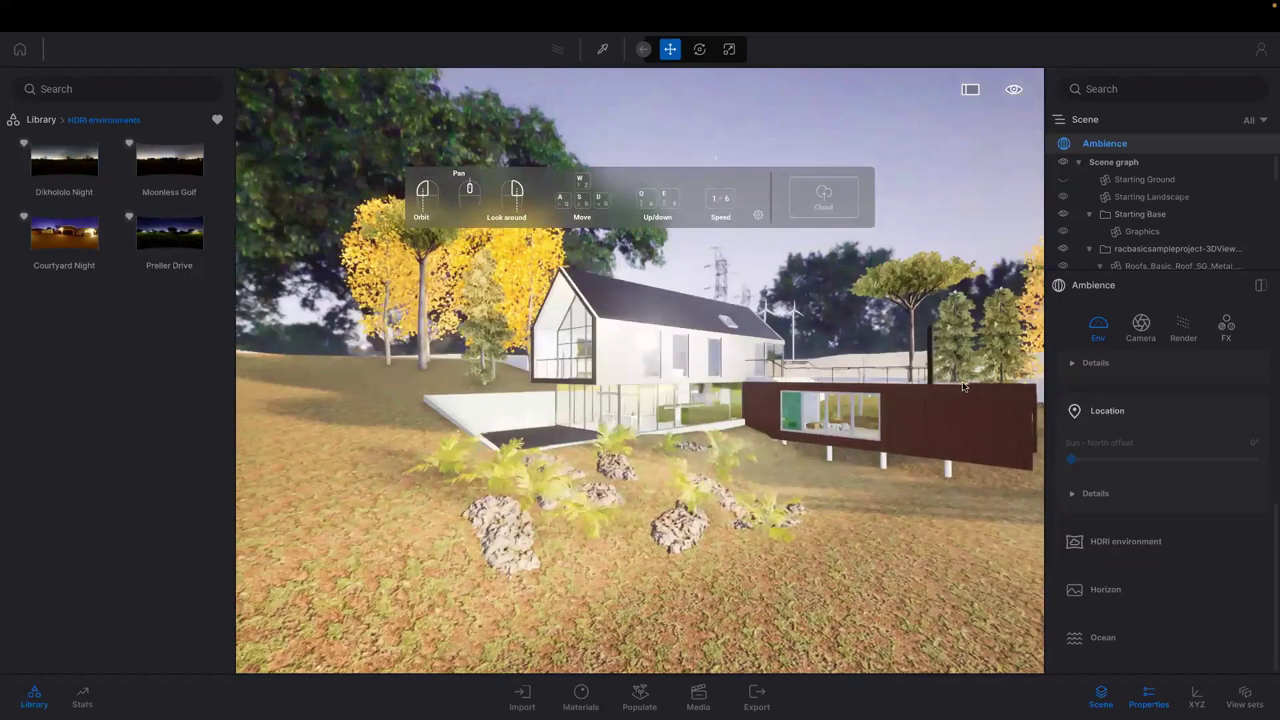
Switch the HDRI environment with Preller Drive back to Backdrop HDRI
click(1100, 546)
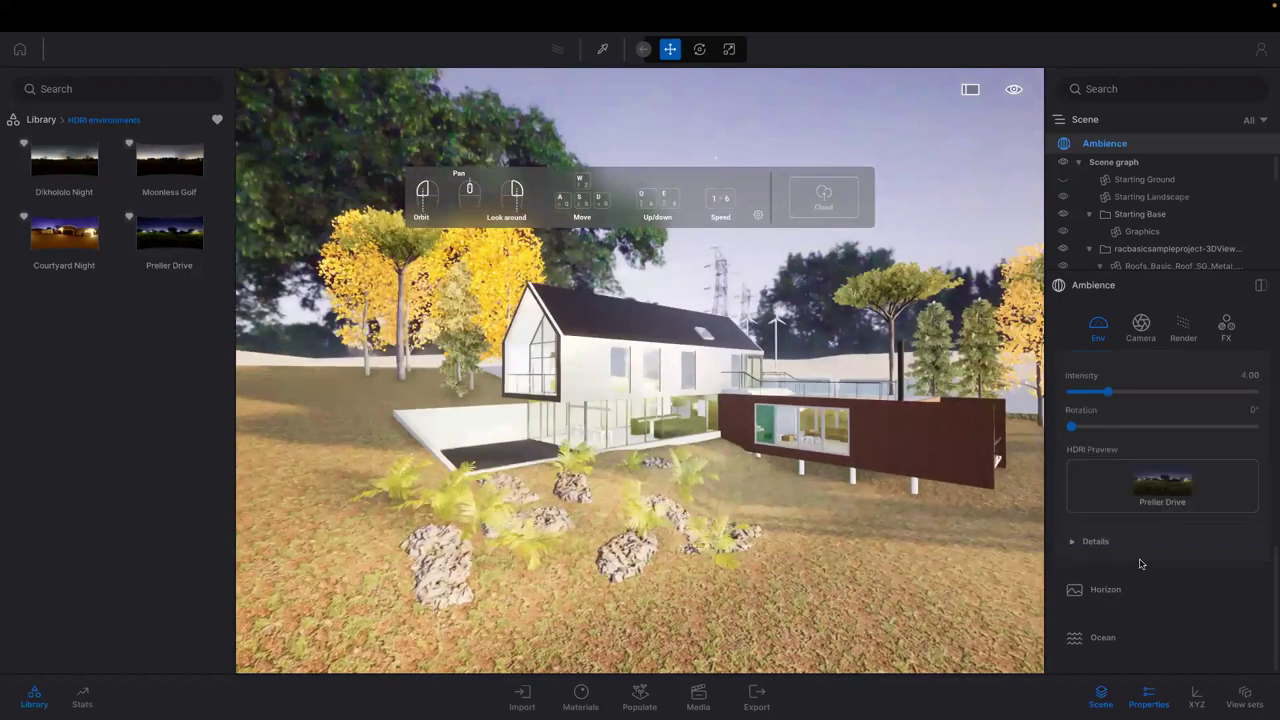
scroll(1165, 432, up, 2)
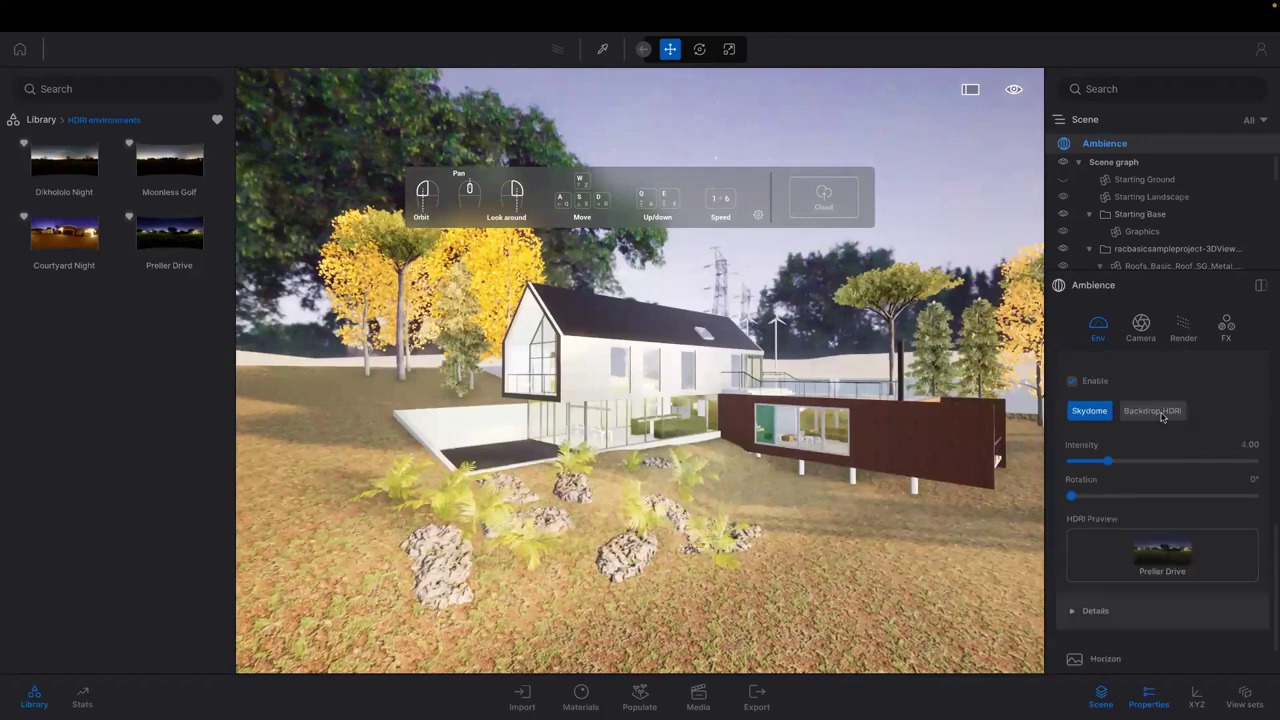
click(1162, 413)
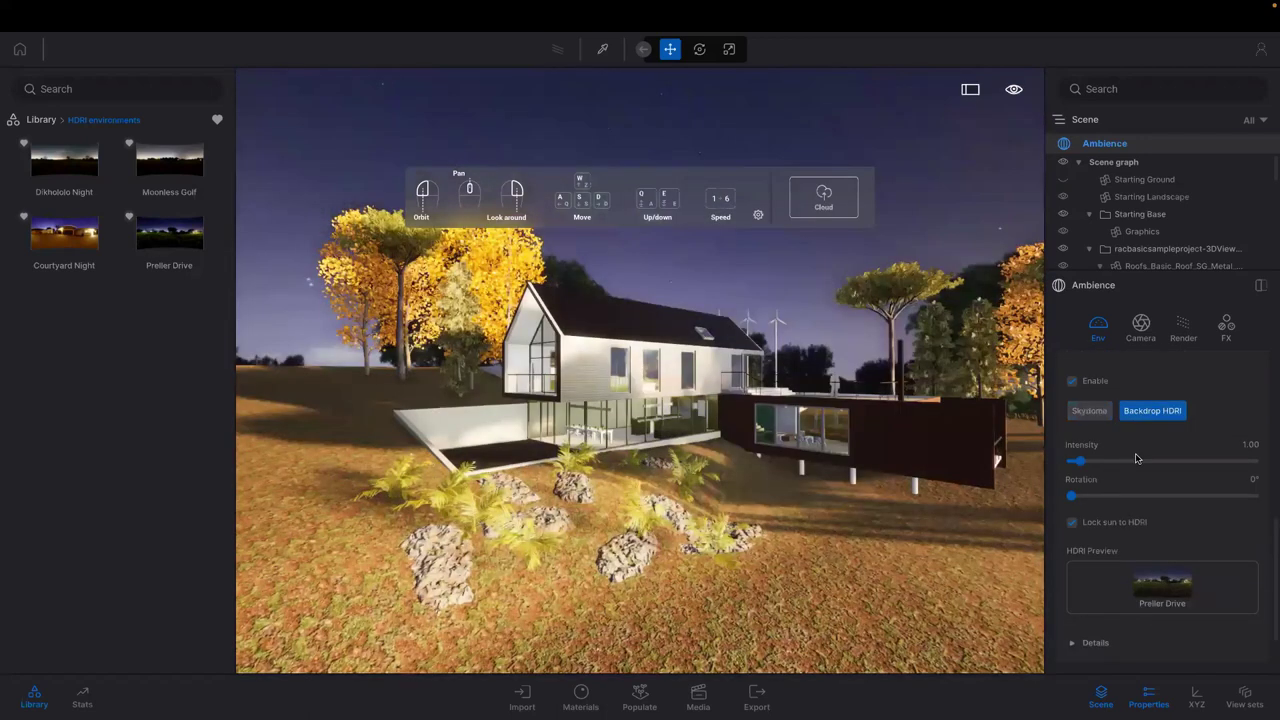
scroll(1147, 468, up, 1)
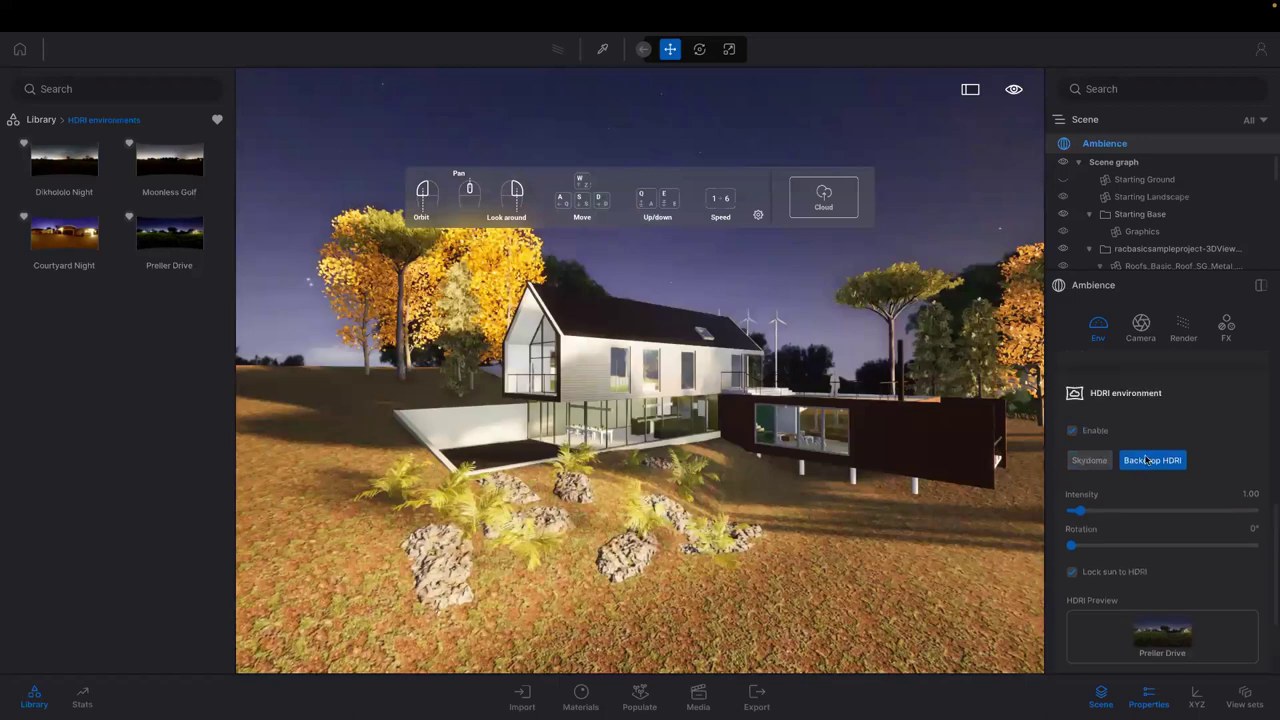
Change the weather from clear to rainy and view the house in the rain
scroll(1147, 458, up, 1)
scroll(1145, 460, up, 6)
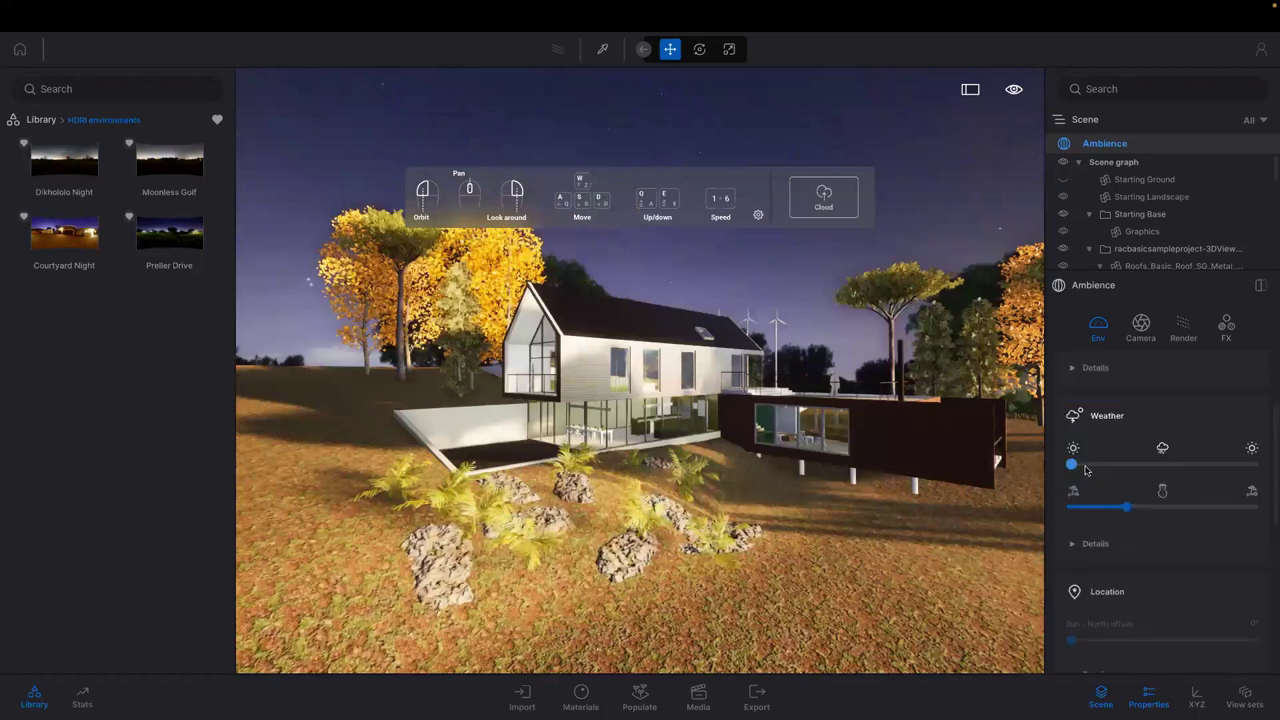
scroll(1085, 480, up, 1)
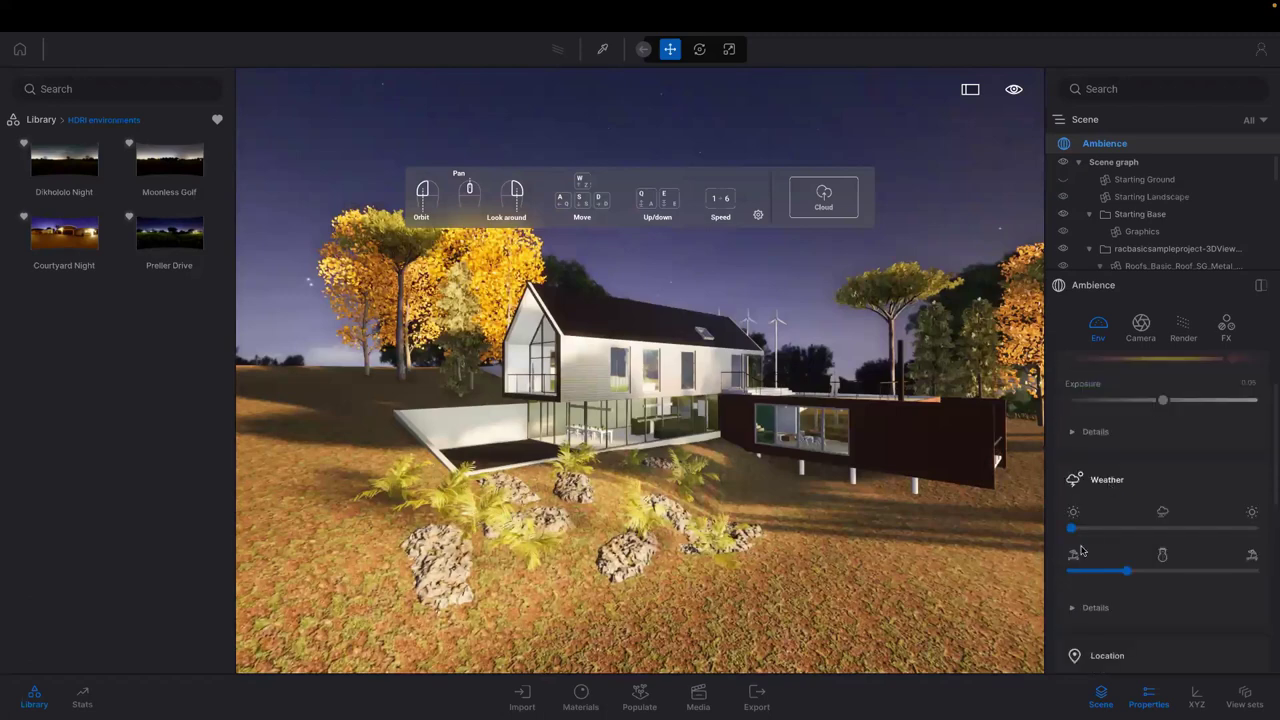
scroll(1084, 586, up, 1)
drag(1086, 585, 1155, 596)
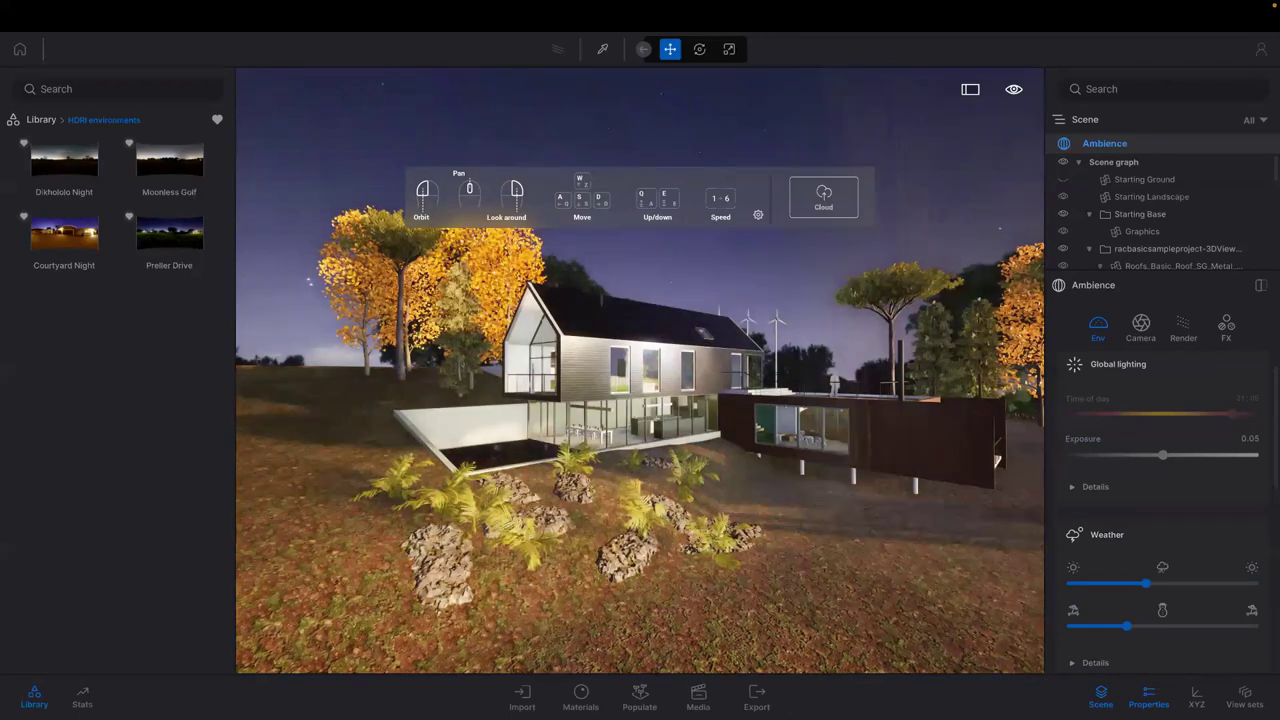
middle_drag(864, 450, 828, 443)
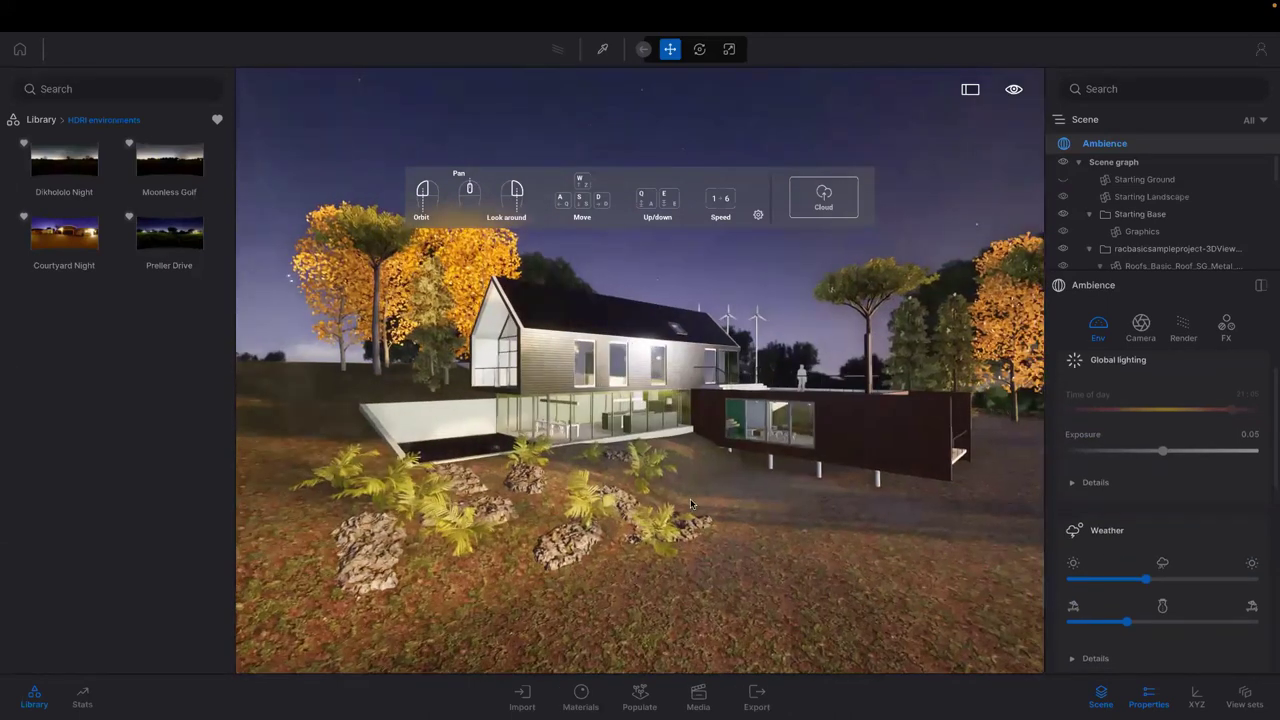
Disable the HDRI environment for the scene
scroll(691, 504, down, 1)
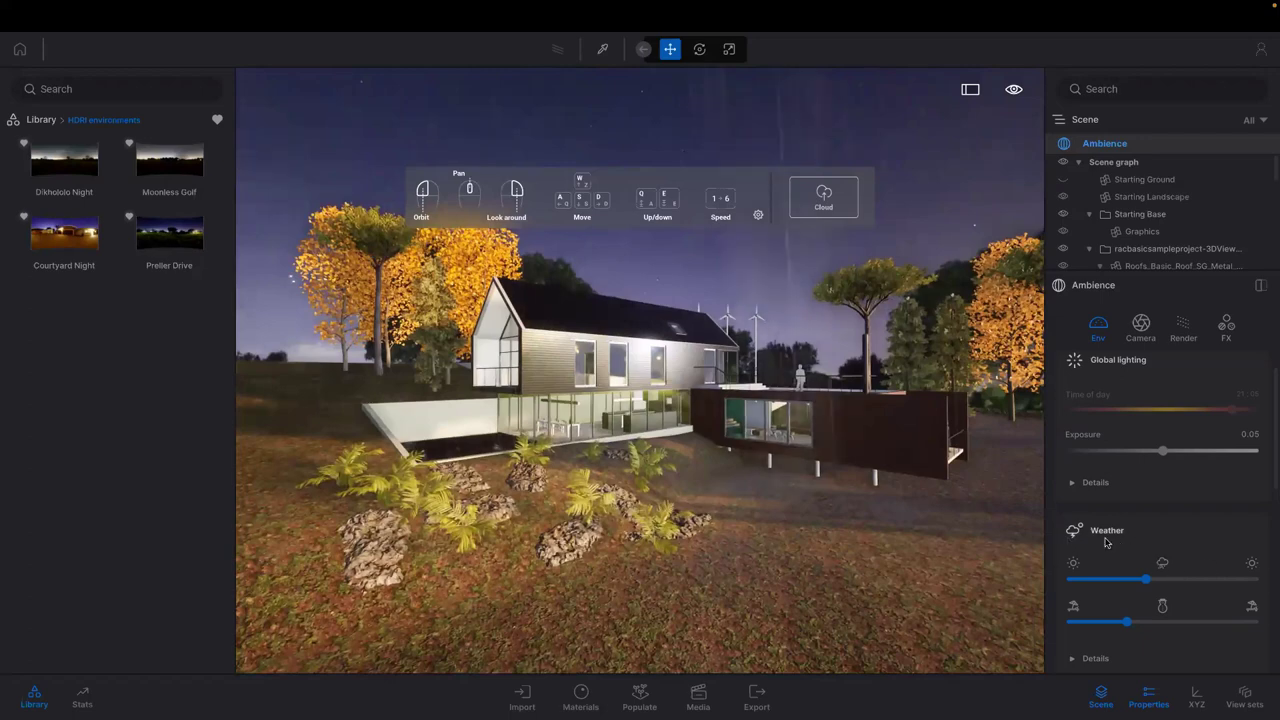
scroll(1104, 597, down, 1)
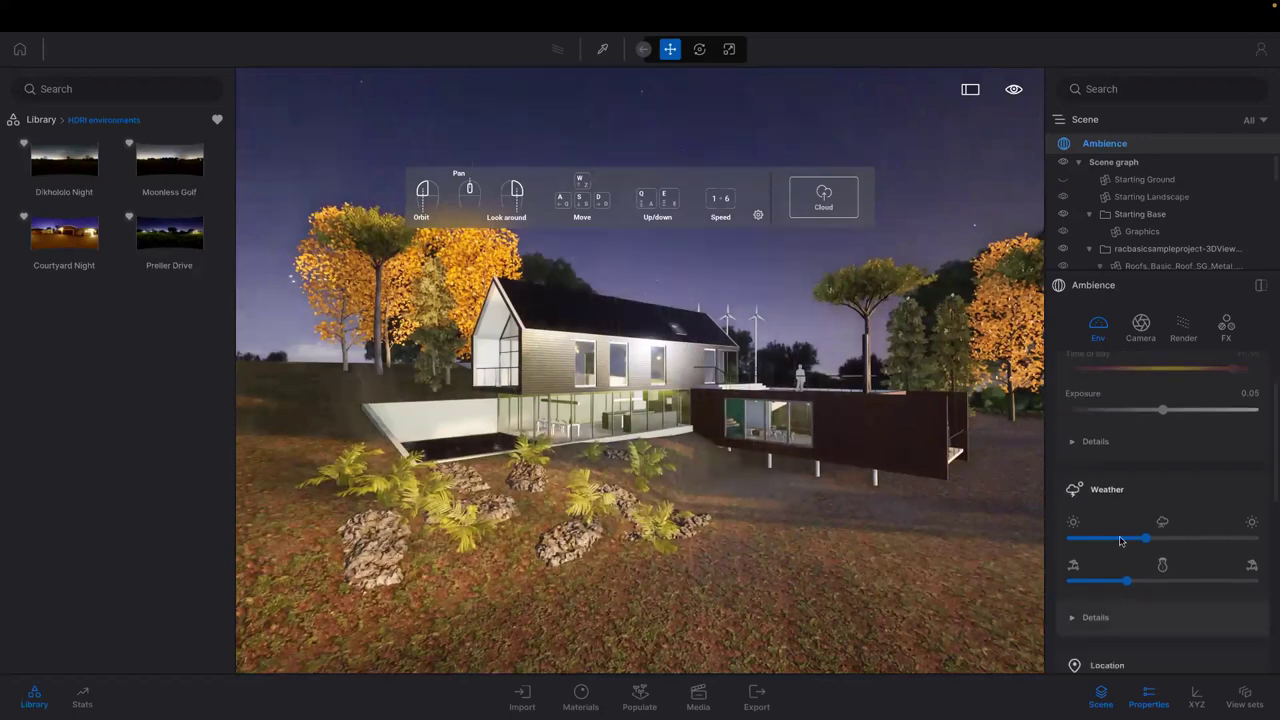
scroll(1104, 597, down, 3)
scroll(1105, 594, down, 3)
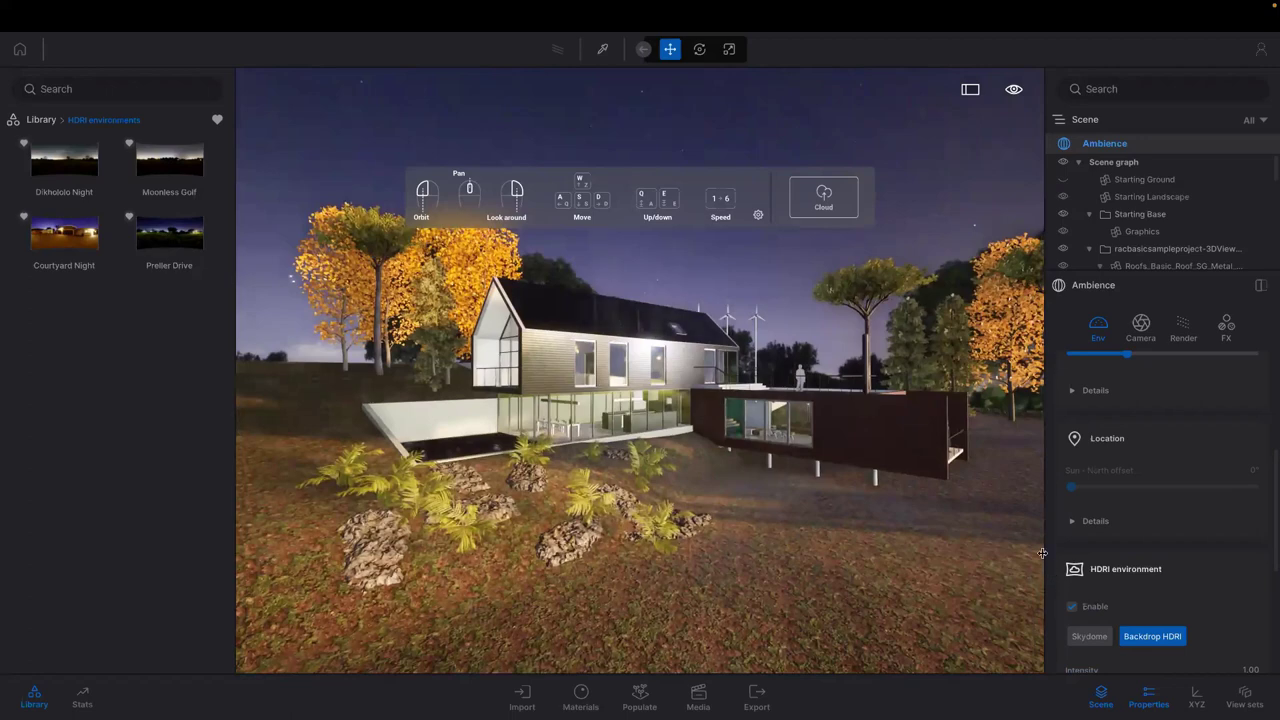
click(1071, 607)
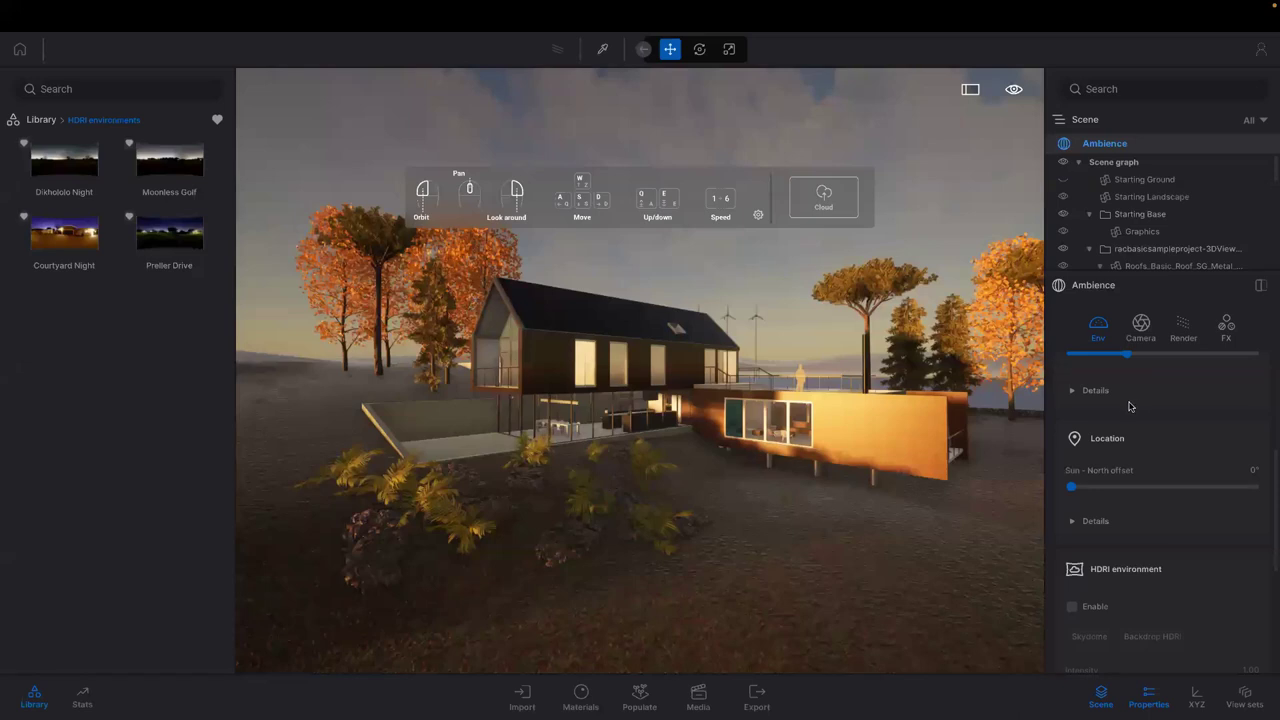
Examine the weather settings and inspect the house facade and glazed ground floor up close in the rain
scroll(1128, 410, up, 1)
scroll(1118, 424, up, 2)
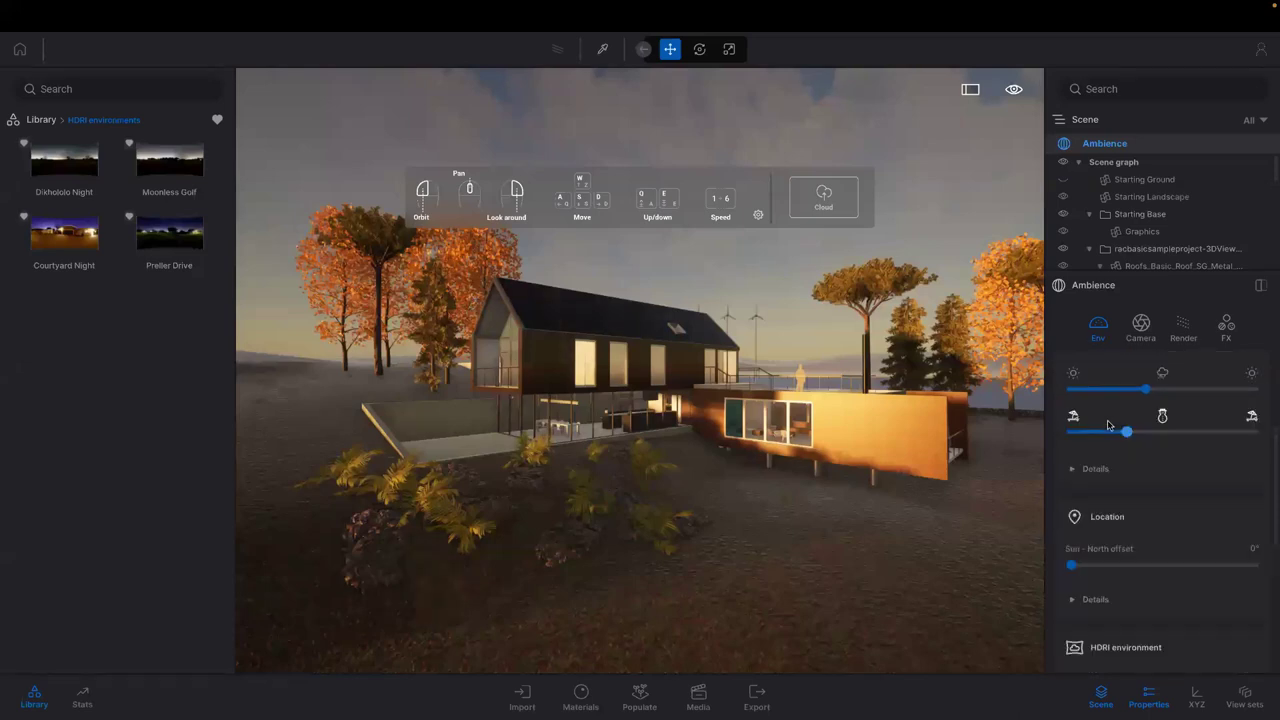
scroll(1105, 424, up, 1)
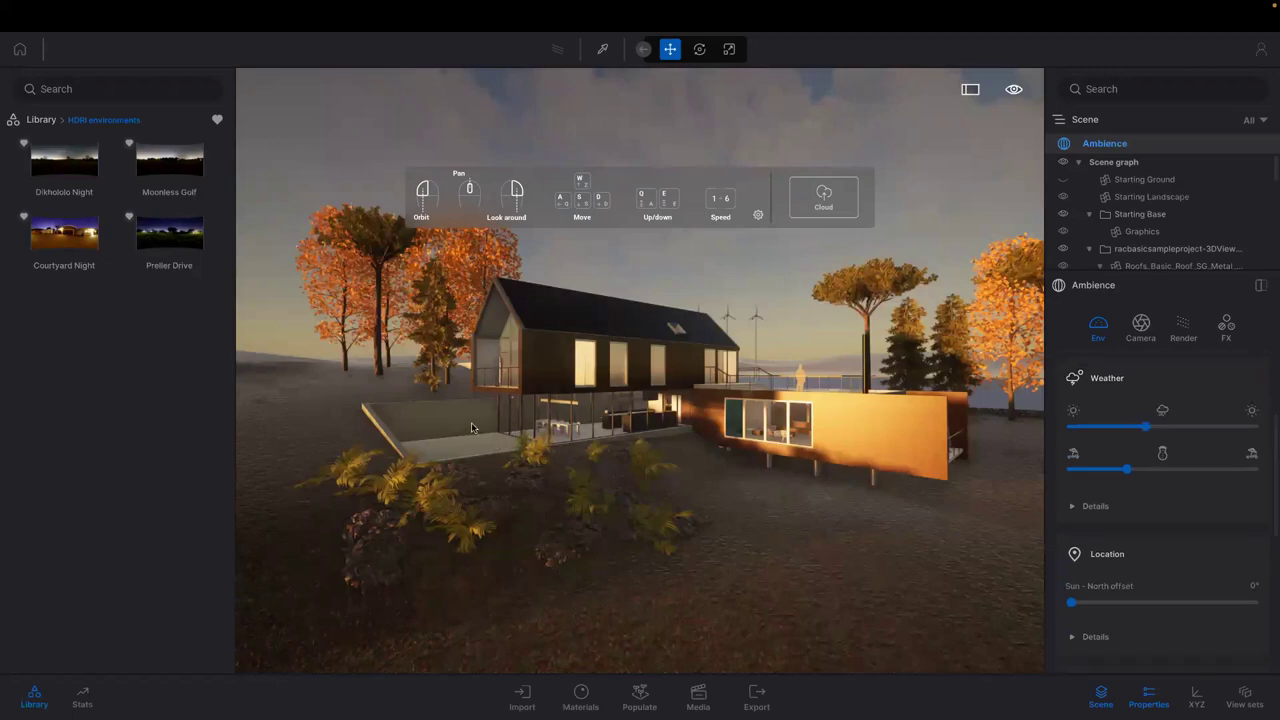
scroll(468, 438, up, 3)
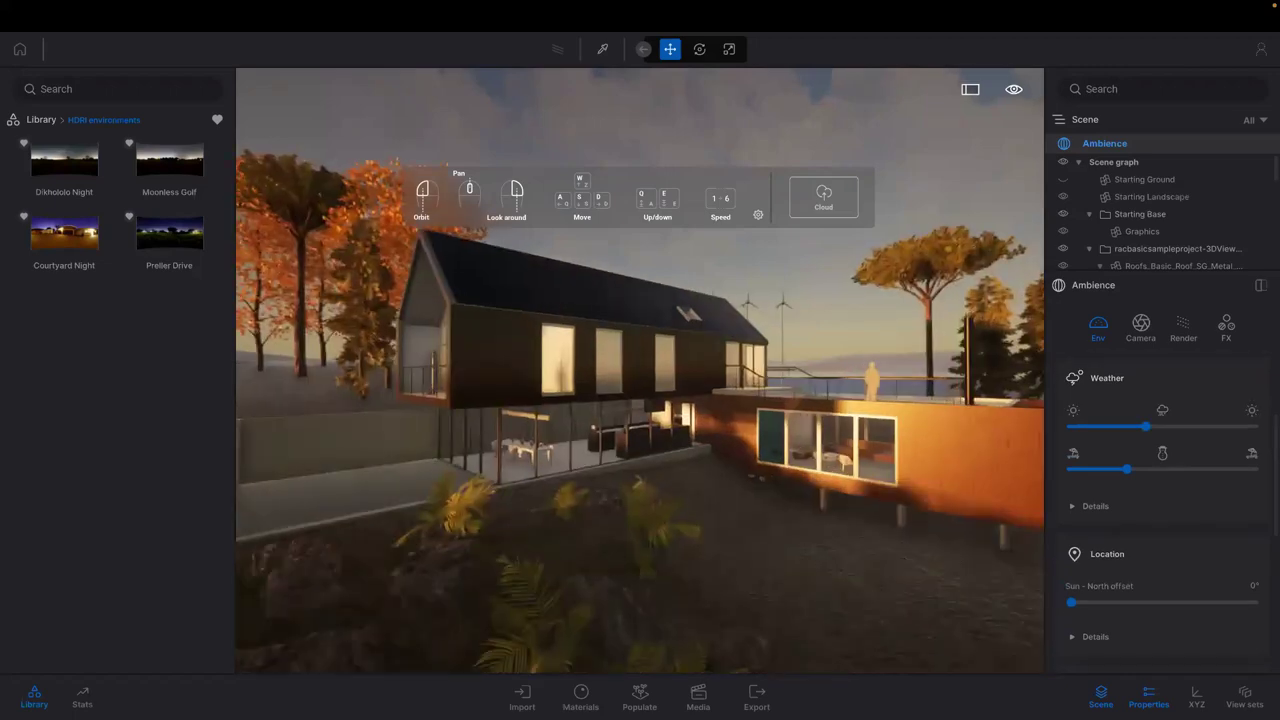
key(a)
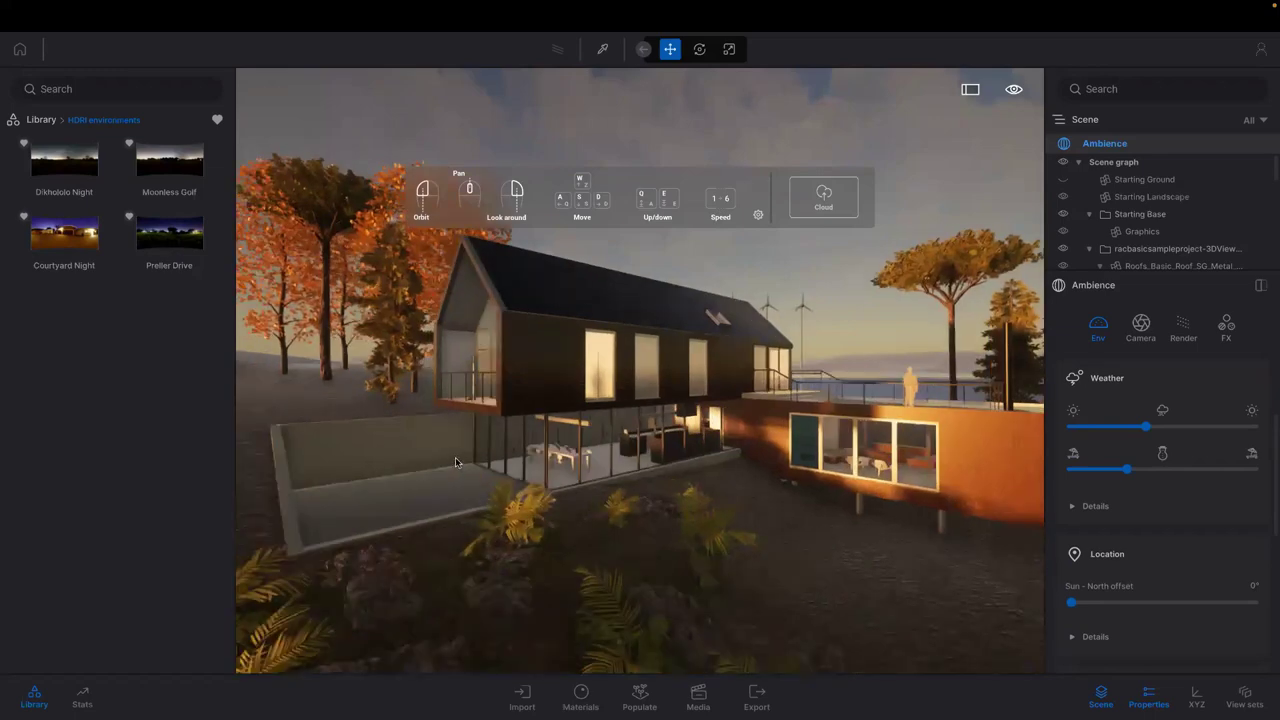
scroll(455, 462, up, 3)
scroll(472, 455, up, 3)
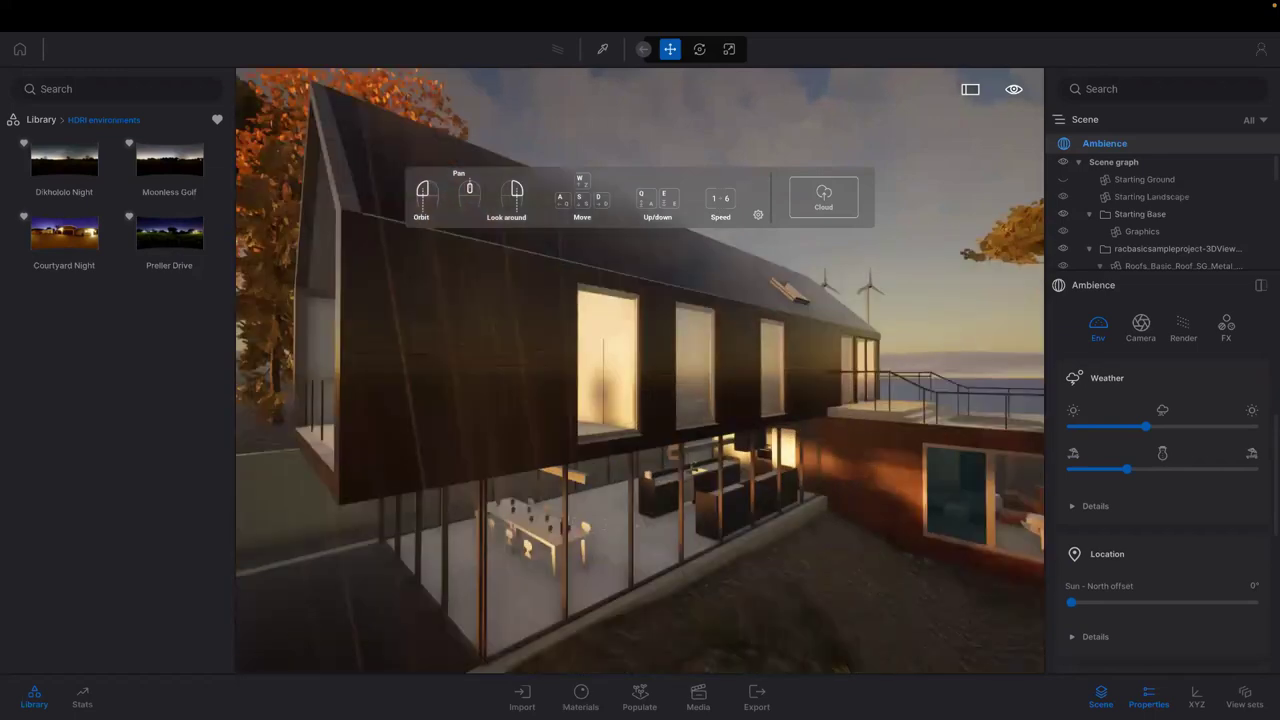
middle_drag(392, 442, 520, 420)
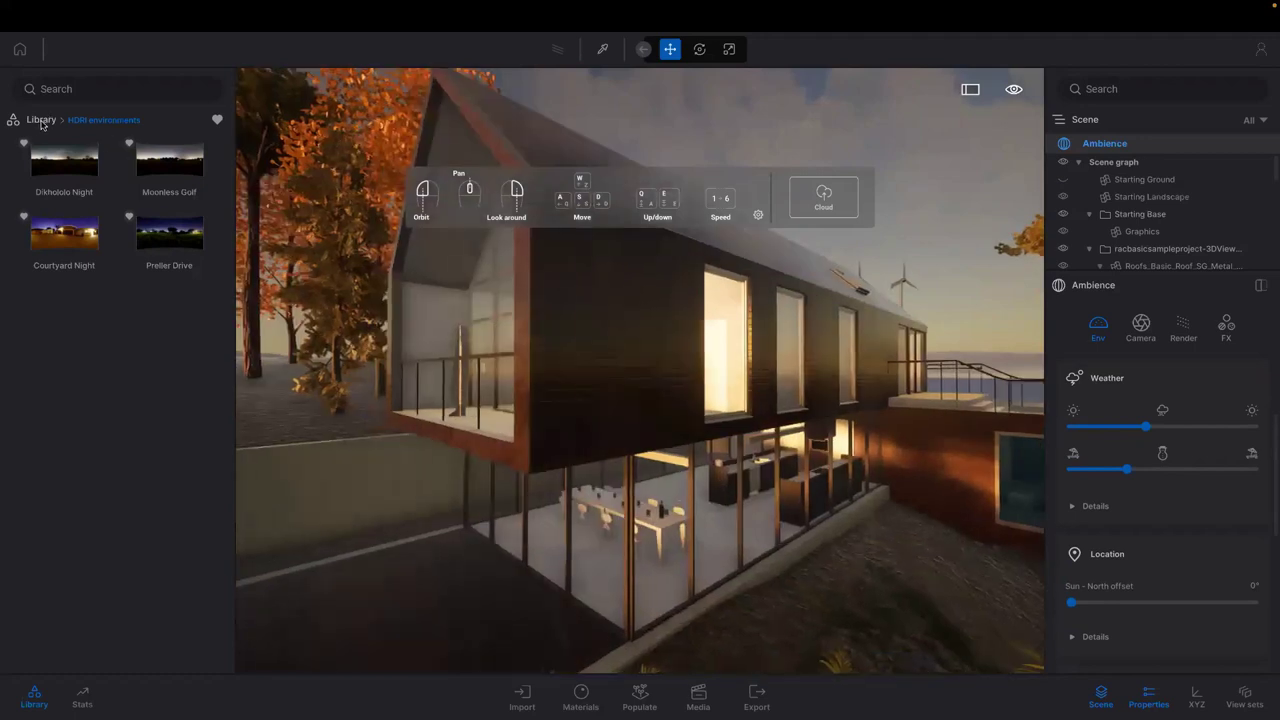
Turn off the library's favorites filter and save an exterior view of the glazed corner and walled terrace as a new image
click(217, 119)
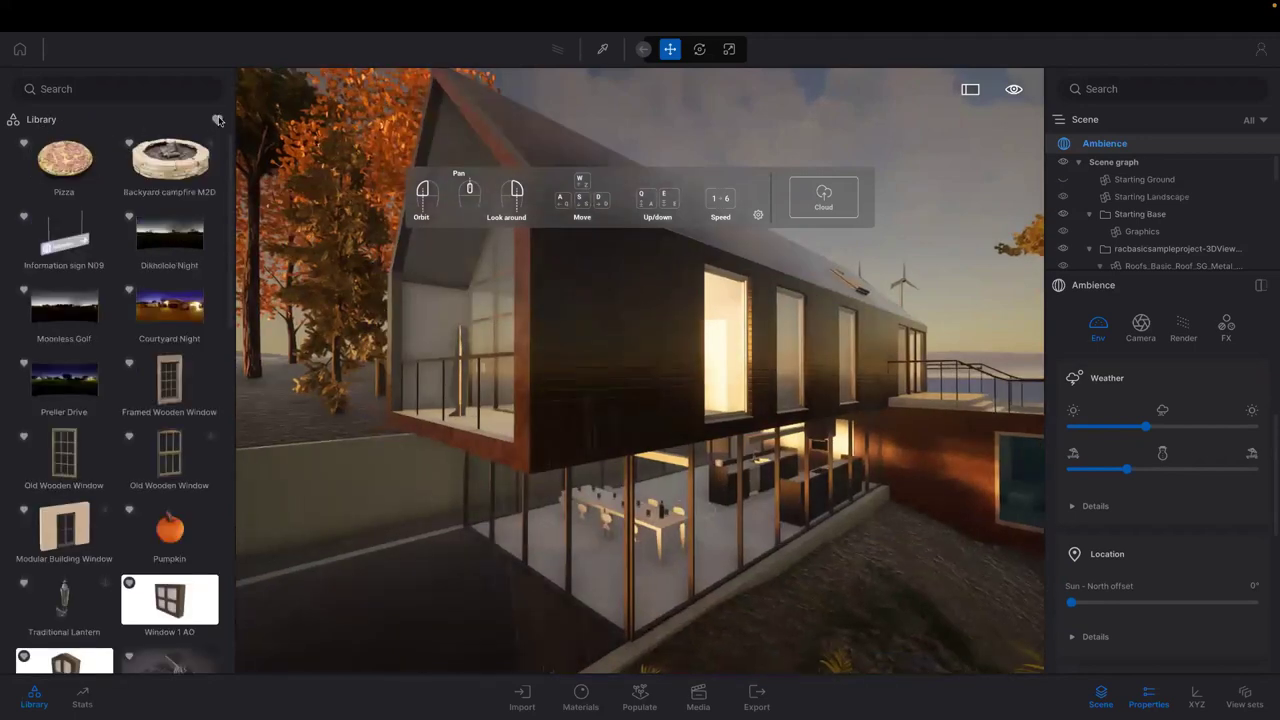
click(218, 120)
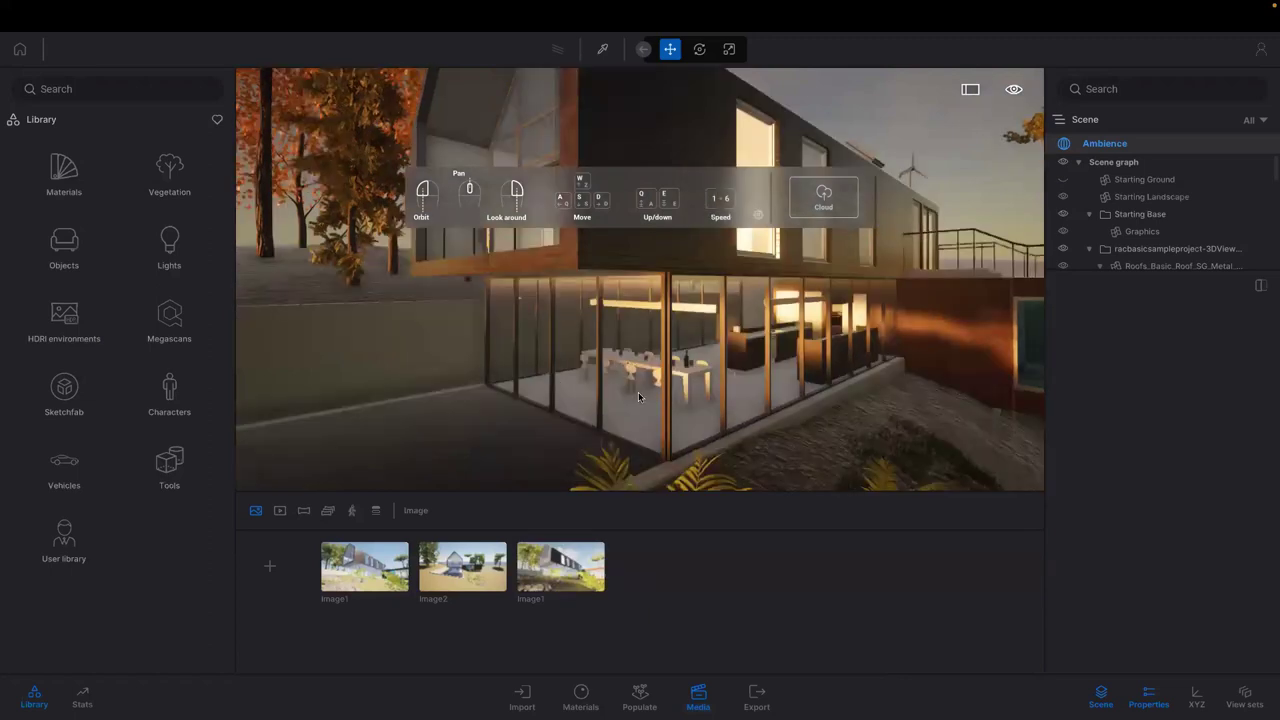
scroll(608, 386, down, 1)
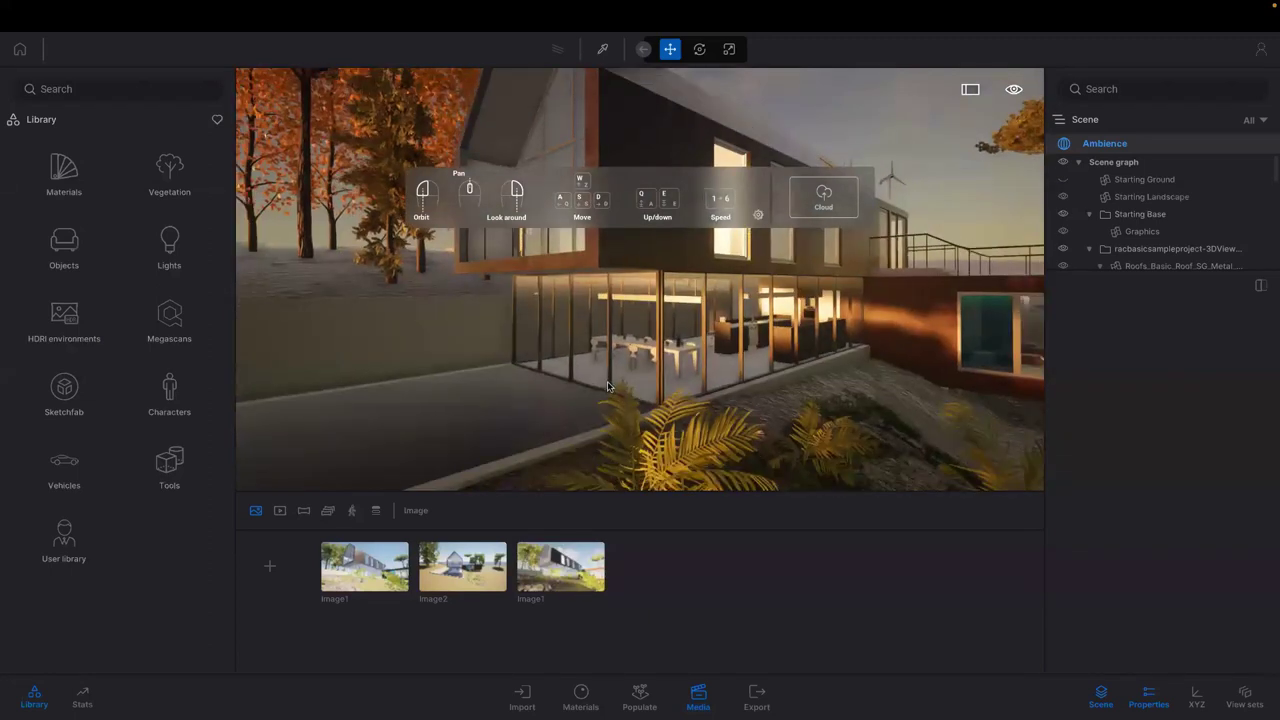
drag(606, 383, 603, 369)
scroll(602, 365, down, 1)
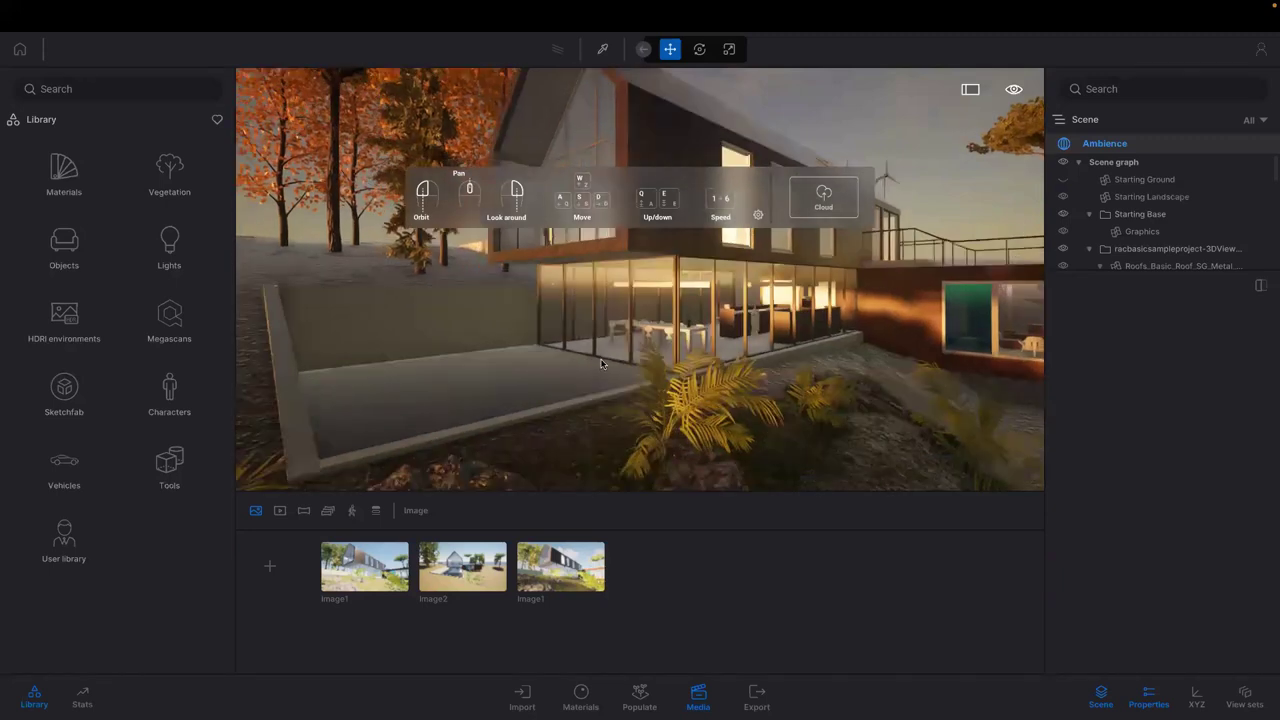
scroll(606, 348, down, 1)
scroll(618, 328, down, 1)
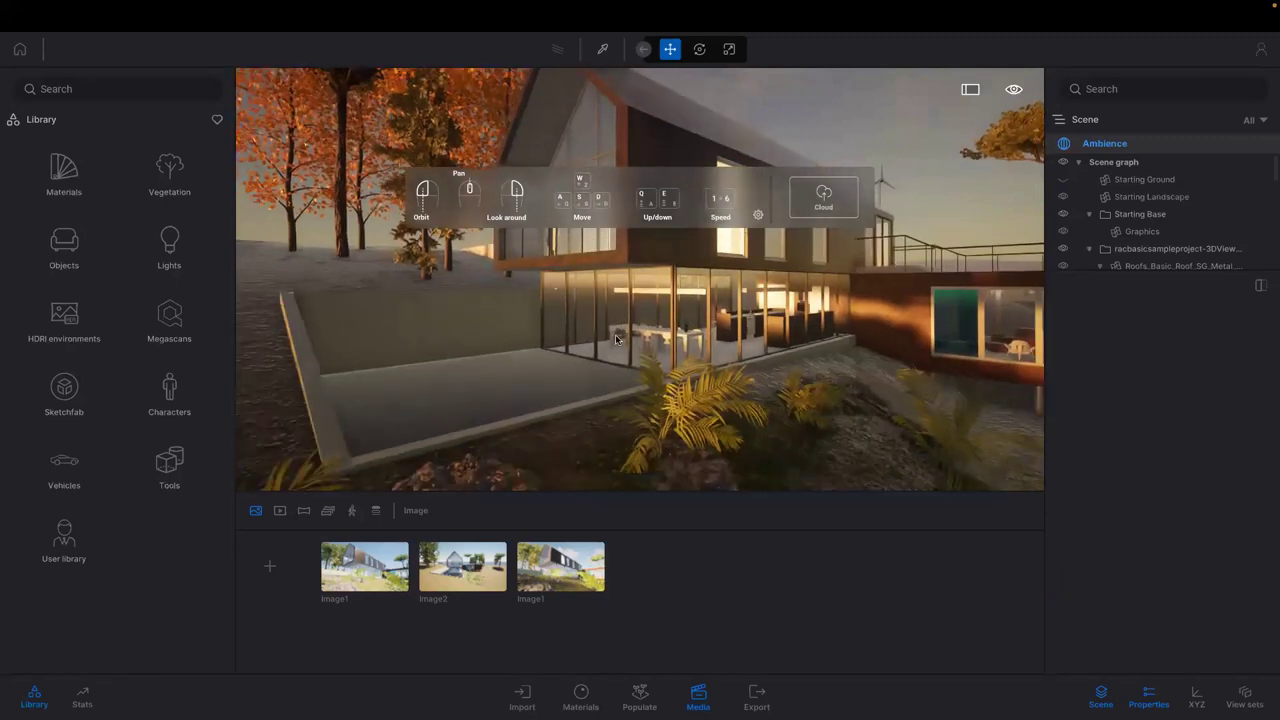
scroll(640, 279, down, 1)
drag(617, 337, 604, 350)
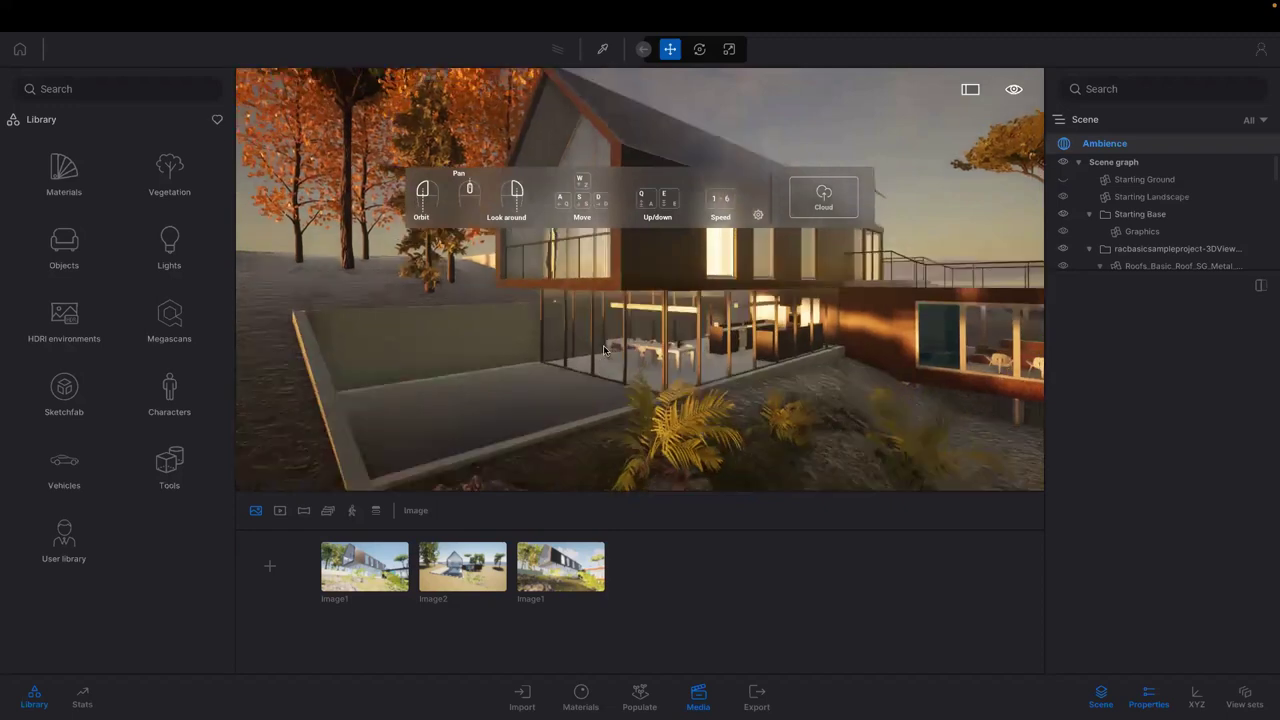
click(262, 567)
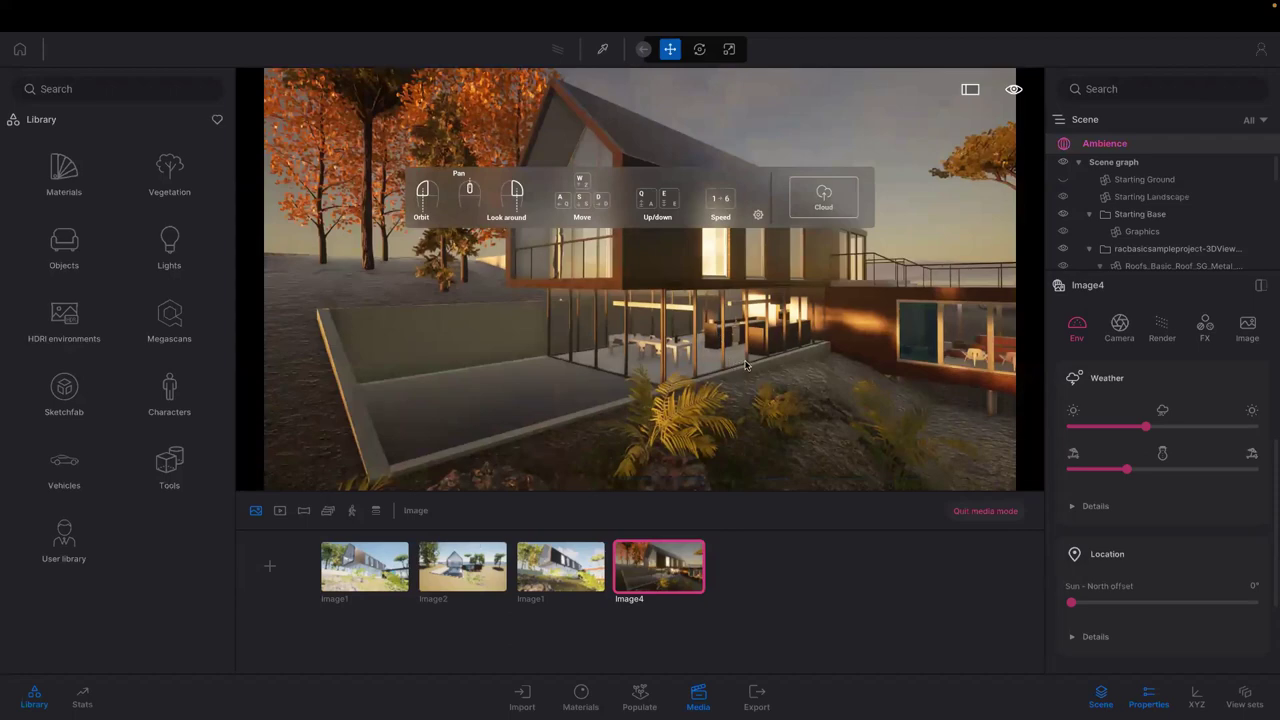
Move the camera inside the glazed ground floor and save a view of the dining table and kitchen as a new image
scroll(741, 363, up, 1)
scroll(742, 360, up, 3)
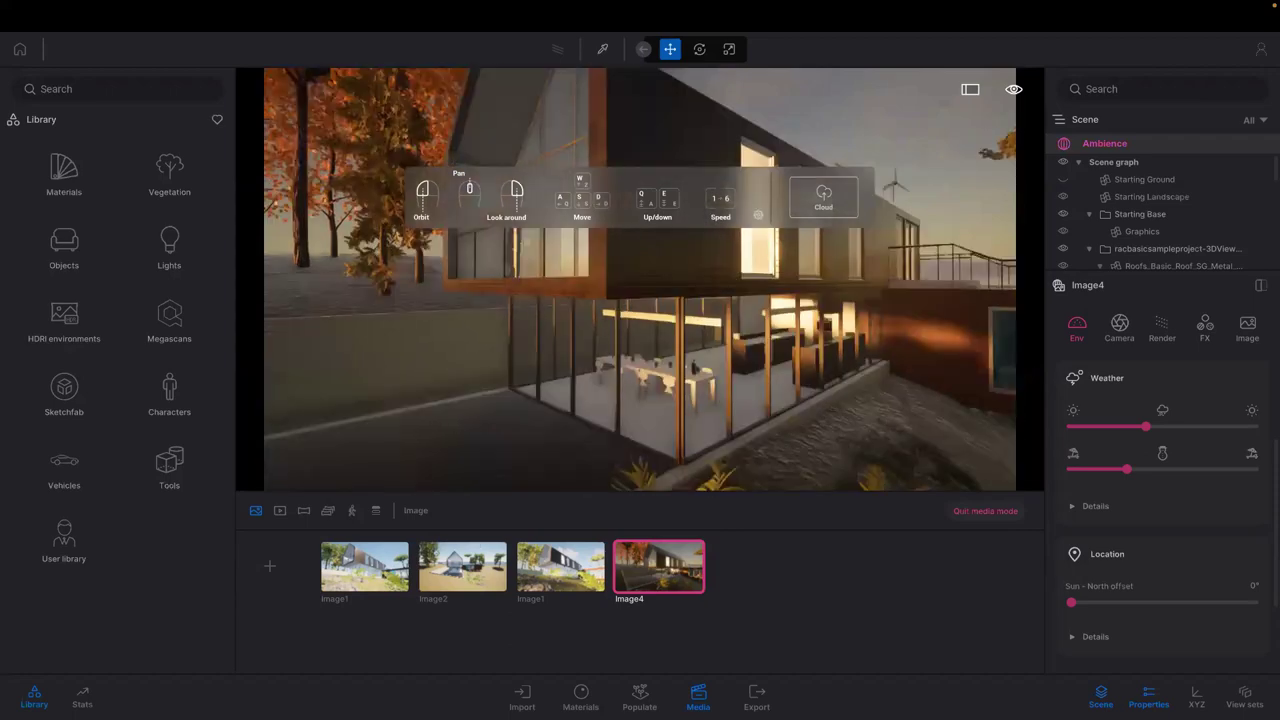
scroll(743, 360, up, 2)
scroll(742, 361, up, 3)
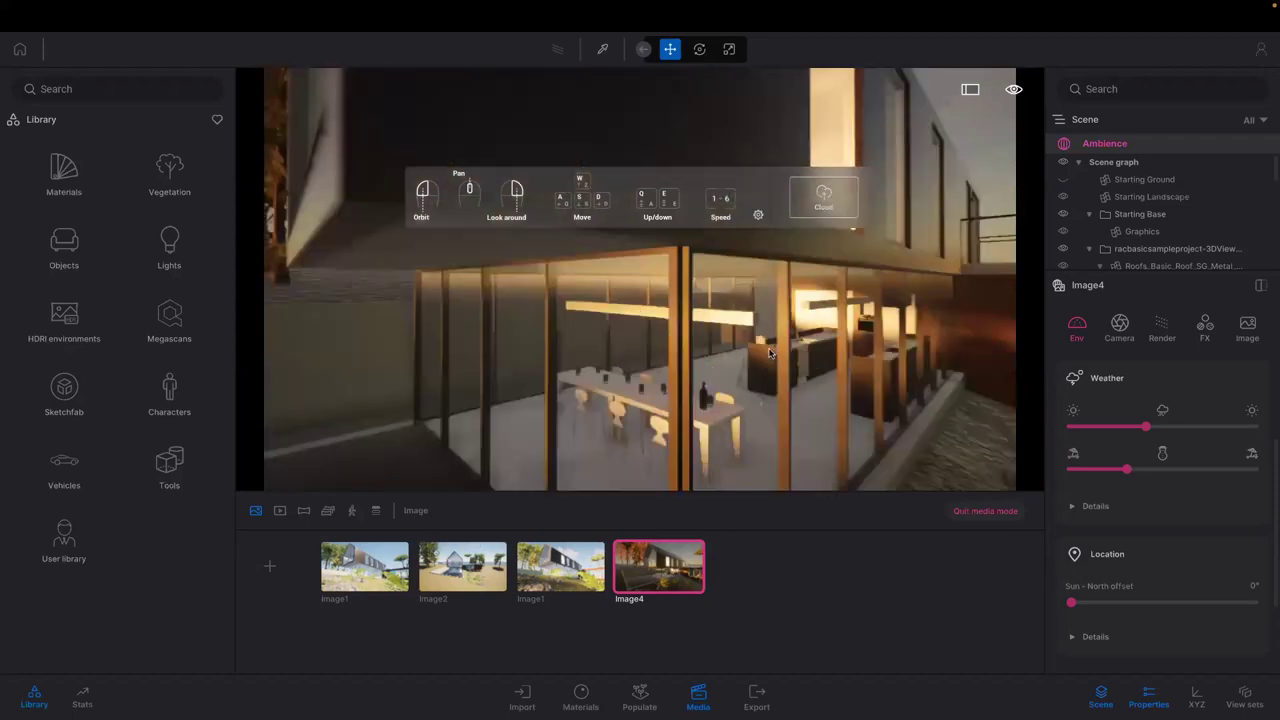
scroll(770, 345, up, 3)
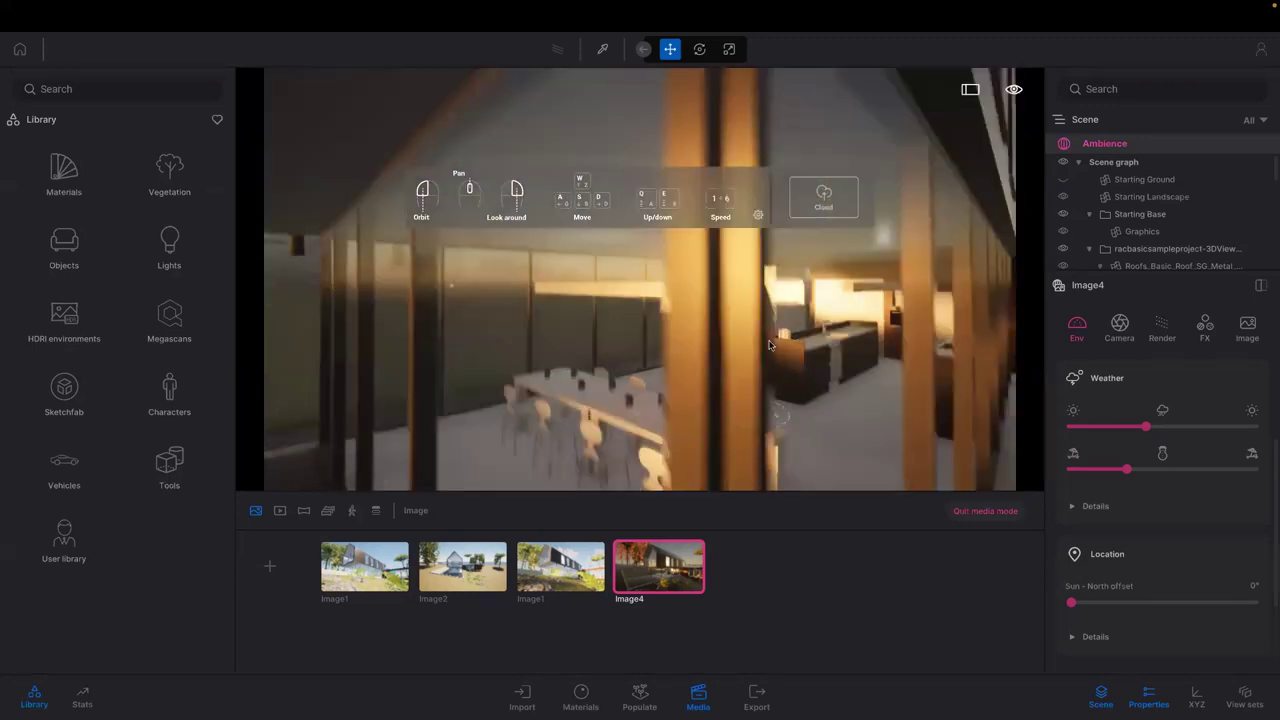
scroll(781, 335, up, 3)
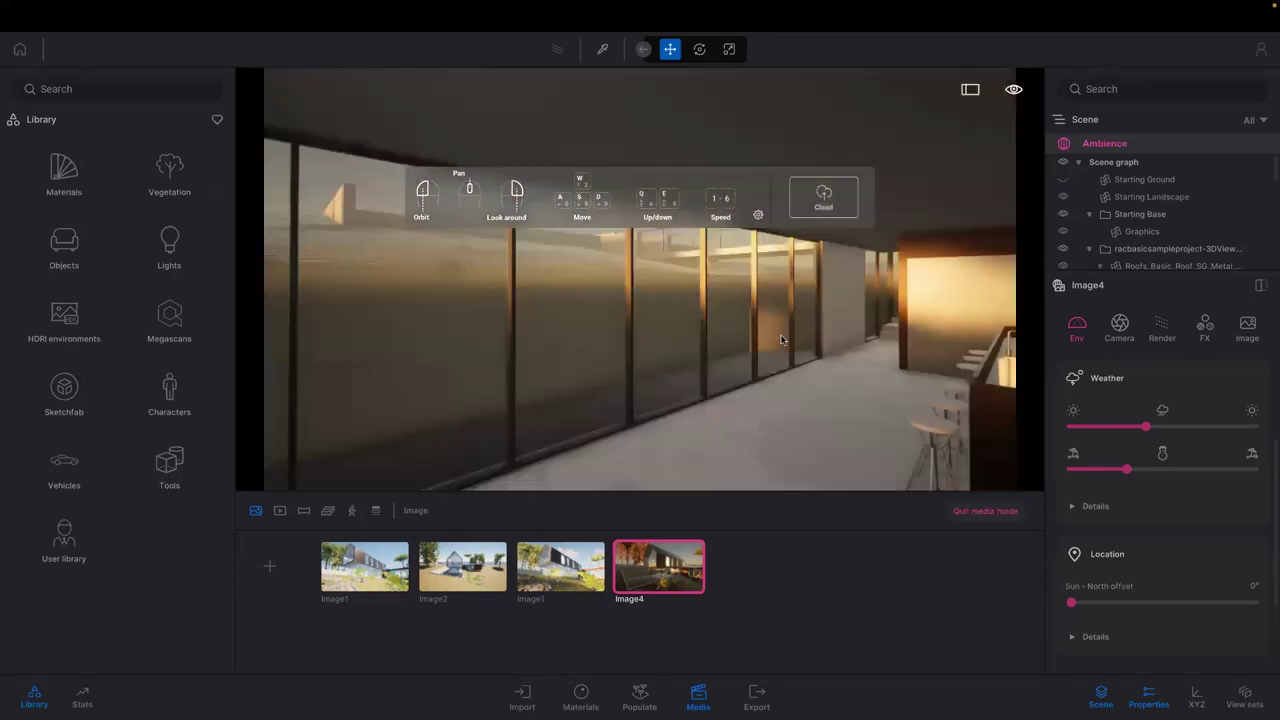
scroll(783, 338, down, 3)
scroll(784, 338, down, 3)
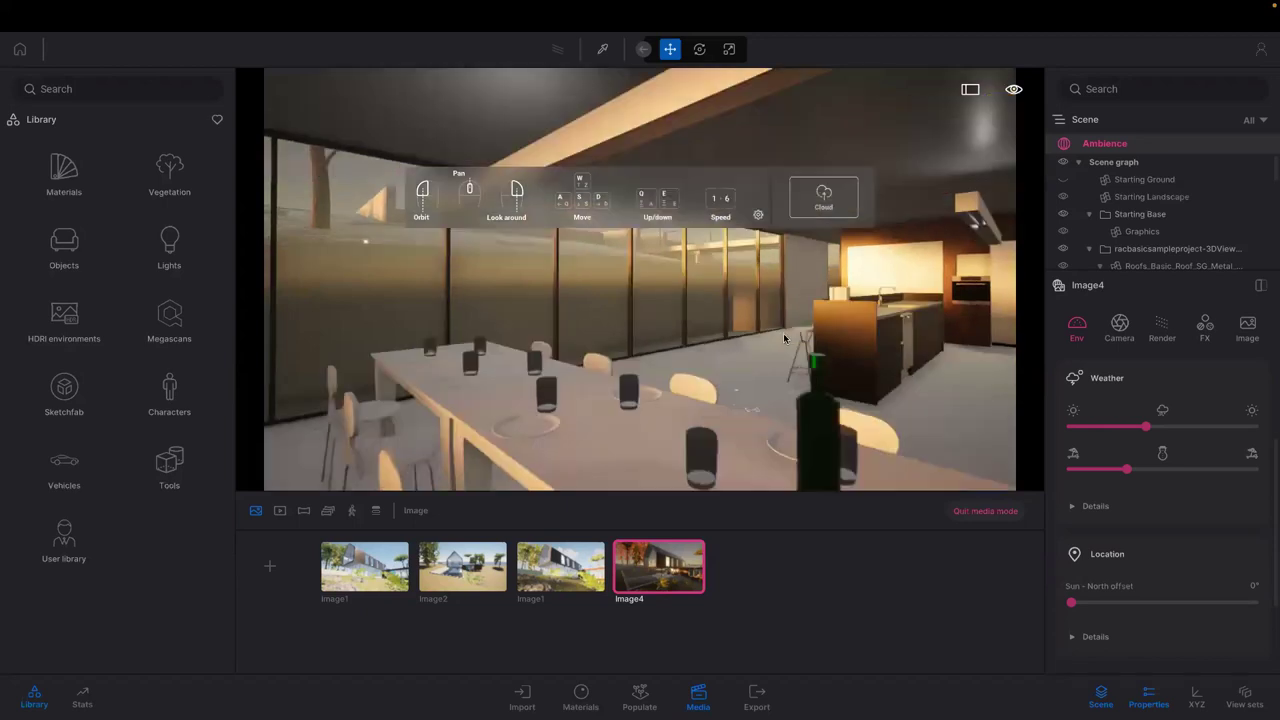
scroll(781, 337, down, 3)
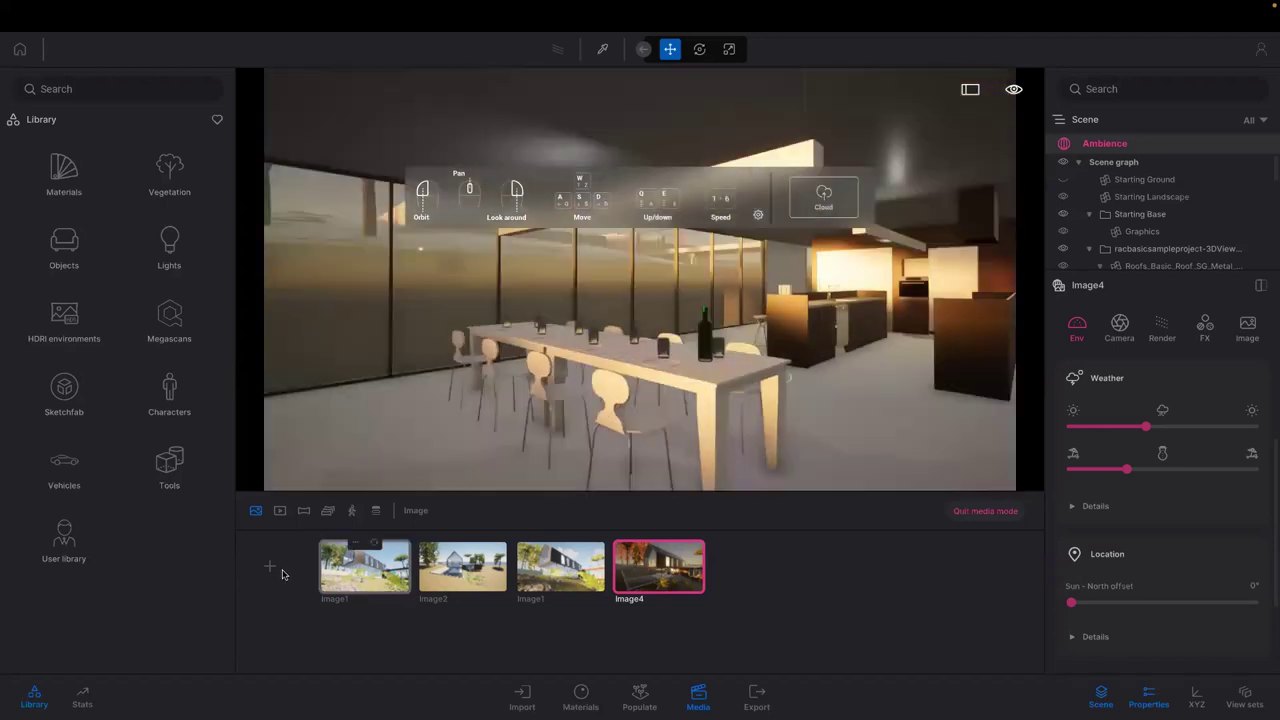
click(270, 568)
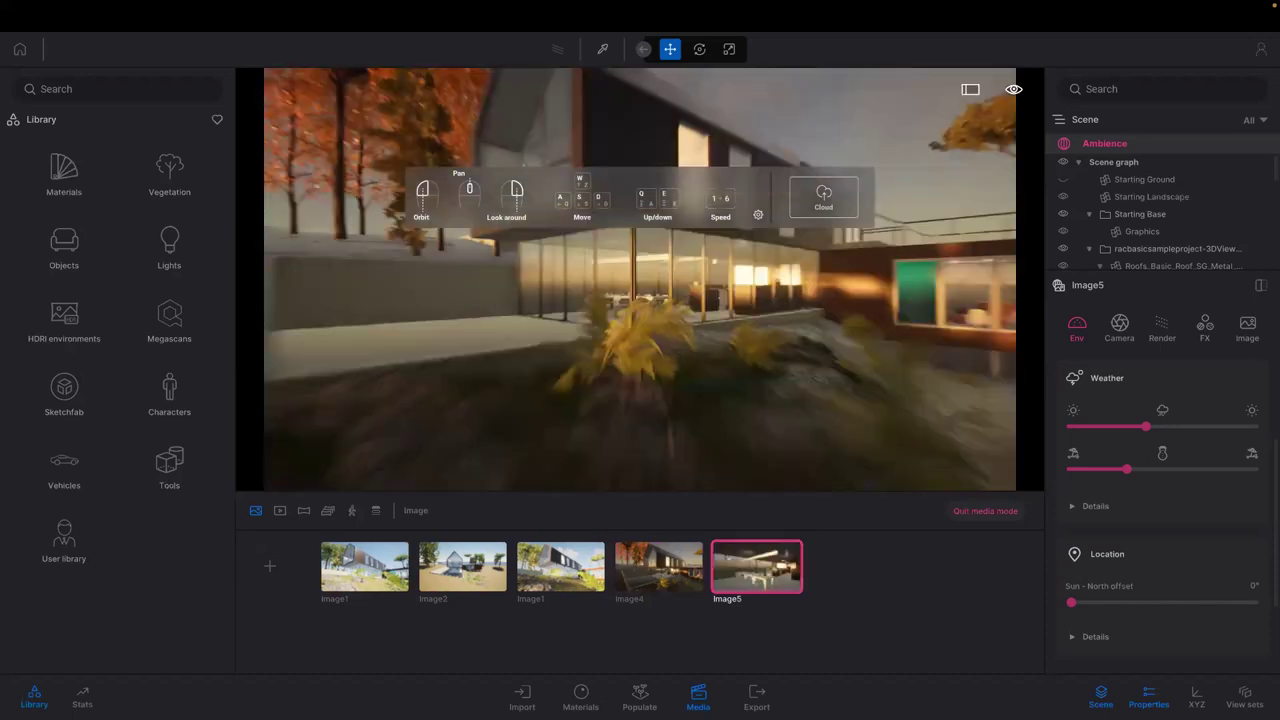
Frame the living room, shift the weather partway toward clear, and save the view as a new image
key(s)
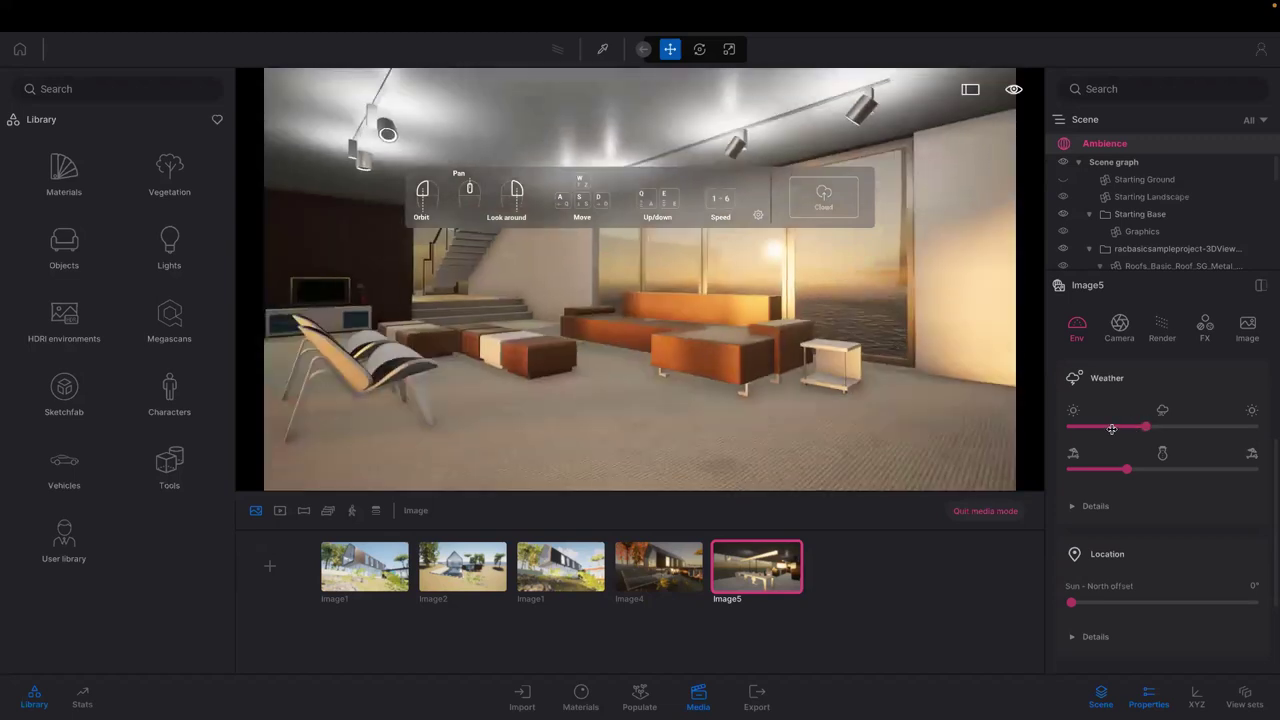
click(1072, 427)
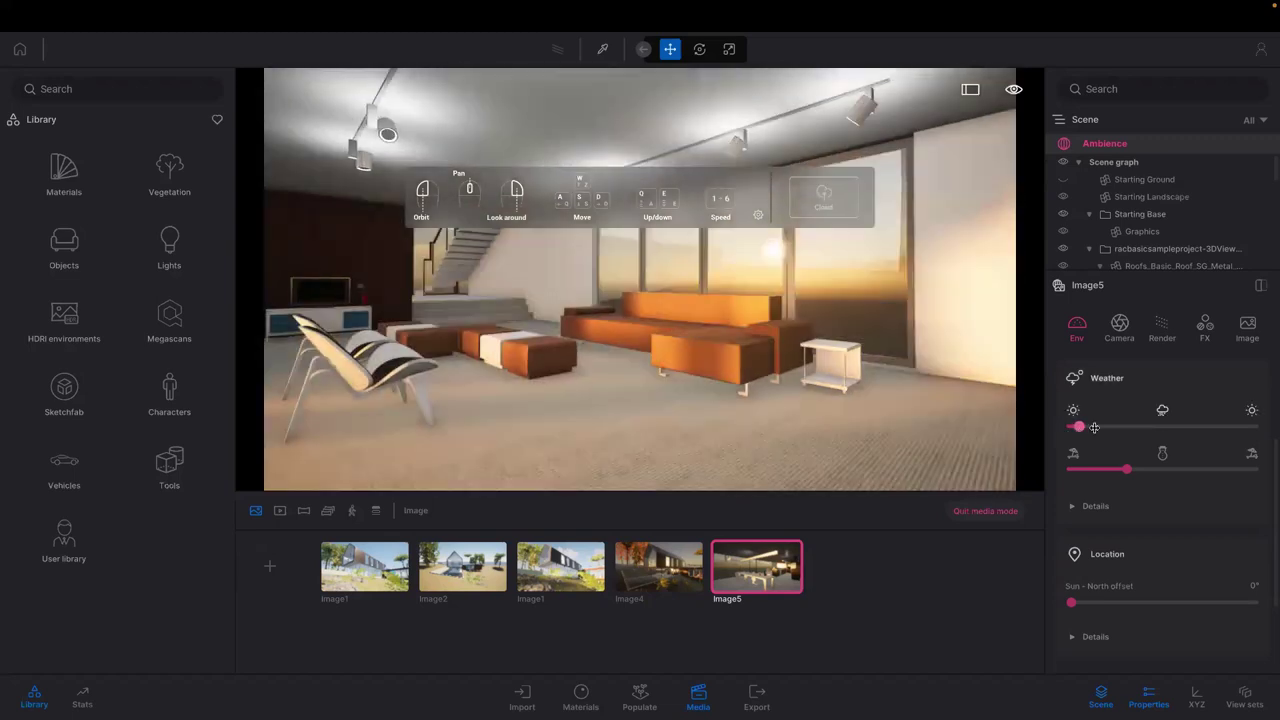
click(1110, 427)
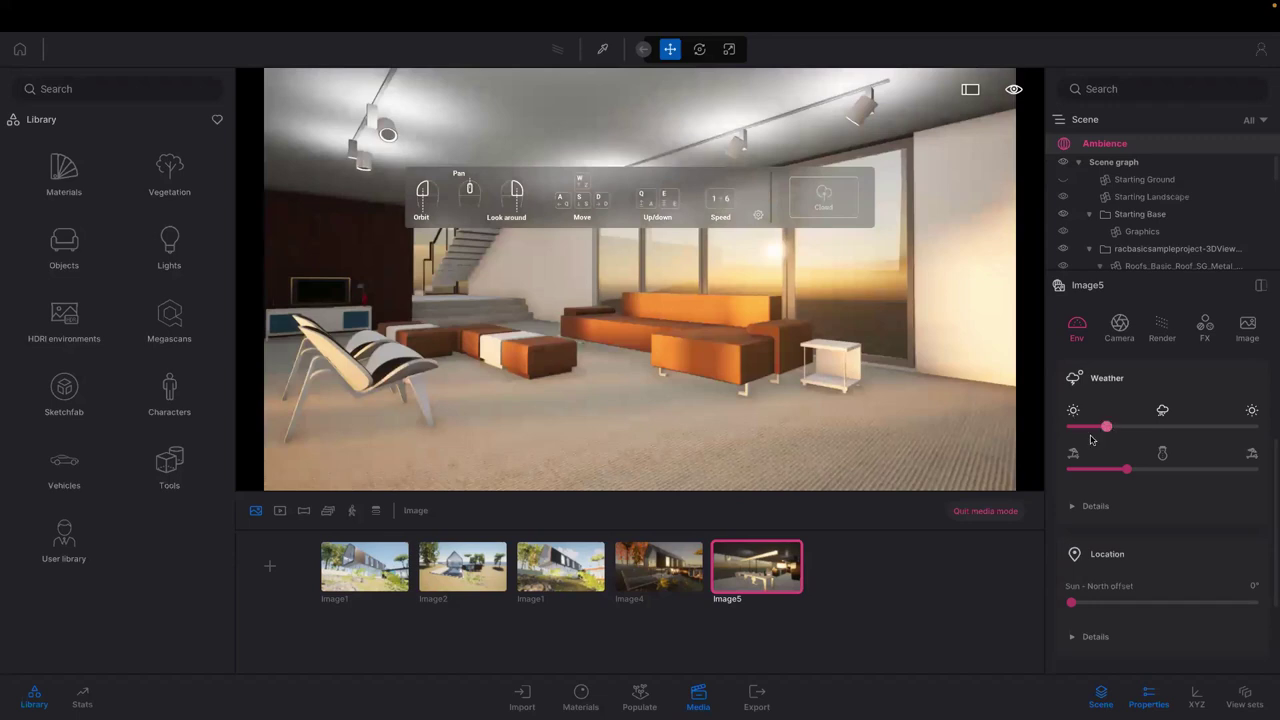
click(271, 567)
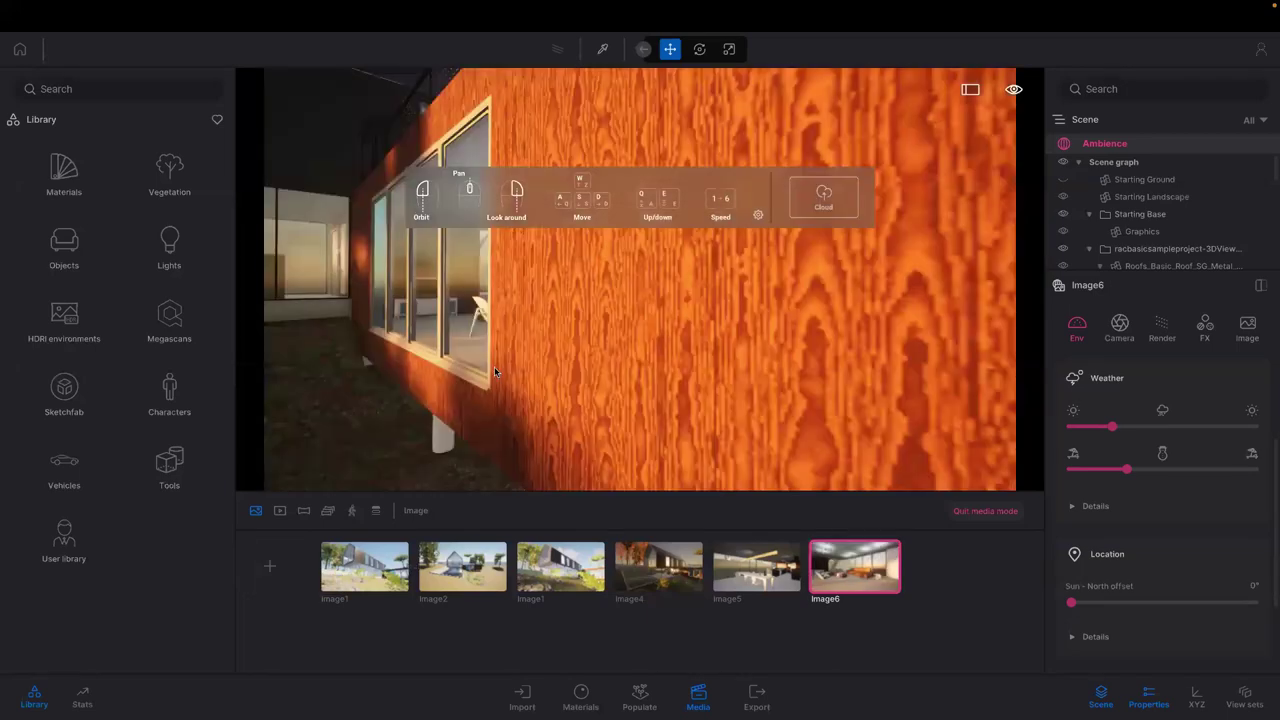
Frame the open balcony end of the red wing head-on from outside and add the view as a new image
scroll(515, 370, down, 3)
drag(600, 372, 800, 345)
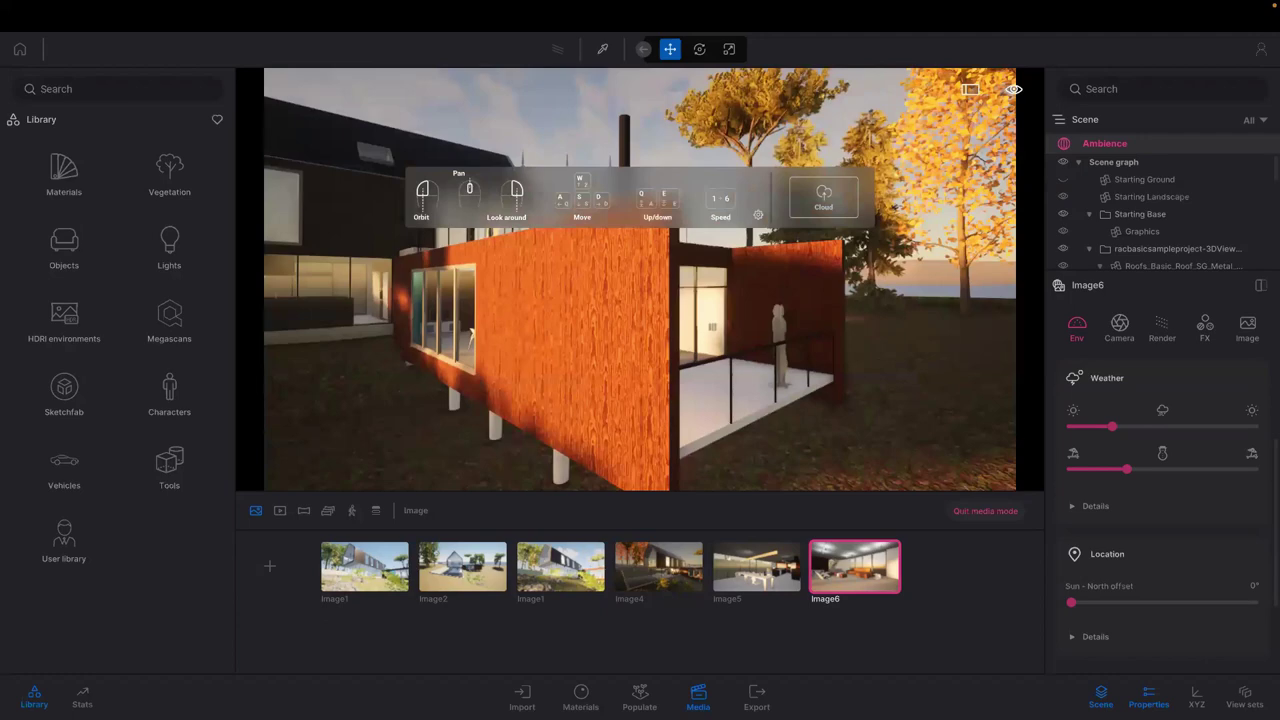
drag(670, 345, 510, 360)
drag(744, 329, 767, 329)
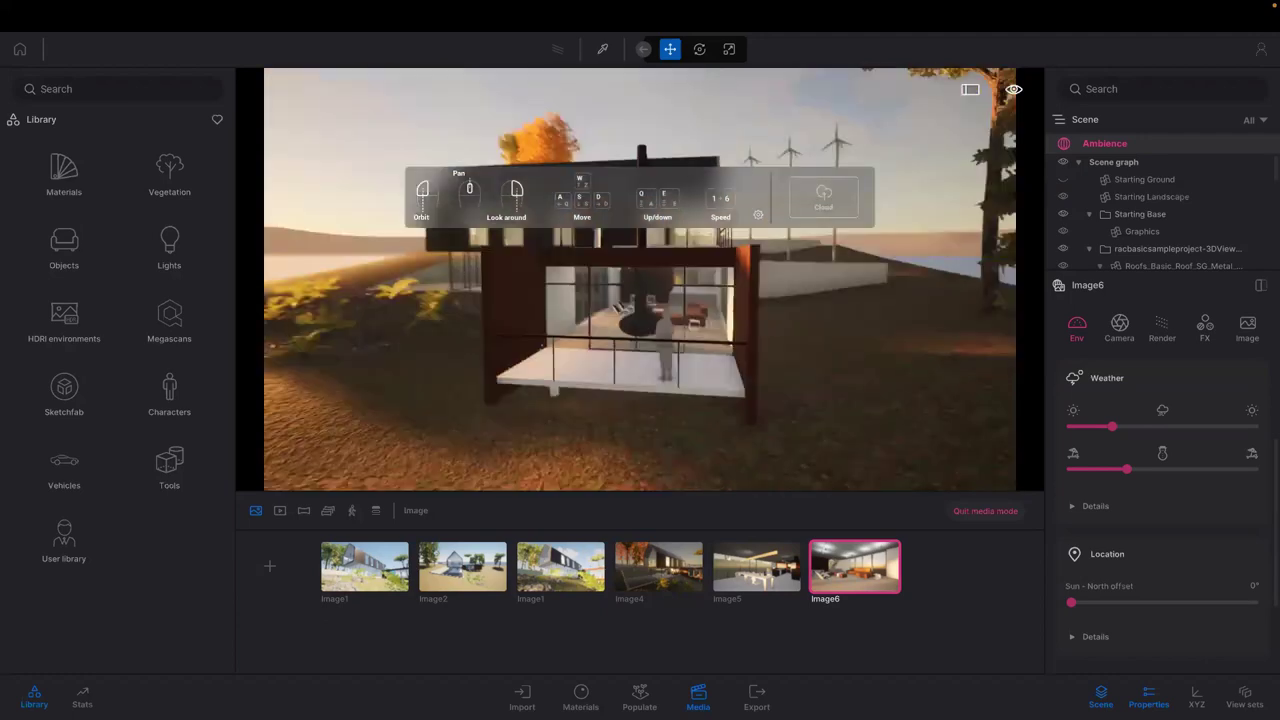
middle_drag(640, 330, 681, 343)
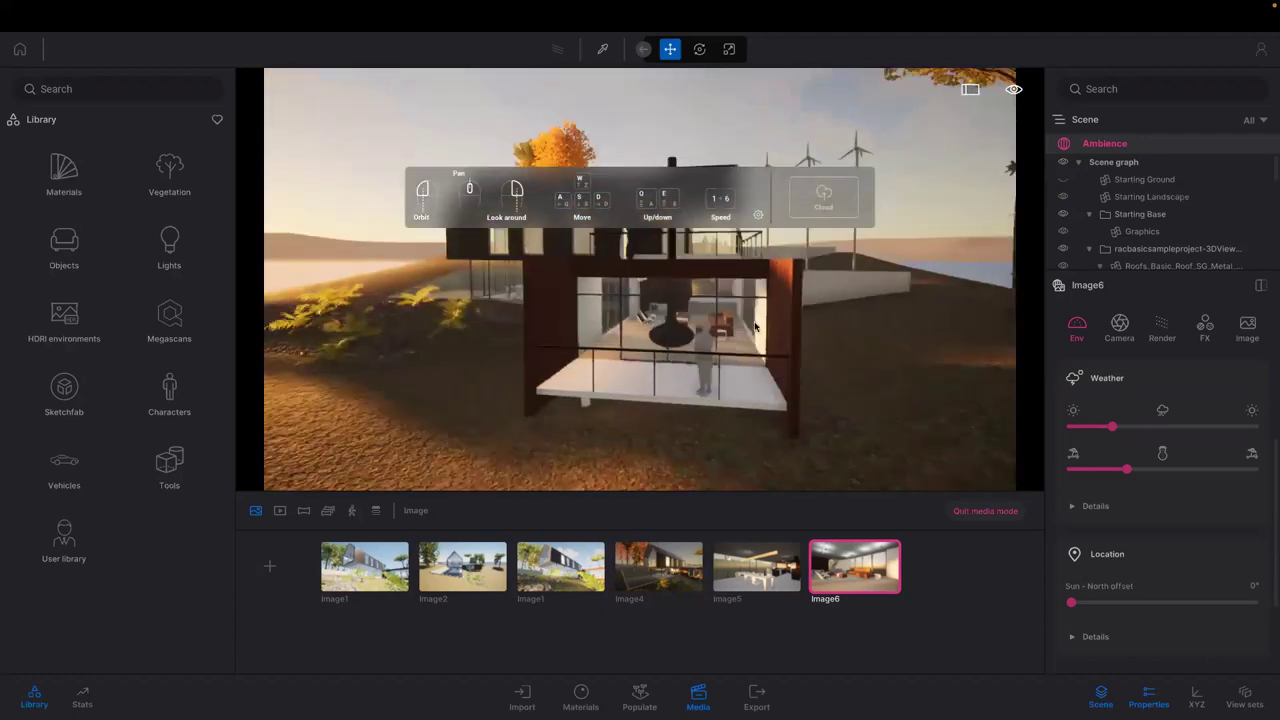
middle_drag(751, 317, 751, 325)
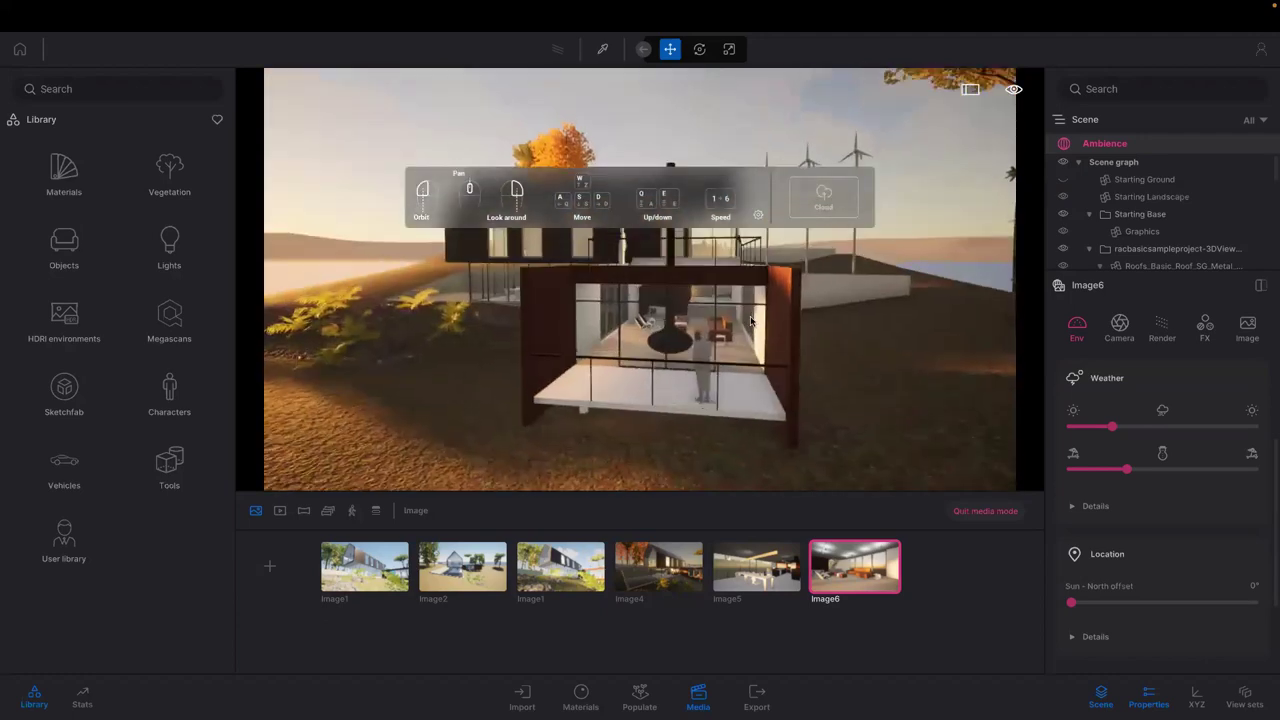
middle_drag(428, 452, 428, 429)
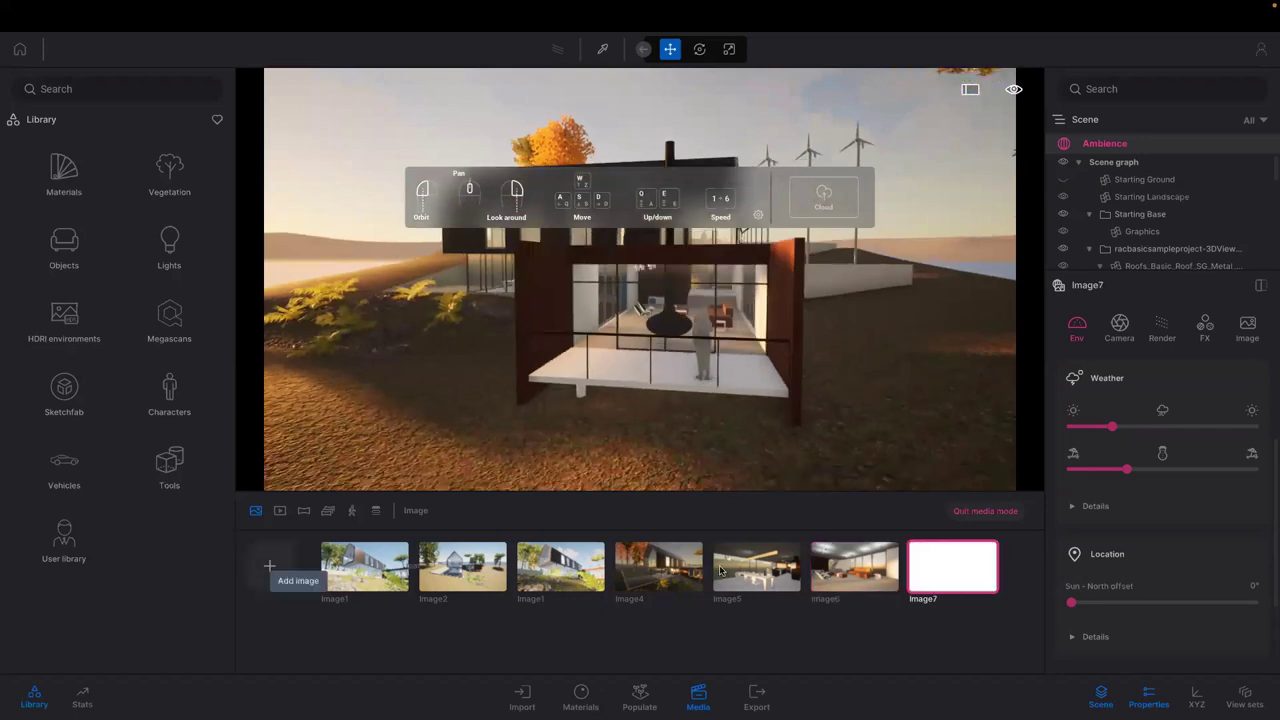
Switch to Image4 and find Backyard campfire M2D among the home backyard accessories in the asset library
mouse_move(660, 574)
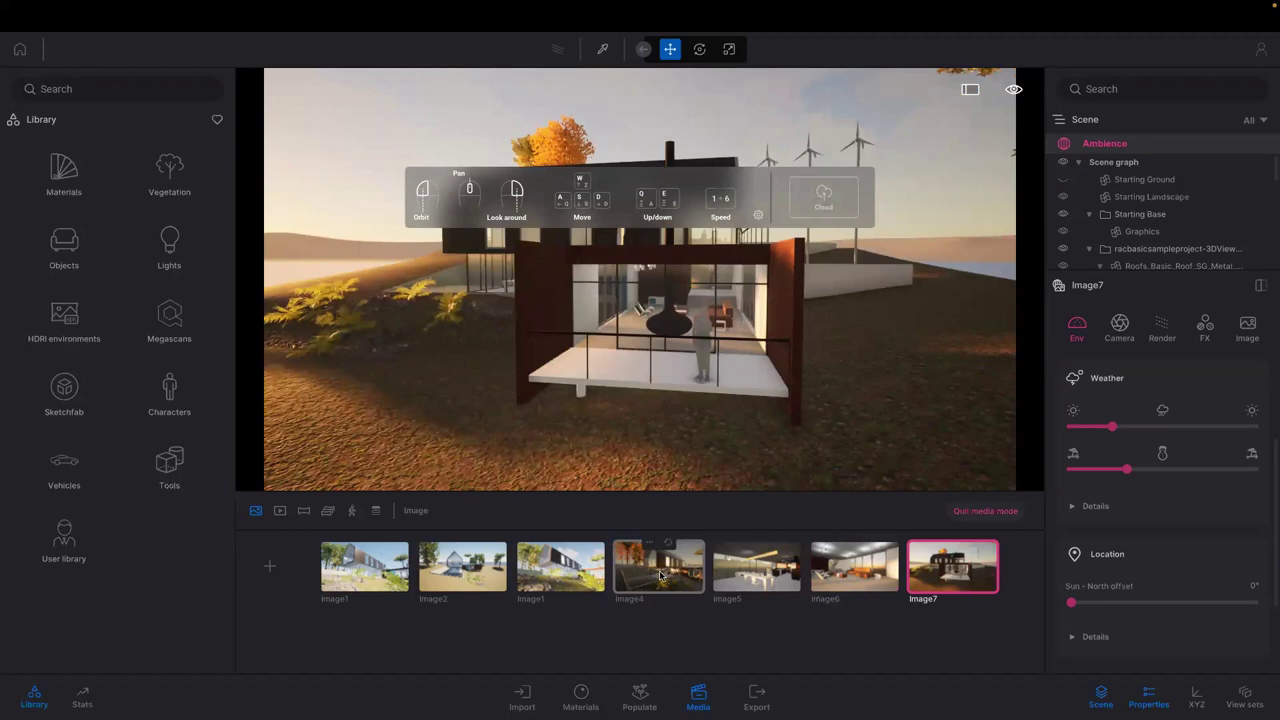
click(660, 574)
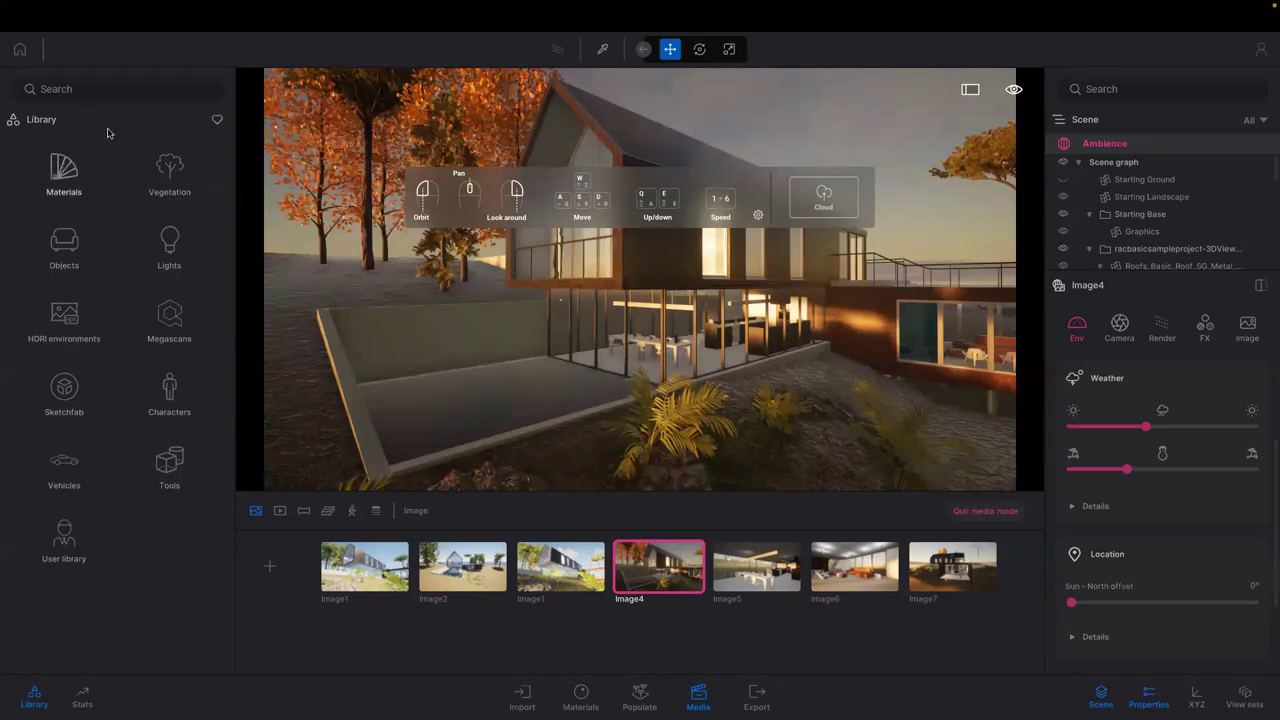
click(62, 241)
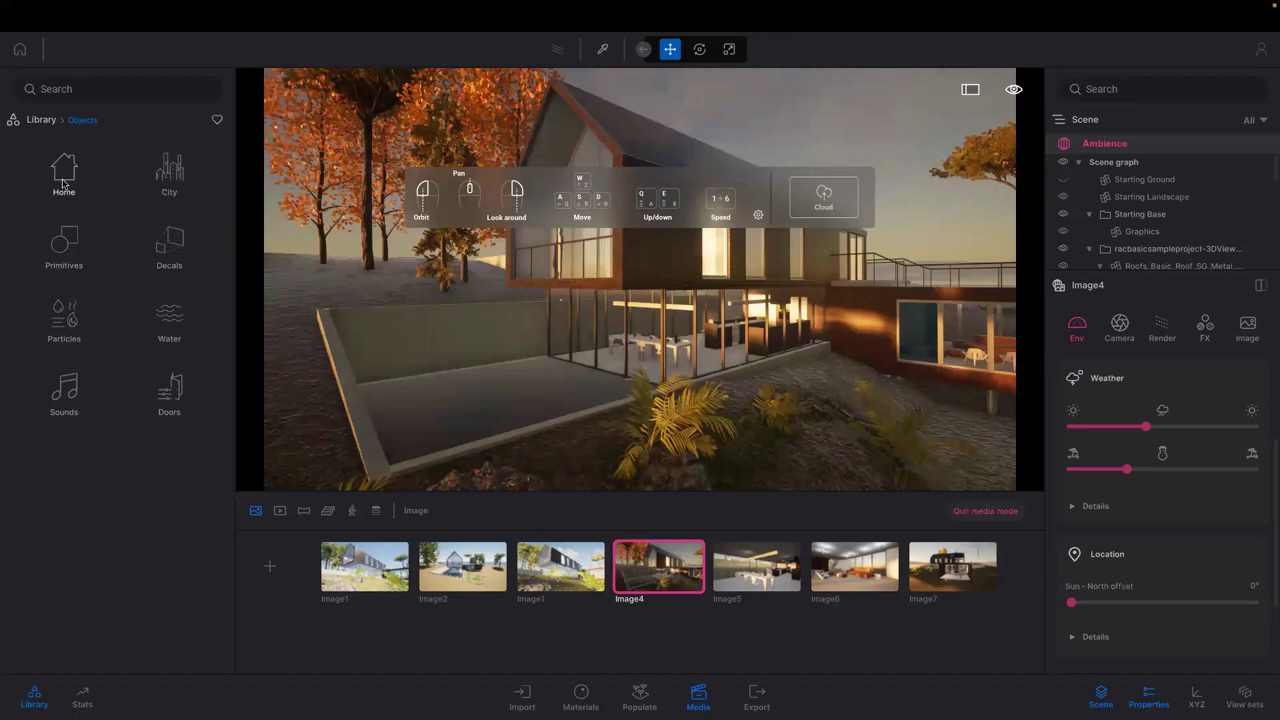
click(63, 178)
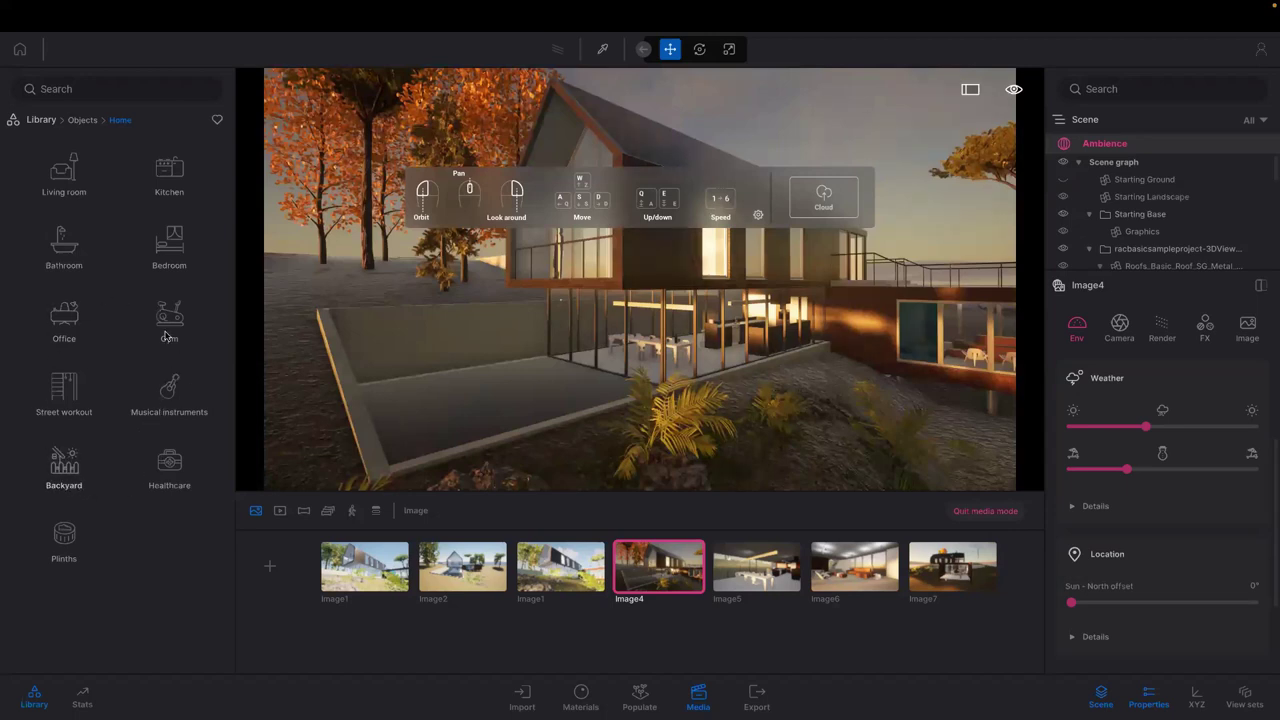
click(60, 465)
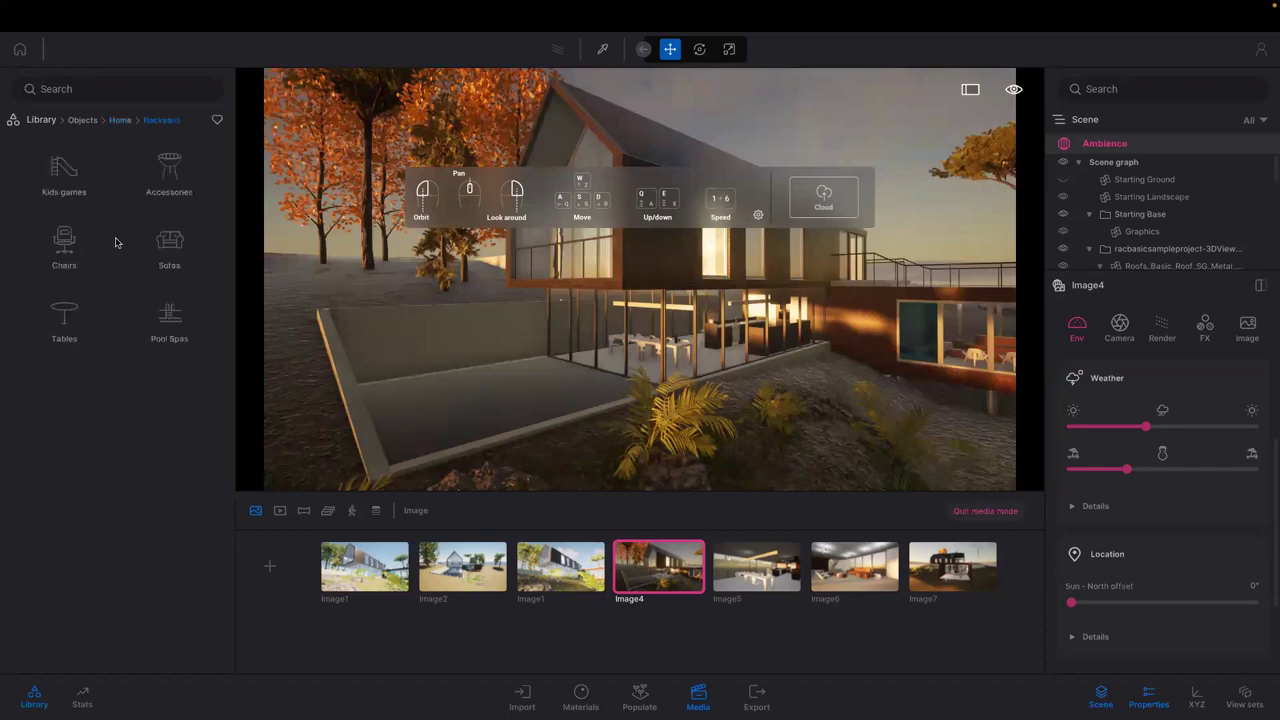
click(167, 172)
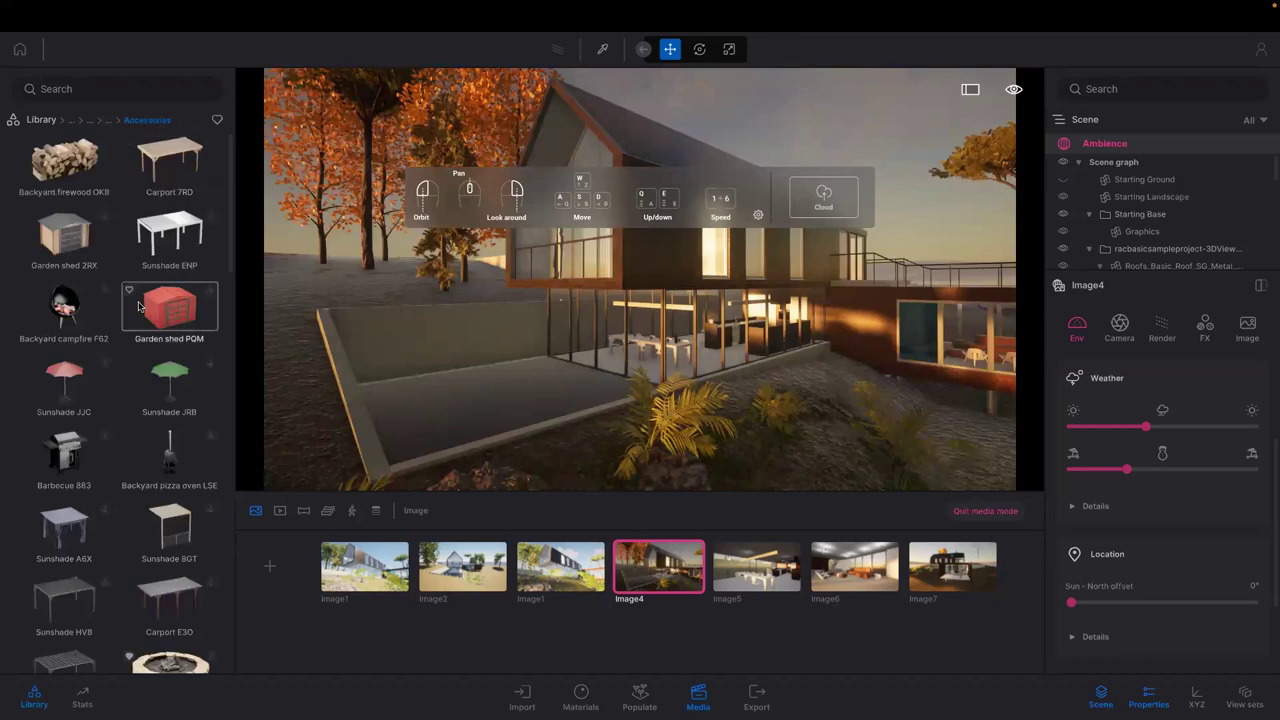
scroll(137, 303, down, 2)
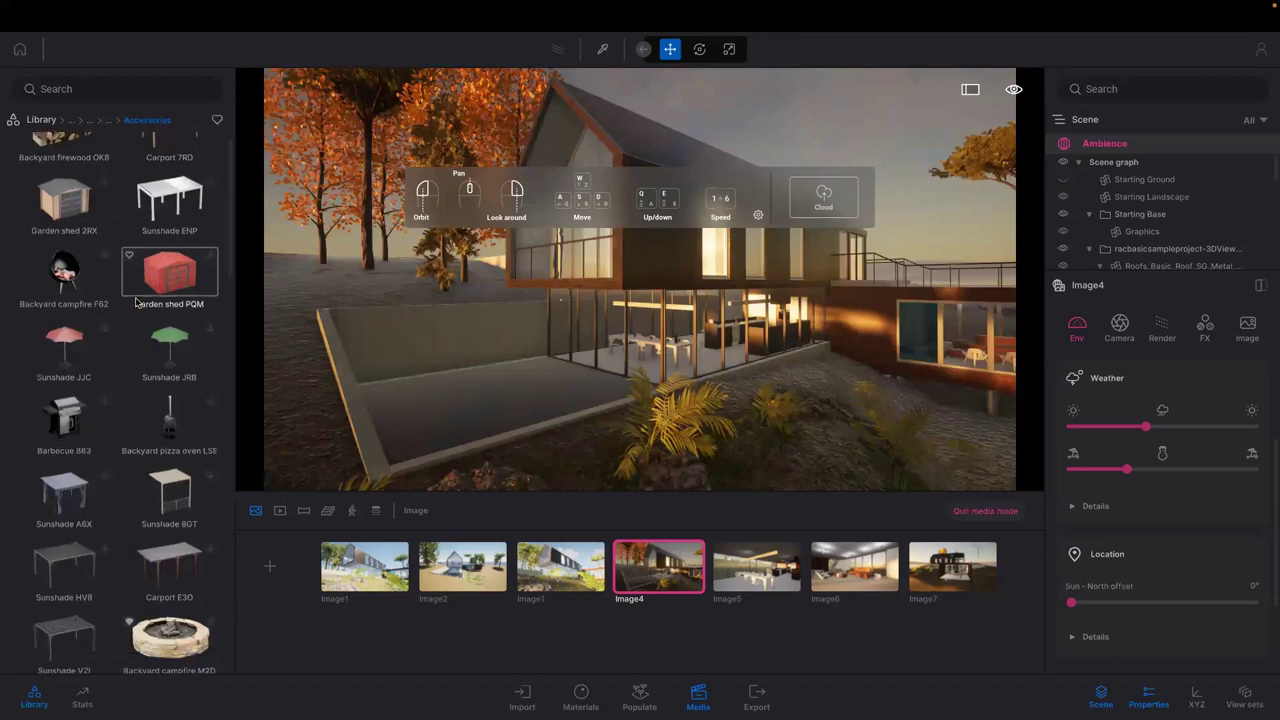
scroll(137, 303, down, 2)
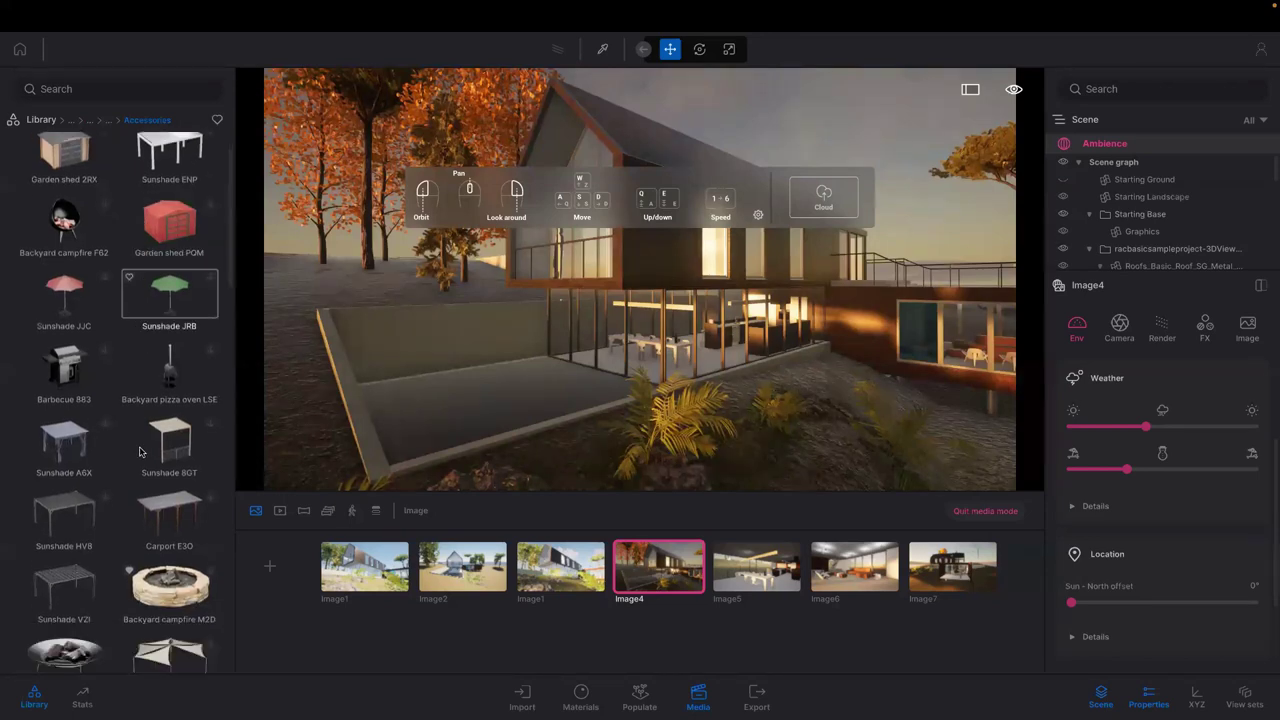
scroll(145, 460, down, 2)
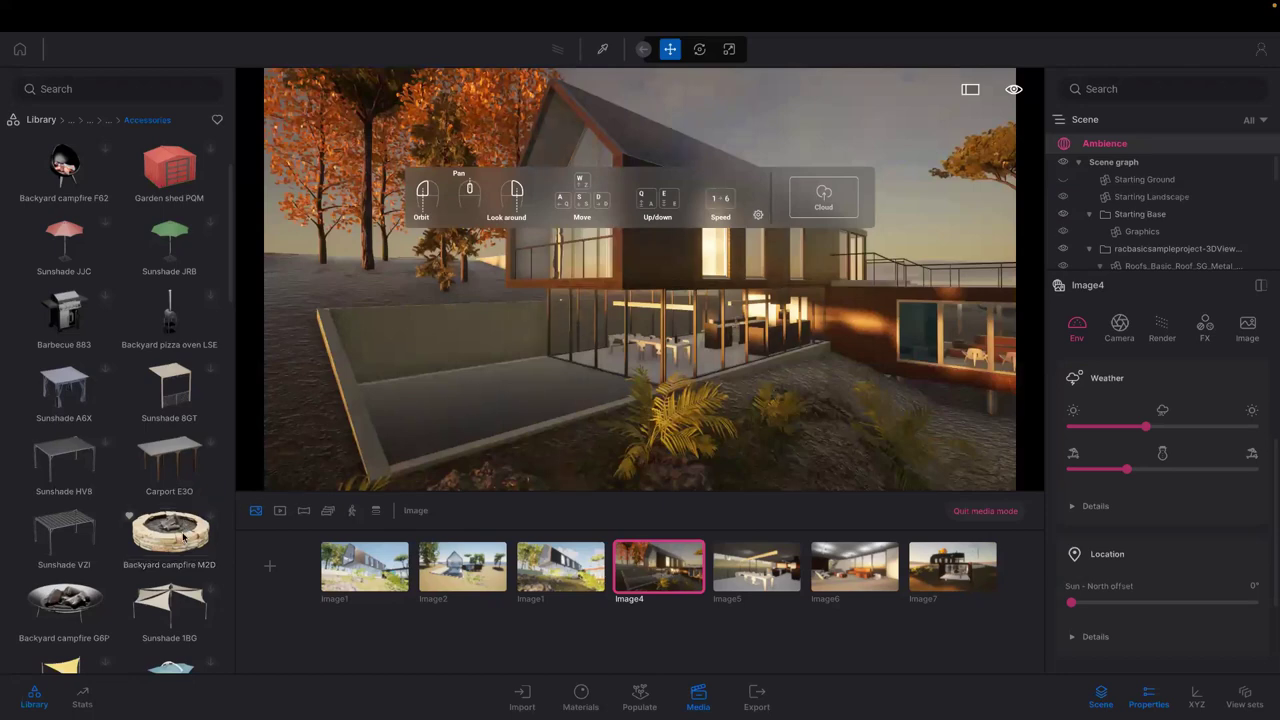
Try to download Backyard campfire M2D, and sign in to the user account for access to library assets
drag(184, 538, 215, 522)
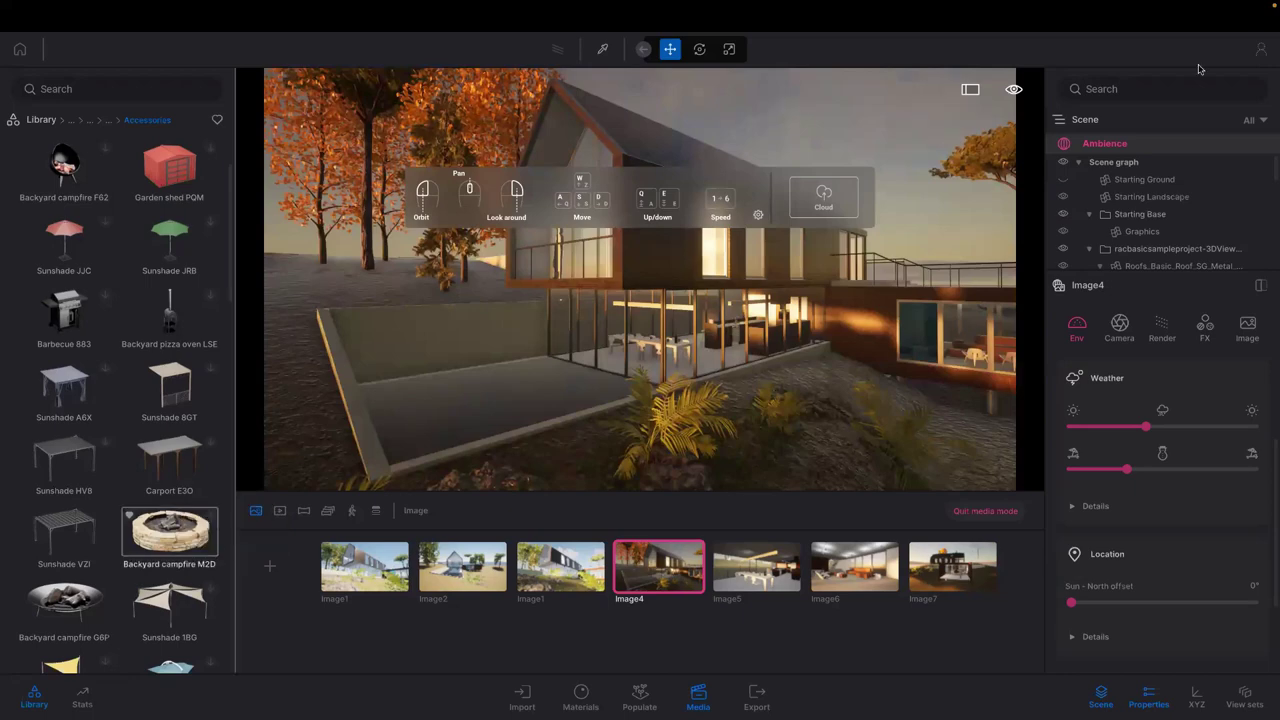
click(1257, 59)
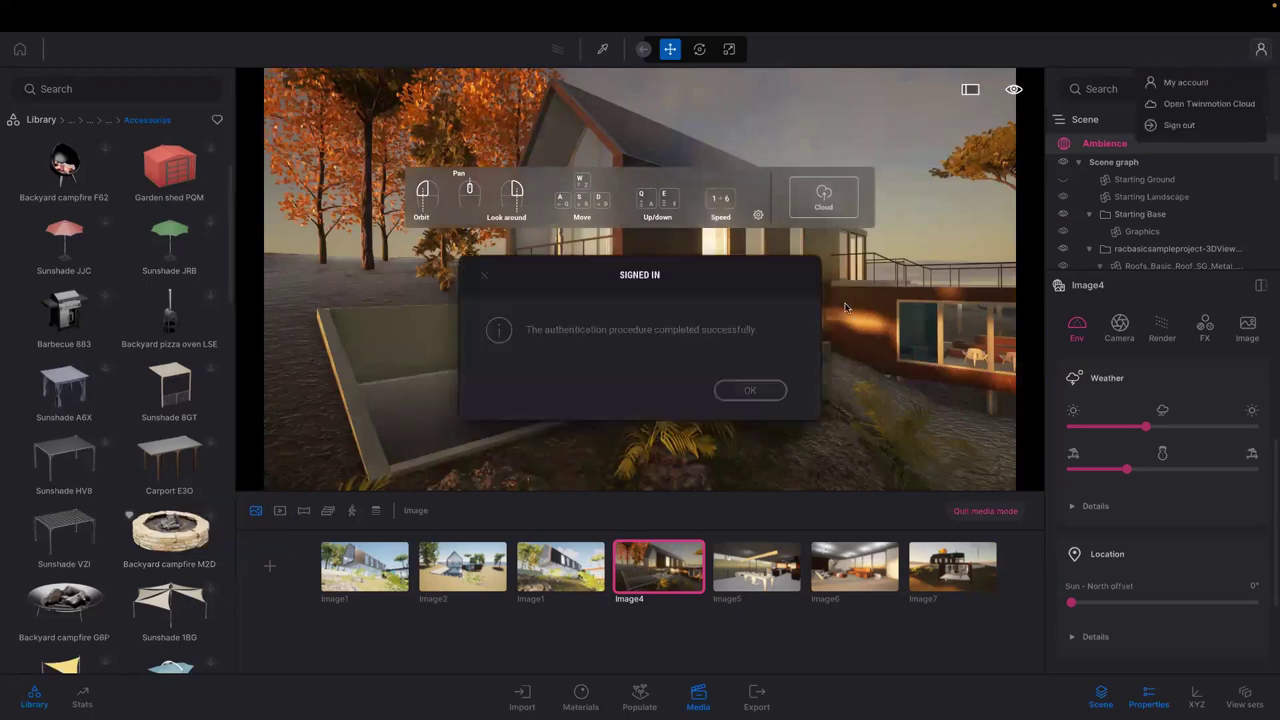
click(742, 393)
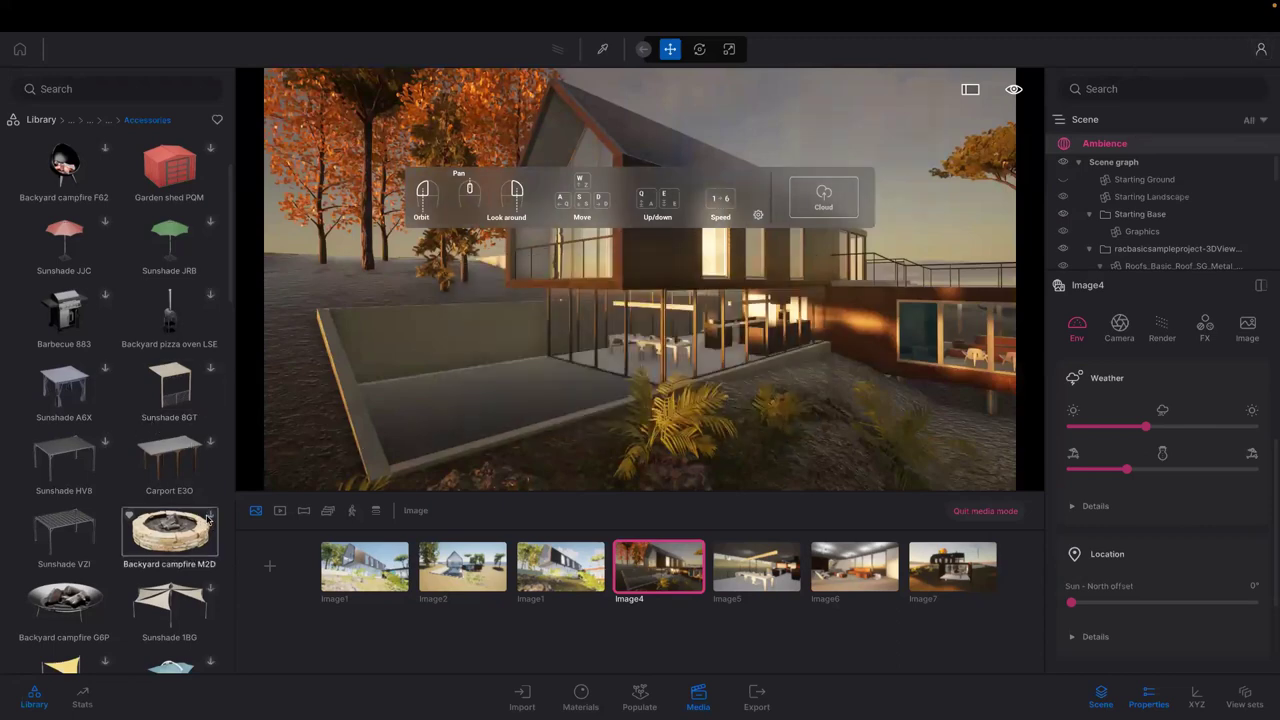
Download Backyard campfire M2D, place it on the walled patio beside the house, and scale it up slightly
click(211, 518)
click(488, 391)
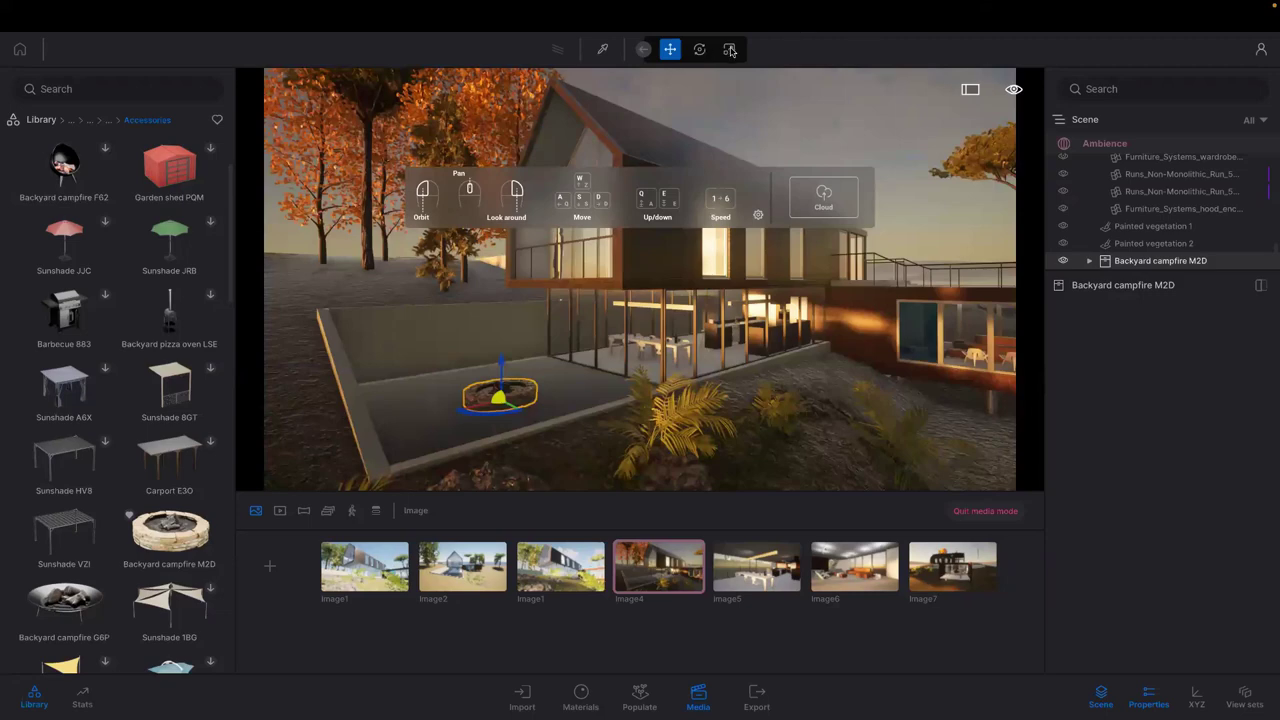
key(r)
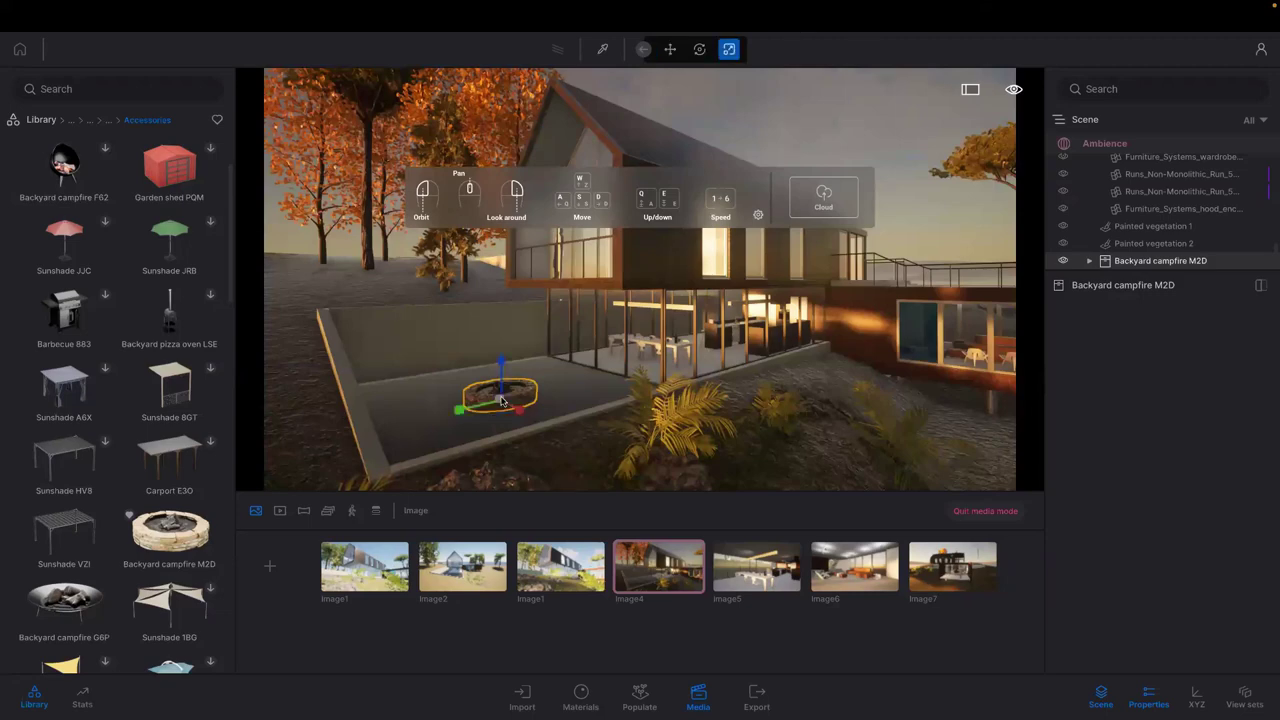
drag(501, 397, 505, 385)
click(690, 52)
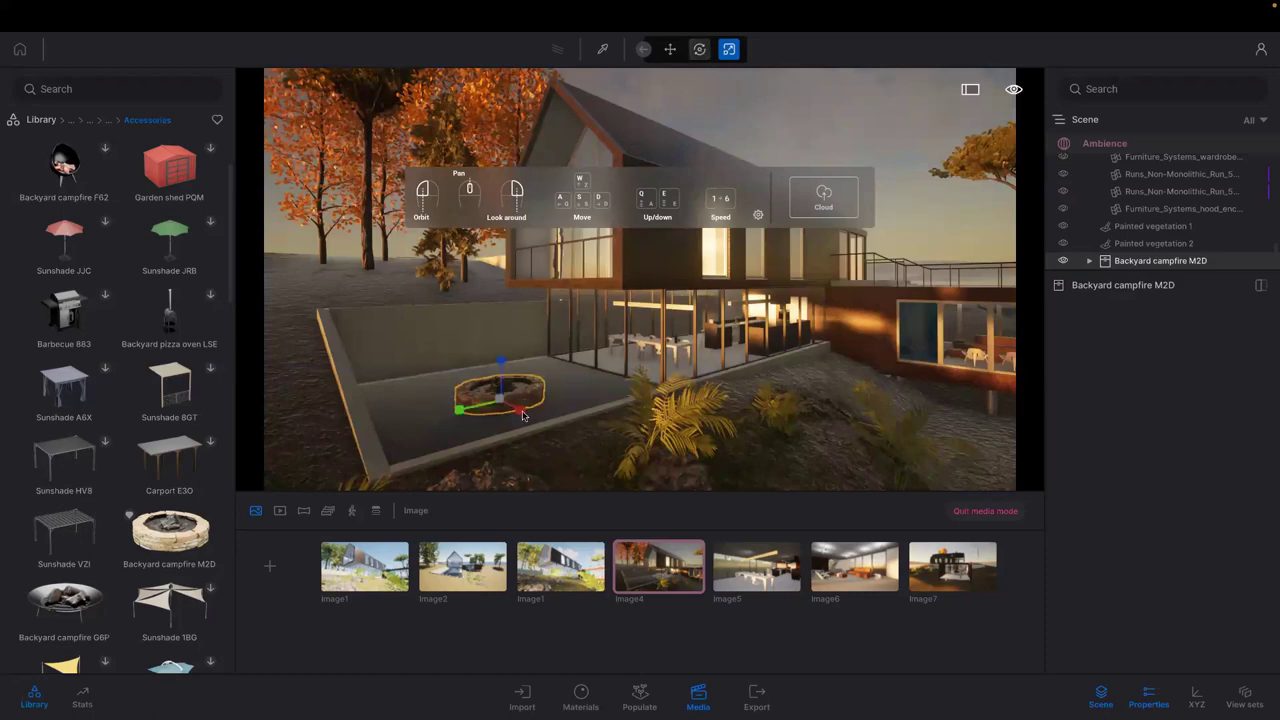
key(e)
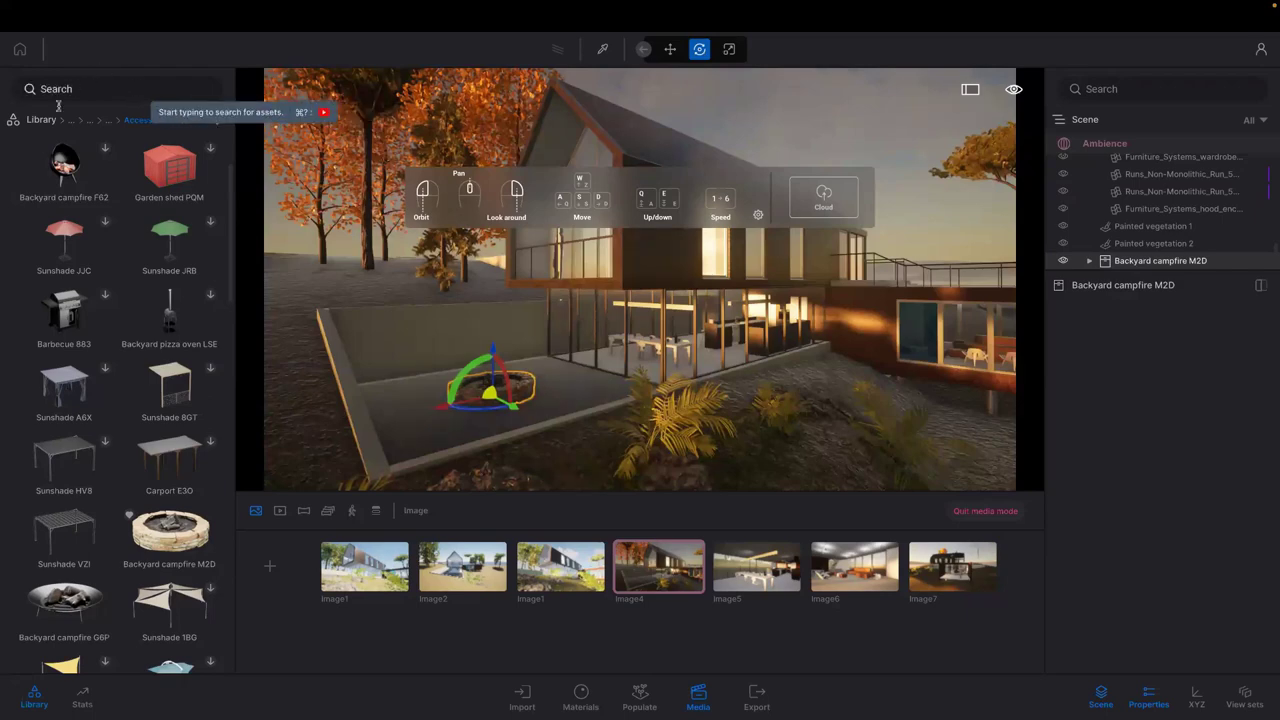
Search the asset library for Fire and place the Small fire effect inside the patio campfire
click(44, 120)
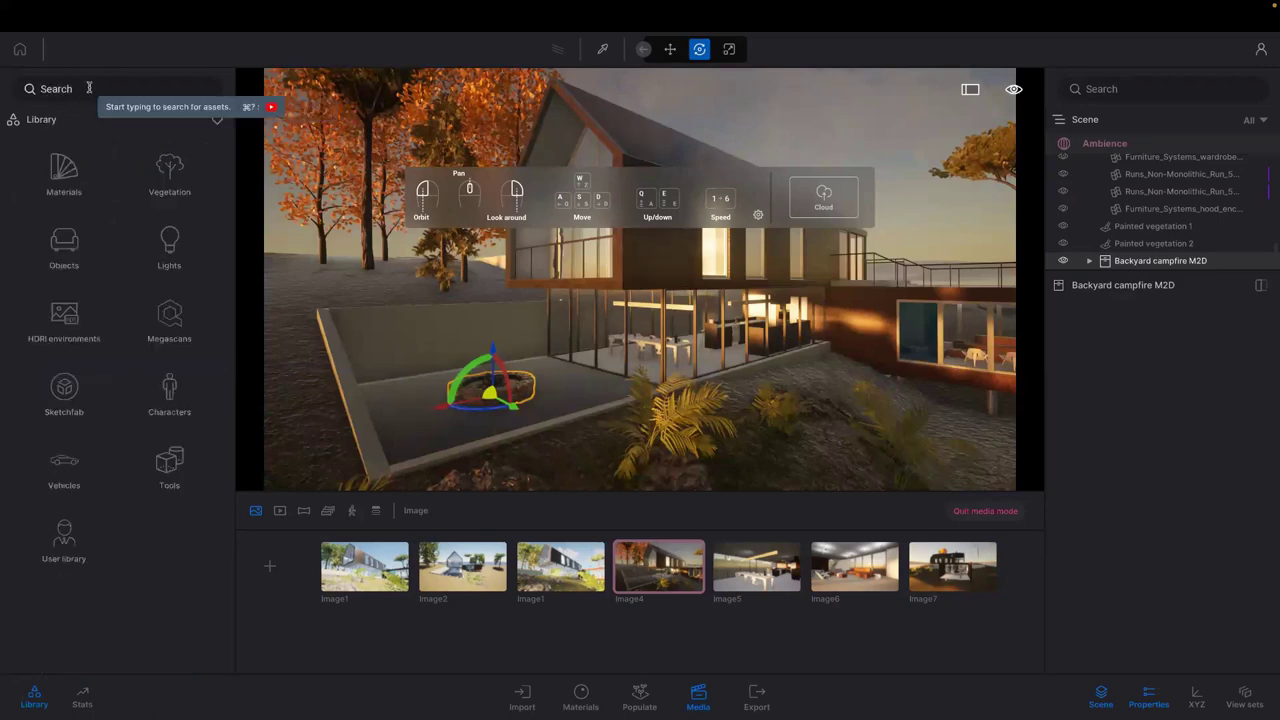
click(89, 88)
text(fir)
text(e)
key(Return)
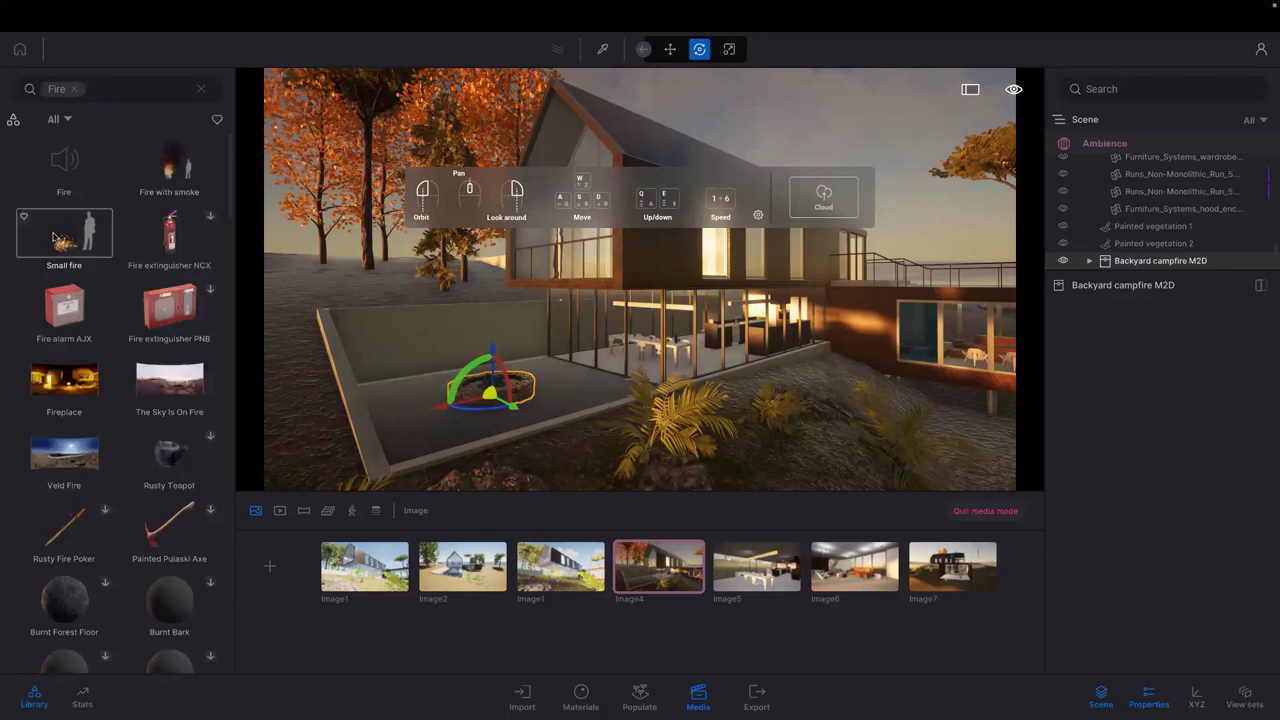
drag(53, 236, 468, 364)
click(494, 384)
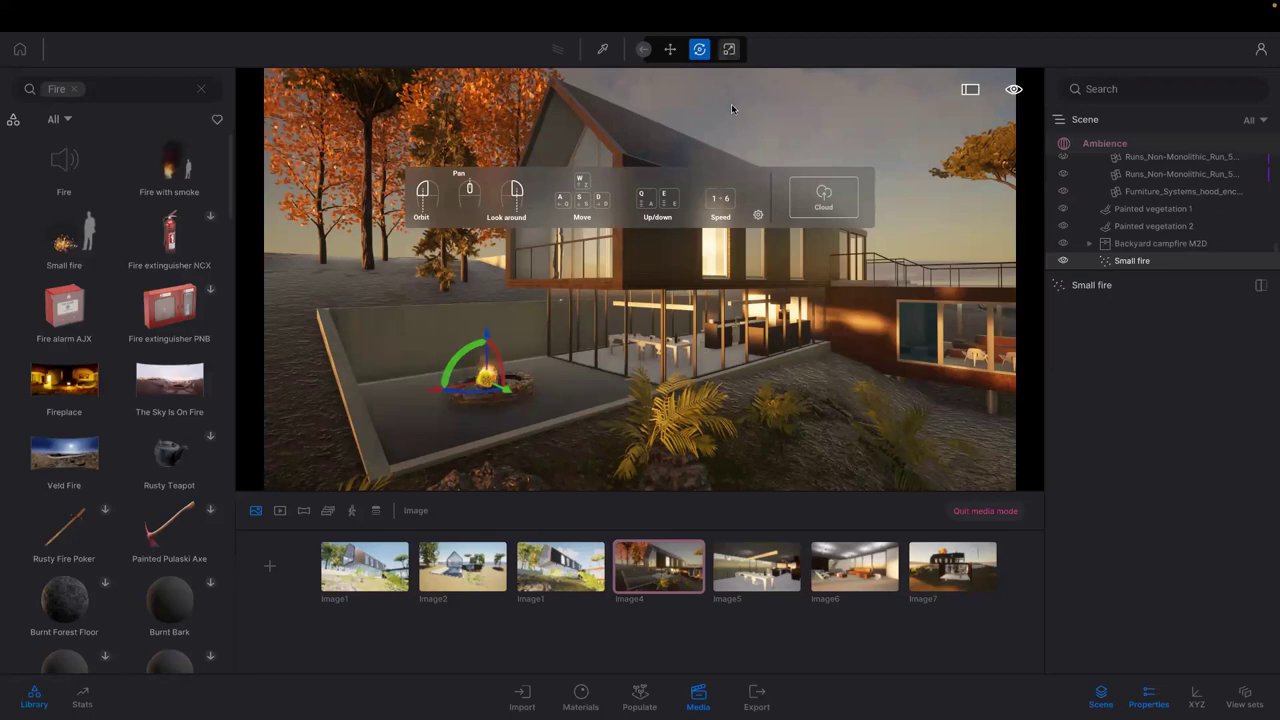
Scale up the small fire so its flames fill the campfire ring
key(space)
drag(488, 384, 476, 346)
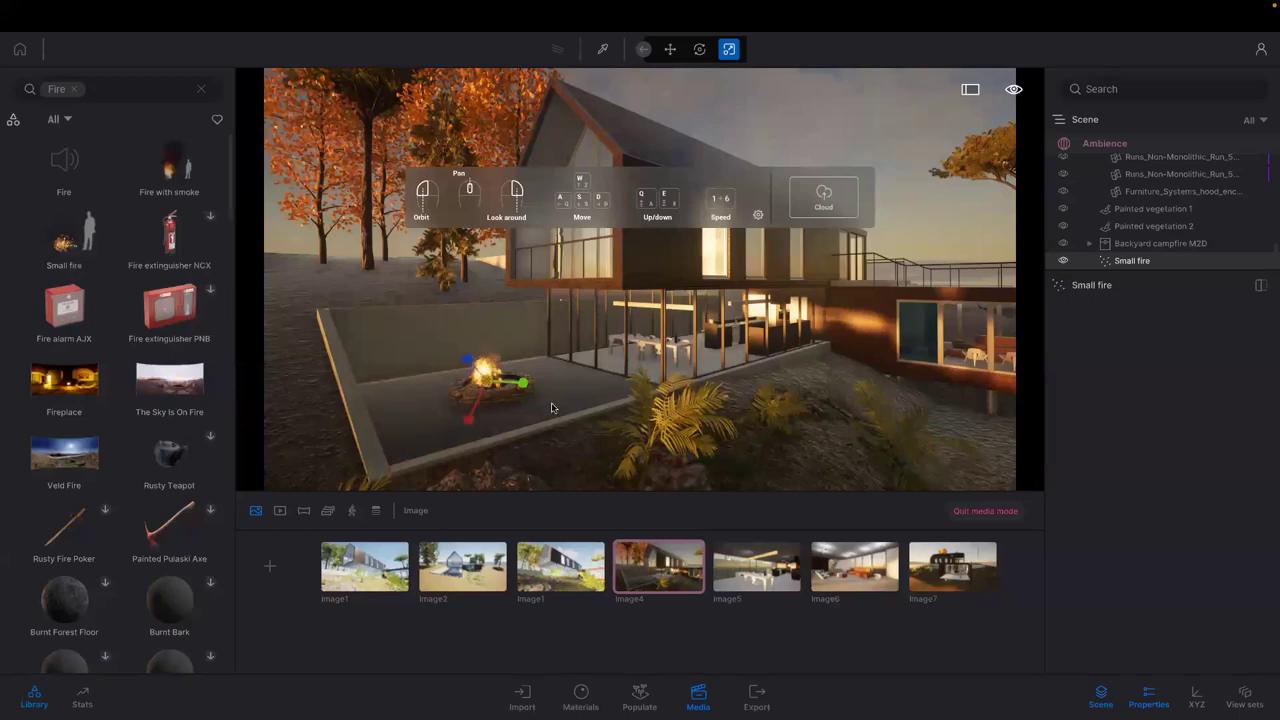
click(699, 49)
Find Backyard chair U25 among the home backyard chairs and place it on the patio beside the campfire
click(75, 90)
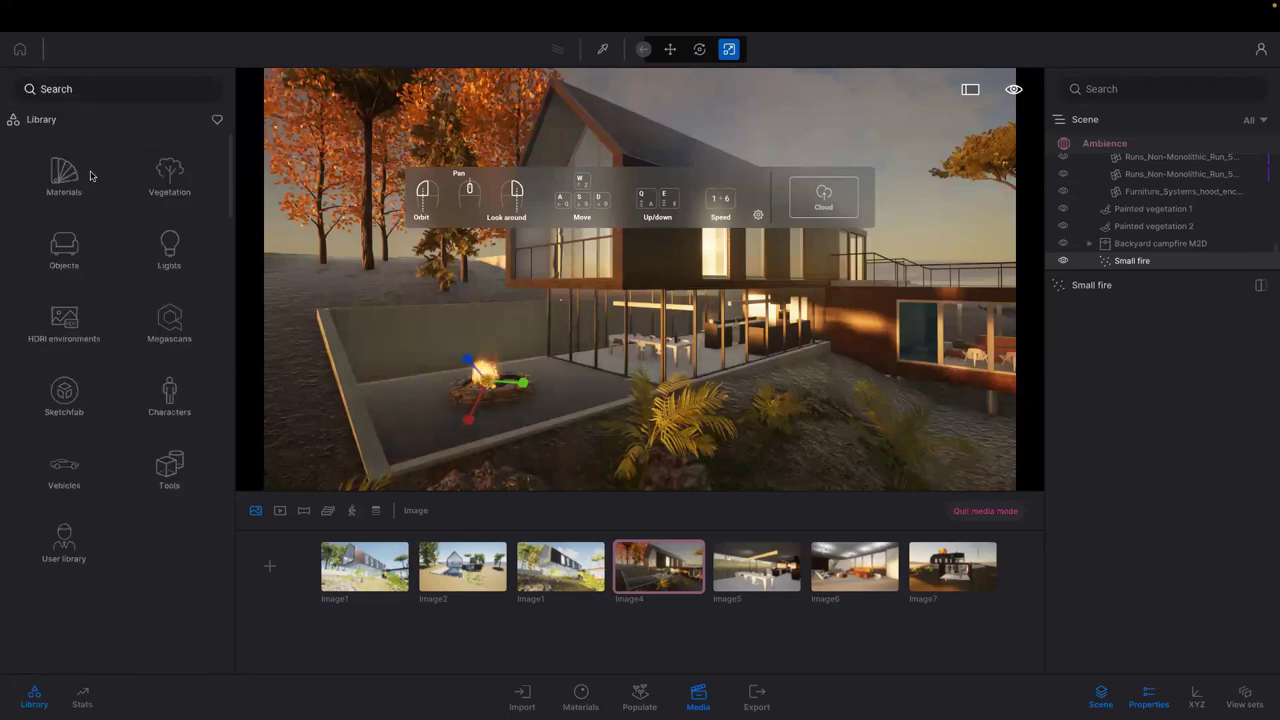
click(57, 248)
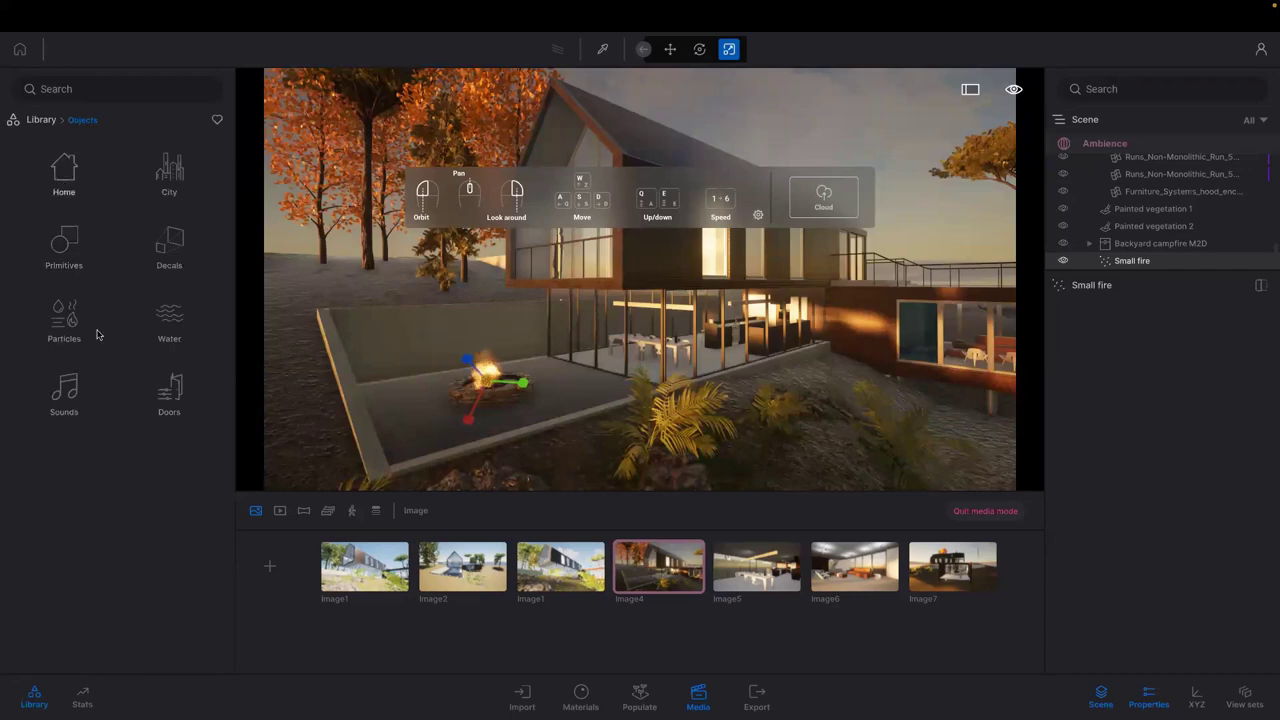
click(63, 183)
click(60, 465)
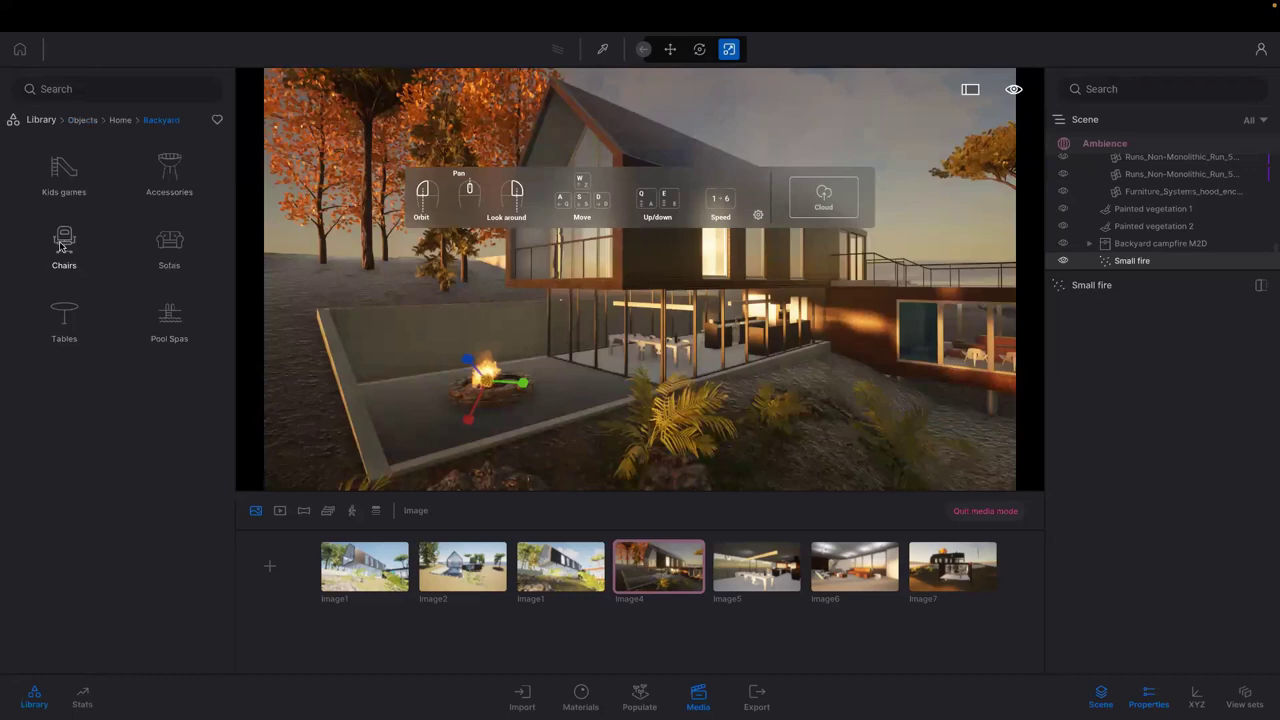
click(60, 247)
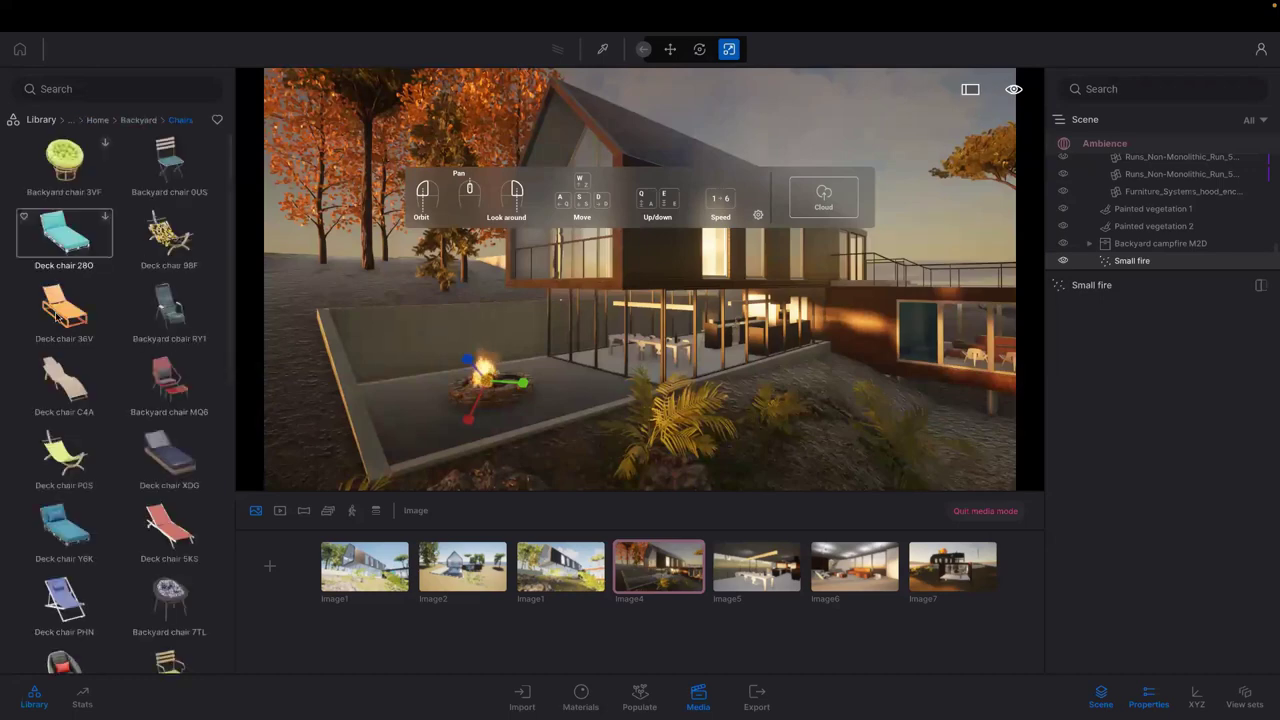
scroll(92, 321, down, 1)
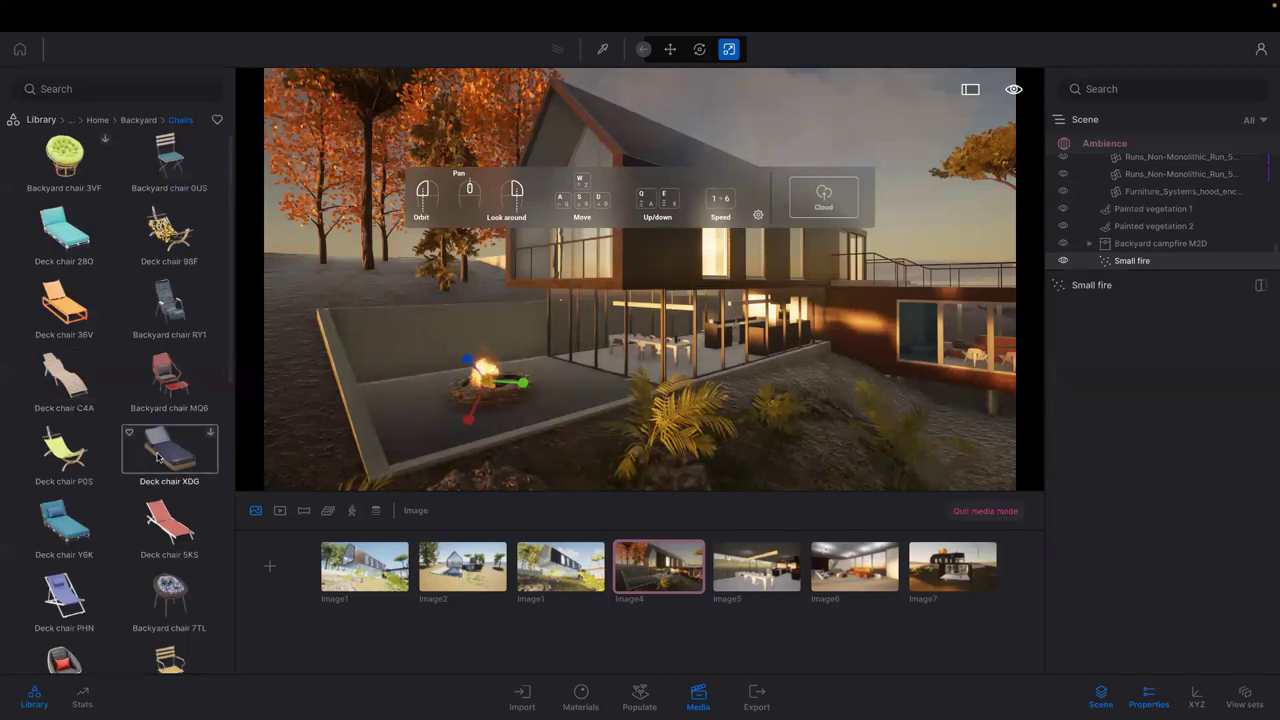
scroll(150, 445, down, 1)
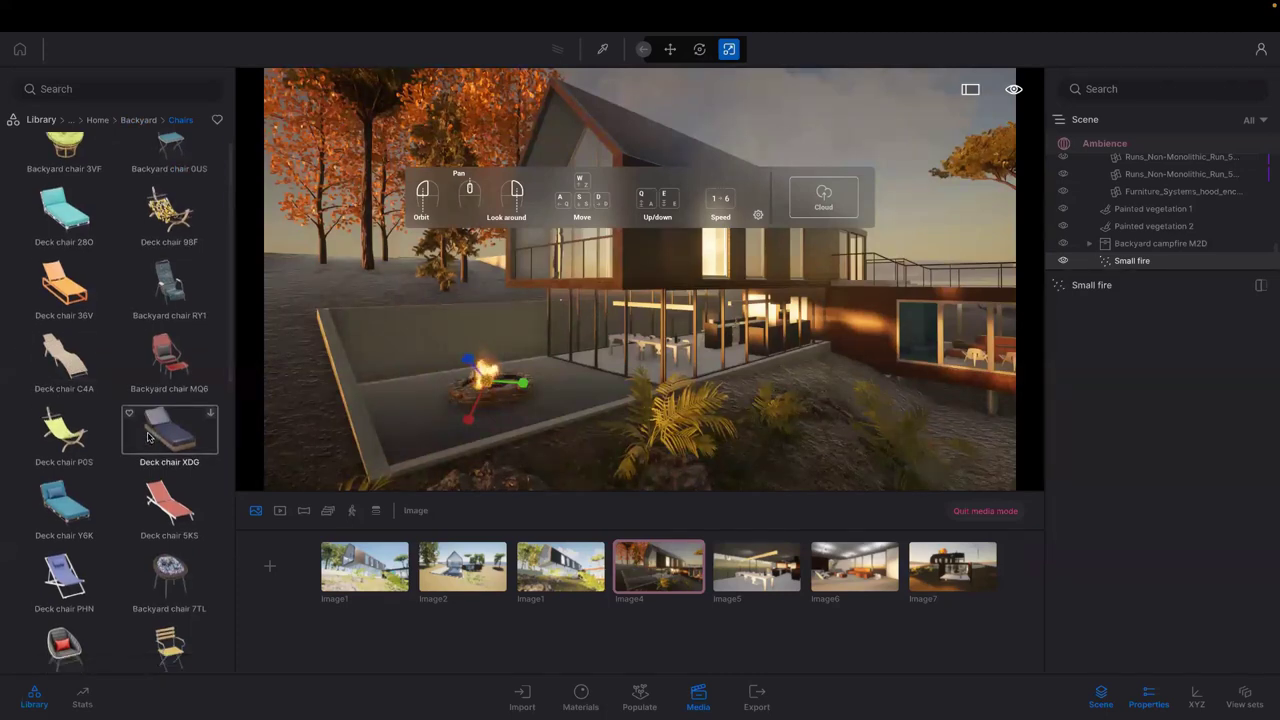
scroll(148, 436, down, 1)
scroll(148, 436, down, 2)
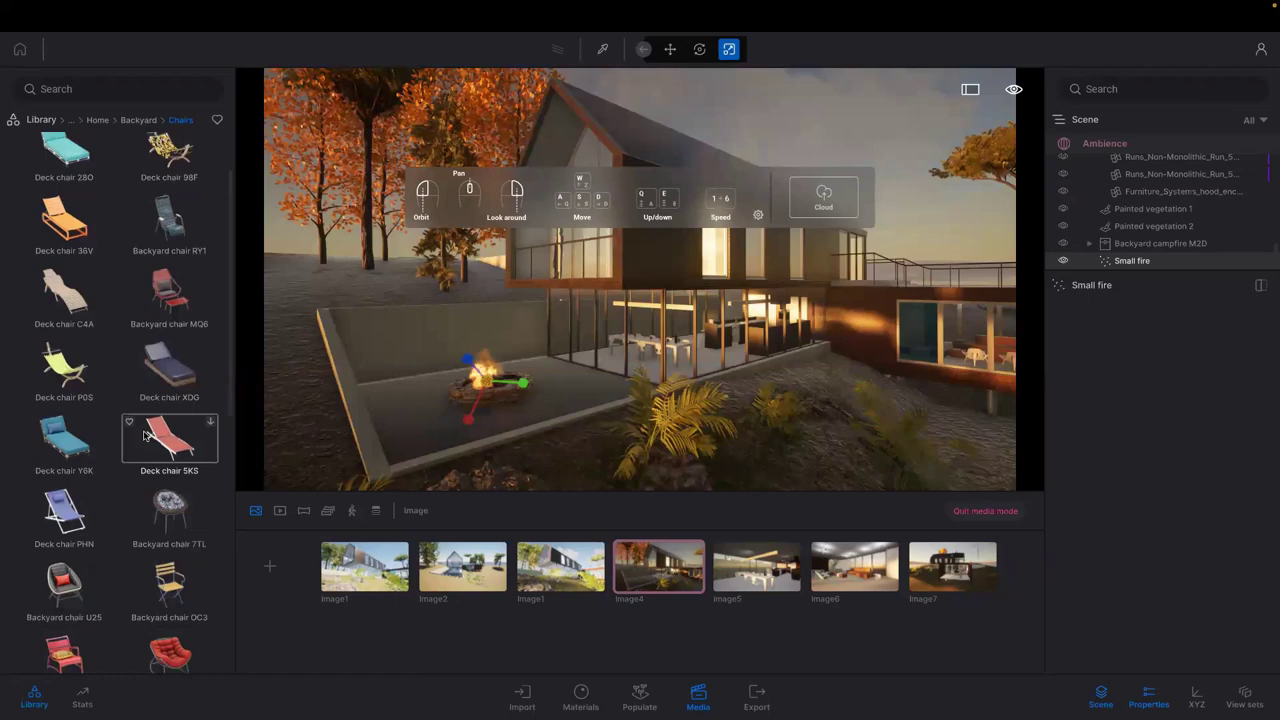
scroll(143, 436, down, 1)
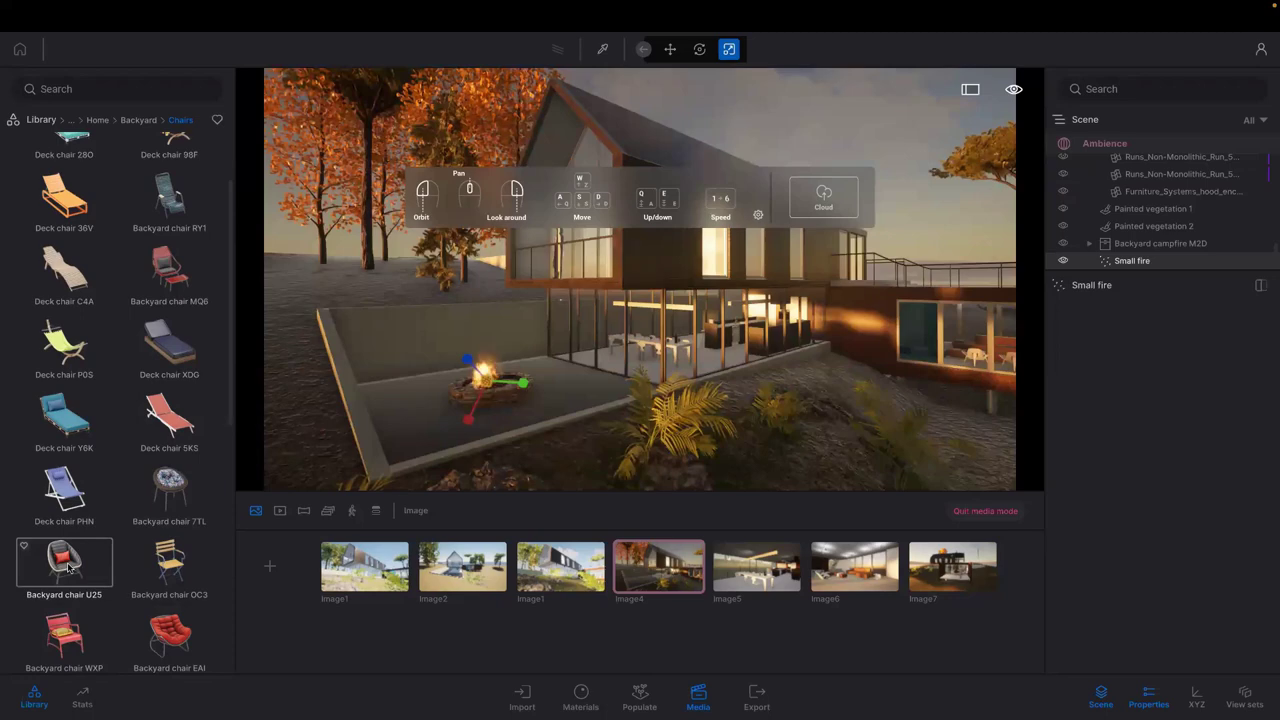
drag(72, 566, 407, 399)
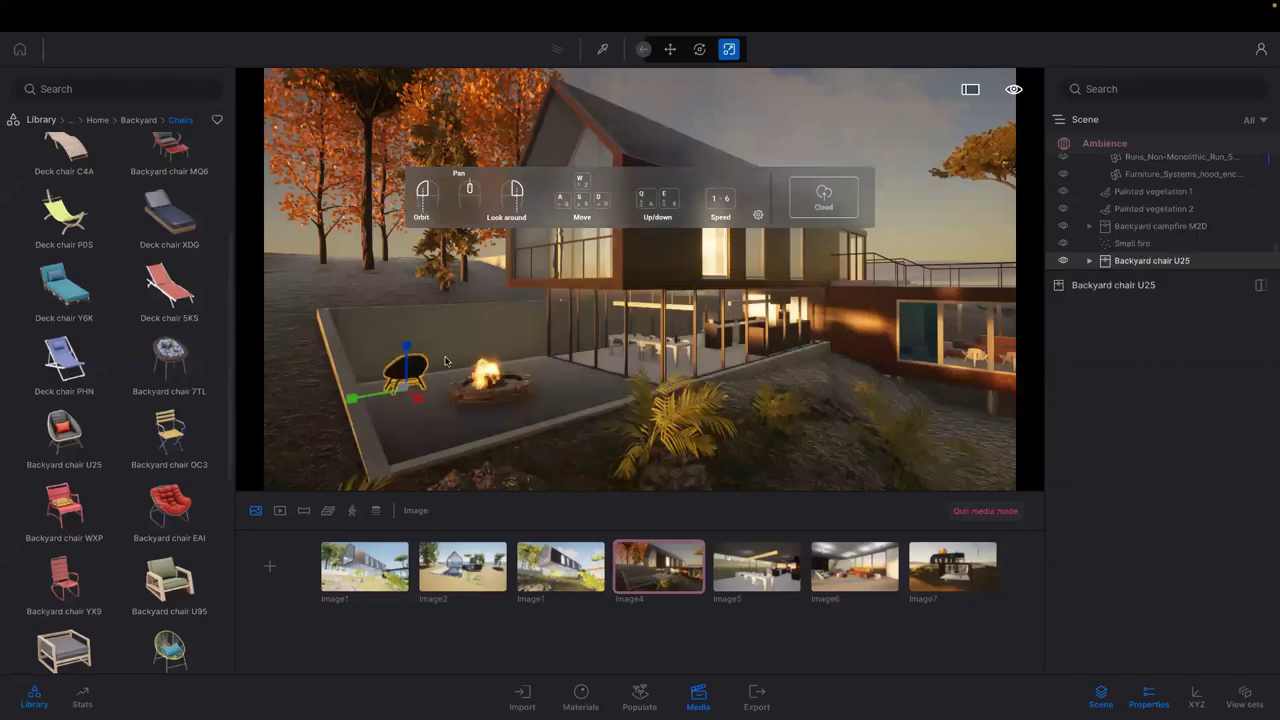
Rotate the backyard chair on the patio to face the campfire
key(space)
drag(383, 406, 408, 377)
click(405, 377)
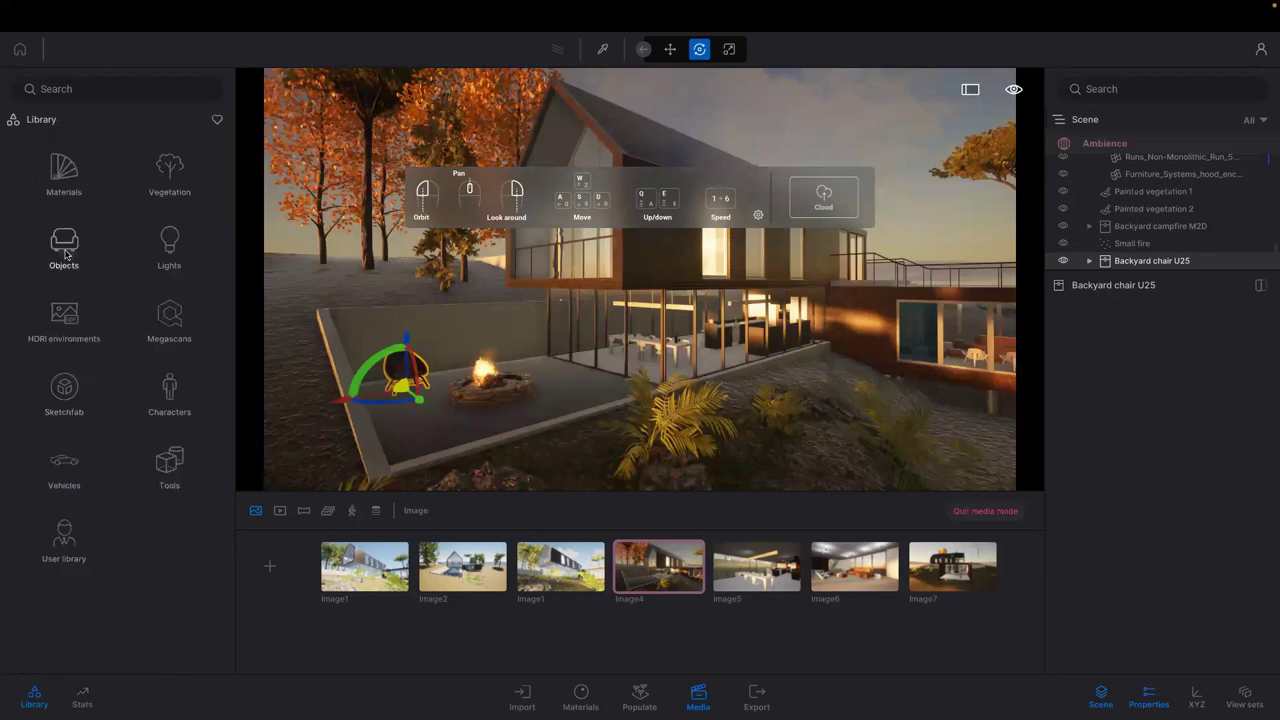
Find the posed human Martin among the casual characters and stand him on the patio between the campfire and the glass wall
click(165, 395)
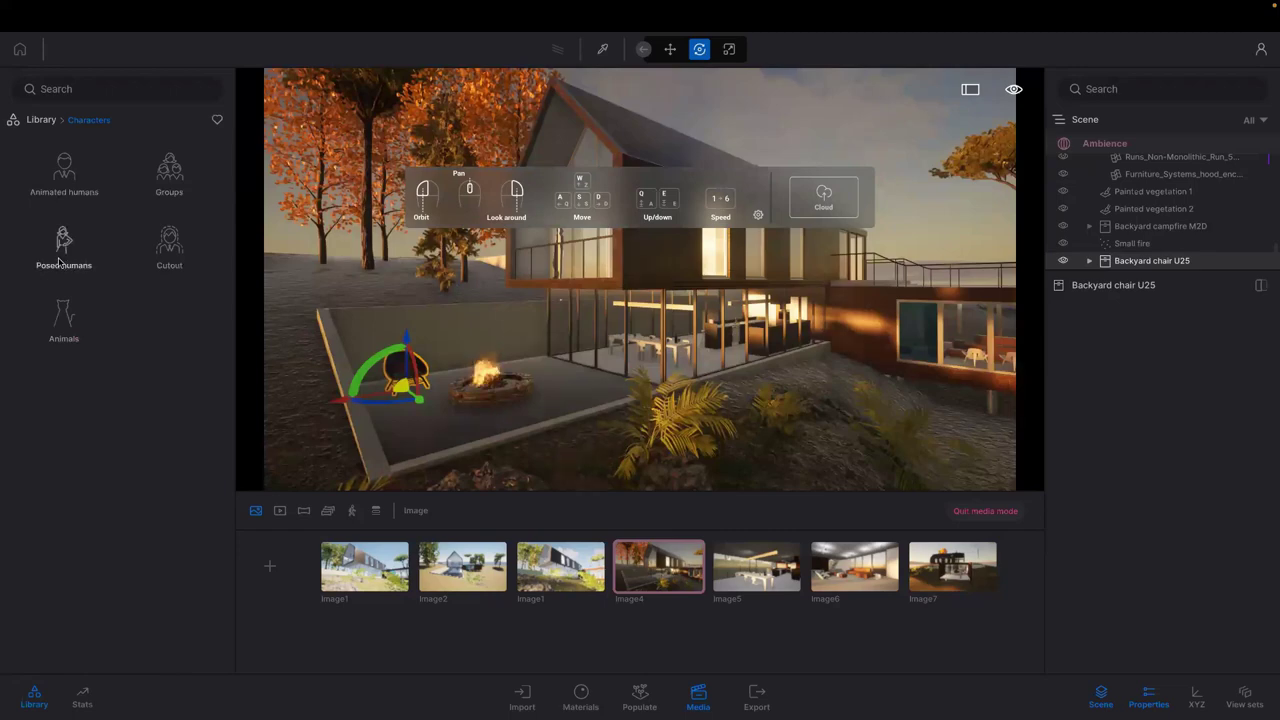
click(73, 183)
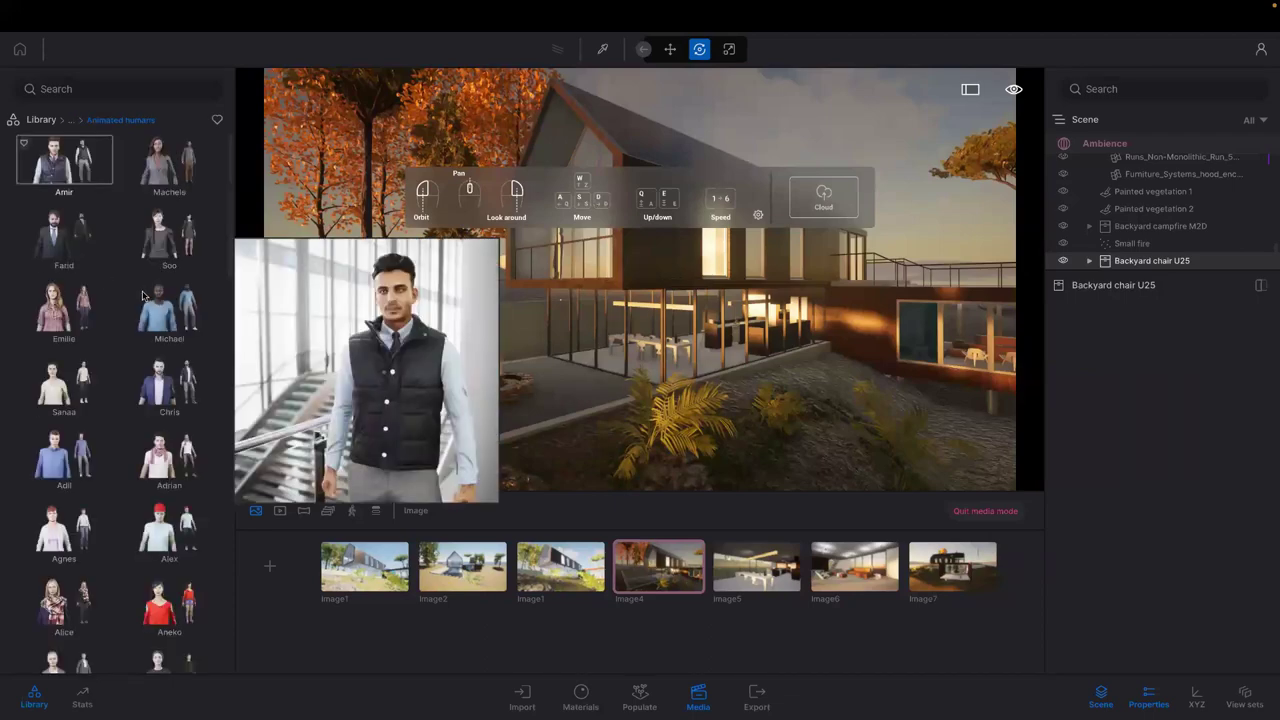
mouse_move(139, 300)
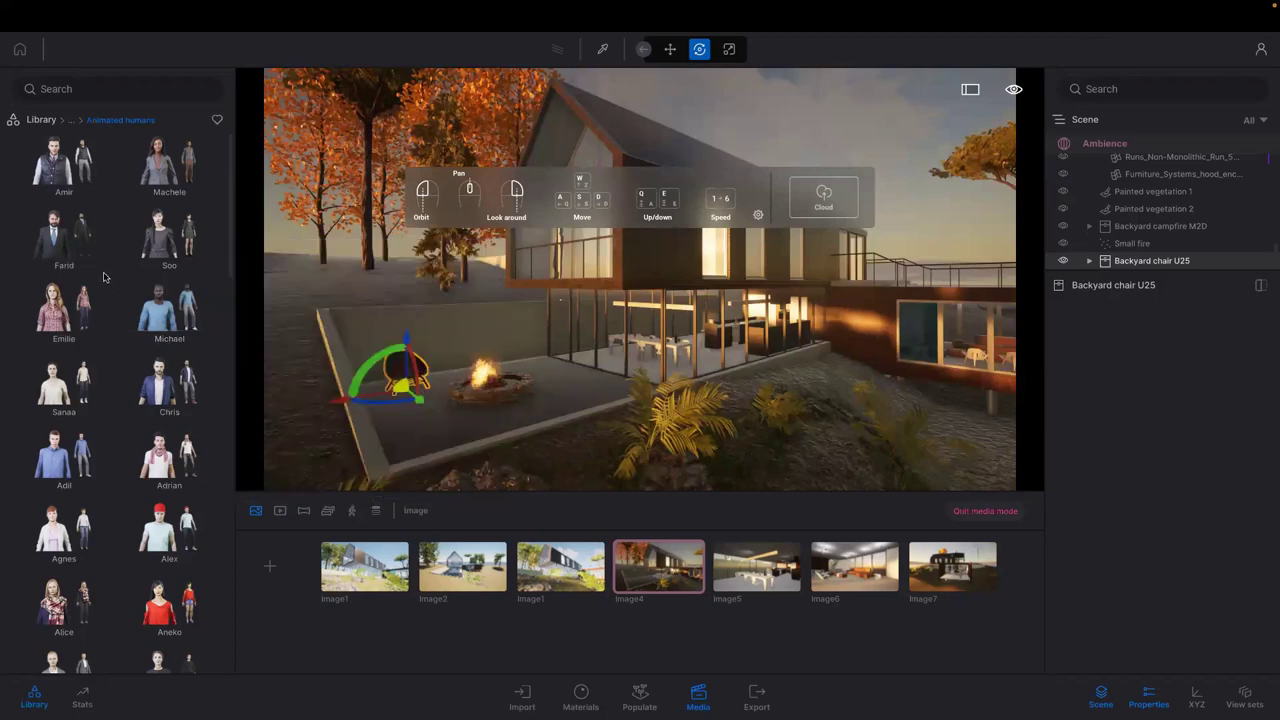
mouse_move(76, 145)
click(71, 124)
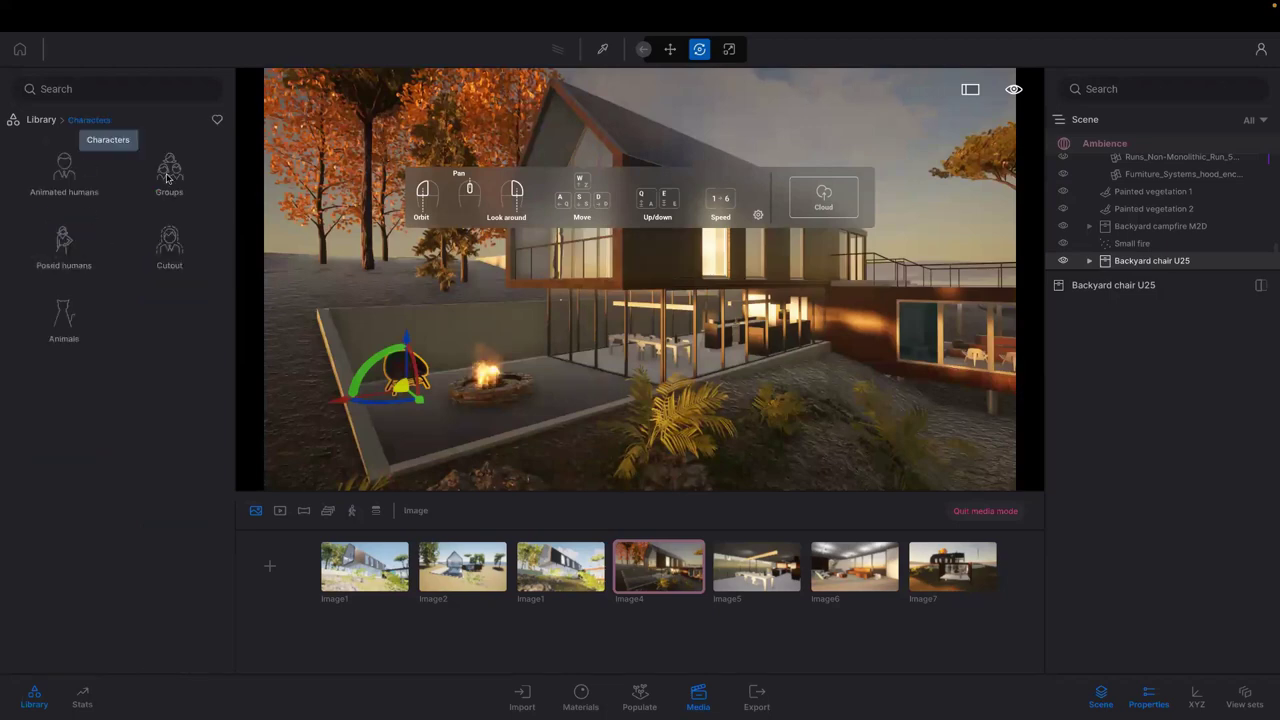
click(66, 243)
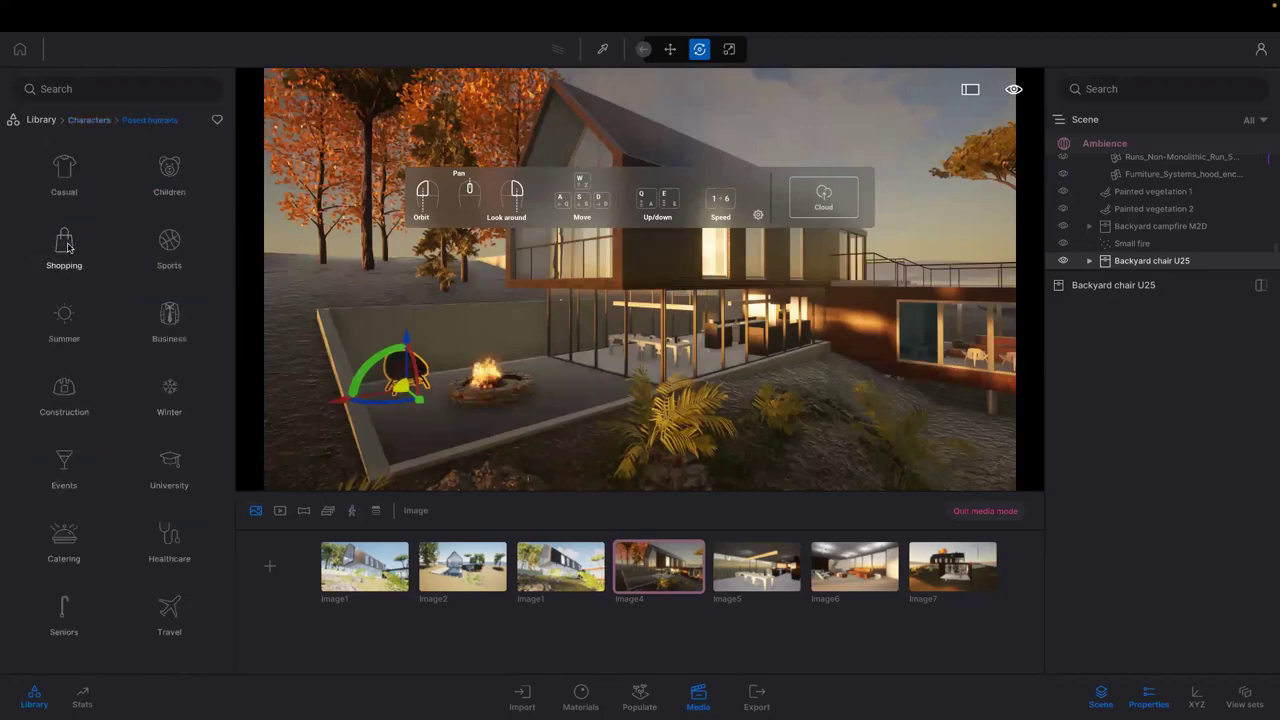
click(67, 177)
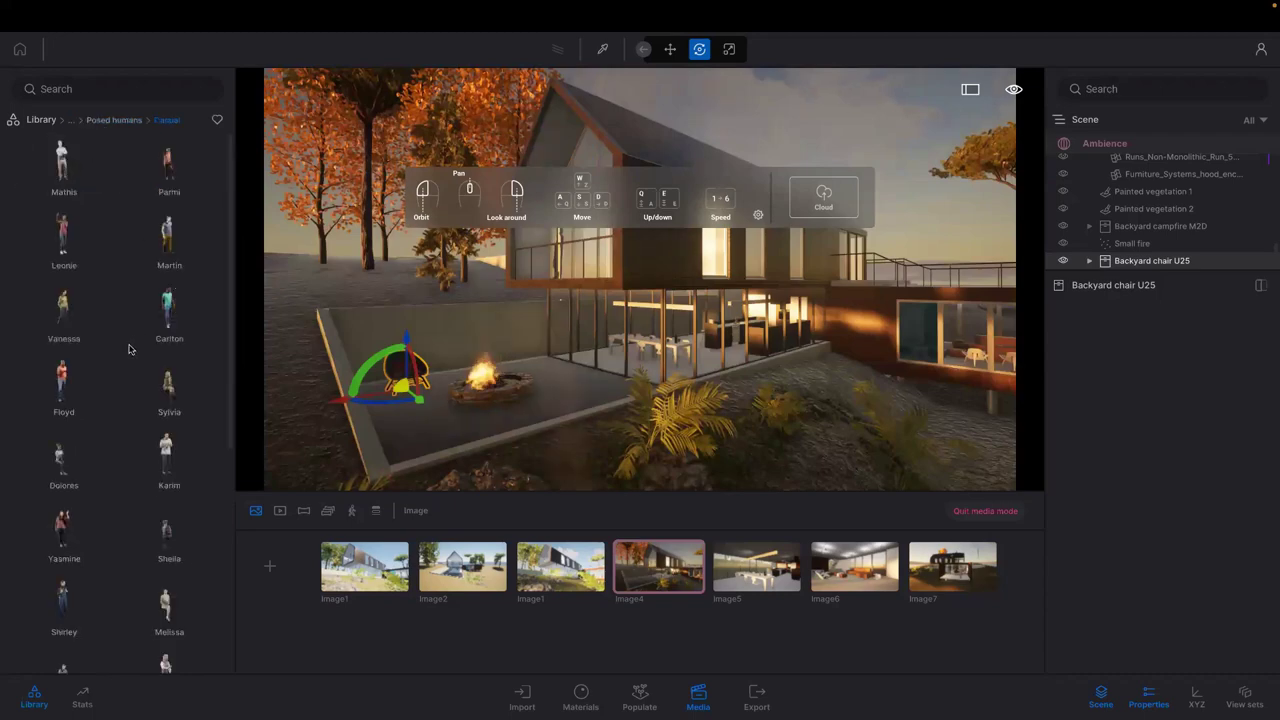
scroll(134, 338, down, 1)
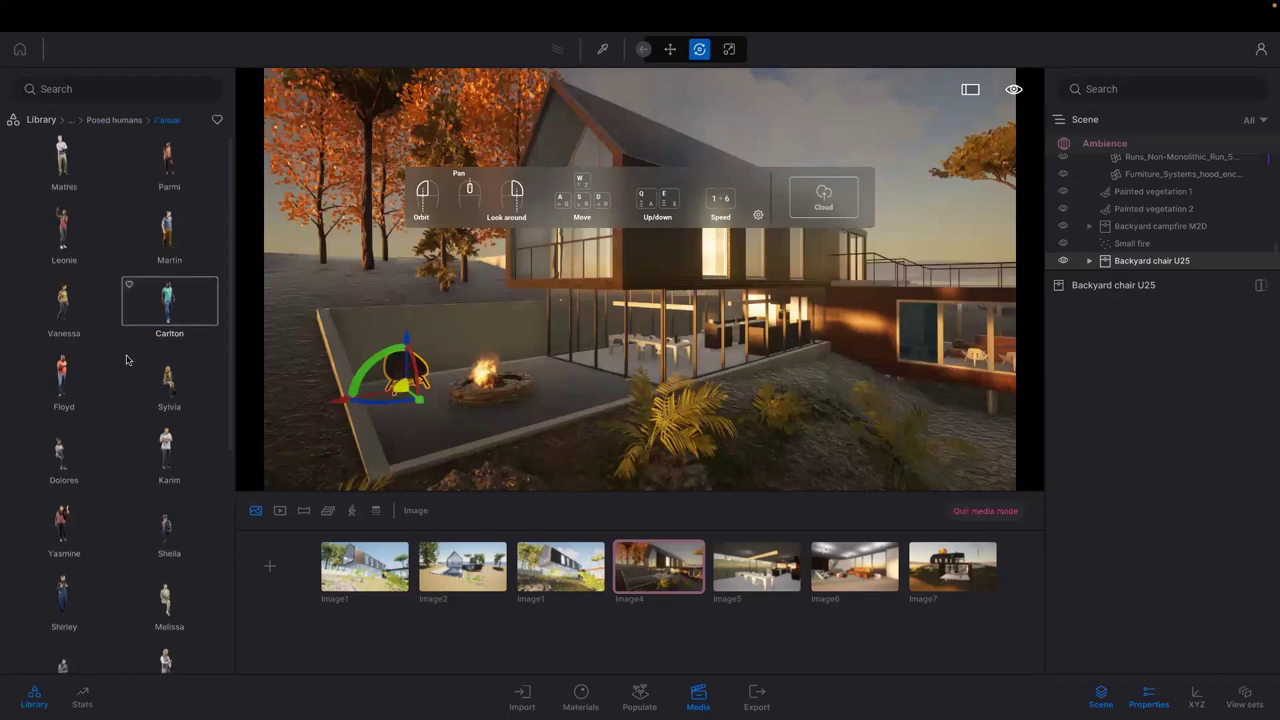
scroll(170, 240, down, 1)
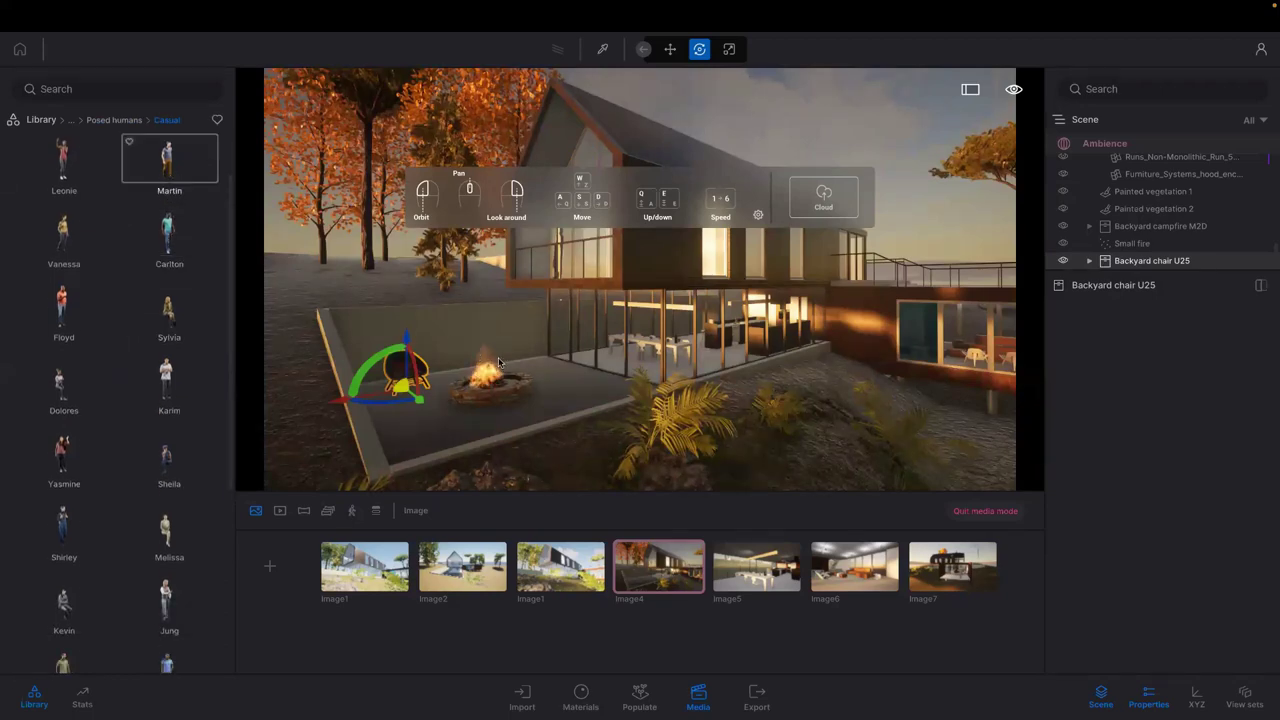
click(555, 362)
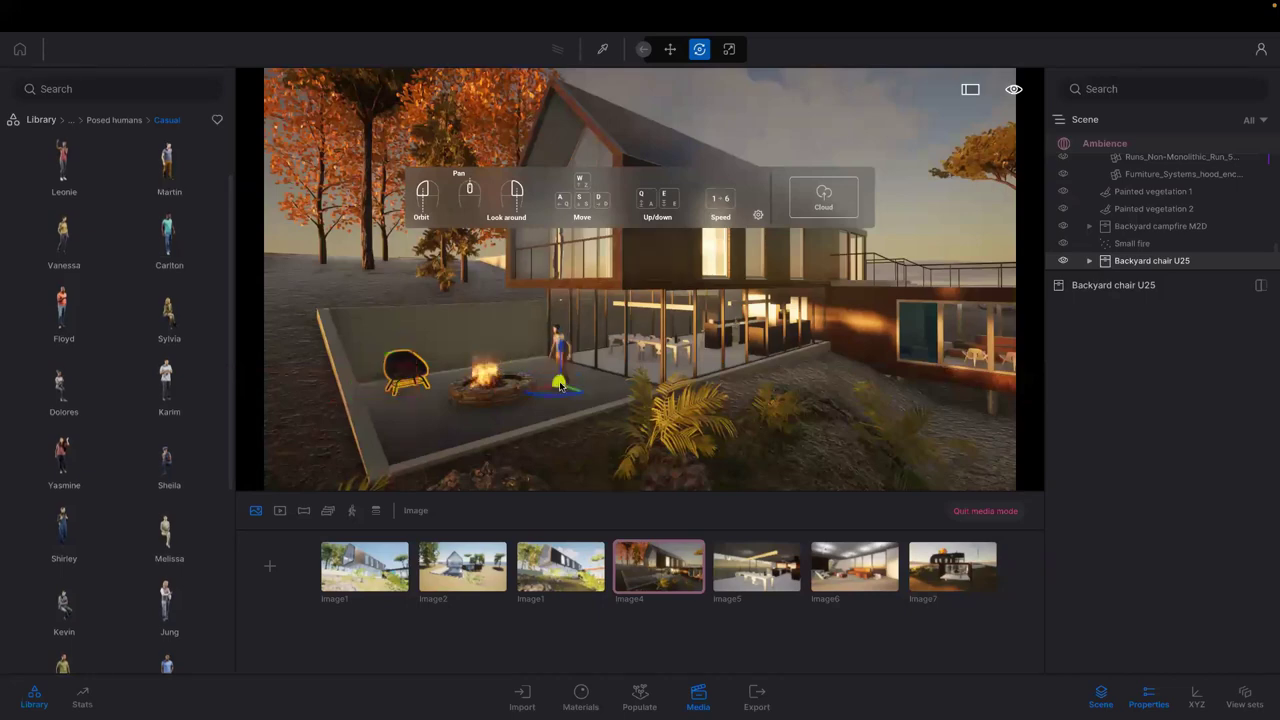
click(560, 386)
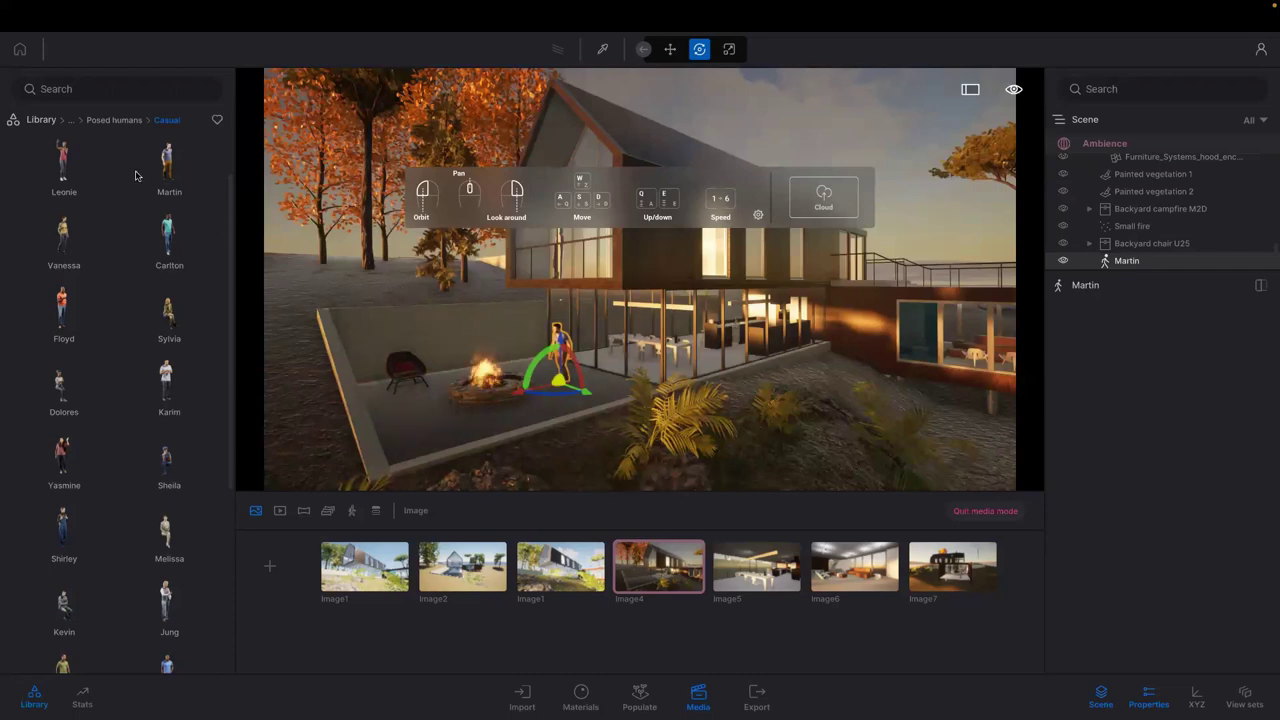
Search the asset library for Halloween and look through the results for decorations
click(41, 119)
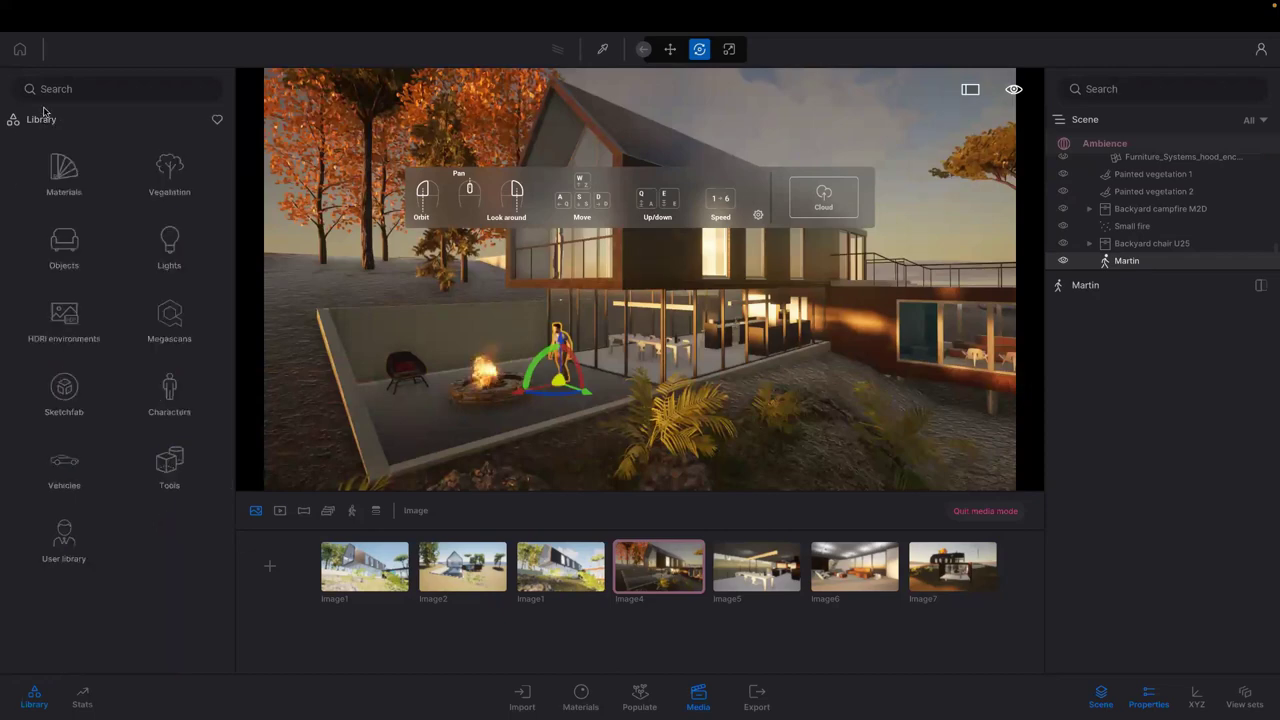
click(68, 90)
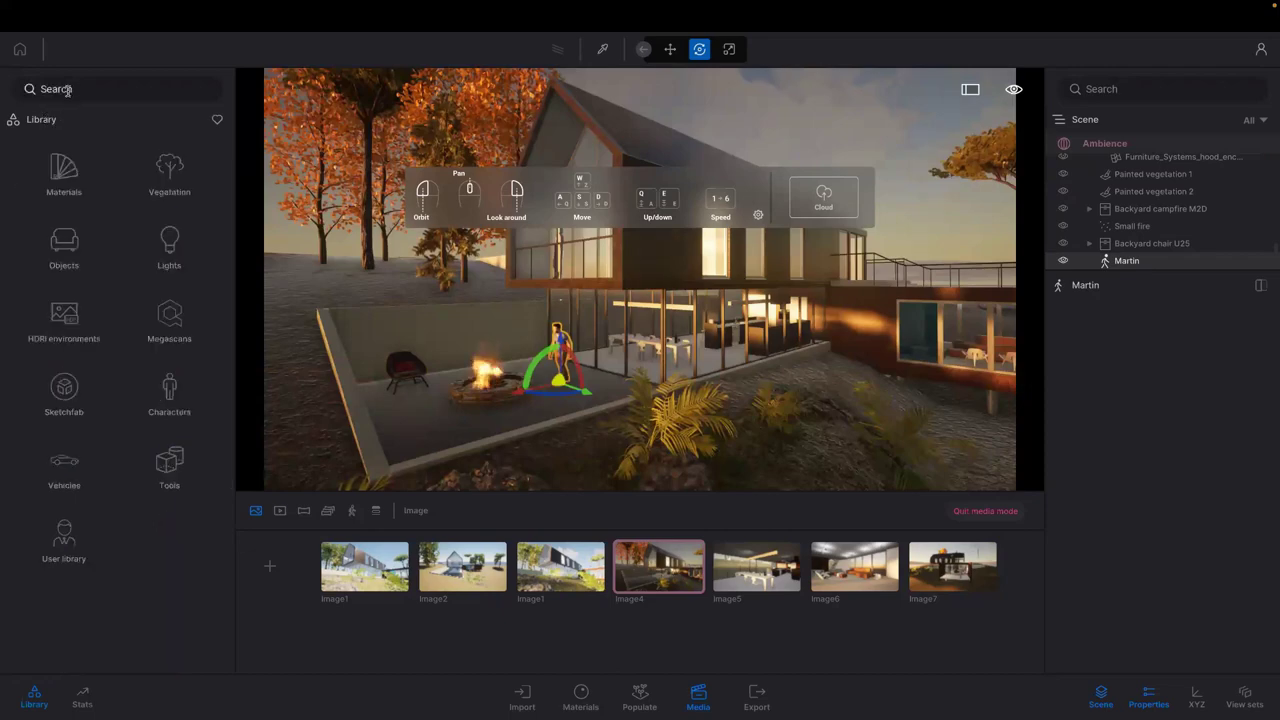
text(hall)
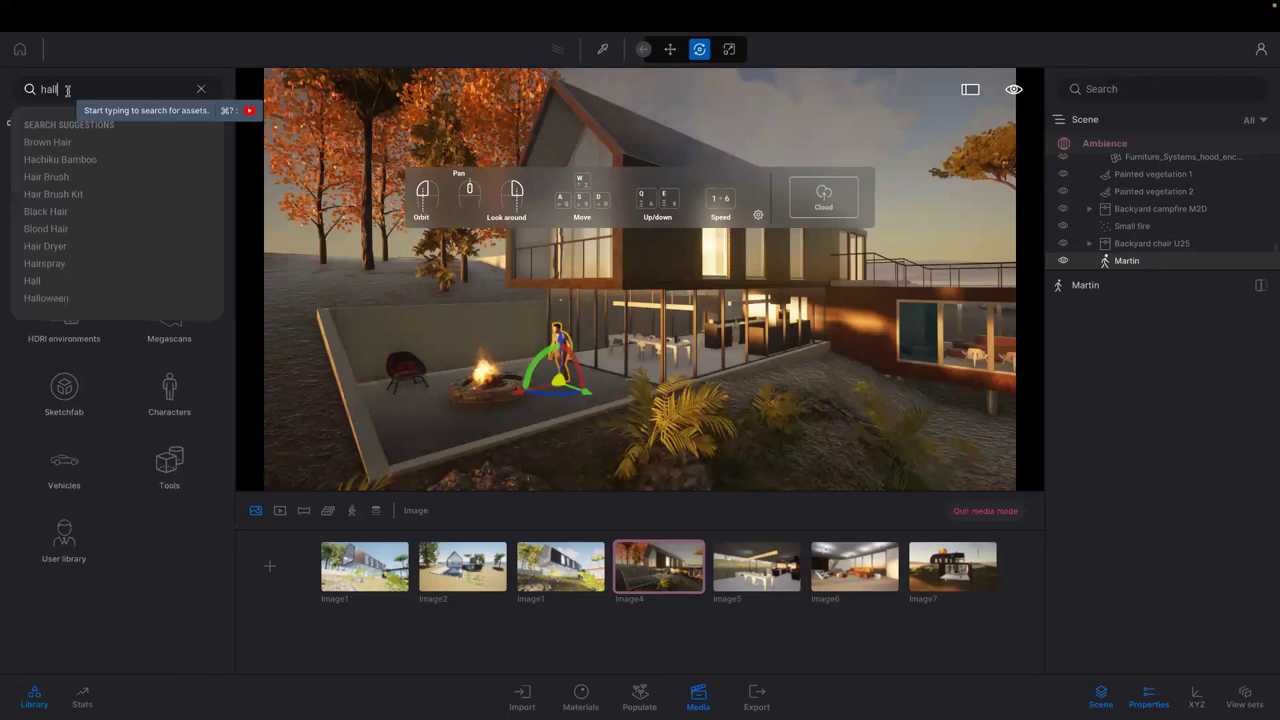
text(o)
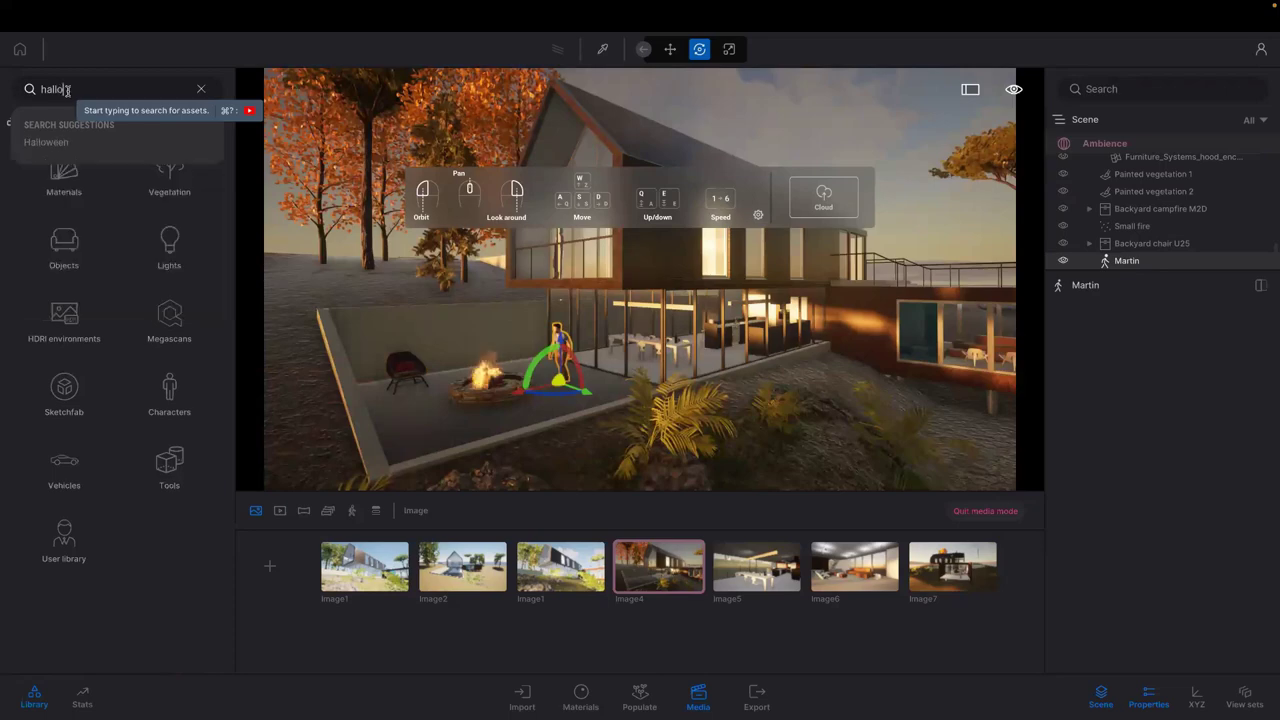
click(52, 142)
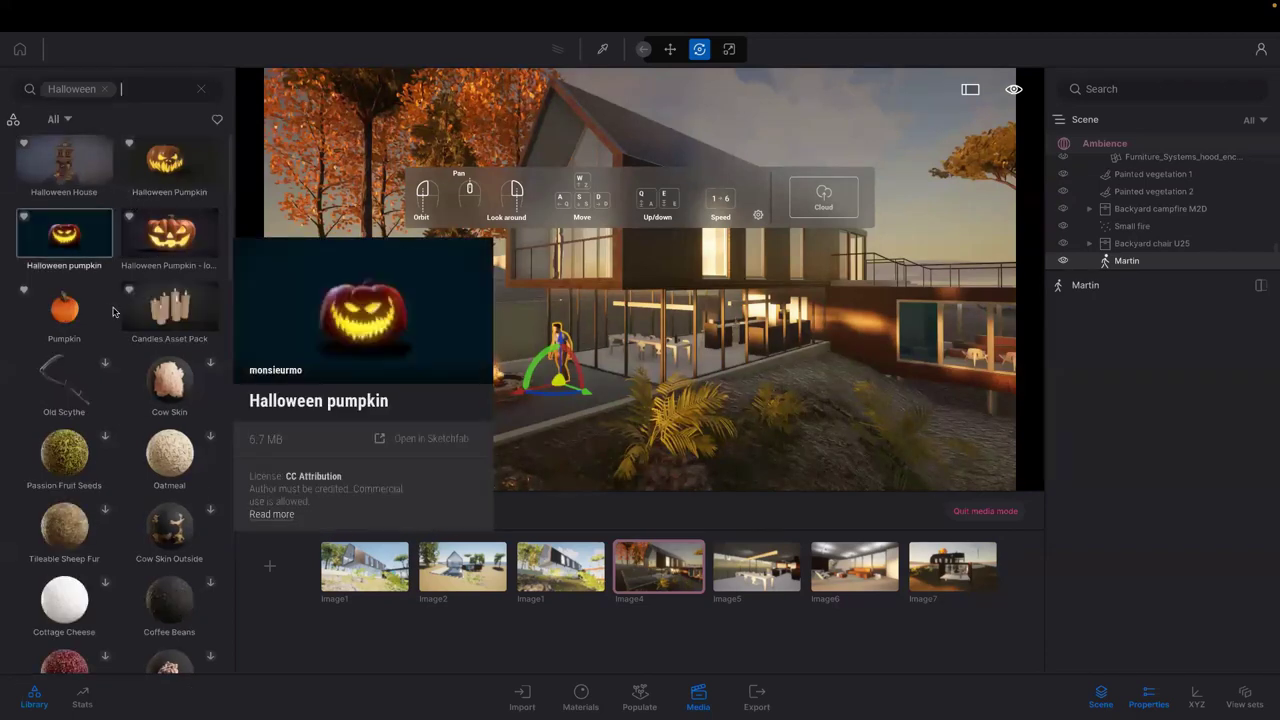
scroll(118, 302, down, 1)
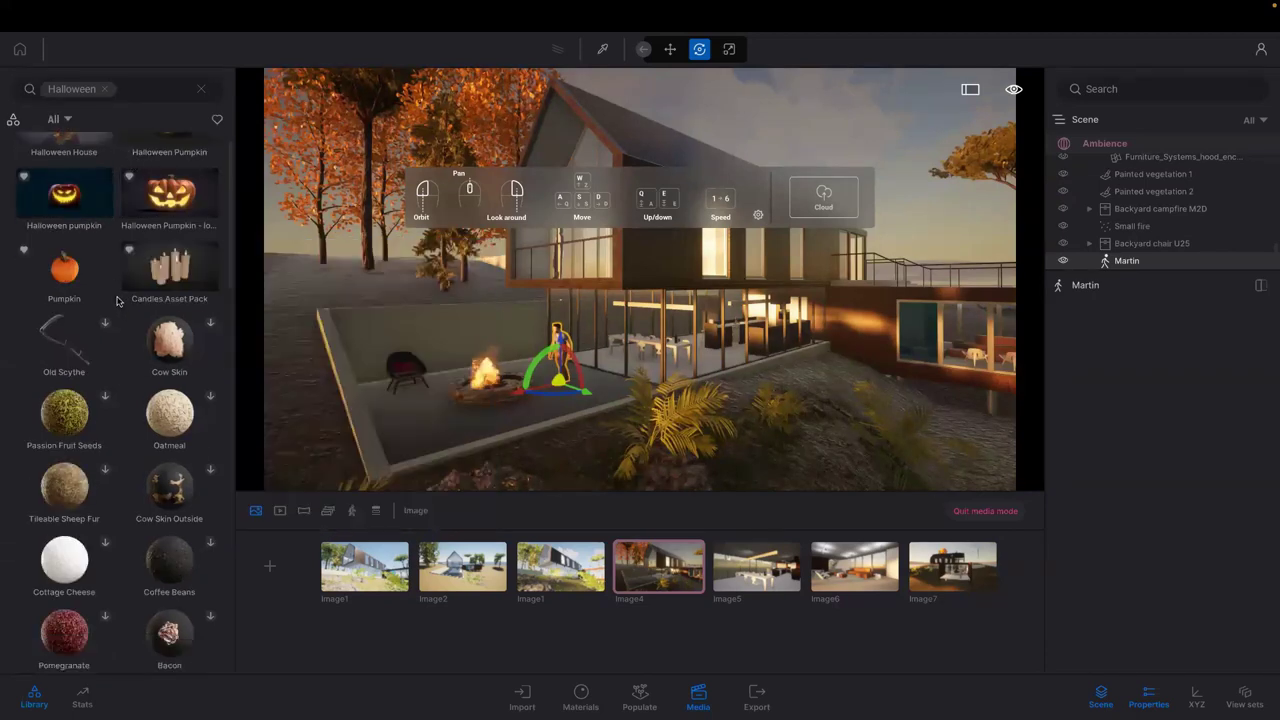
scroll(116, 298, down, 4)
scroll(115, 296, down, 4)
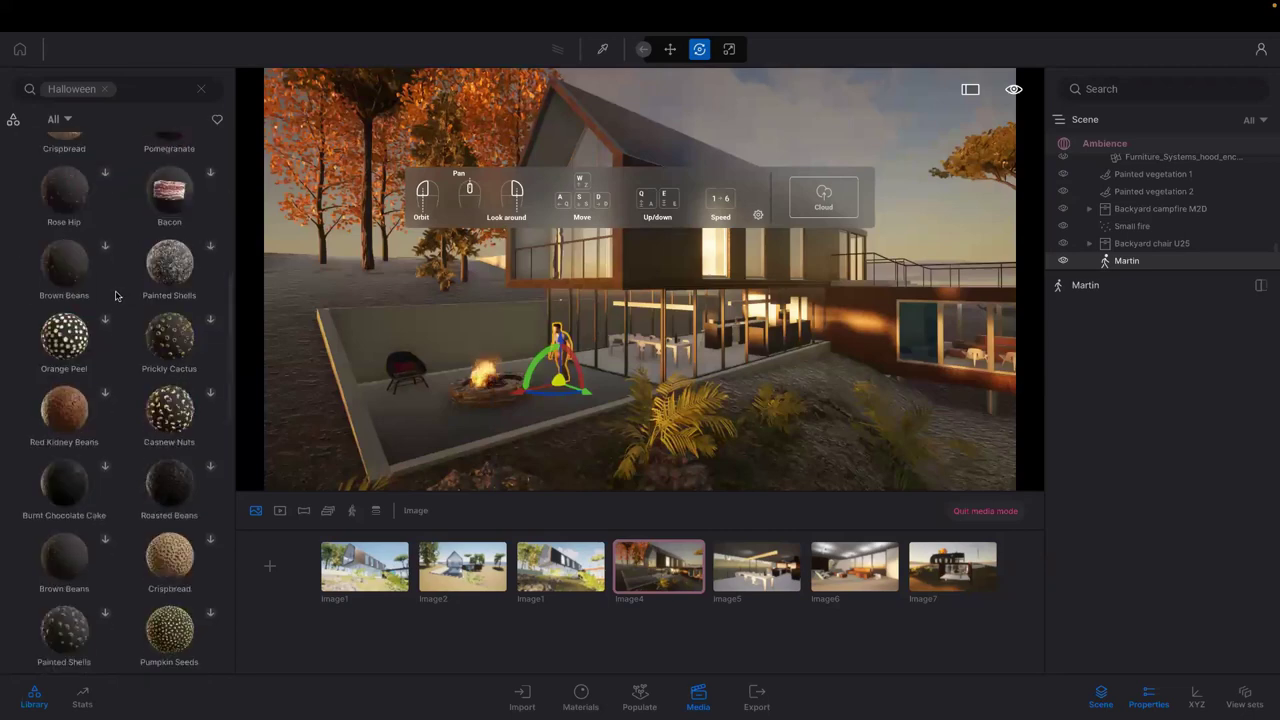
Examine the Halloween models among the search results, including Elf Girl, Cute ghost and Halloween Cursed Pumpkin
scroll(115, 296, down, 3)
scroll(115, 296, down, 3)
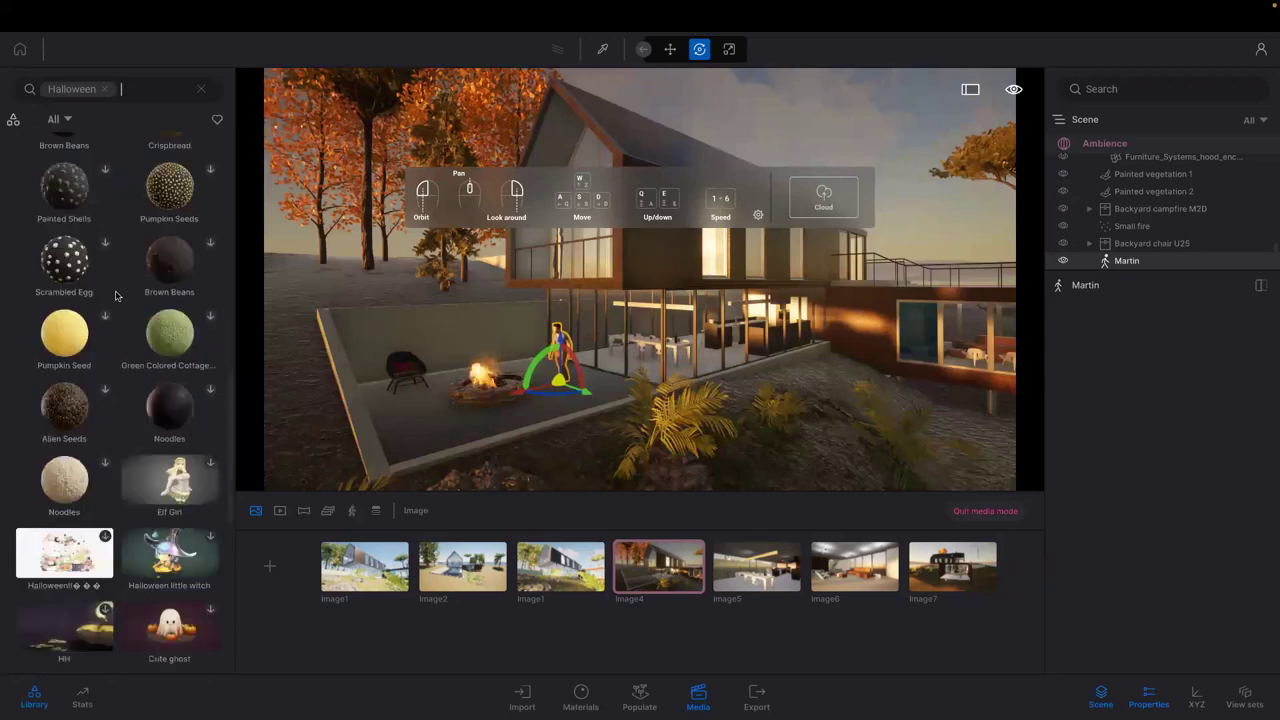
scroll(118, 290, down, 3)
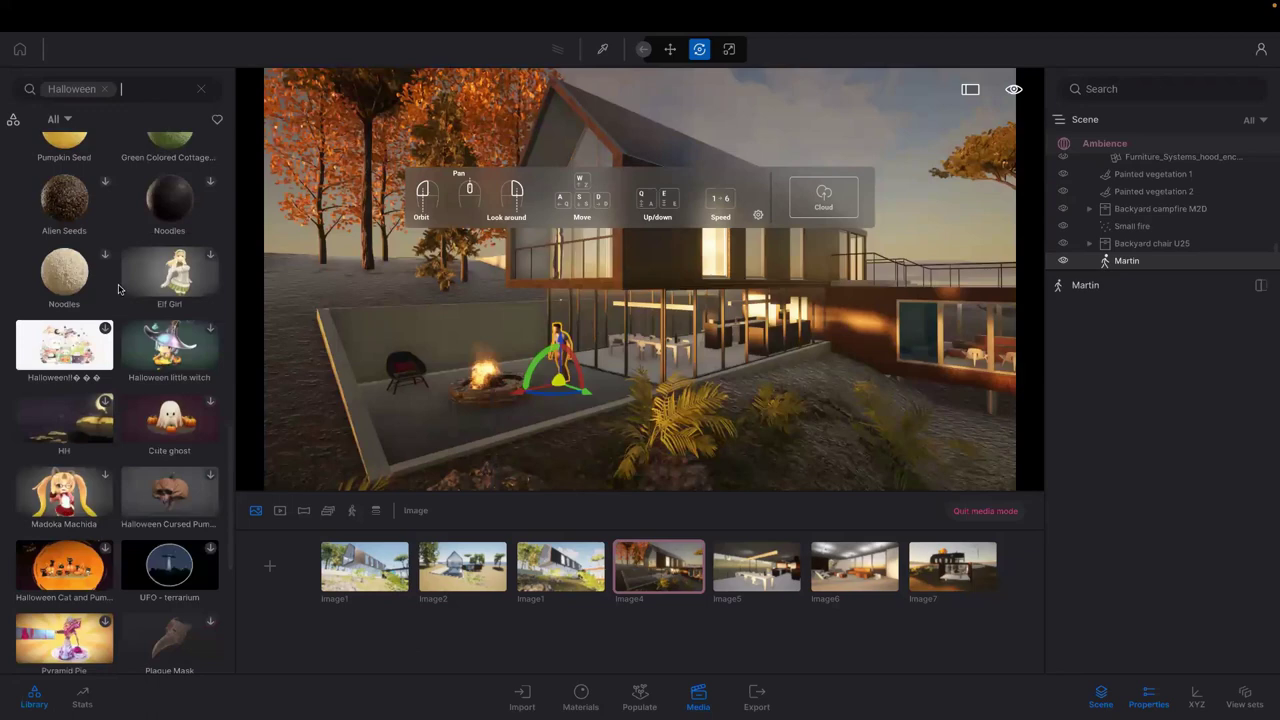
mouse_move(126, 281)
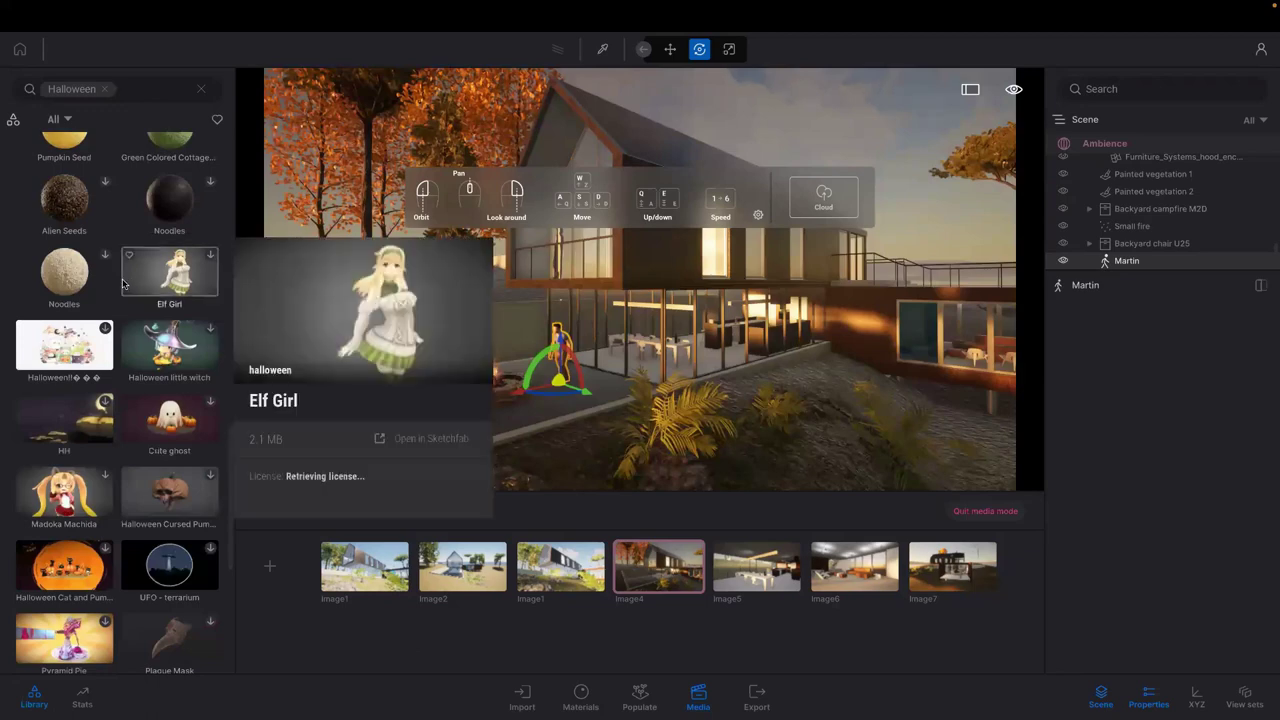
scroll(122, 284, down, 1)
mouse_move(105, 300)
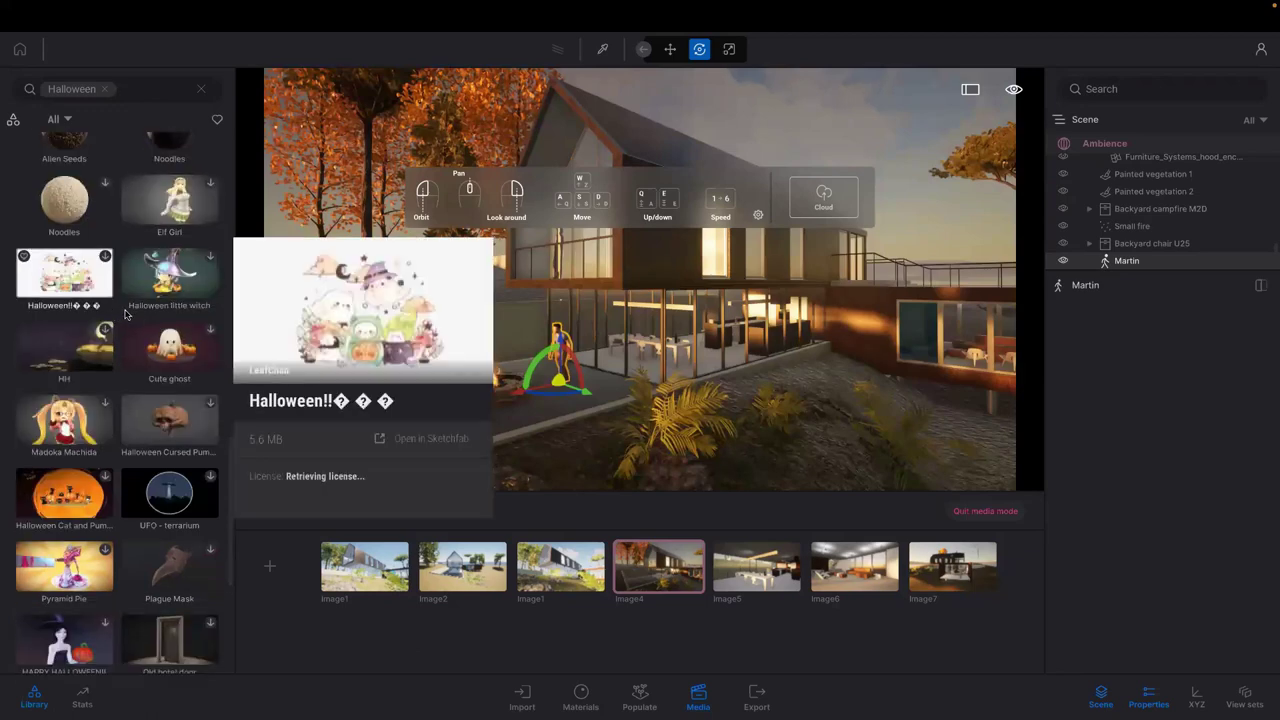
scroll(105, 335, down, 1)
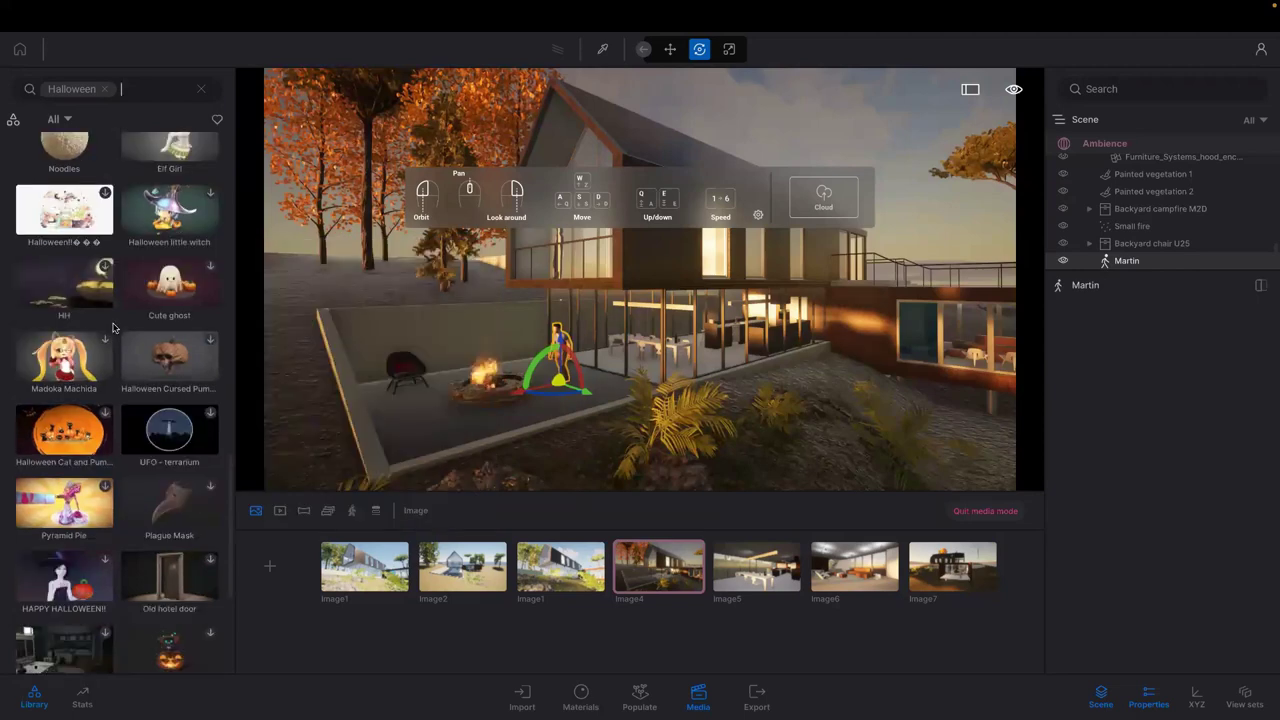
scroll(115, 325, down, 1)
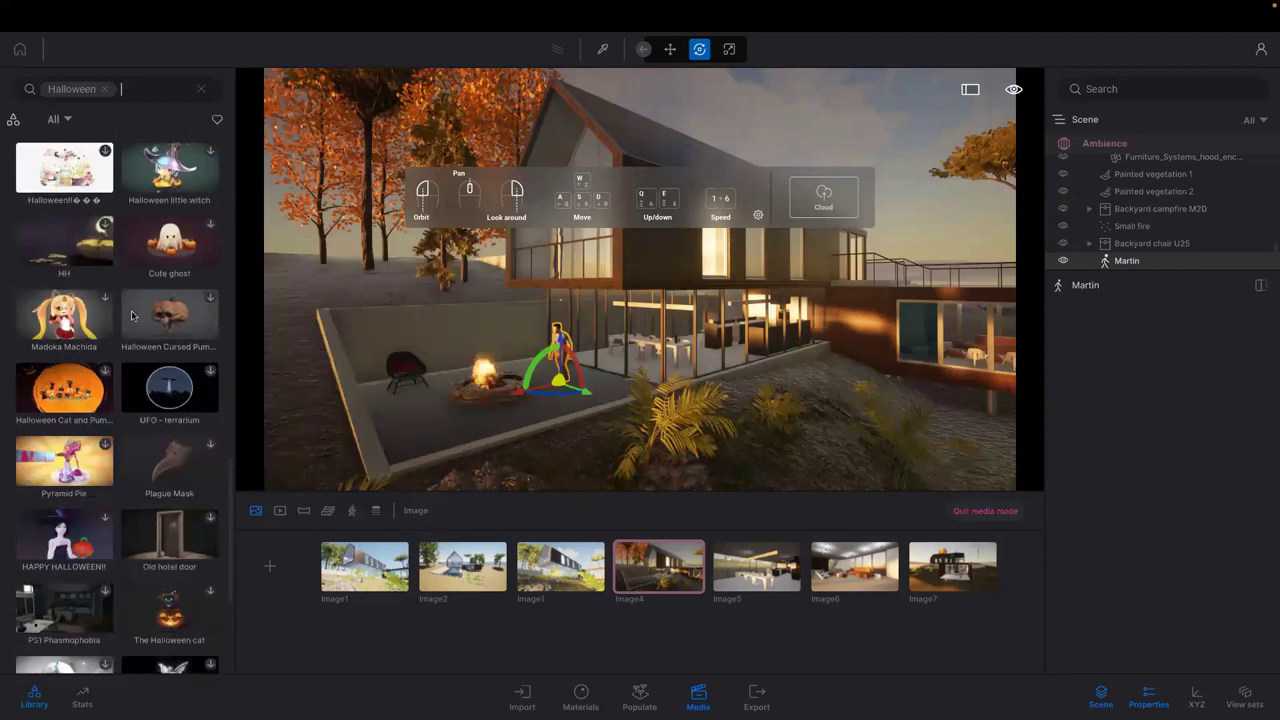
scroll(130, 316, down, 1)
mouse_move(134, 316)
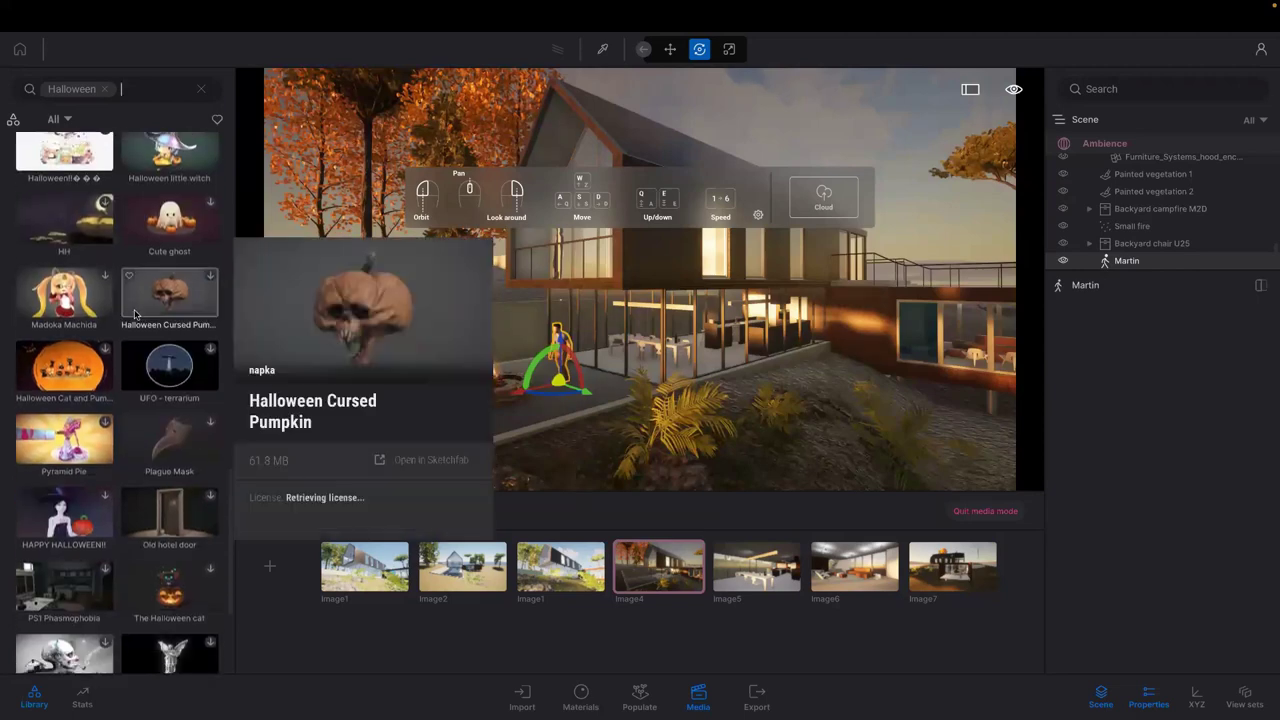
scroll(133, 310, down, 1)
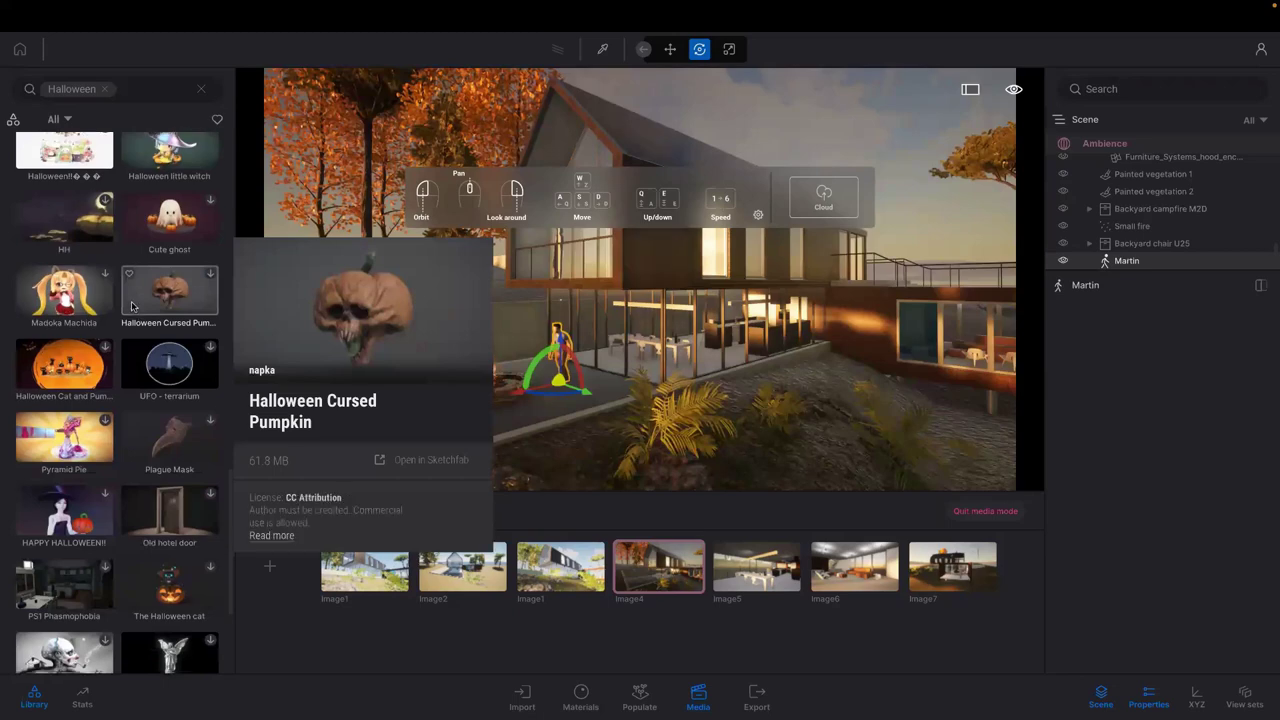
mouse_move(167, 364)
scroll(150, 305, down, 1)
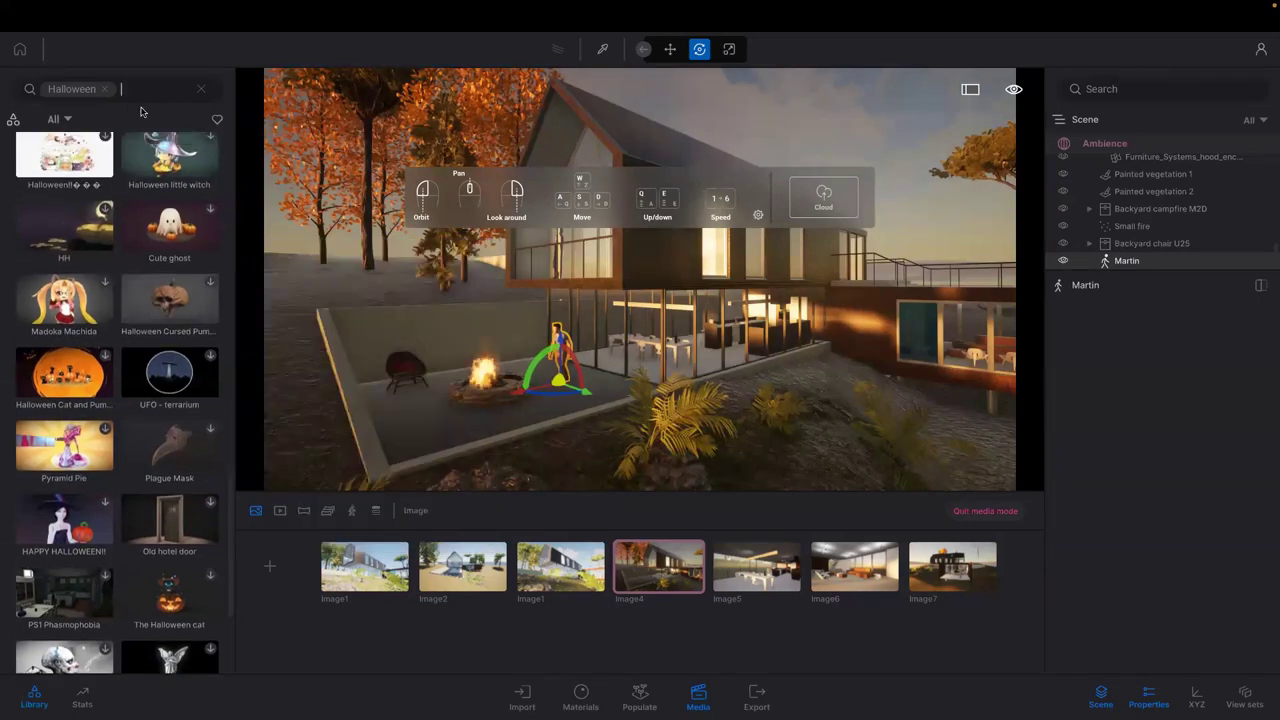
Clear the Halloween search and show only the favourite assets in the library
scroll(140, 110, up, 3)
click(107, 91)
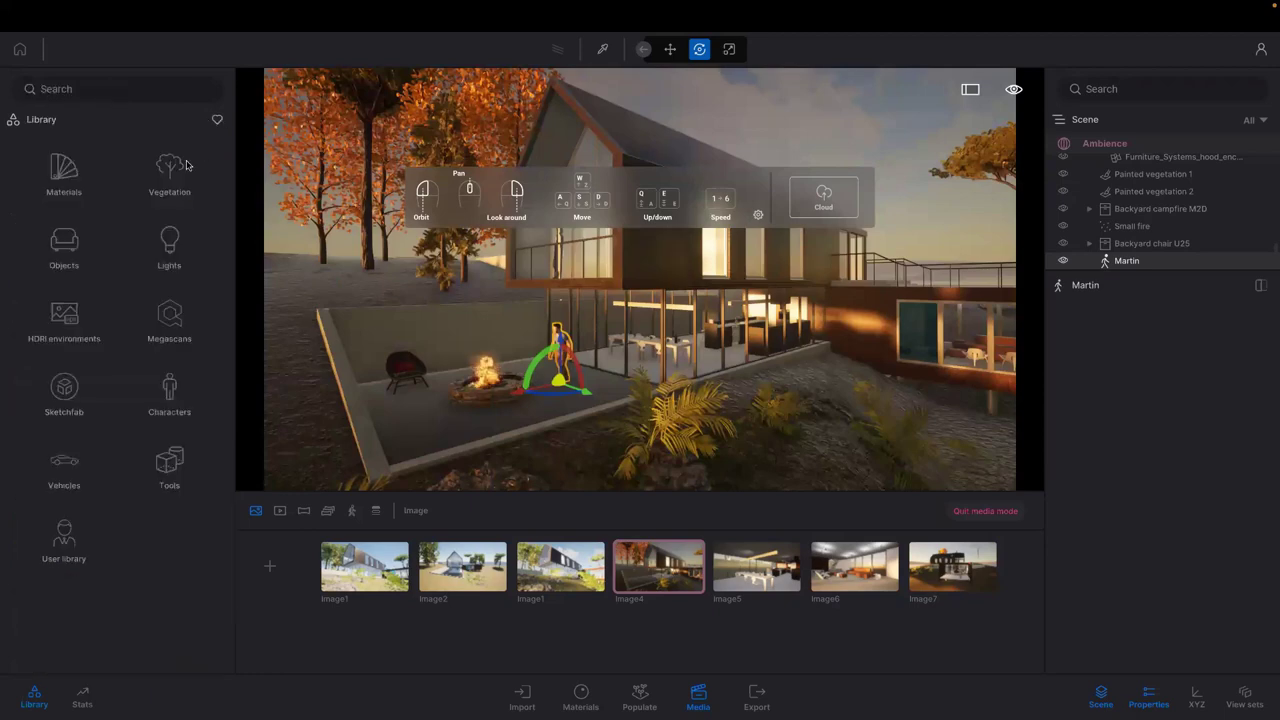
click(217, 121)
mouse_move(162, 237)
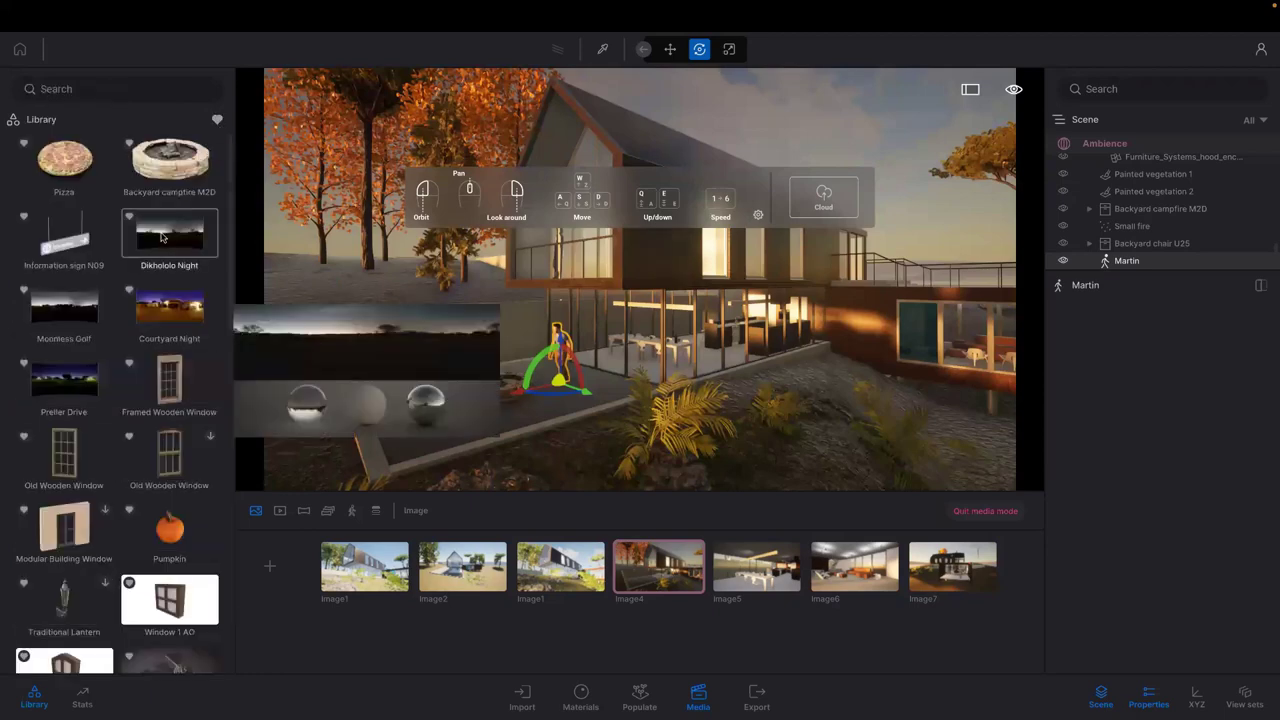
Look through the favourite assets for Halloween decorations such as the pumpkins, skulls, candy, scarecrow and Jack-O-Bot
scroll(162, 237, down, 1)
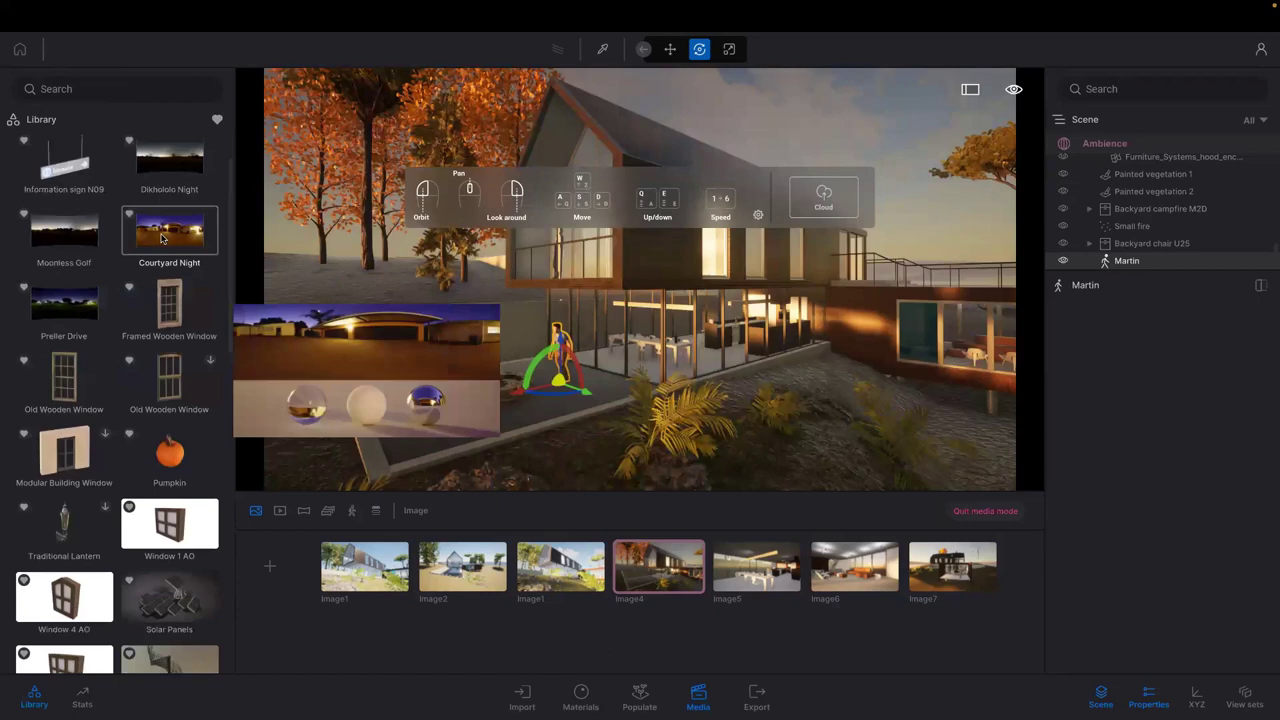
scroll(162, 237, down, 2)
scroll(160, 237, down, 2)
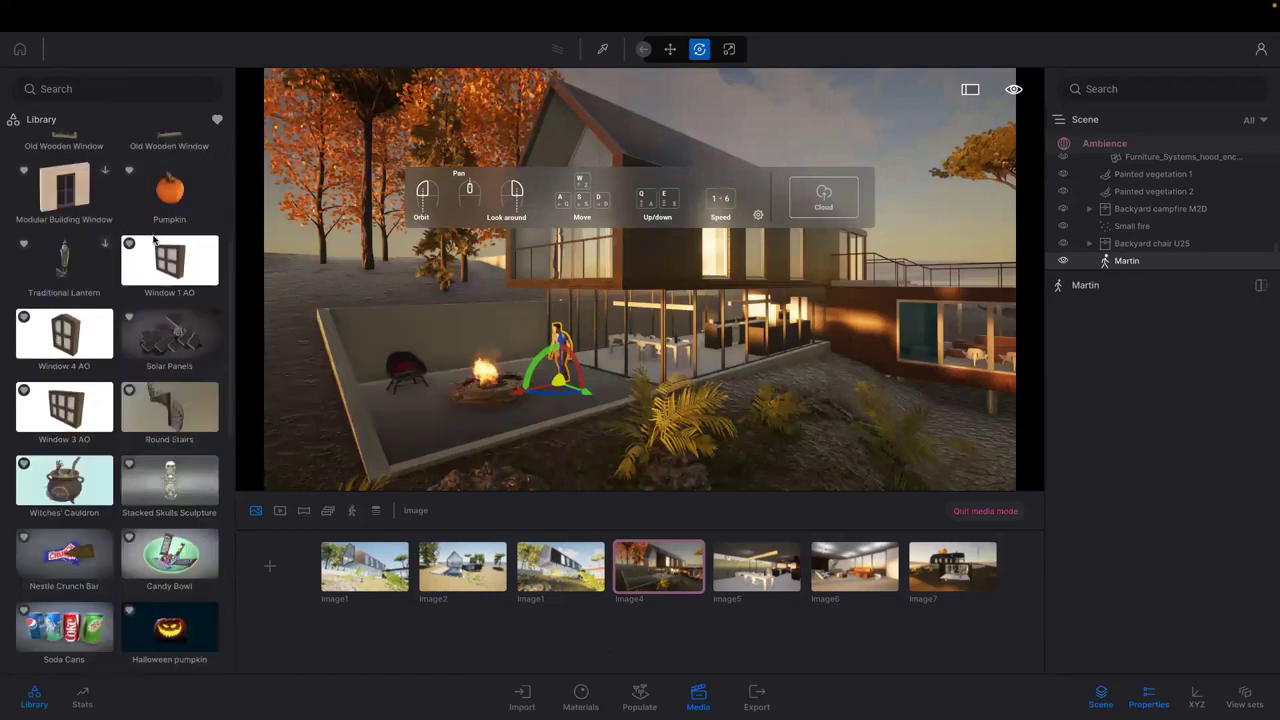
mouse_move(140, 268)
scroll(133, 296, down, 1)
mouse_move(129, 303)
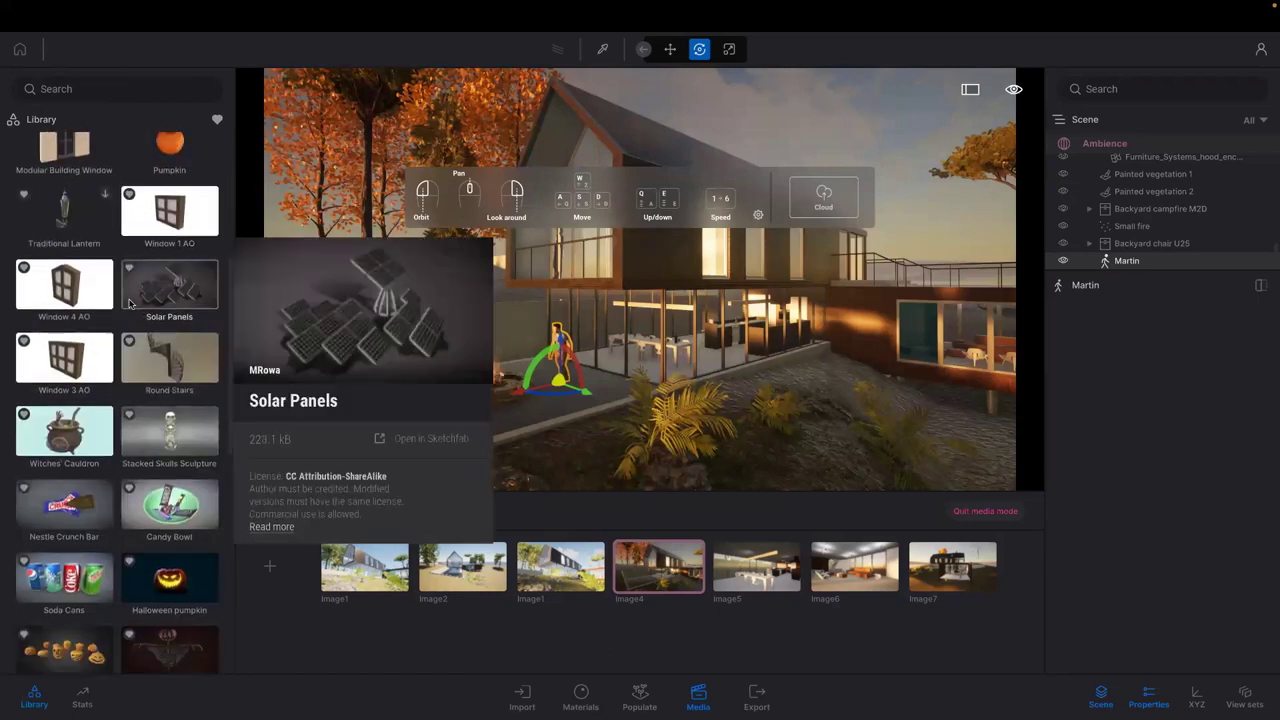
scroll(133, 308, down, 1)
scroll(157, 356, down, 1)
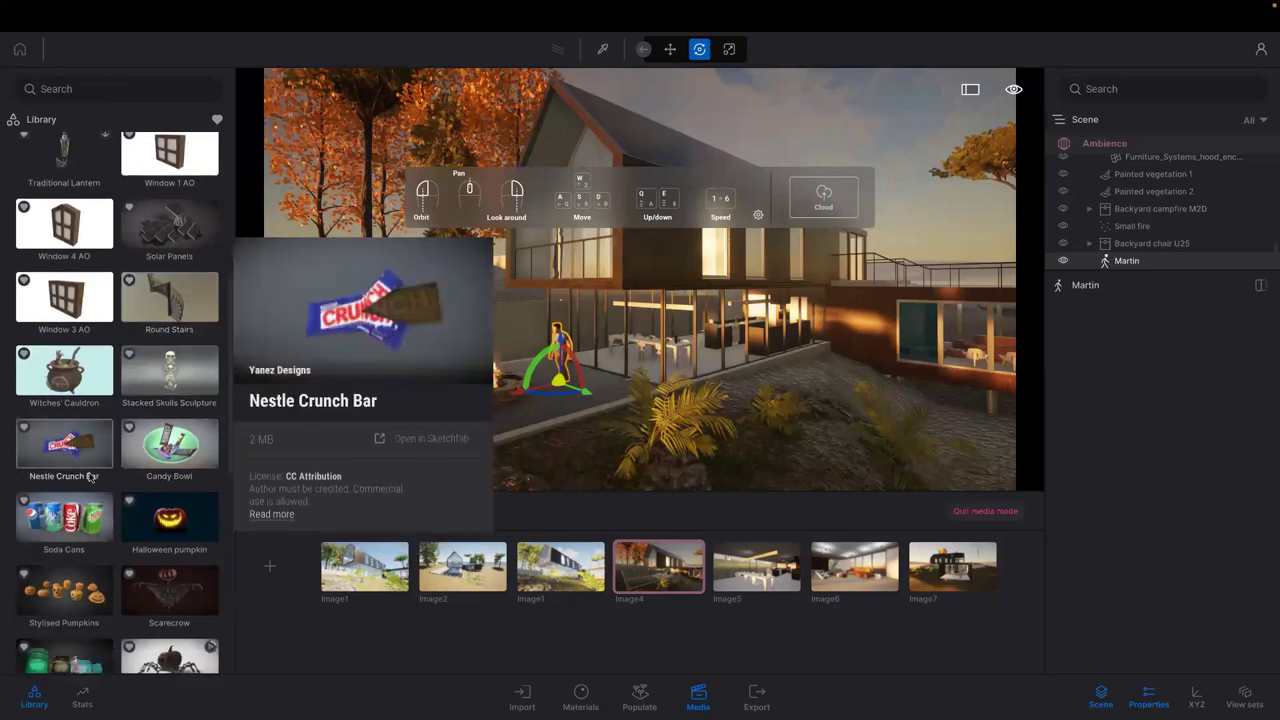
scroll(88, 465, down, 1)
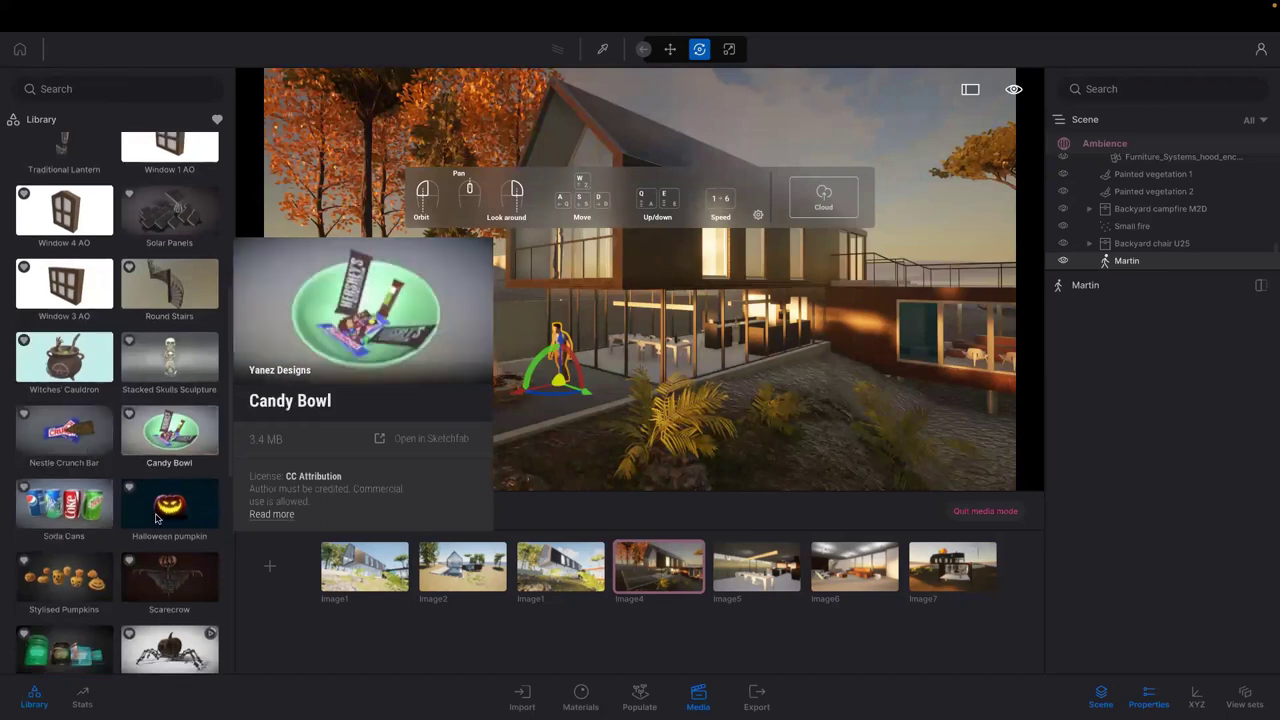
scroll(108, 566, down, 2)
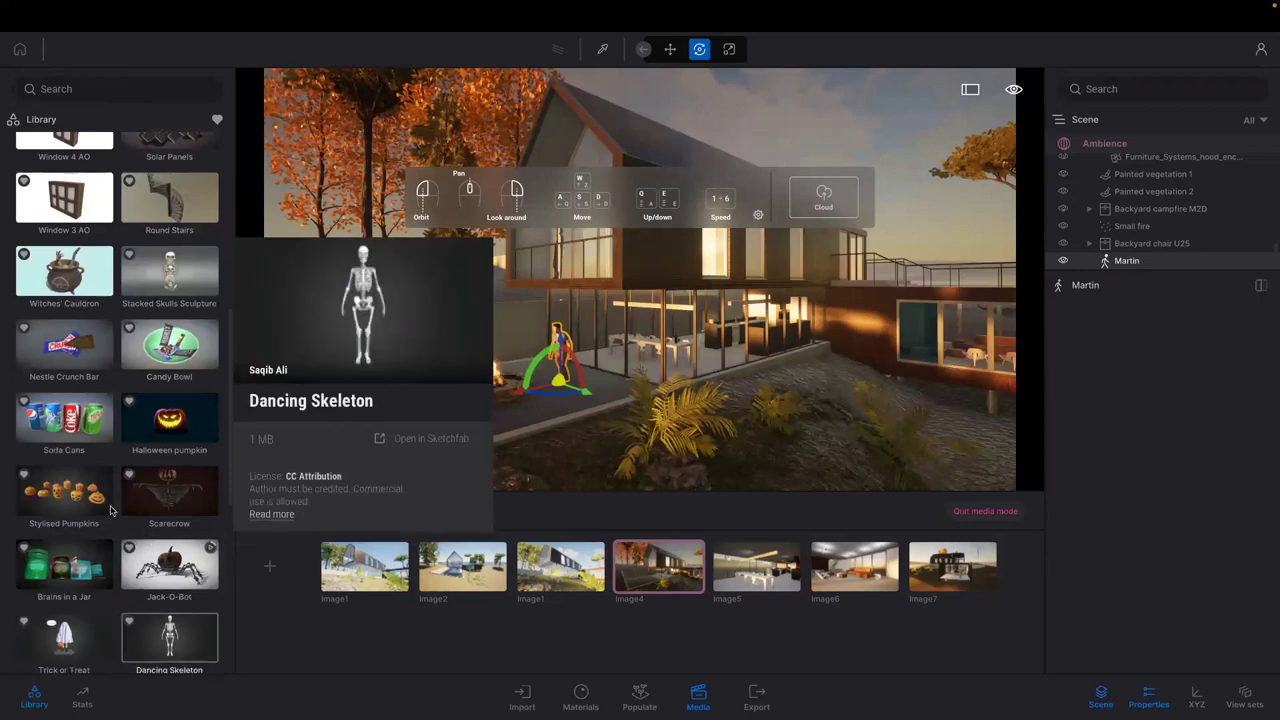
scroll(113, 506, down, 1)
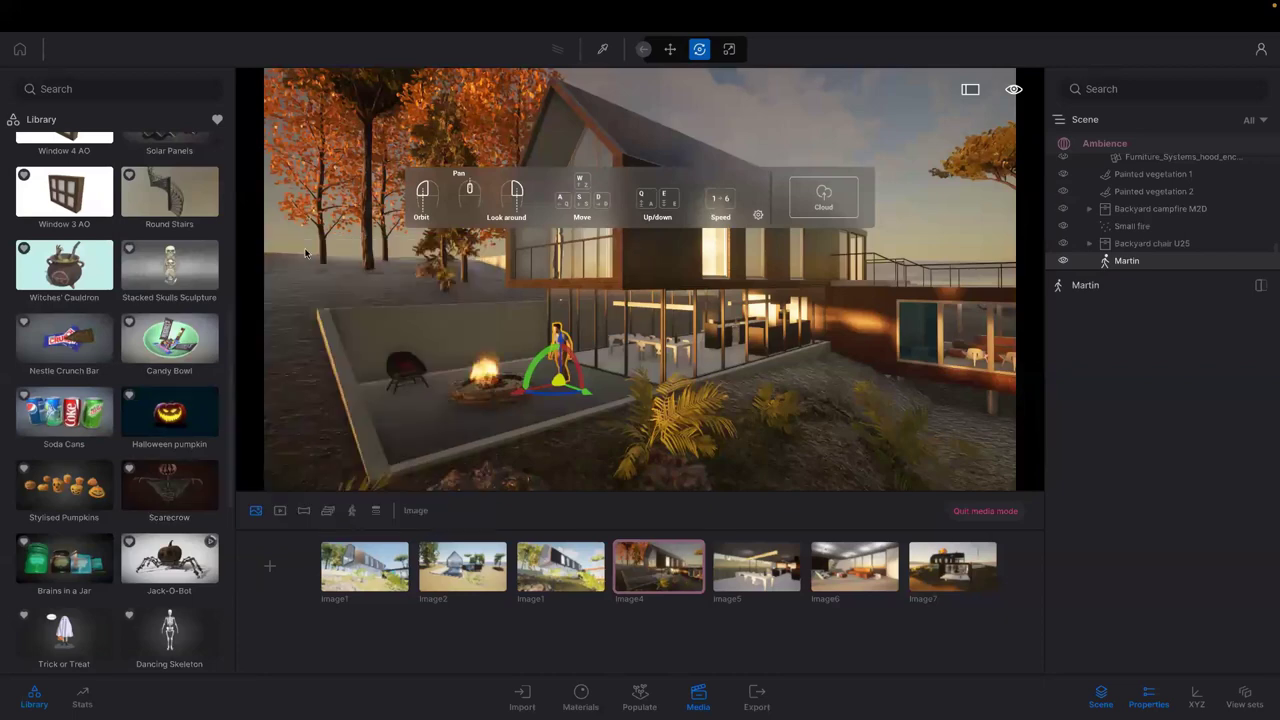
scroll(137, 397, down, 1)
mouse_move(137, 396)
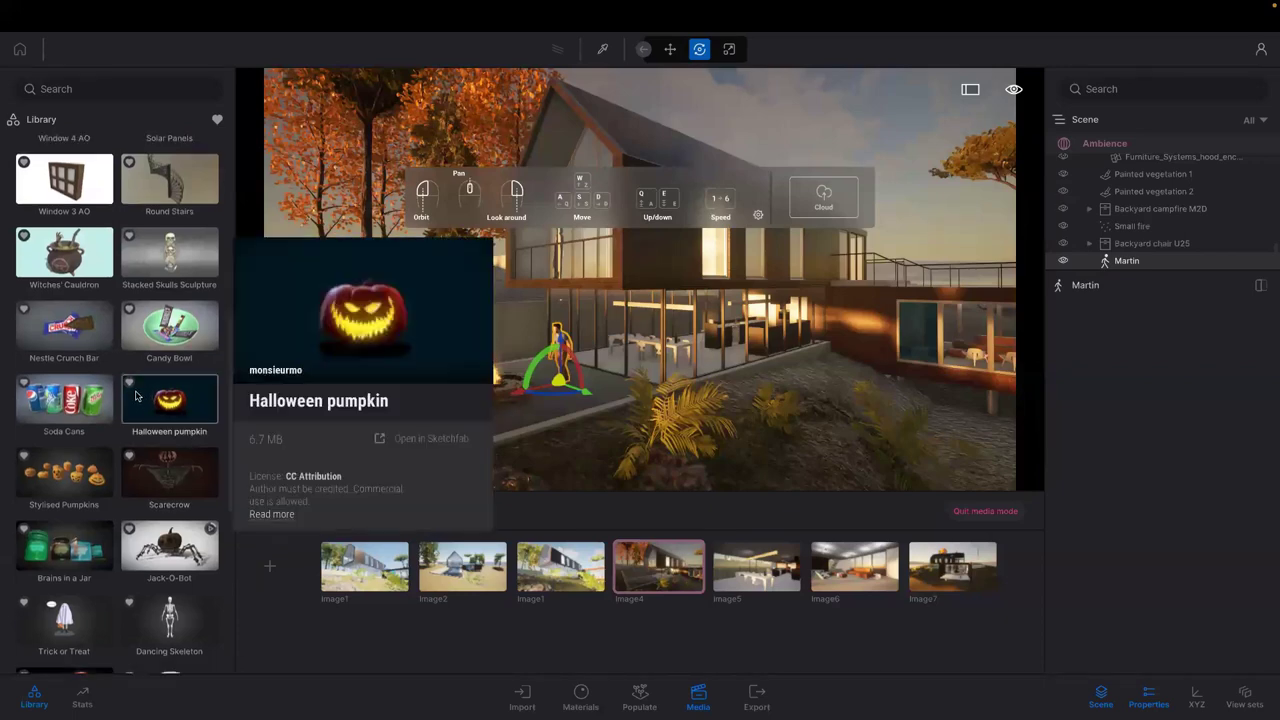
scroll(137, 397, down, 1)
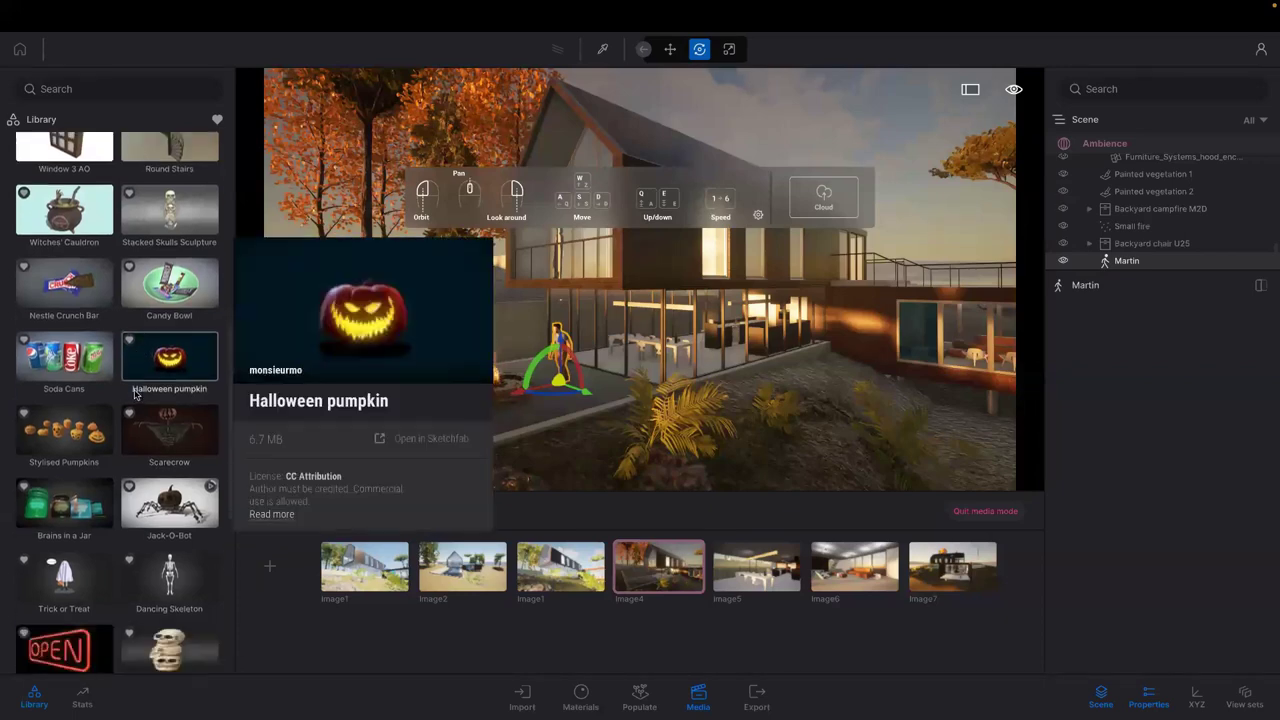
scroll(135, 394, down, 3)
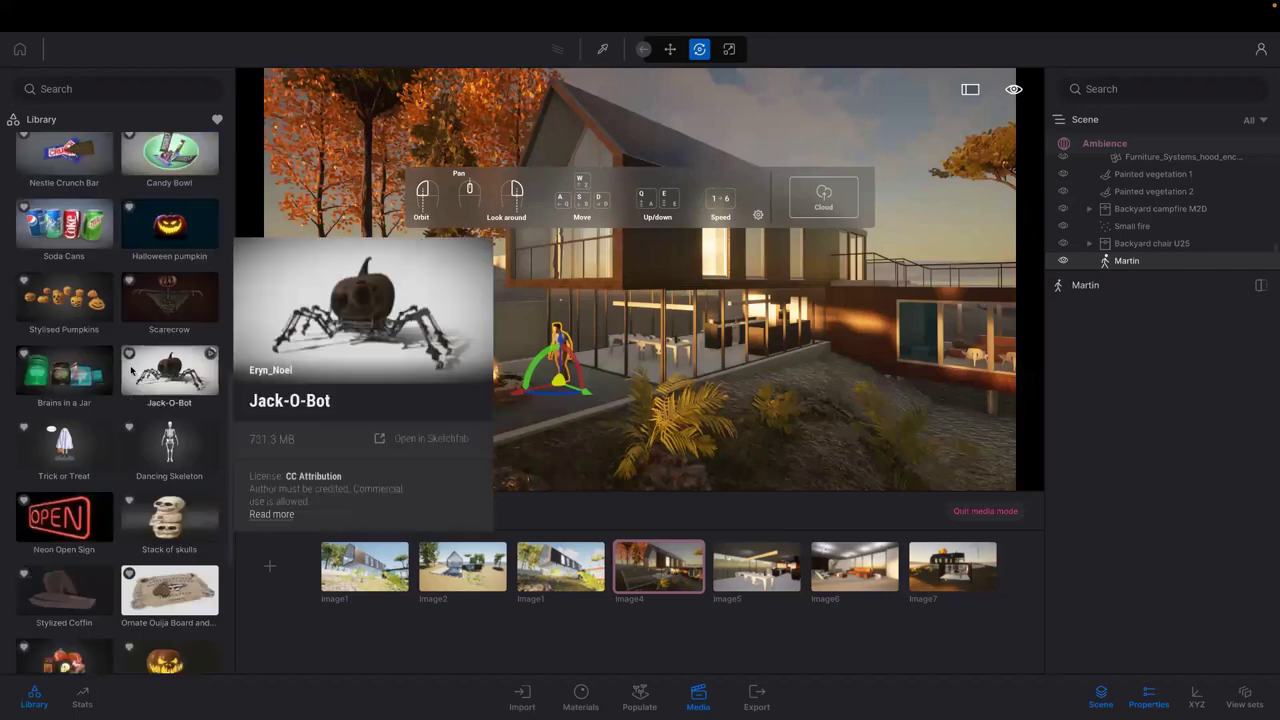
scroll(128, 371, up, 2)
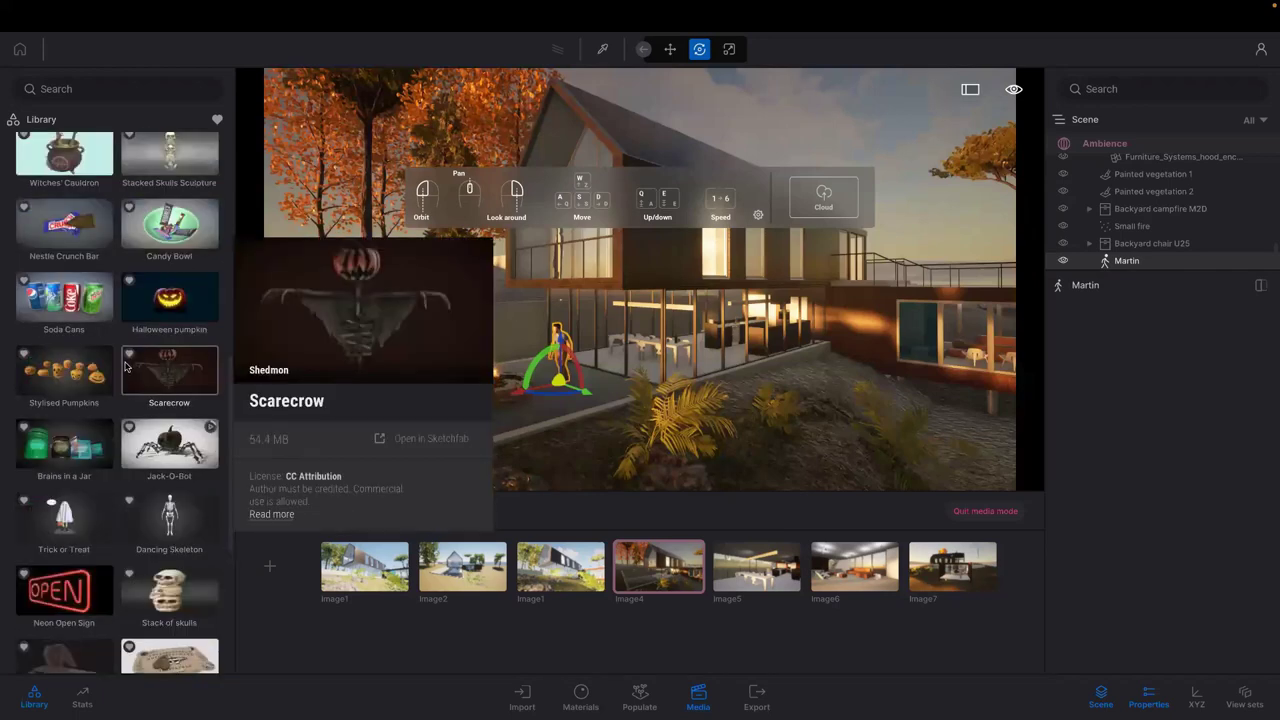
Place the favourite Witches' Cauldron on the patio in front of the backyard chair
scroll(68, 340, up, 5)
mouse_move(68, 395)
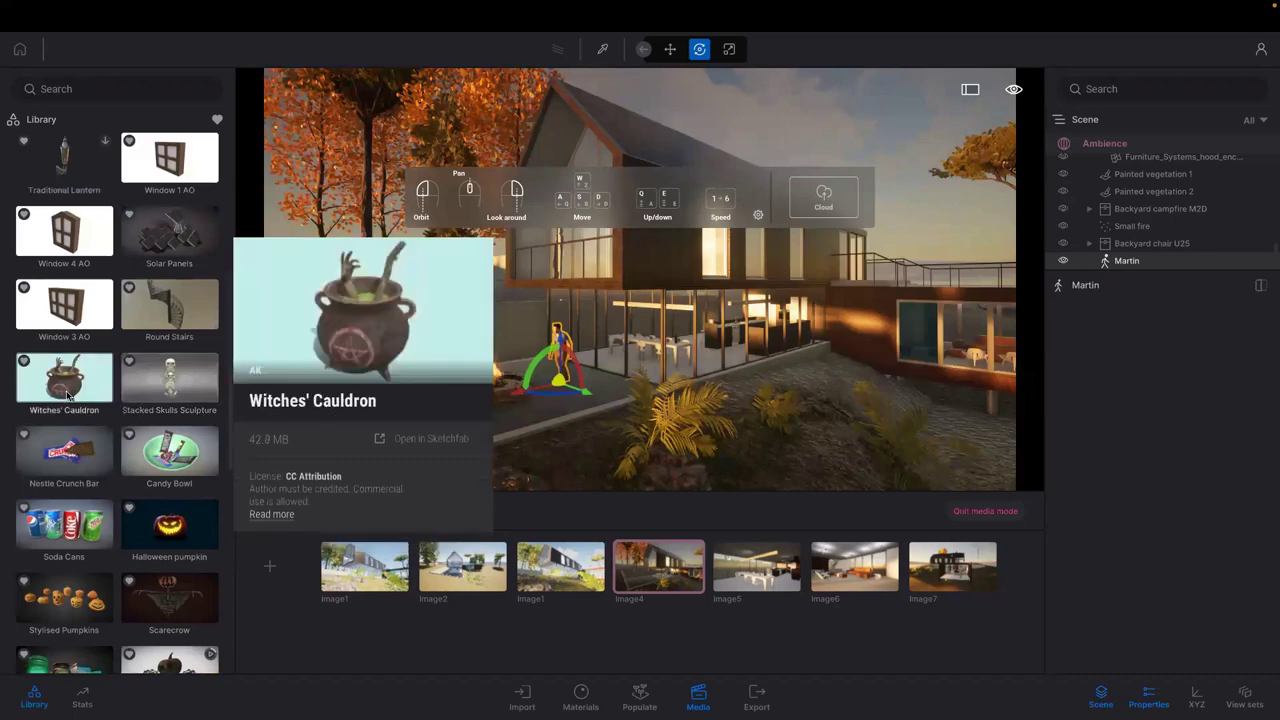
drag(285, 408, 414, 424)
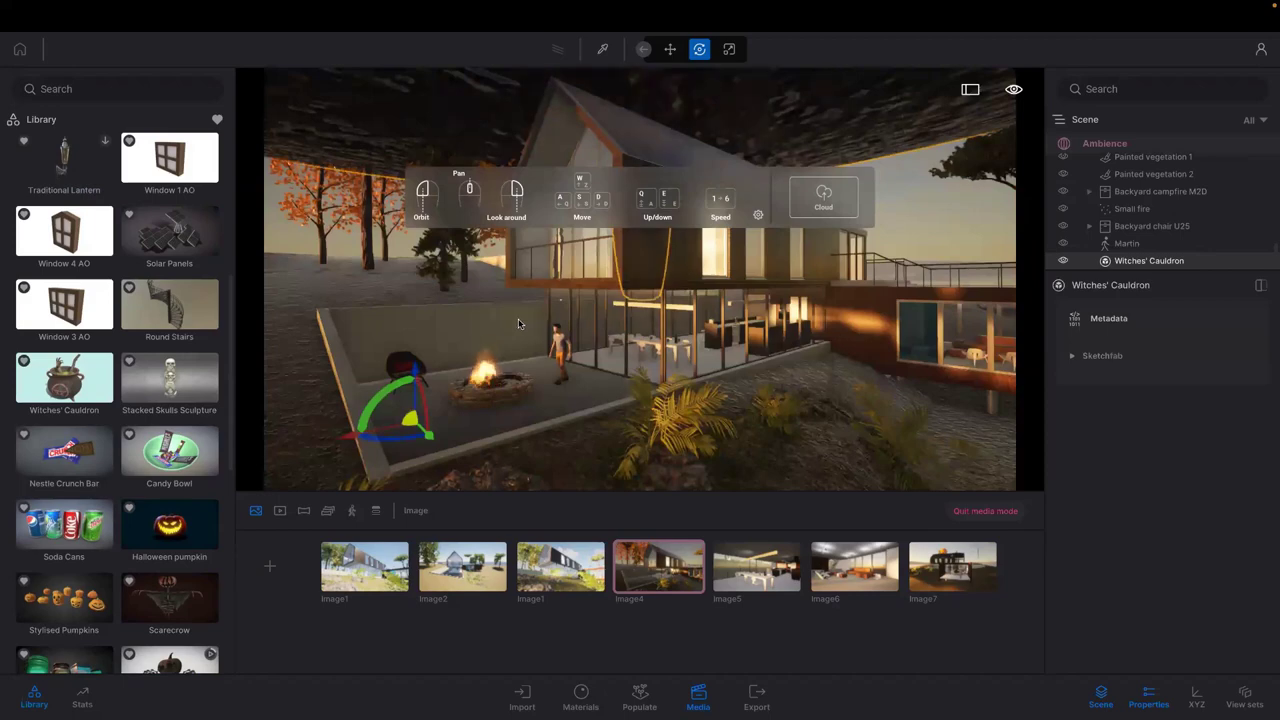
Scale the oversized cauldron down to about the size of the backyard chair and move it behind the campfire beside Martin
click(728, 52)
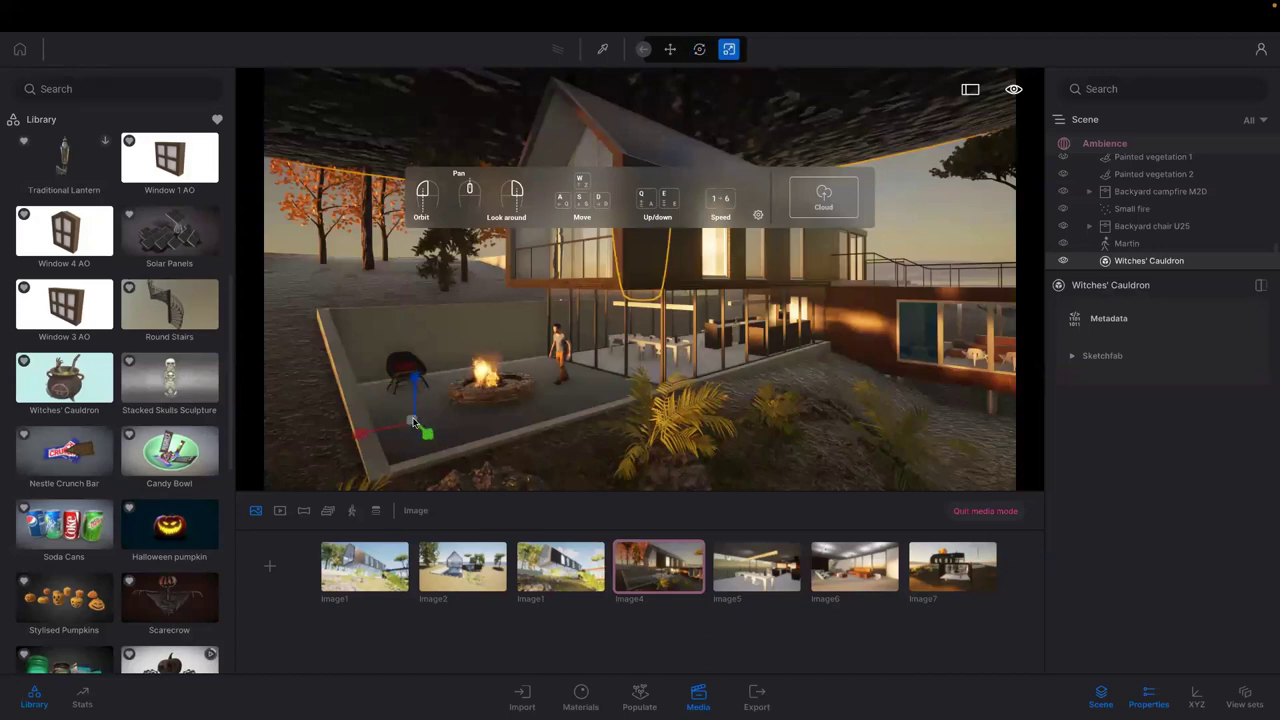
drag(414, 423, 382, 500)
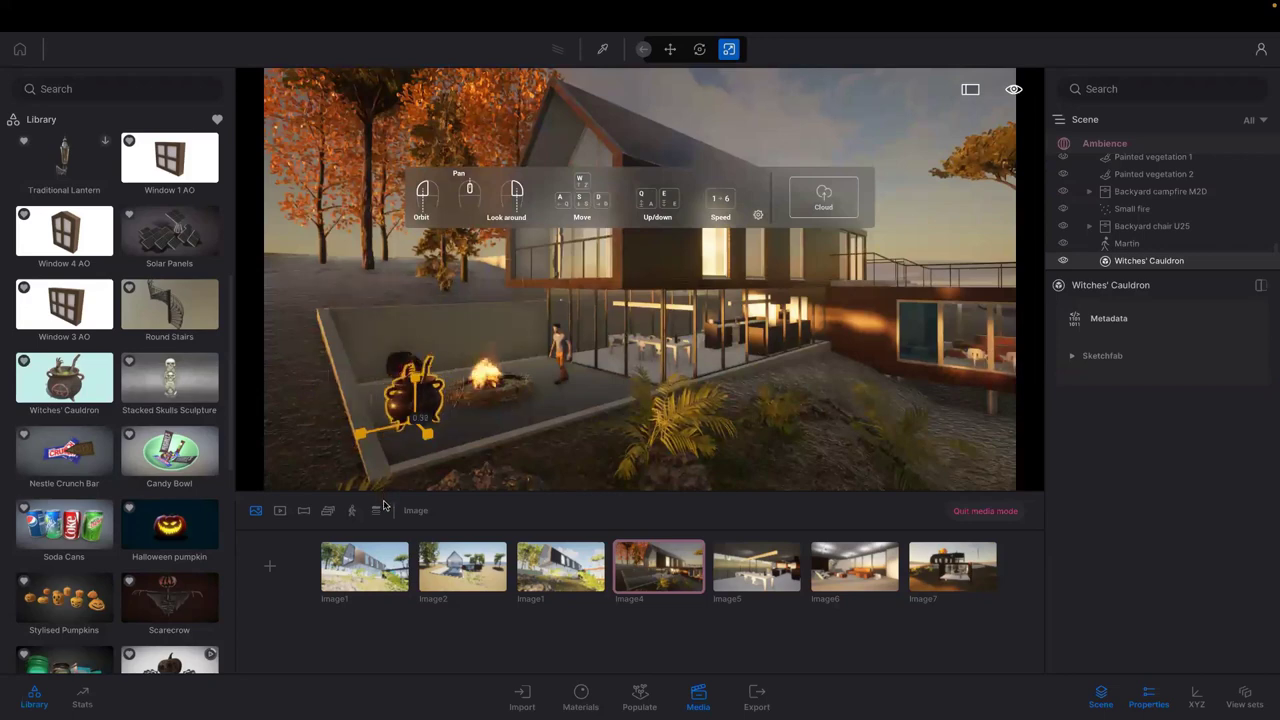
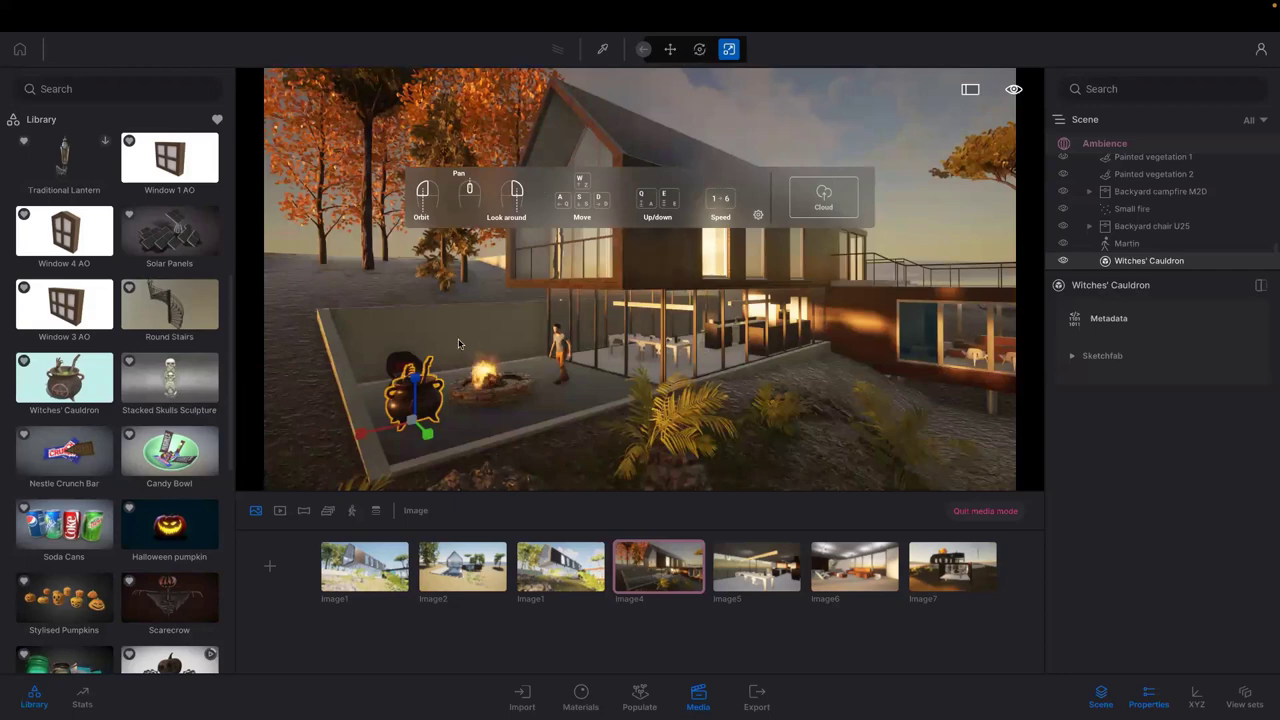
key(r)
mouse_move(366, 437)
mouse_down()
mouse_move(347, 441)
mouse_move(529, 378)
mouse_move(605, 397)
mouse_move(532, 353)
mouse_up()
Place the favourite Halloween pumpkin at the front of the patio near the backyard chair and scale it down
mouse_move(175, 378)
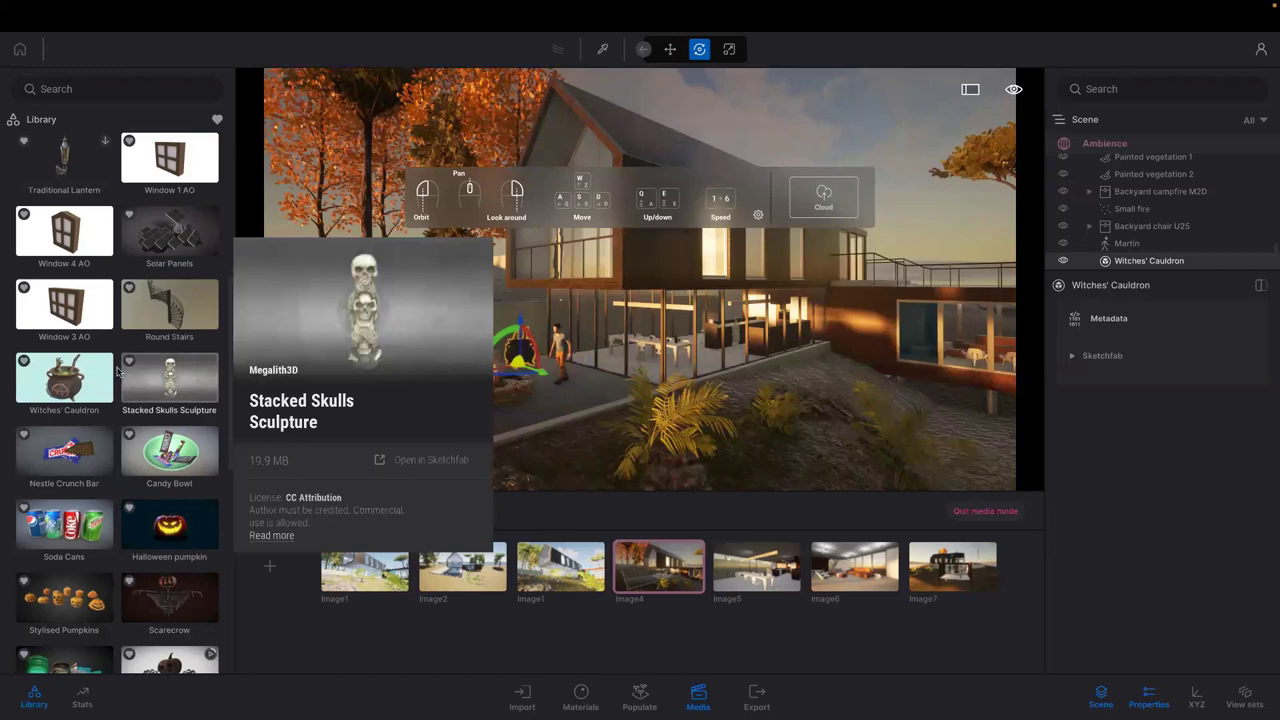
scroll(142, 396, down, 1)
mouse_move(166, 455)
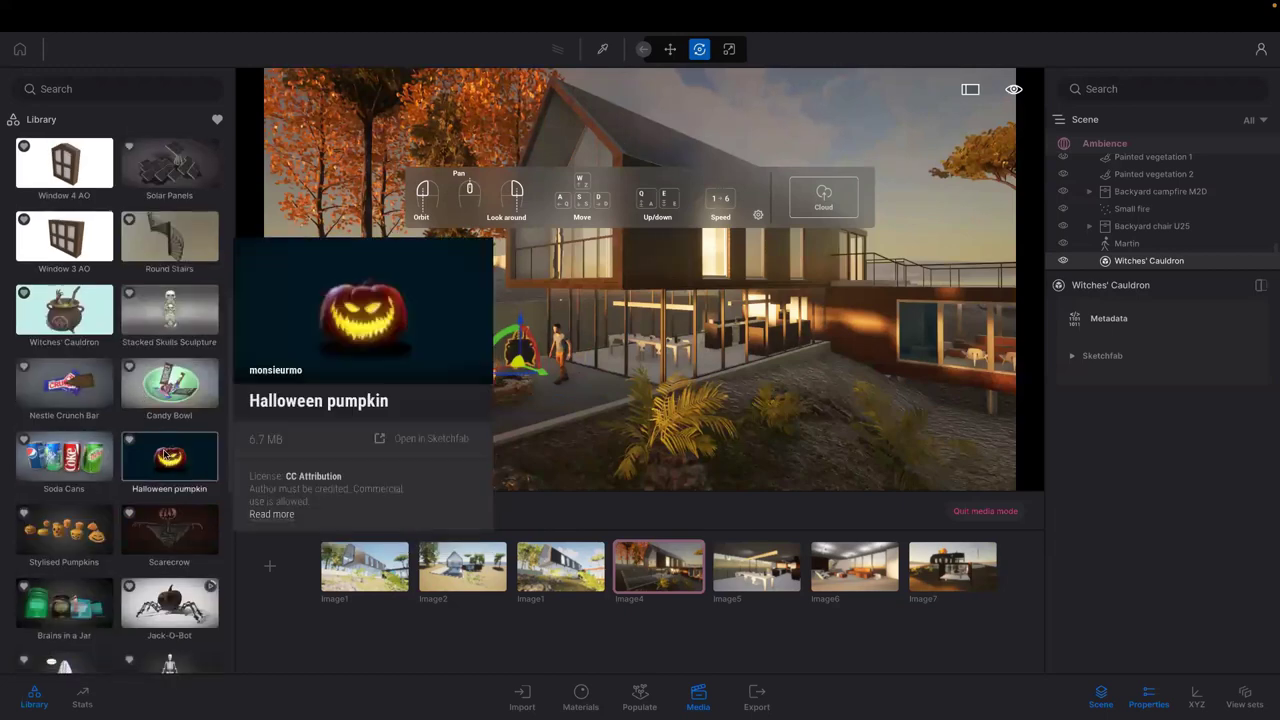
drag(166, 455, 409, 429)
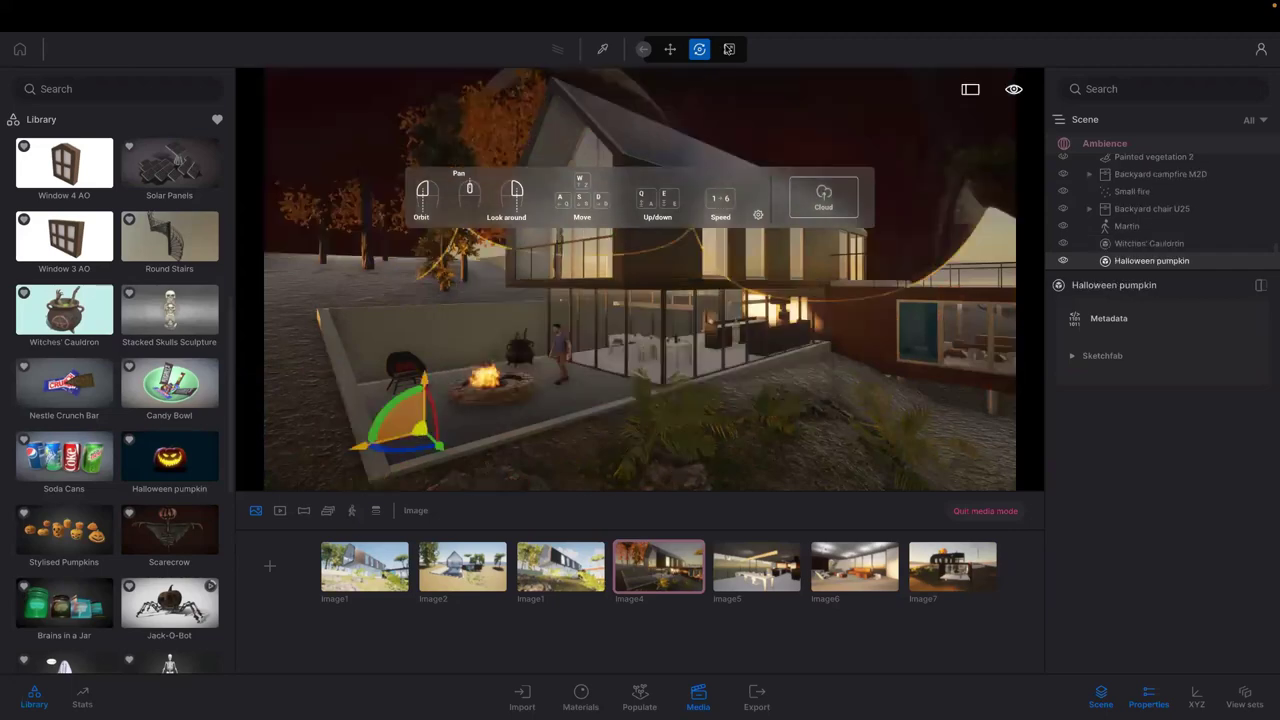
key(r)
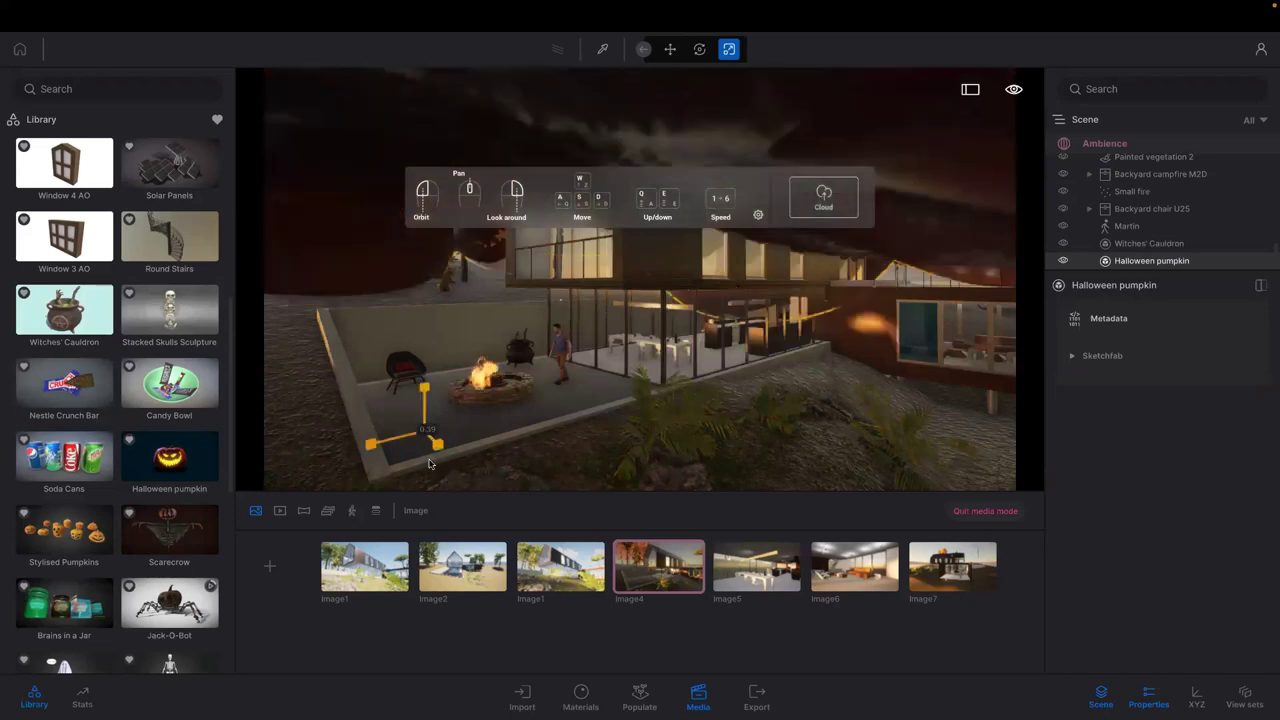
Scale down the Halloween pumpkin and adjust its rotation and position on the patio in front of the campfire
drag(434, 445, 426, 432)
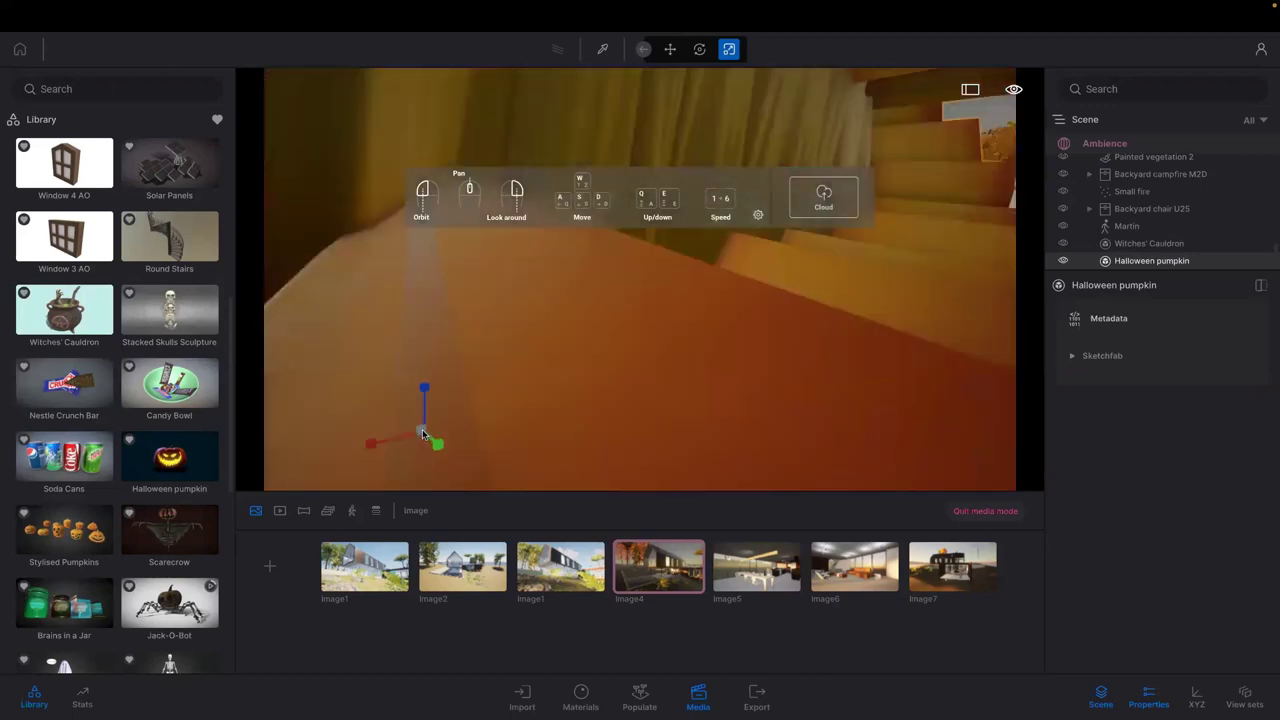
drag(425, 433, 396, 481)
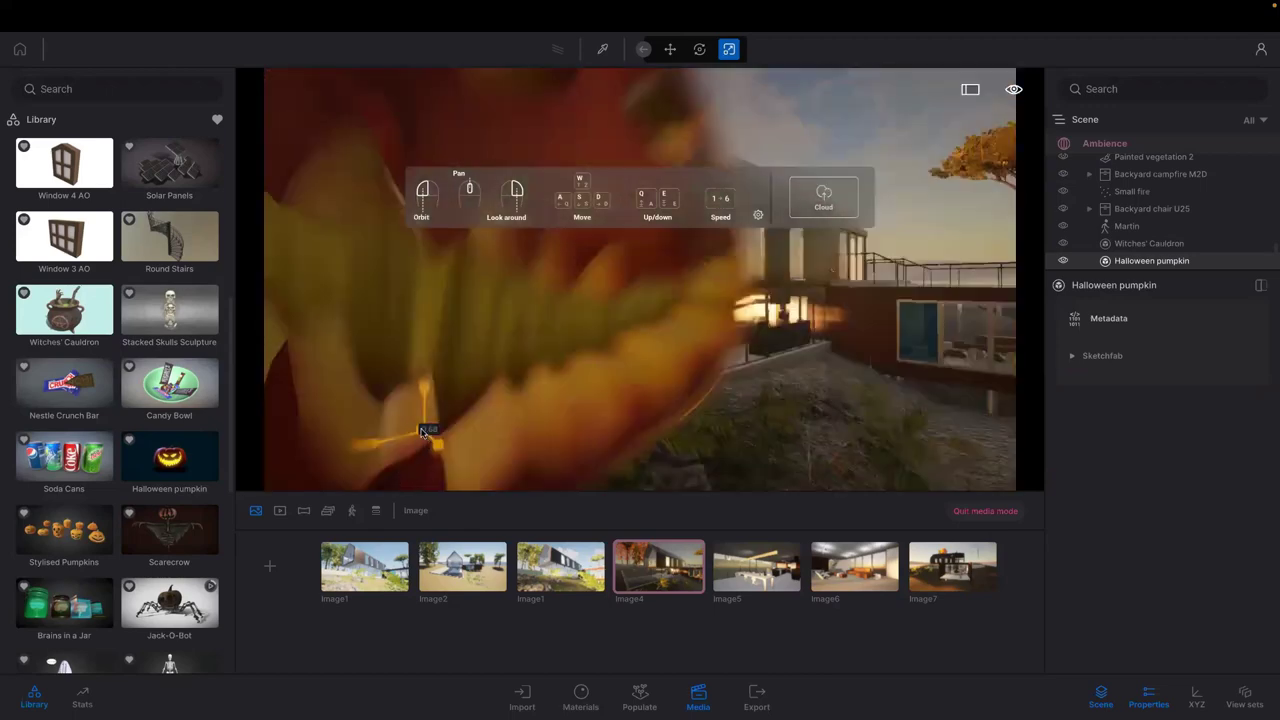
drag(423, 431, 437, 462)
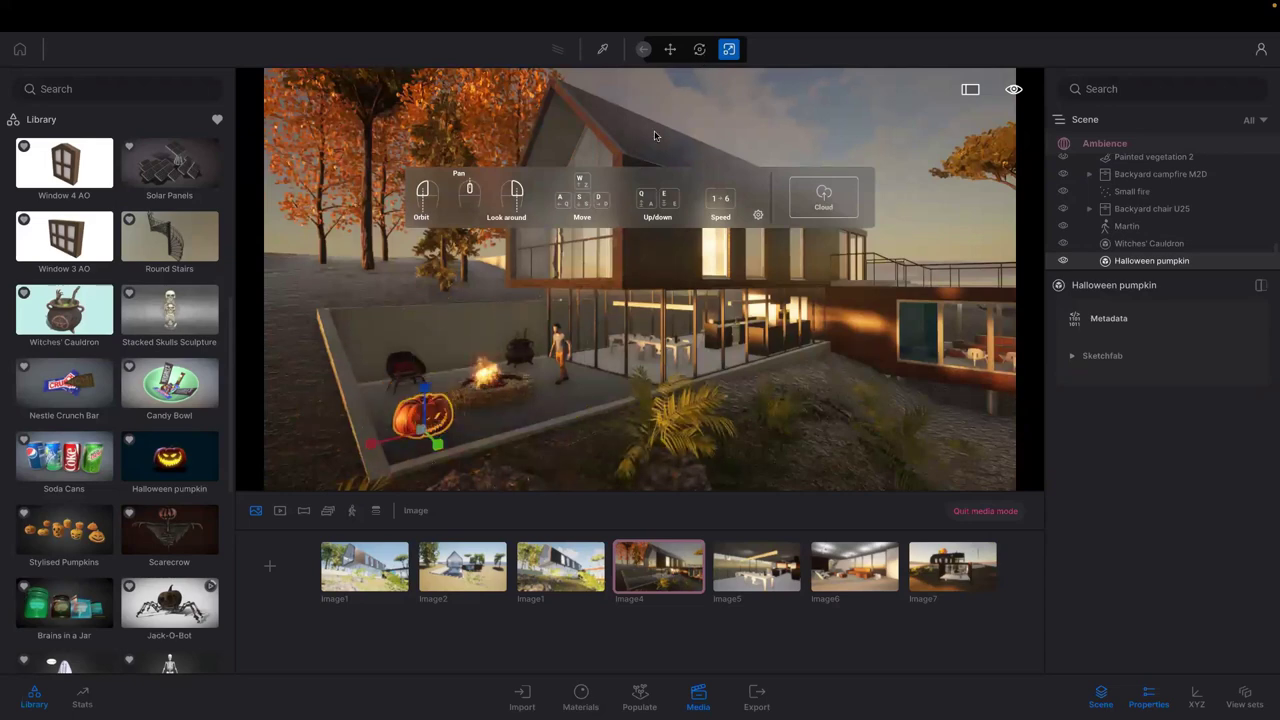
key(r)
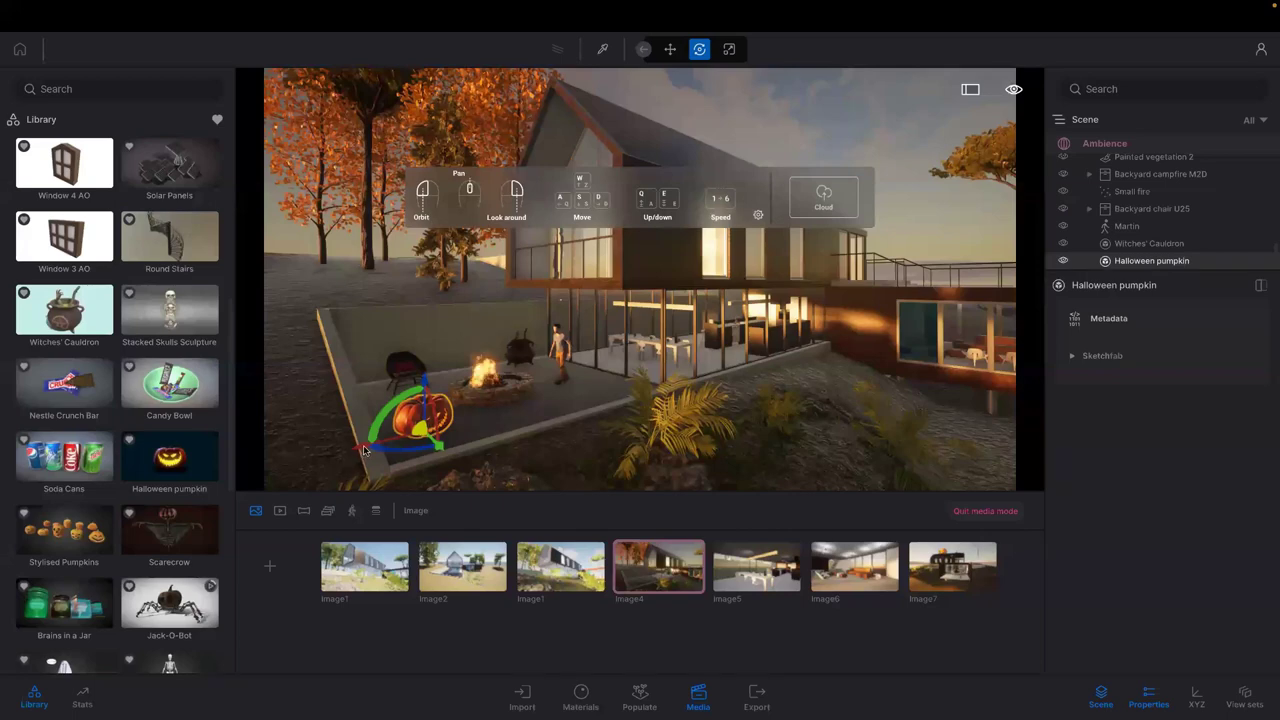
drag(364, 451, 353, 452)
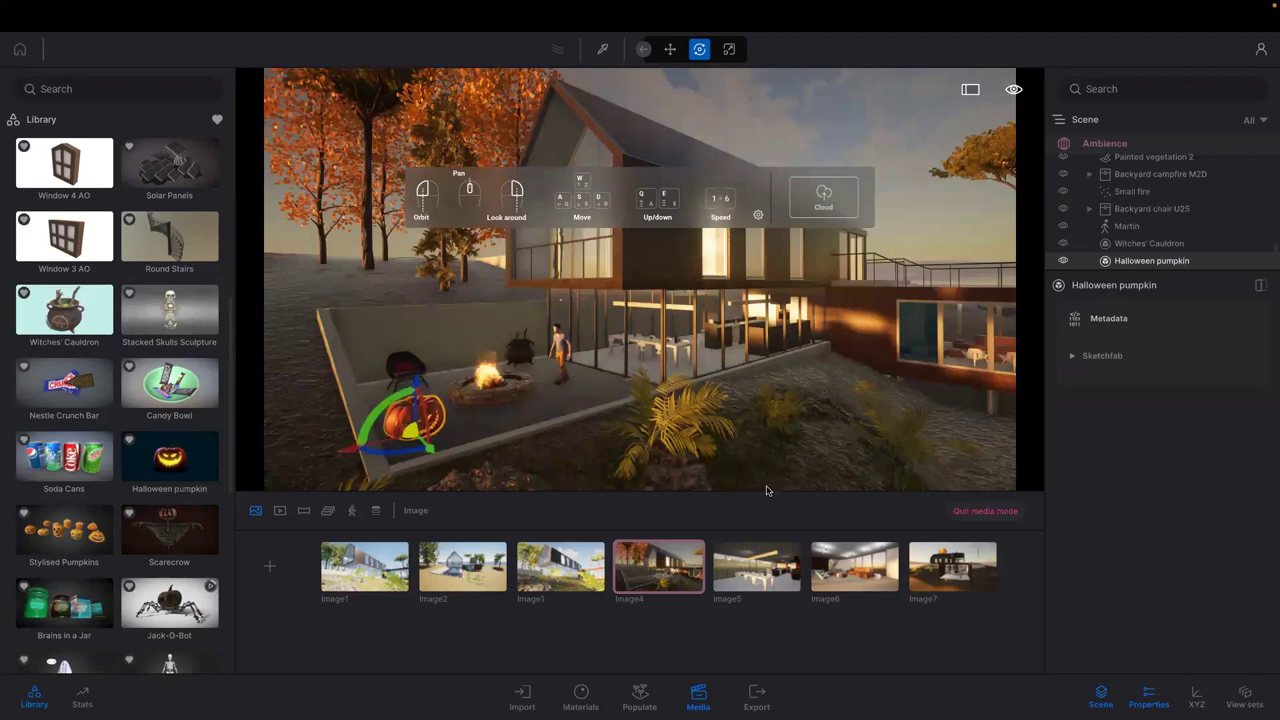
Switch to the Image5 view and place the Candy Bowl from the library favorites on the near end of the dining table
click(752, 570)
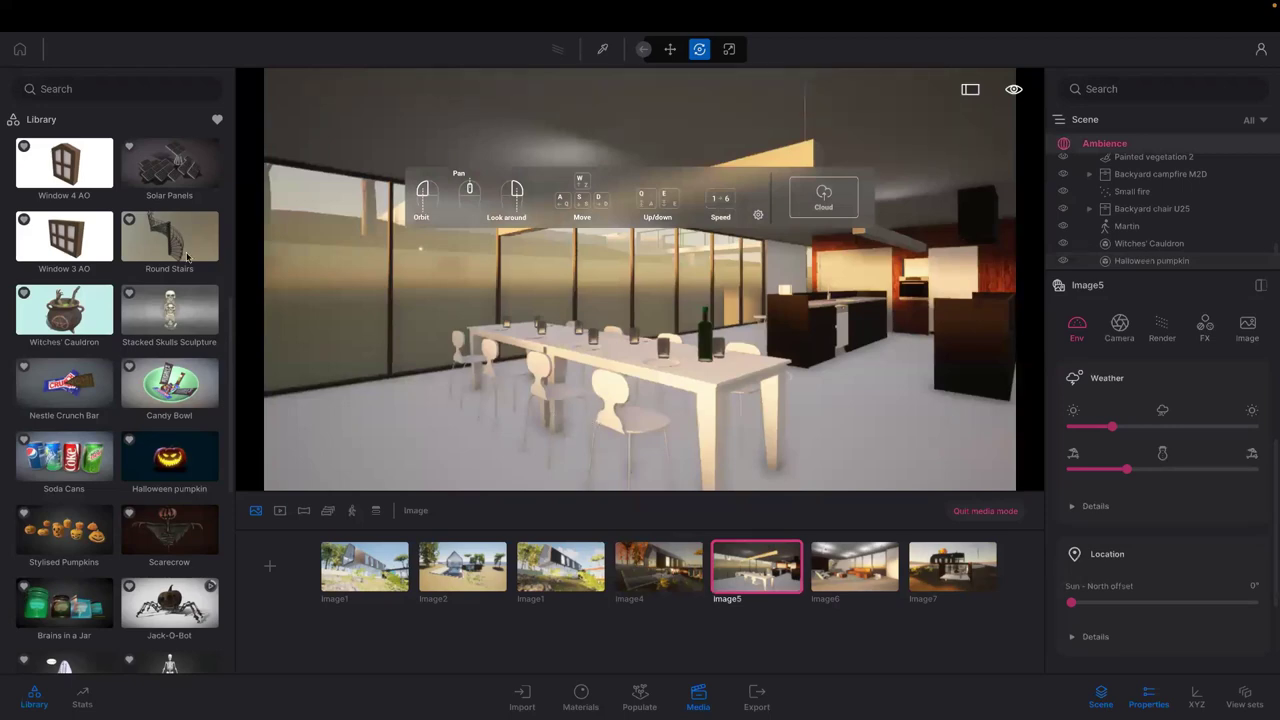
mouse_move(183, 400)
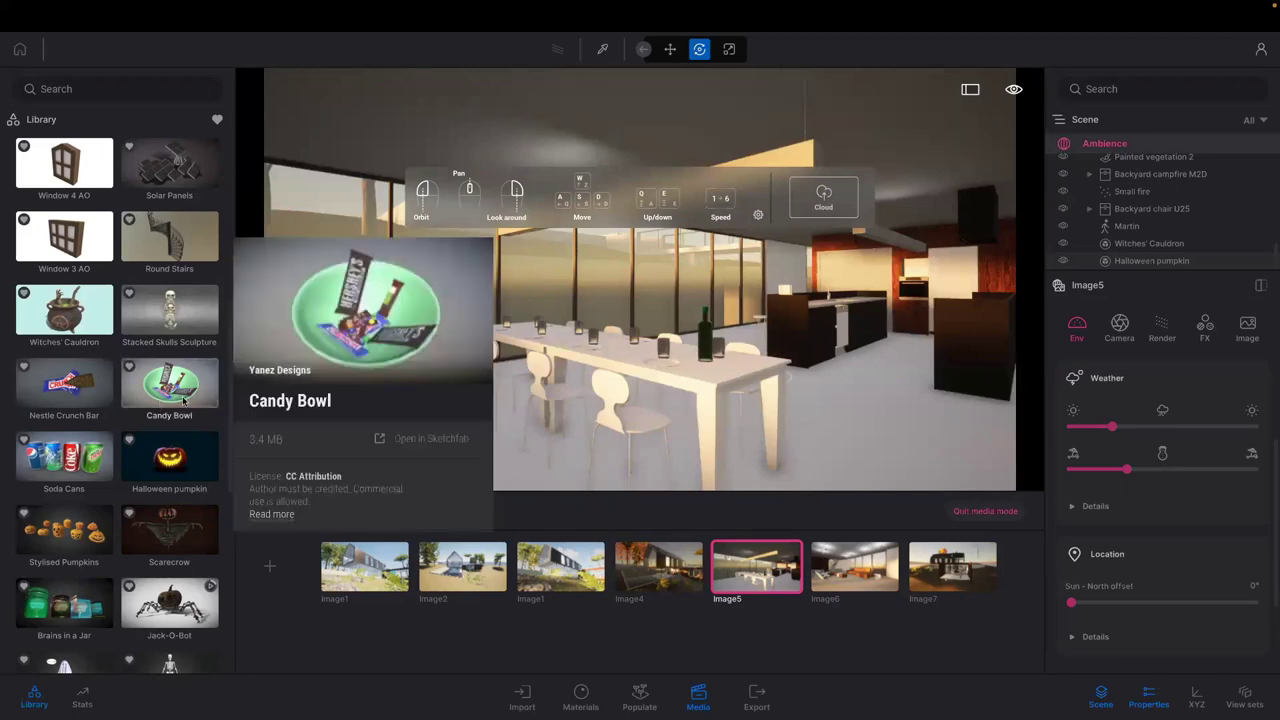
drag(592, 338, 698, 366)
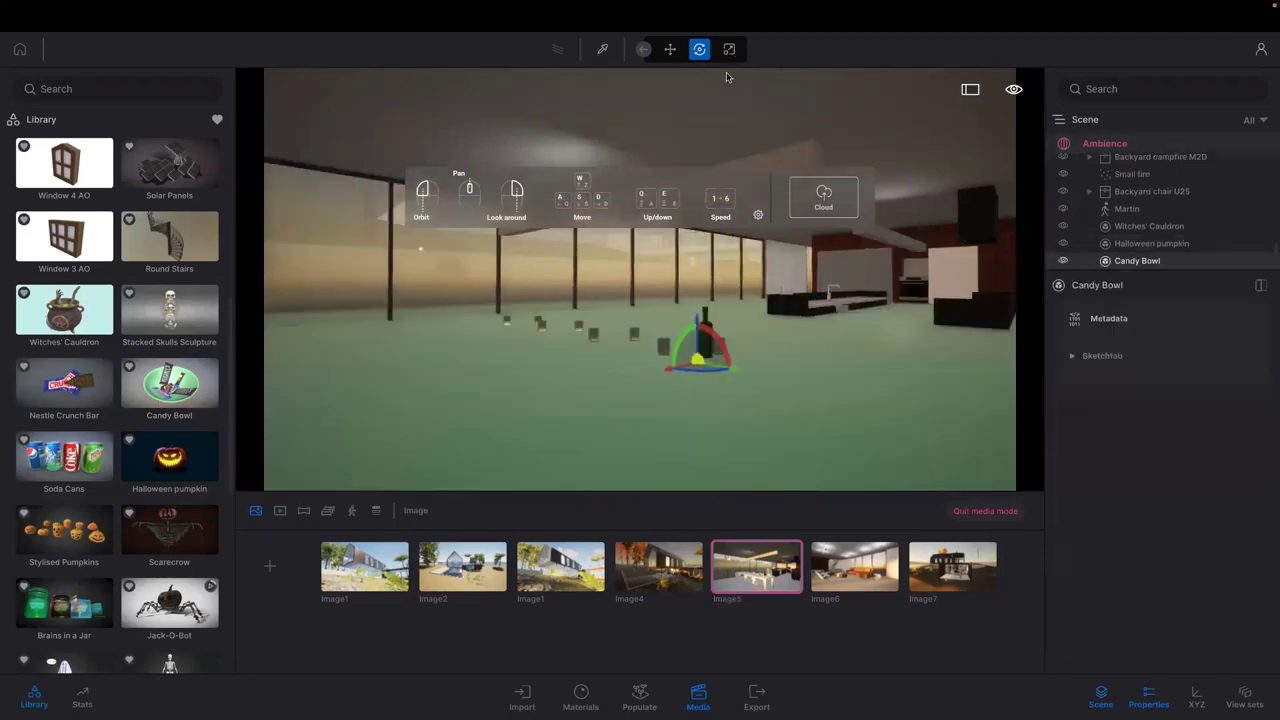
Scale the candy bowl down uniformly until it fits realistically on the dining table
key(space)
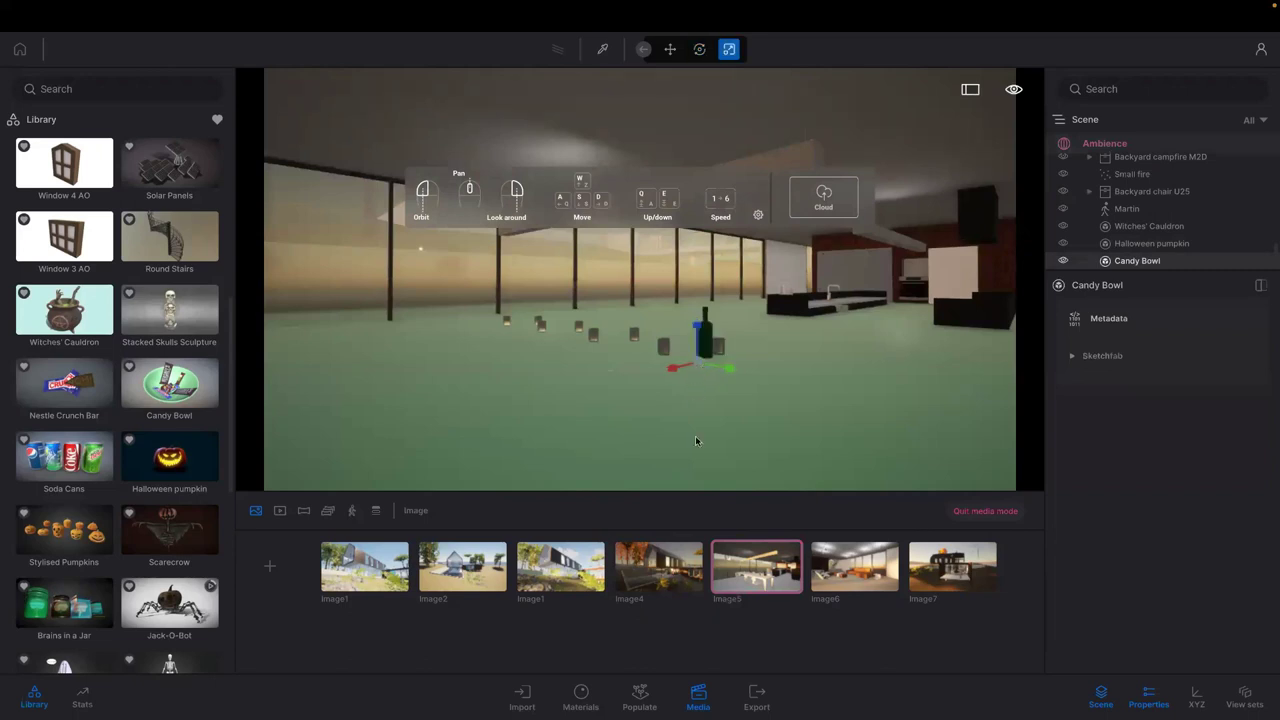
drag(697, 441, 698, 477)
drag(700, 364, 727, 507)
drag(734, 478, 716, 470)
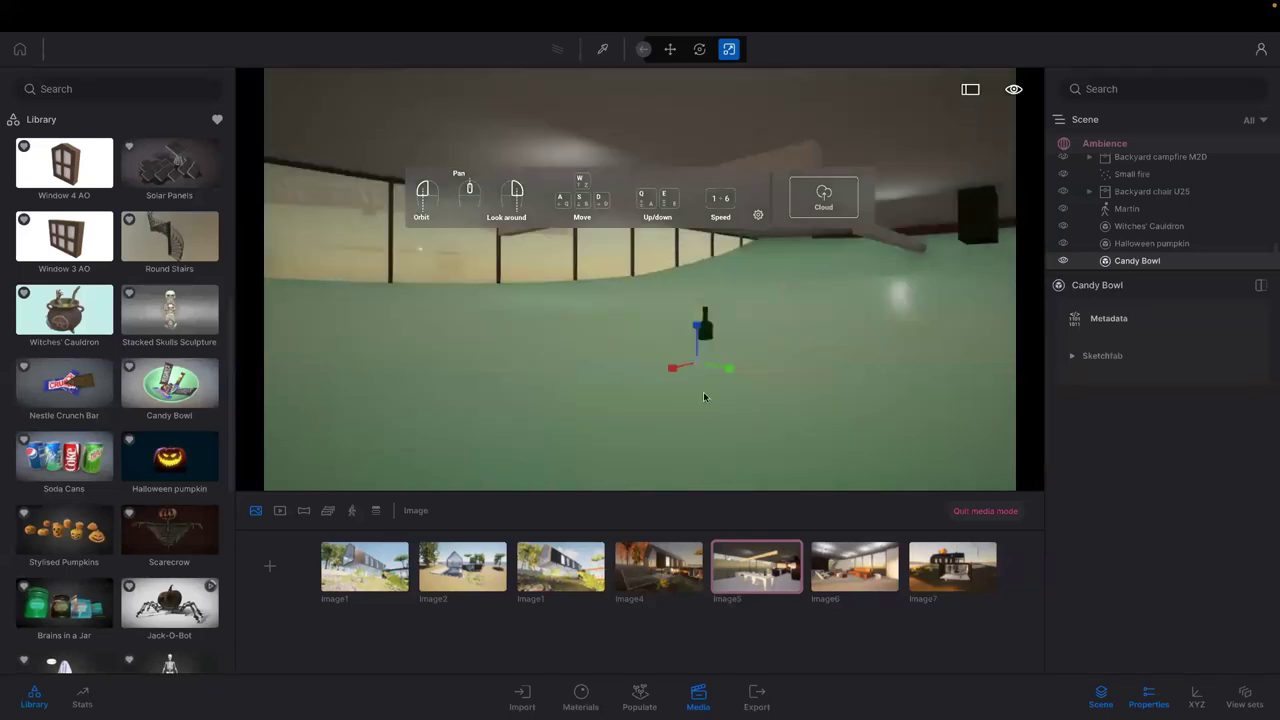
key(Tab)
key(ctrl+z)
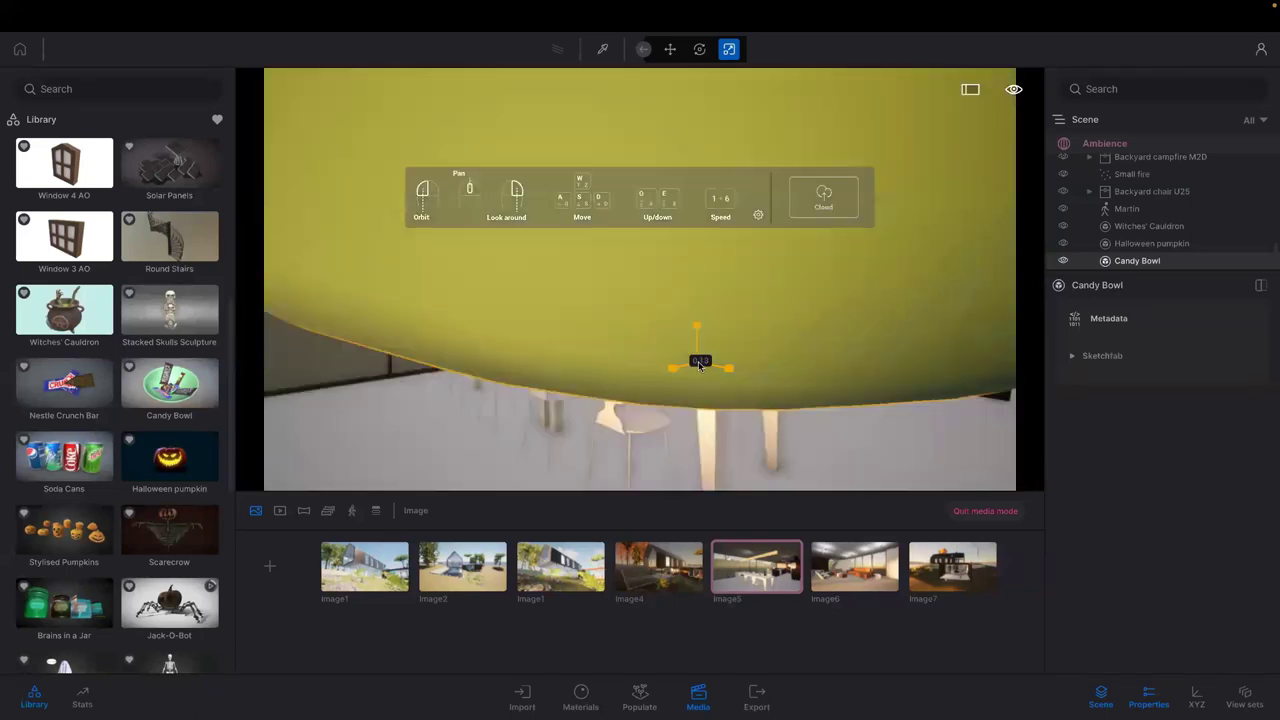
drag(697, 363, 629, 510)
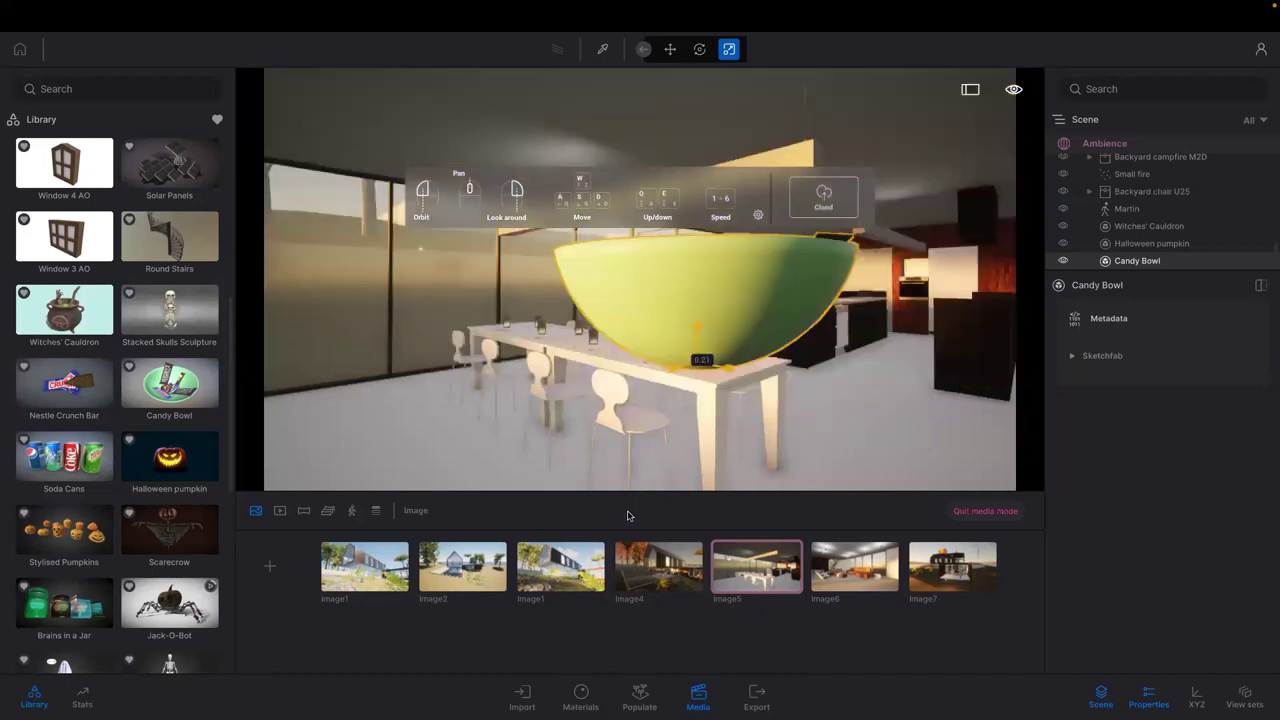
drag(692, 386, 706, 430)
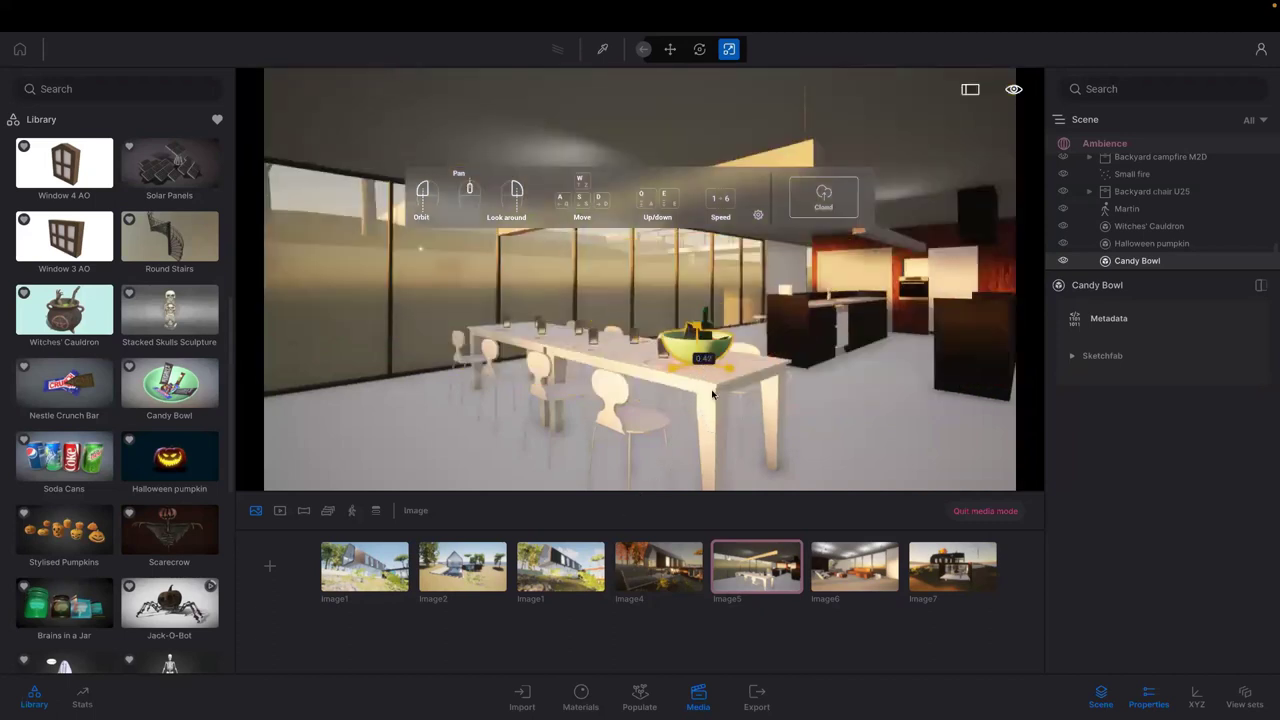
drag(700, 365, 711, 430)
Adjust the candy bowl's rotation and position so it sits beside the bottle on the dining table
click(697, 52)
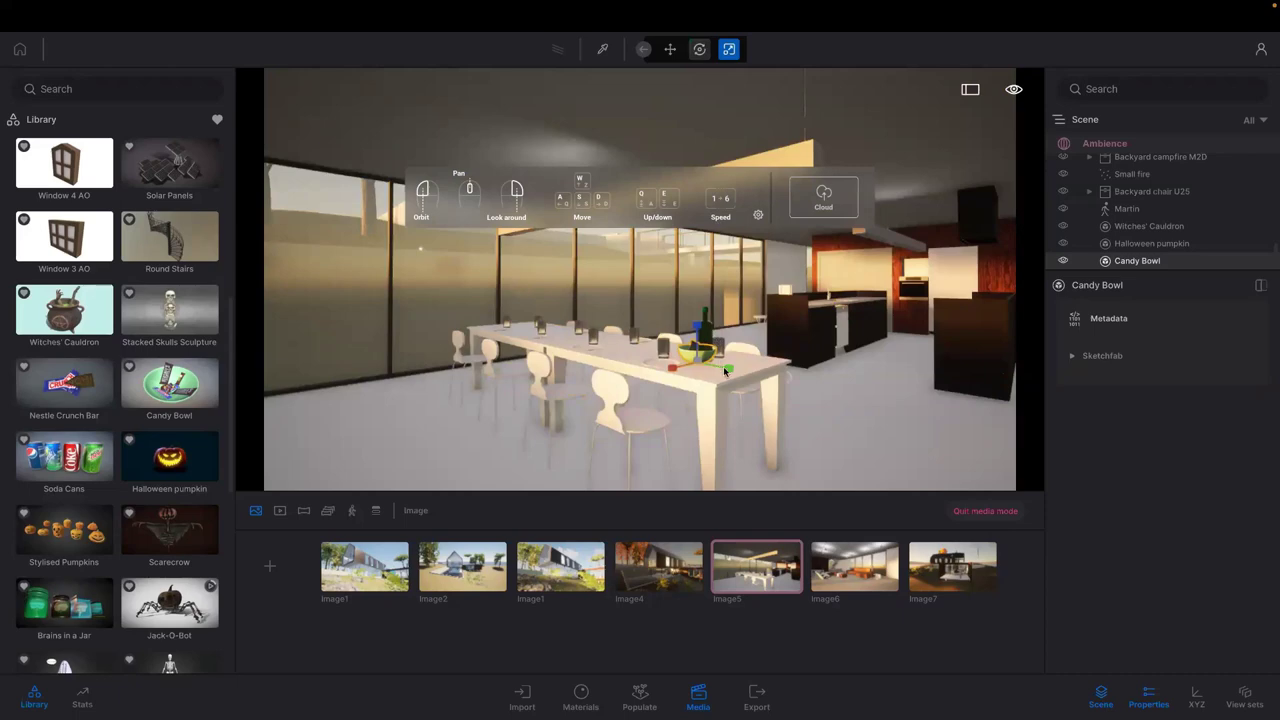
key(r)
drag(742, 378, 360, 402)
drag(231, 453, 231, 453)
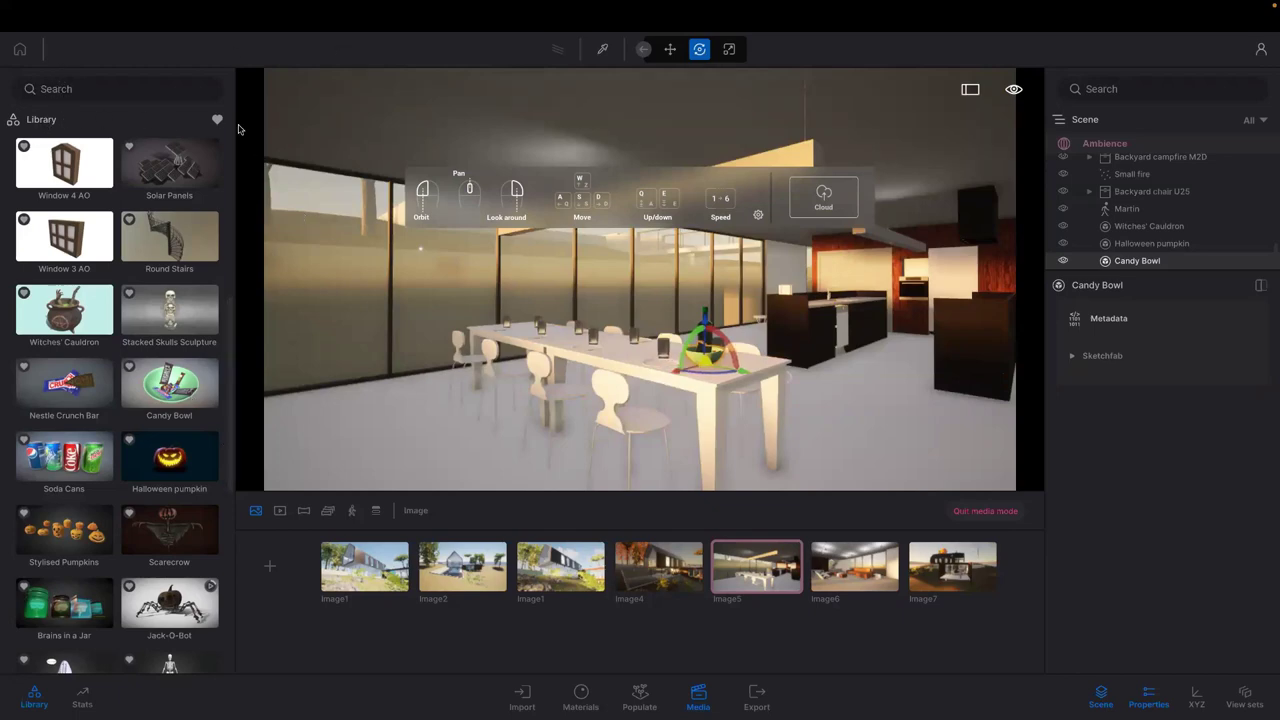
Place the woman, child and dog group from the Events category of posed human characters on the floor near the dining room windows
click(216, 121)
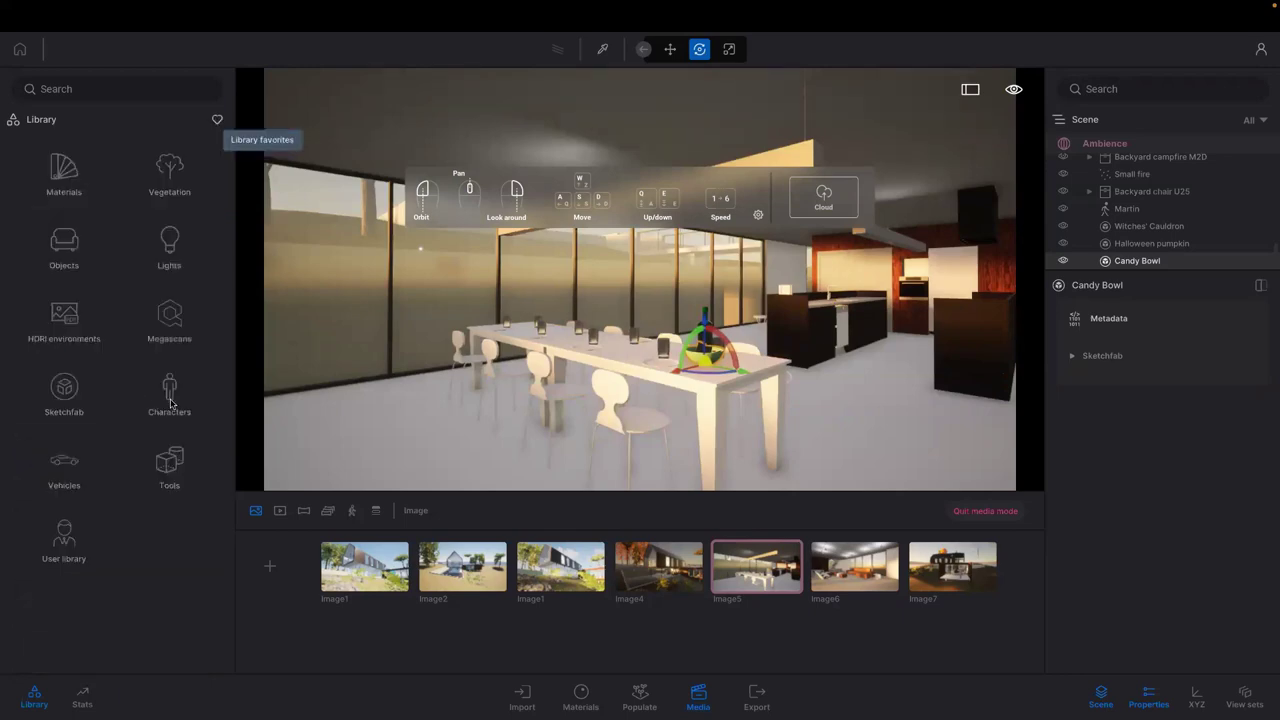
click(170, 403)
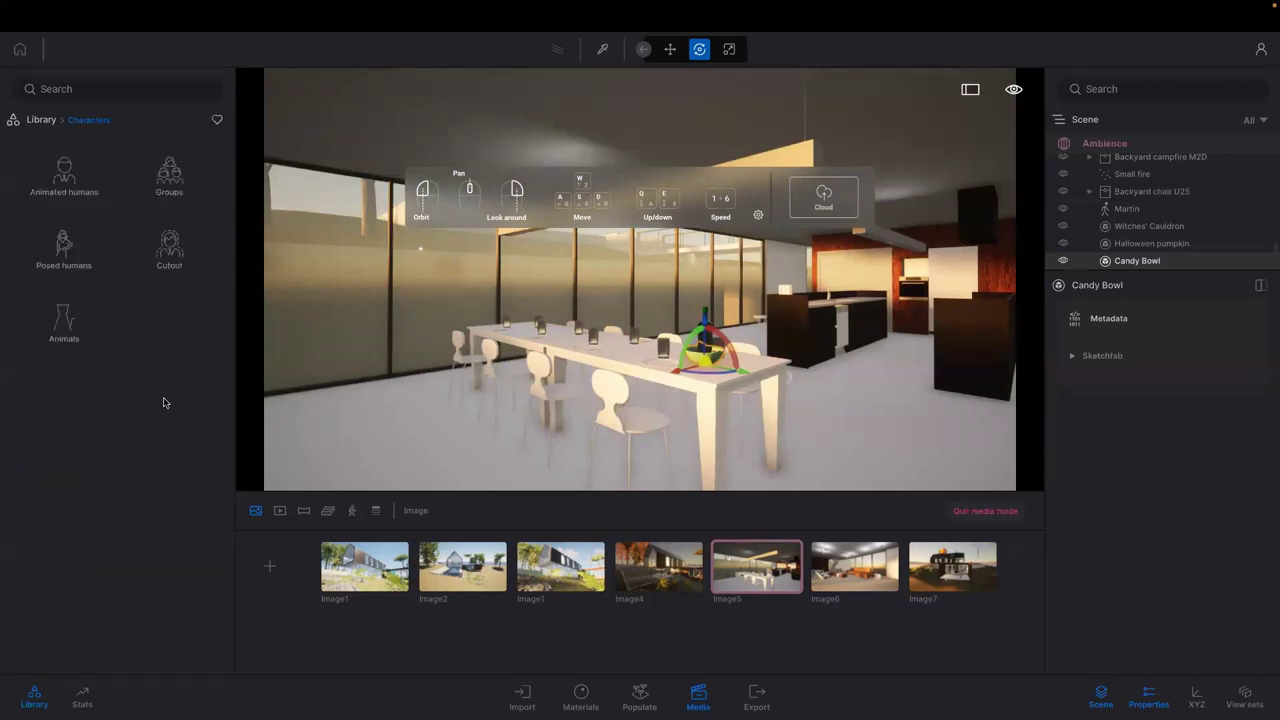
click(72, 270)
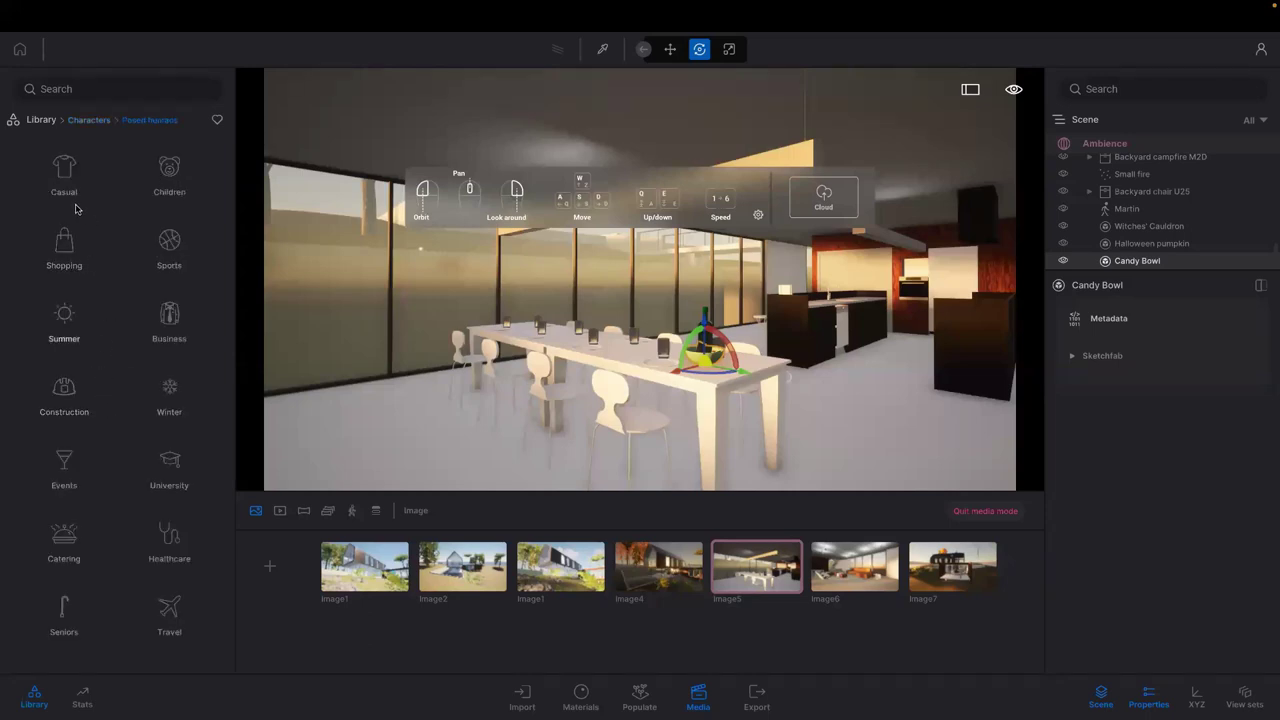
click(64, 467)
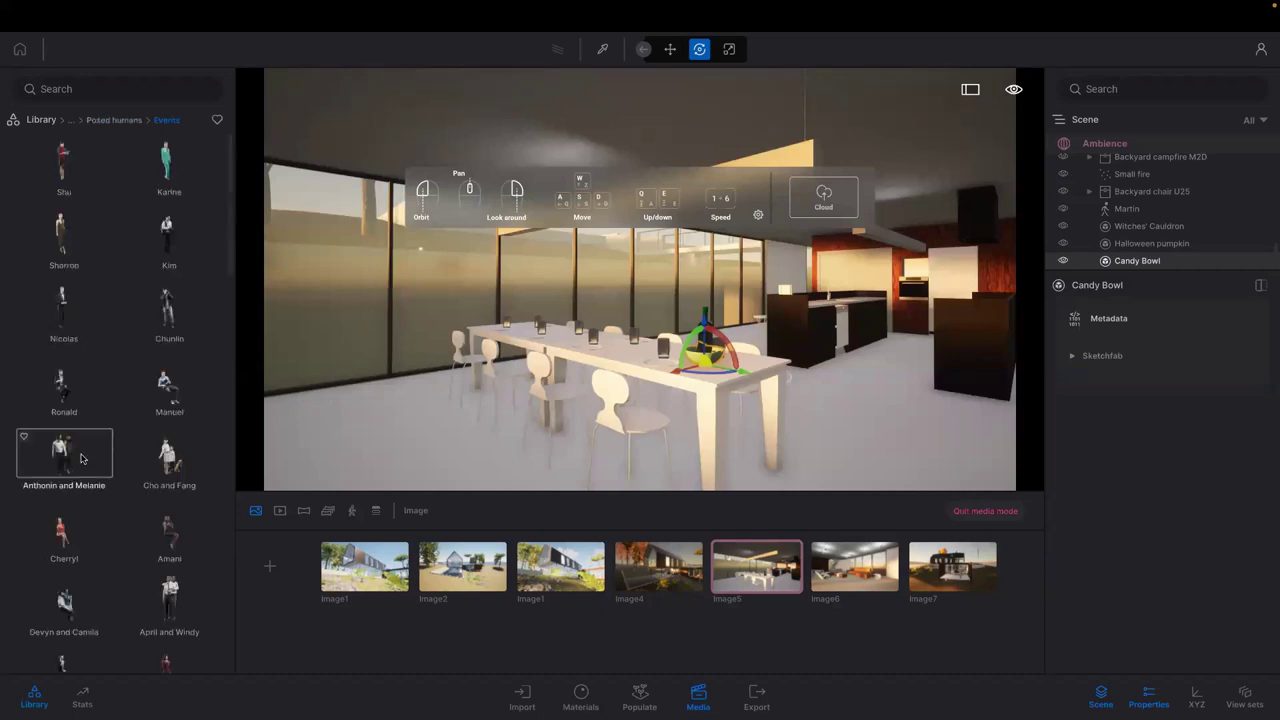
scroll(84, 448, down, 1)
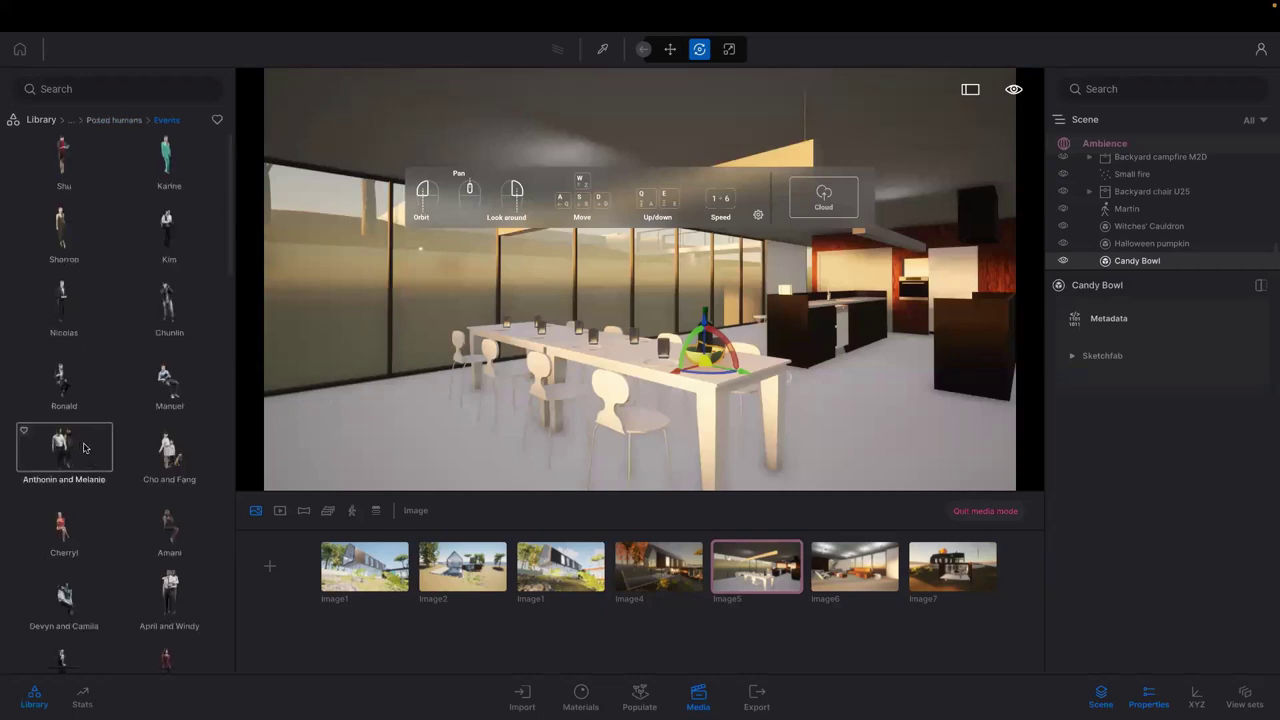
scroll(85, 447, down, 1)
scroll(86, 447, down, 1)
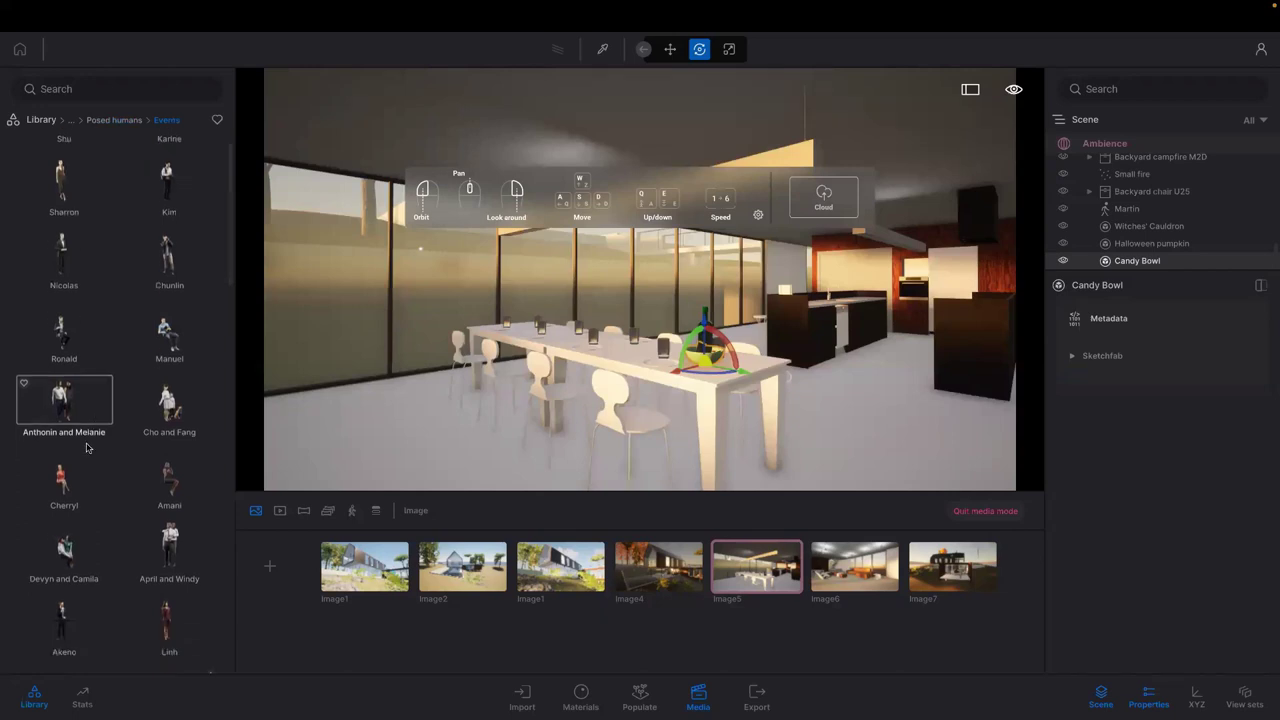
scroll(176, 381, down, 1)
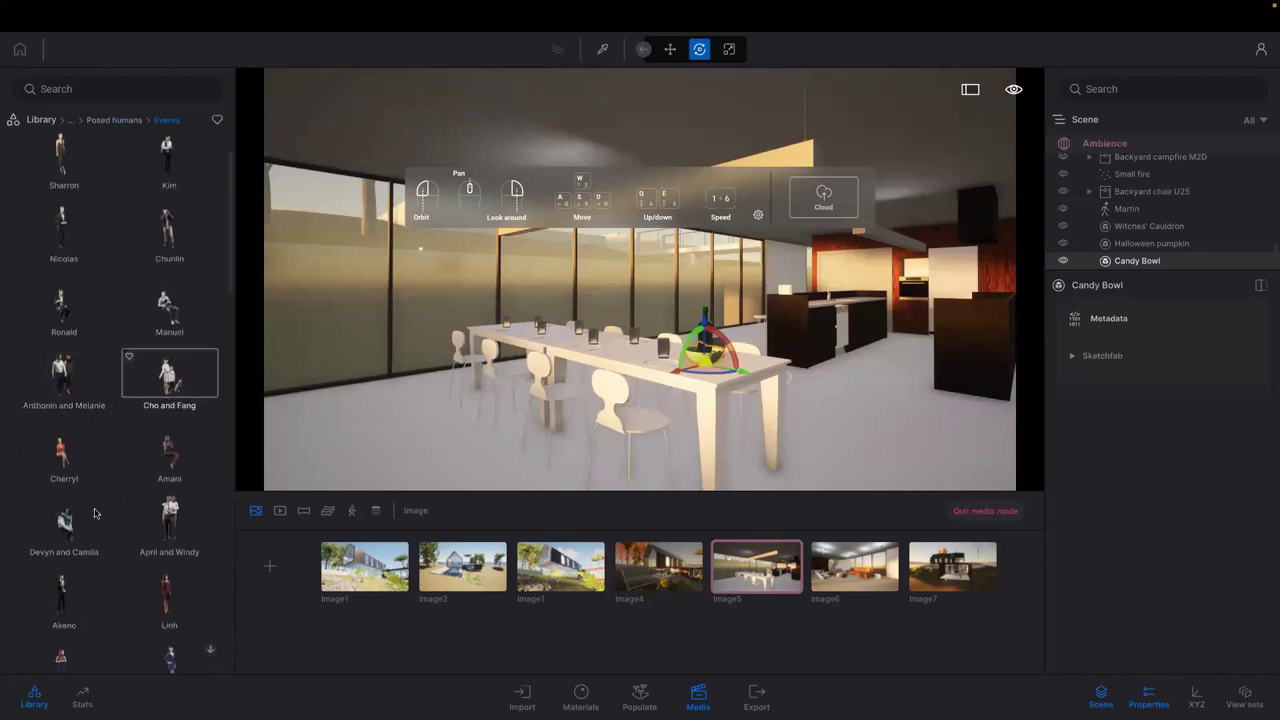
click(175, 440)
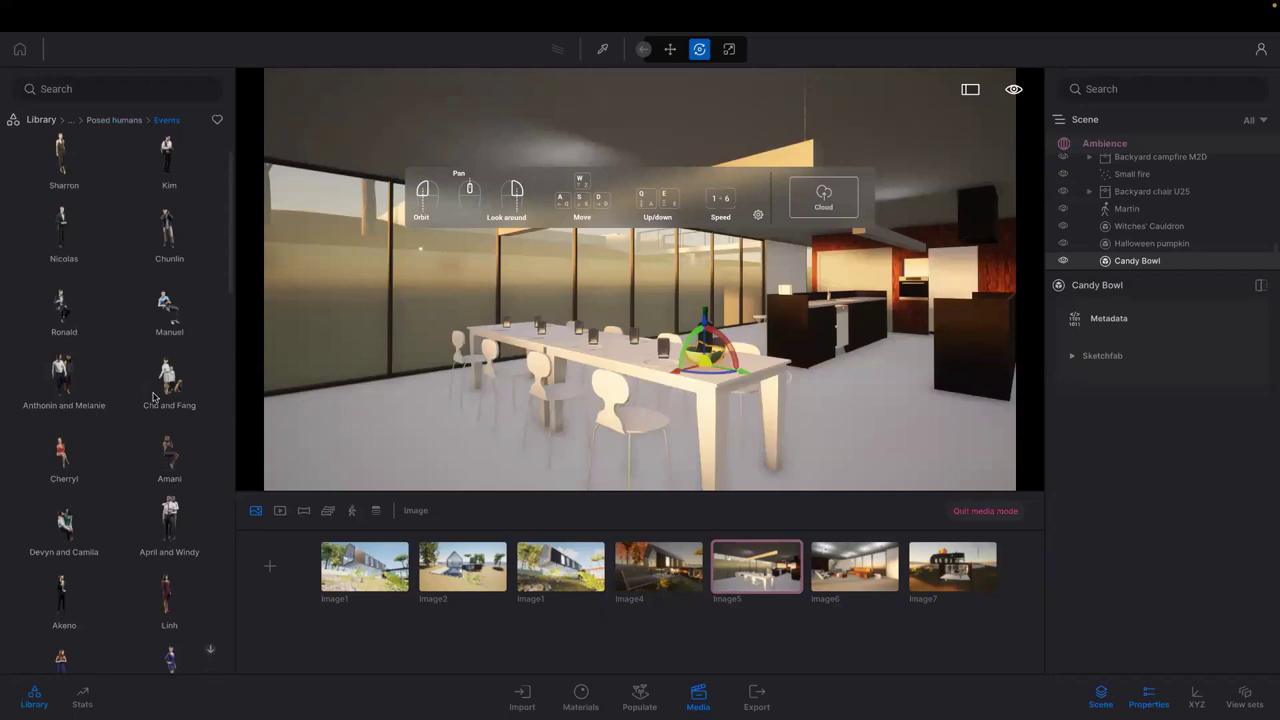
scroll(159, 416, up, 1)
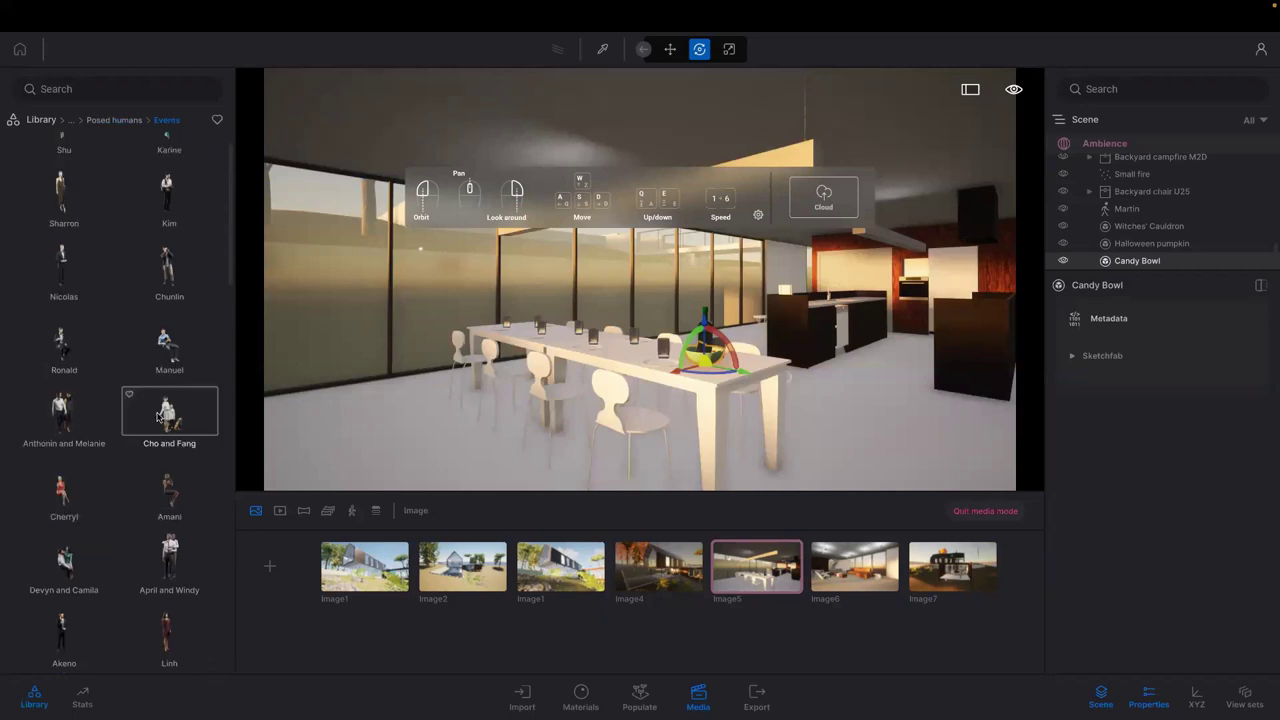
click(362, 424)
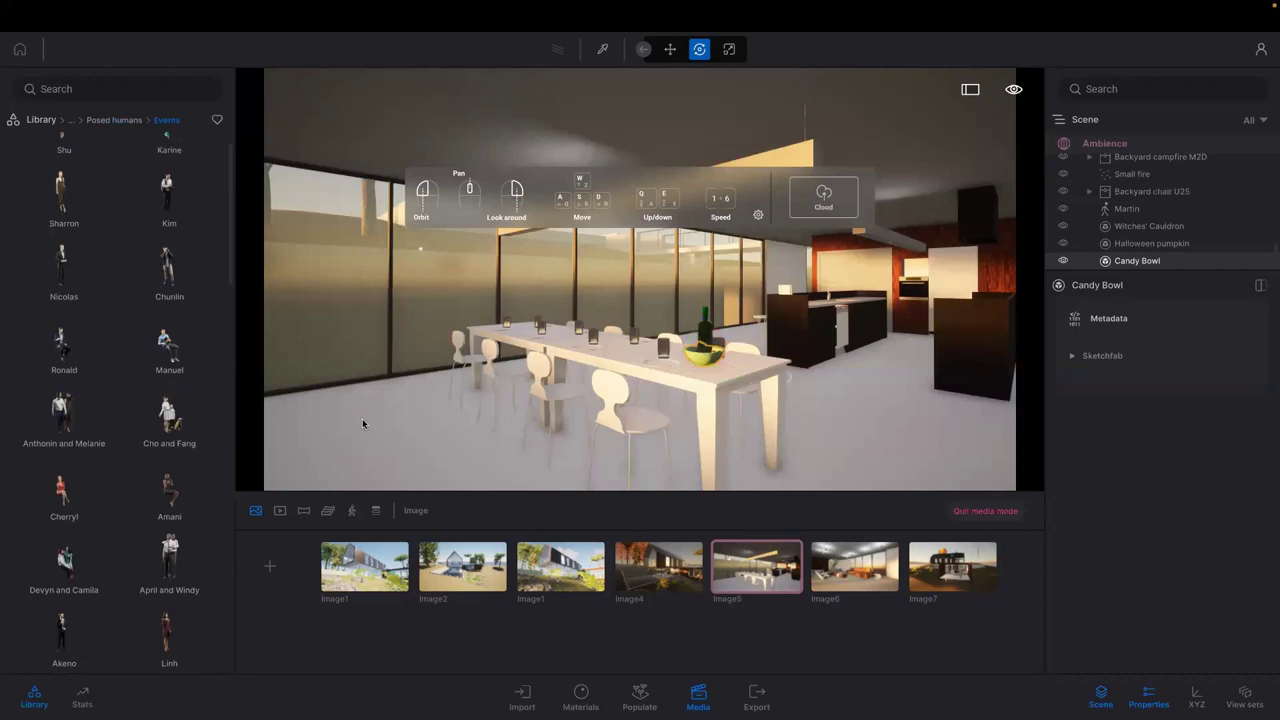
click(294, 421)
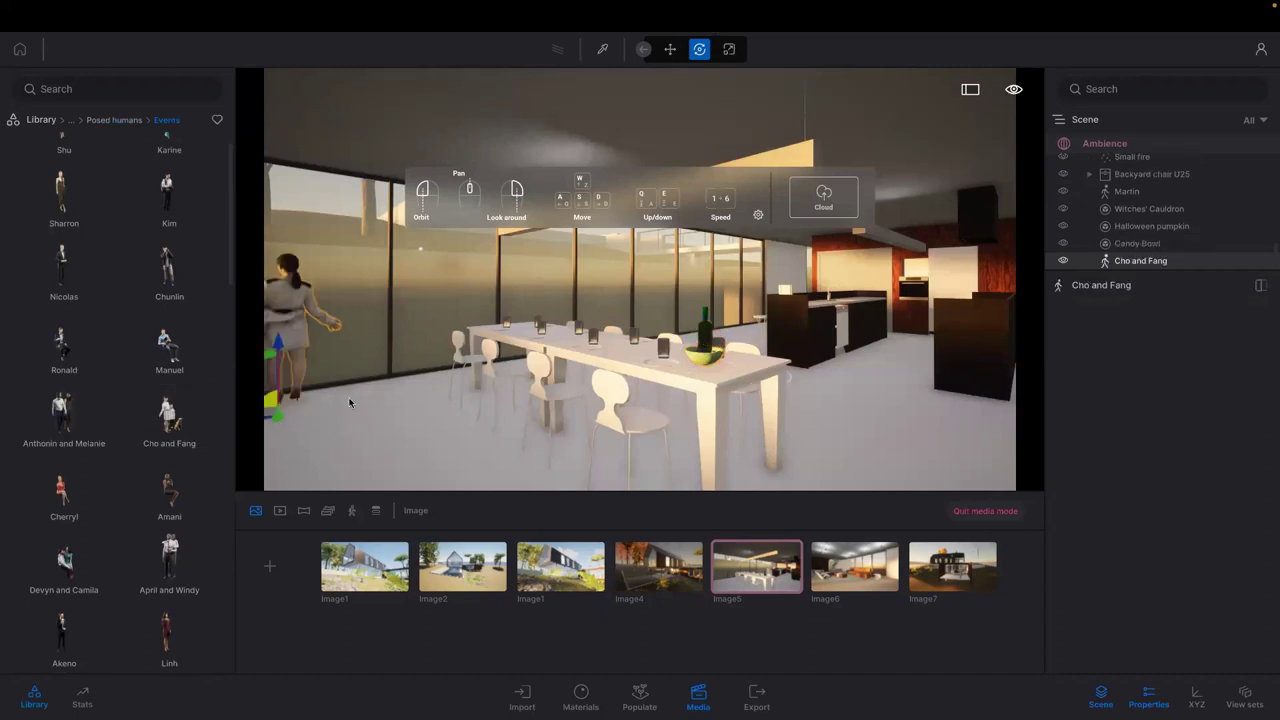
Rotate the woman, child and dog group toward the camera and position it fully in view beside the dining table
drag(271, 403, 462, 404)
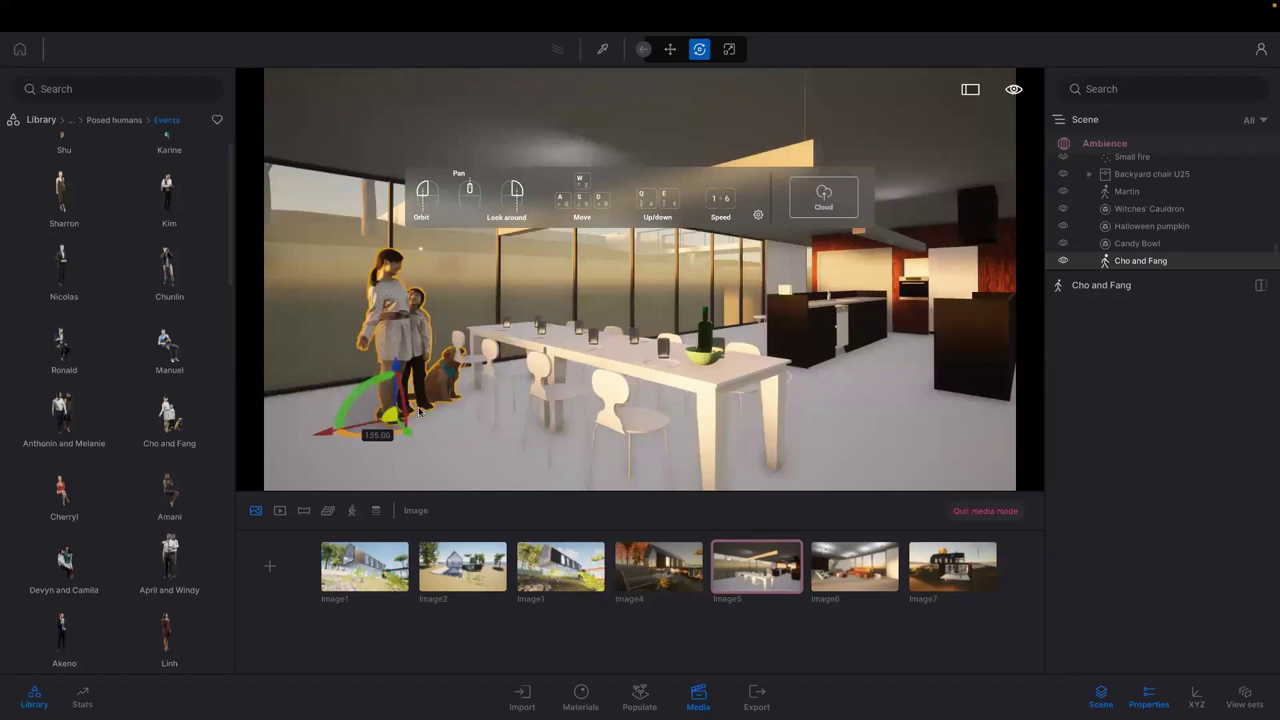
drag(388, 421, 338, 429)
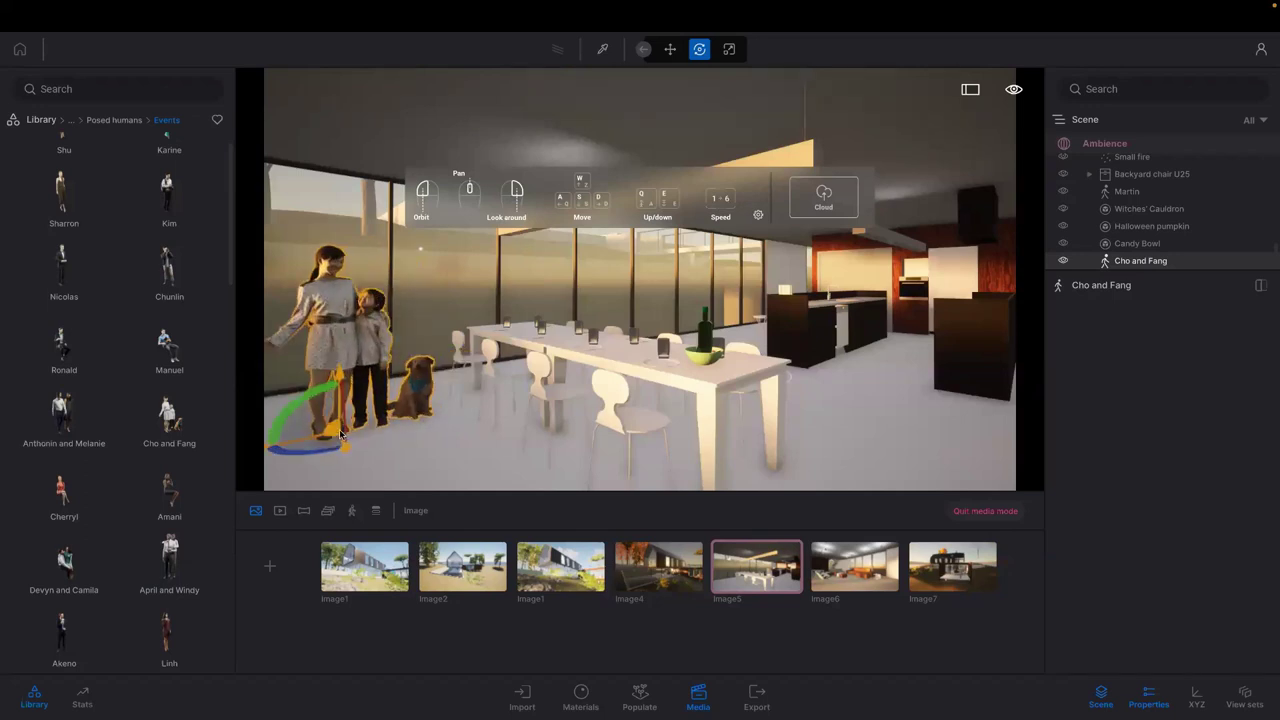
Place the Trick or Treat ghost from the library favorites between the dining table and kitchen, and rotate it to face the room
click(216, 122)
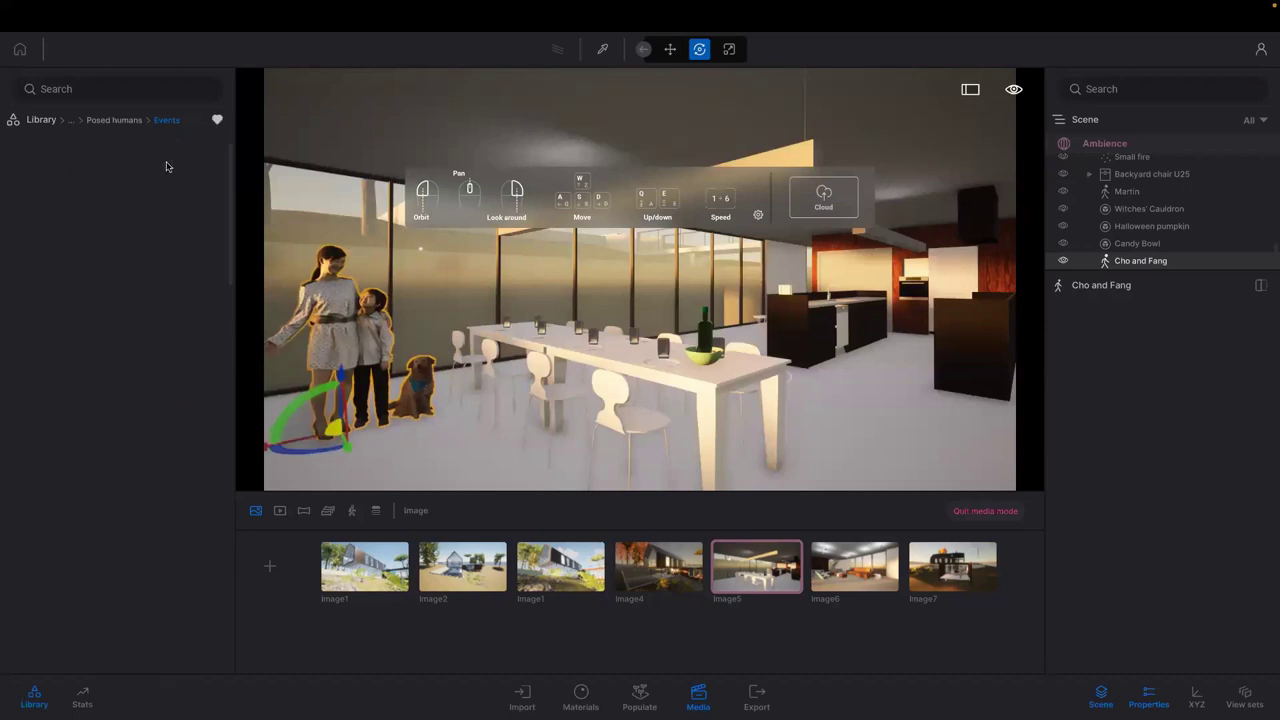
click(44, 122)
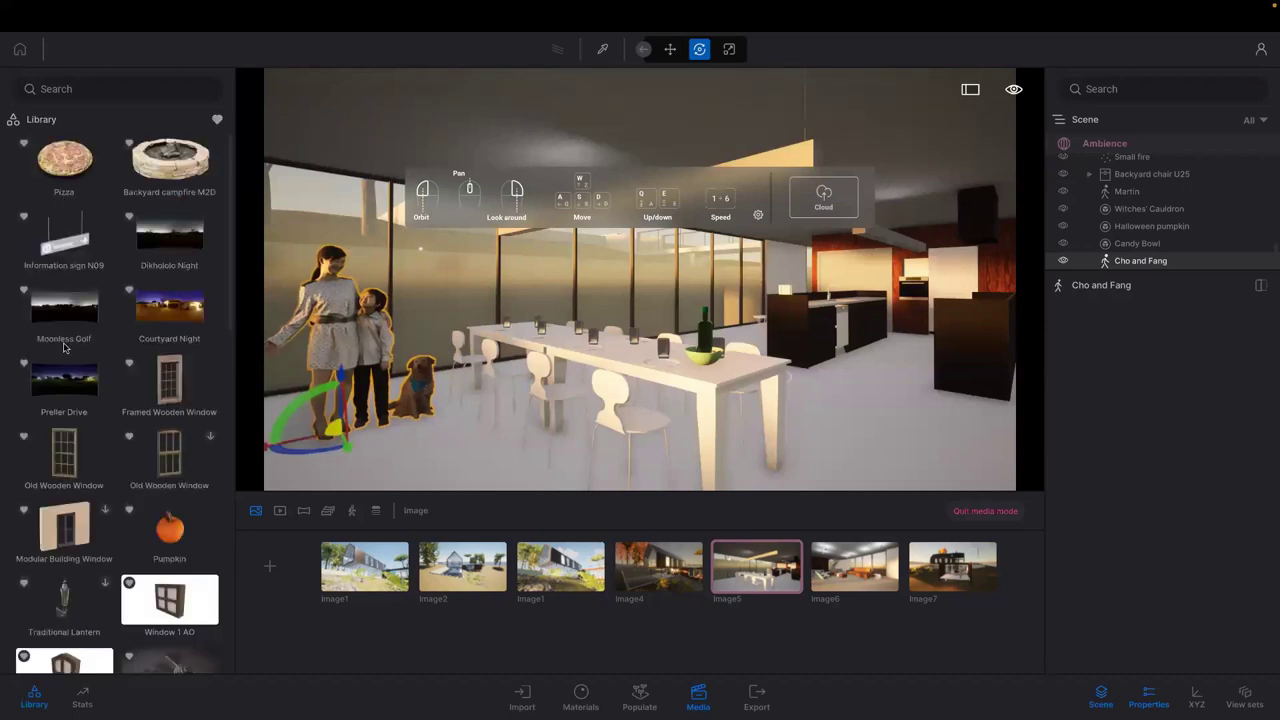
mouse_move(97, 377)
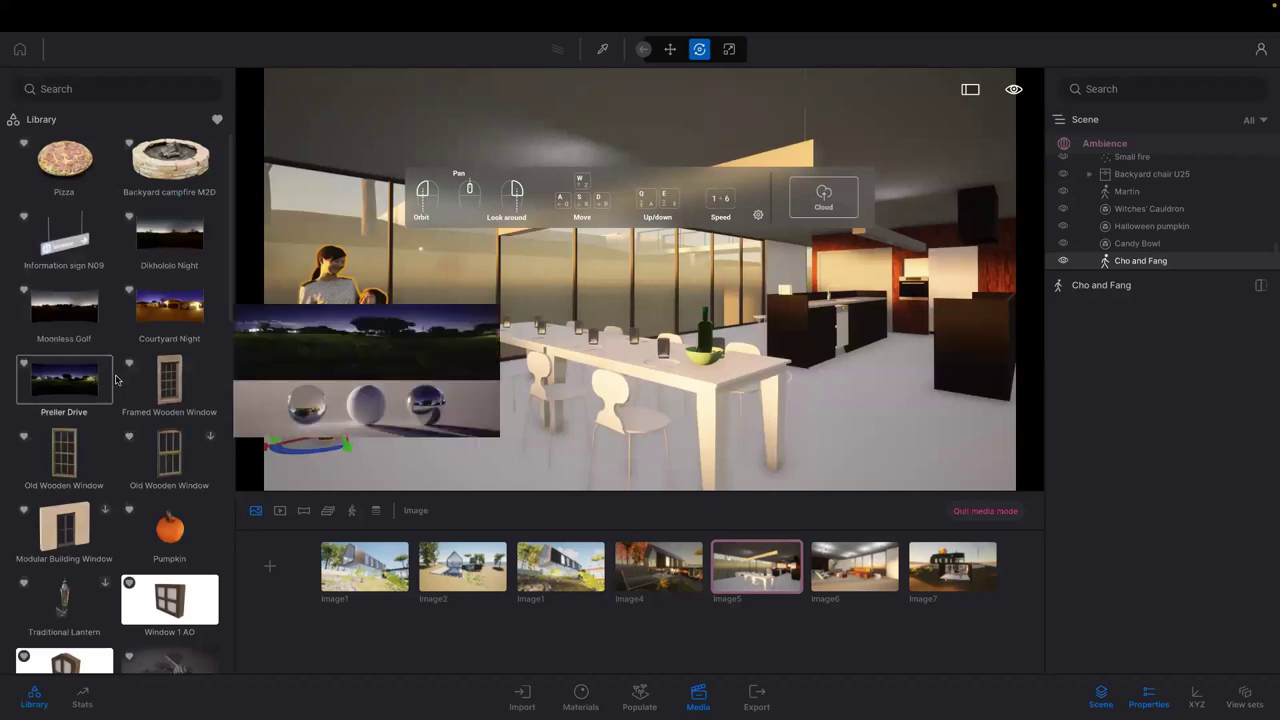
scroll(118, 377, down, 5)
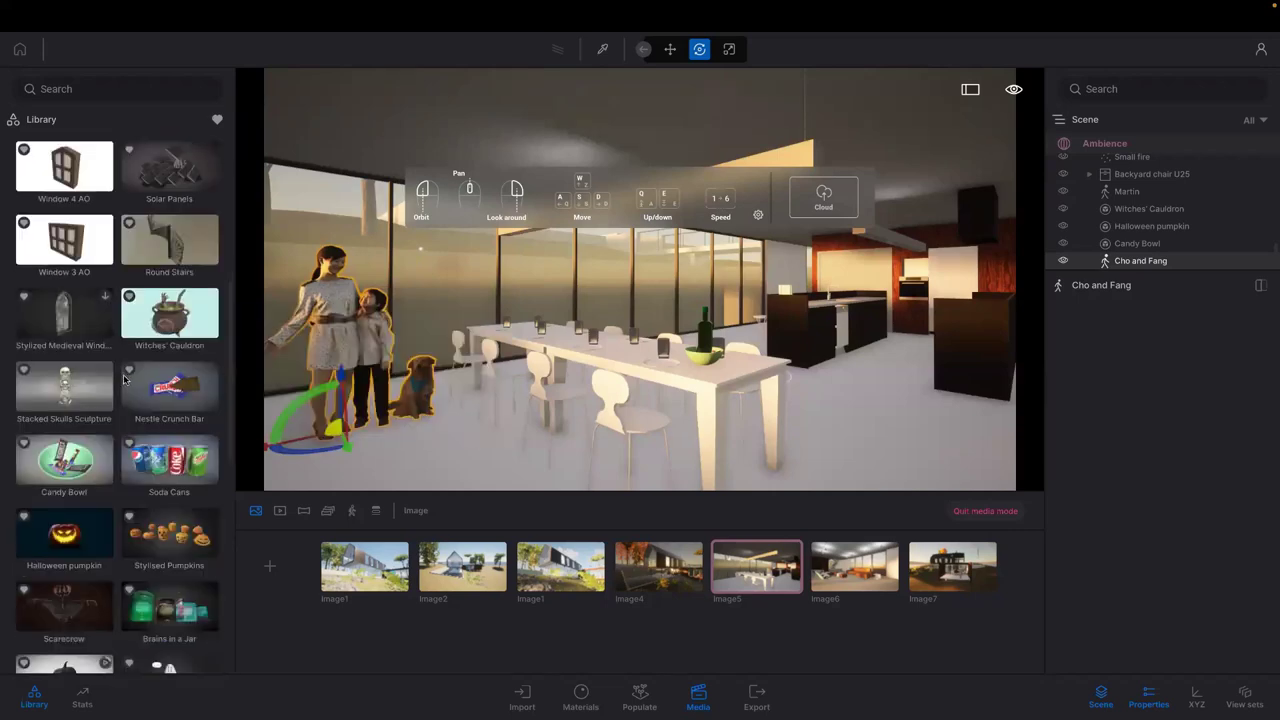
scroll(124, 378, down, 2)
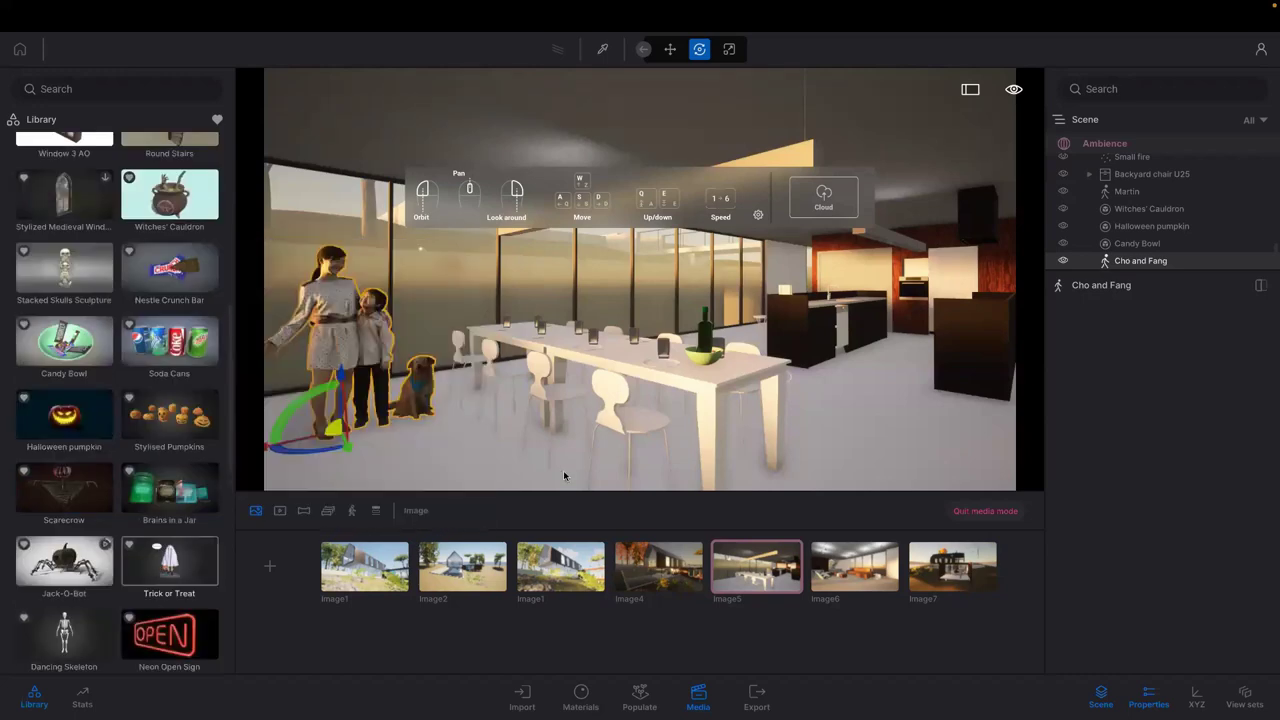
drag(826, 398, 844, 390)
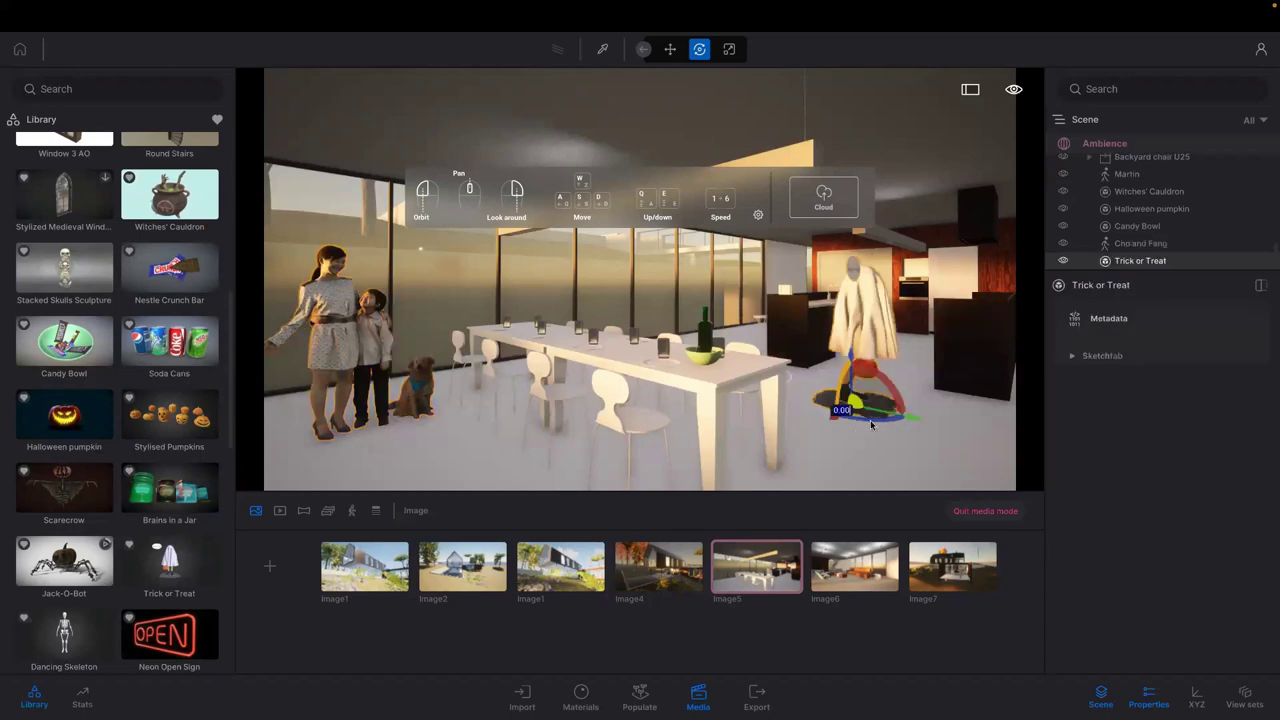
drag(851, 432, 818, 448)
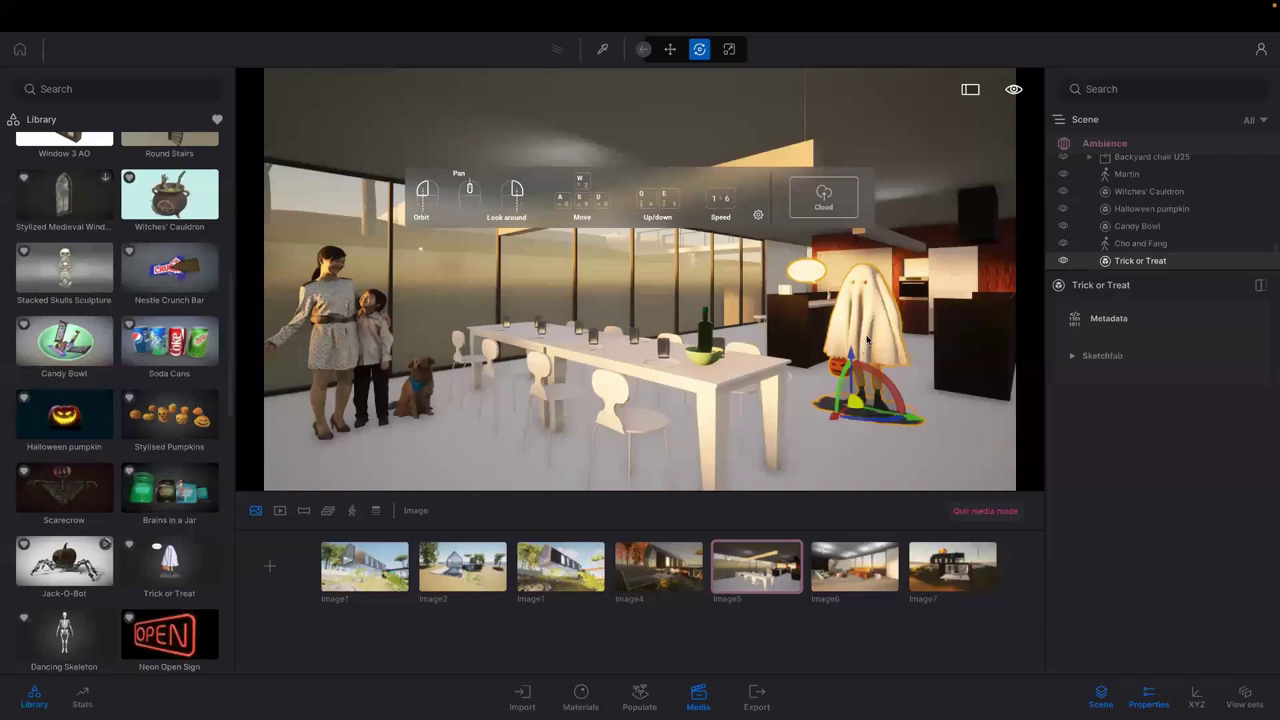
Move the Trick or Treat ghost behind the dining table, near the green bottle
drag(851, 355, 616, 441)
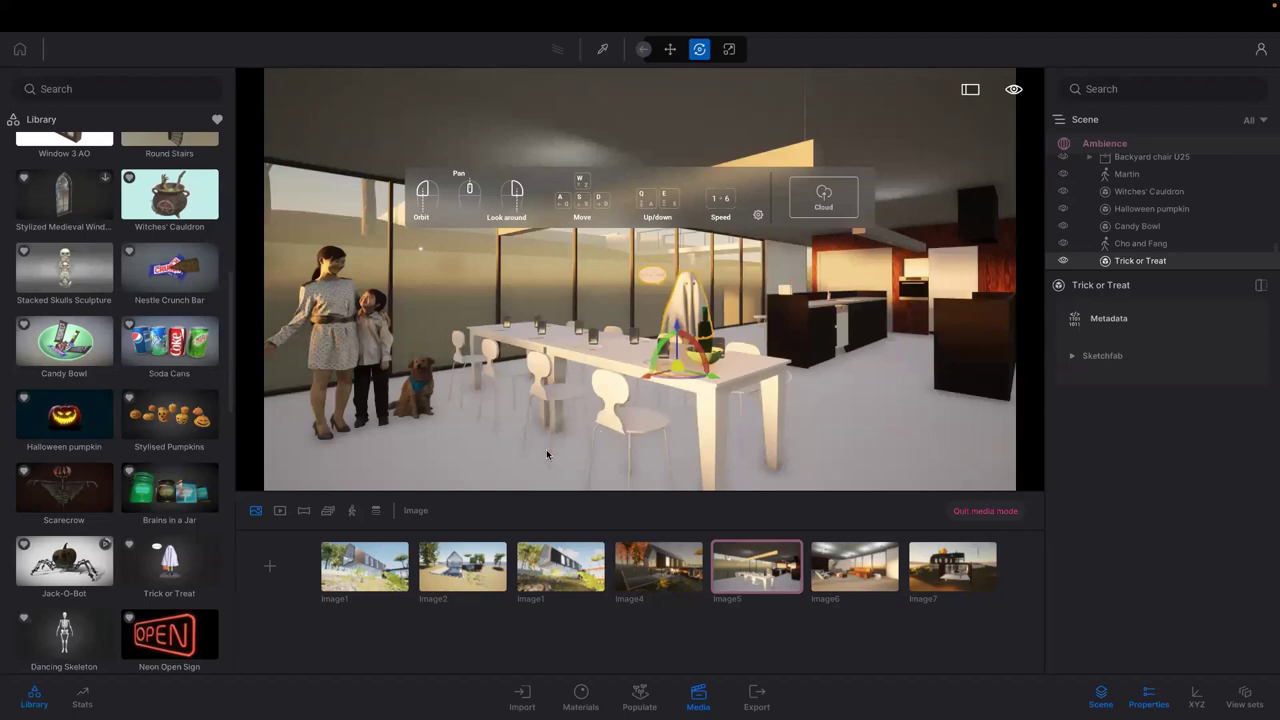
In Image6, place the Dancing Skeleton from the library favorites on the living room floor and scale it down to human height
click(830, 570)
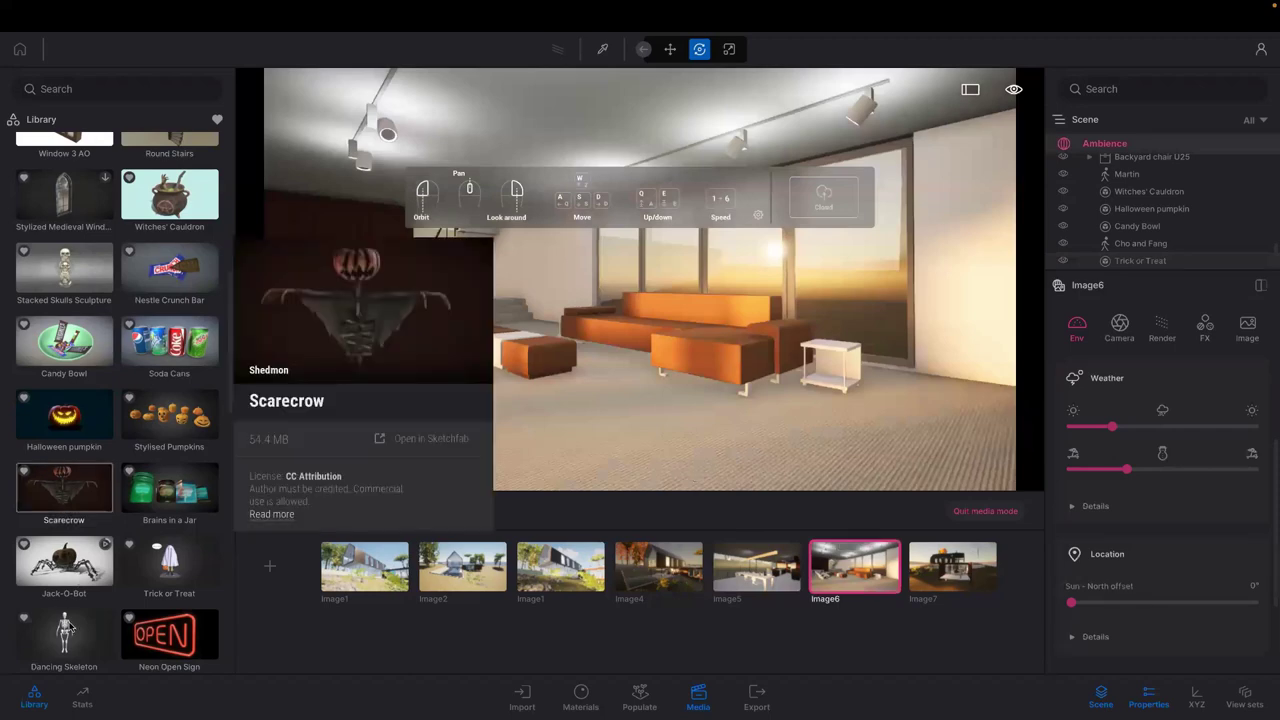
mouse_move(67, 627)
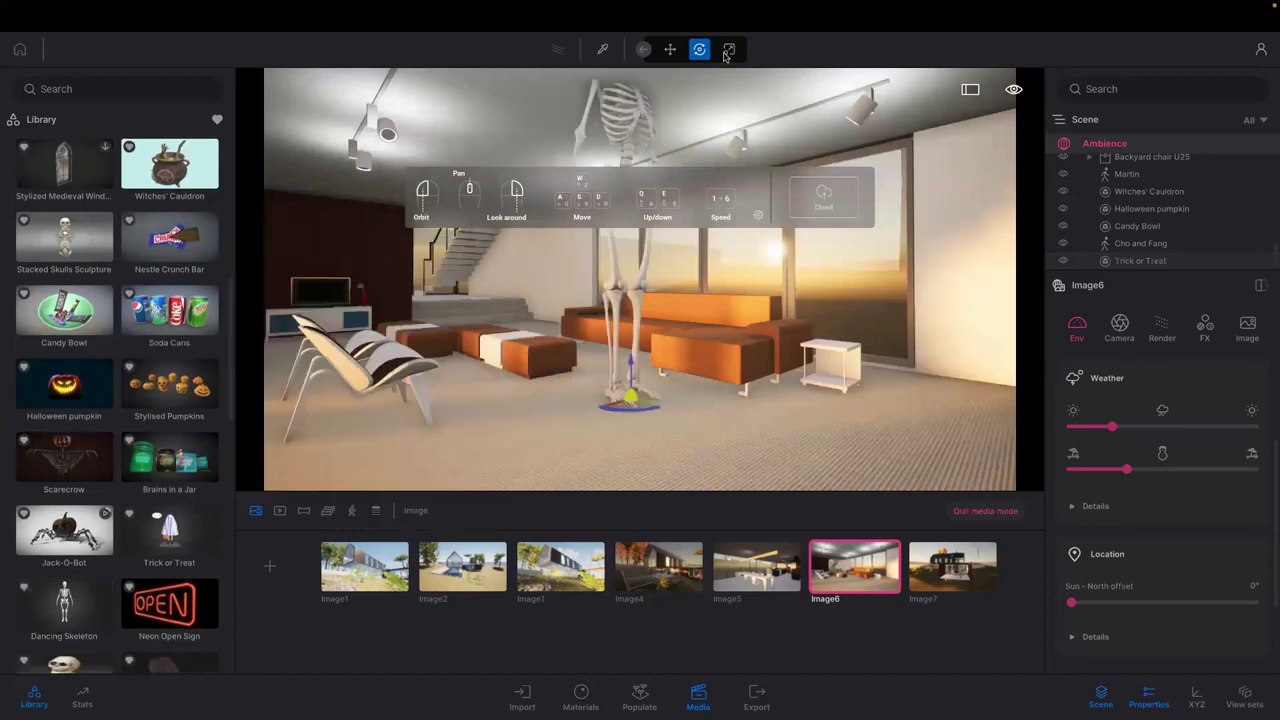
click(632, 395)
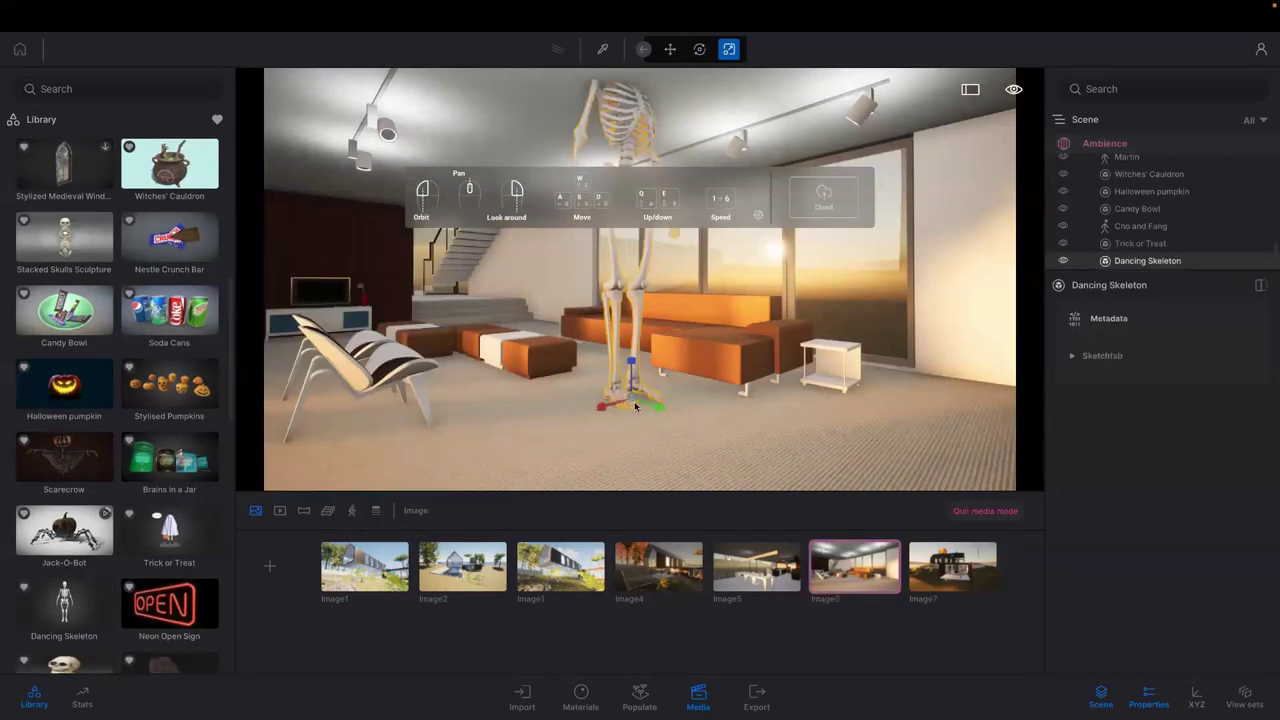
drag(647, 422, 650, 438)
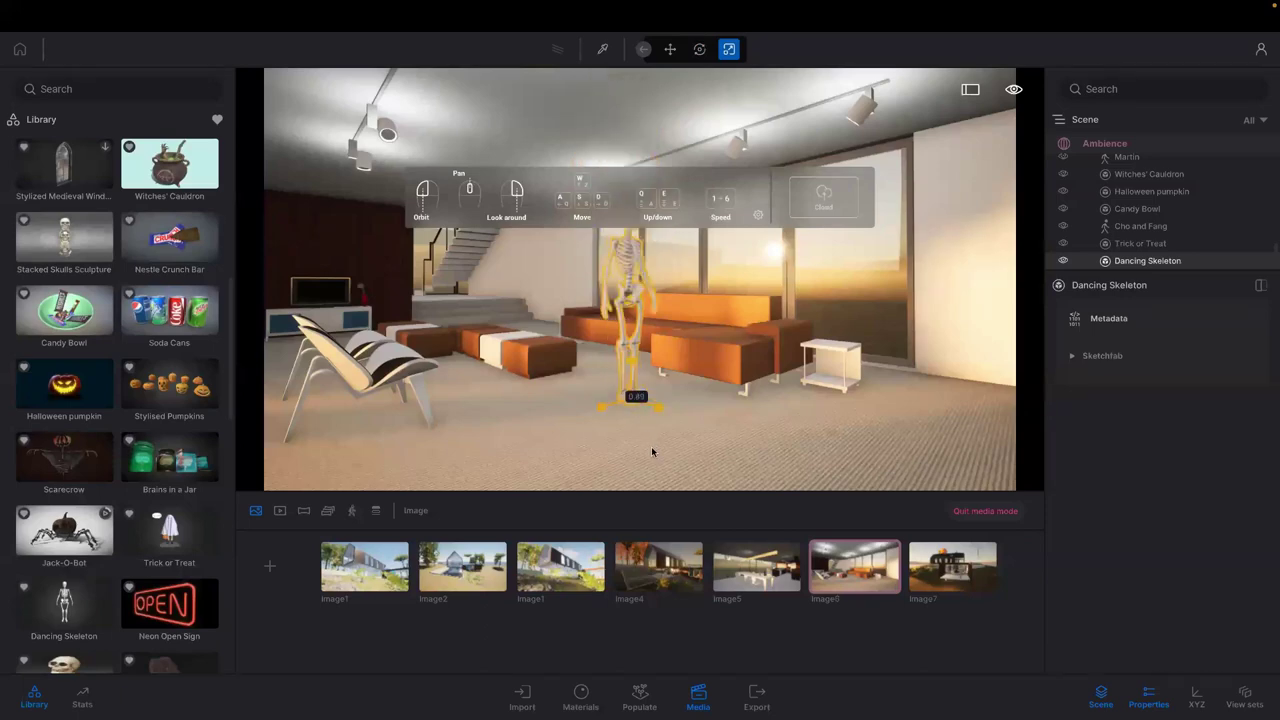
click(697, 51)
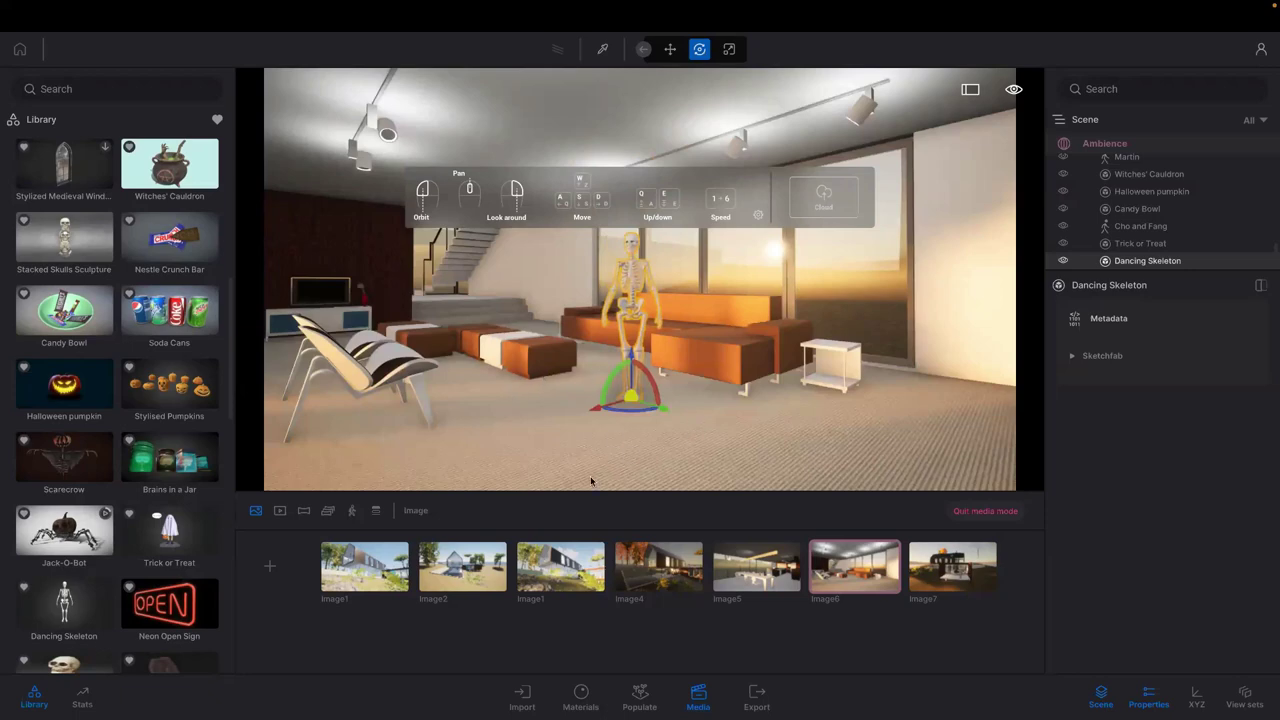
Place the Stylised Pumpkins on the carpet in front of the orange sofa and scale them down to fit the room
mouse_move(173, 389)
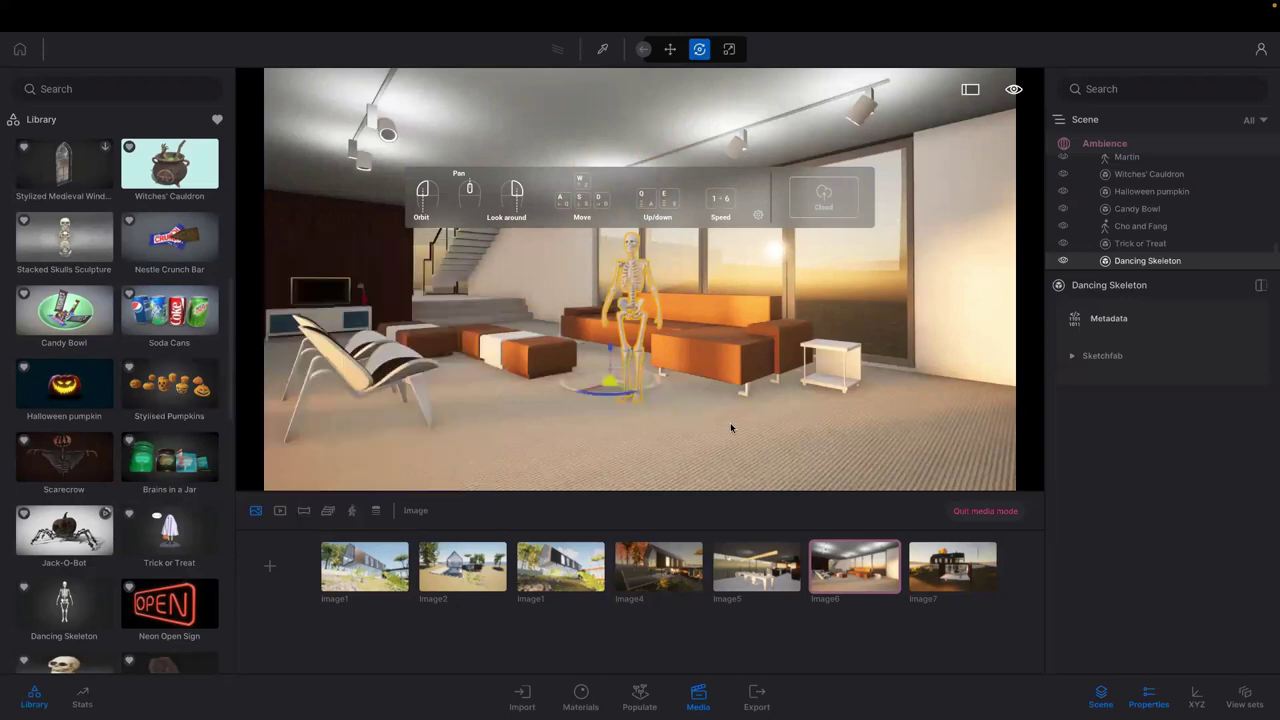
click(755, 440)
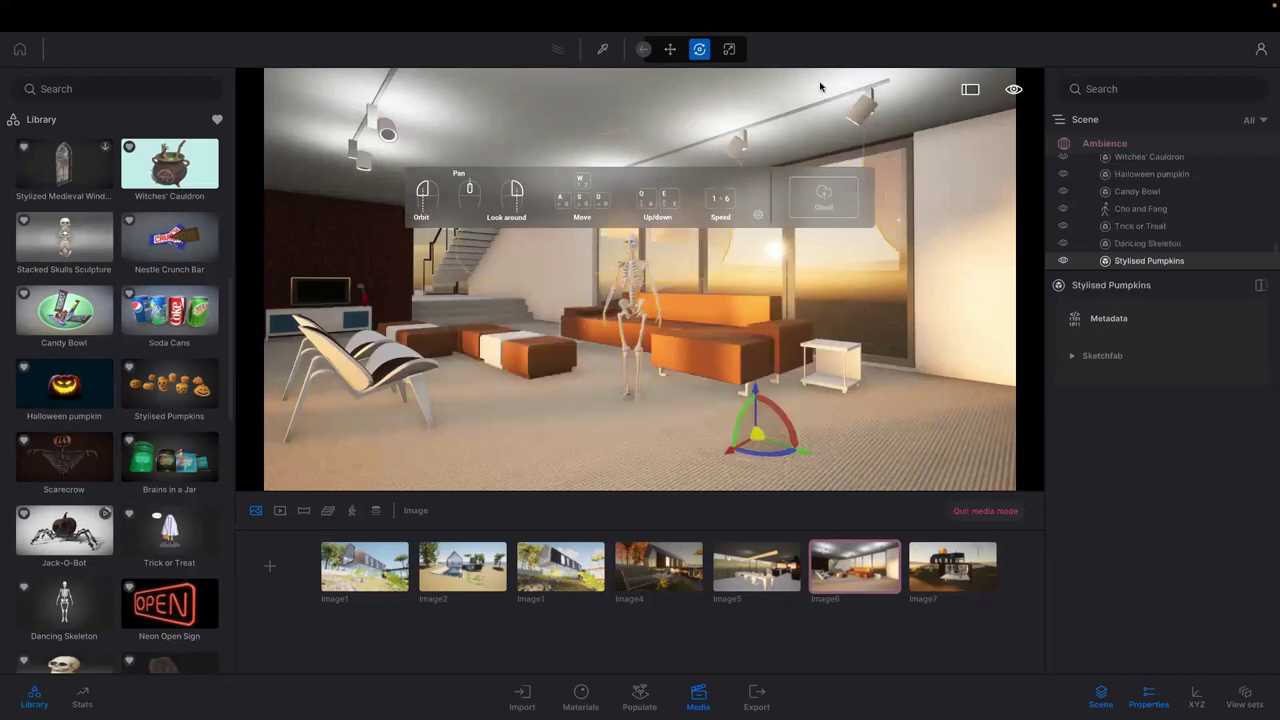
click(728, 50)
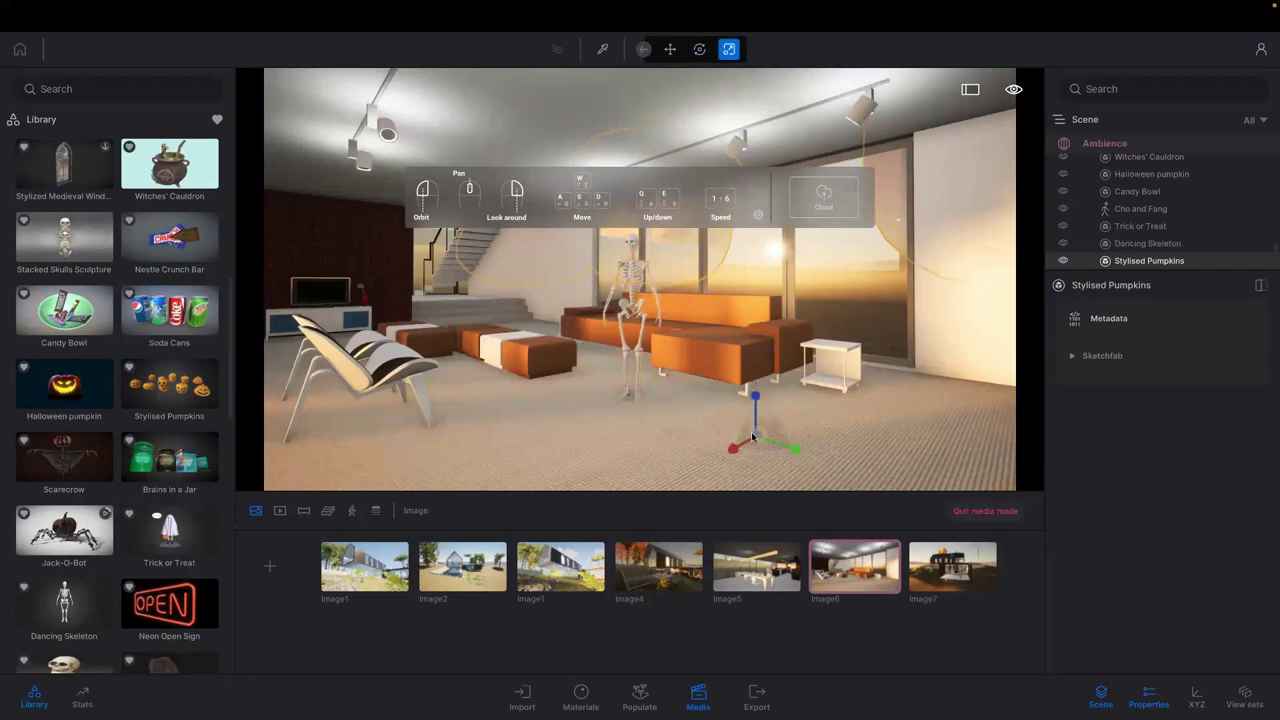
mouse_move(755, 442)
mouse_down()
mouse_move(790, 508)
mouse_move(762, 441)
mouse_up()
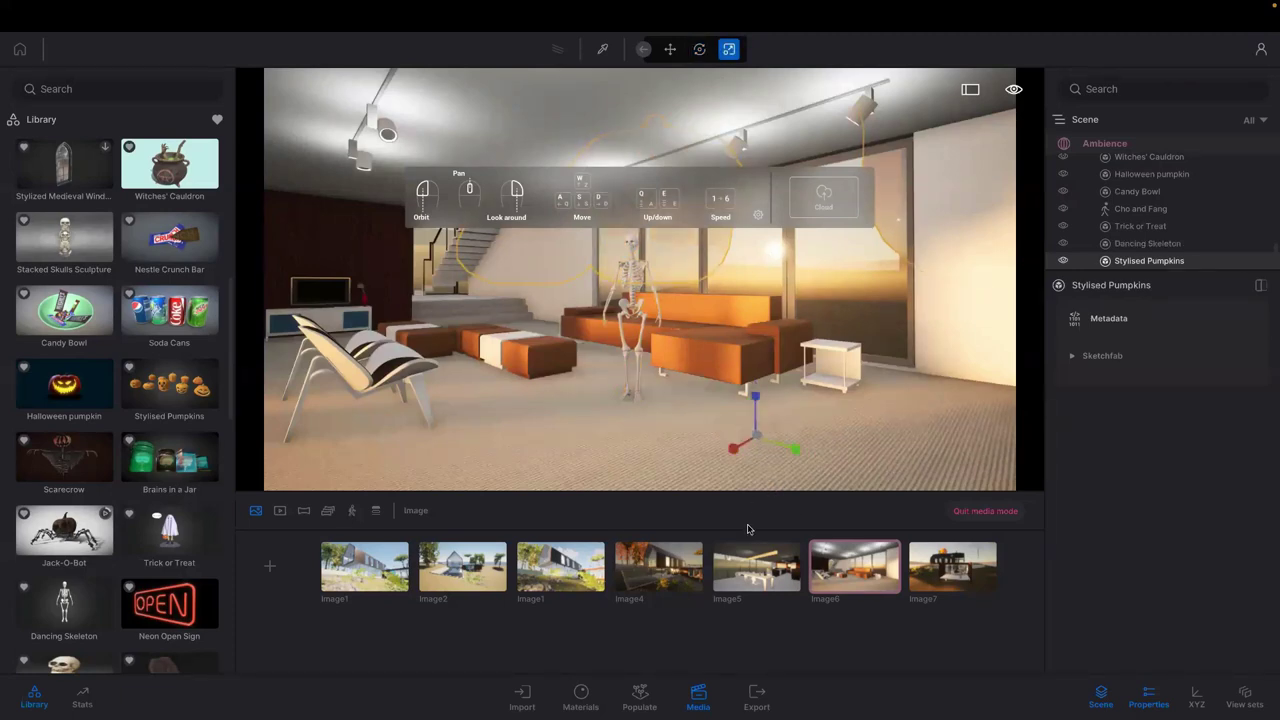
drag(752, 536, 755, 432)
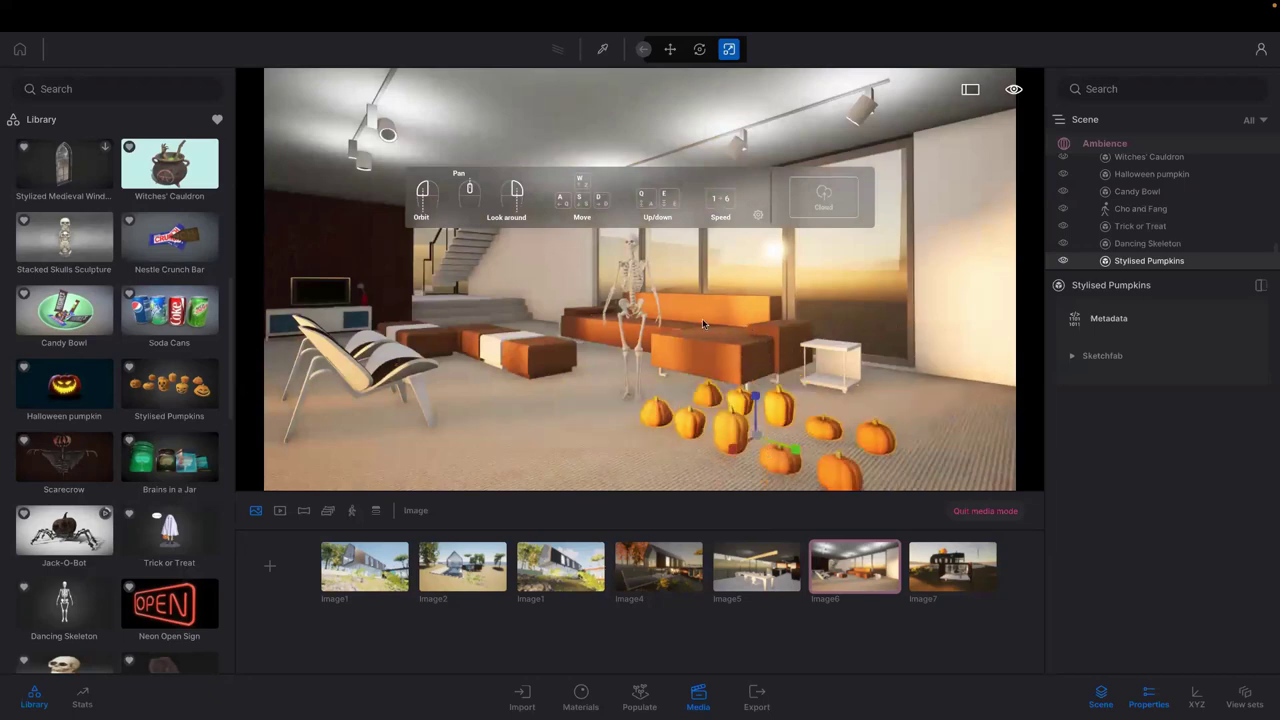
In Image7, select the grey placeholder figure on the terrace and toggle its visibility off and on
click(928, 565)
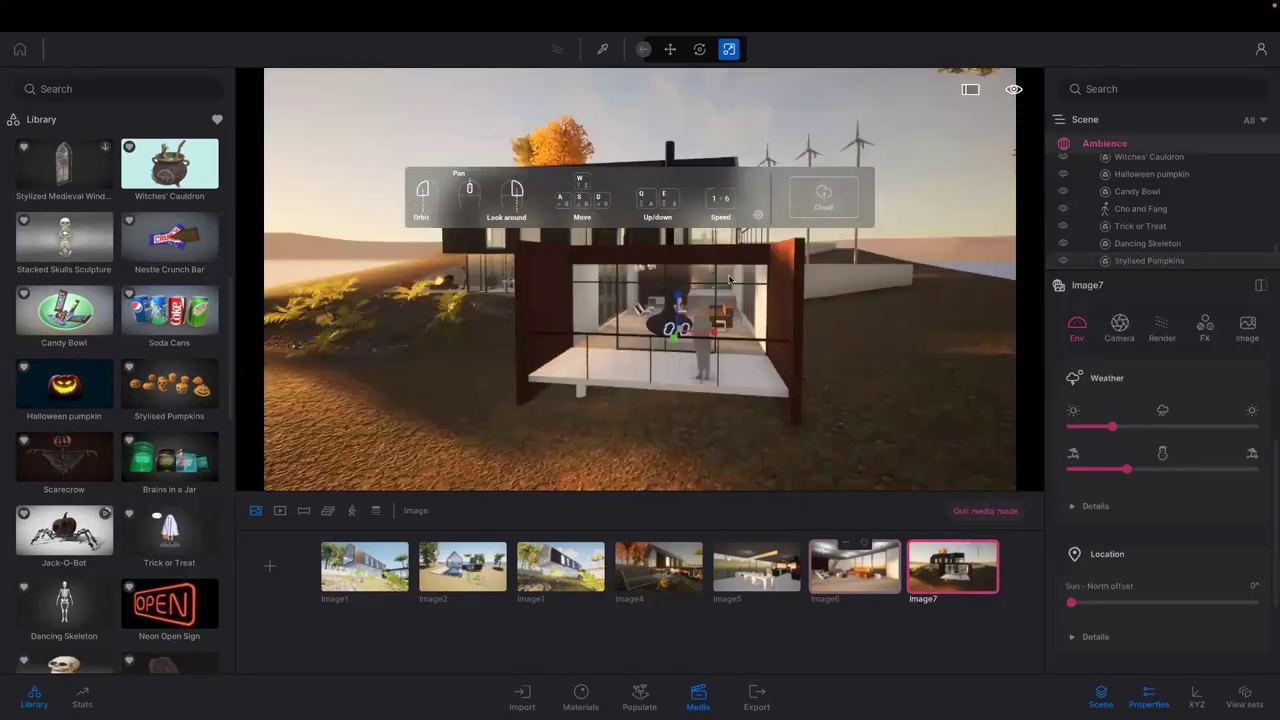
click(712, 336)
click(708, 334)
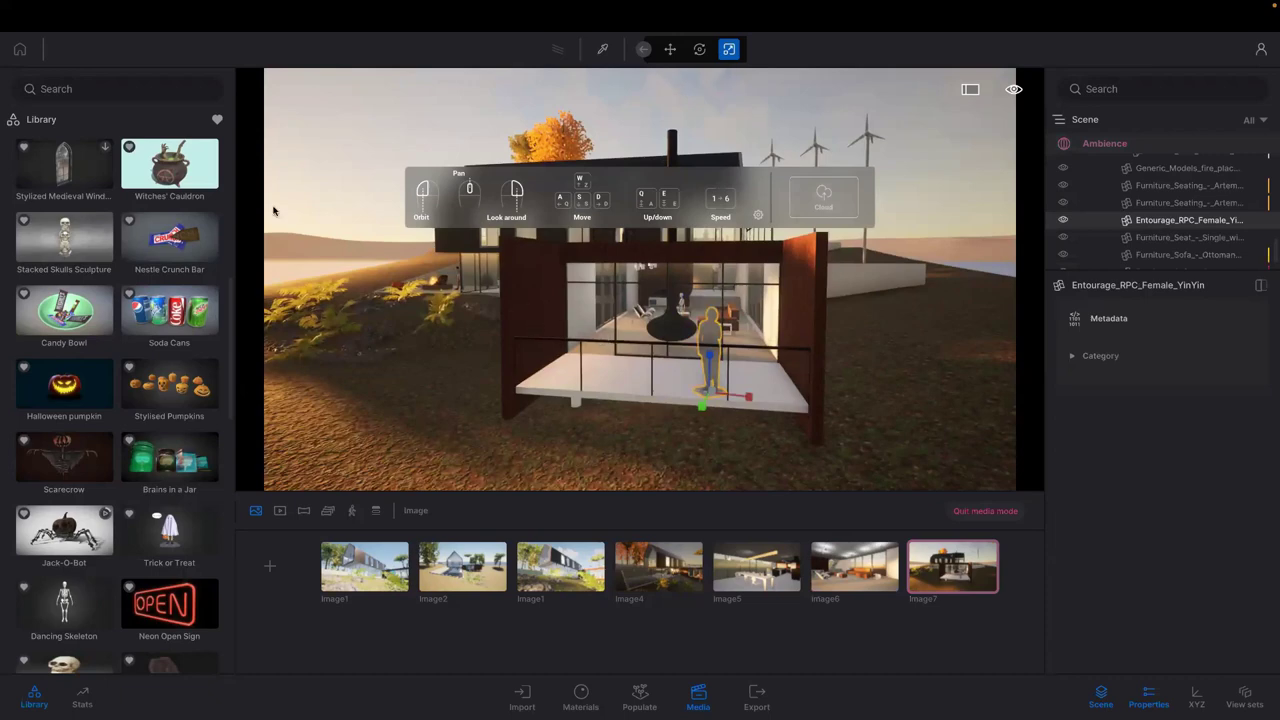
click(217, 121)
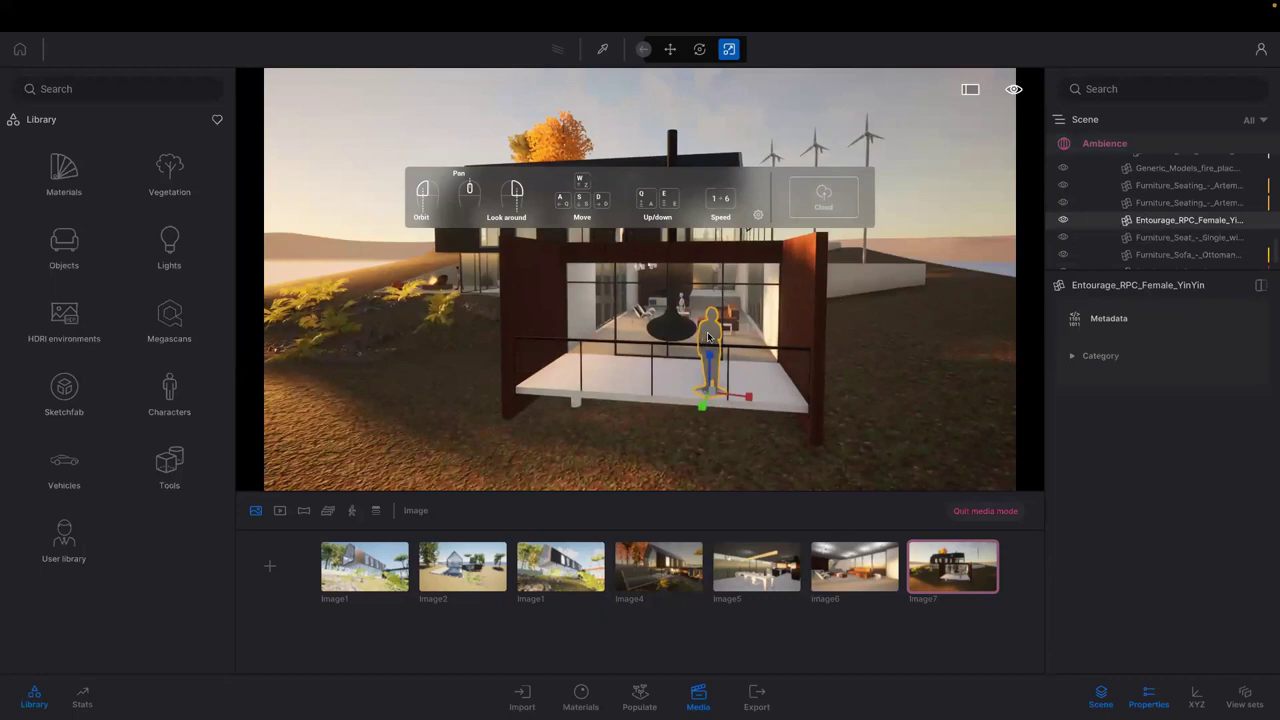
click(1063, 221)
click(1063, 221)
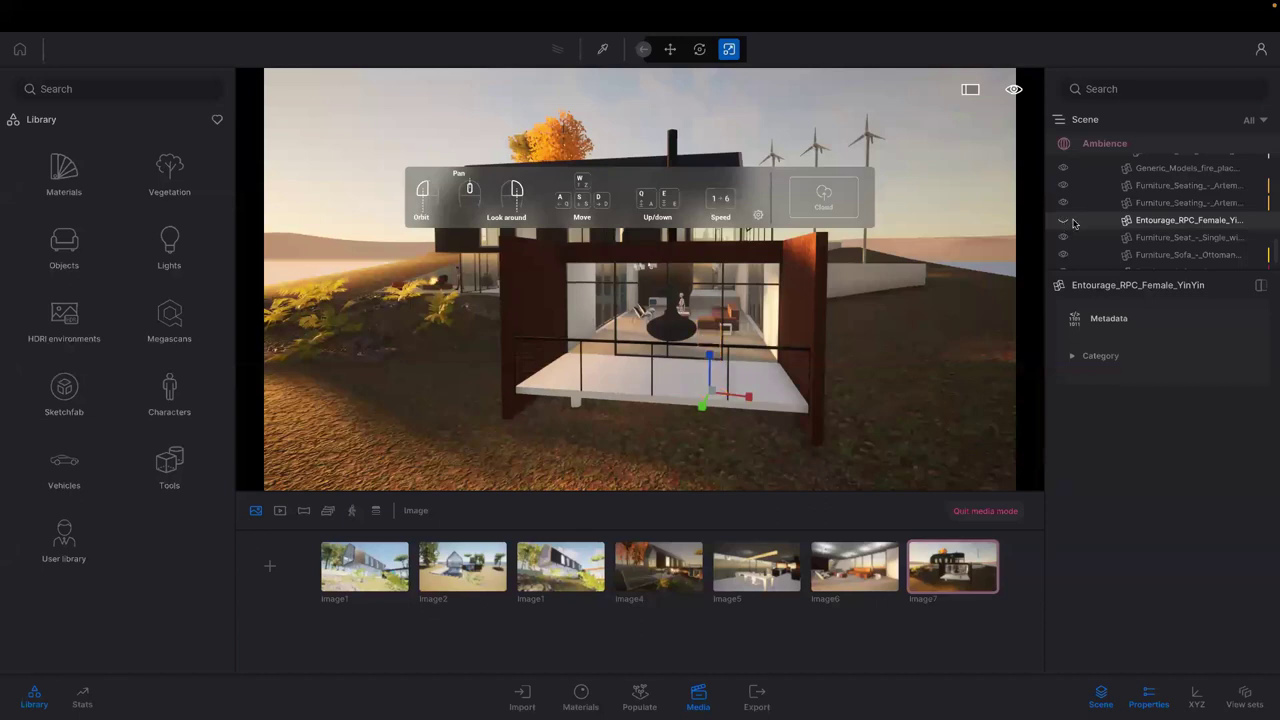
Replace the terrace placeholder with the standing embracing pair from the Events category of posed humans, keeping Transform enabled, and rotate the pair toward the camera
click(1257, 221)
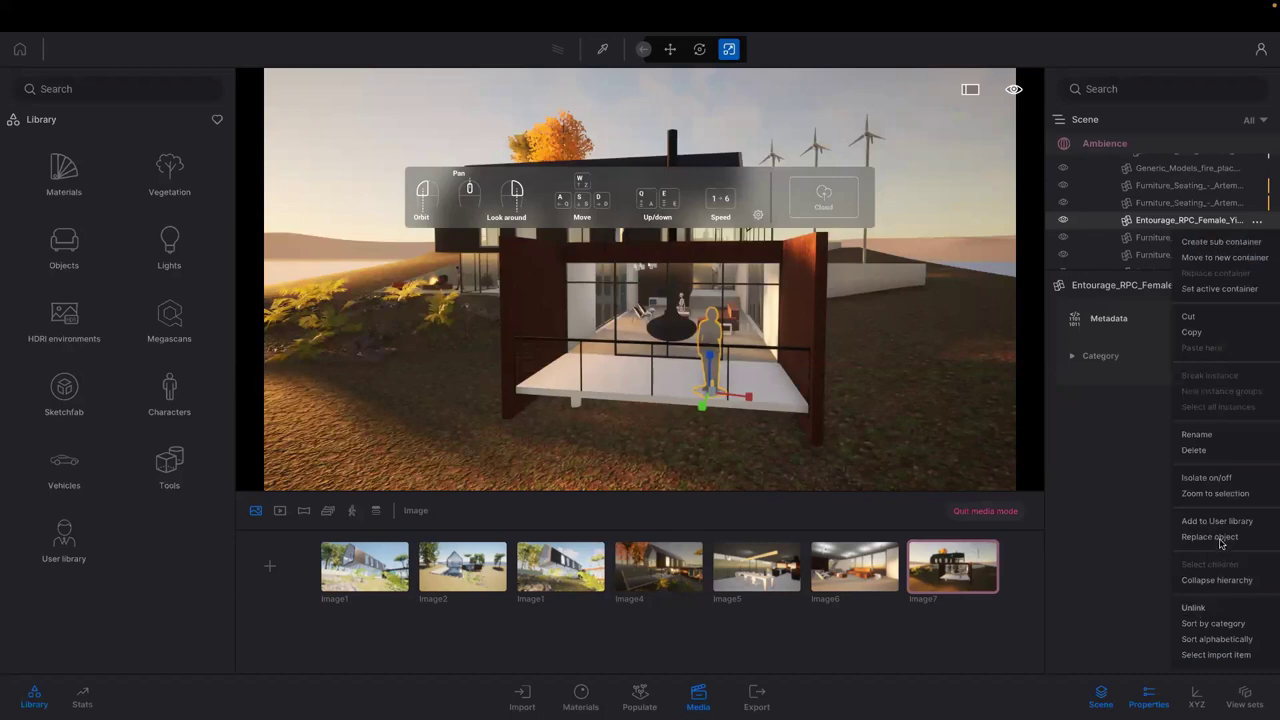
click(1212, 537)
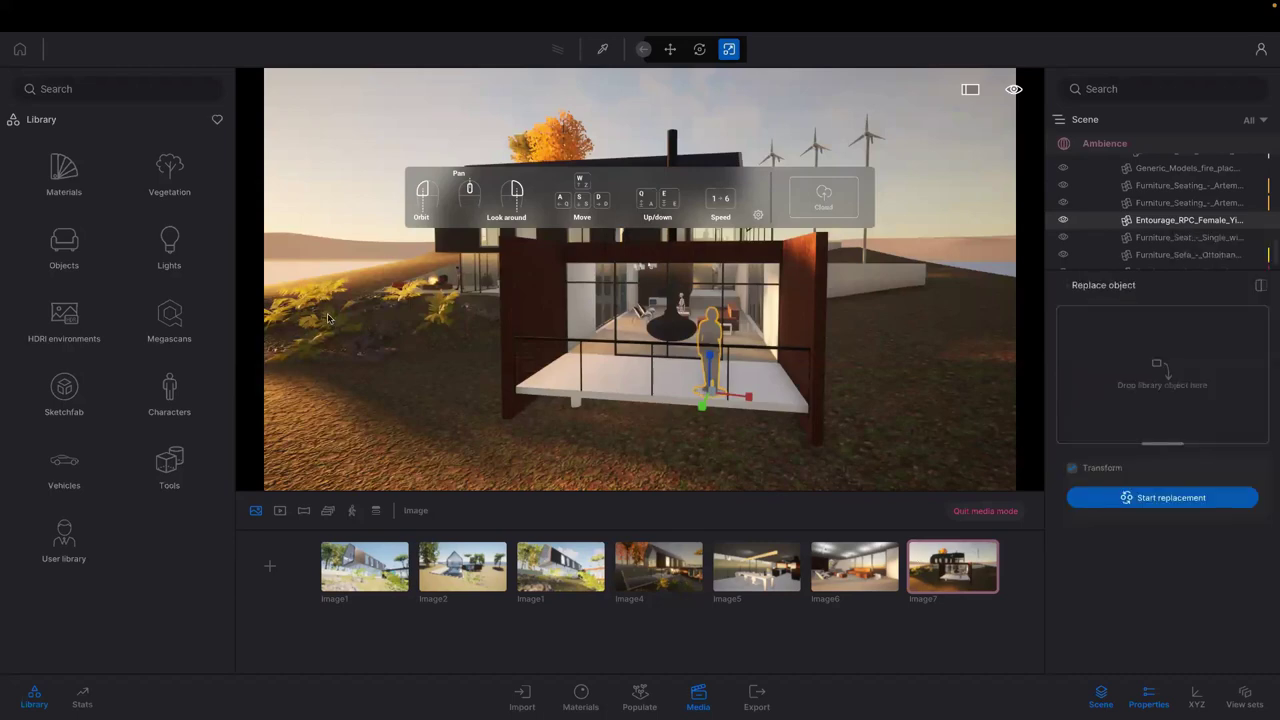
click(165, 395)
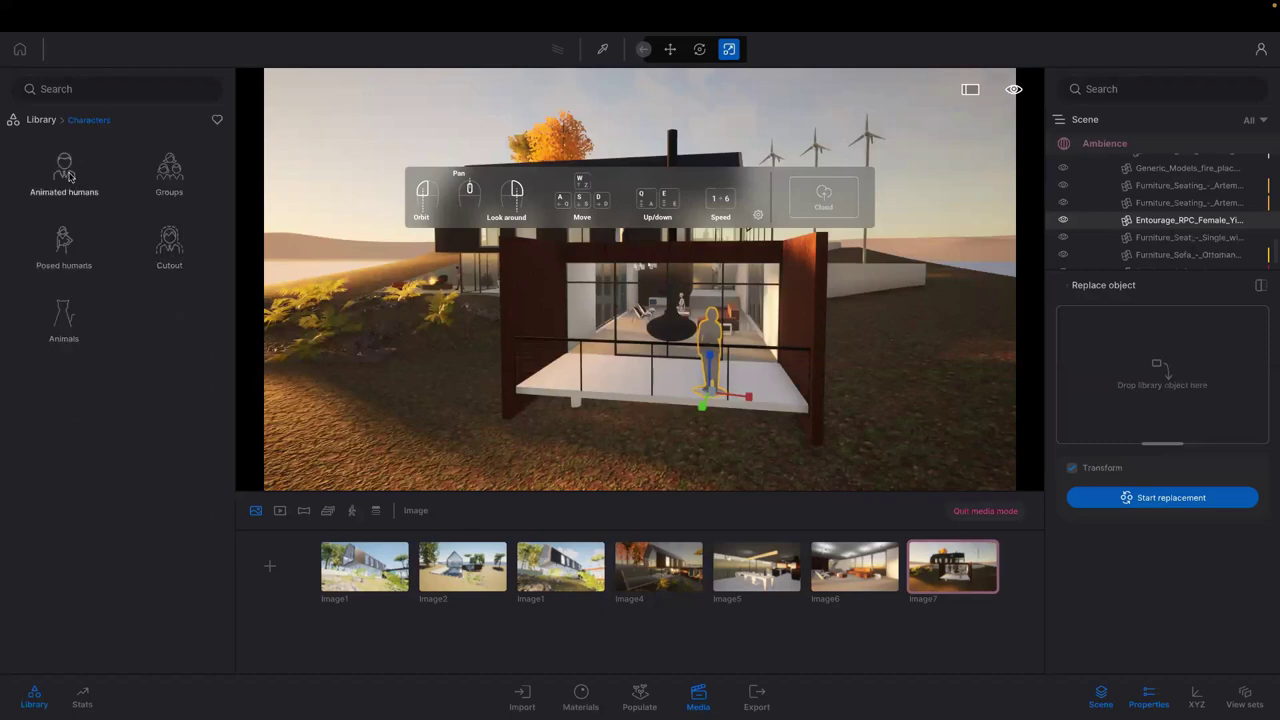
click(62, 244)
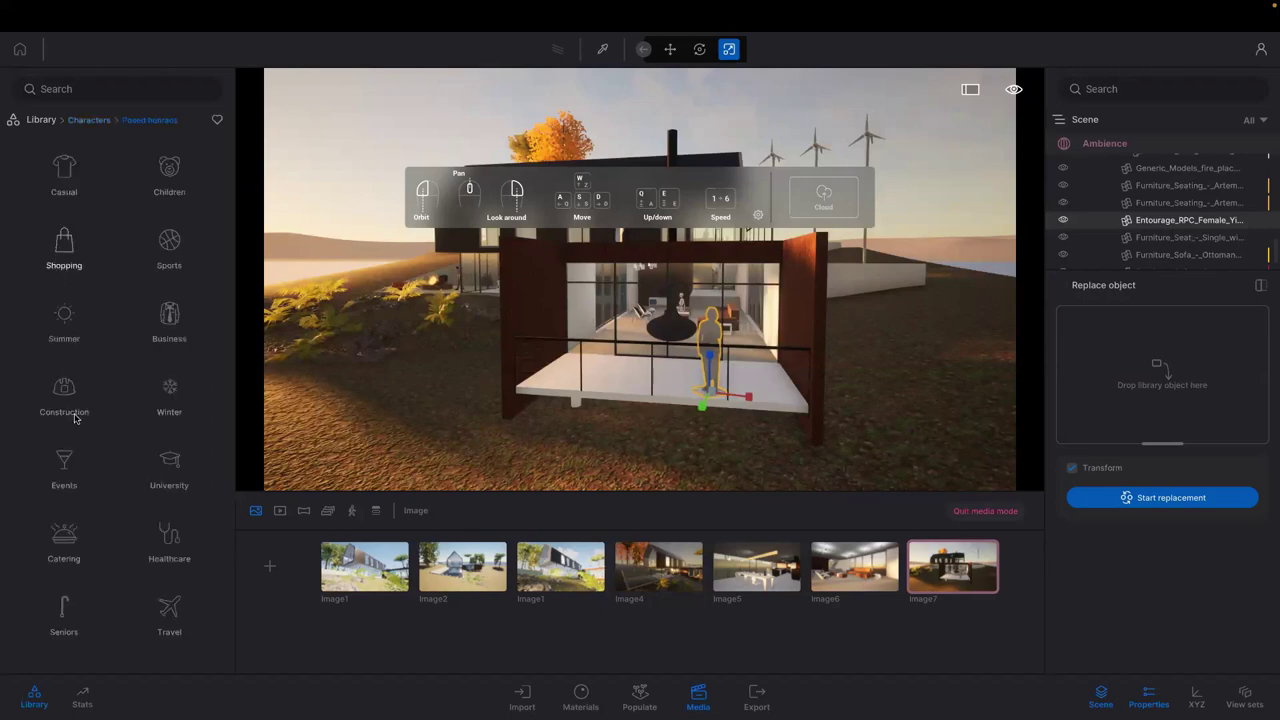
click(60, 478)
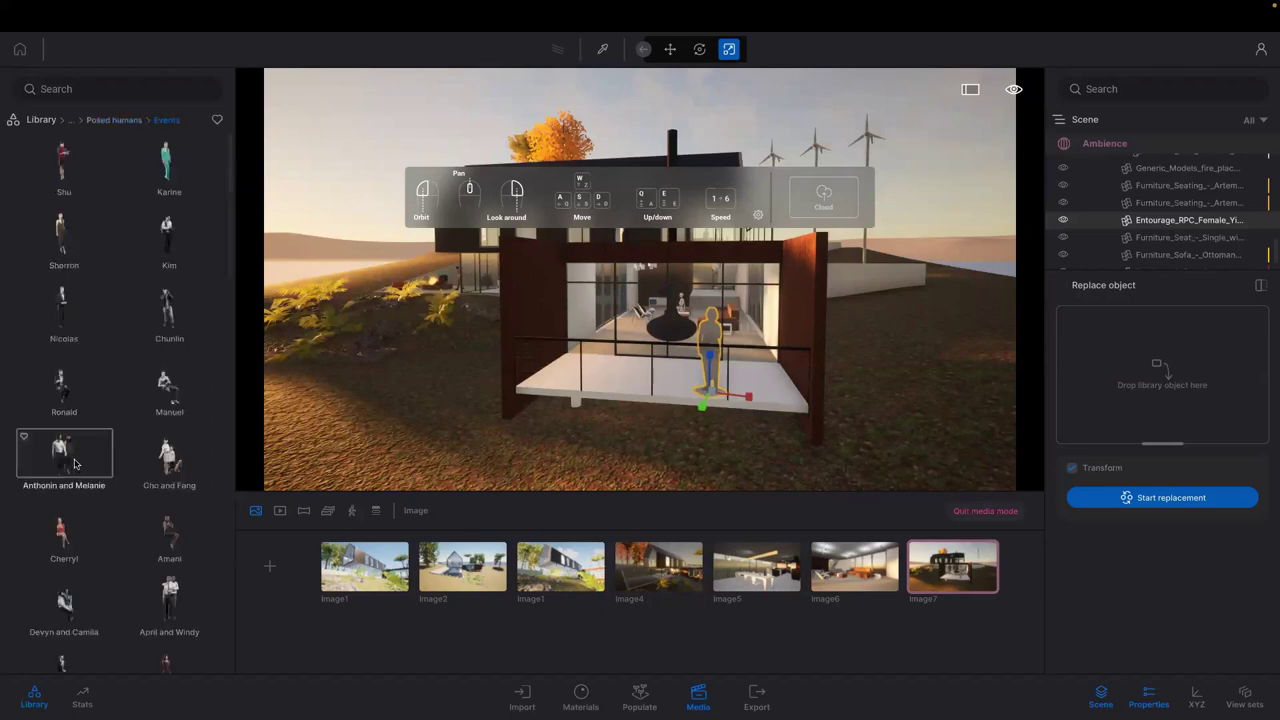
scroll(134, 557, down, 1)
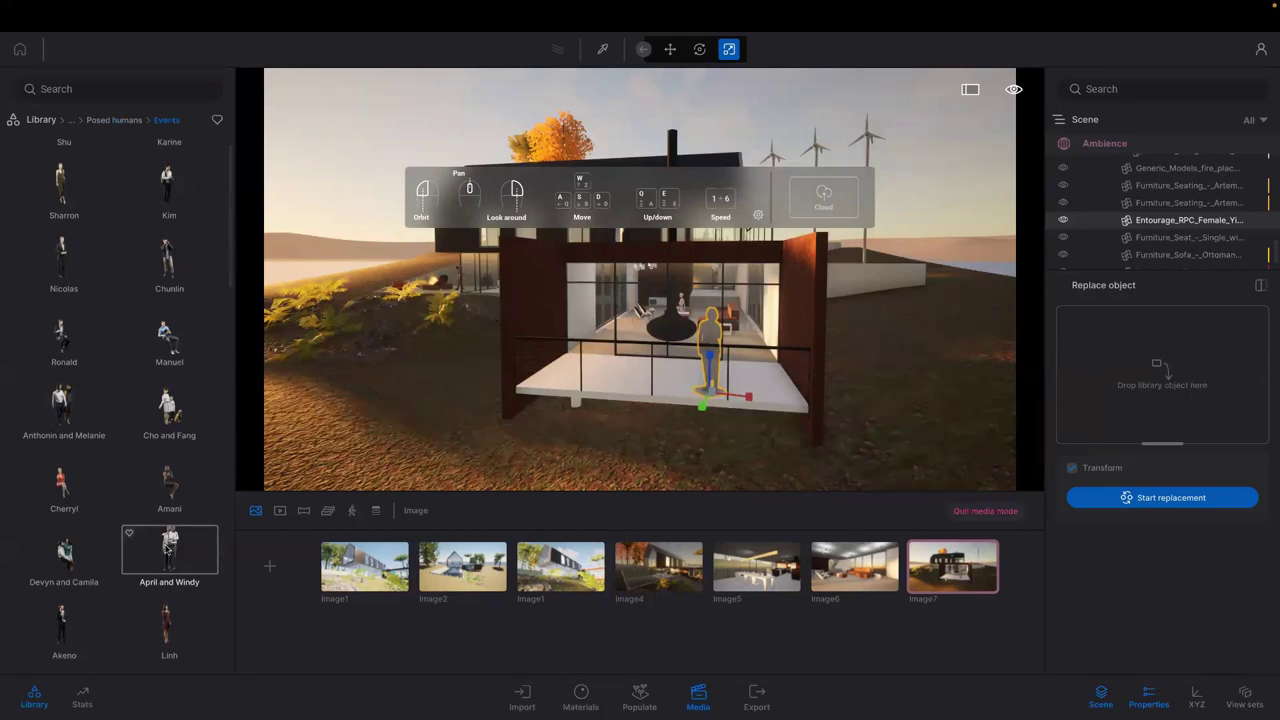
mouse_move(168, 548)
mouse_down()
mouse_move(255, 551)
mouse_move(897, 352)
mouse_move(1184, 378)
mouse_up()
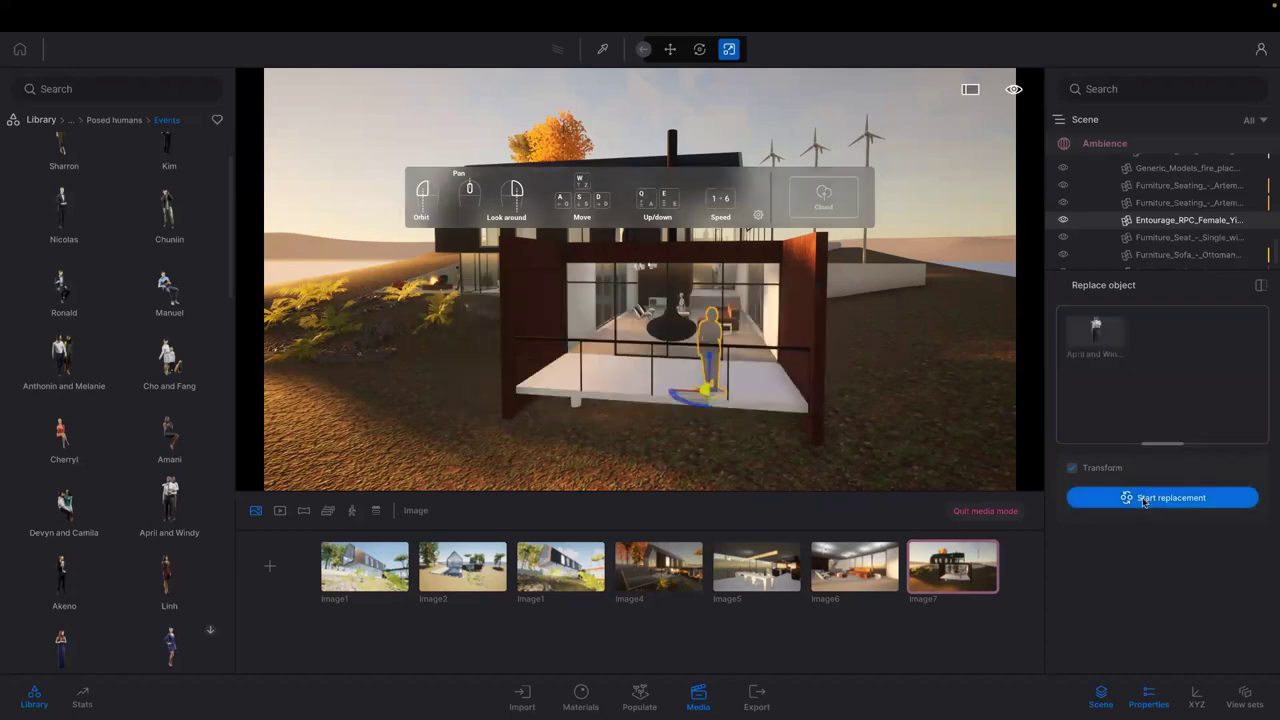
click(1127, 500)
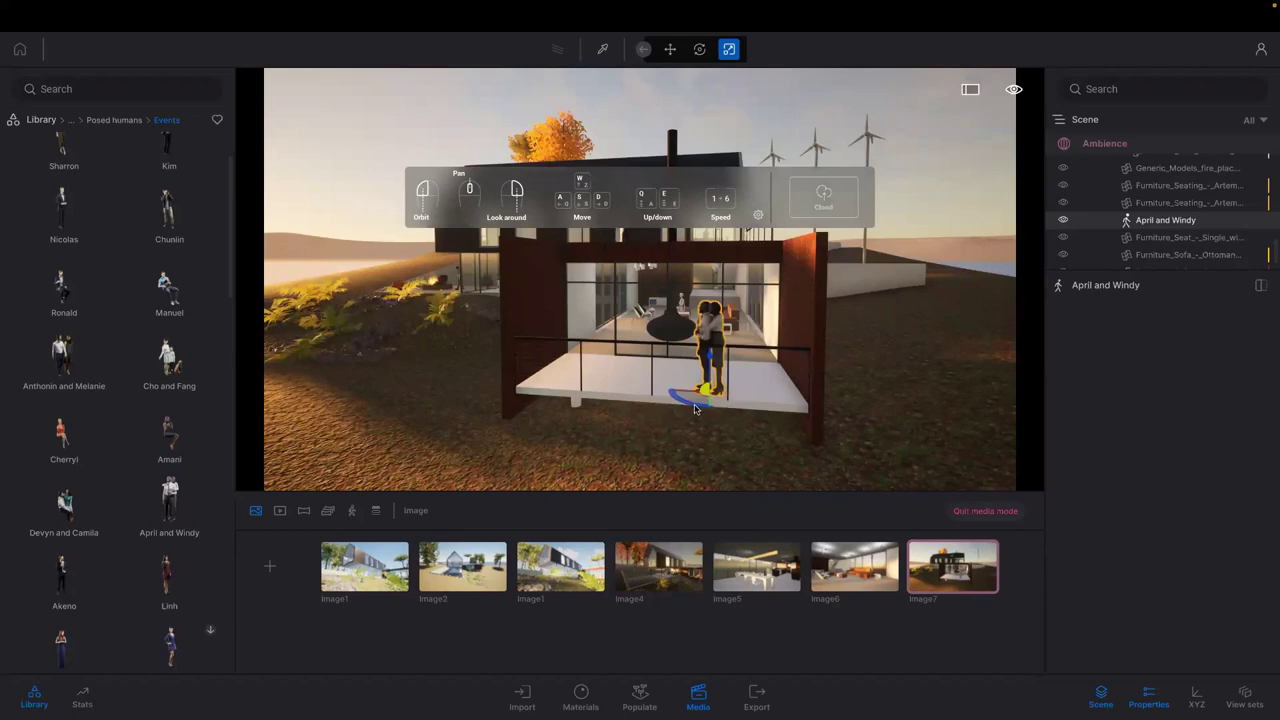
drag(695, 408, 731, 411)
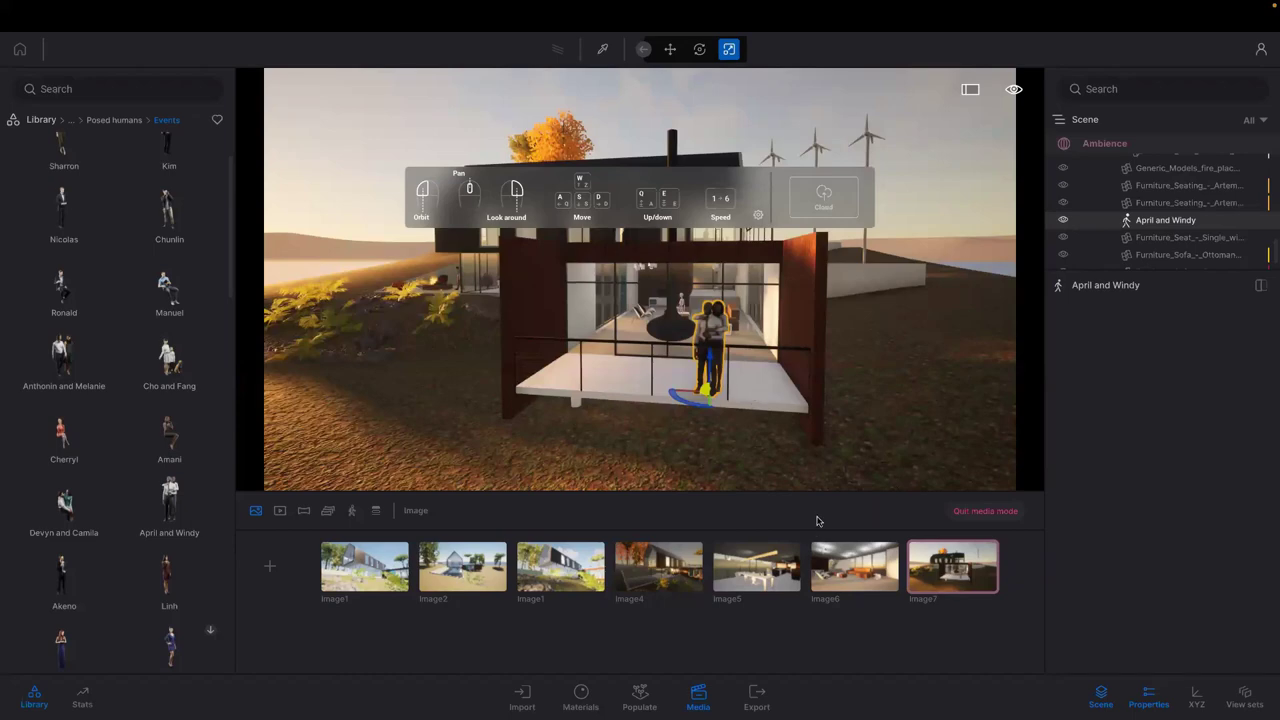
Review the decorated scenes in the saved views Image4, Image5 and Image6
click(785, 561)
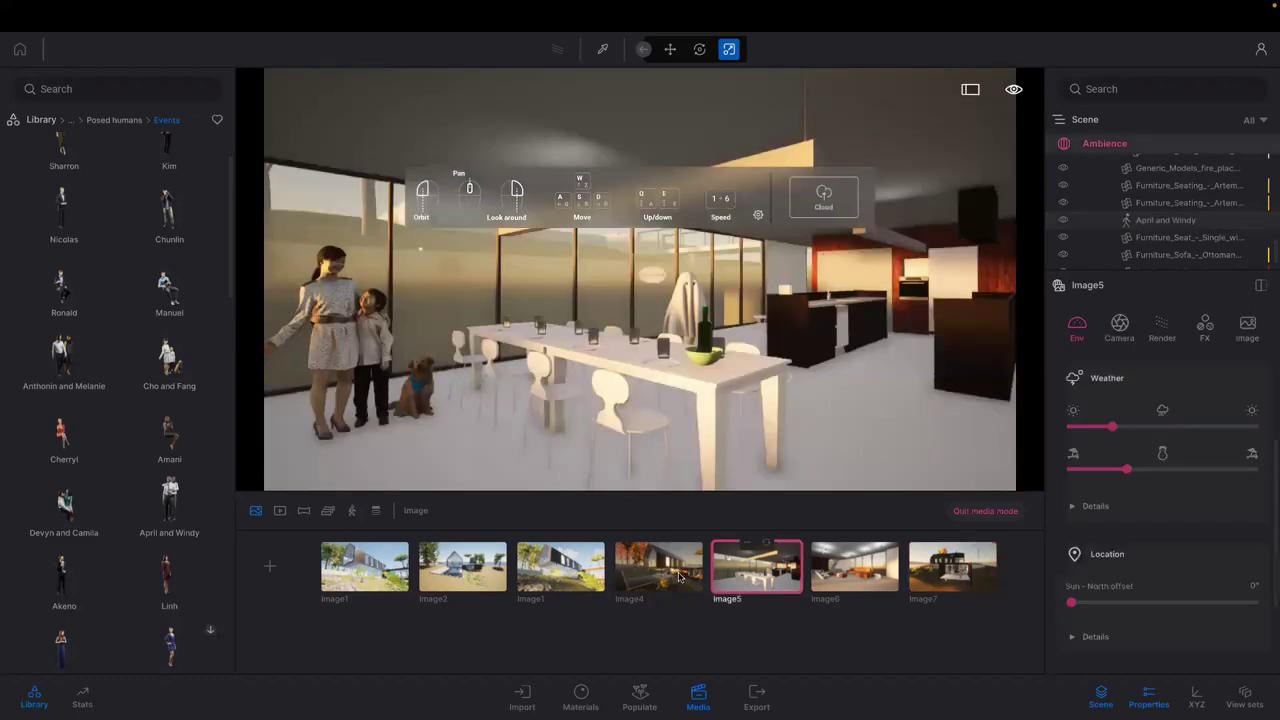
click(658, 566)
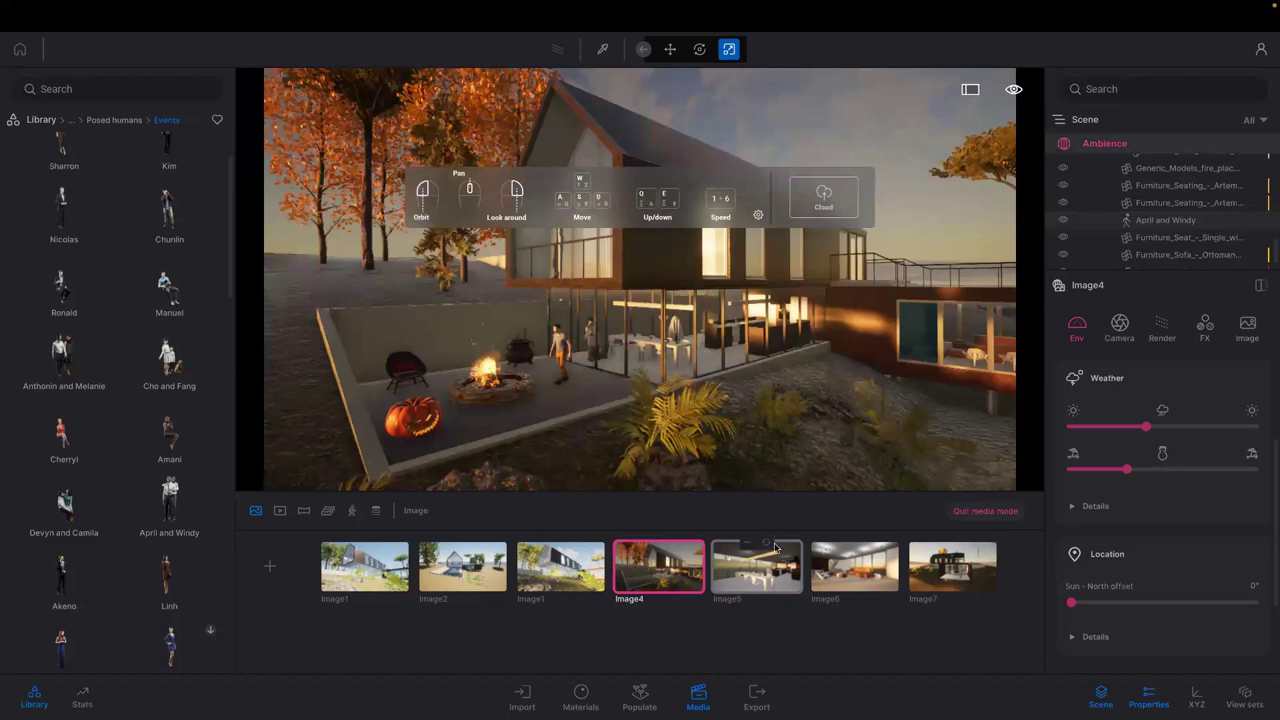
click(843, 565)
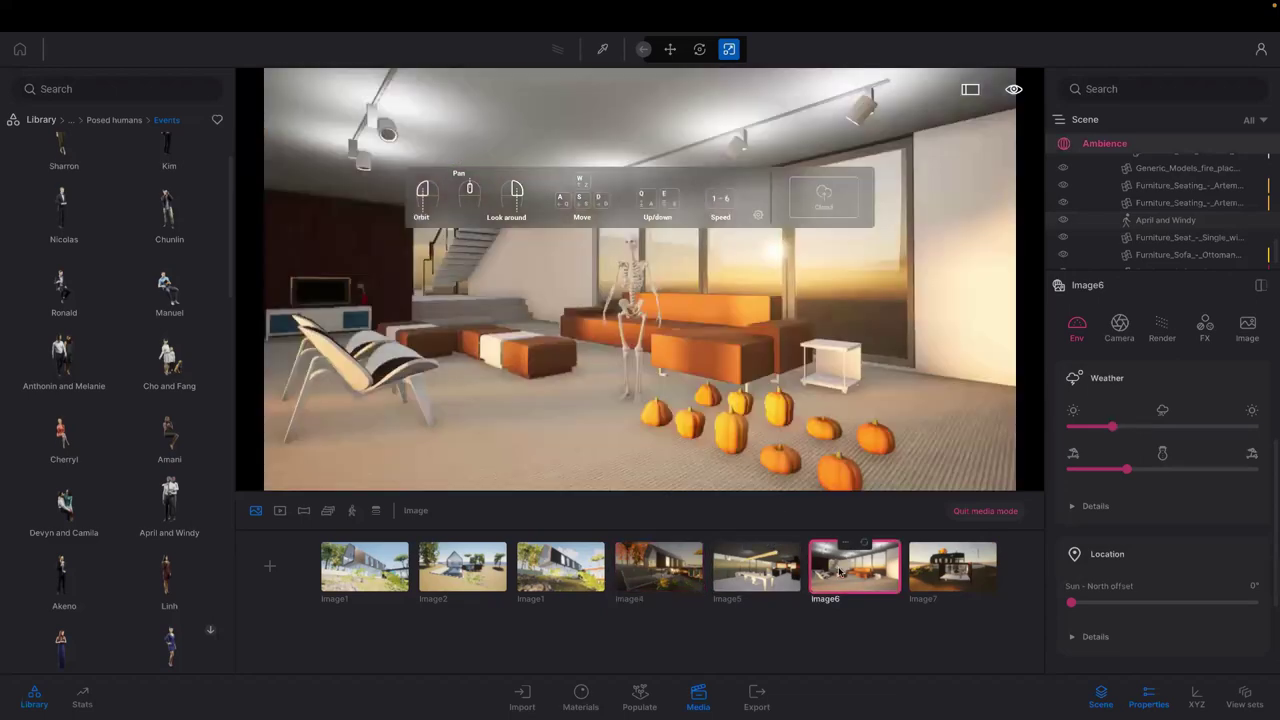
click(757, 574)
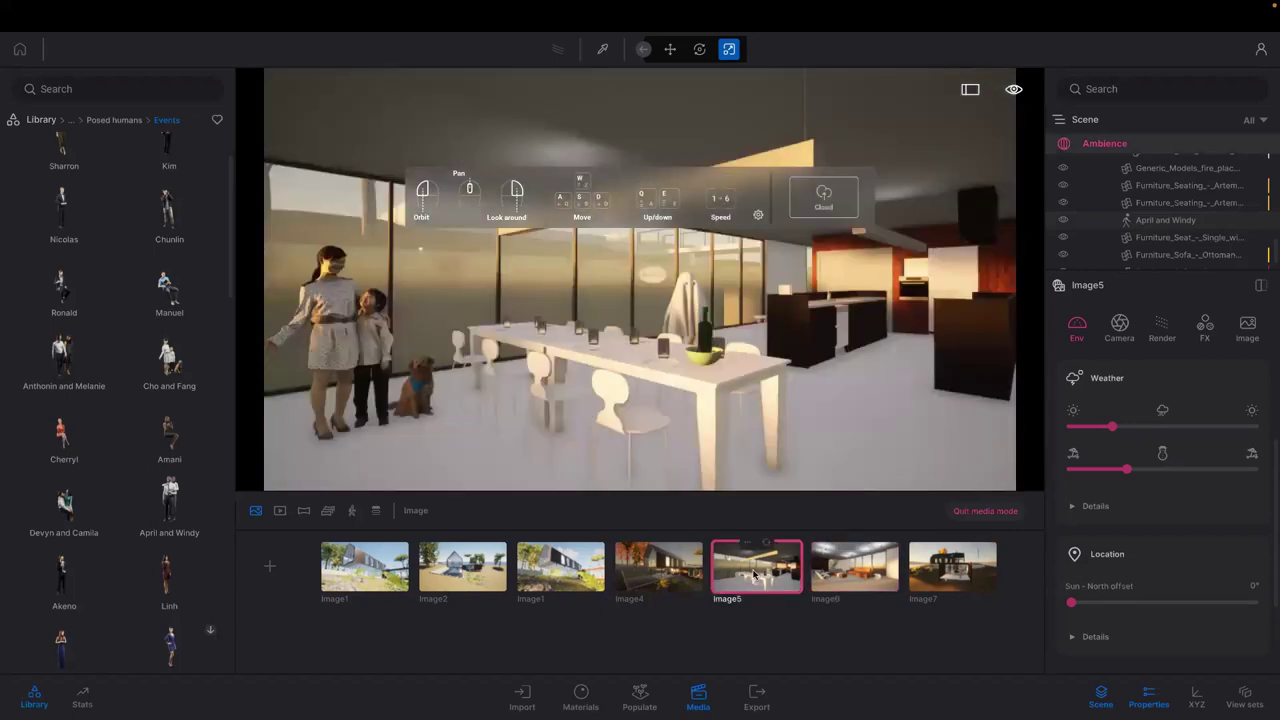
click(671, 580)
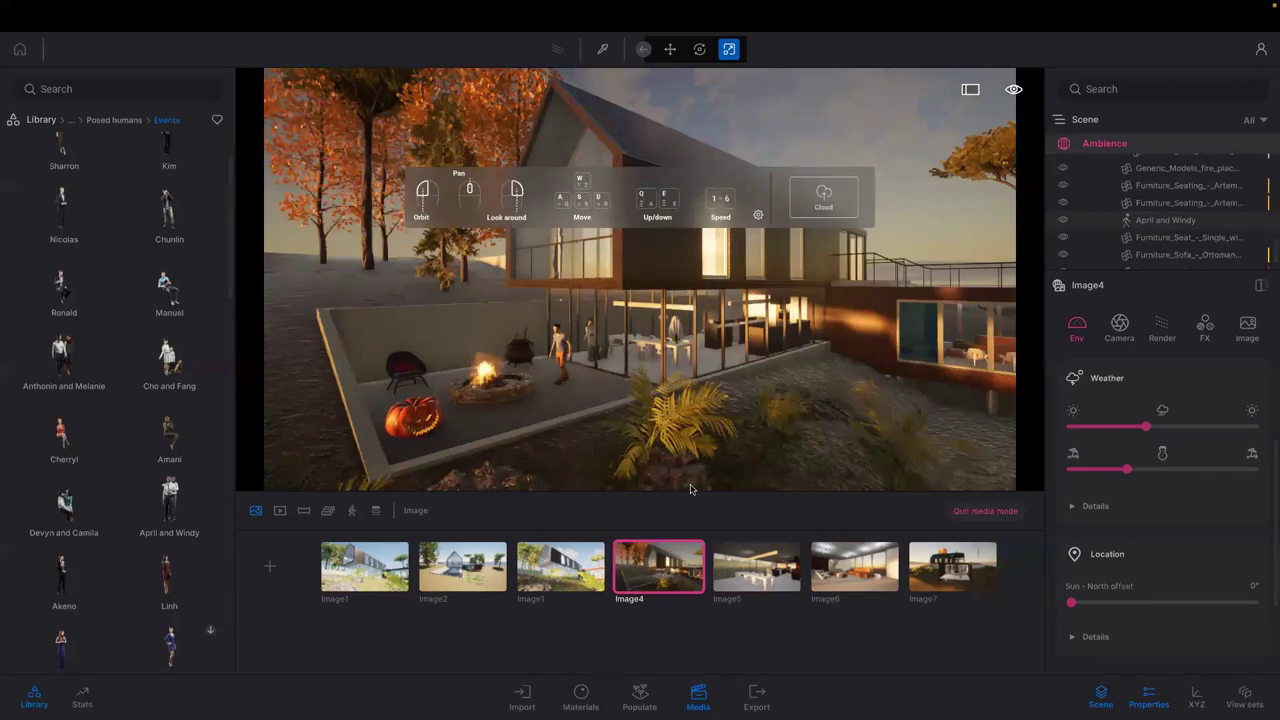
Set the camera focal length of Image5 to 41 mm
click(748, 573)
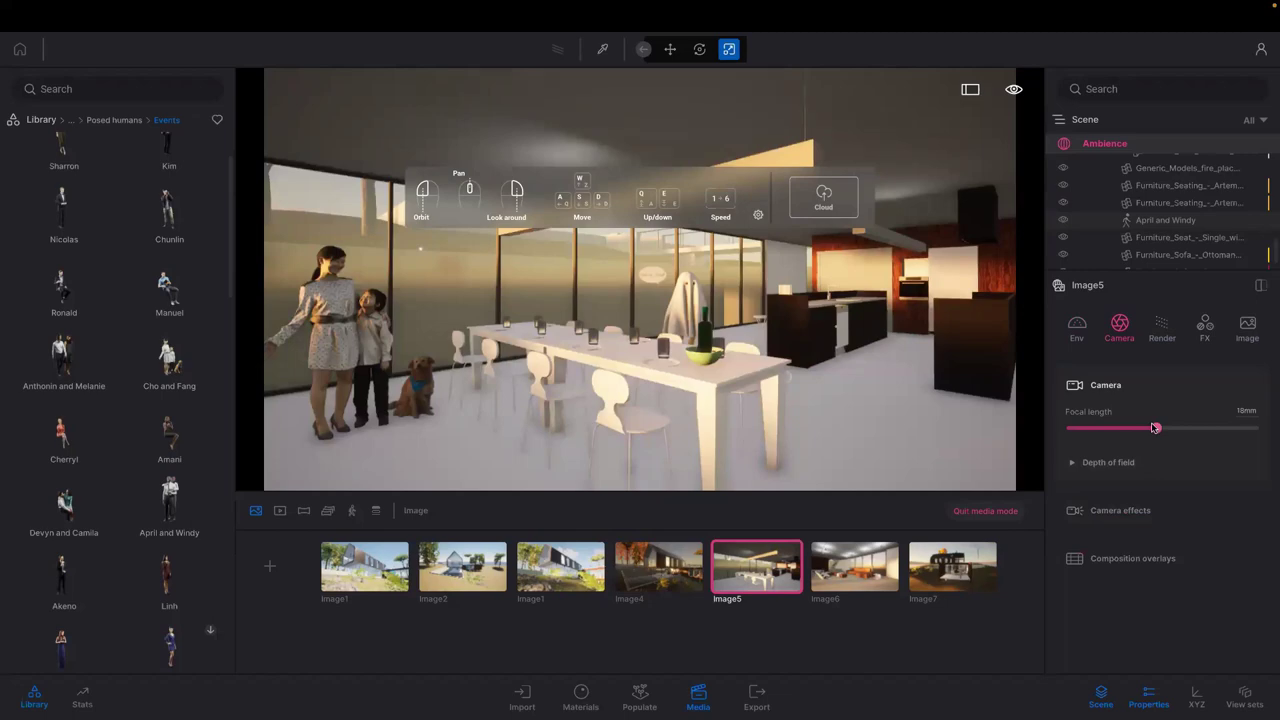
drag(1155, 427, 1201, 420)
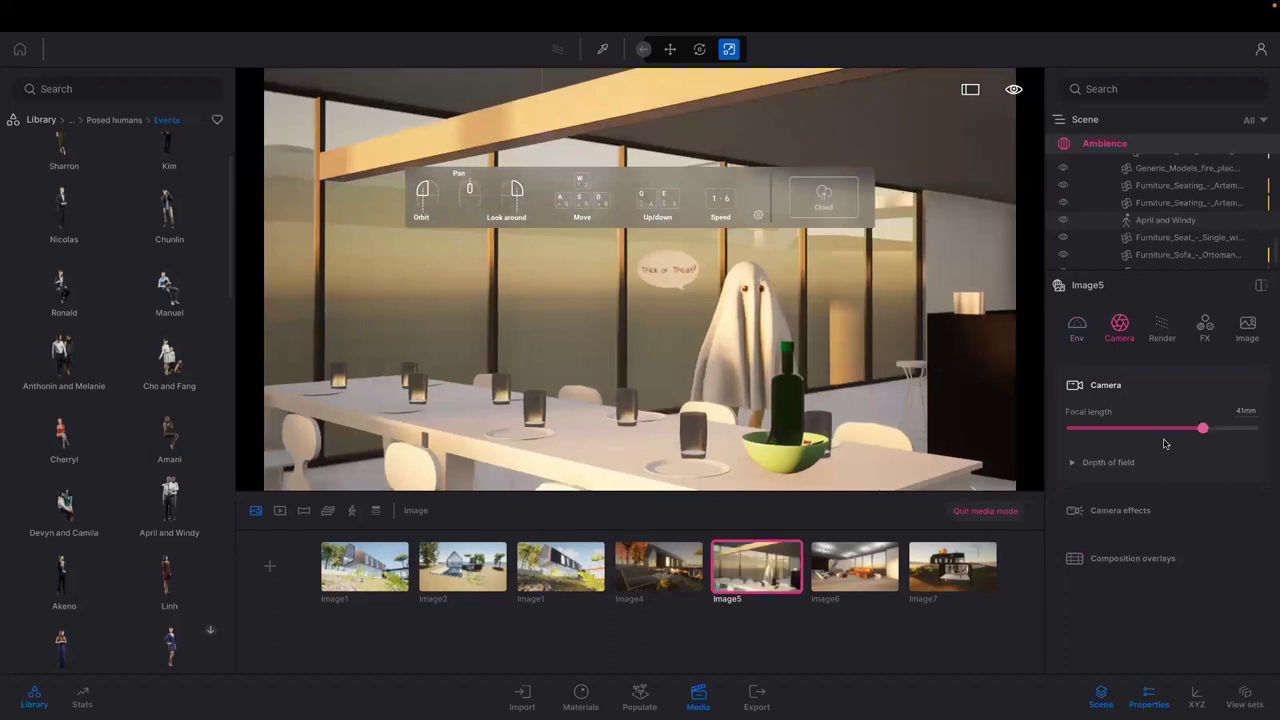
Move the candy bowl on the dining table so it no longer overlaps the bottle
click(803, 467)
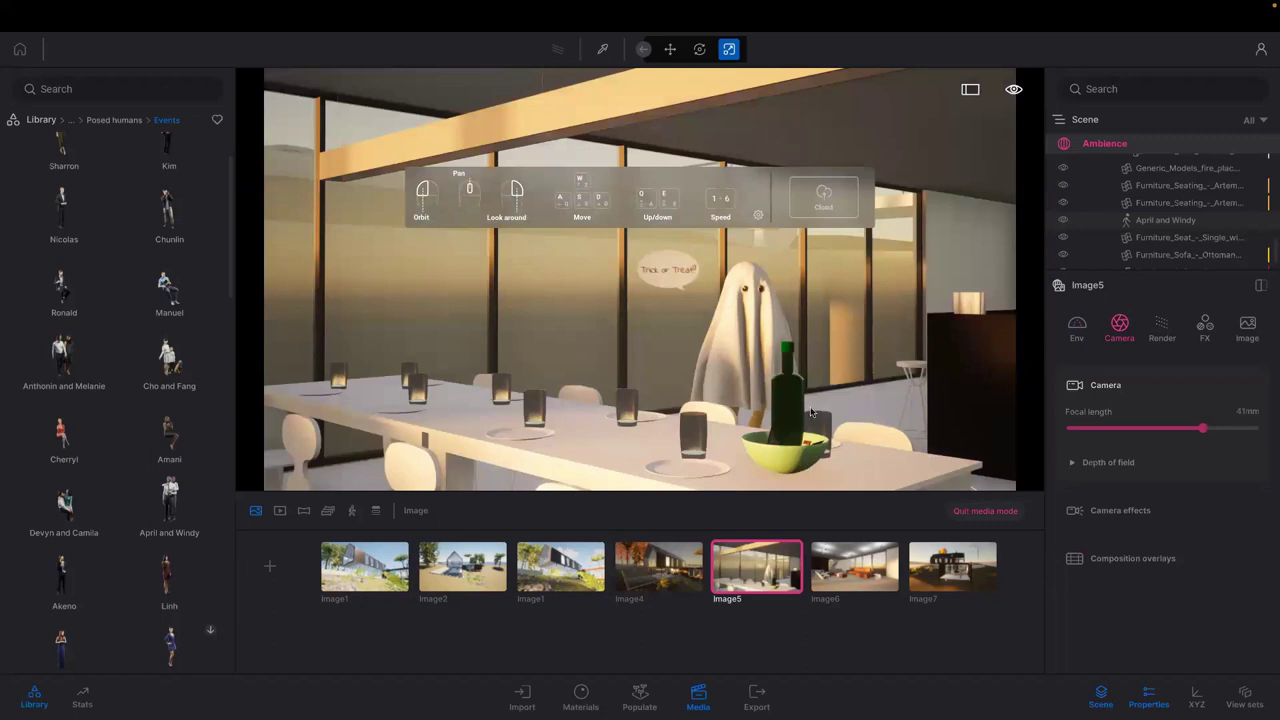
click(699, 50)
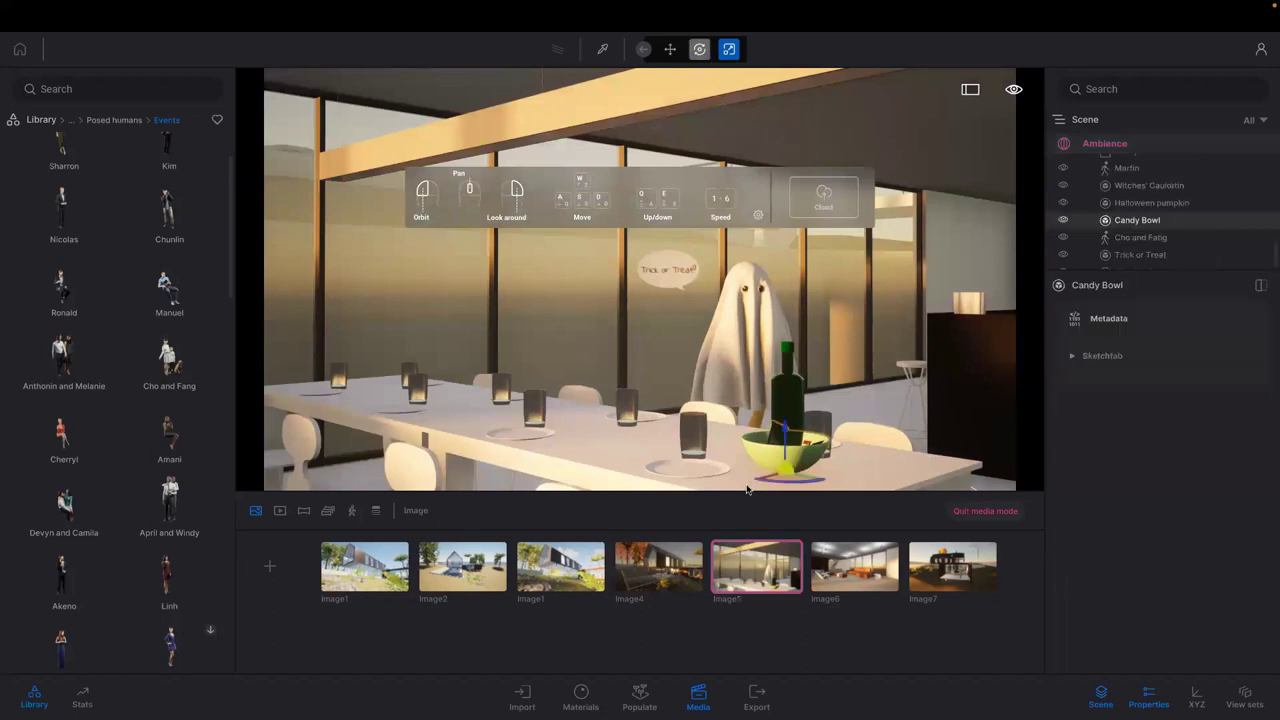
drag(755, 483, 731, 501)
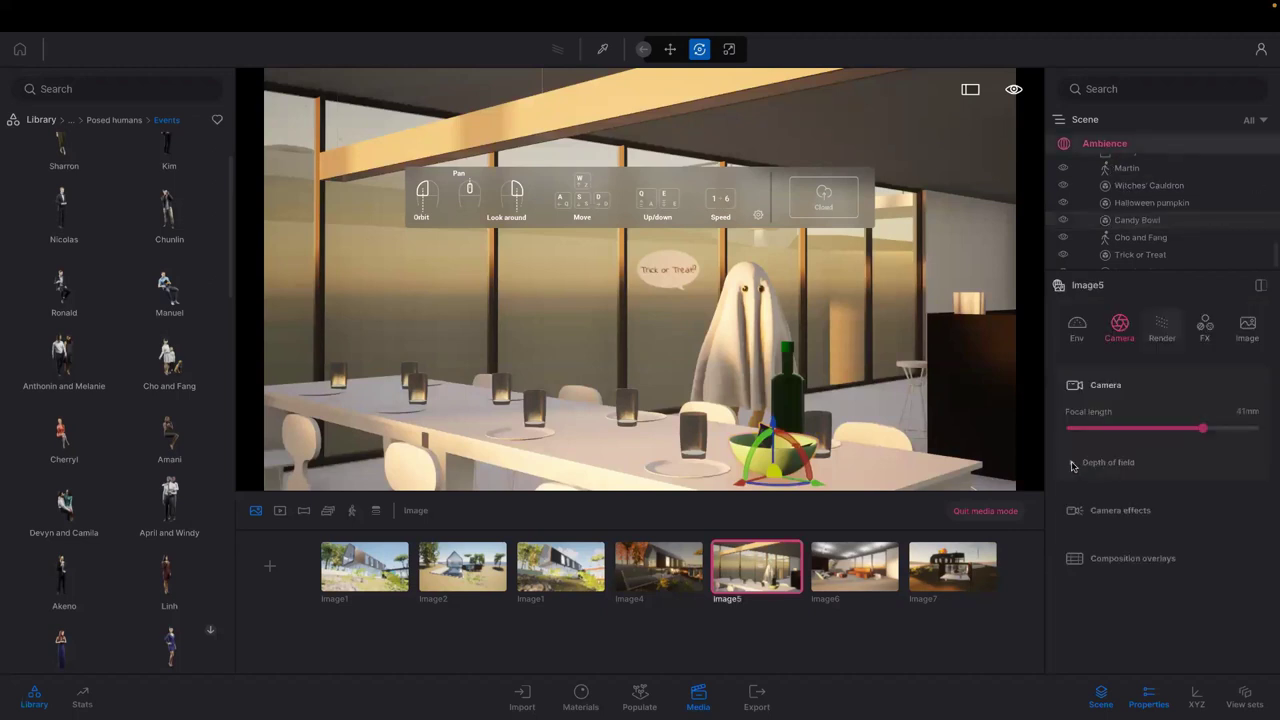
Enable depth of field for Image5 and pick the candy bowl on the dining table as the focus point
click(1075, 463)
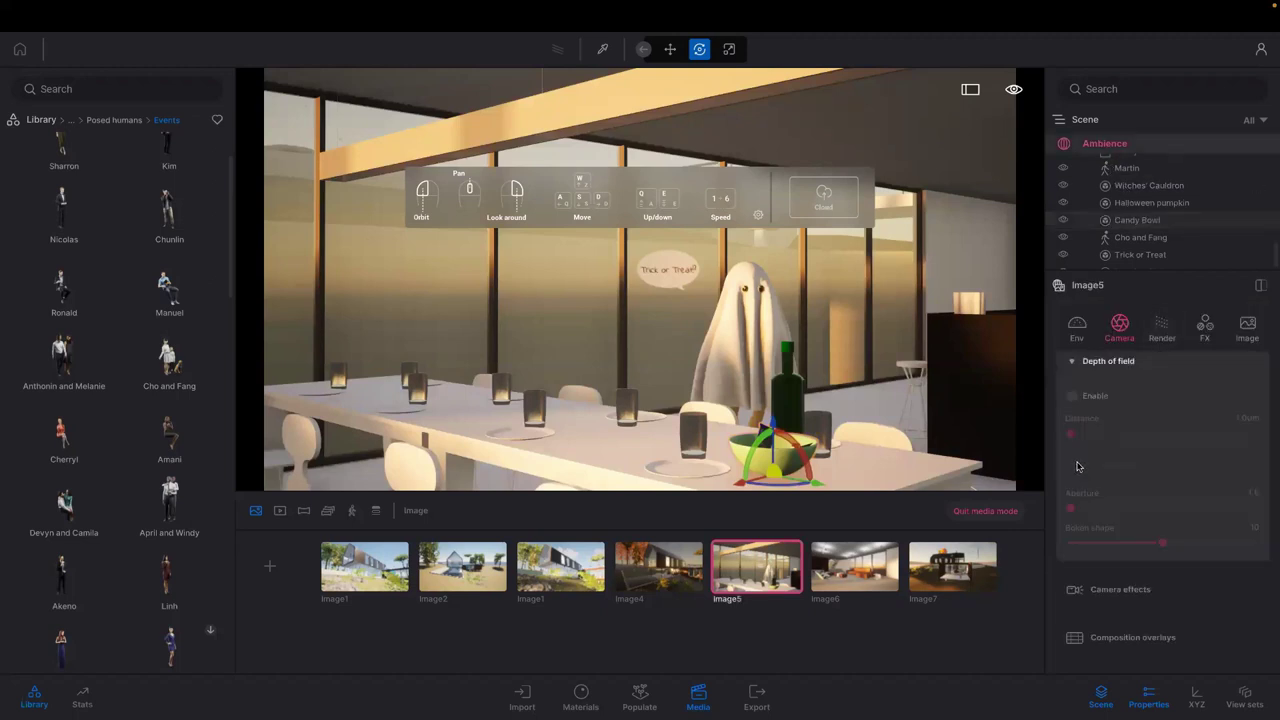
click(1071, 396)
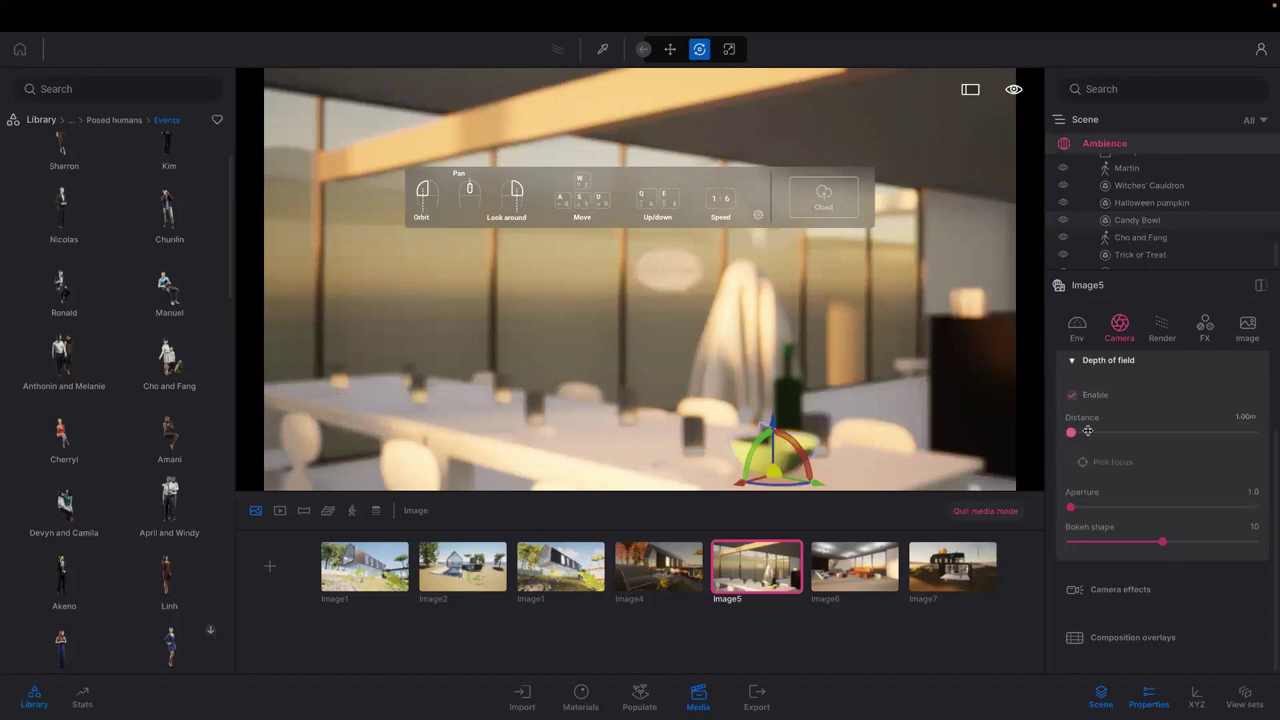
drag(1088, 431, 1076, 432)
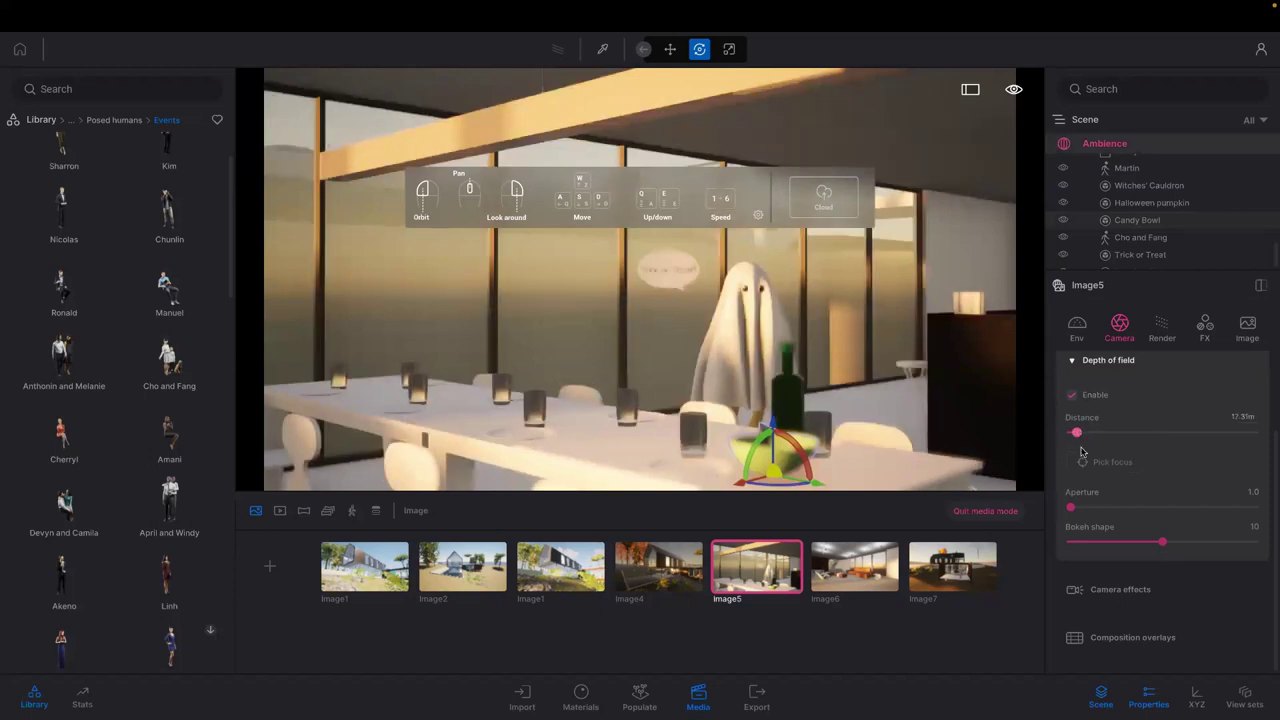
click(1090, 463)
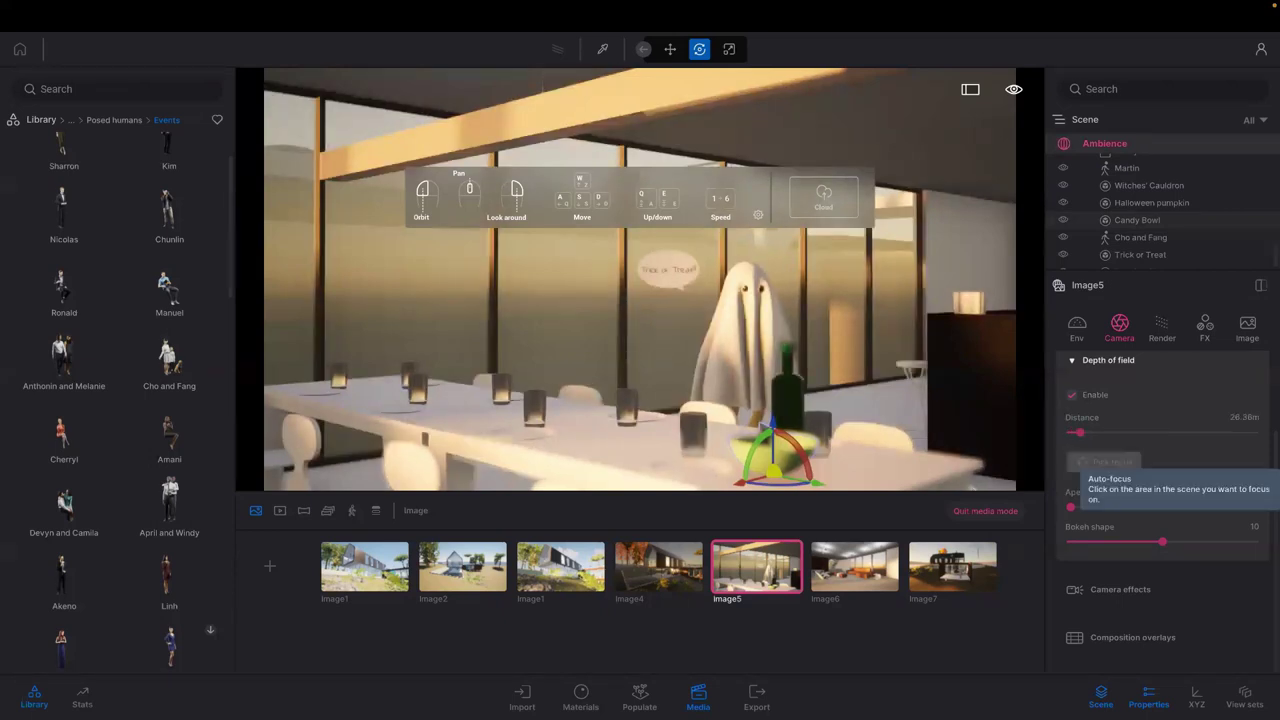
click(783, 452)
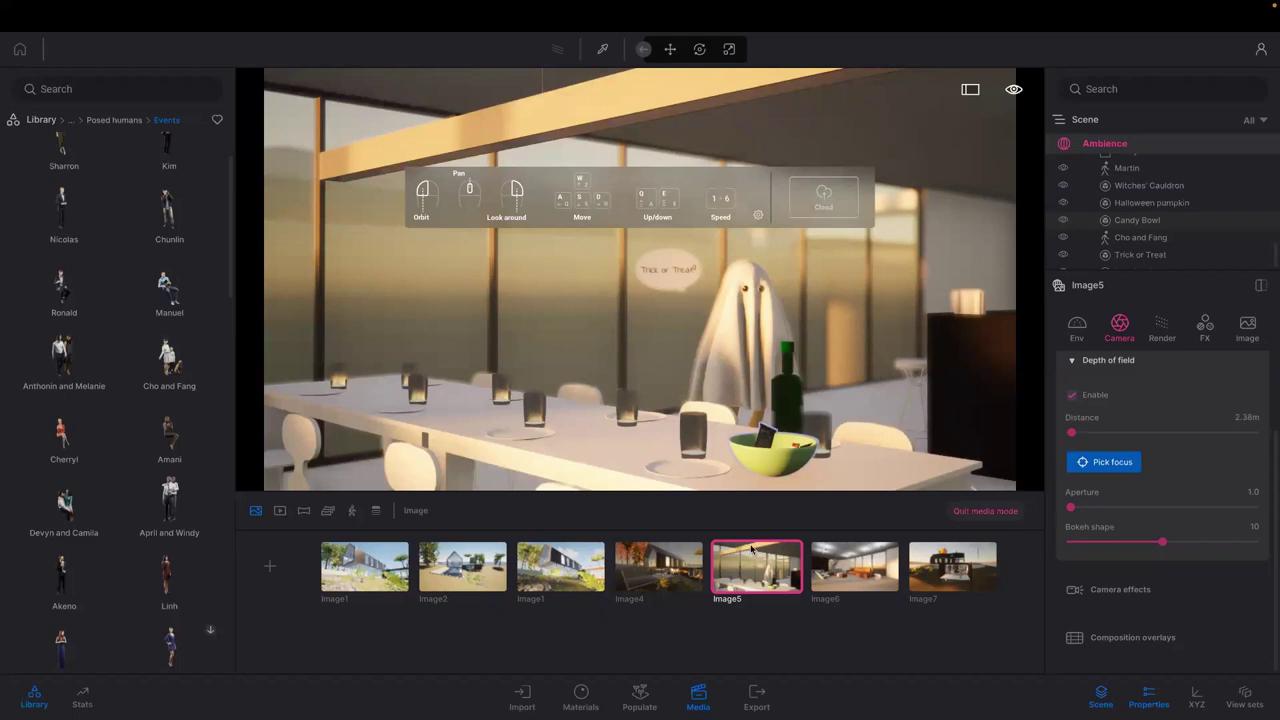
Duplicate the Image5 view and open the copy
mouse_move(755, 546)
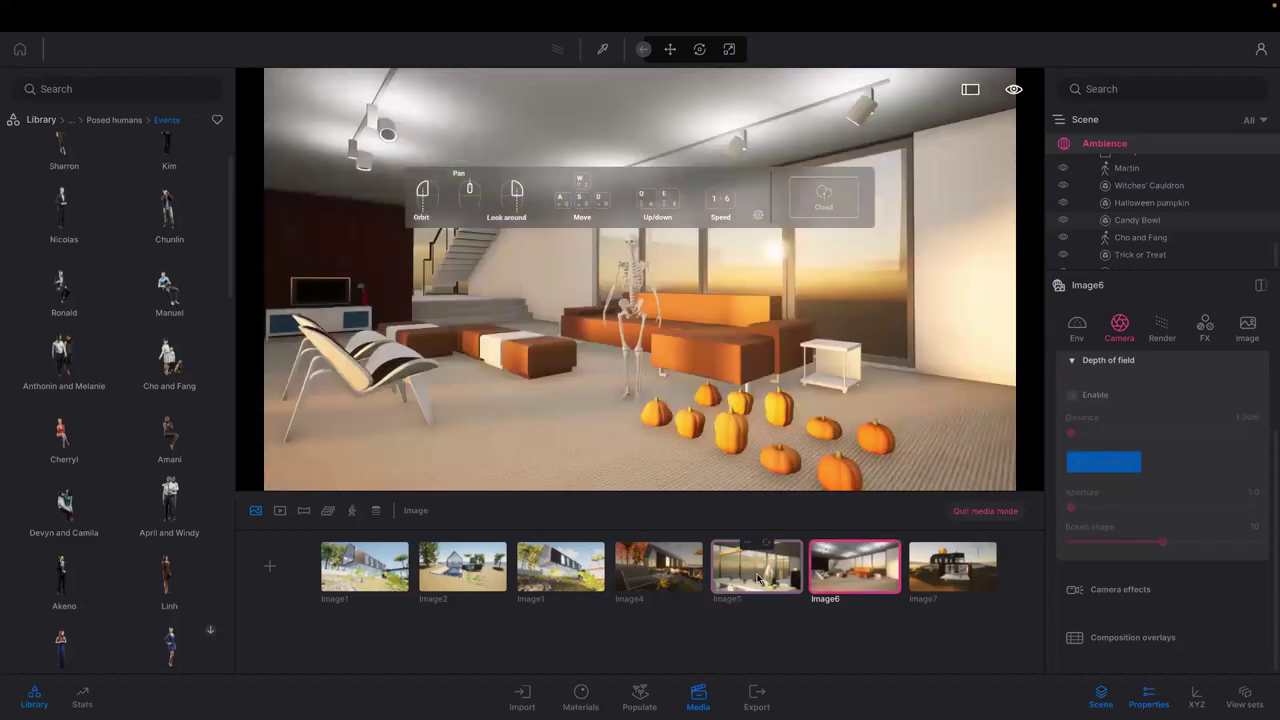
click(766, 545)
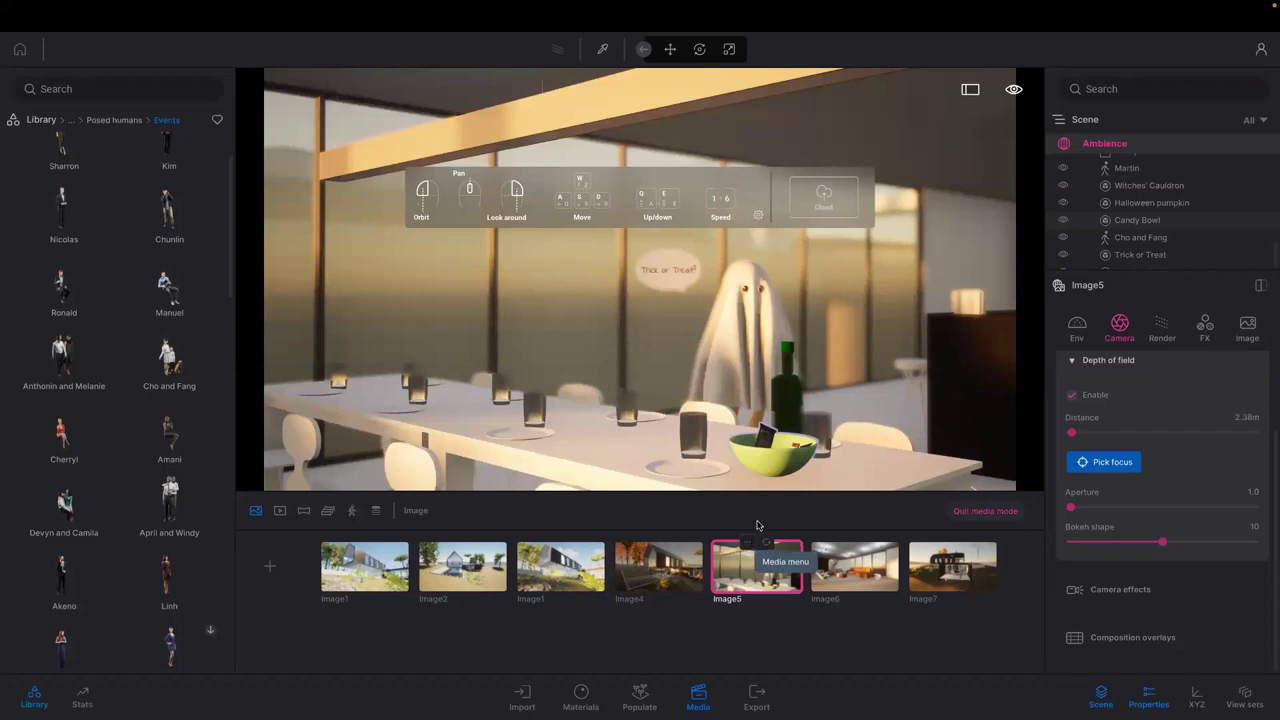
click(747, 542)
click(746, 520)
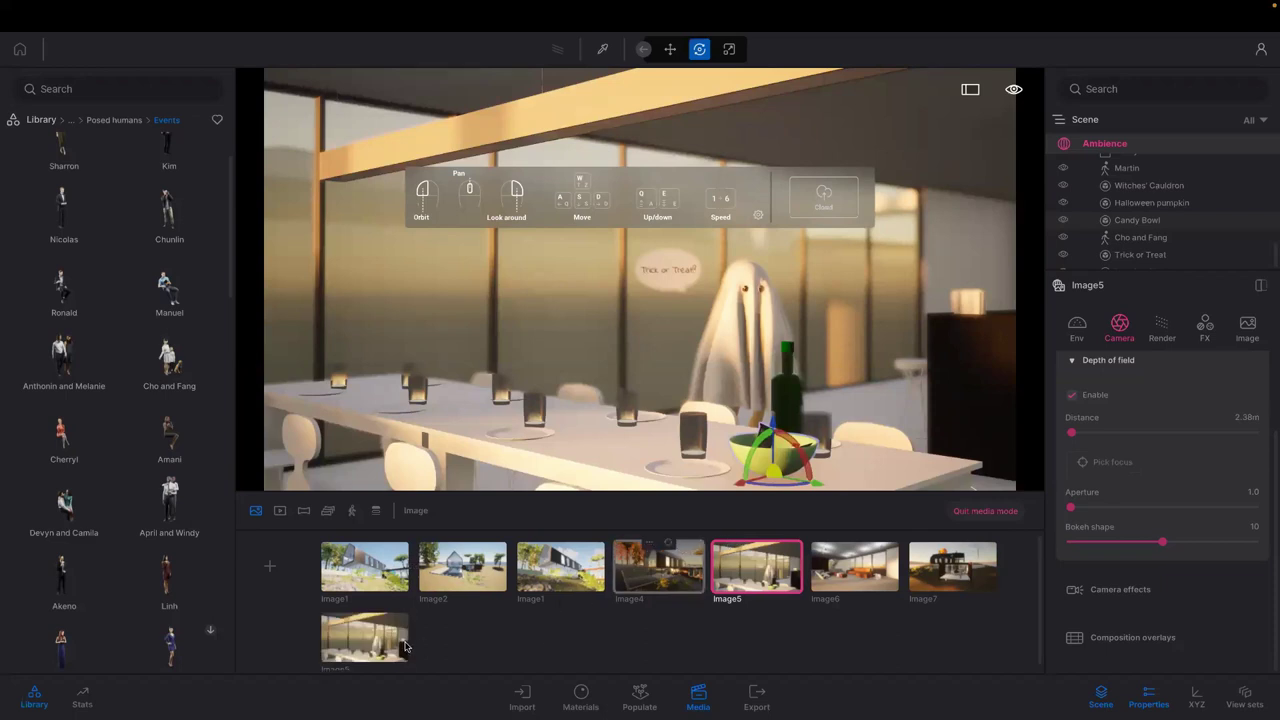
mouse_move(388, 641)
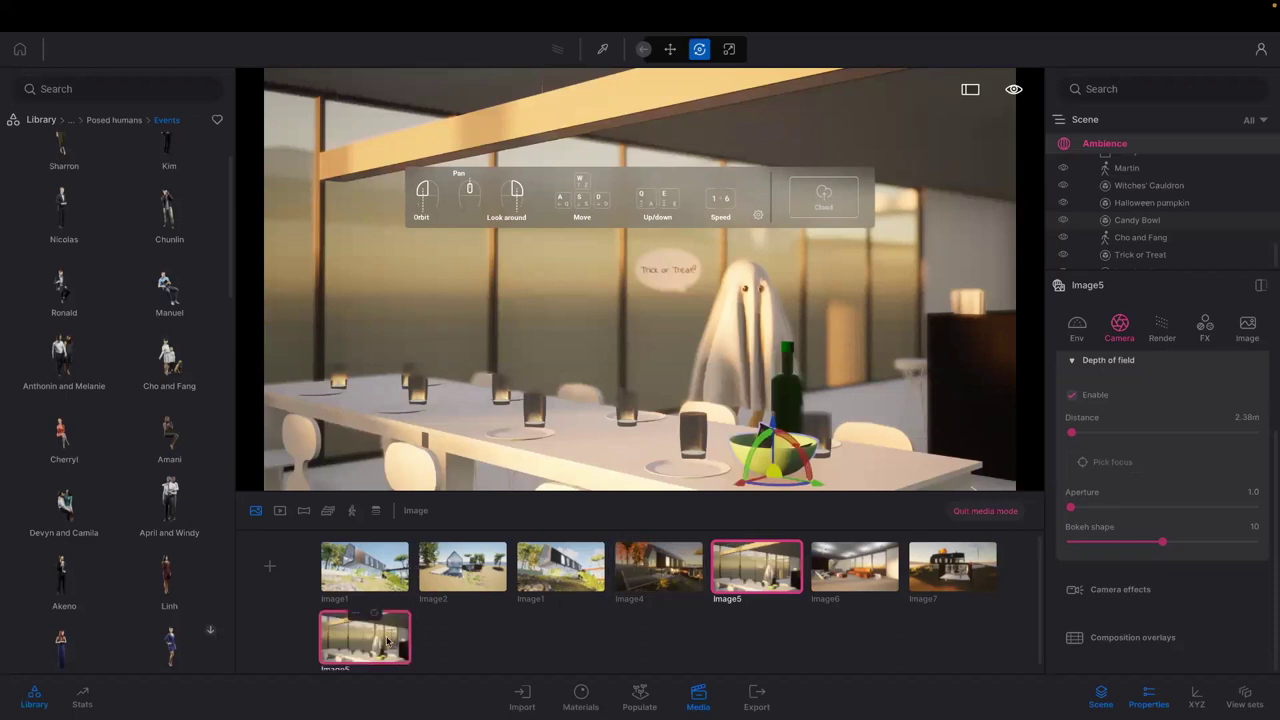
click(388, 641)
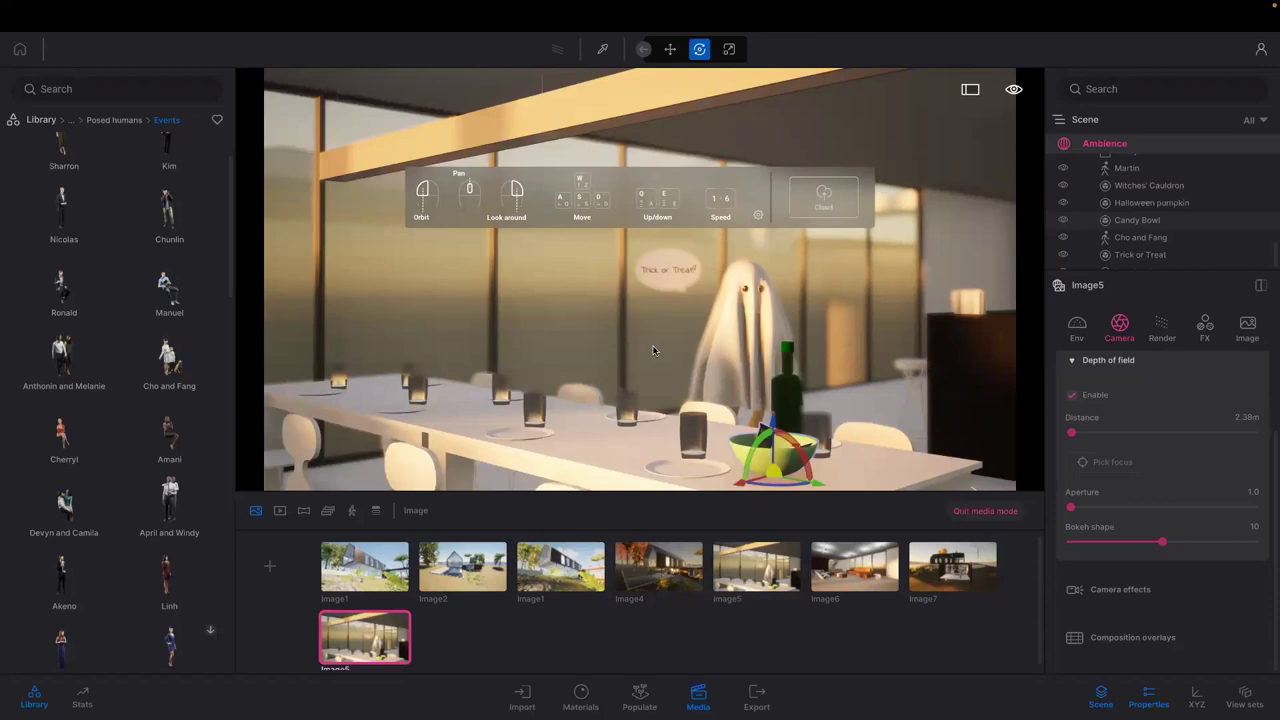
Disable depth of field on the Image5 copy and set its focal length to 19 mm
scroll(653, 350, down, 3)
click(1072, 397)
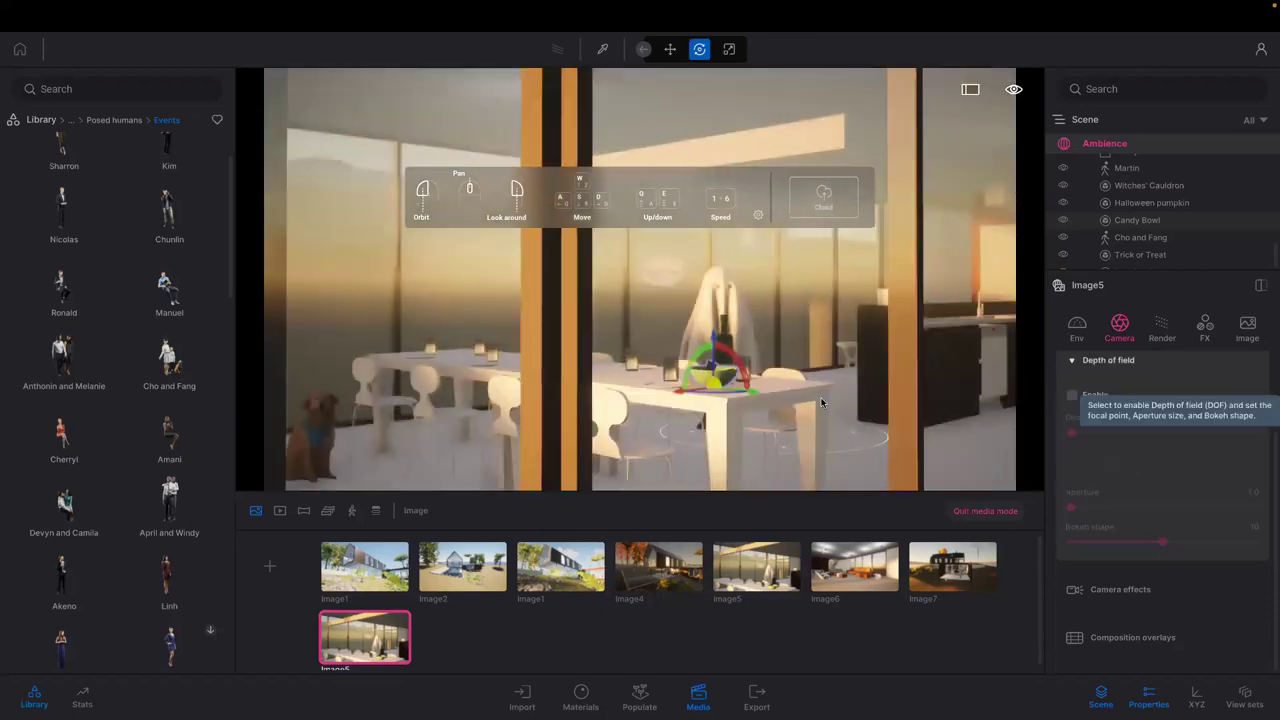
scroll(821, 402, down, 2)
scroll(1128, 422, up, 1)
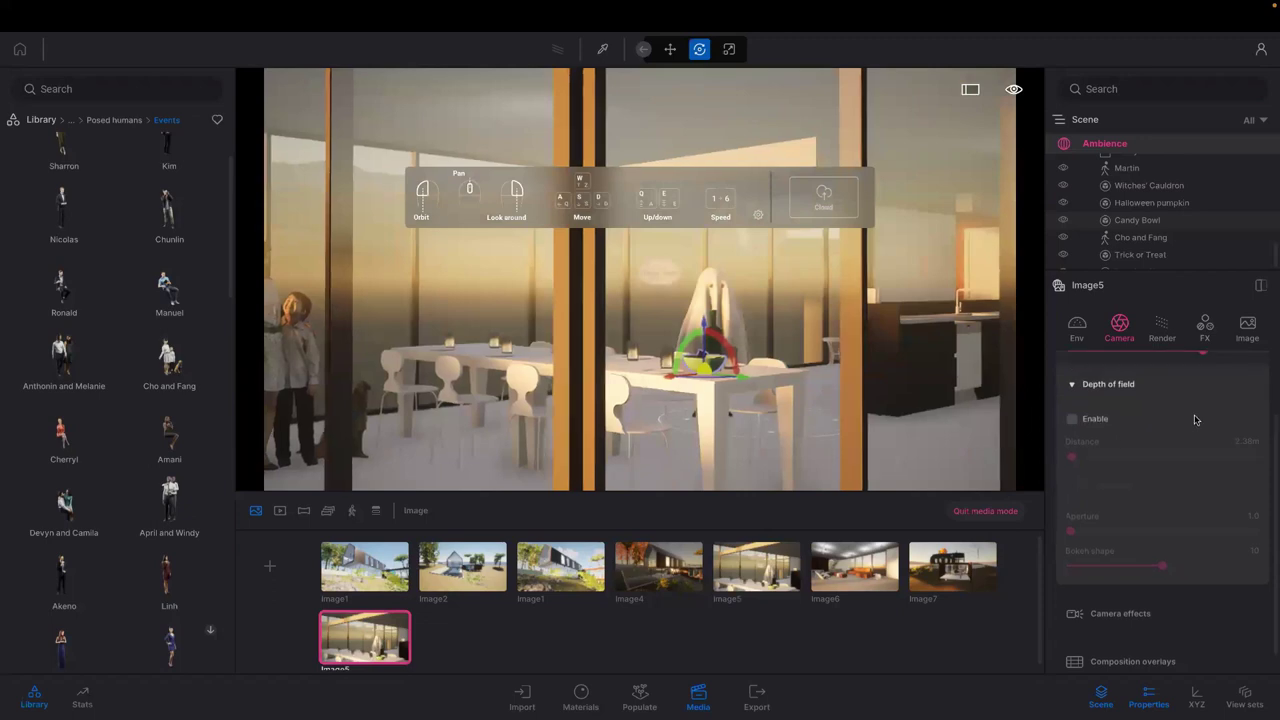
scroll(1197, 420, up, 2)
drag(1185, 418, 1156, 430)
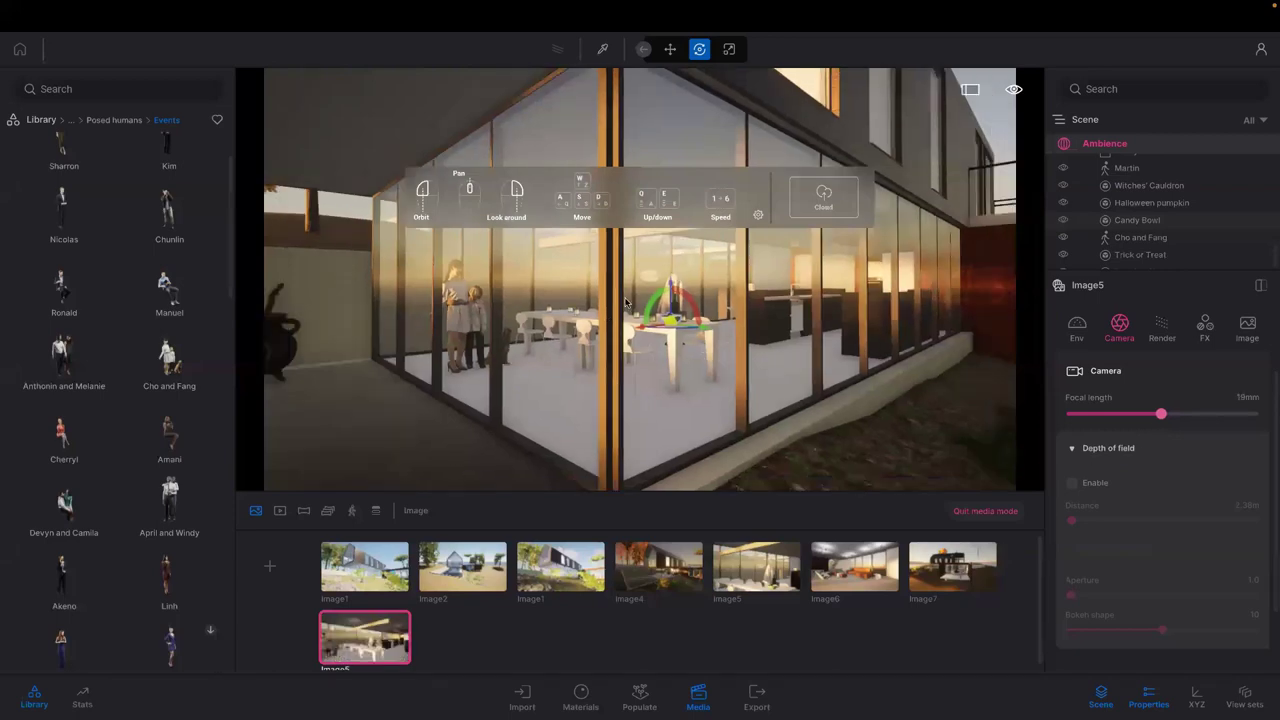
Reframe the Image5 copy as a wide dining room shot with the woman, child and dog beside the full table
scroll(626, 315, up, 3)
scroll(627, 325, down, 2)
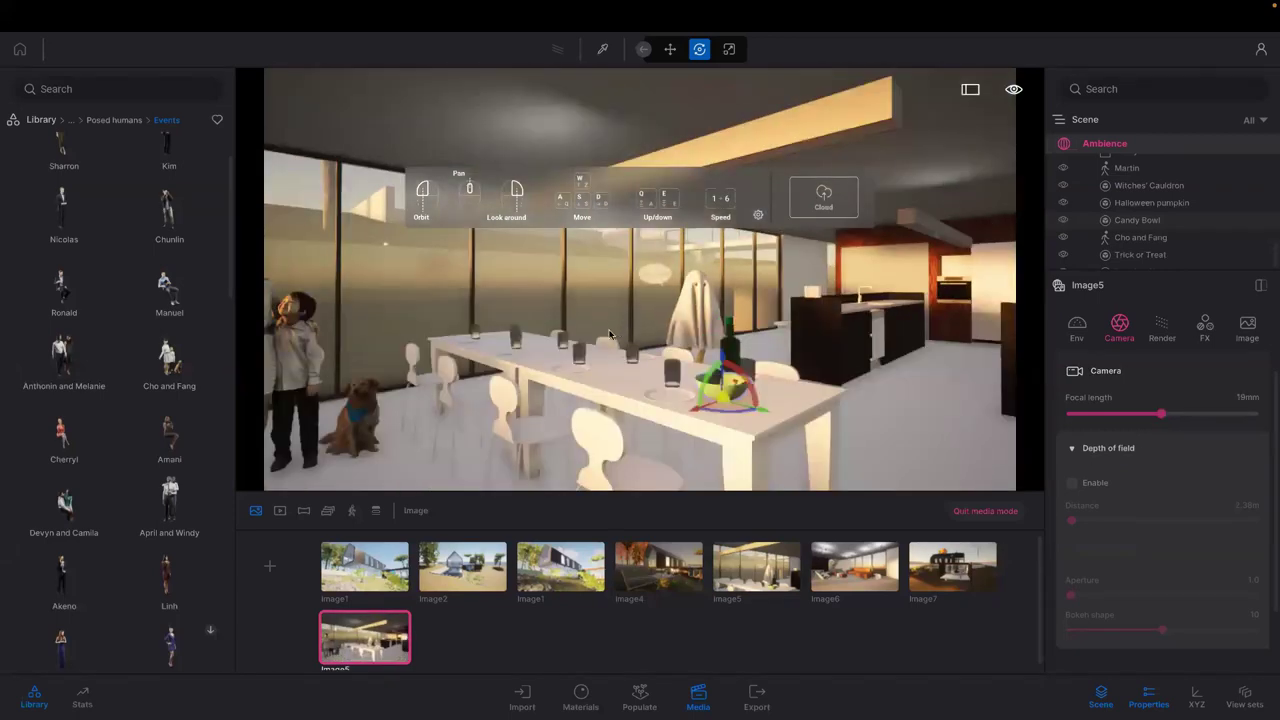
scroll(627, 325, down, 2)
middle_drag(627, 325, 697, 265)
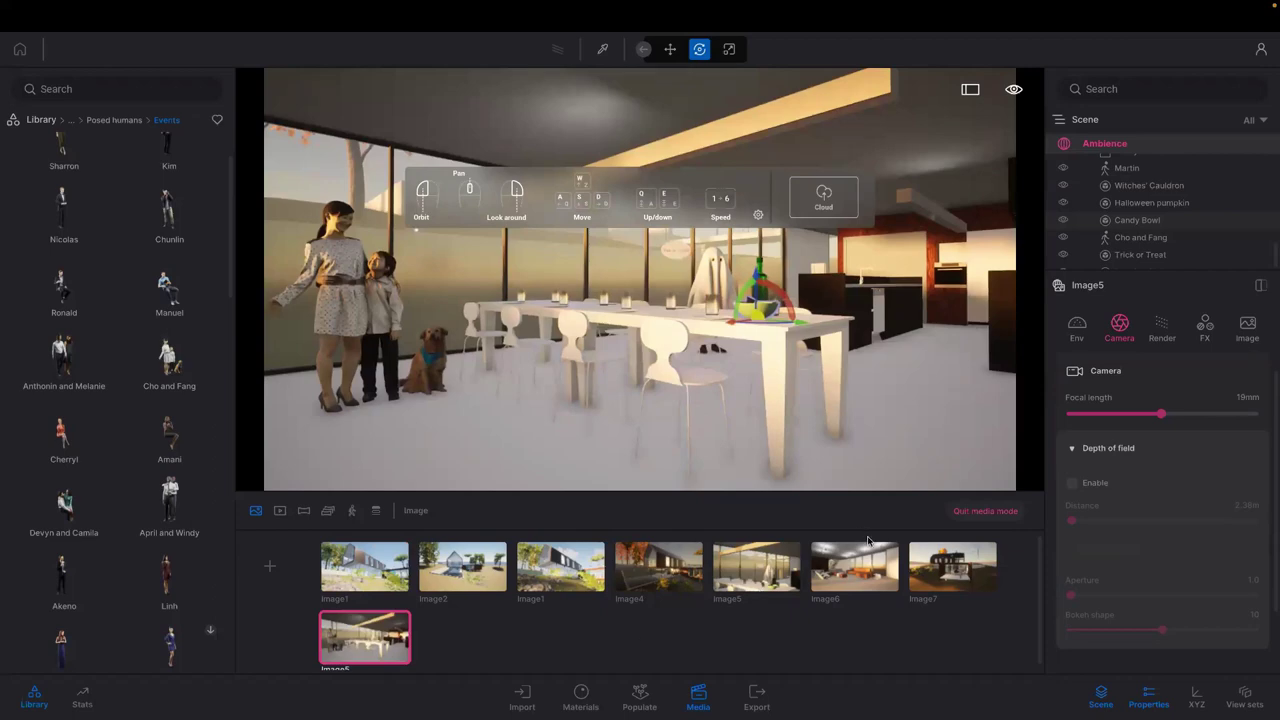
Compare the original Image5 with its wide-angle copy, and open the copy's FX settings
click(776, 583)
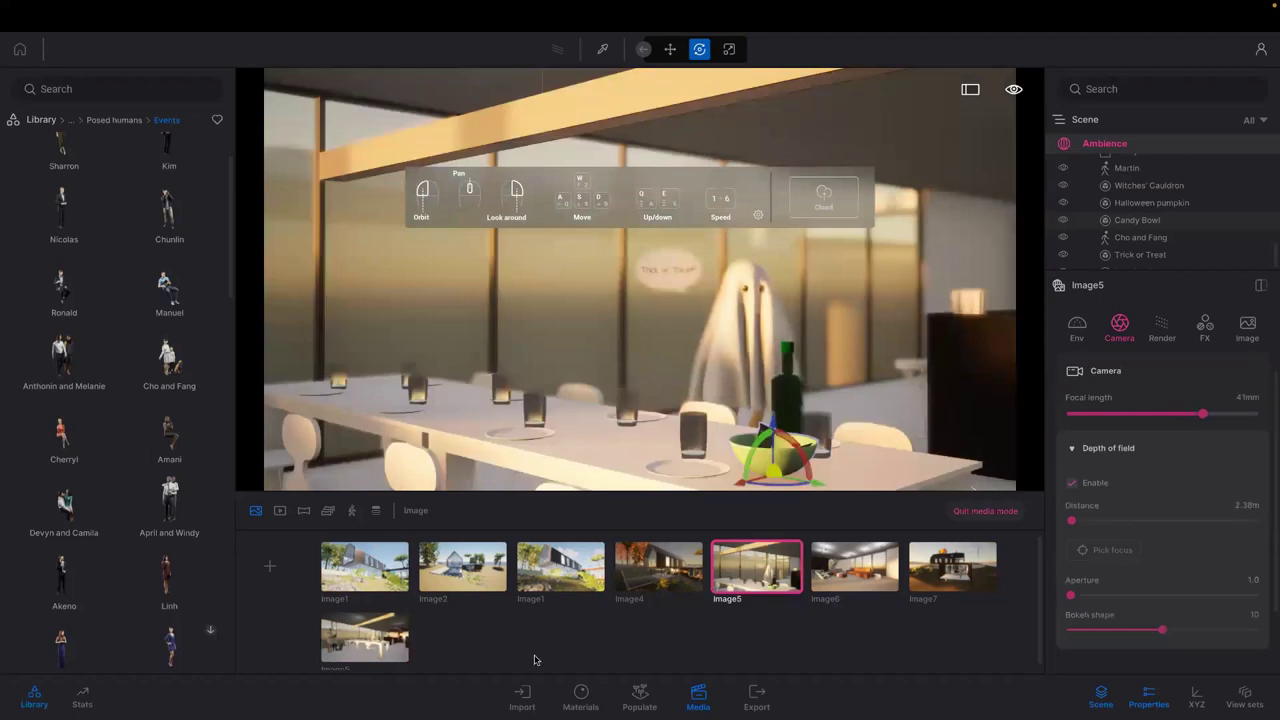
click(381, 651)
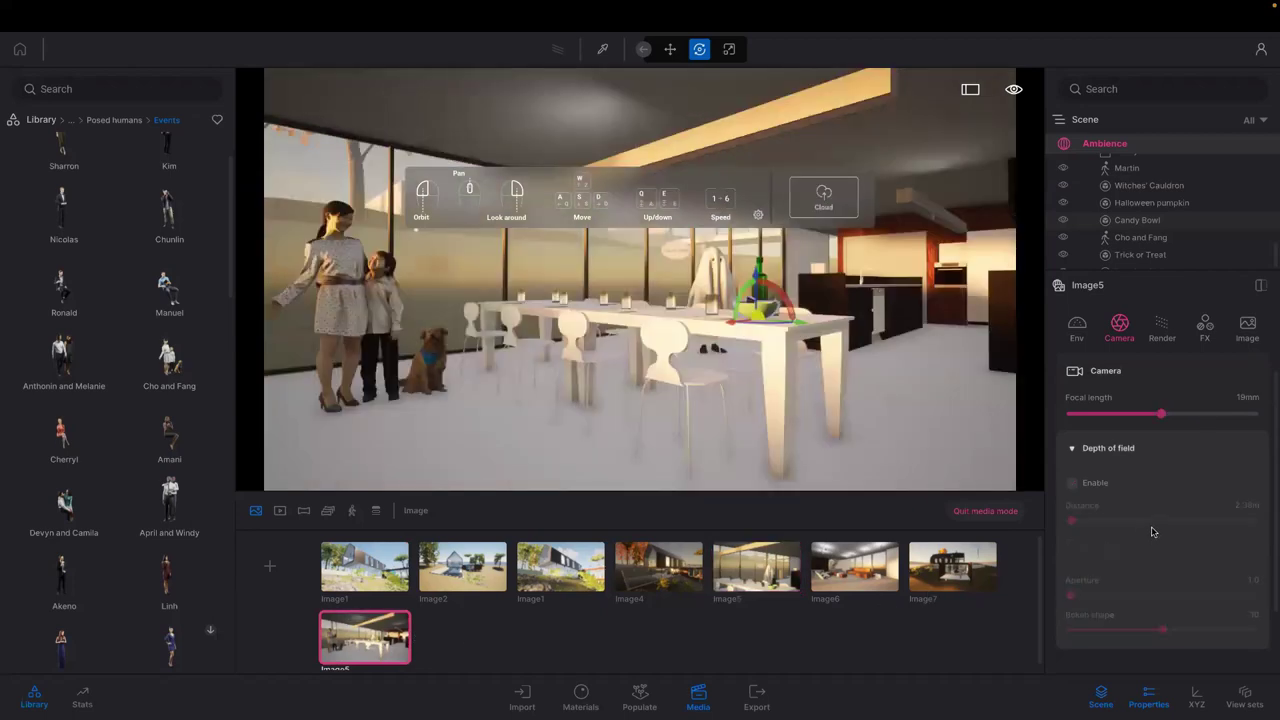
scroll(1151, 531, down, 1)
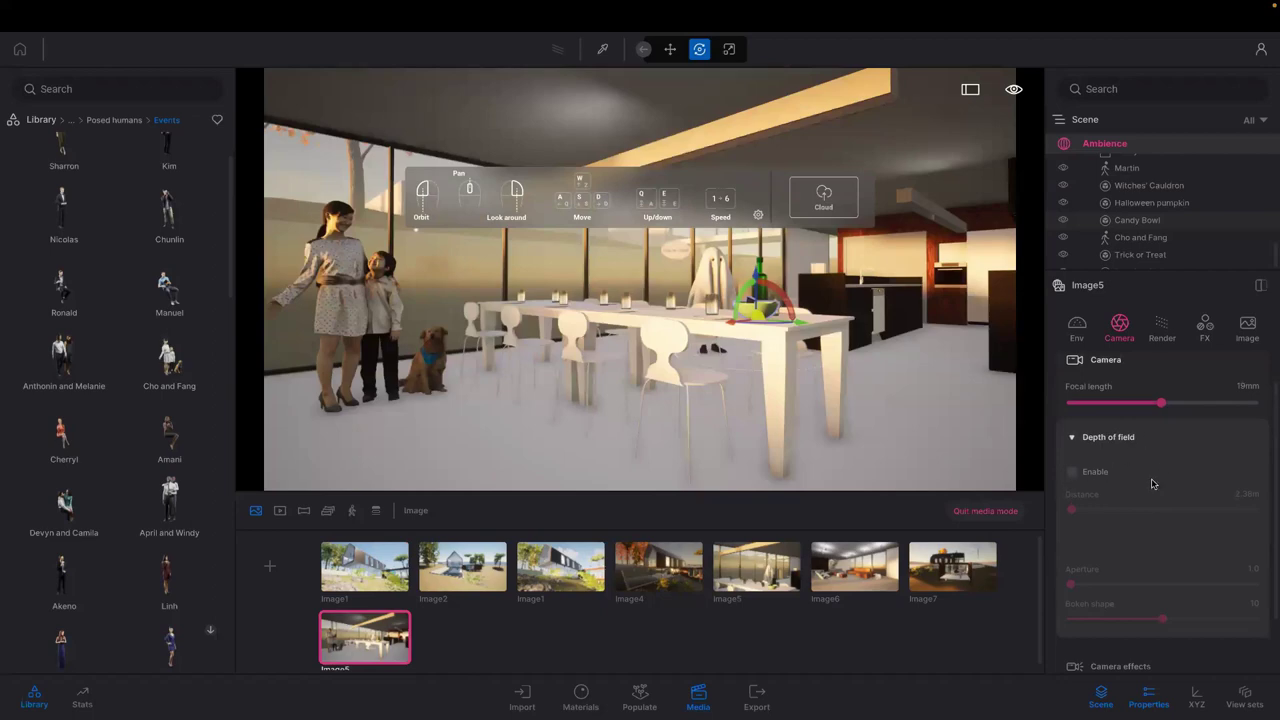
scroll(1150, 485, down, 1)
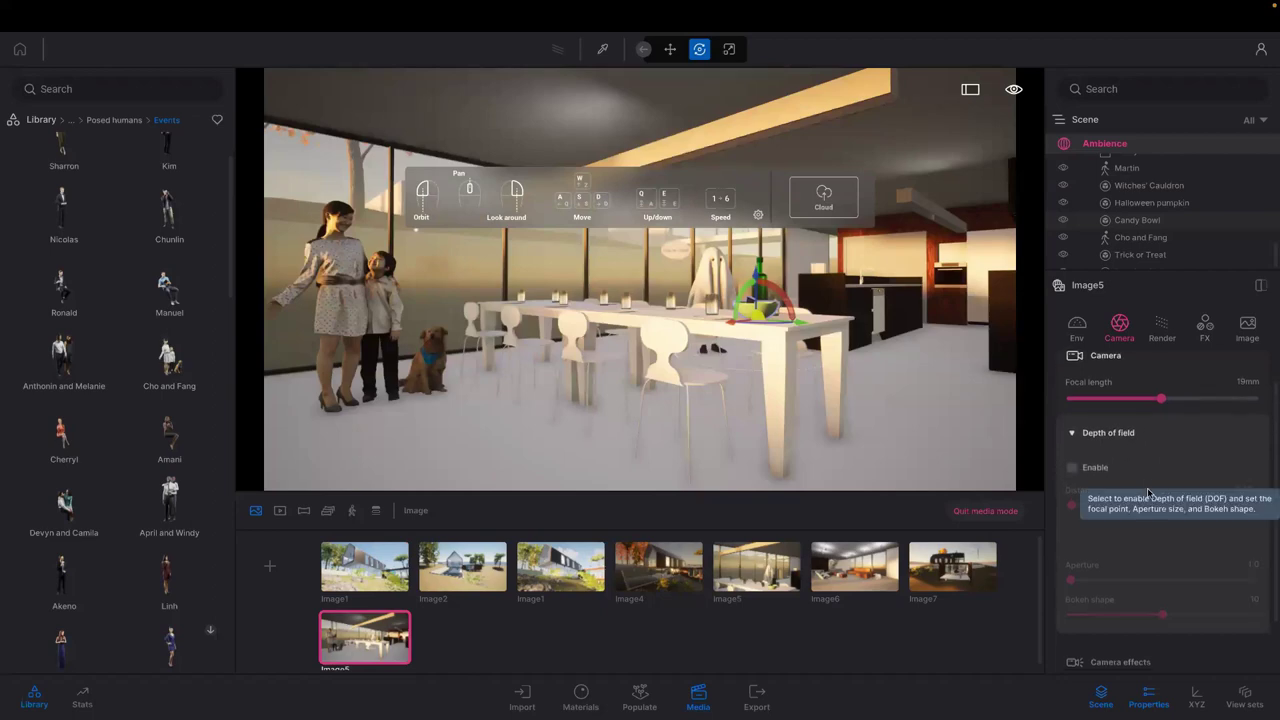
scroll(1150, 495, down, 2)
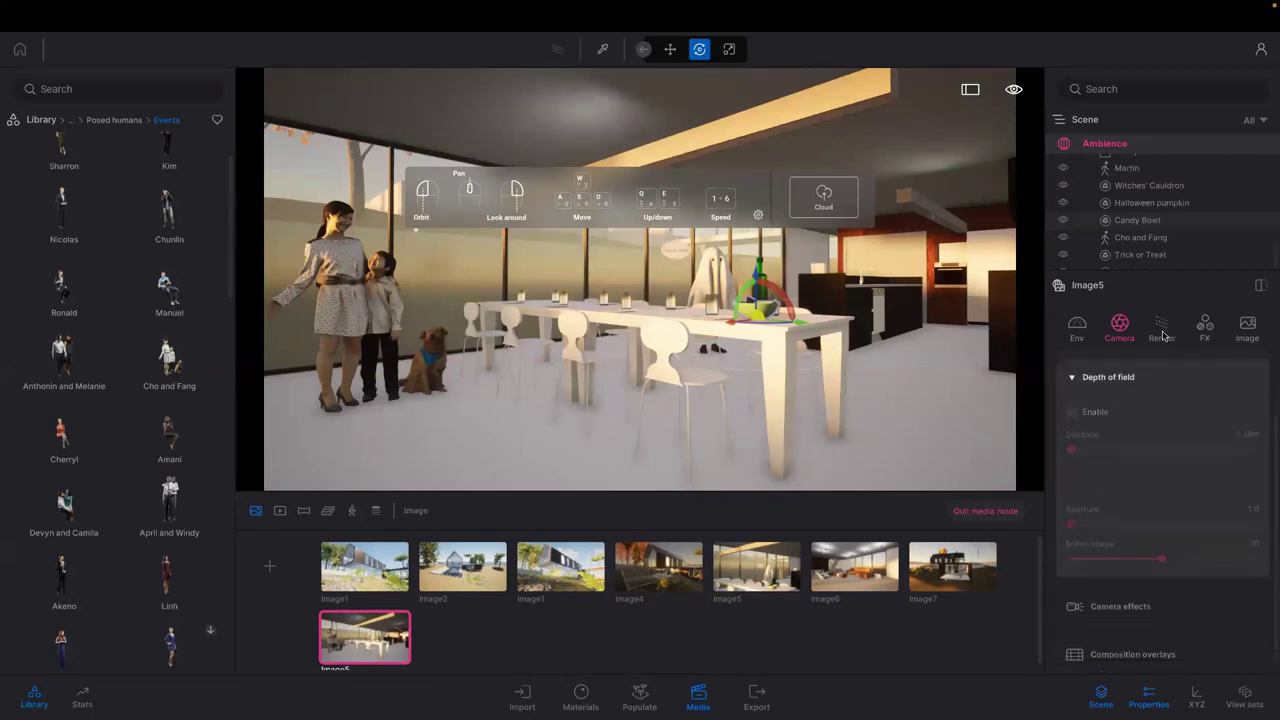
click(1204, 330)
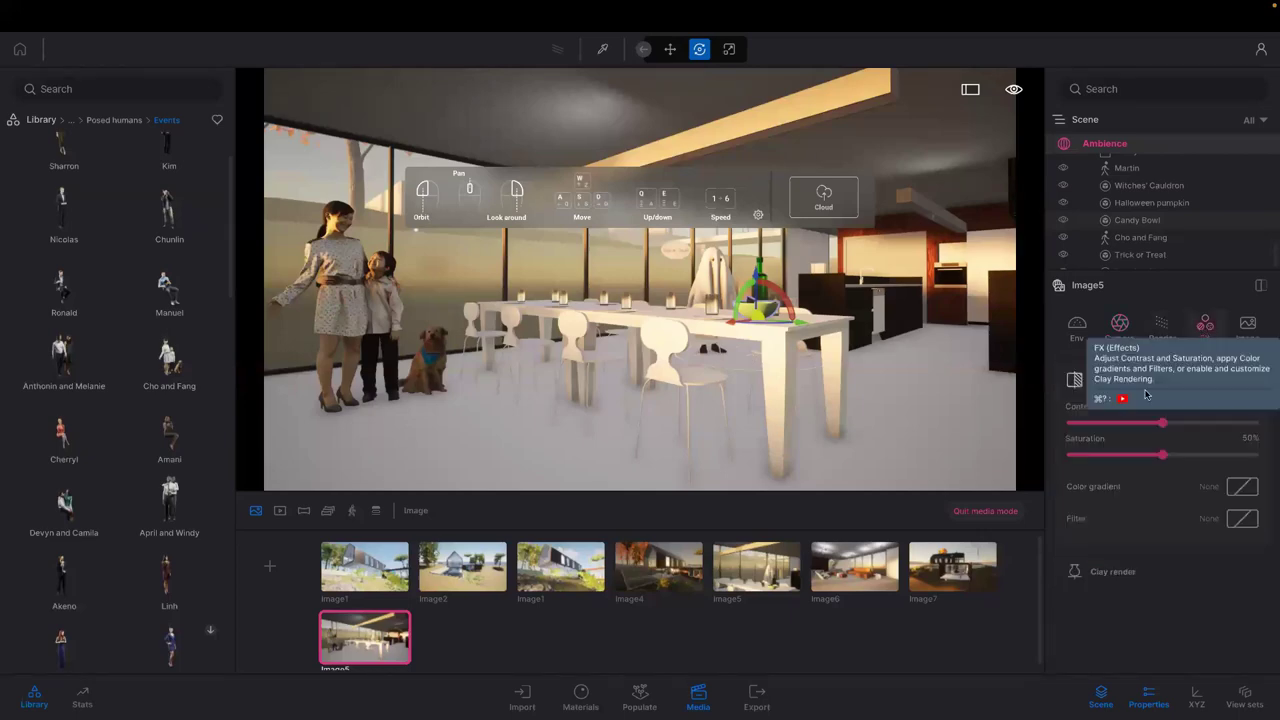
Duplicate Image6 and set the copy's color grading to 63% contrast and 61% saturation
click(862, 575)
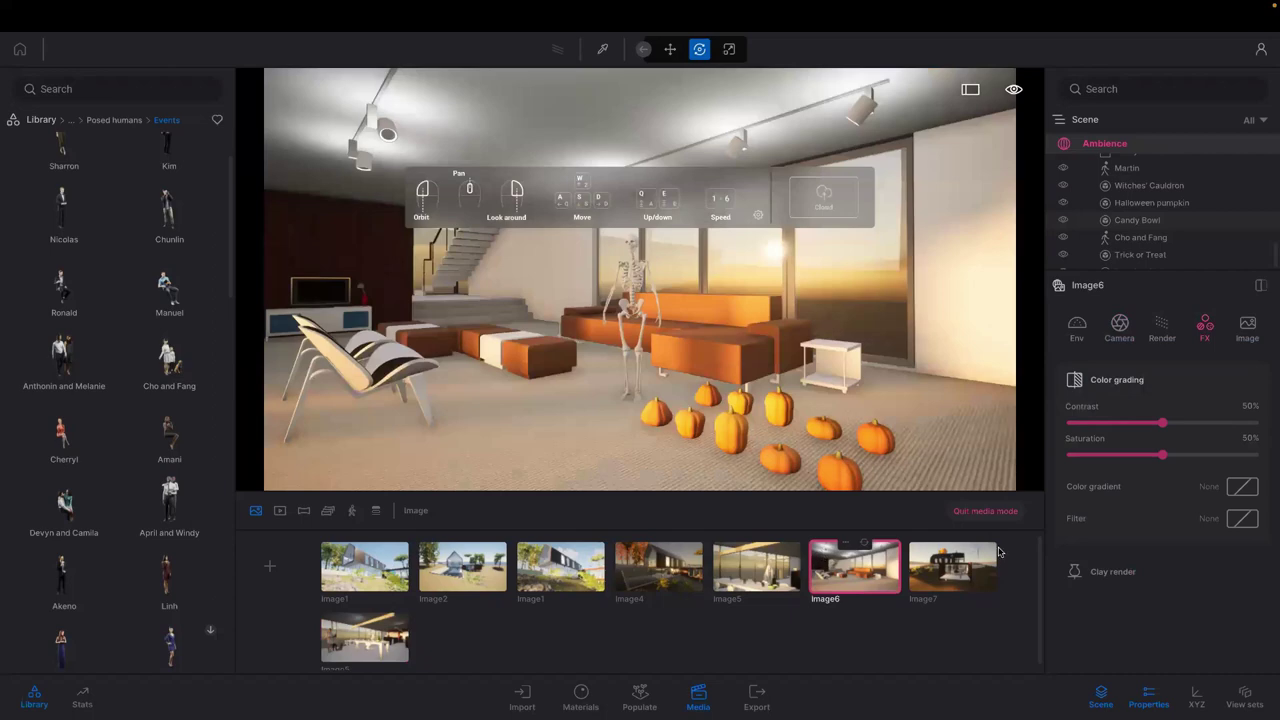
click(844, 546)
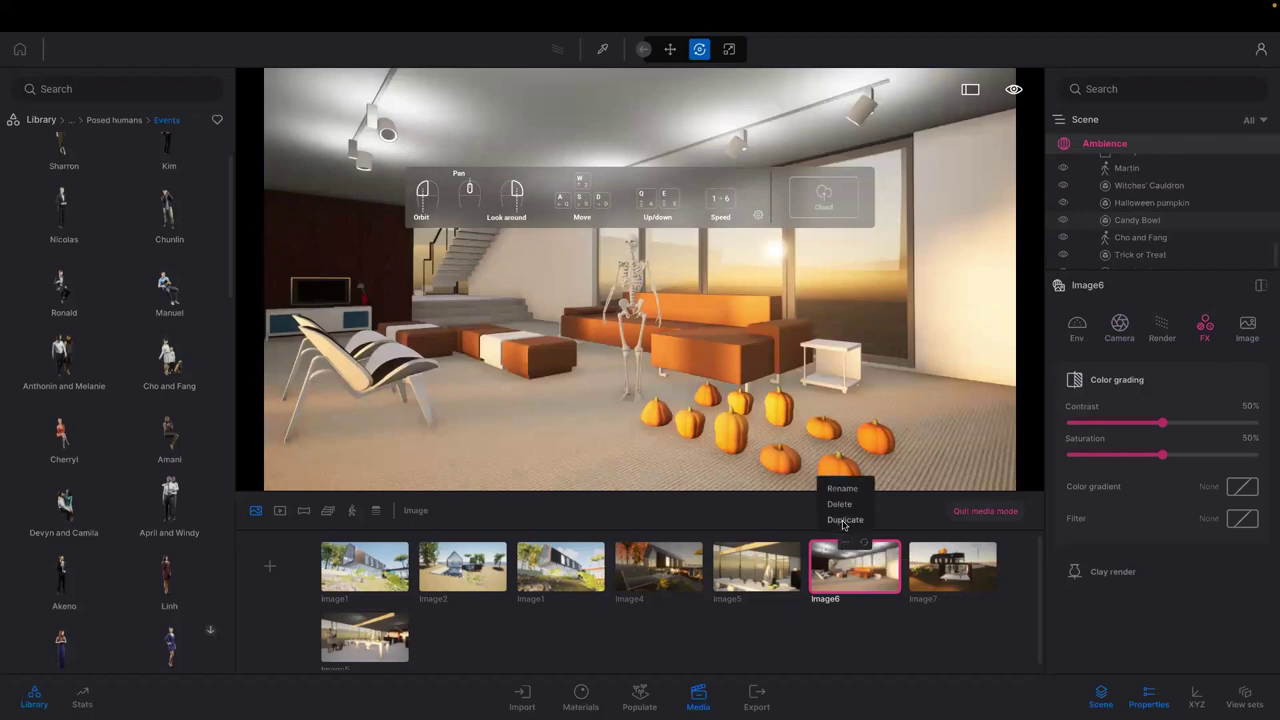
click(844, 520)
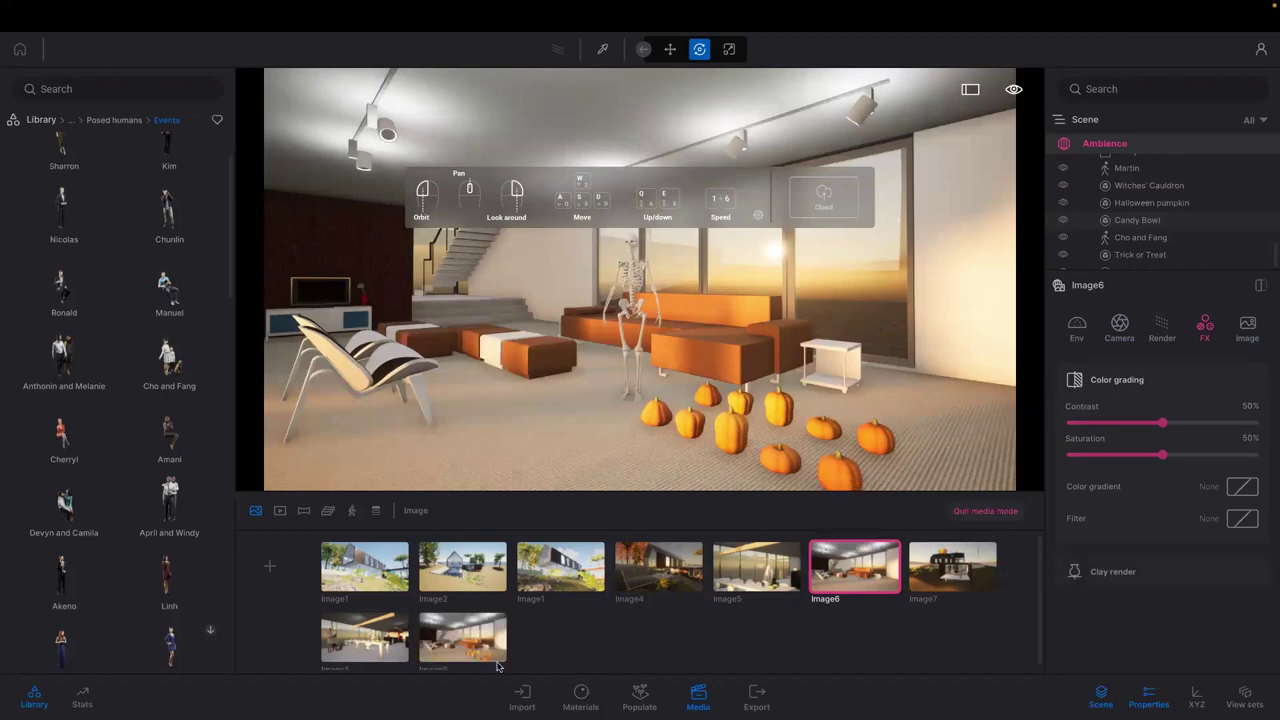
click(1186, 424)
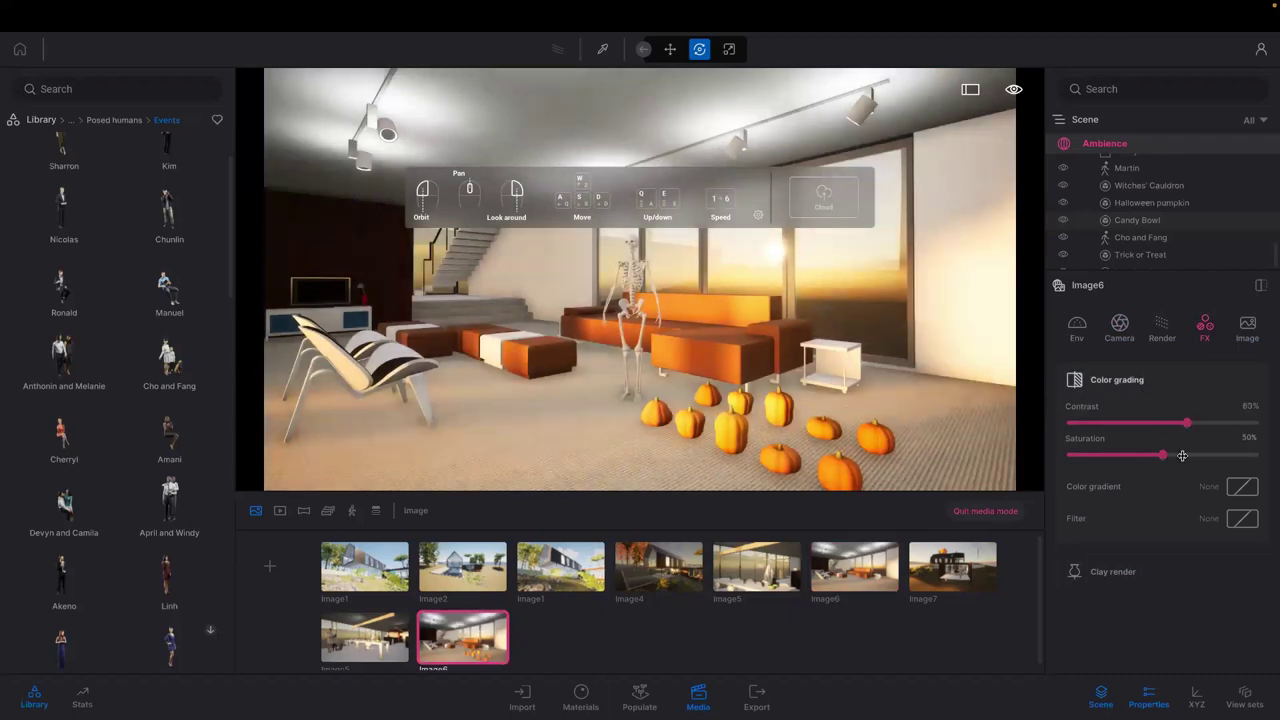
click(1182, 455)
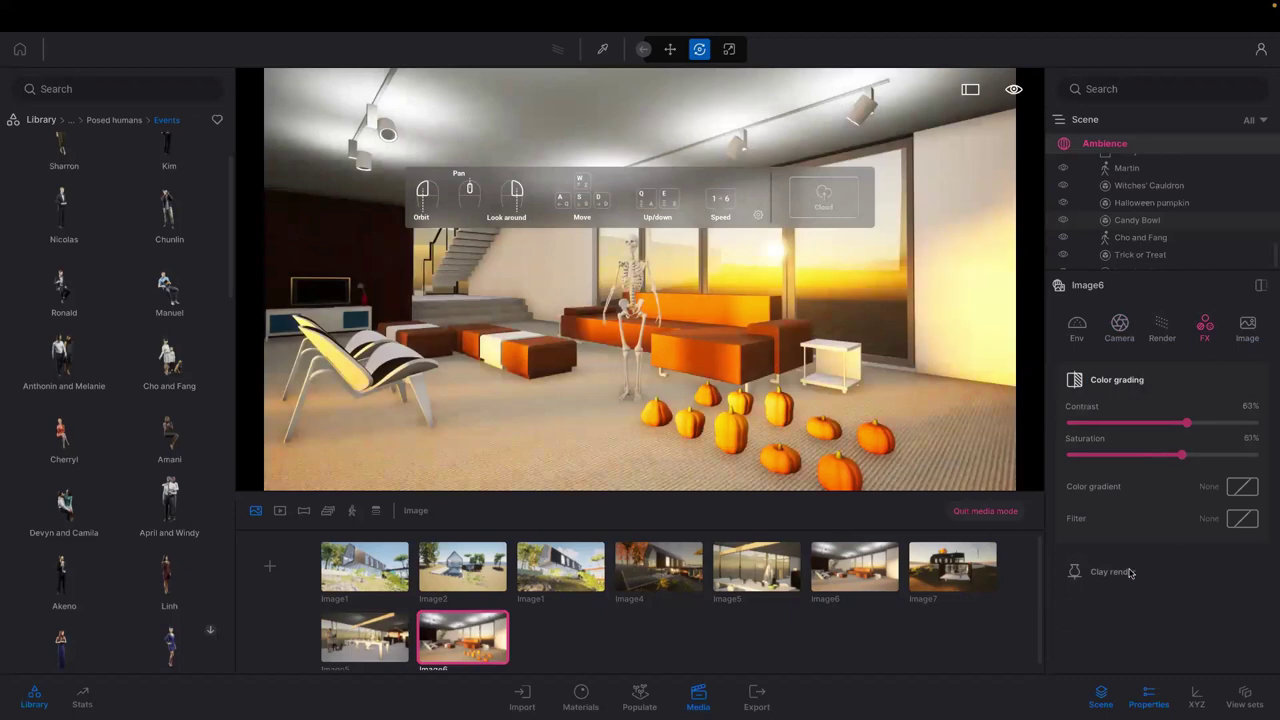
Enable Clay render on the Image6 copy and change the clay color to a bright, near-white tone
click(1071, 569)
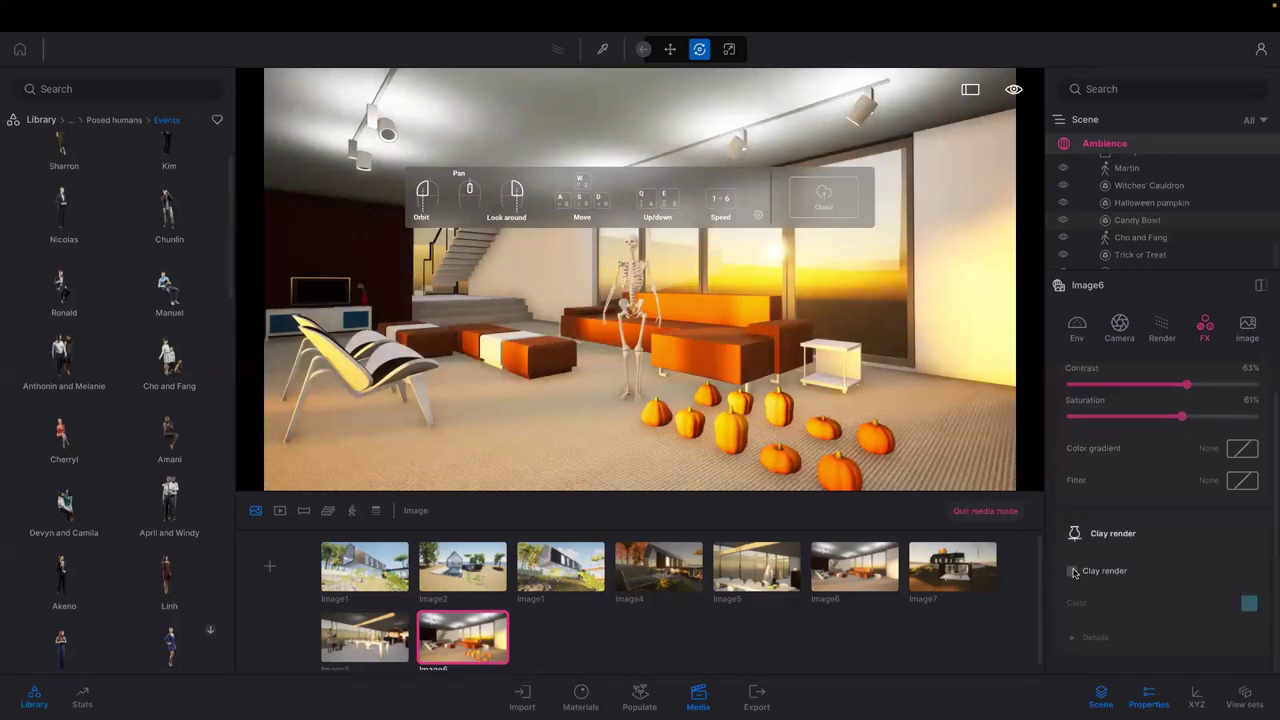
click(1072, 571)
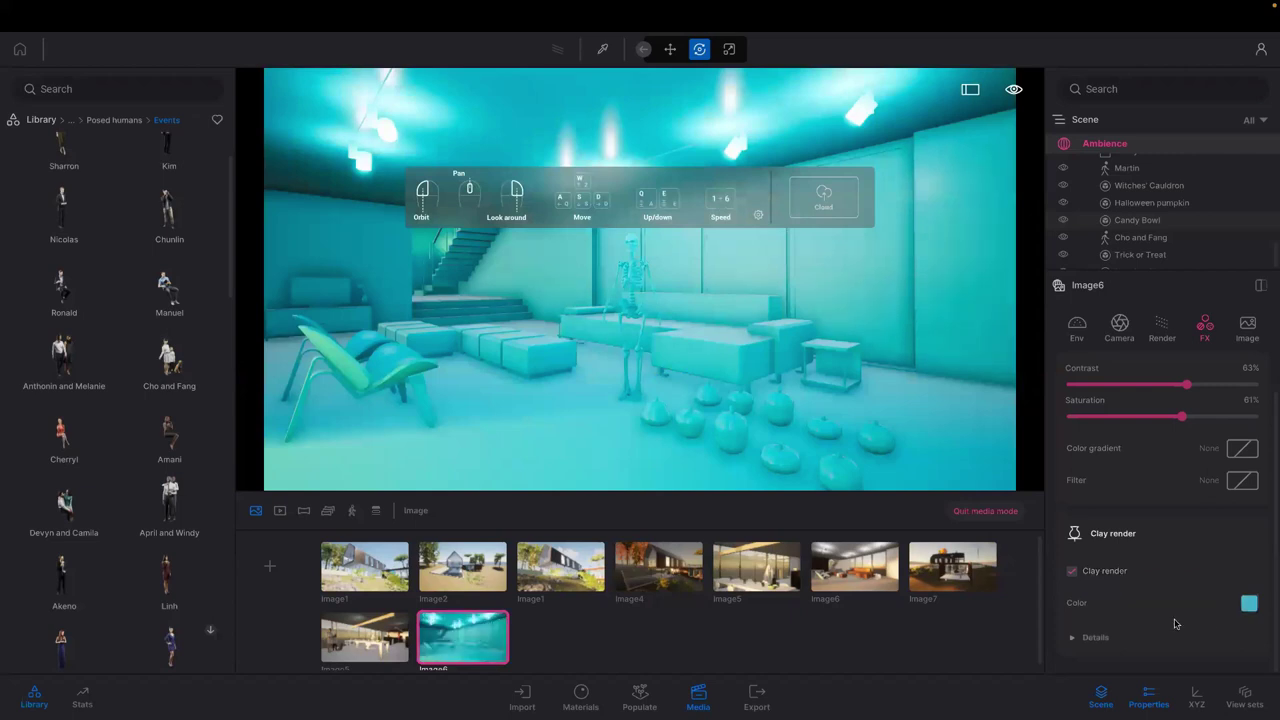
click(1249, 606)
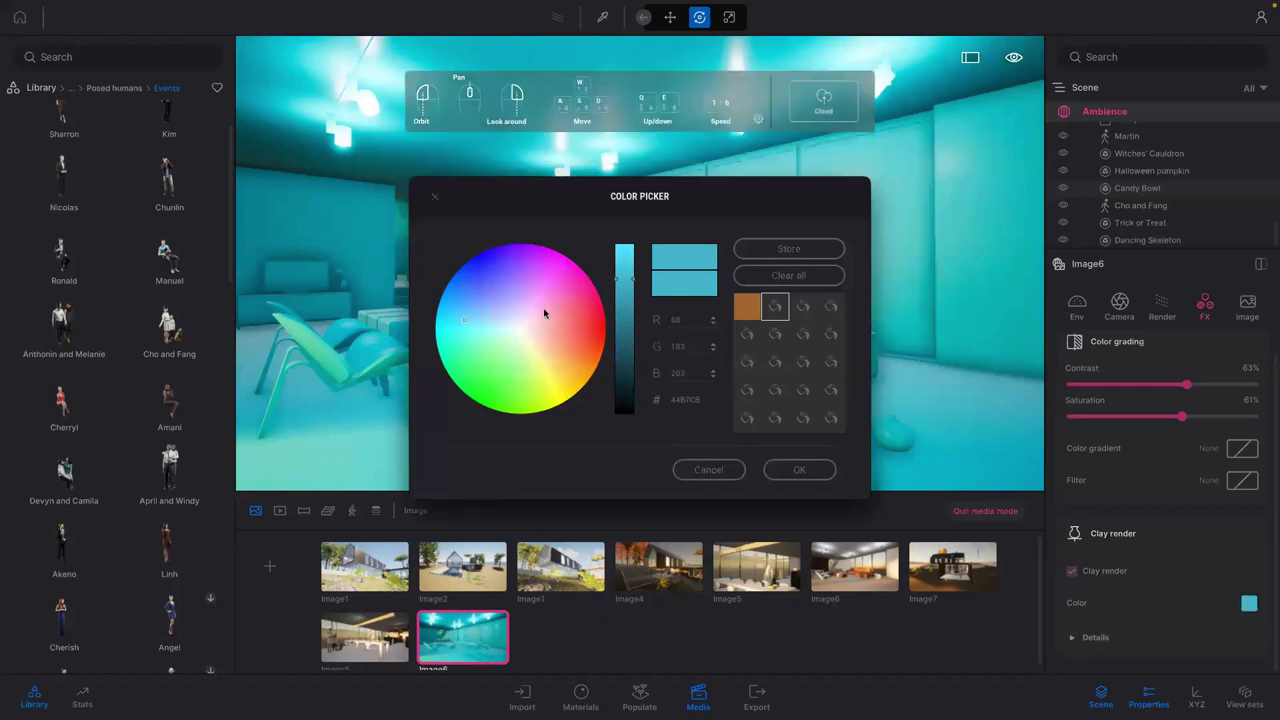
click(515, 327)
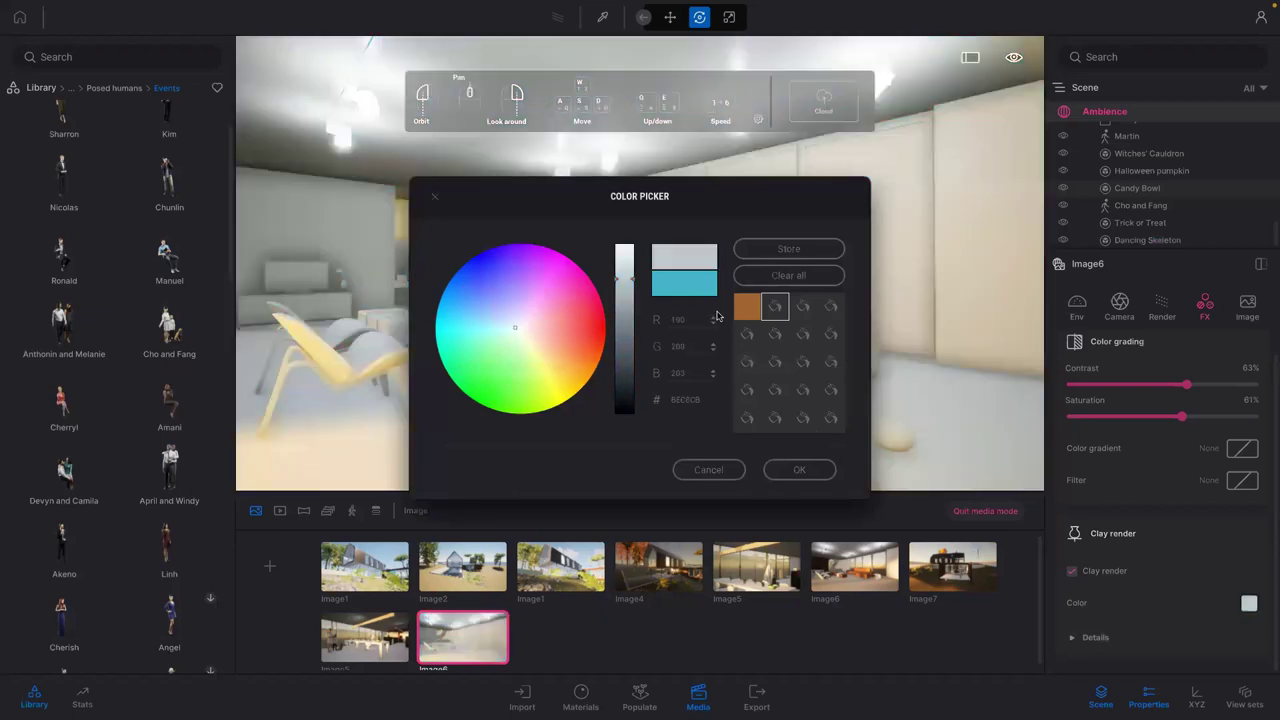
click(622, 249)
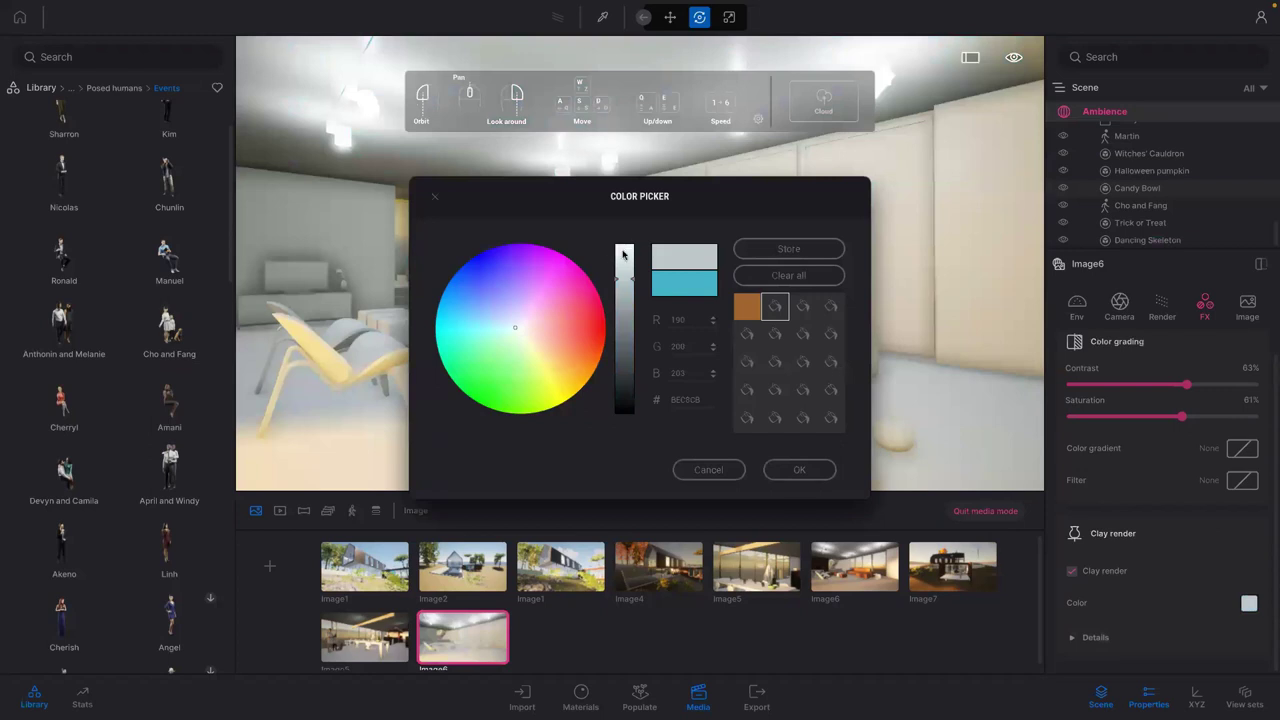
click(784, 464)
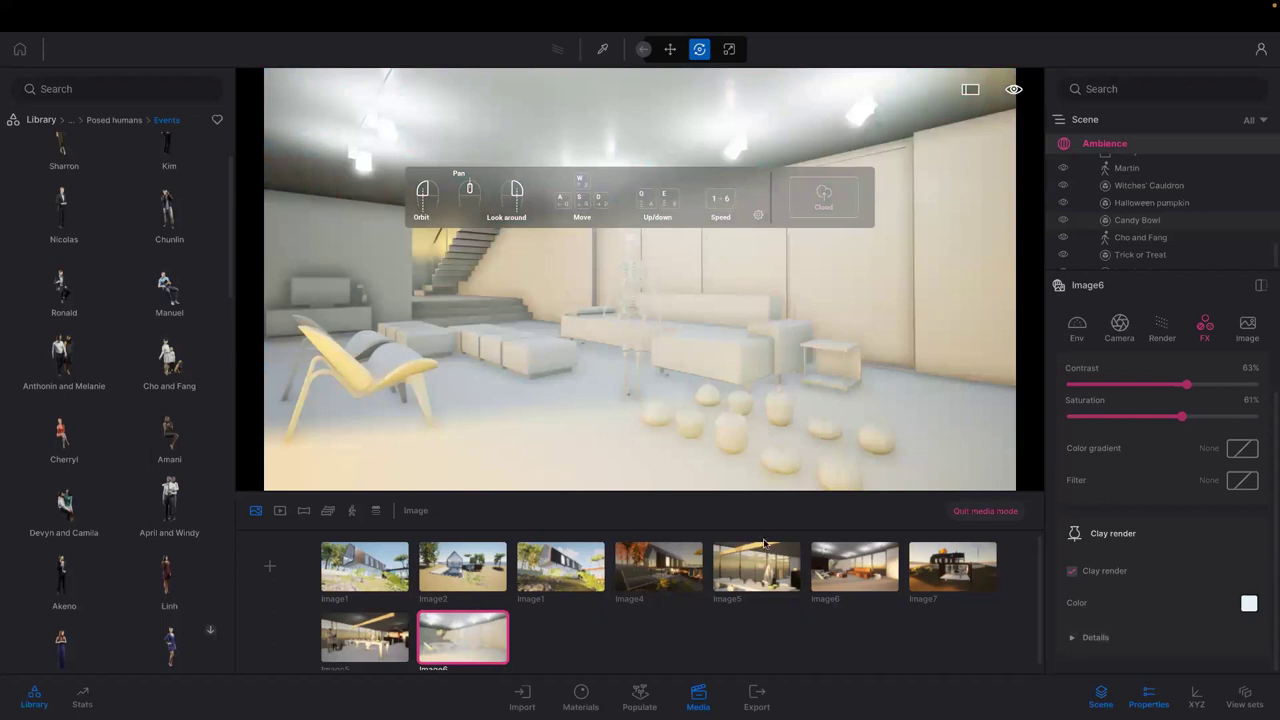
Make another duplicate of the original, ungraded Image6 view
click(841, 588)
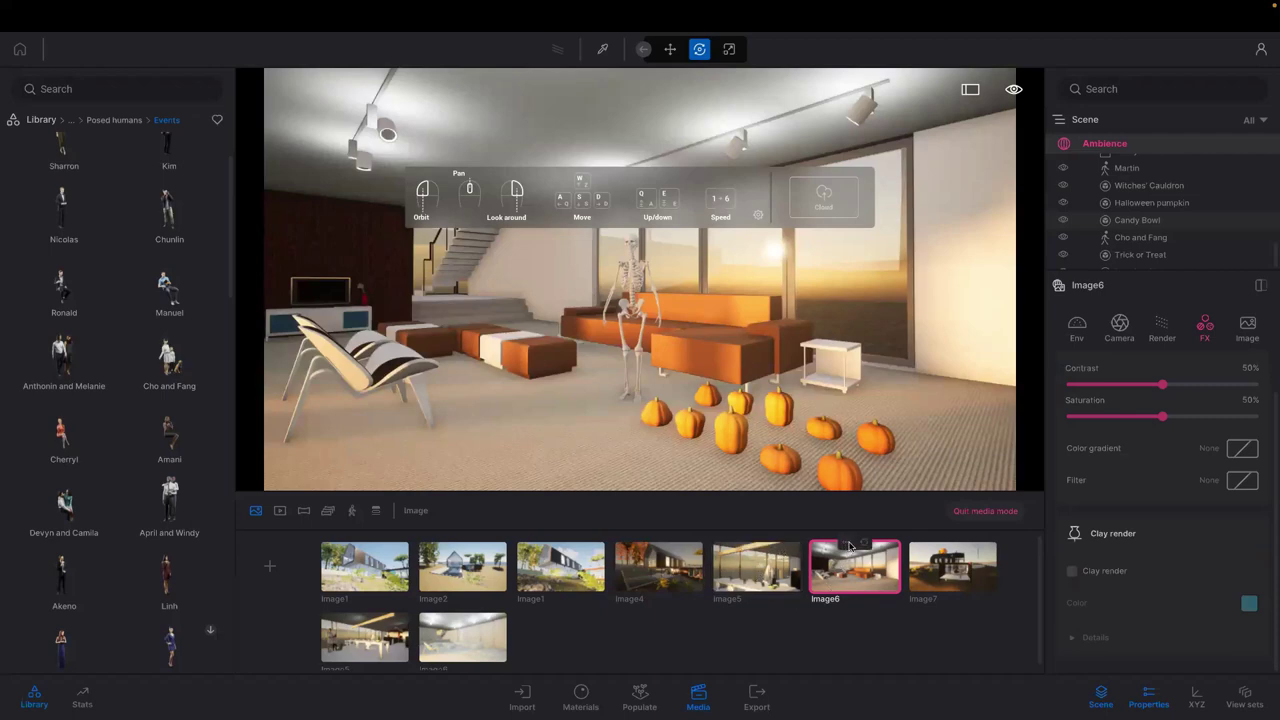
click(846, 541)
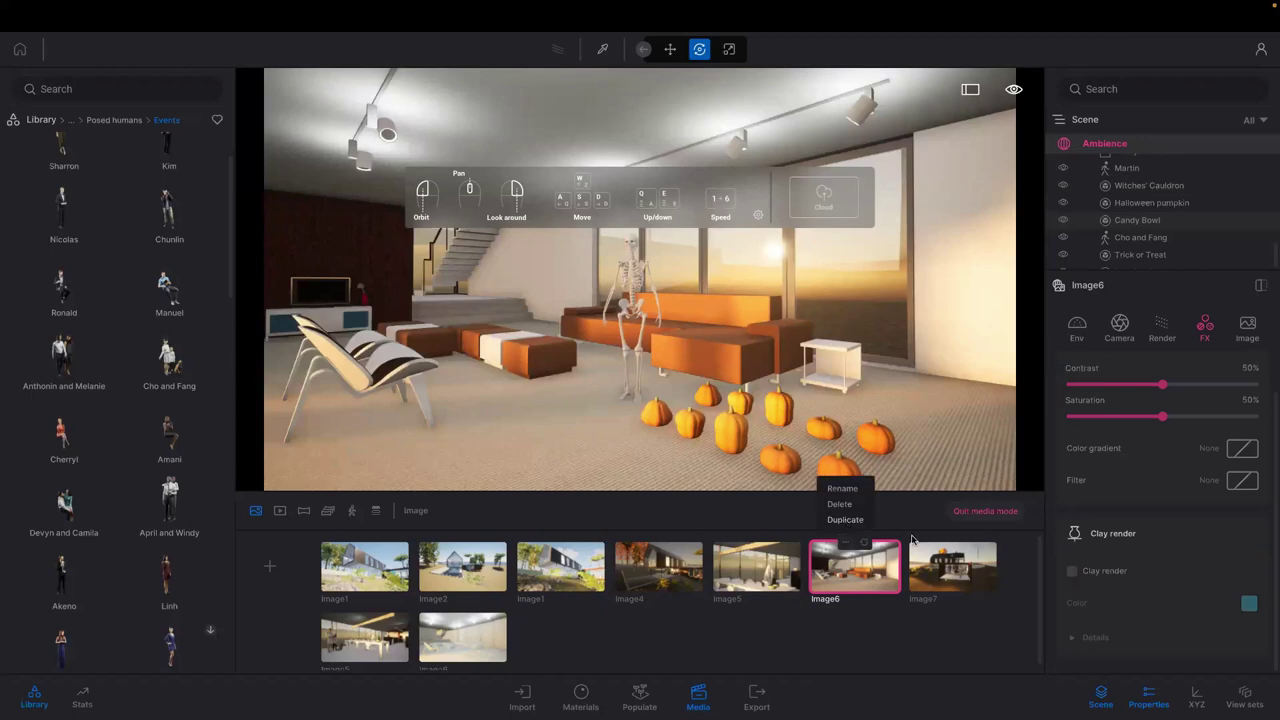
click(846, 521)
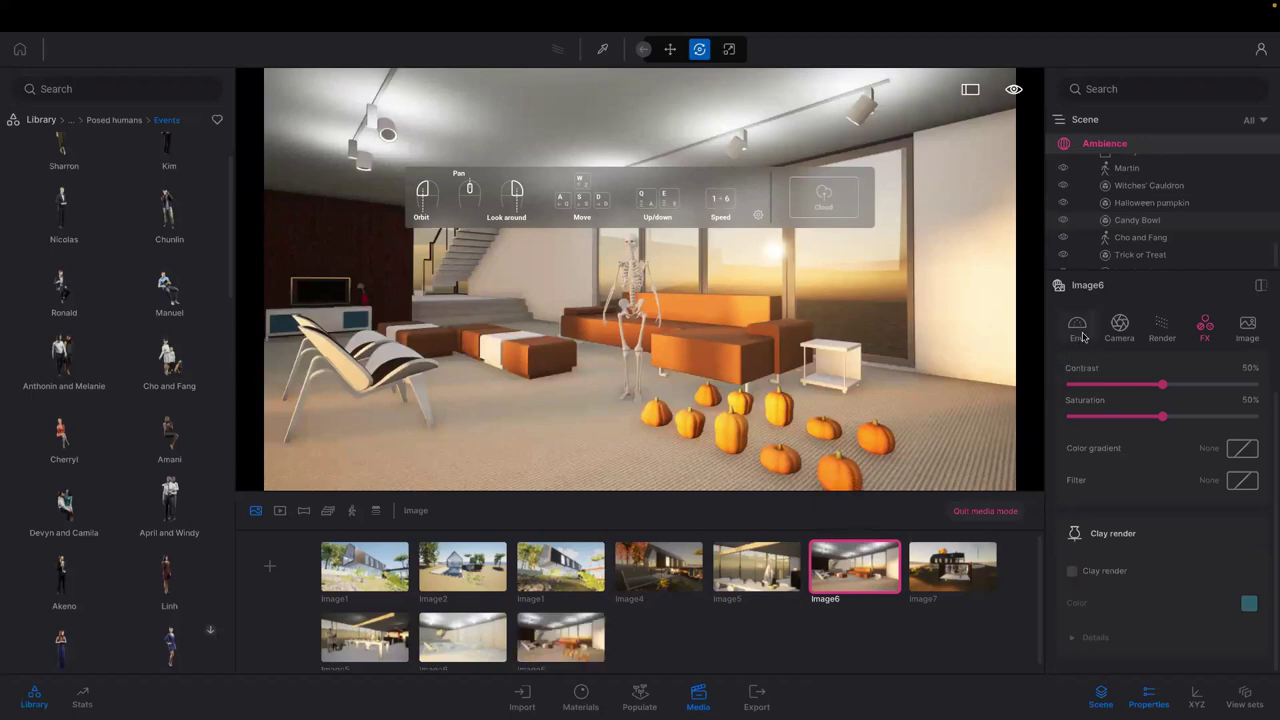
Set Image6's time of day to 22:29 in its environment settings
click(1080, 333)
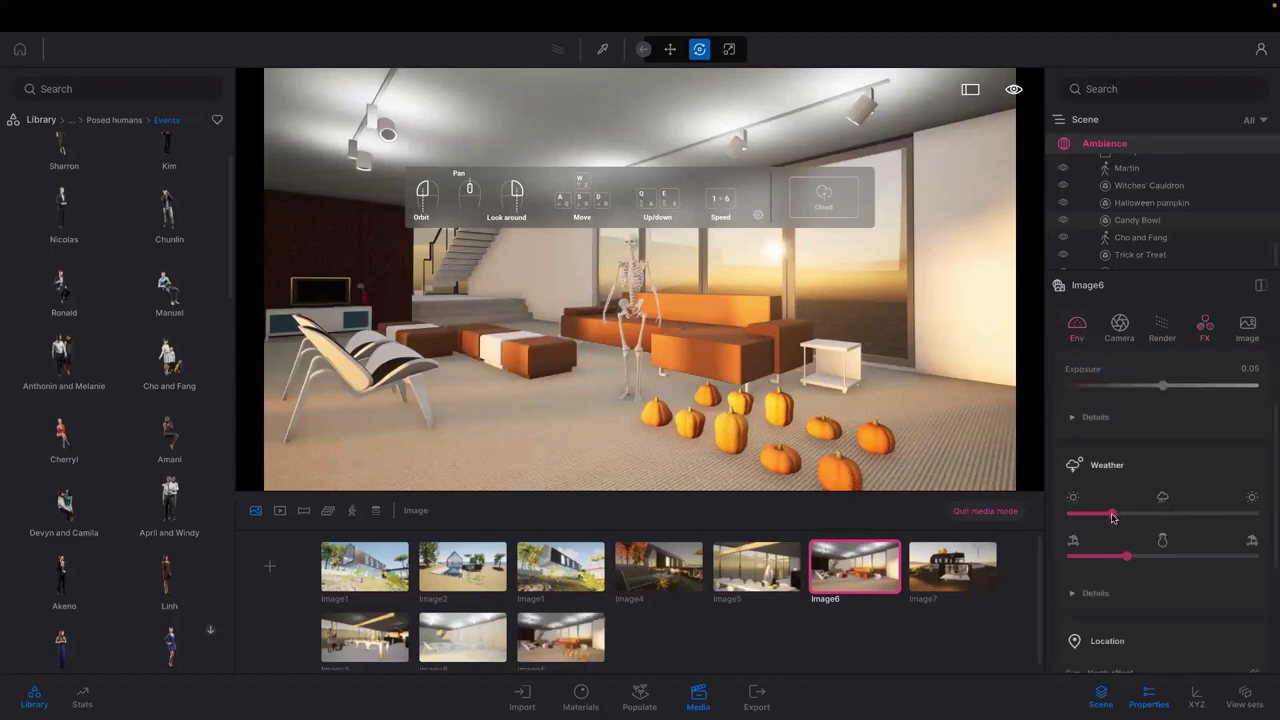
scroll(1145, 506, up, 1)
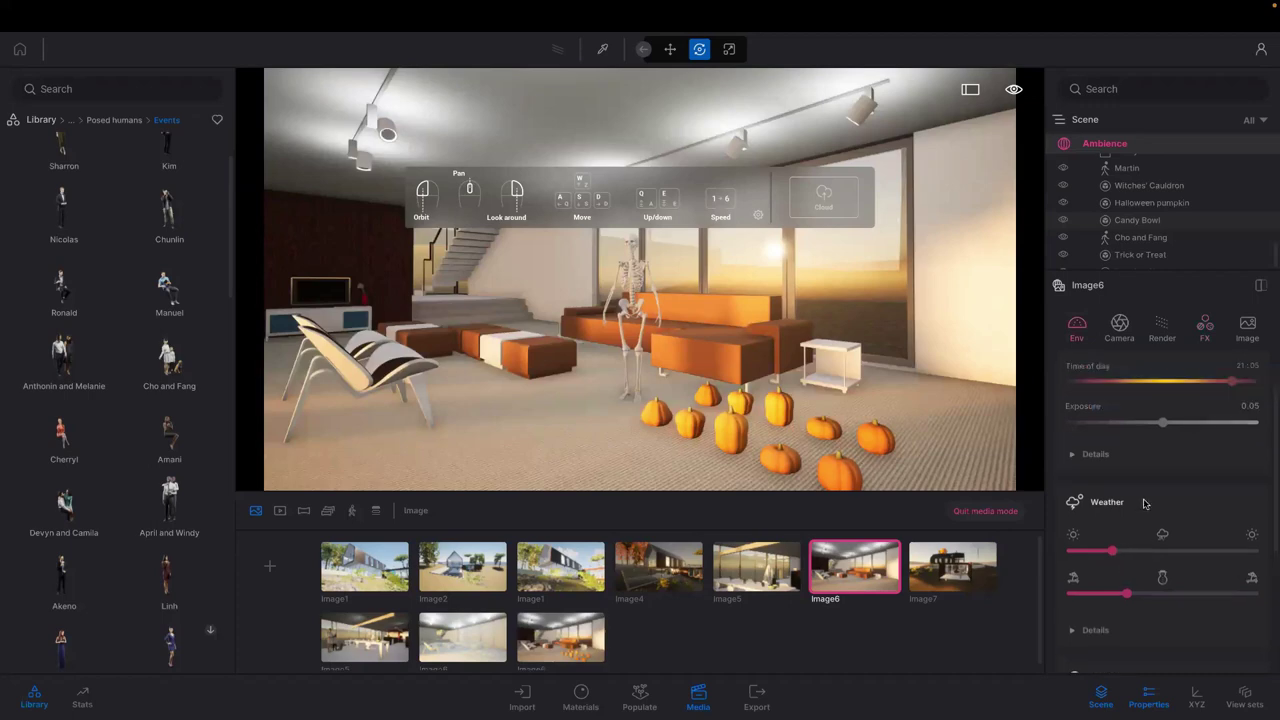
scroll(1231, 408, up, 1)
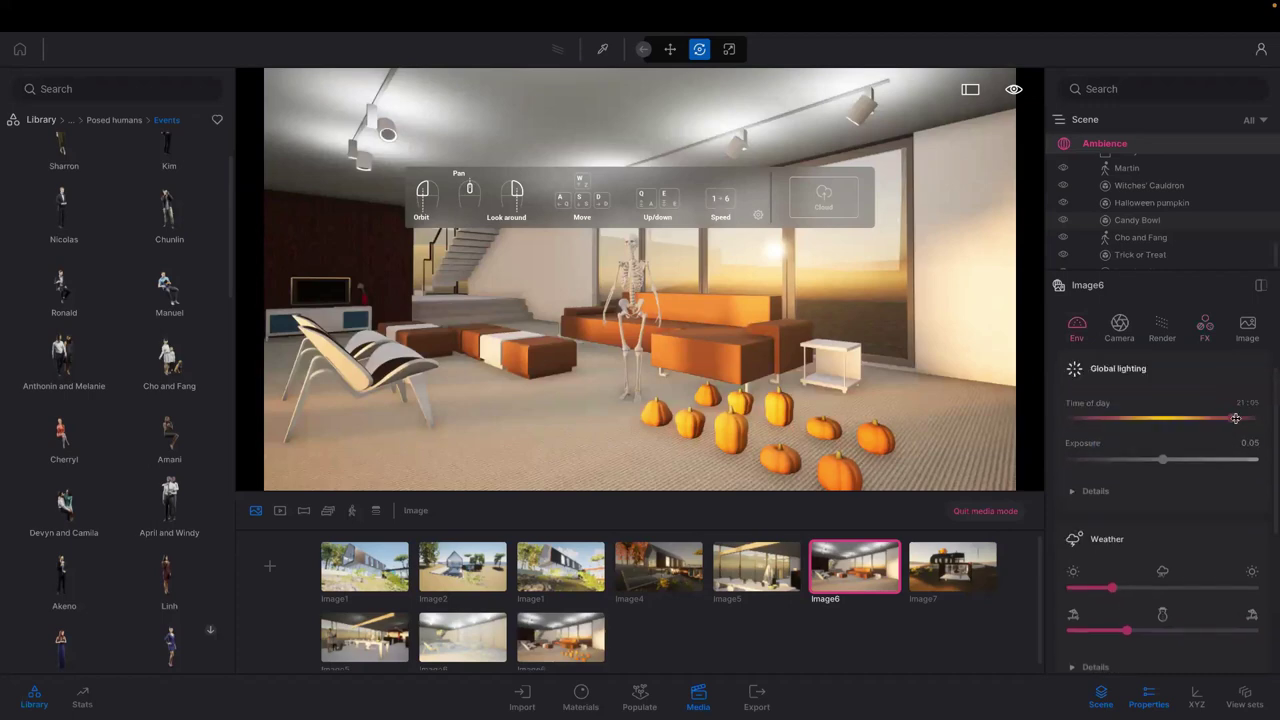
drag(1235, 418, 1243, 419)
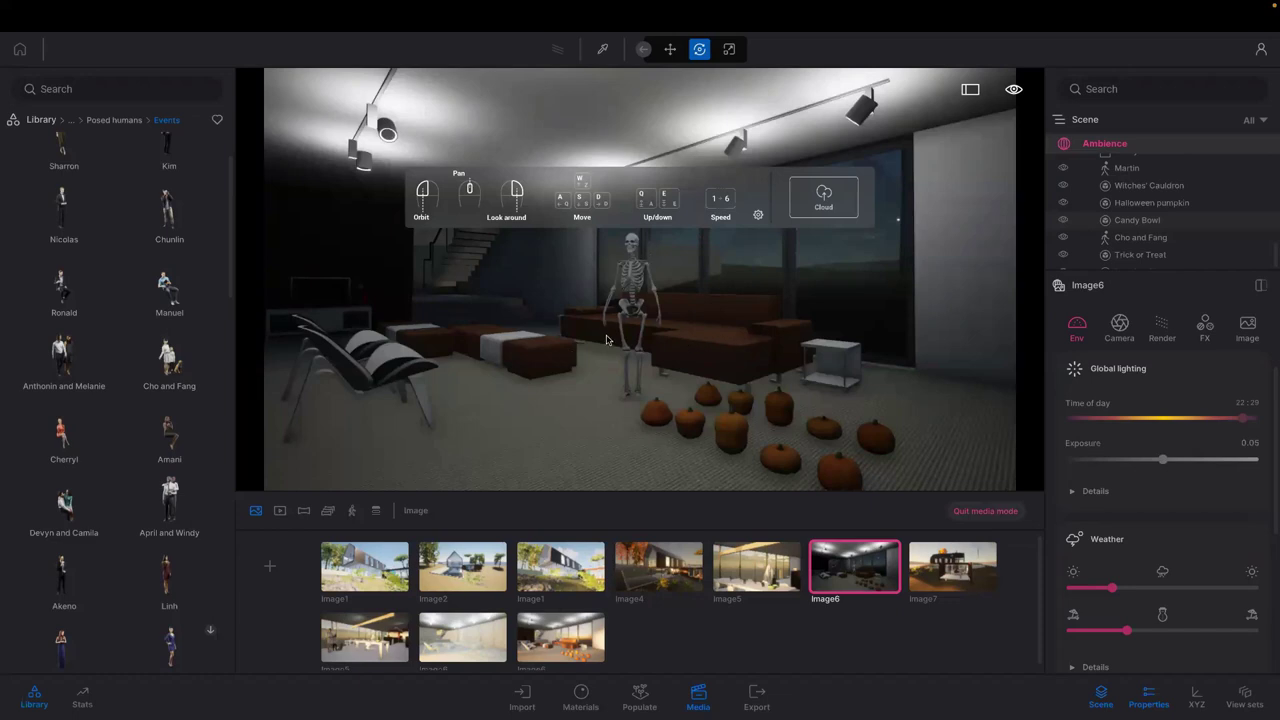
Place an IES 08 light on the ceiling above the skeleton with a 1000K color temperature, and update Image6
click(38, 121)
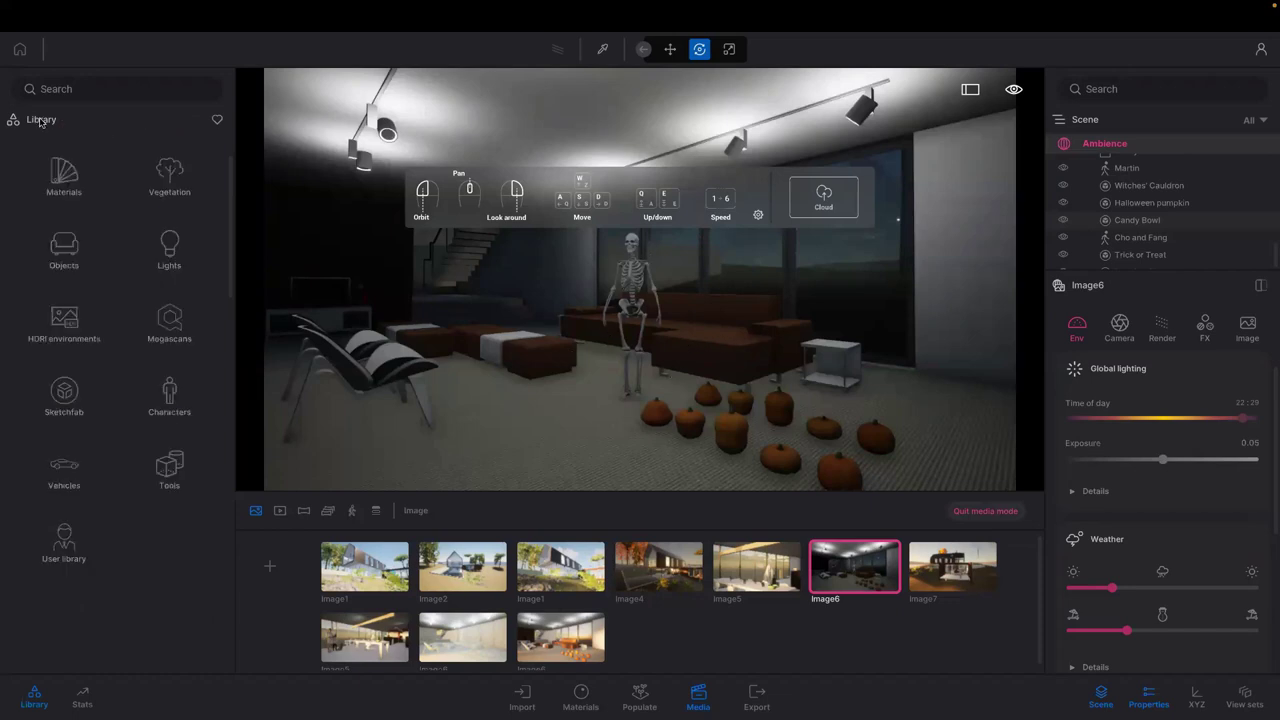
click(167, 246)
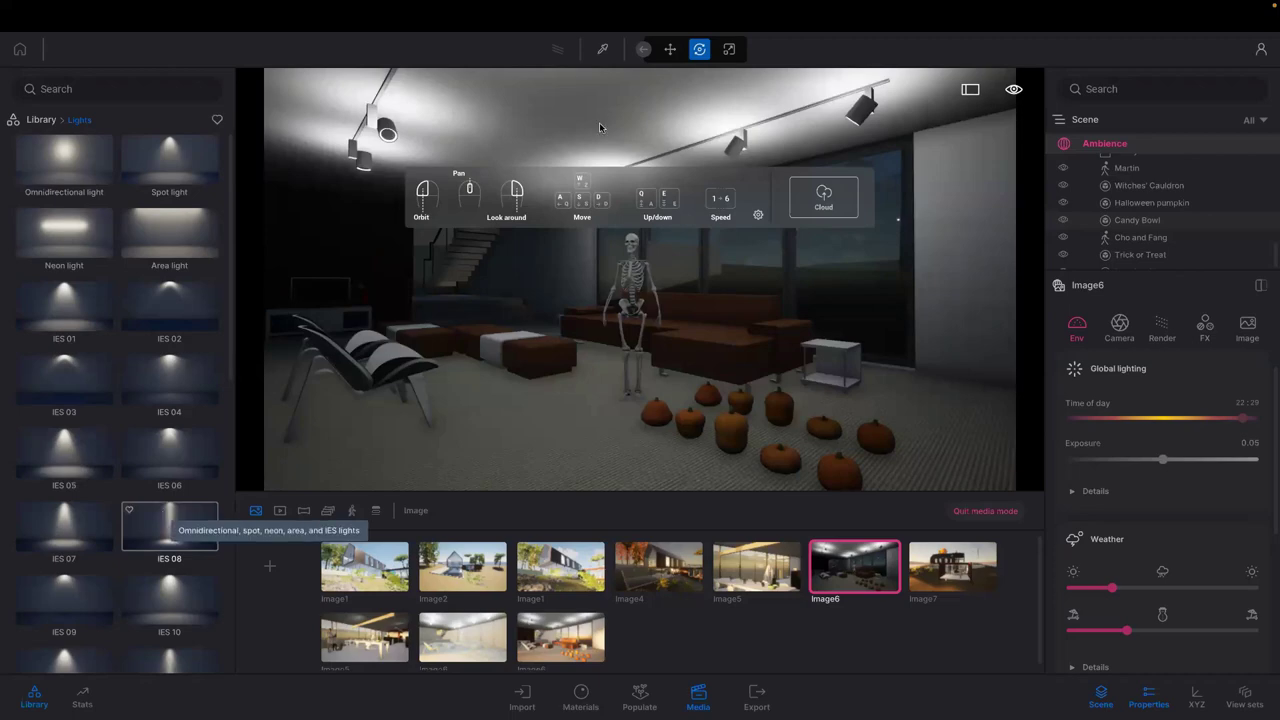
drag(631, 117, 631, 117)
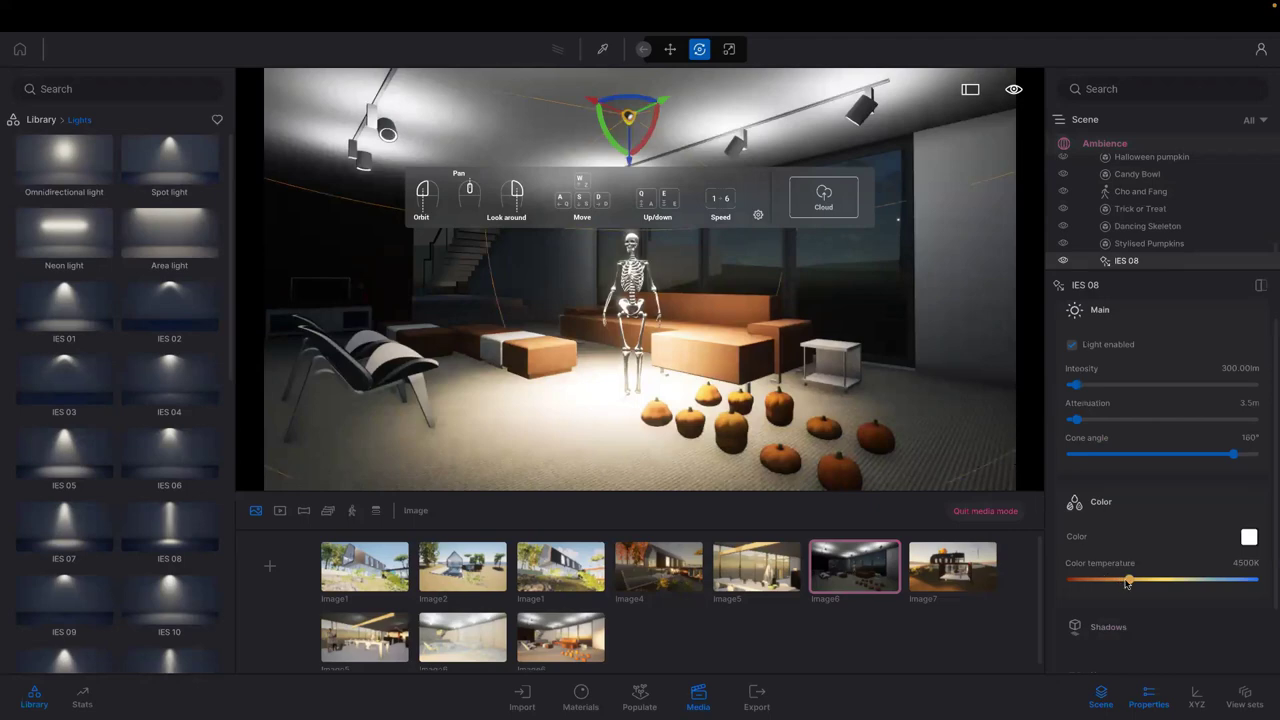
drag(1127, 583, 1066, 589)
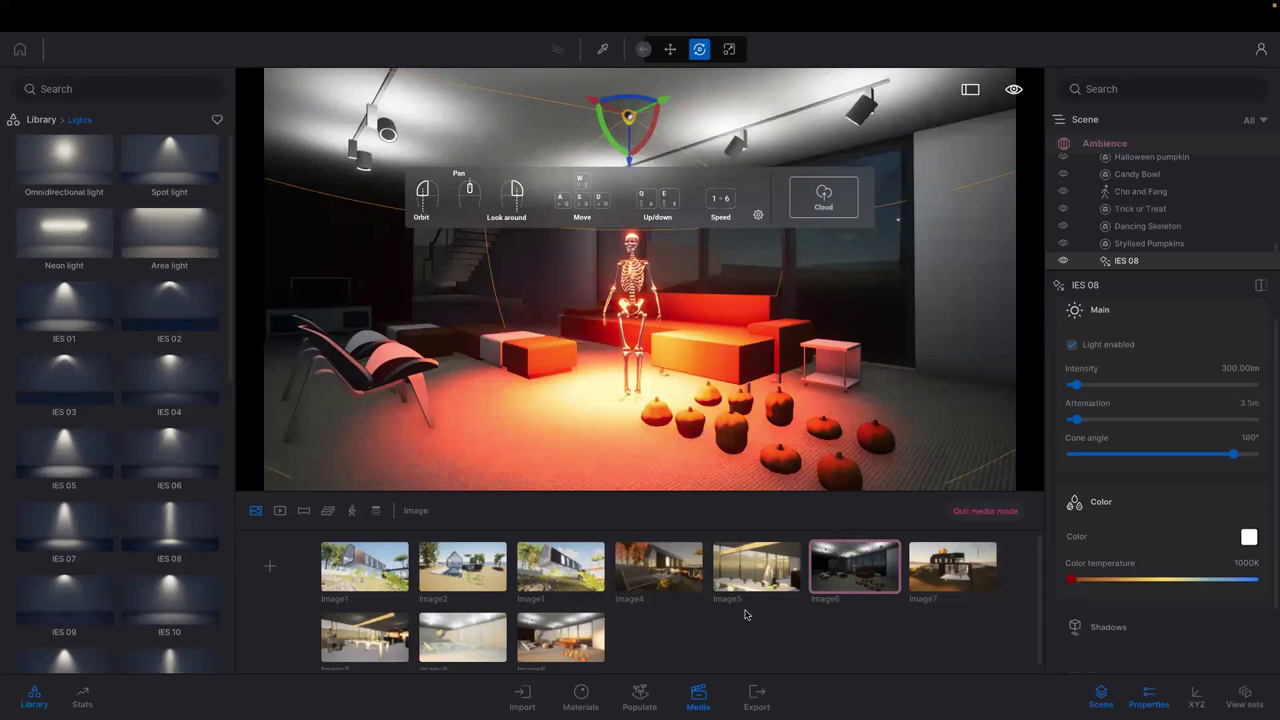
click(864, 546)
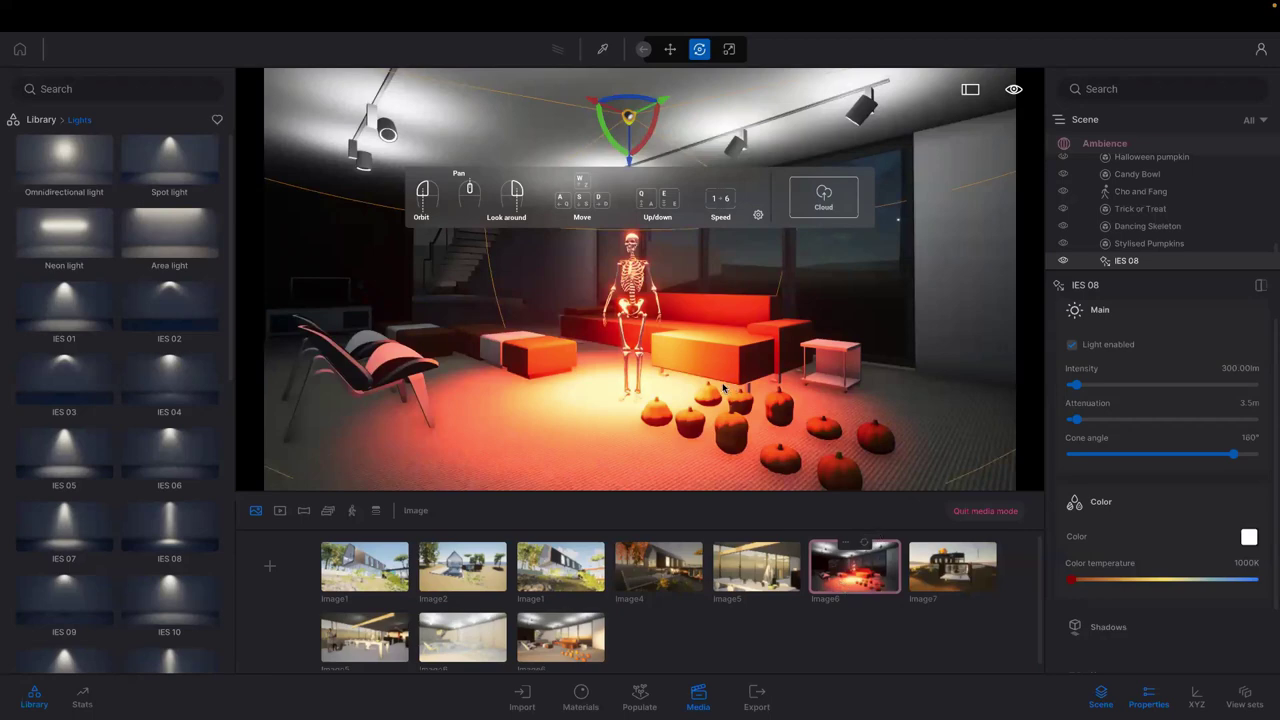
Starting from Image4, reframe the camera to show the whole house with its orange wing and add it as a new image
click(656, 568)
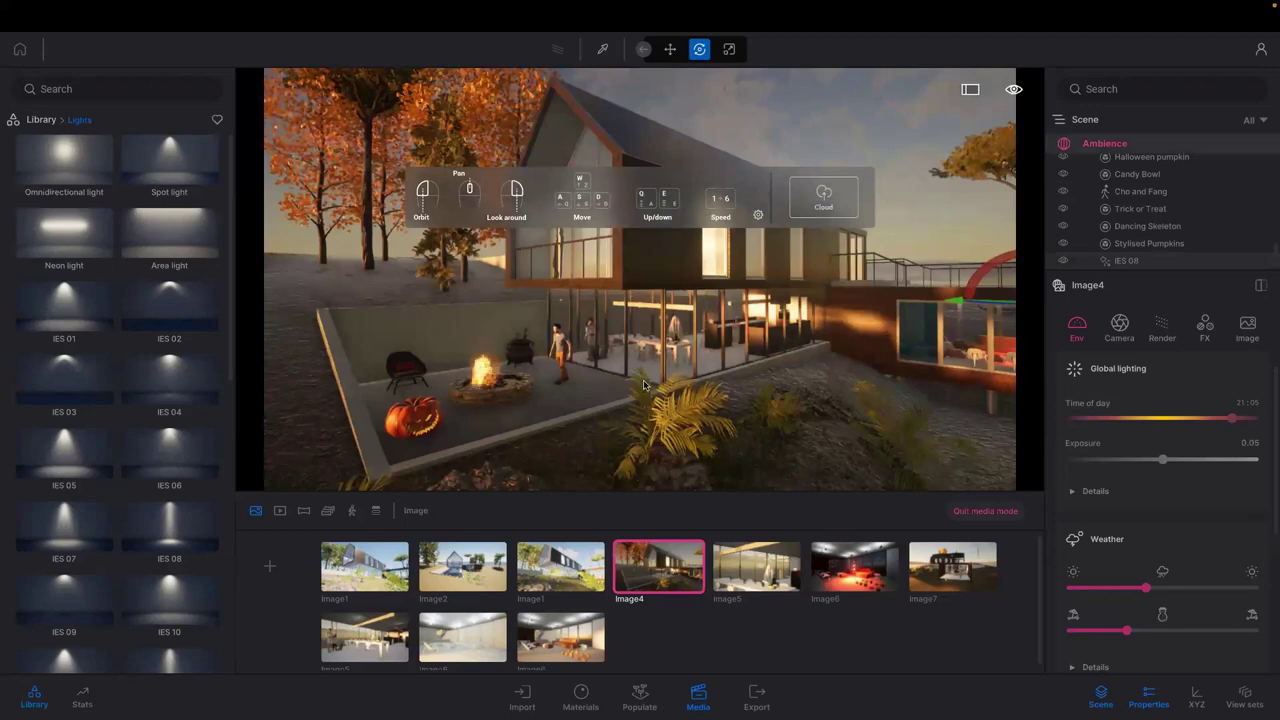
mouse_move(646, 382)
mouse_down()
mouse_move(680, 372)
mouse_move(668, 375)
mouse_up()
key(d)
key(e)
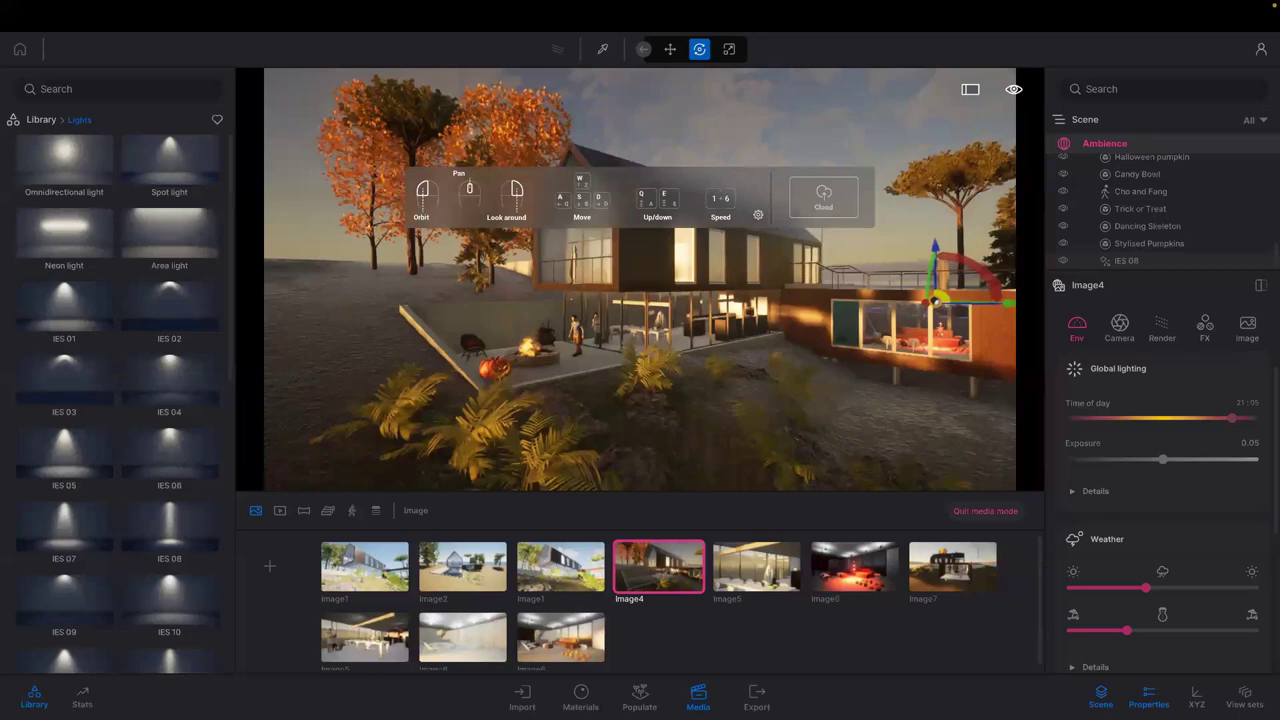
key(d)
key(d)
key(q)
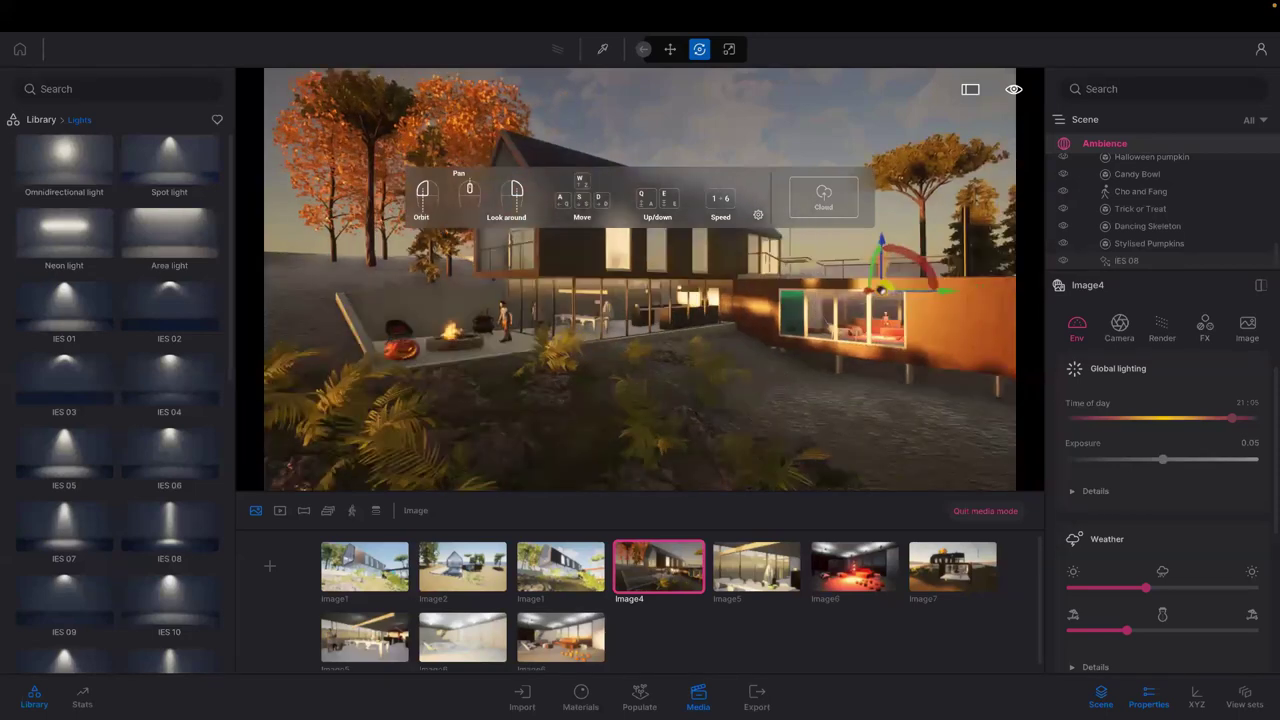
key(d)
key(e)
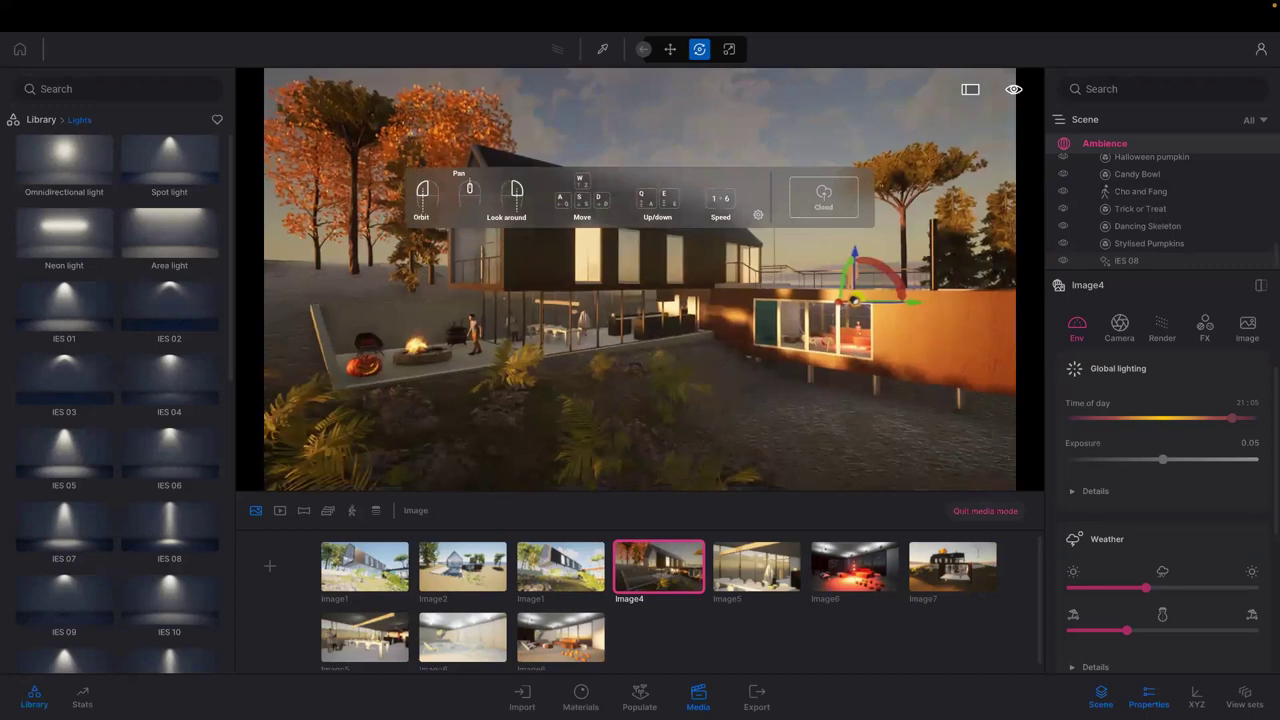
drag(935, 349, 816, 399)
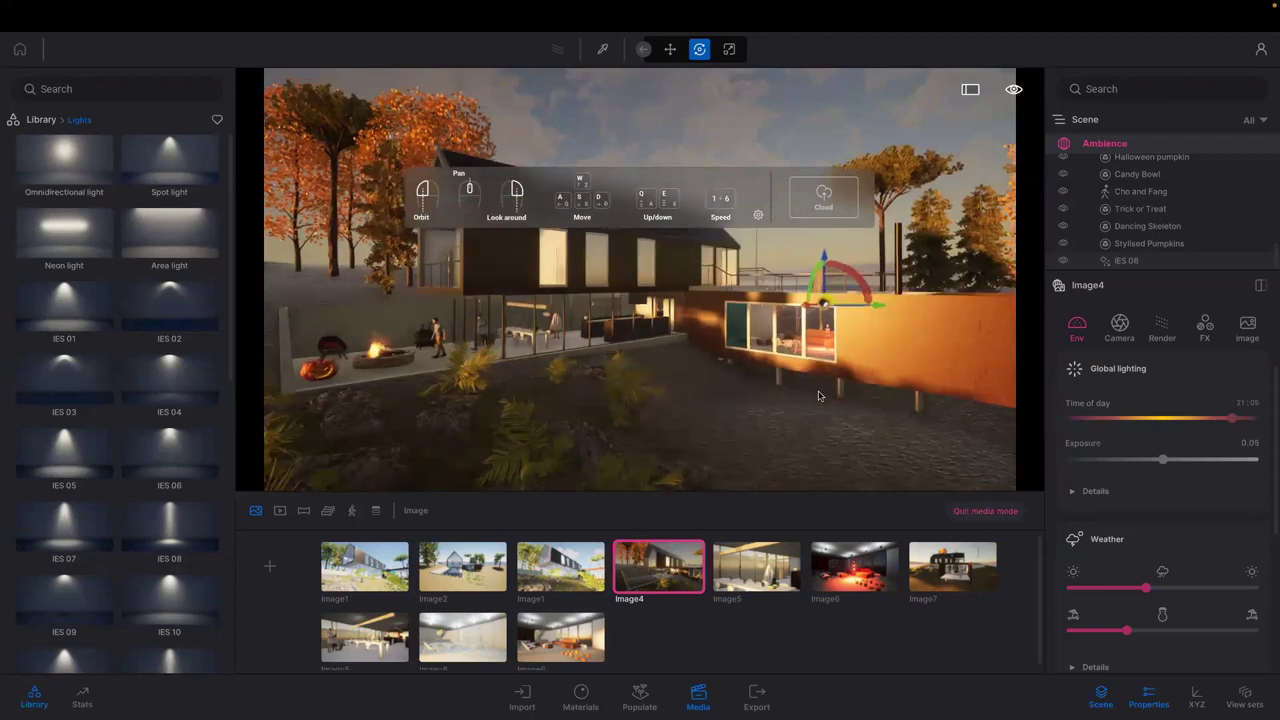
click(270, 568)
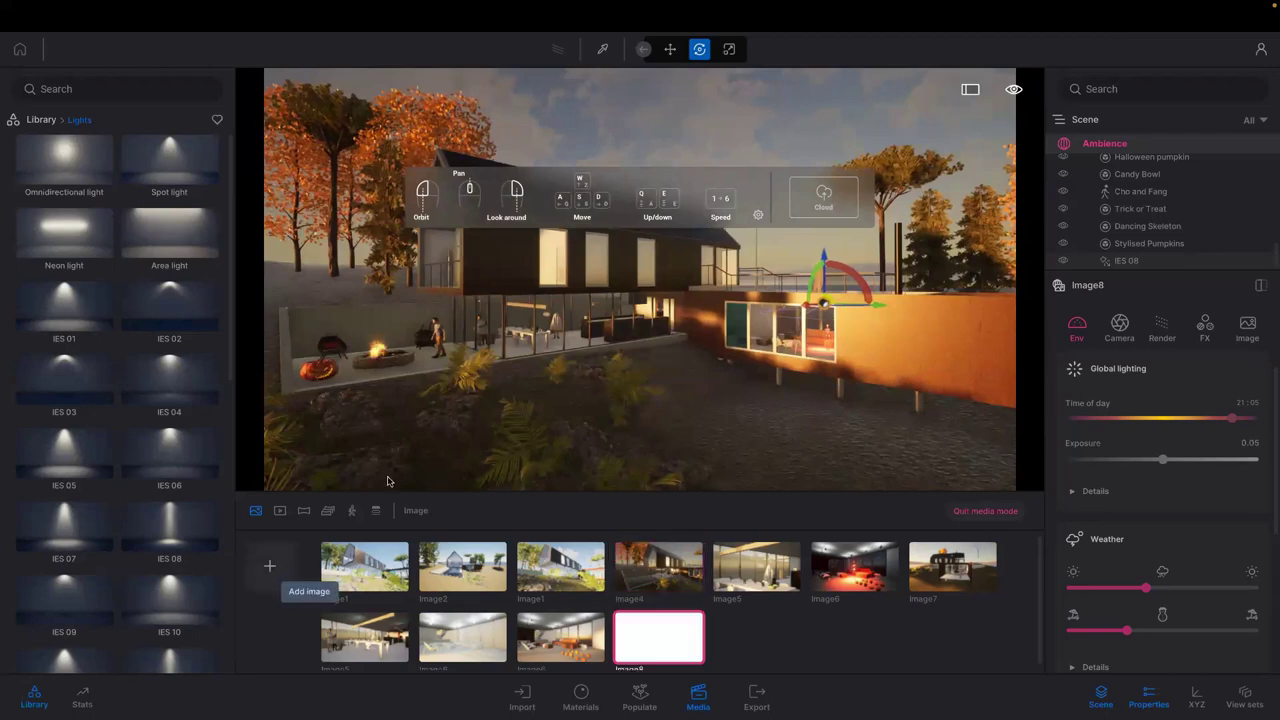
Place a Section Cube on the orange wing and raise it about 3.29 so it cuts off the wing's roof
click(42, 120)
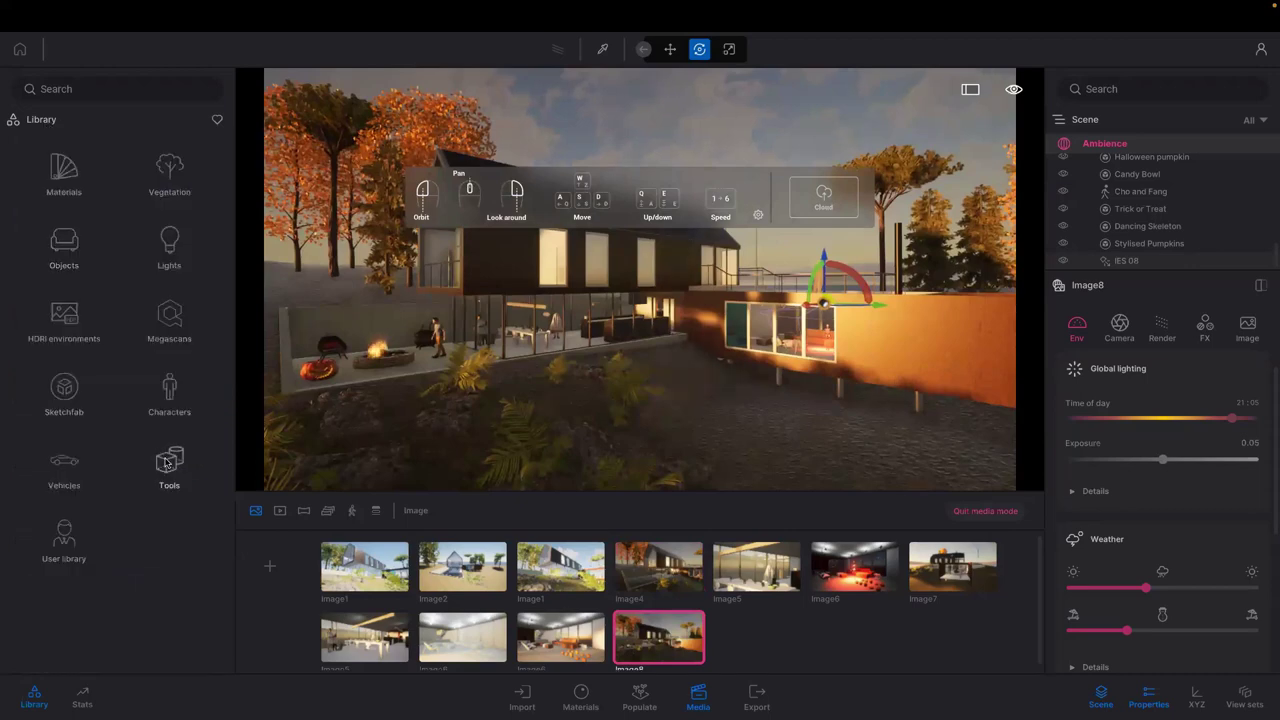
click(168, 462)
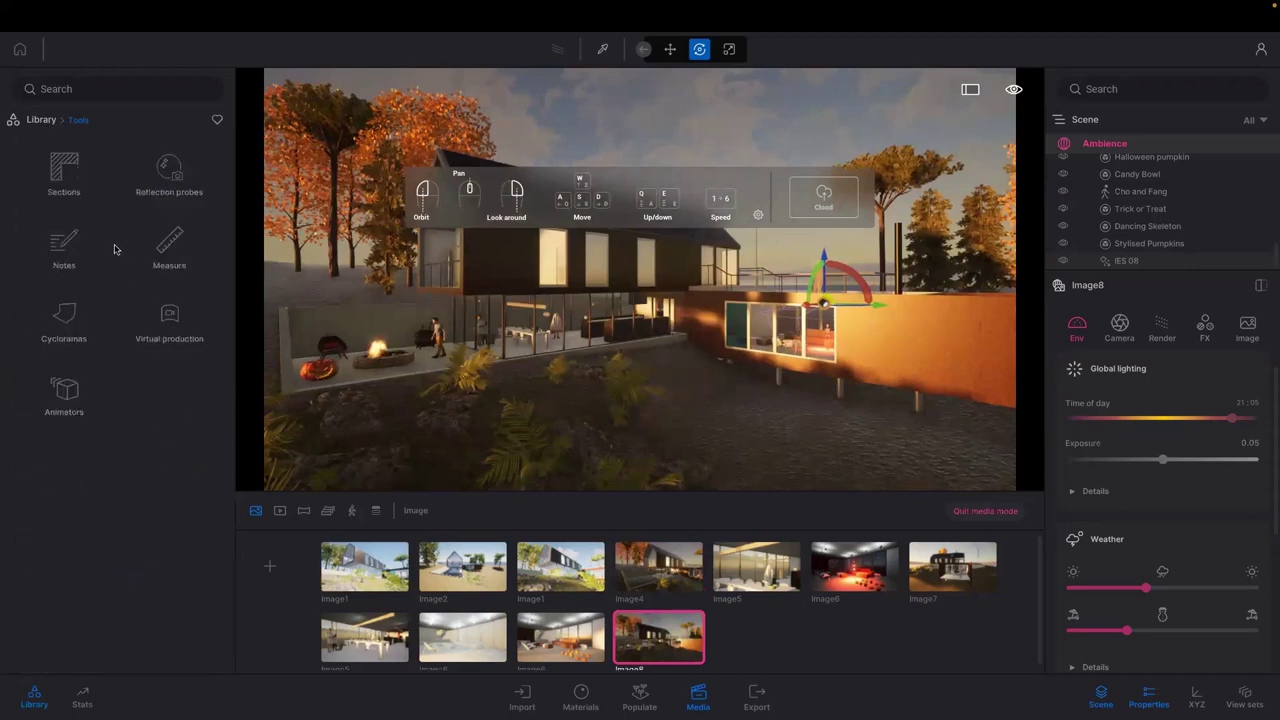
click(76, 190)
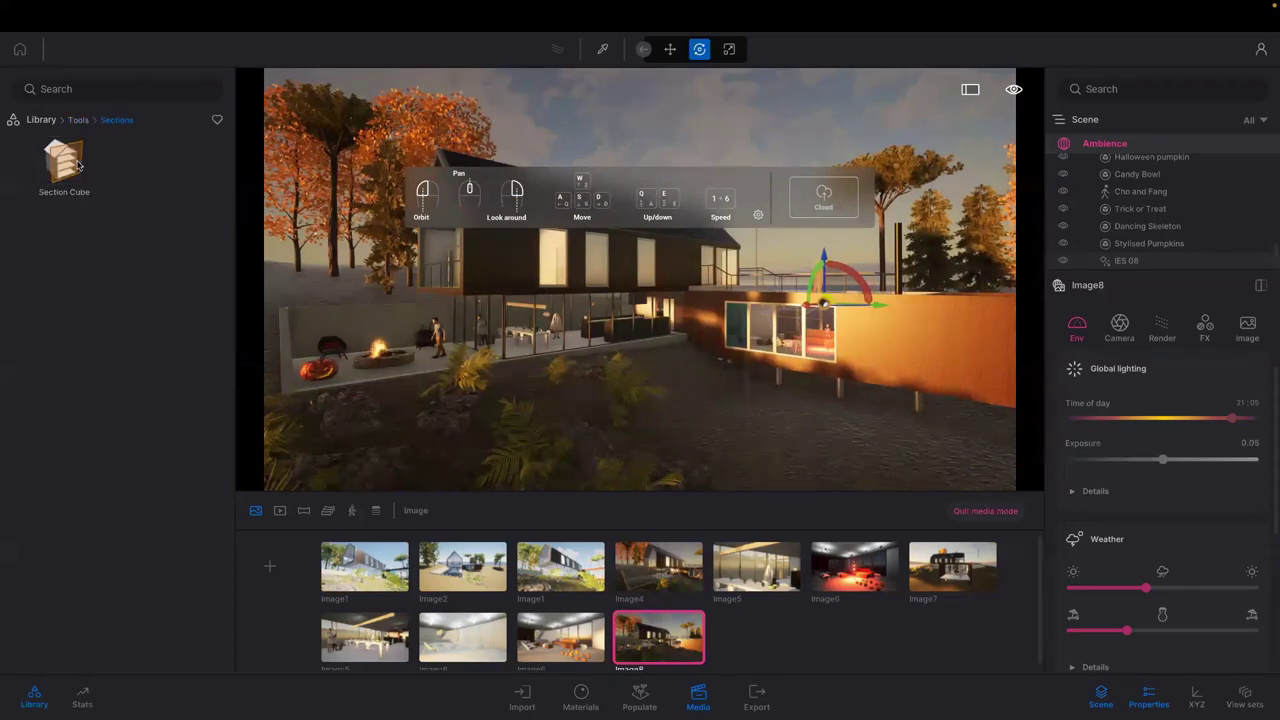
drag(74, 160, 760, 299)
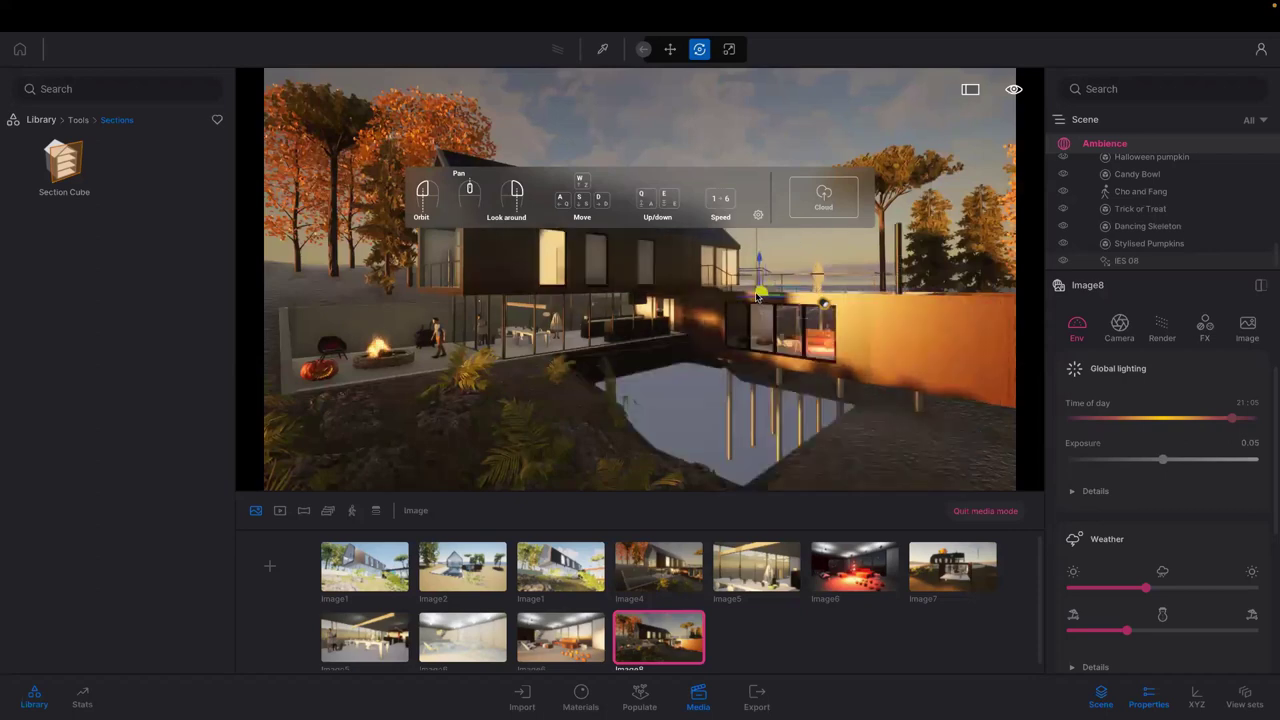
click(758, 295)
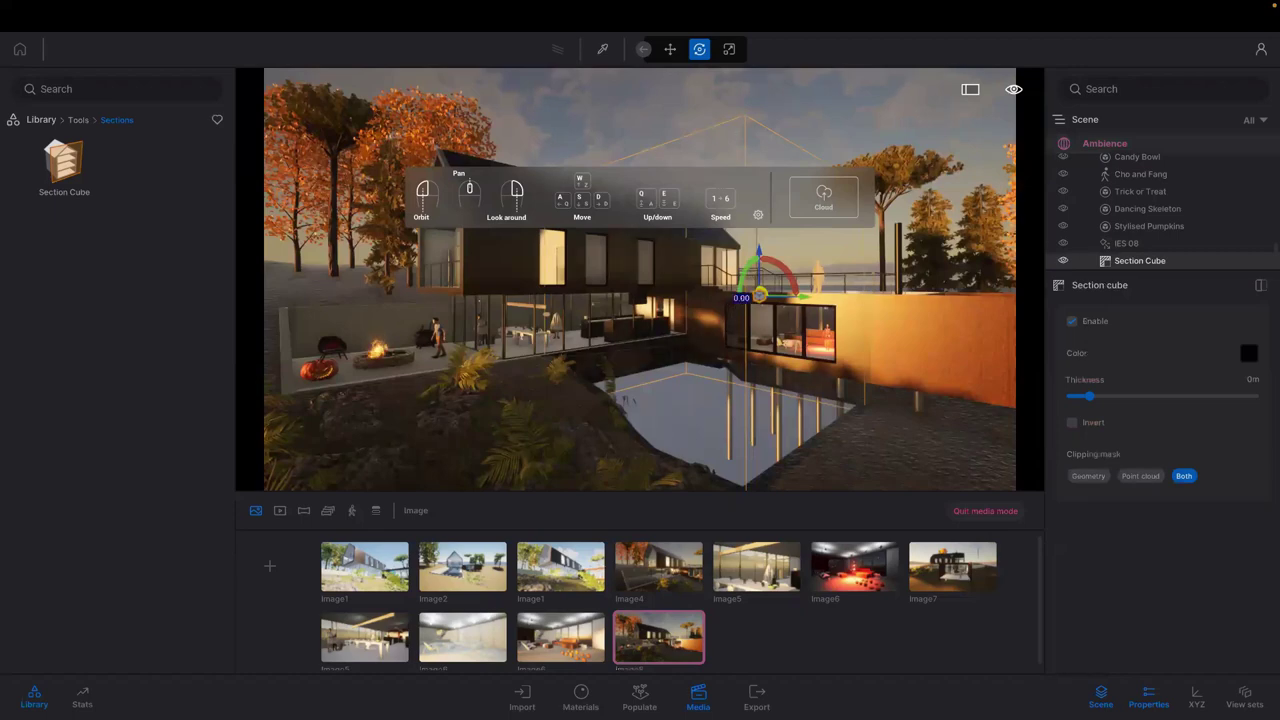
drag(759, 294, 911, 167)
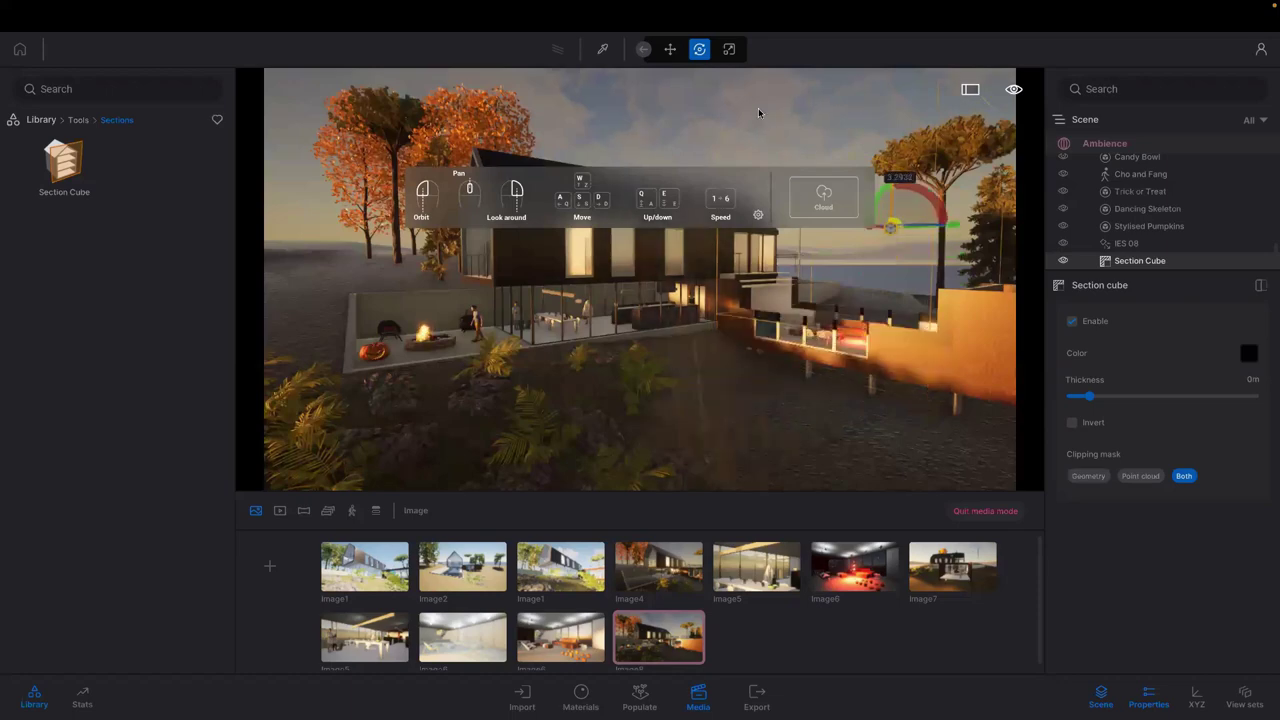
Scale the section cube wider in both directions to span the orange wing, and fine-tune its height
click(727, 49)
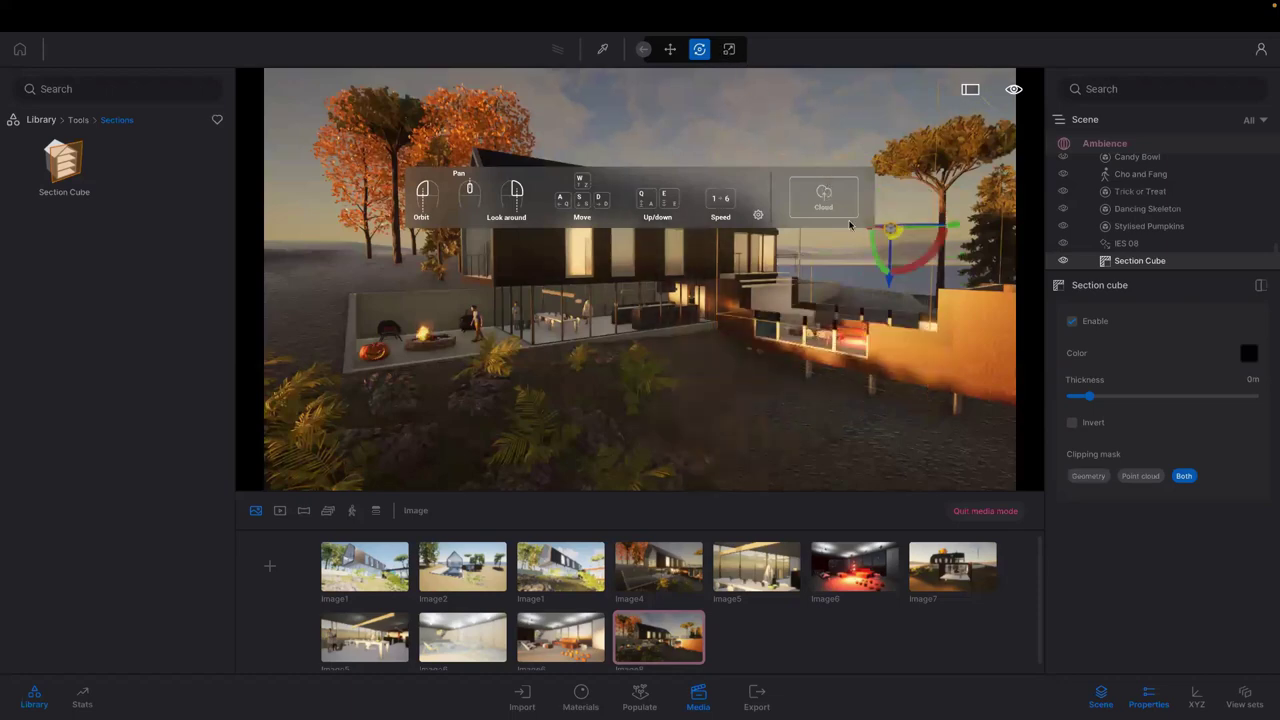
key(r)
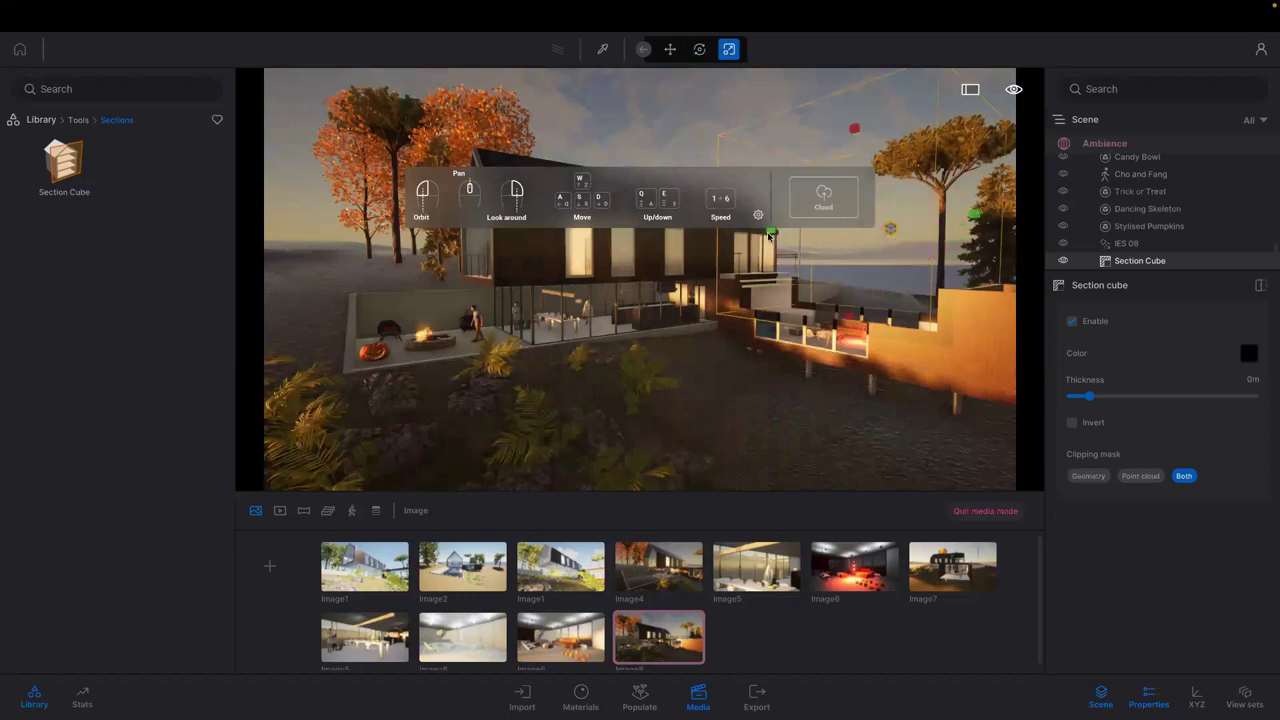
drag(768, 265, 750, 265)
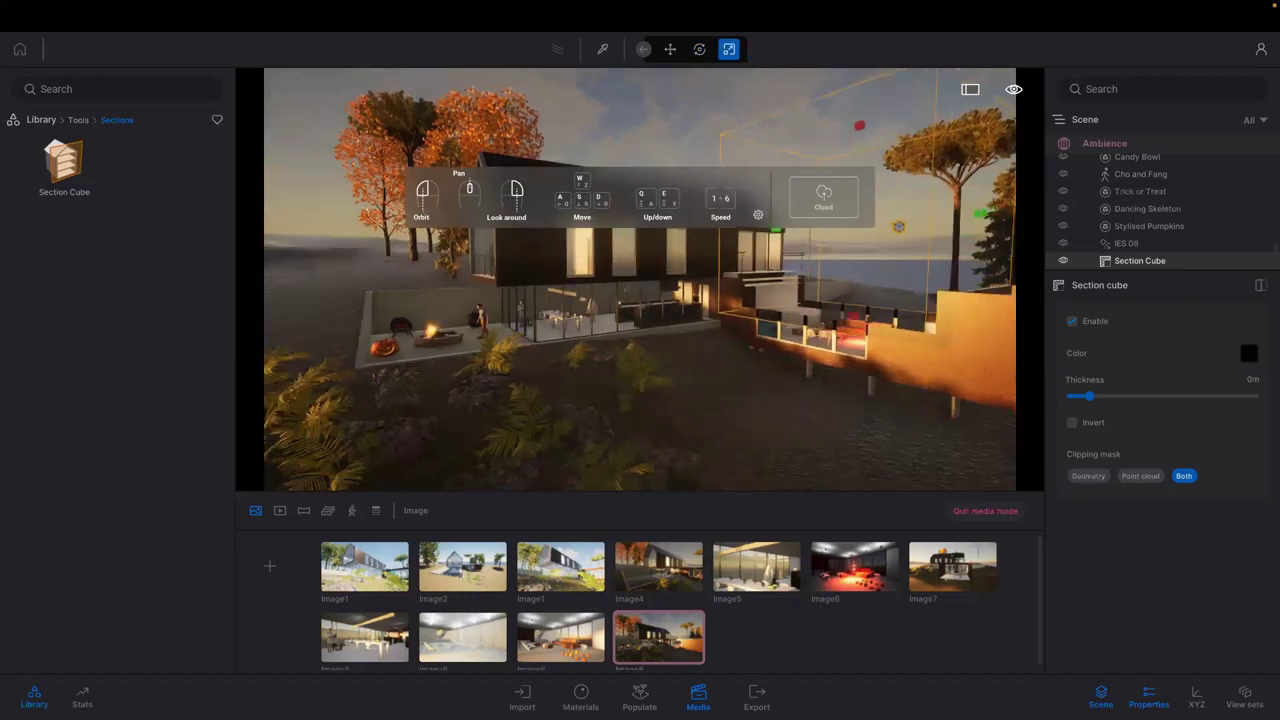
middle_drag(750, 265, 722, 285)
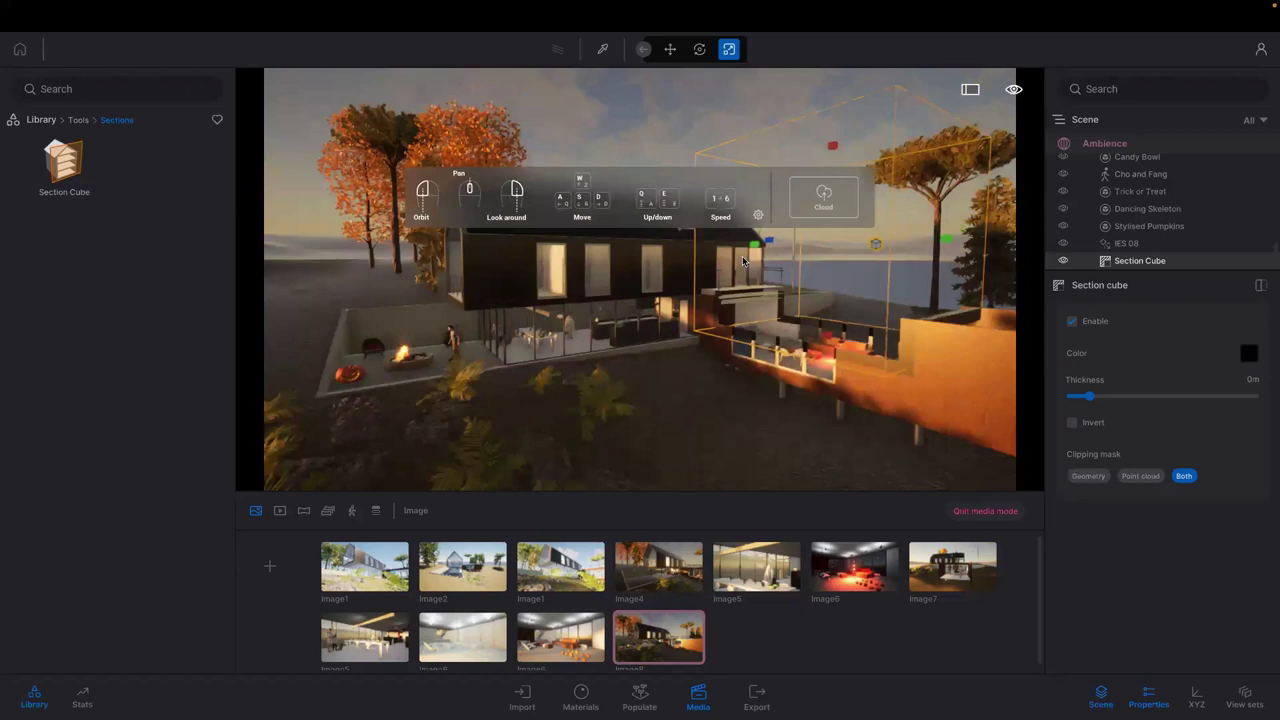
drag(743, 261, 704, 262)
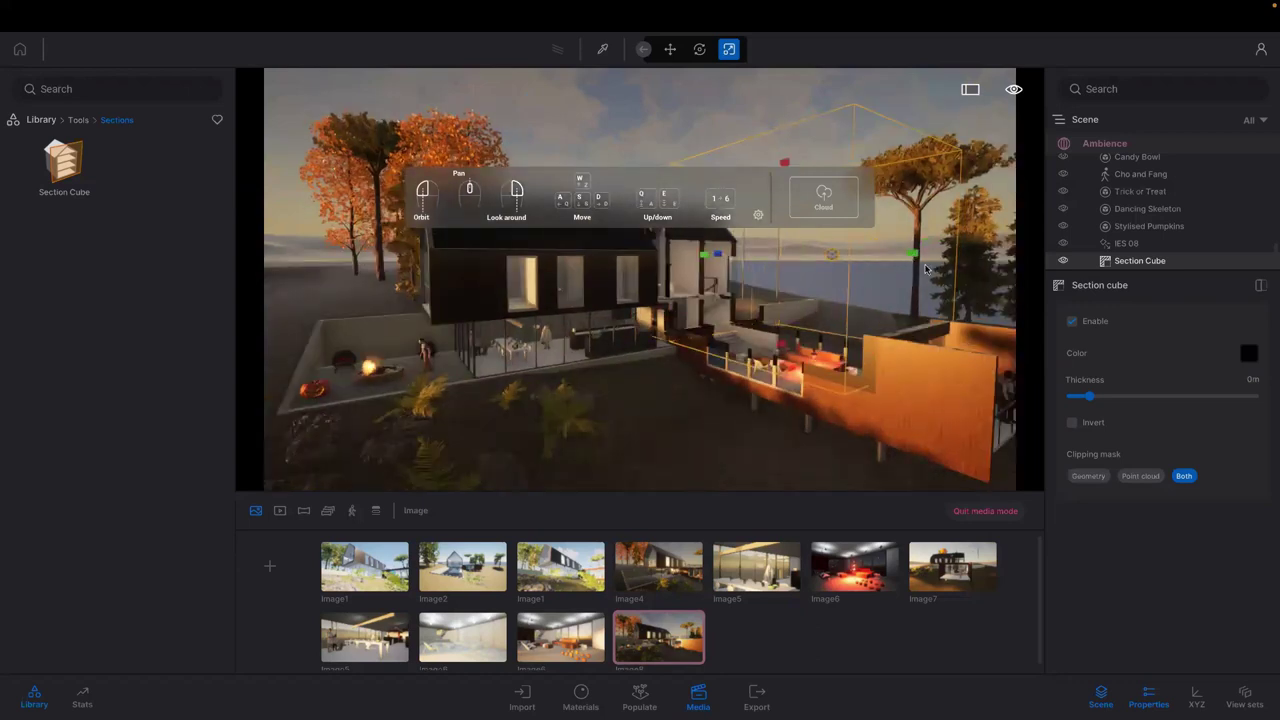
drag(930, 274, 1006, 346)
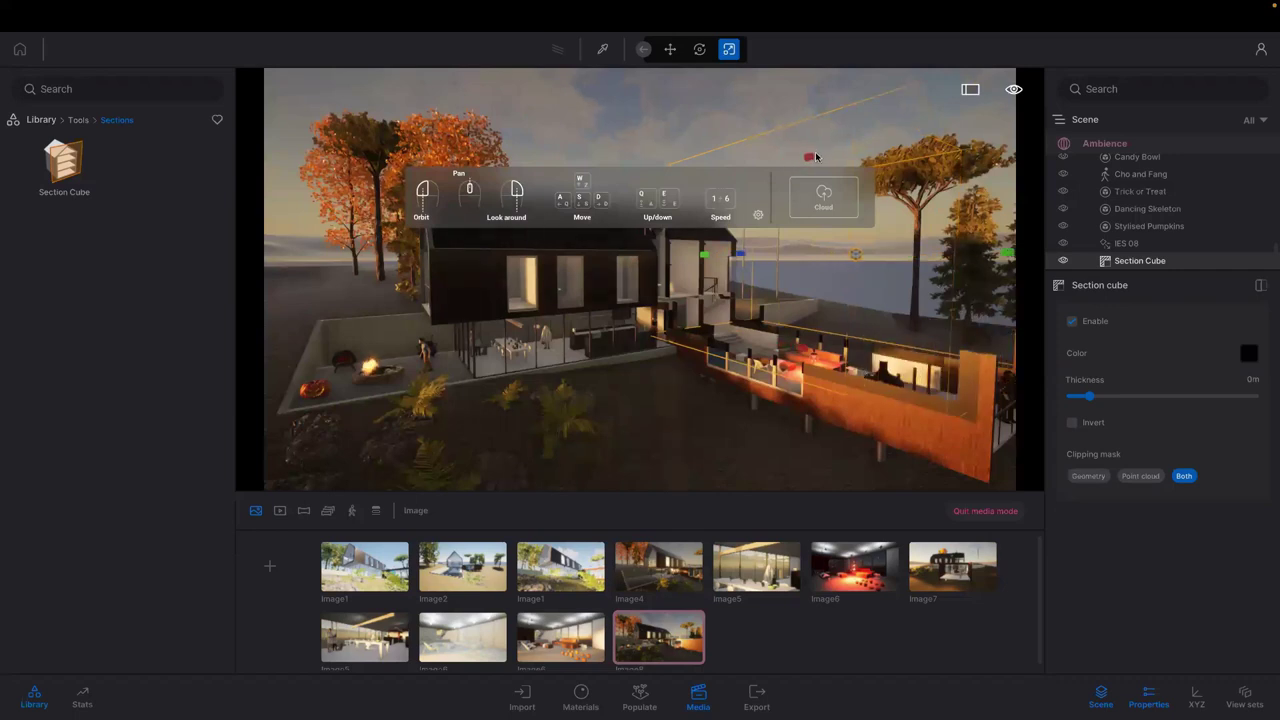
click(702, 49)
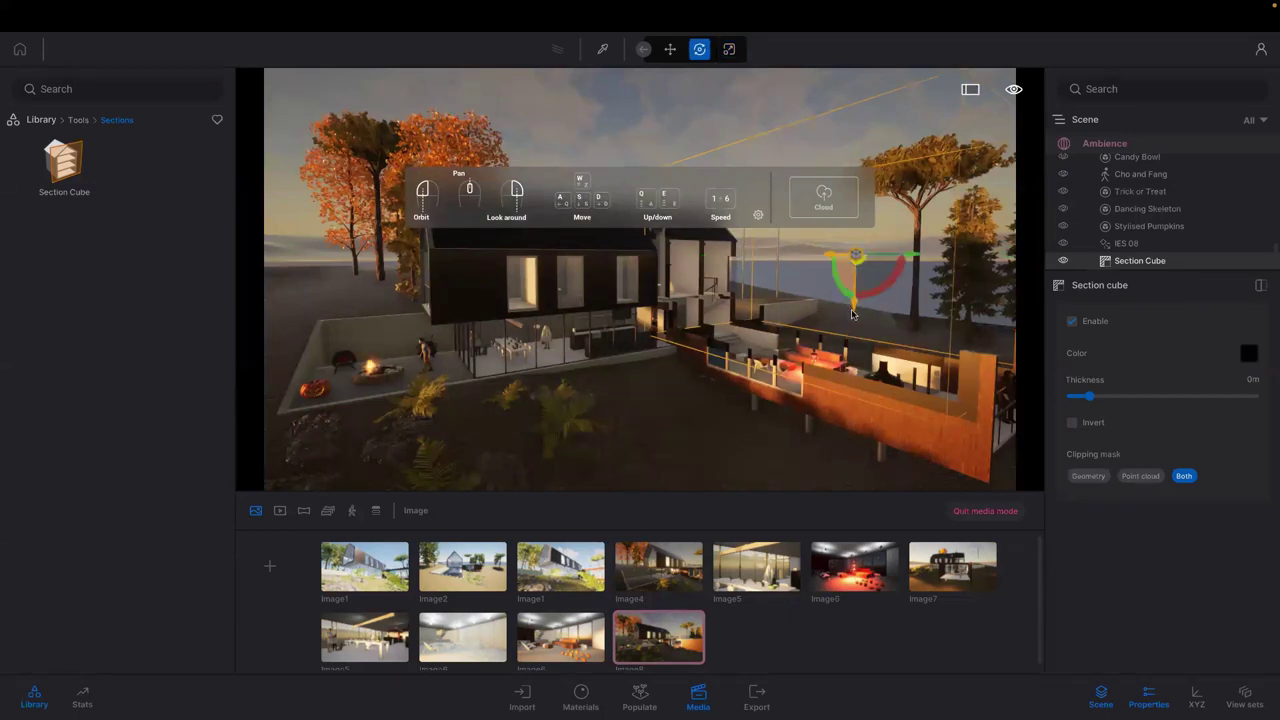
drag(852, 313, 855, 313)
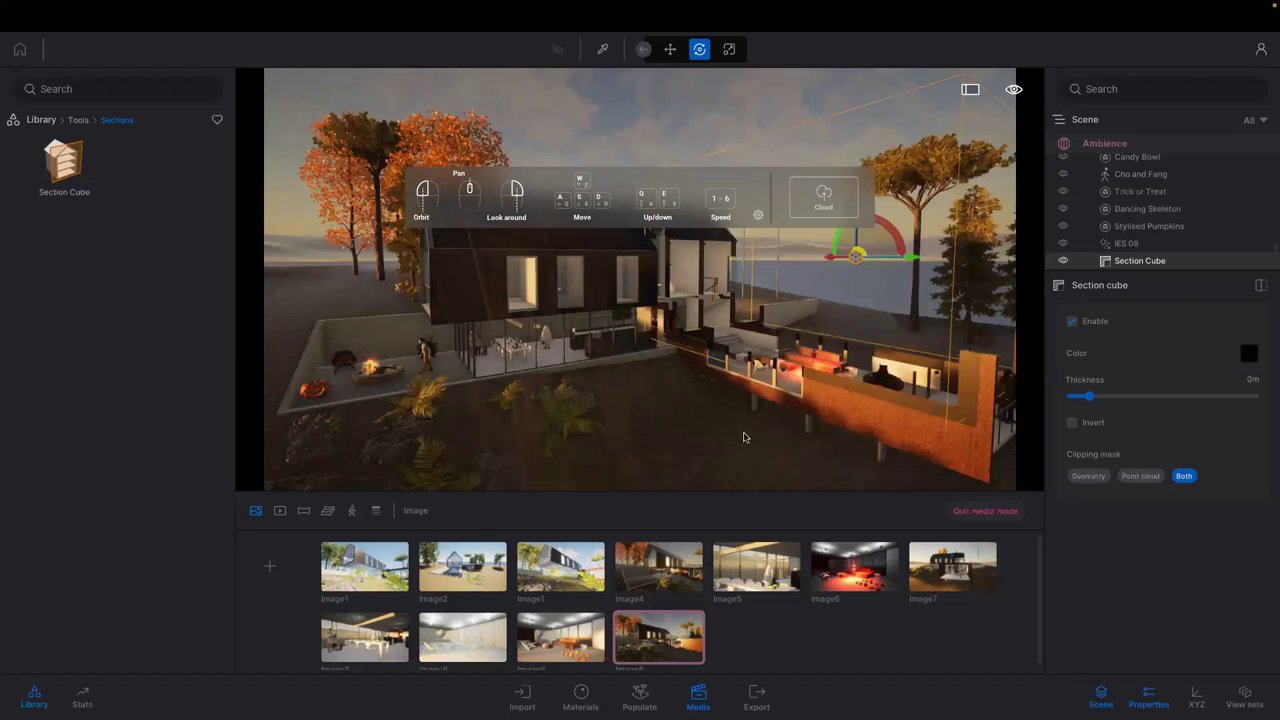
Return to the Image8 view, shift the section cube clear of the main house and lower it about 0.41
click(645, 647)
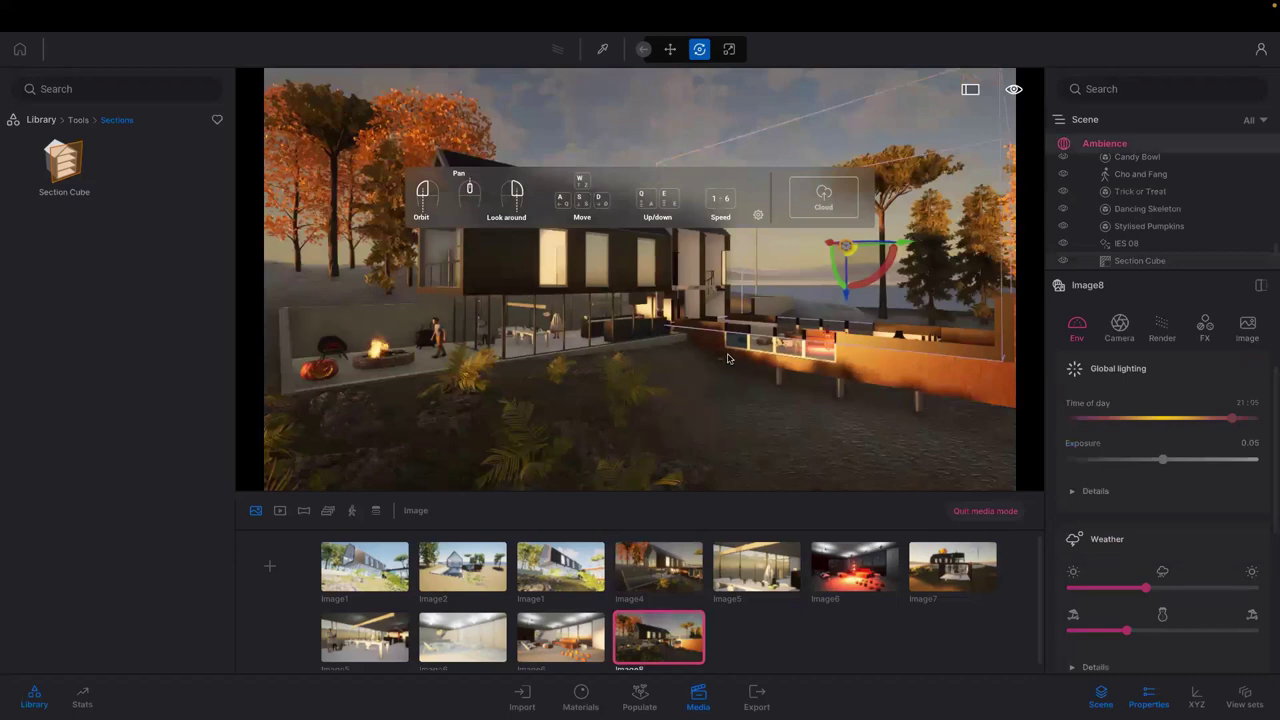
key(s)
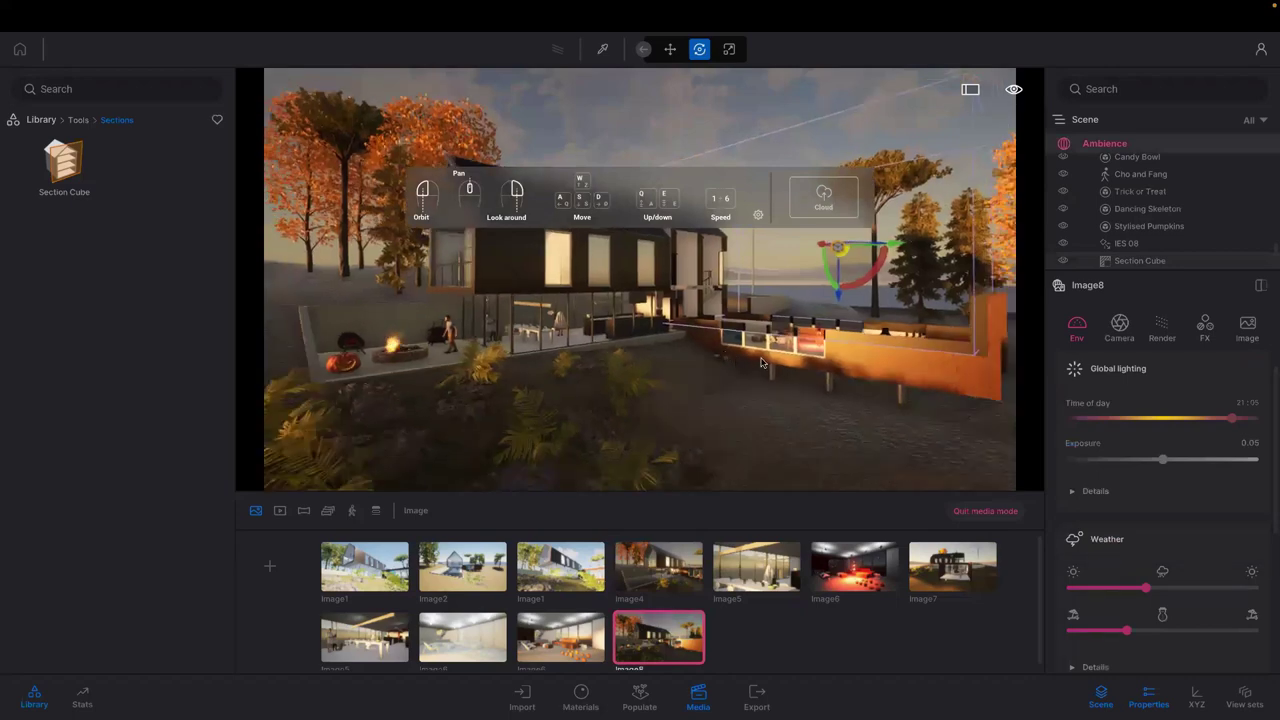
click(834, 248)
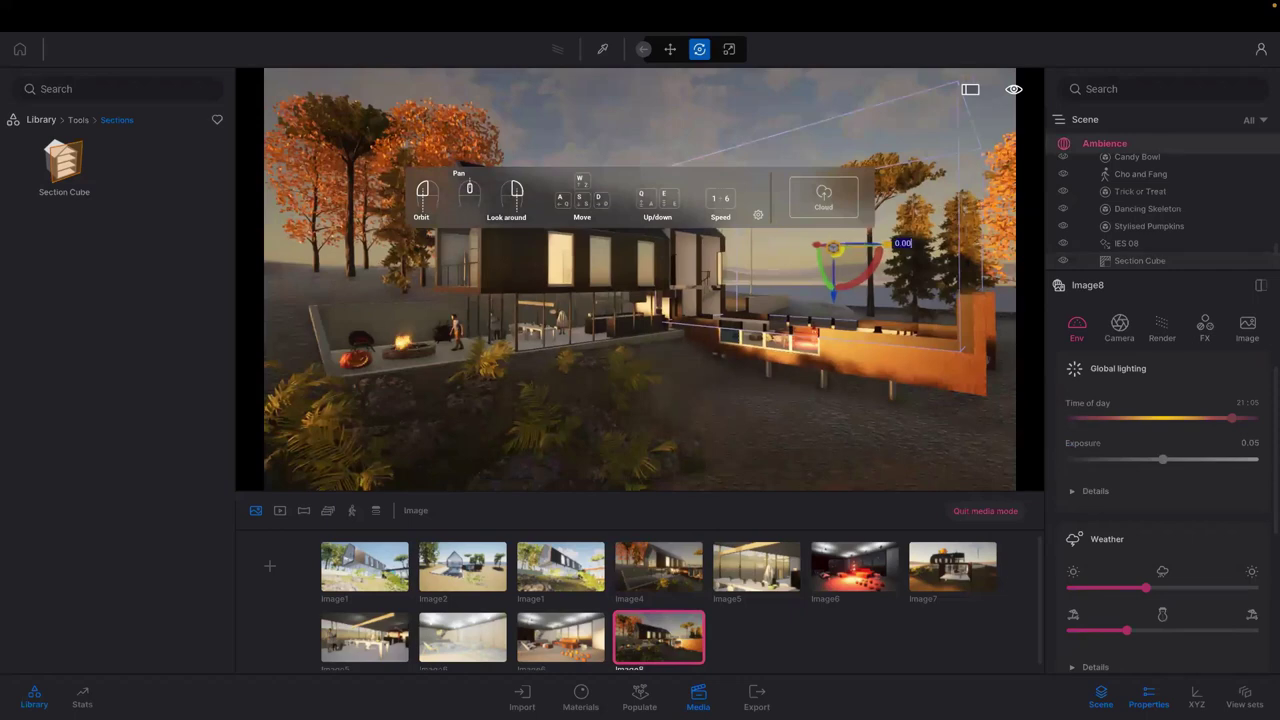
key(Escape)
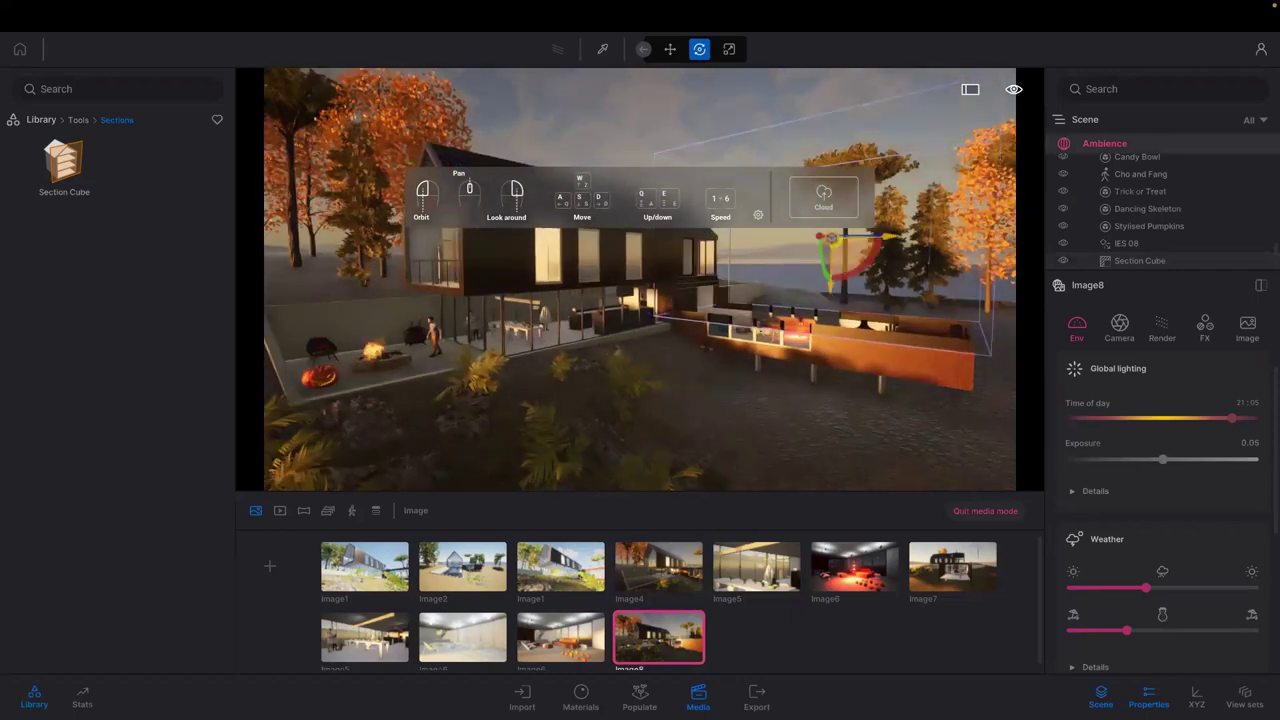
drag(830, 281, 832, 287)
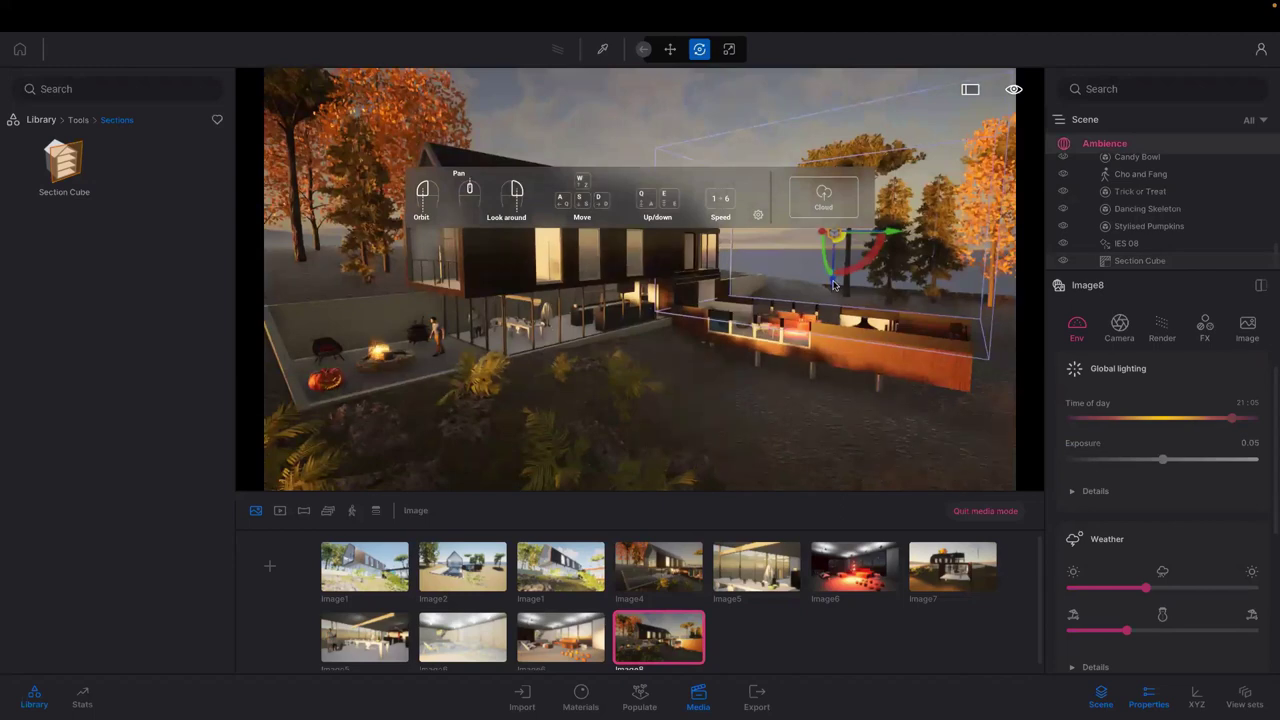
click(829, 286)
drag(830, 290, 832, 291)
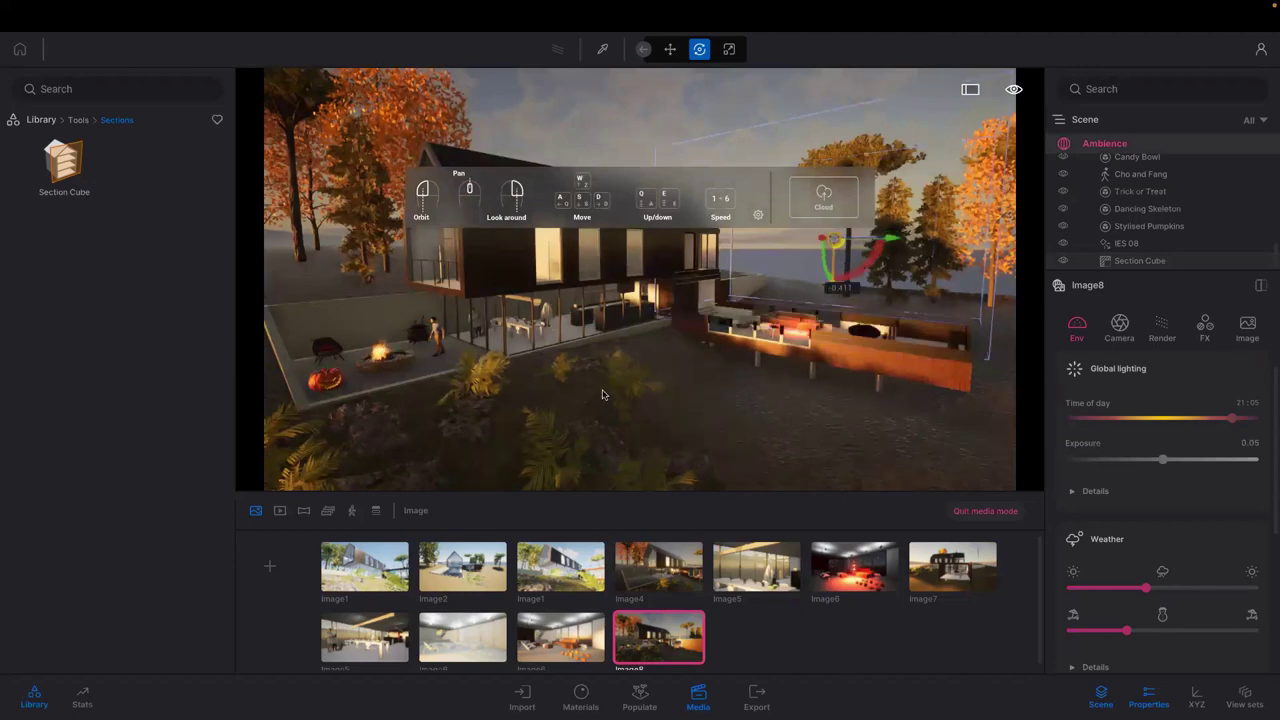
Open the Image4 view and hide the Section Cube in it so the orange wing is uncut
click(650, 572)
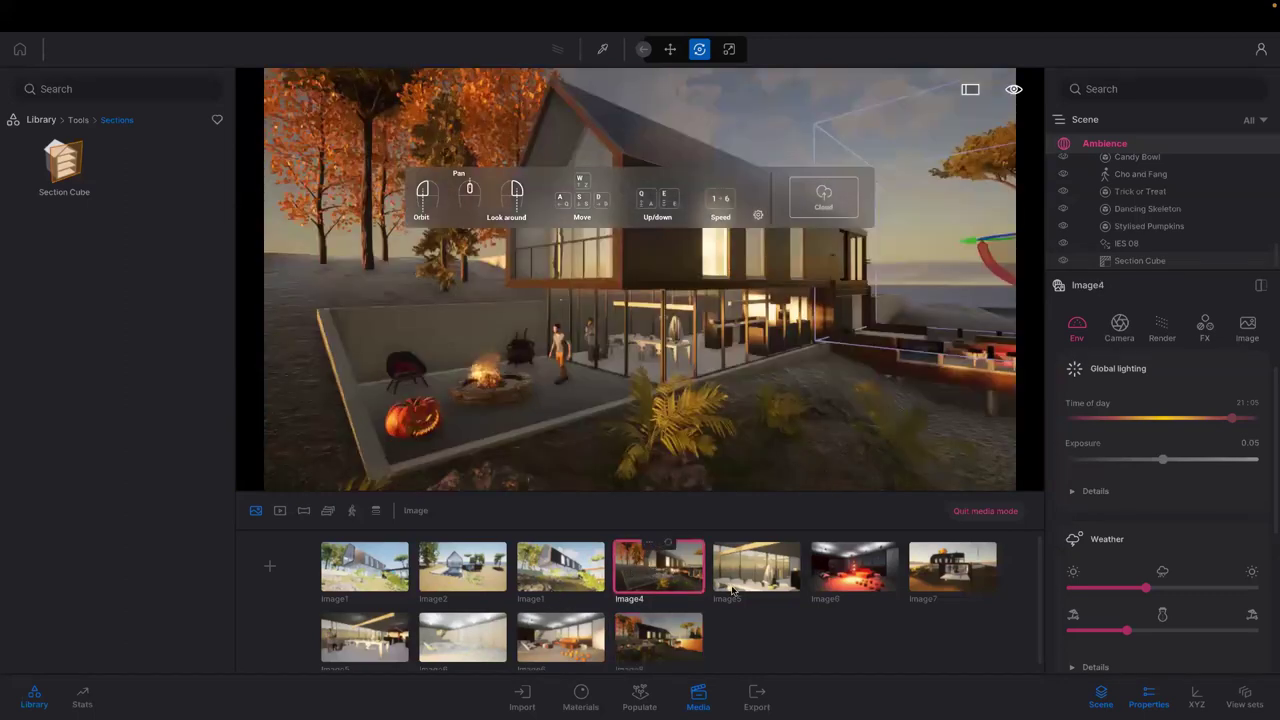
mouse_move(784, 585)
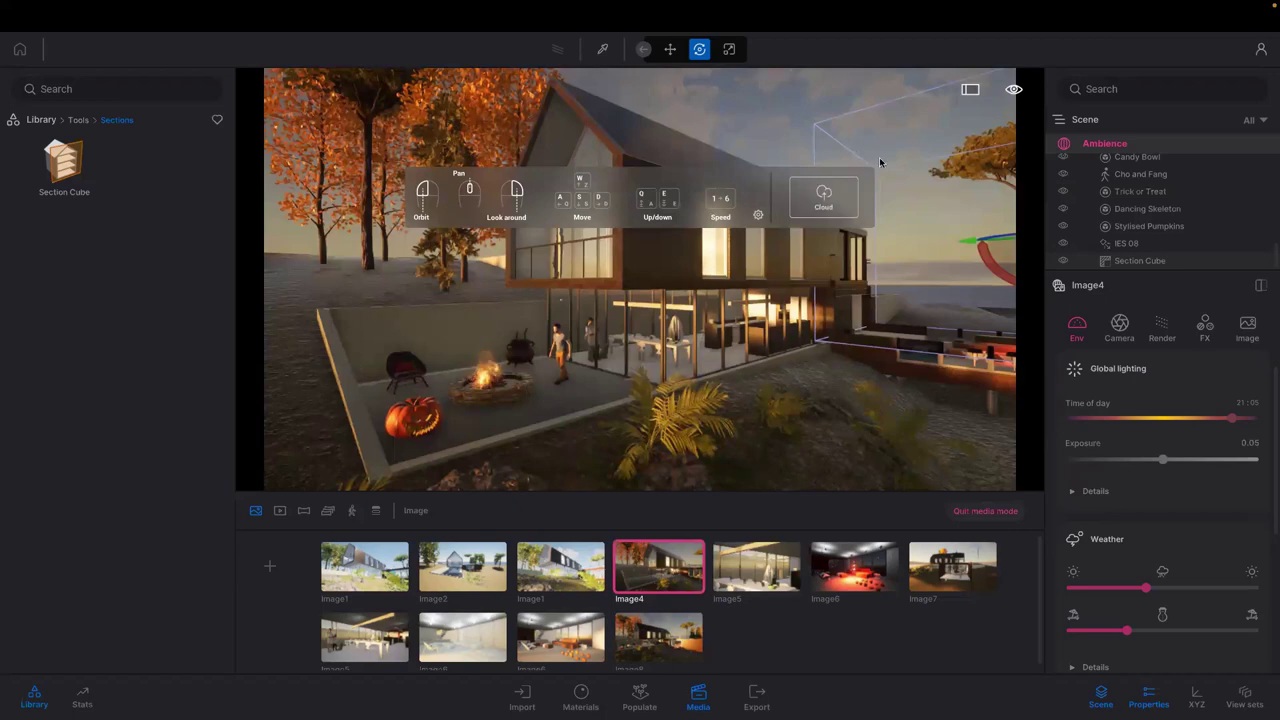
click(1052, 260)
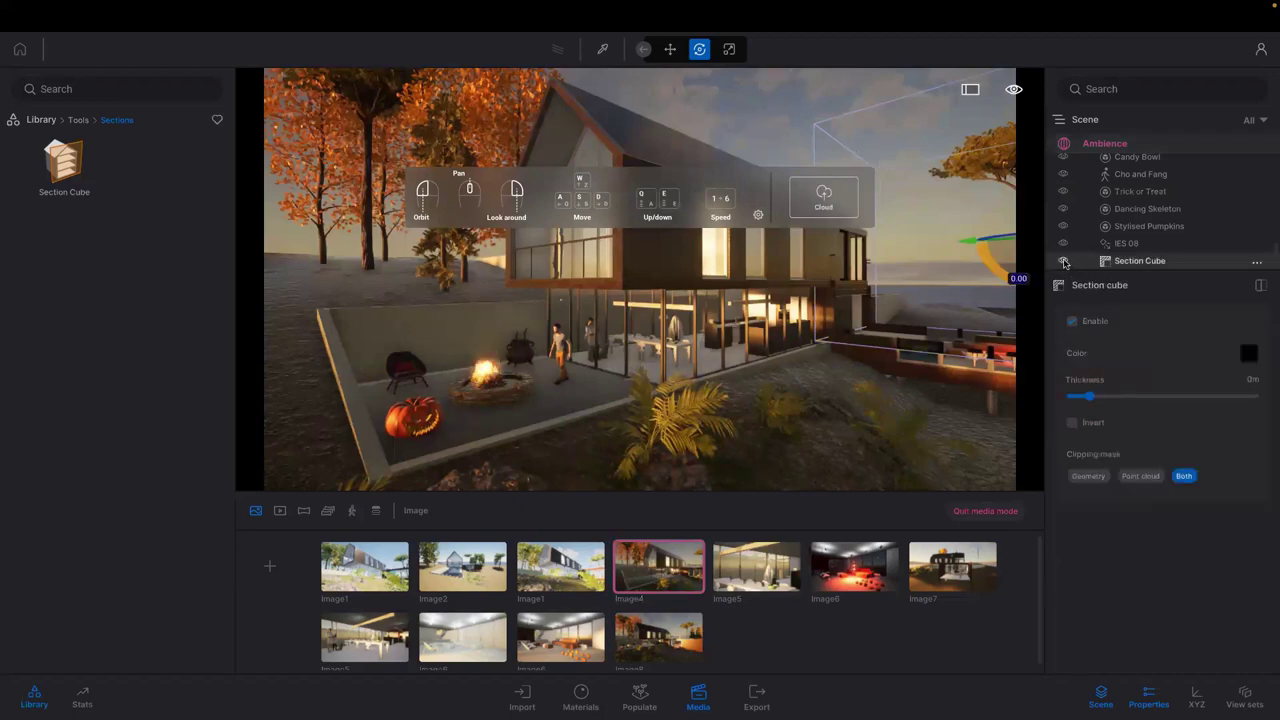
click(1063, 261)
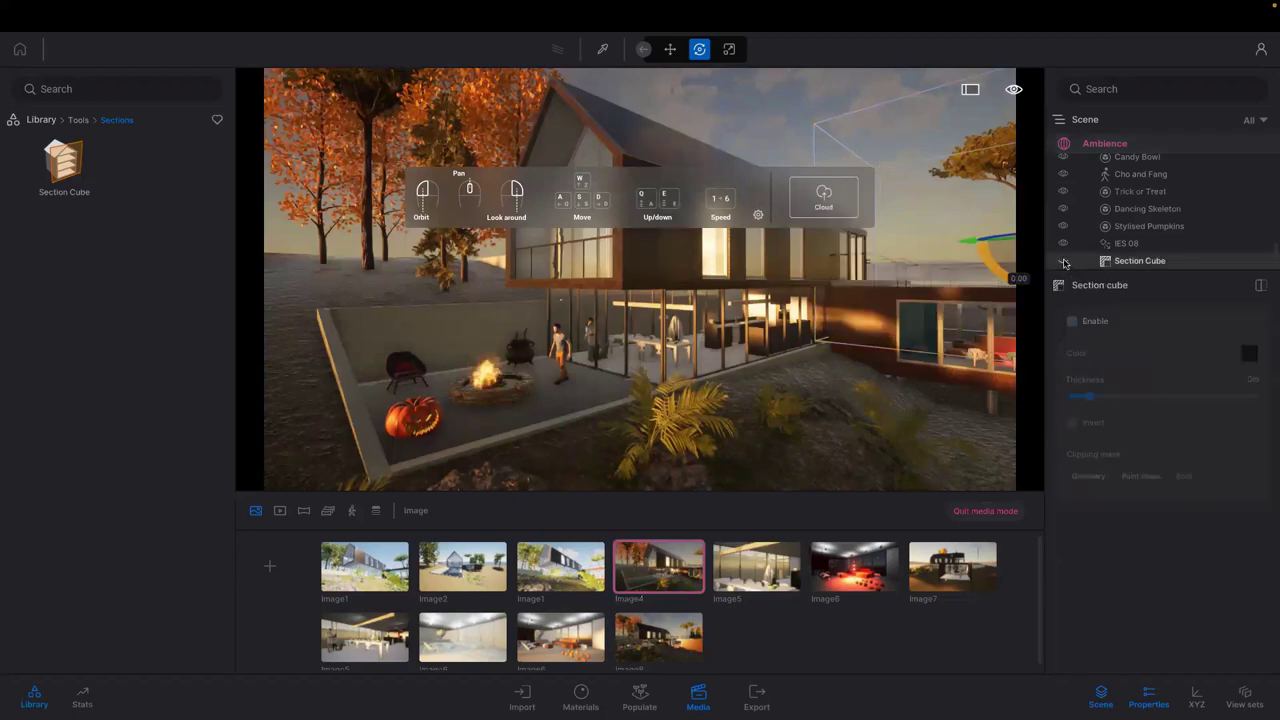
click(1063, 261)
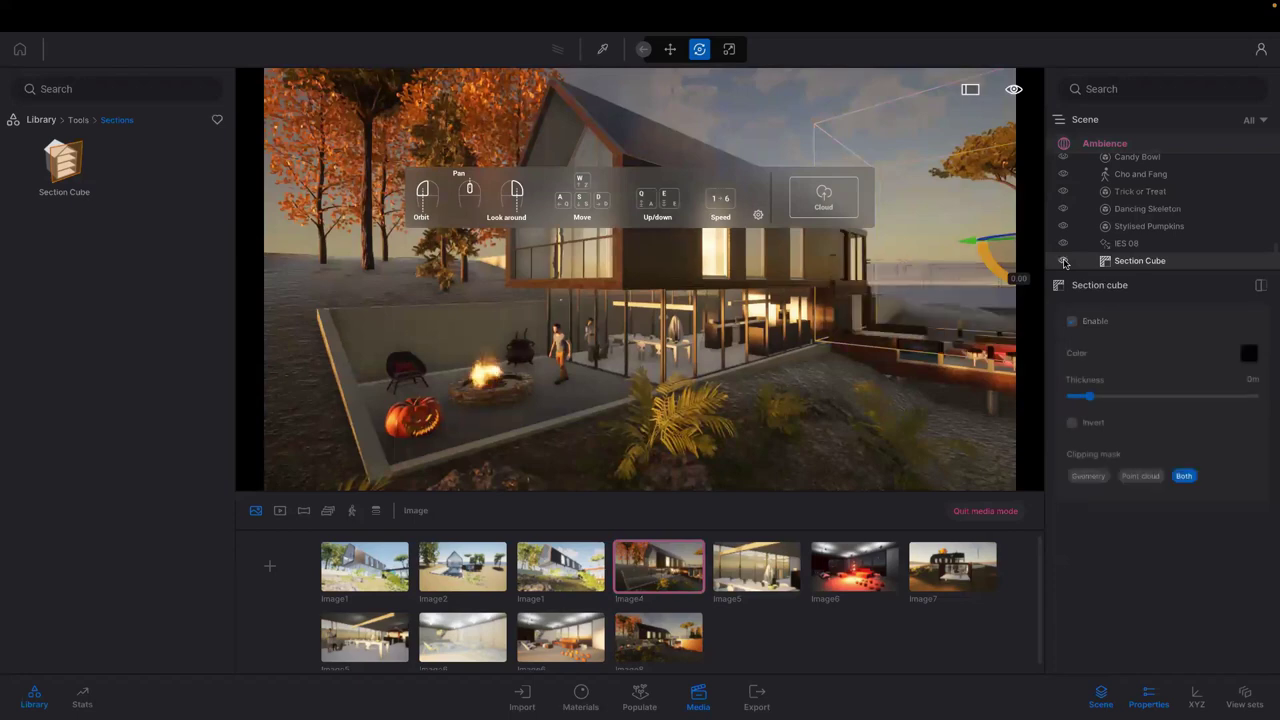
click(1063, 261)
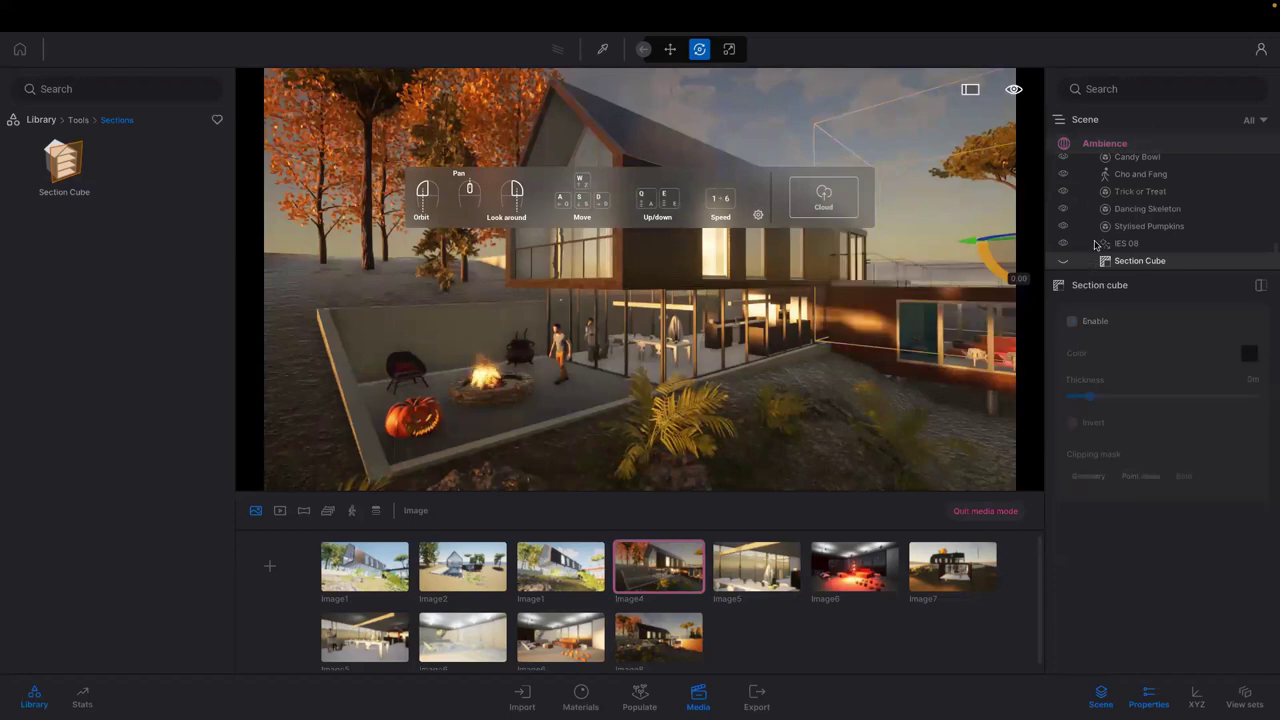
Search the scene graph for "sec" to locate the Section Cube, and clear the search
click(1134, 100)
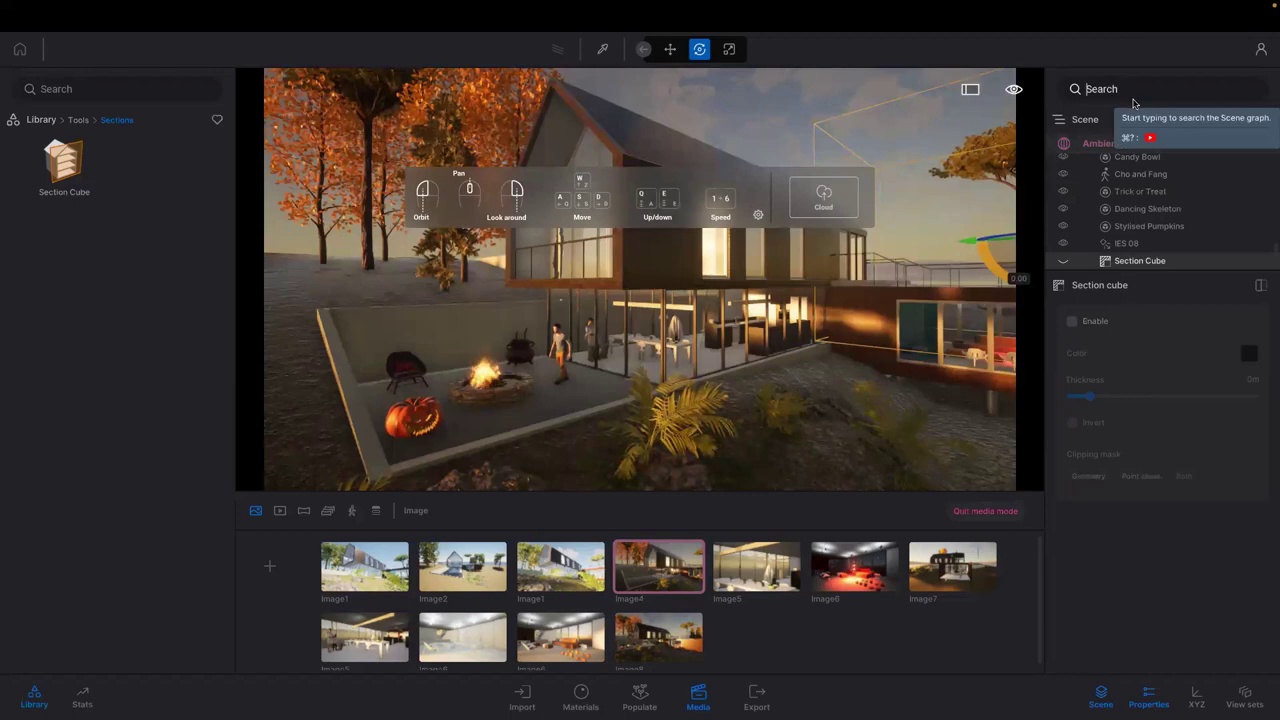
text(sec)
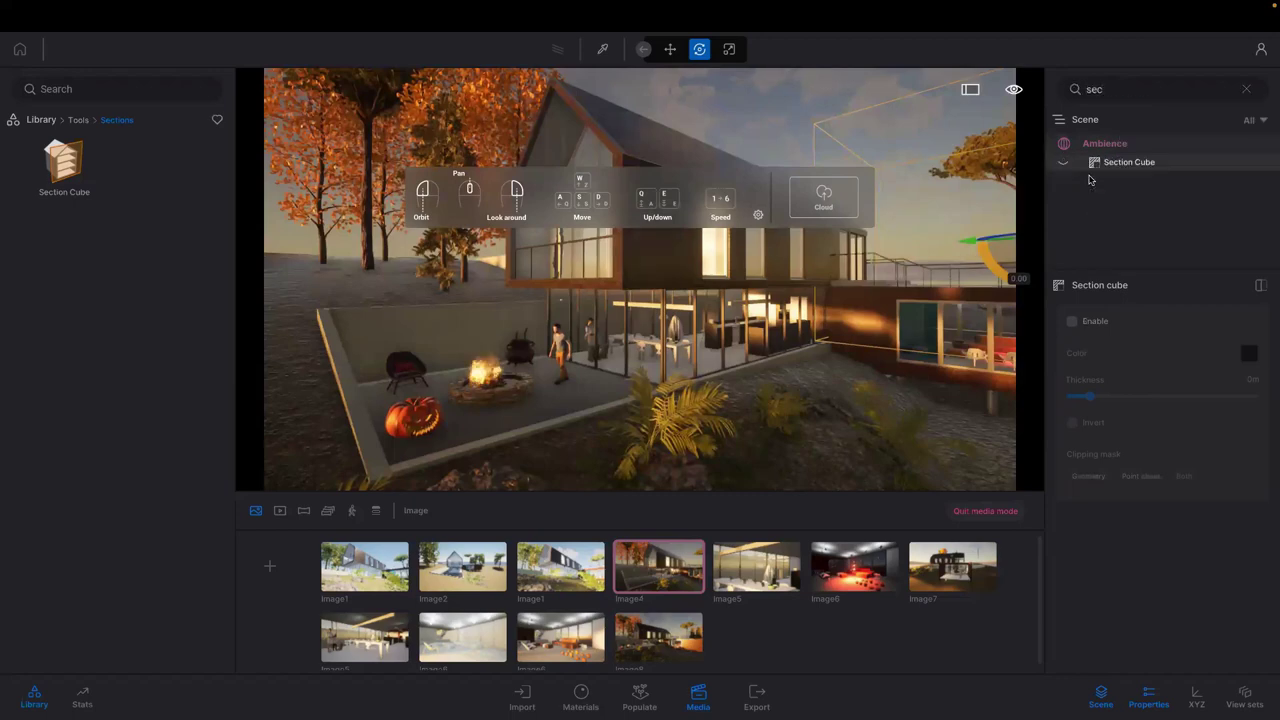
key(BackSpace)
key(BackSpace)
key(BackSpace)
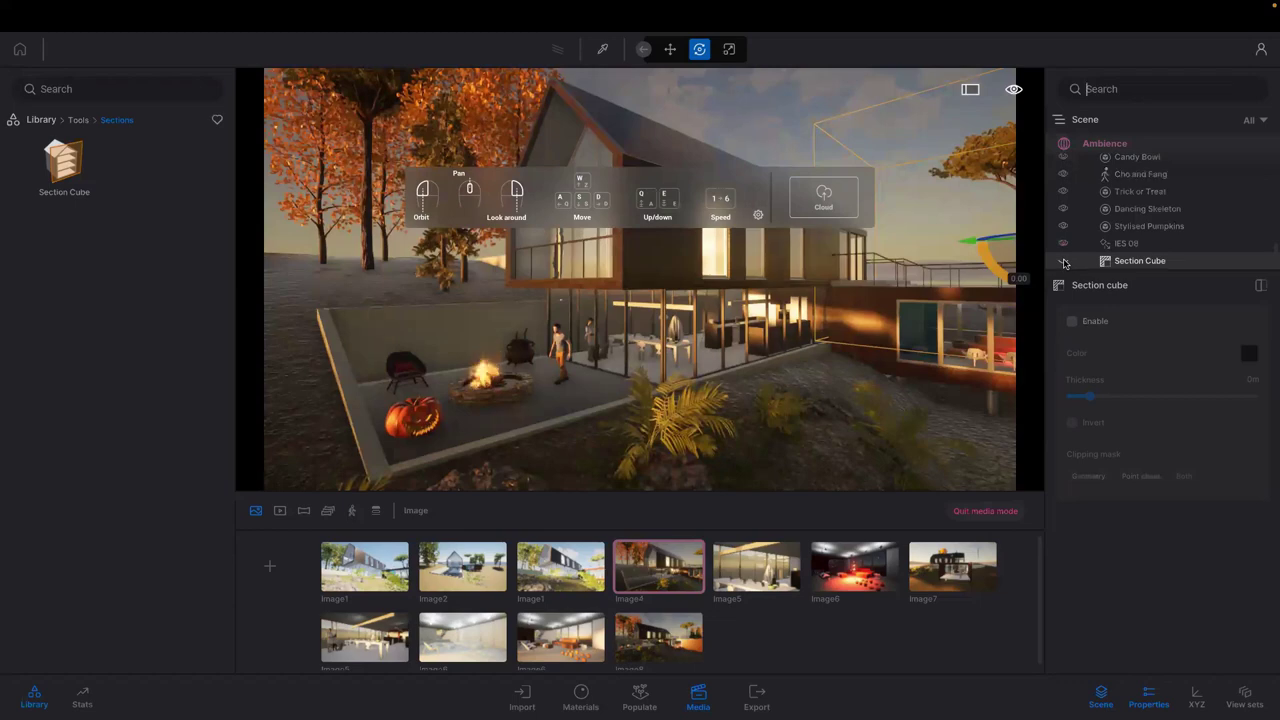
click(1064, 262)
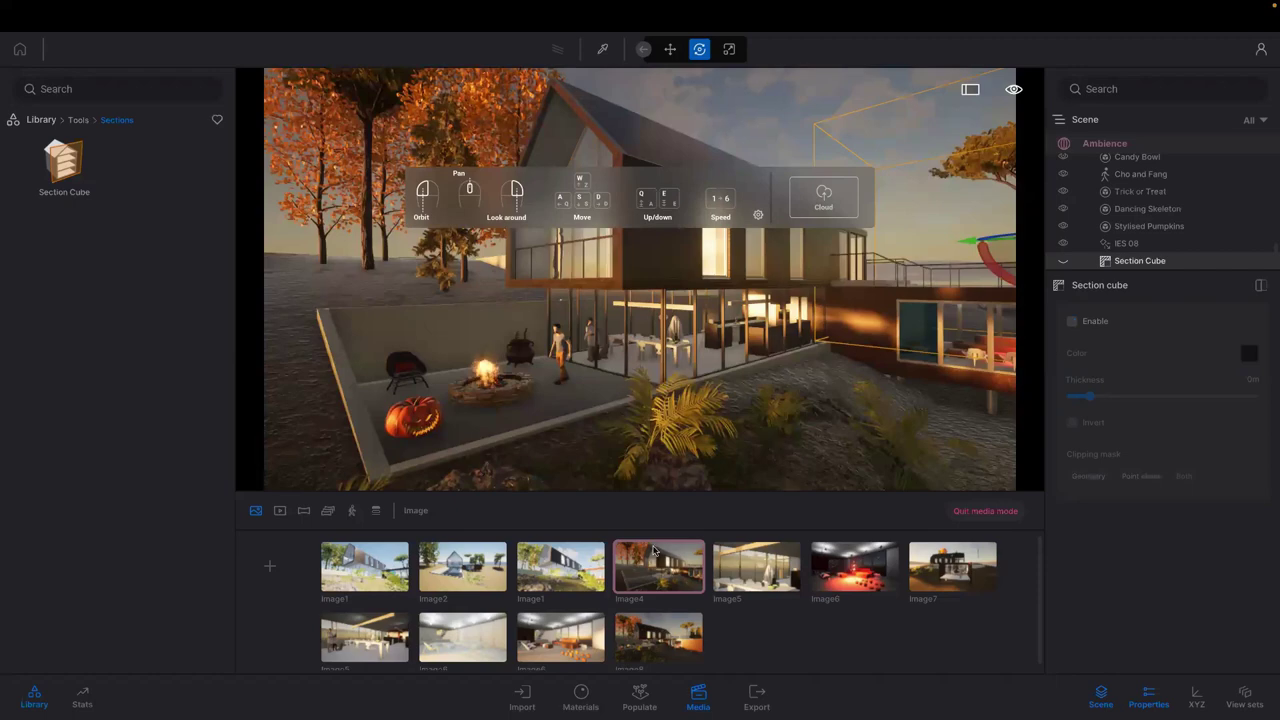
mouse_move(631, 574)
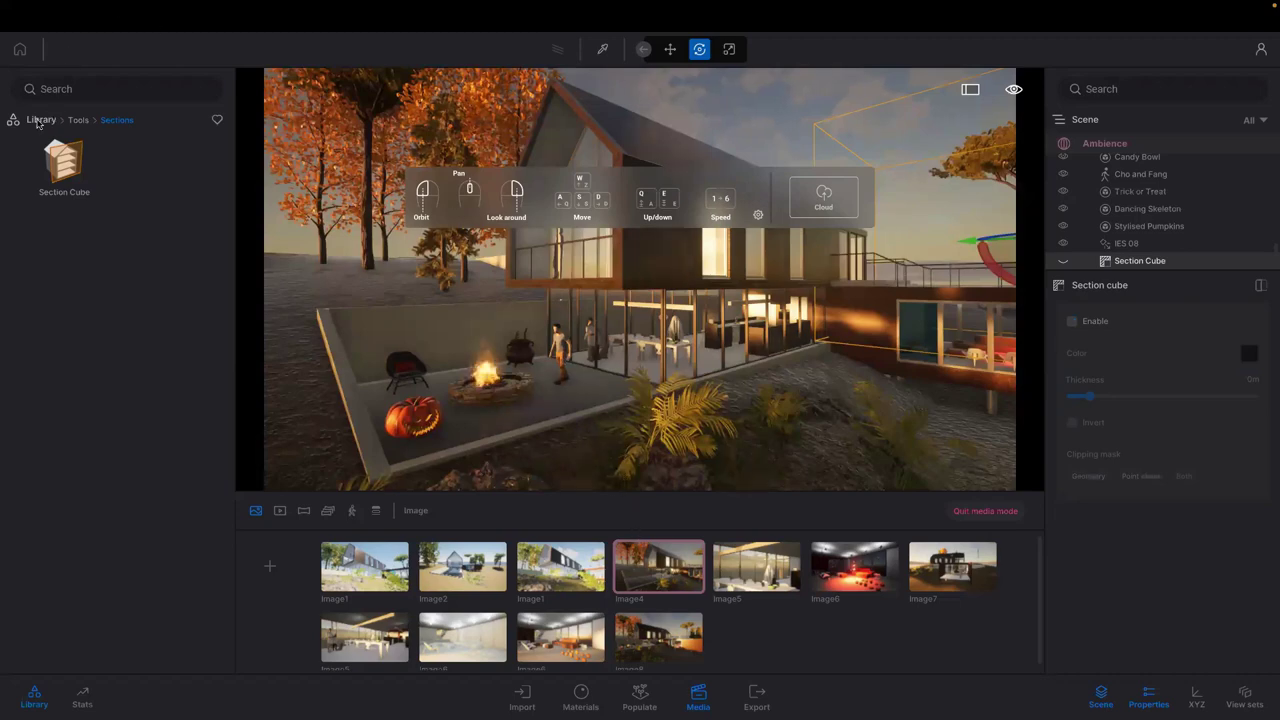
Place the animated human Michael from the library's characters on the terrace beside the campfire
click(39, 121)
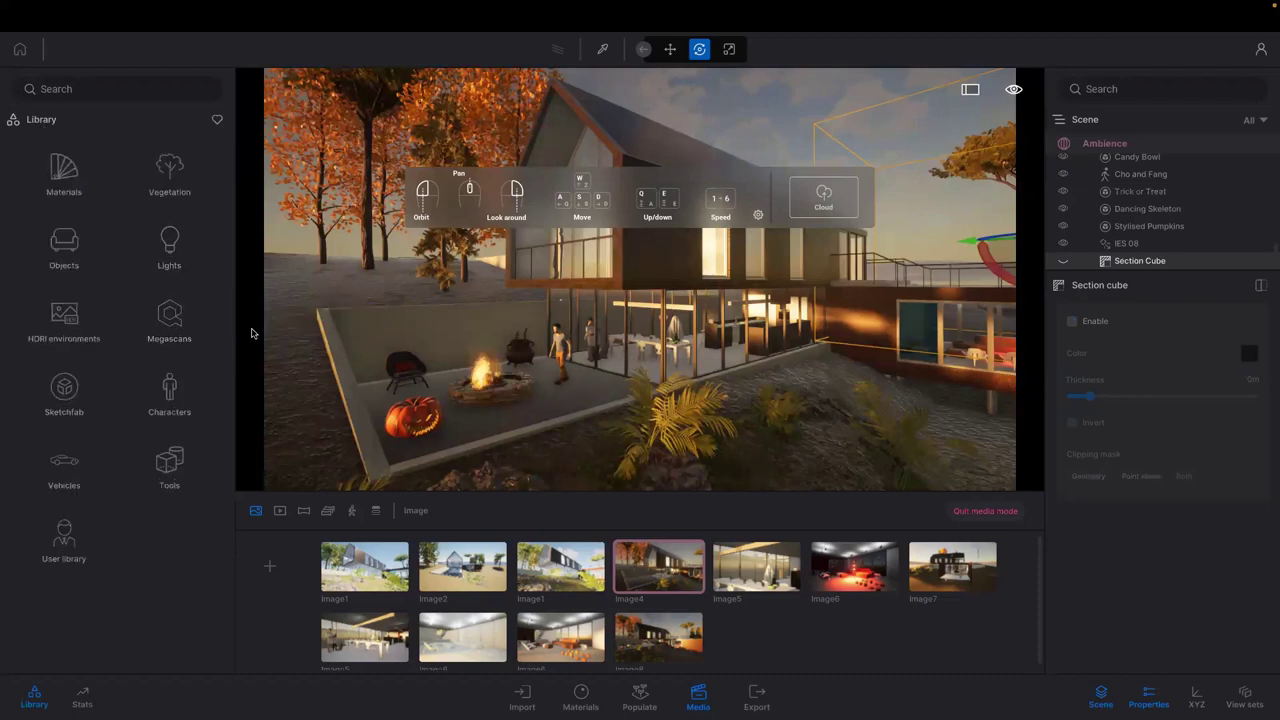
click(162, 398)
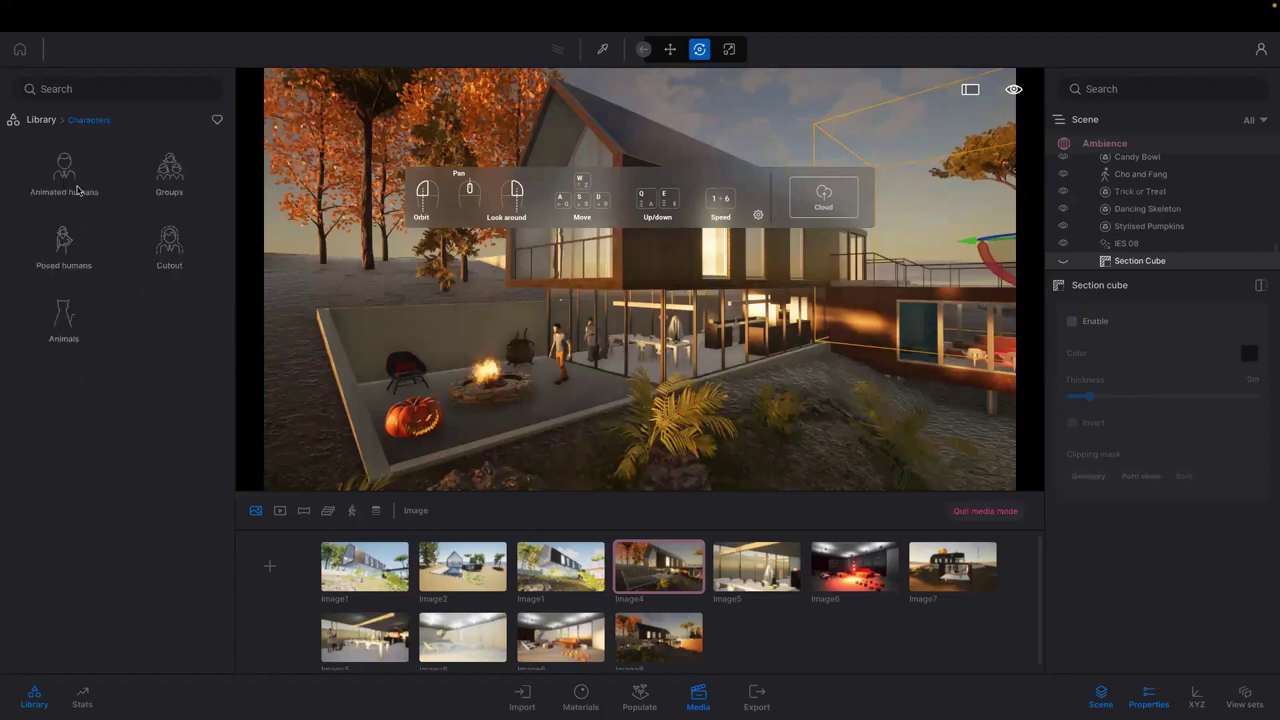
click(77, 190)
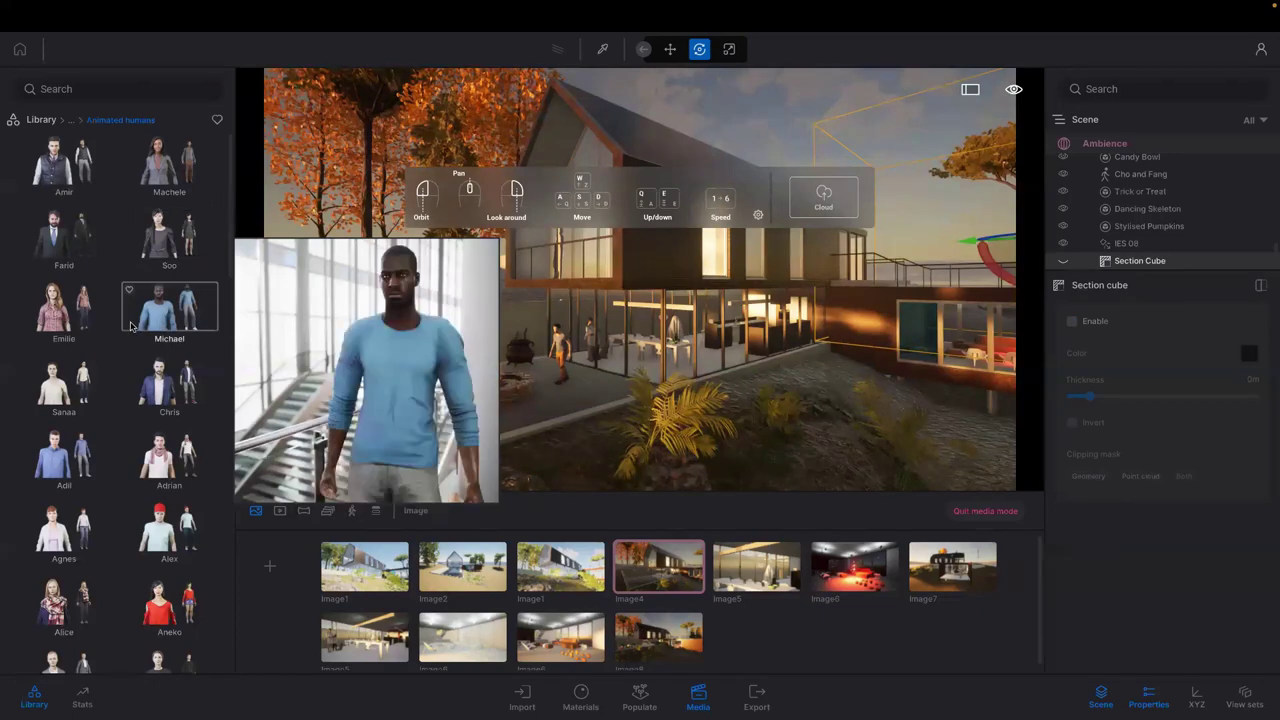
scroll(130, 325, down, 1)
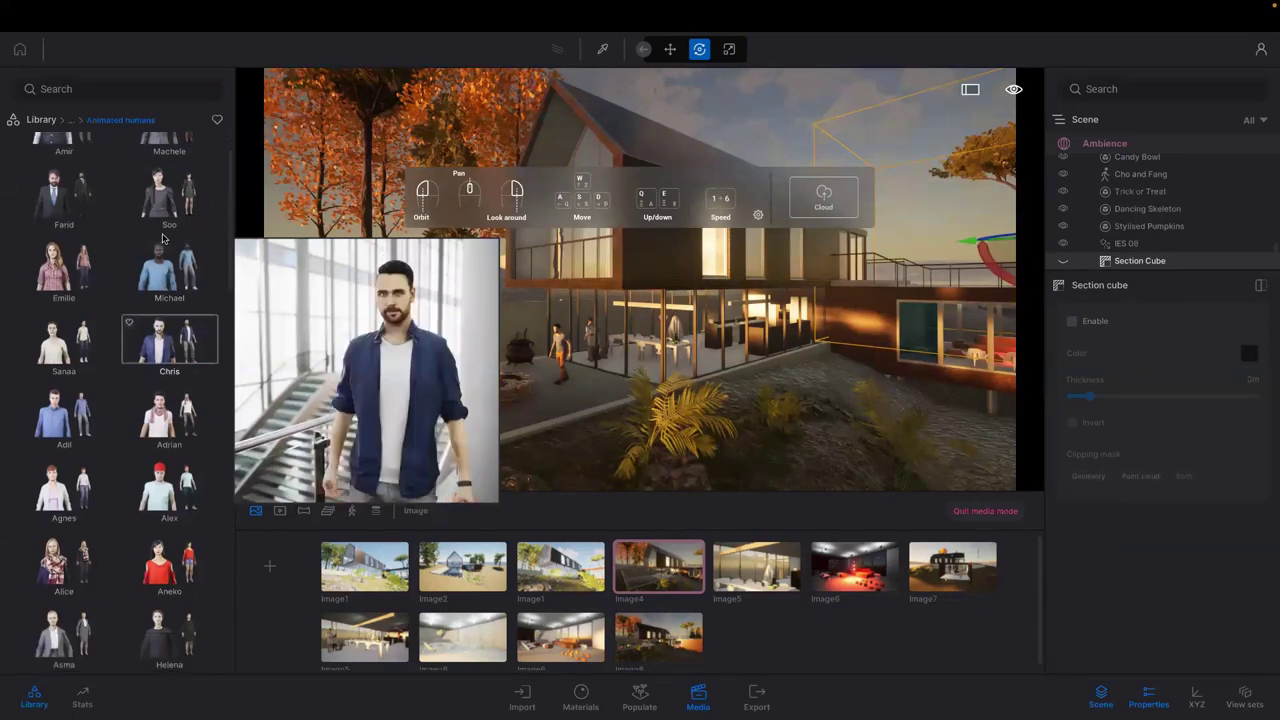
scroll(165, 238, up, 1)
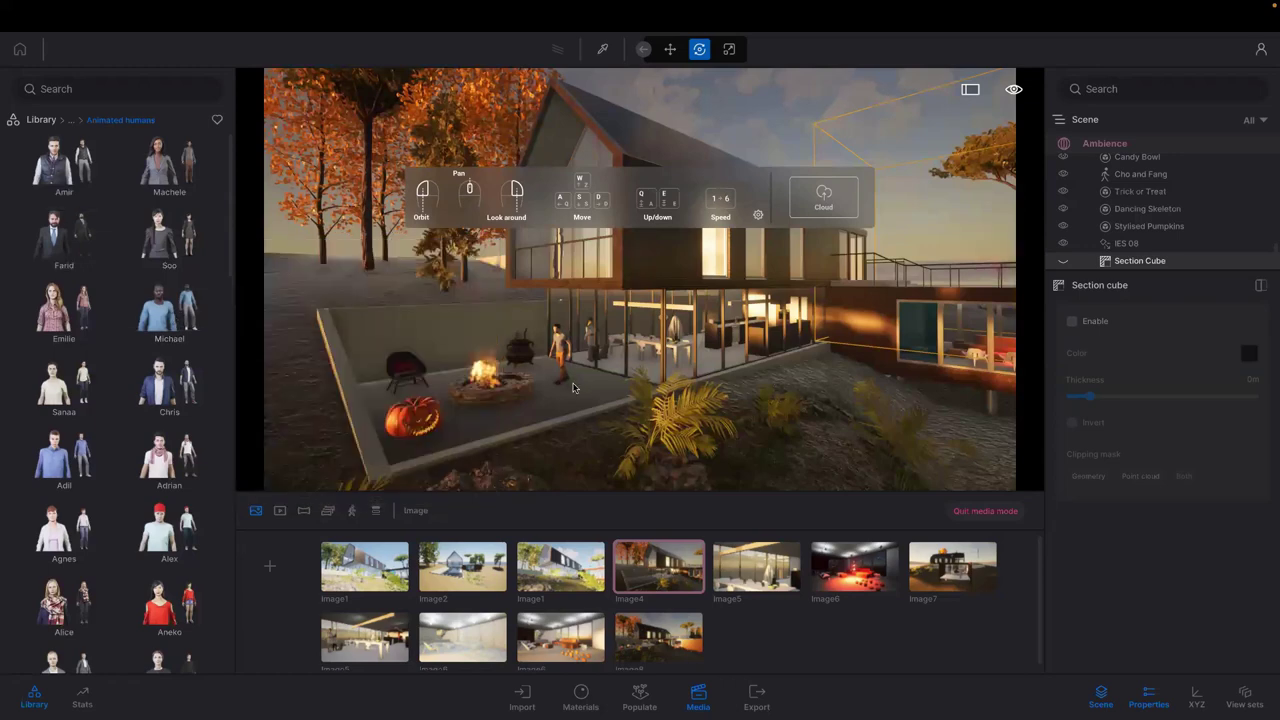
drag(575, 391, 603, 400)
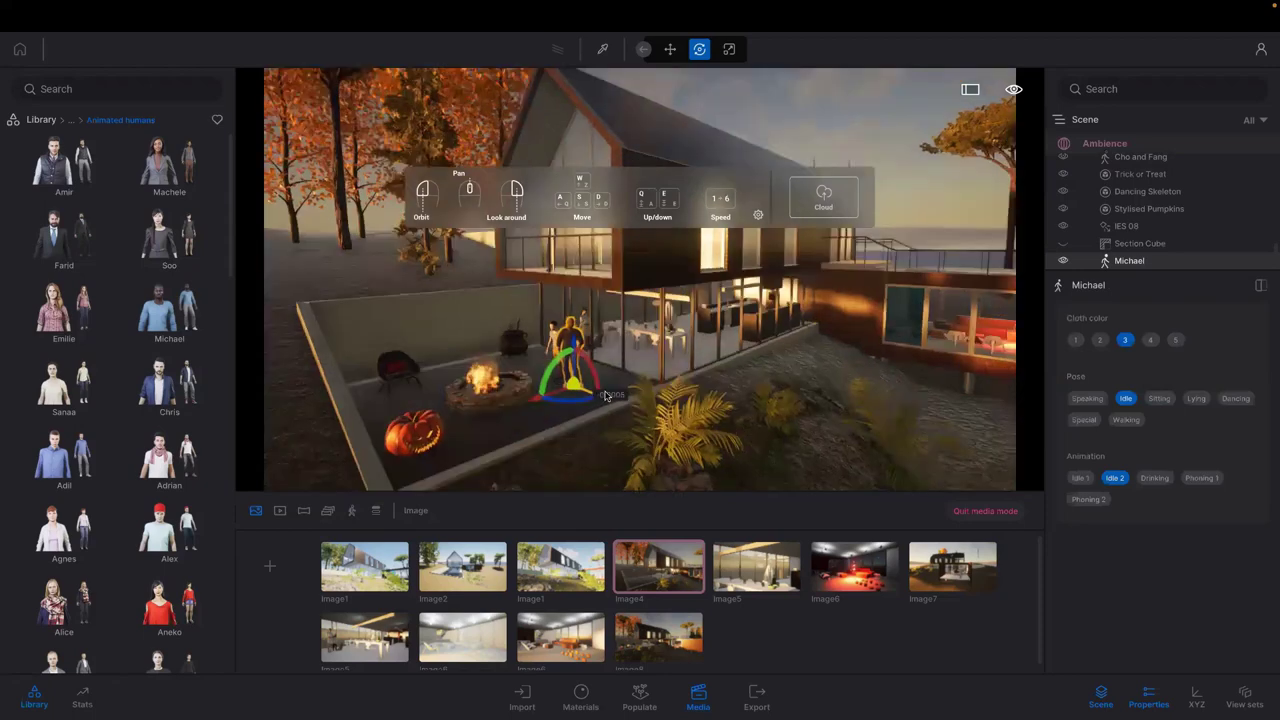
Shift Michael about 0.42 across the terrace, and move the Martin character behind the campfire, near the backyard chair
click(605, 398)
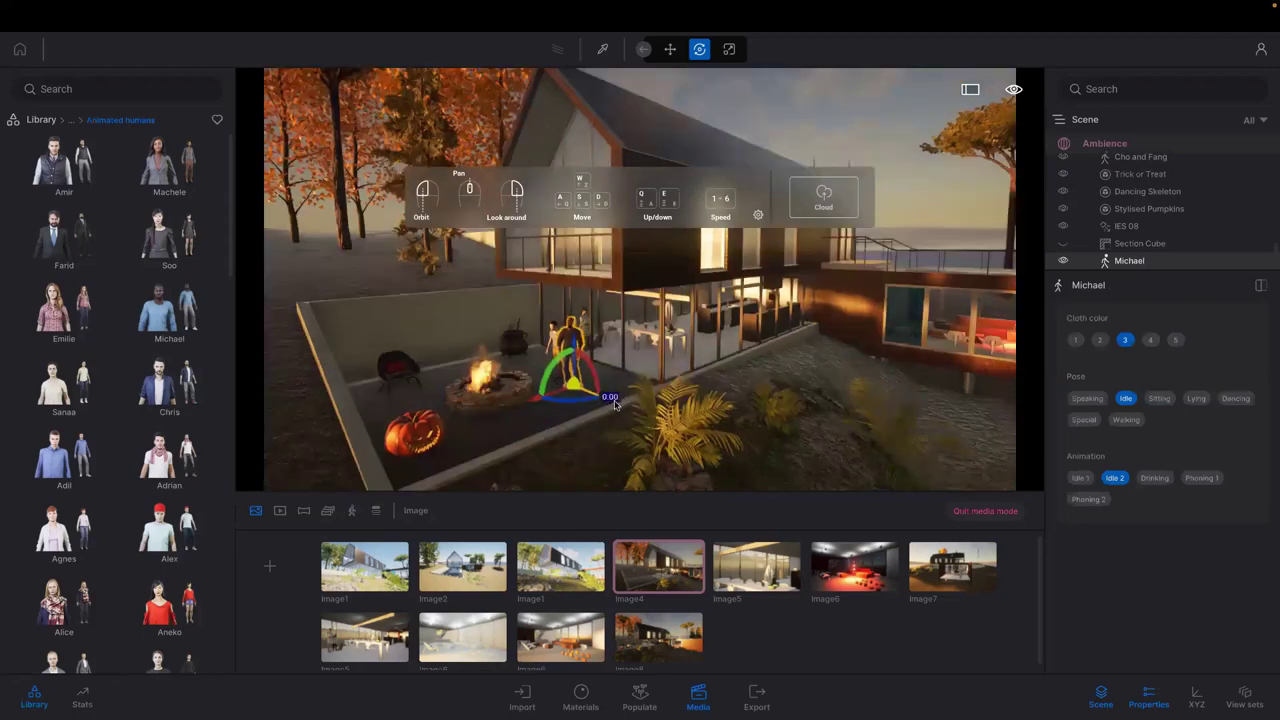
drag(615, 403, 553, 342)
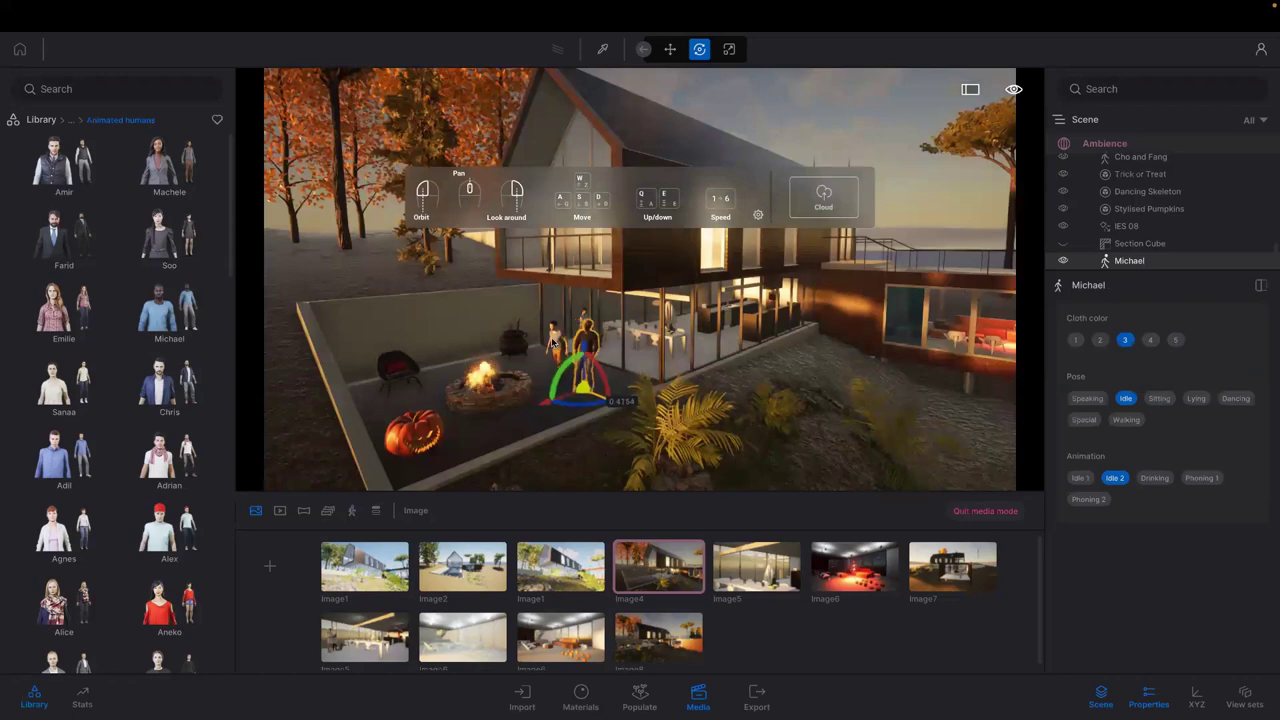
click(553, 342)
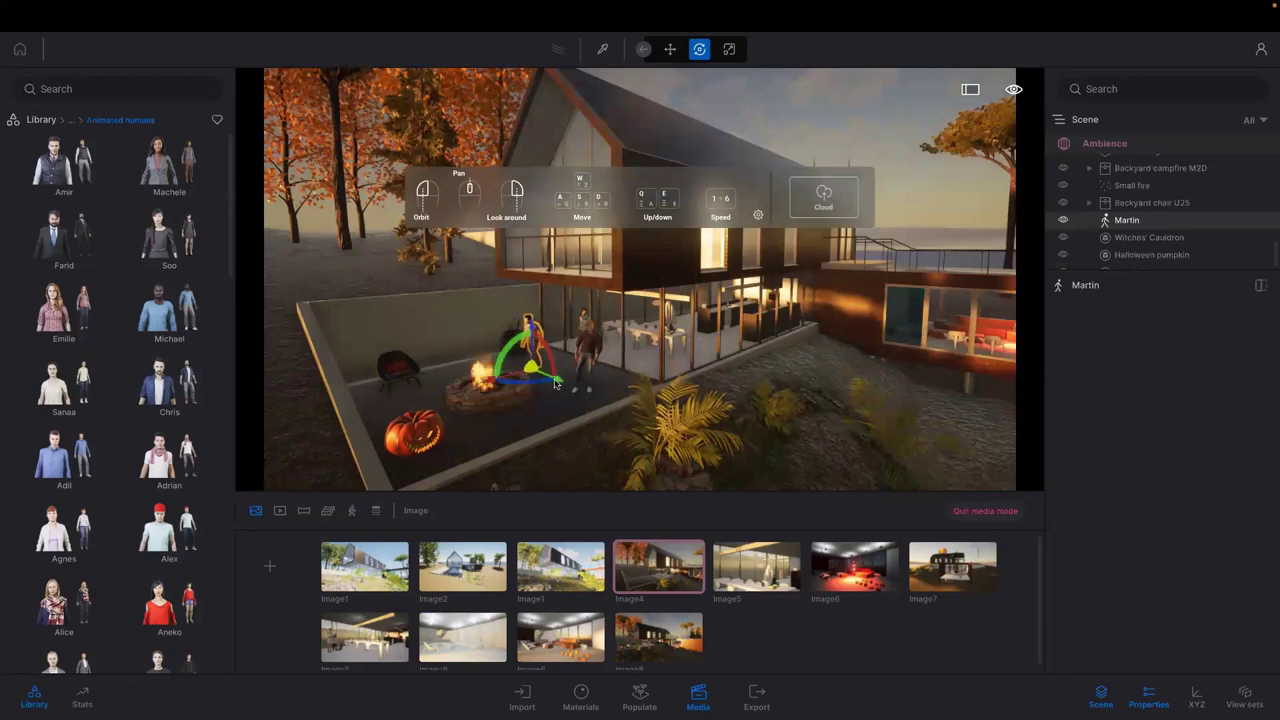
drag(556, 383, 477, 382)
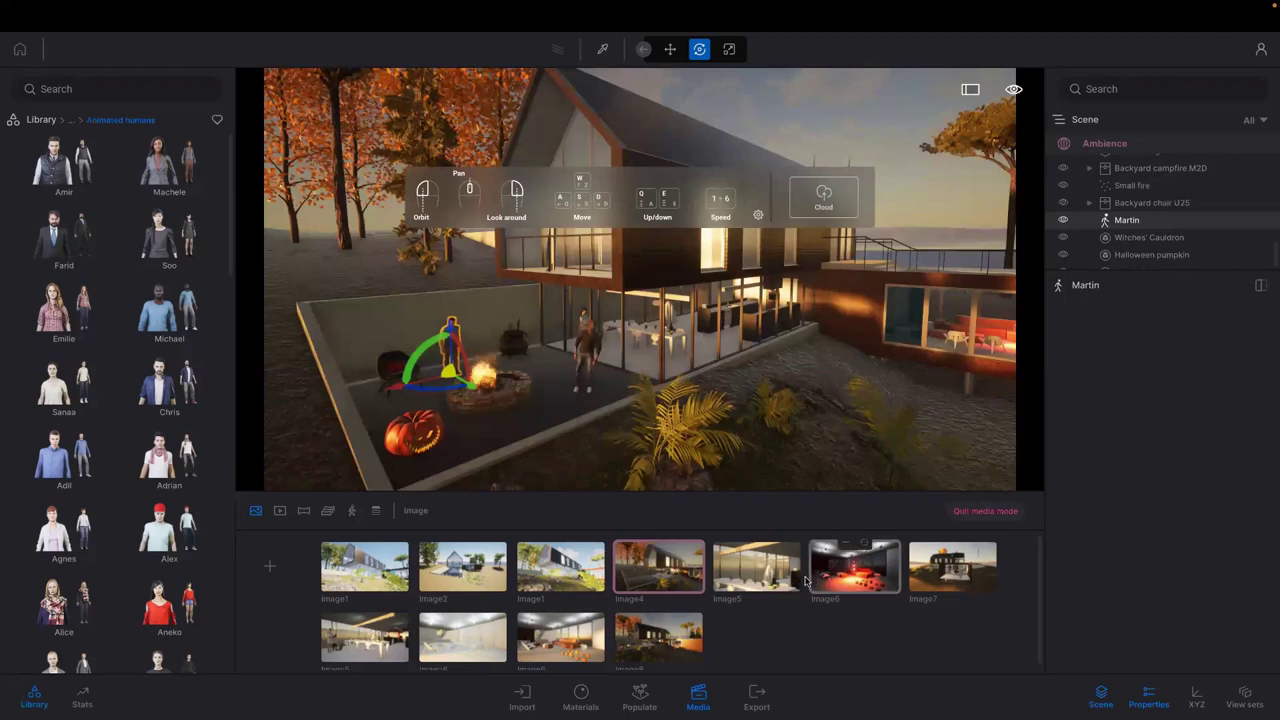
Try different clothing colors on the Michael character and set cloth color 5
click(581, 352)
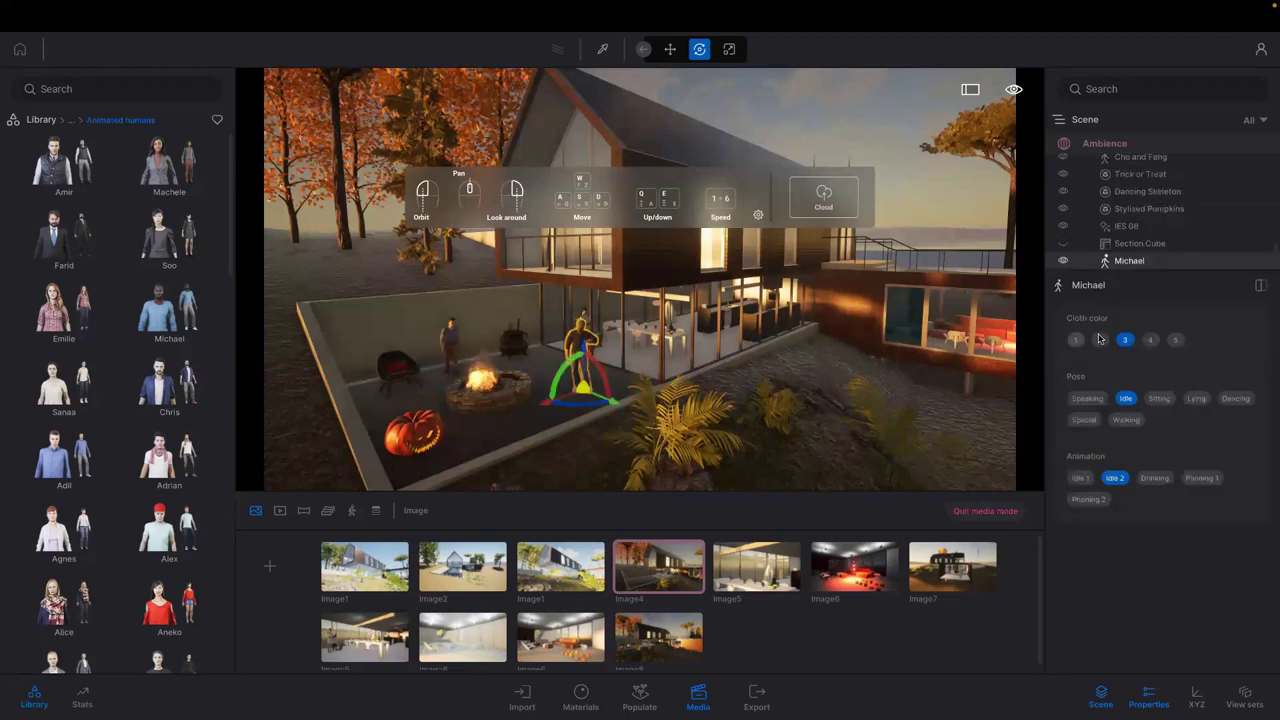
click(1099, 340)
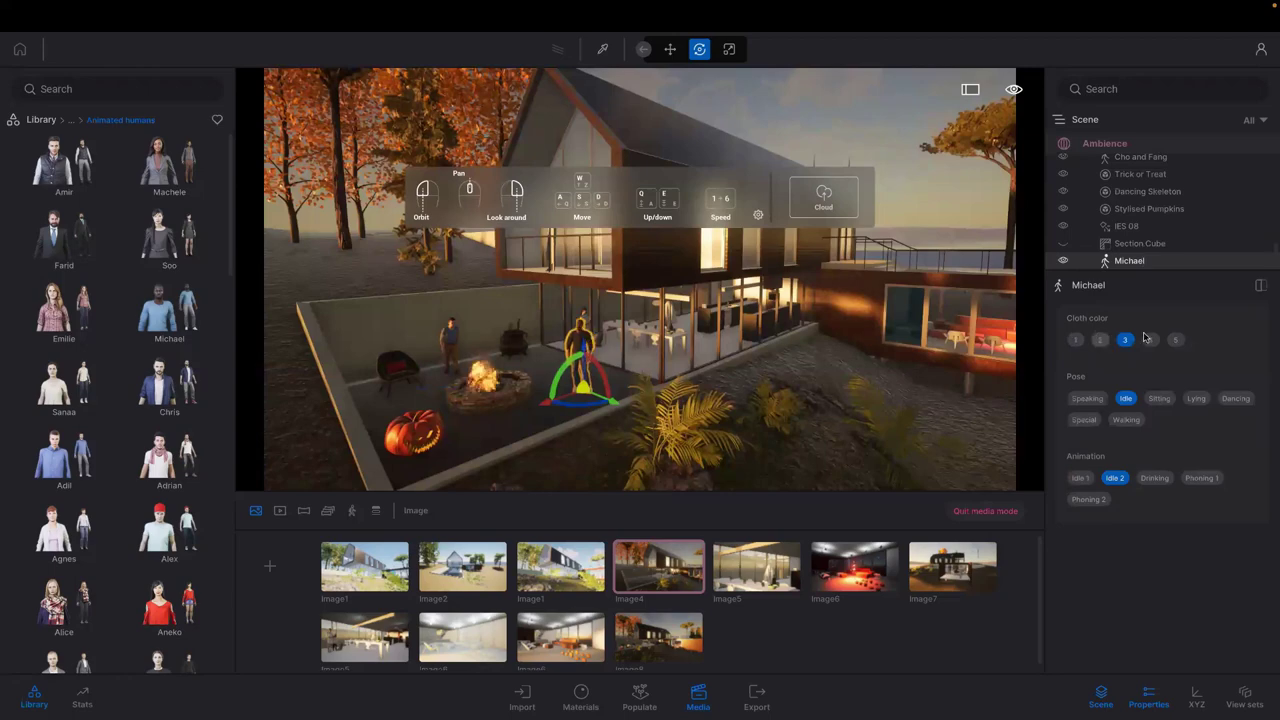
click(1150, 340)
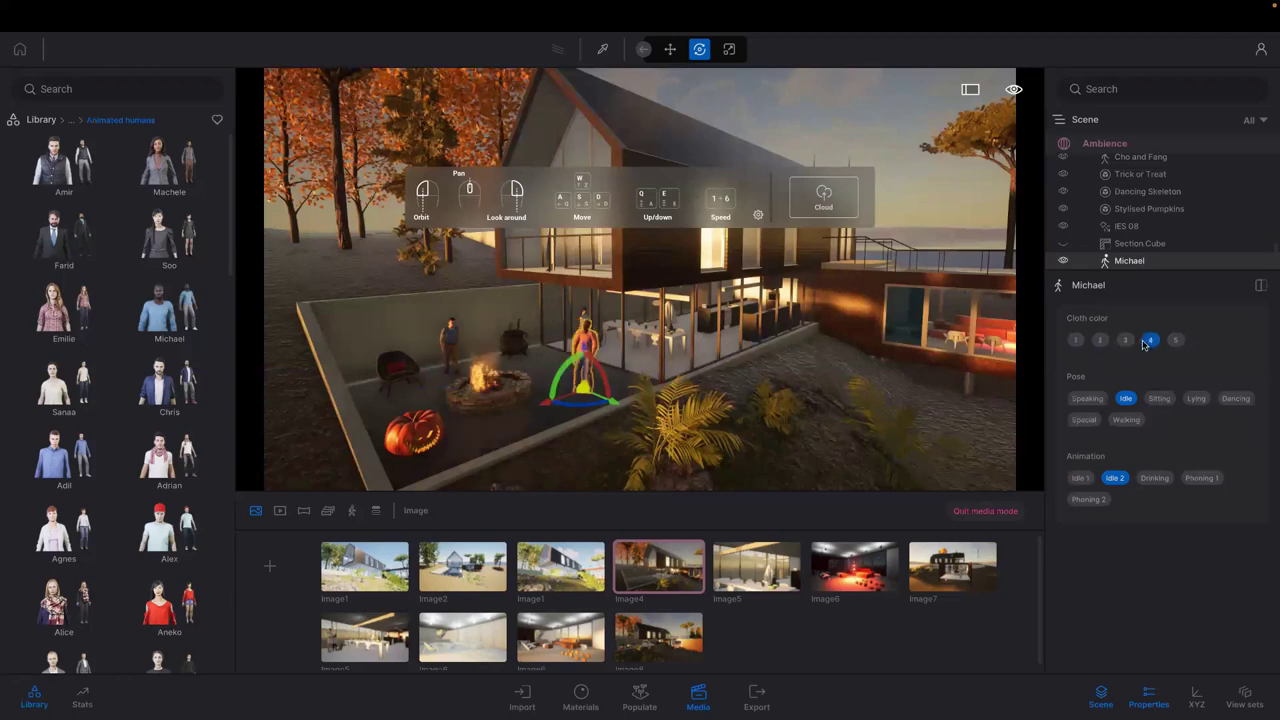
click(1174, 340)
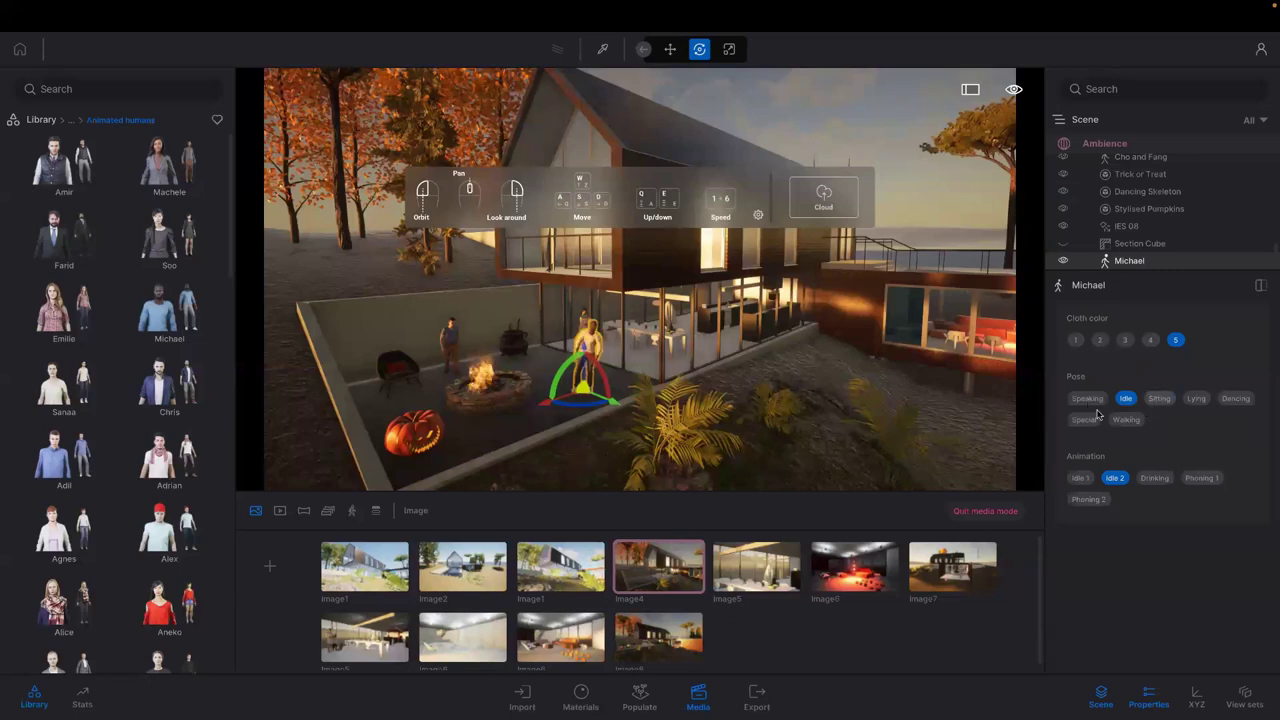
Try the Dancing and Sitting poses on Michael, and set his pose to Idle
click(1236, 401)
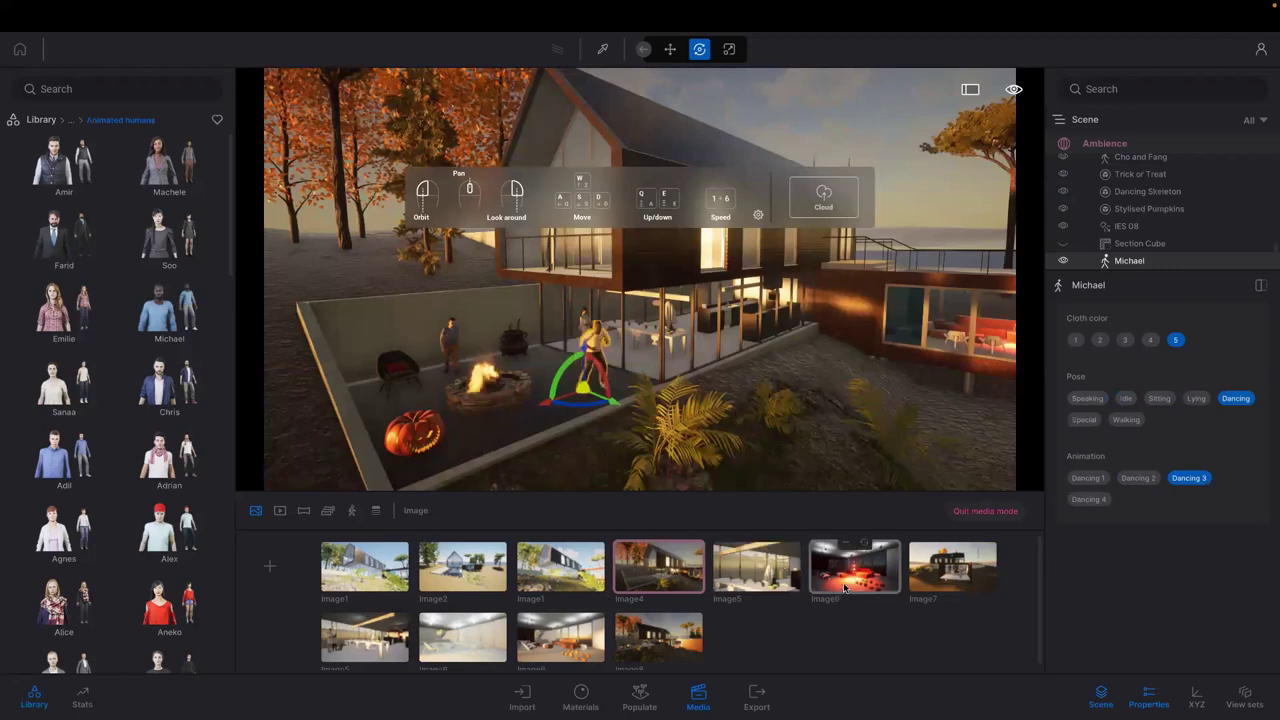
click(1158, 399)
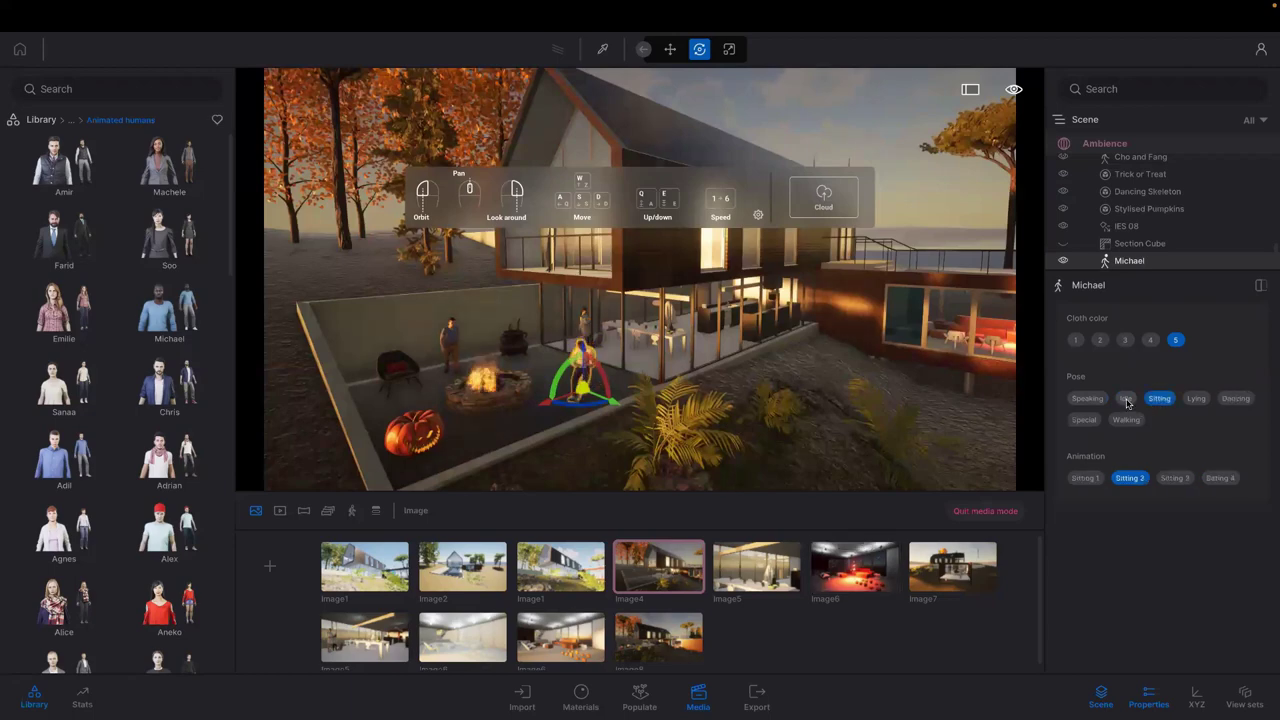
click(1126, 399)
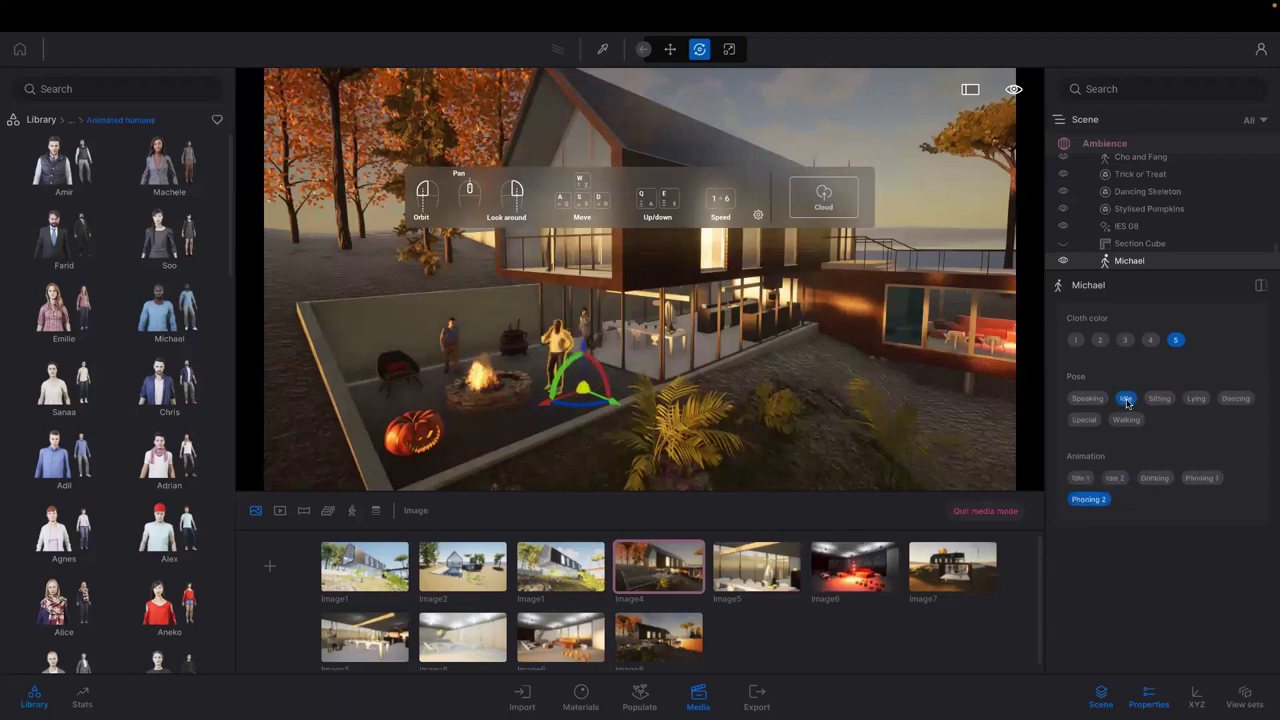
Open the Image6 view and place the animated human Chris on the floor beside the lounge chair
click(855, 567)
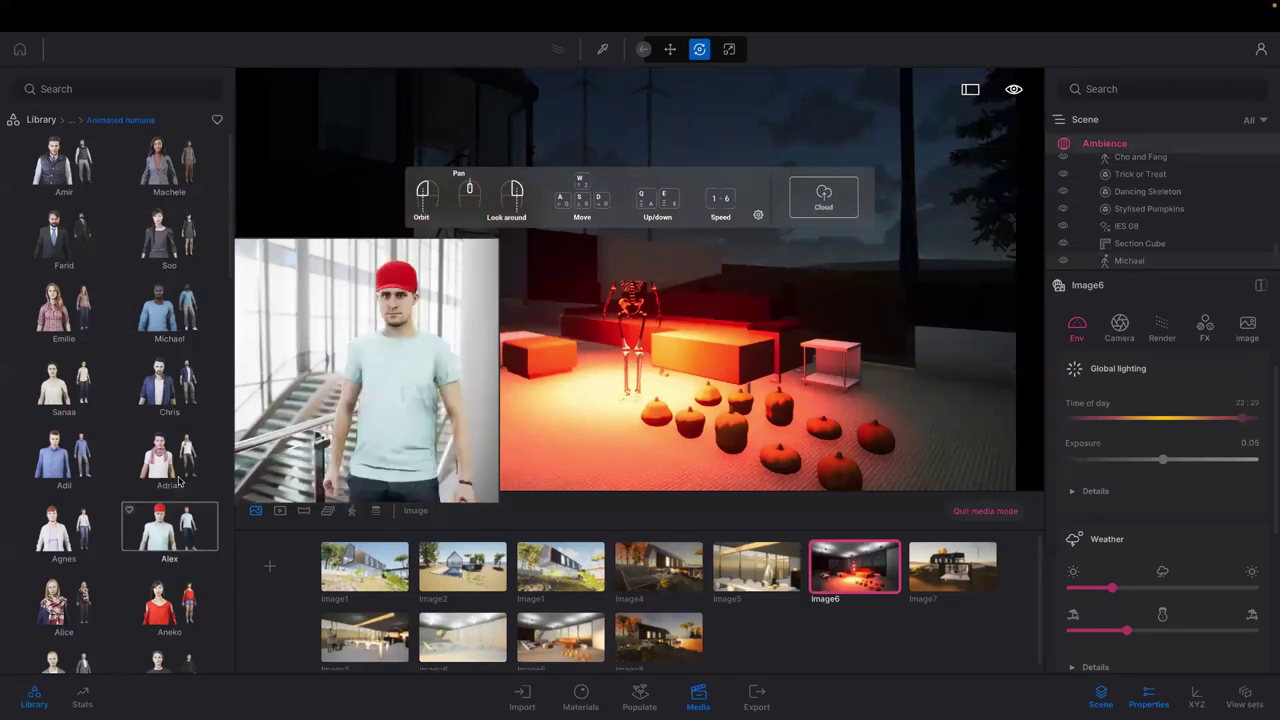
drag(170, 400, 495, 418)
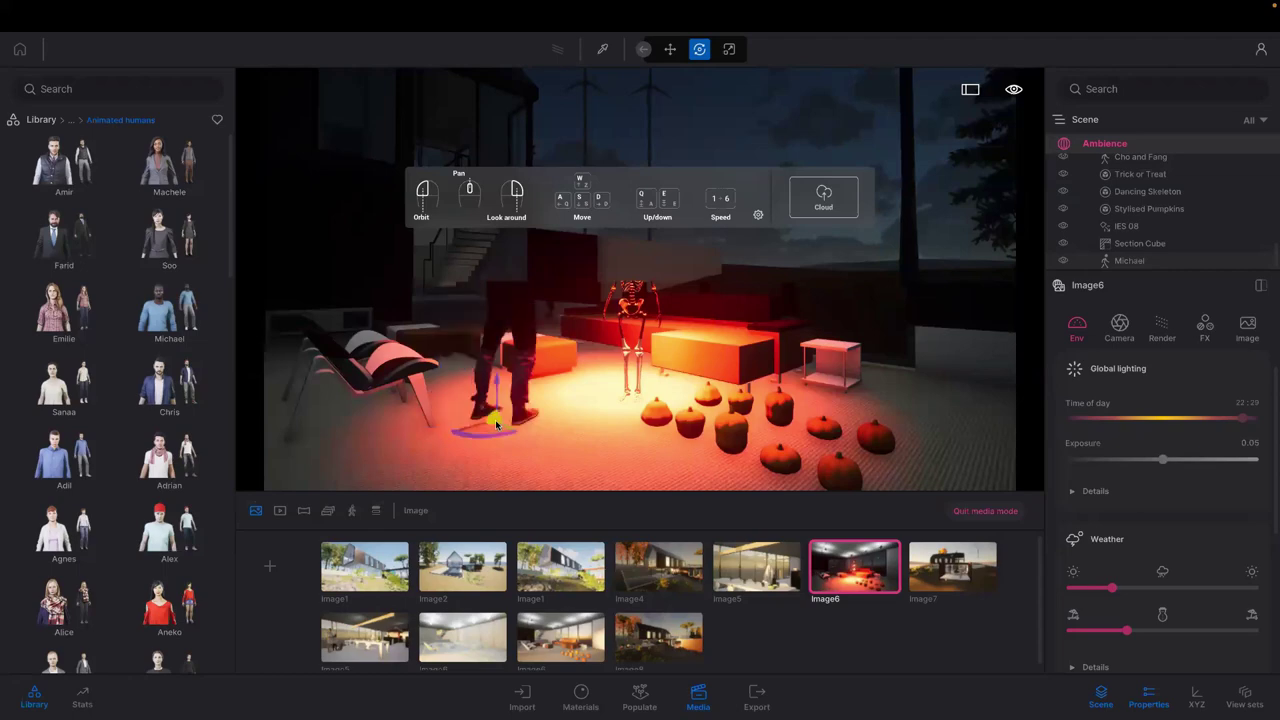
click(505, 425)
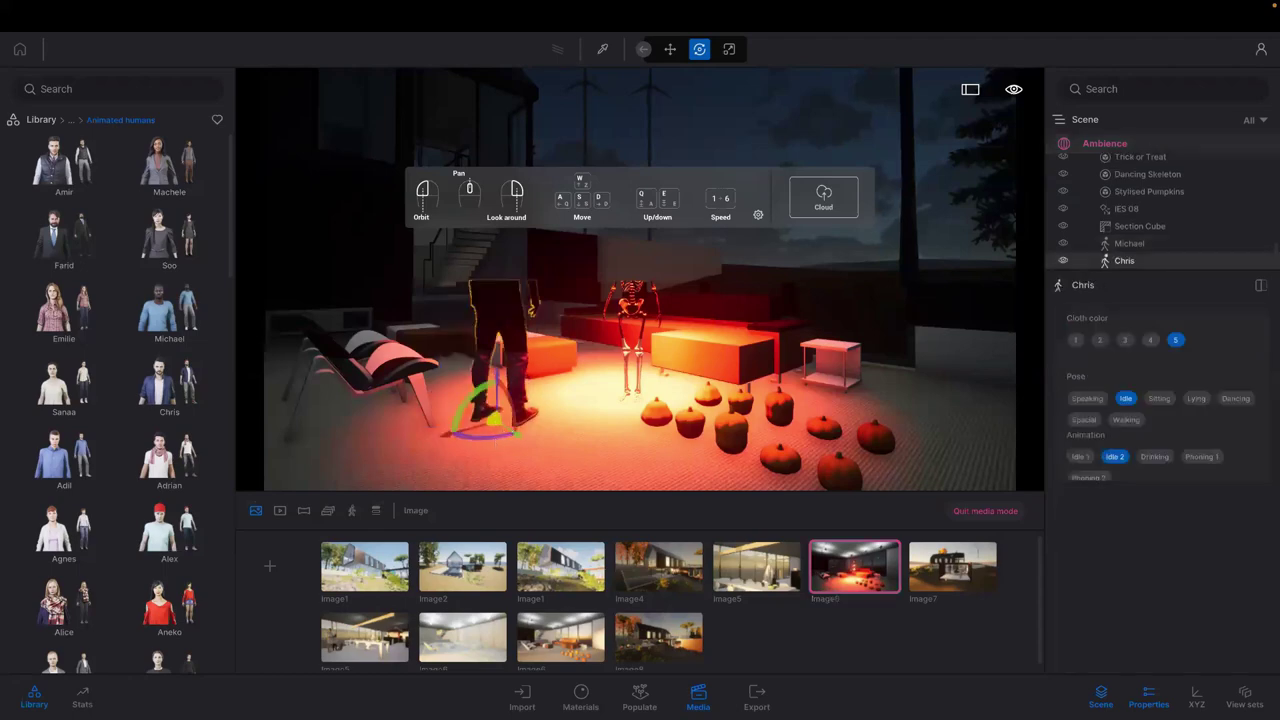
drag(508, 437, 495, 442)
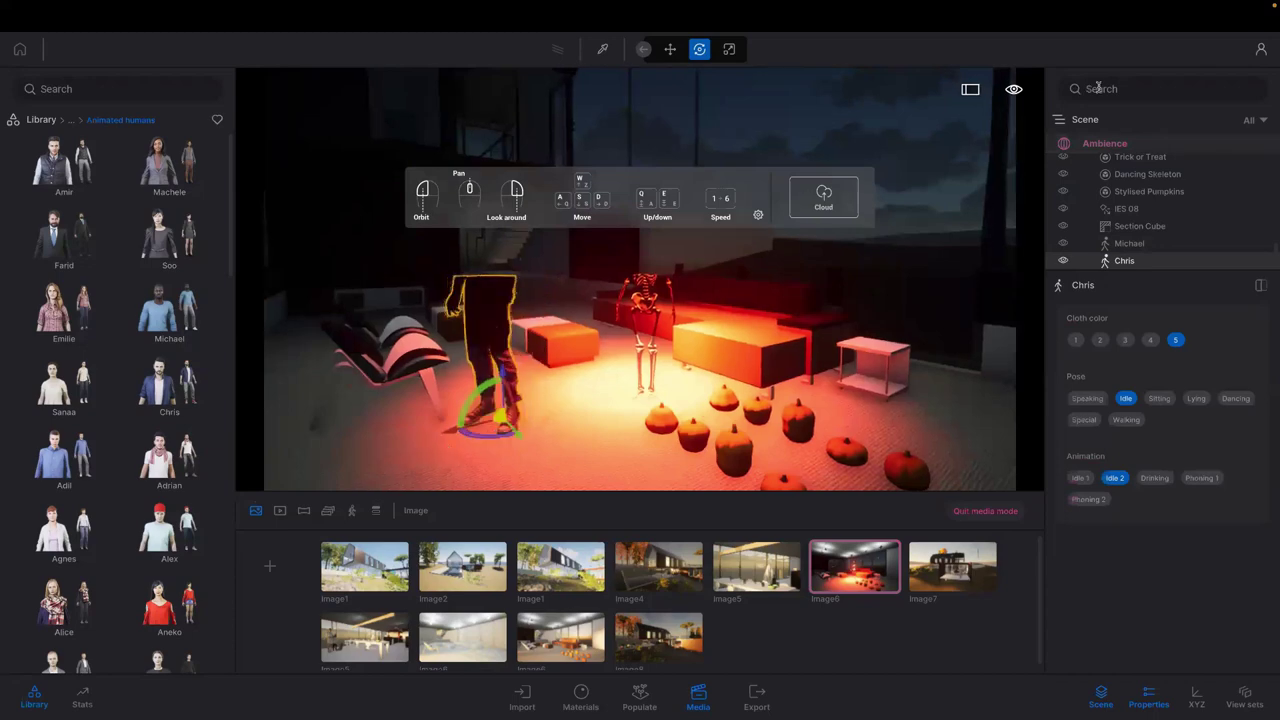
Find the Section Cube by searching the scene for "sec", hide it in Image6, and rotate Chris in place
text(sec)
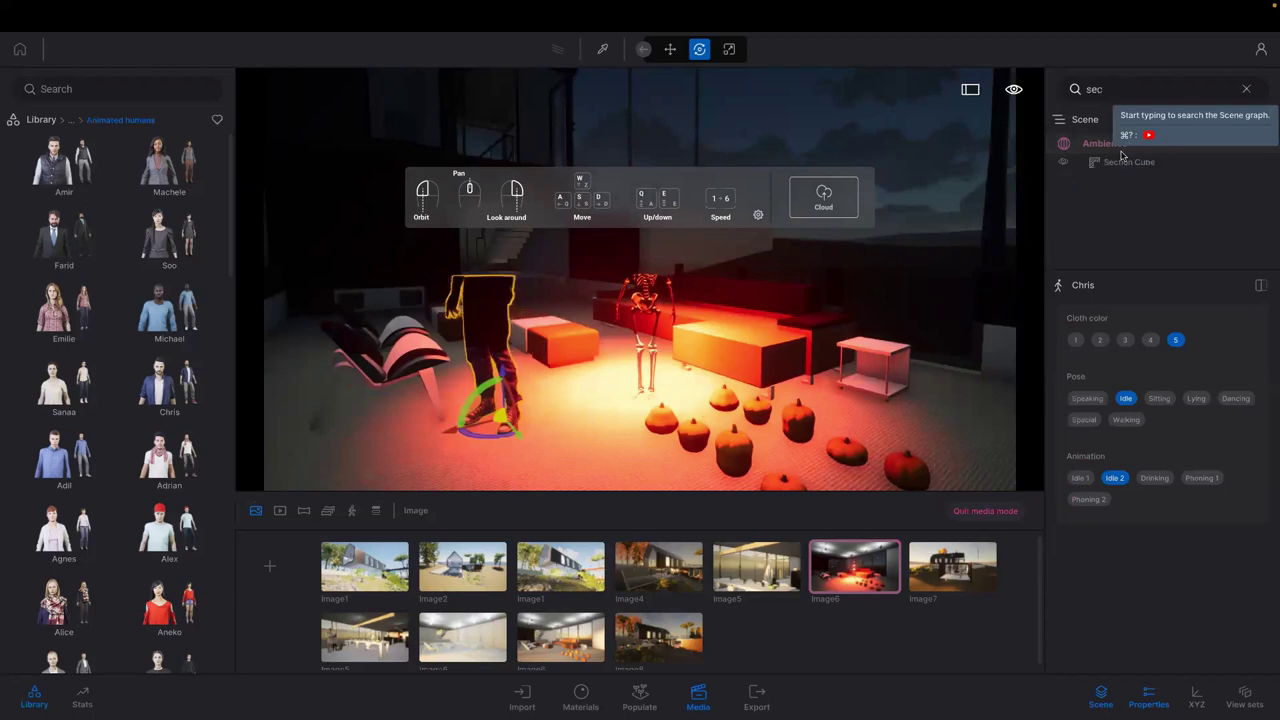
click(1064, 164)
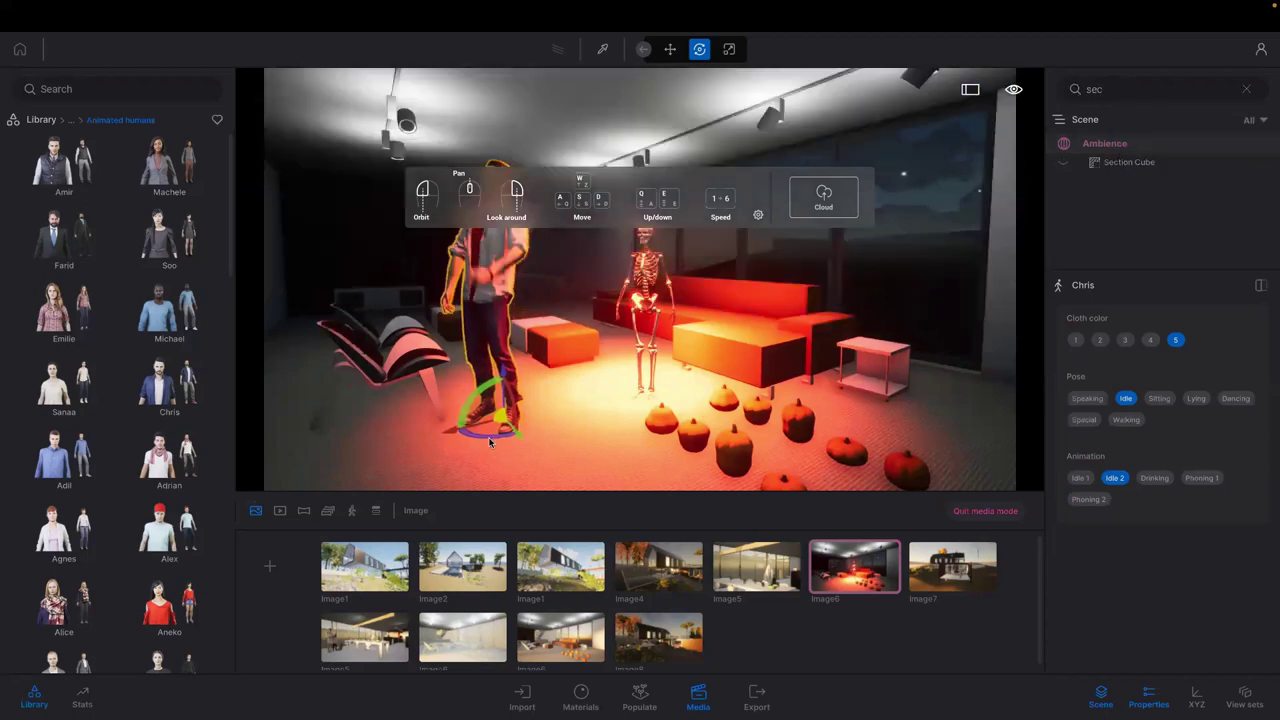
drag(503, 435, 506, 429)
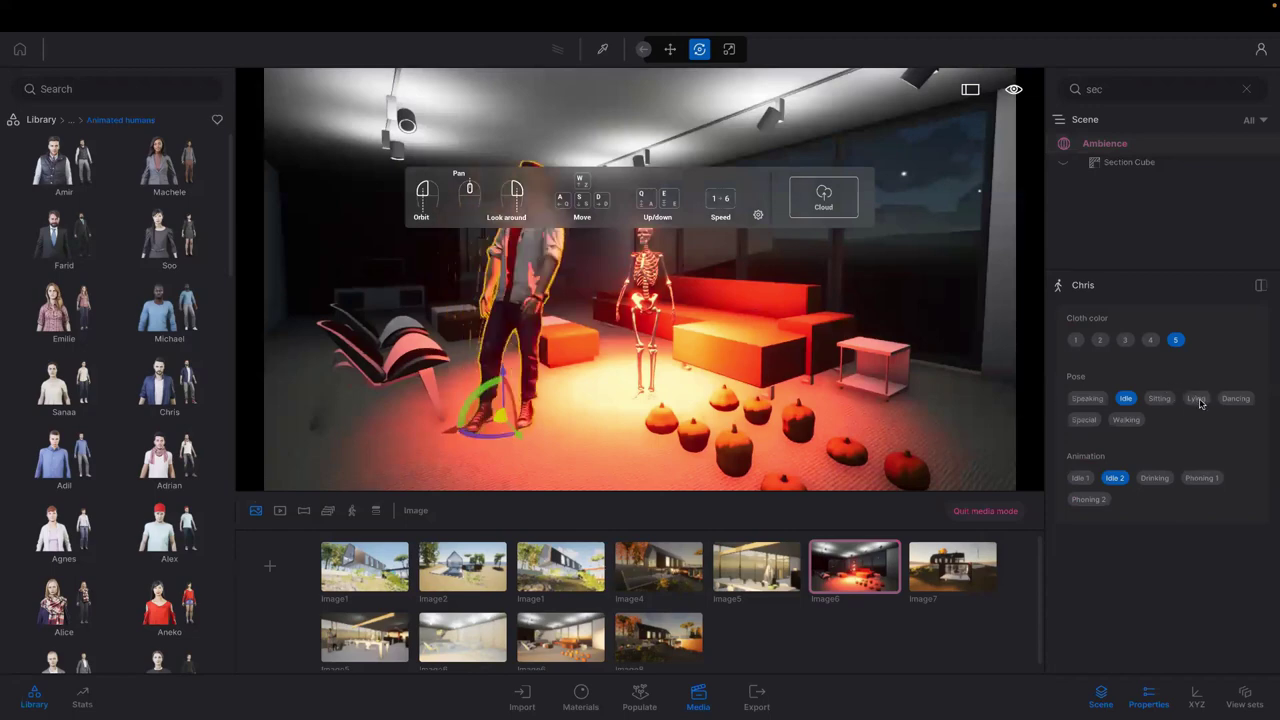
Scale down the Chris character in the Image6 view and set his pose to Dancing
click(731, 50)
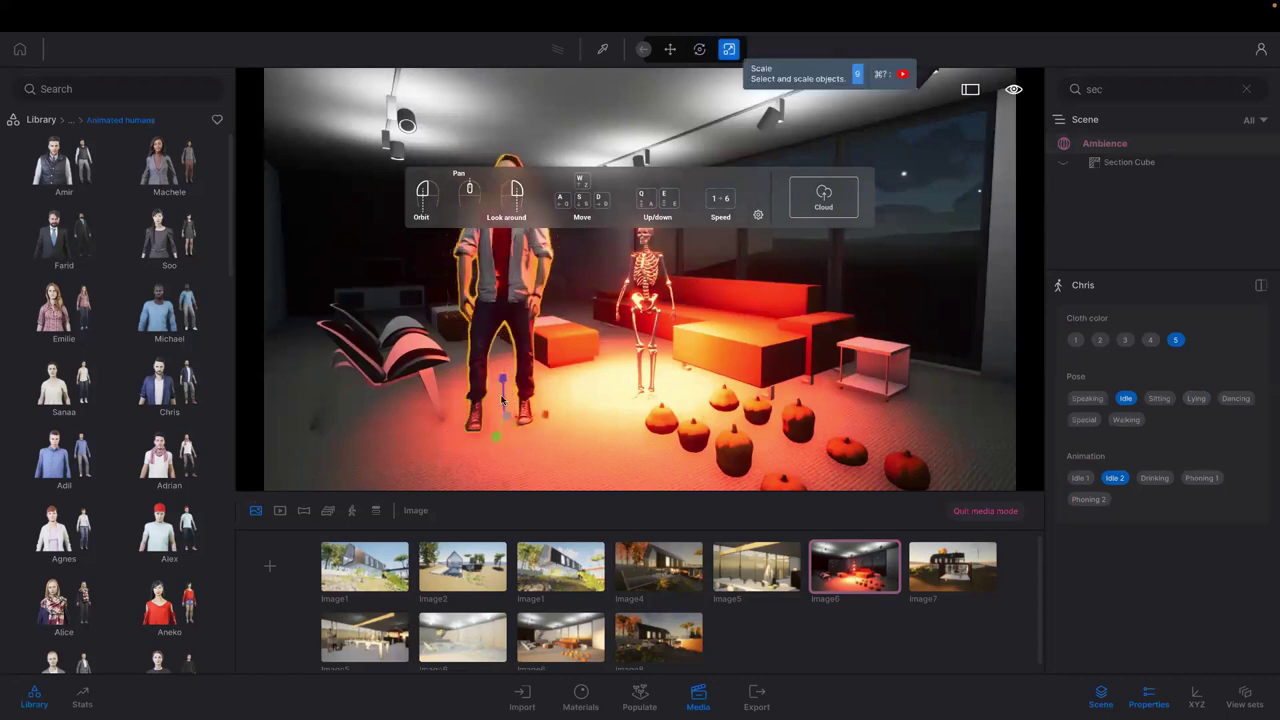
drag(507, 432, 570, 439)
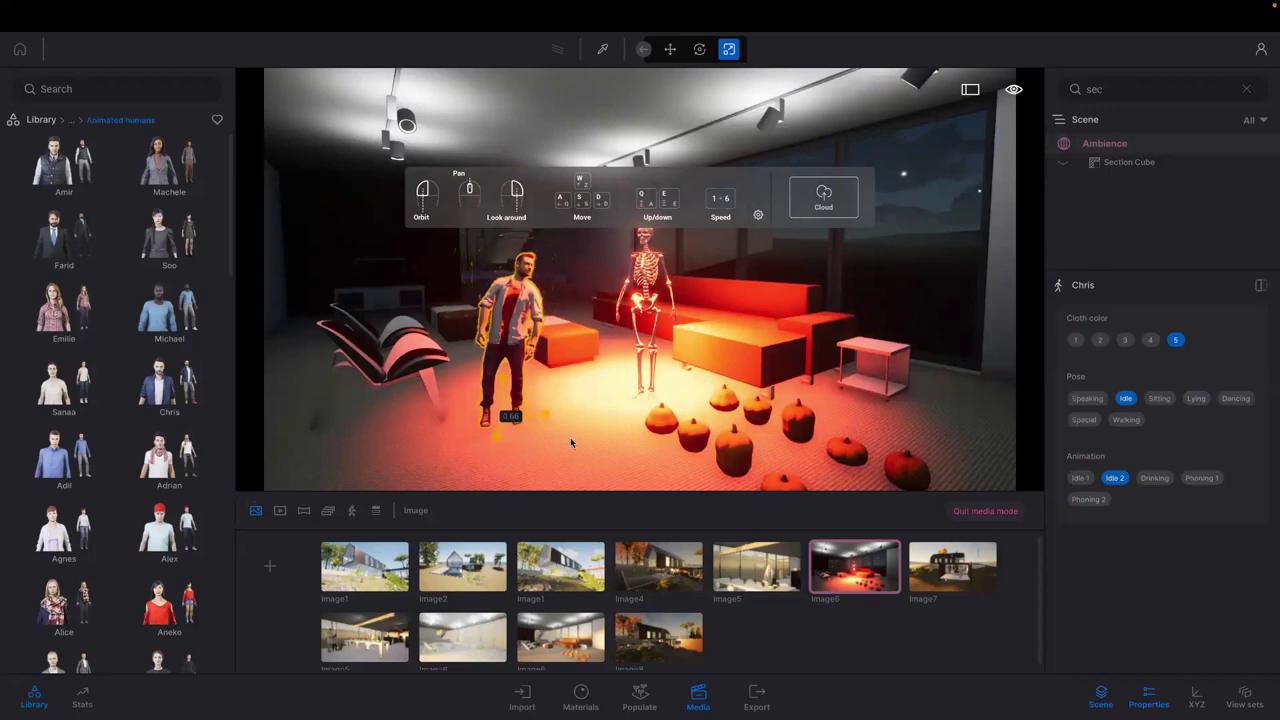
click(1240, 400)
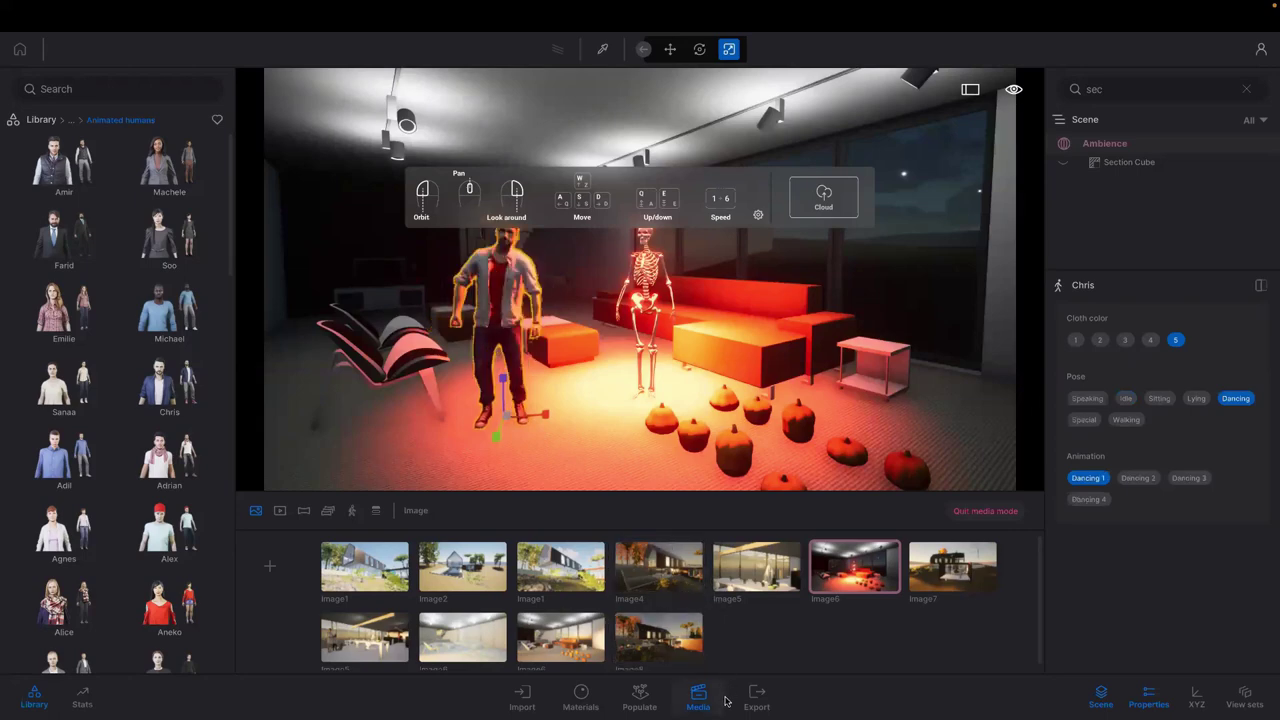
Open the Image4 view and create a new video with this exterior view as its first keyframe
click(648, 576)
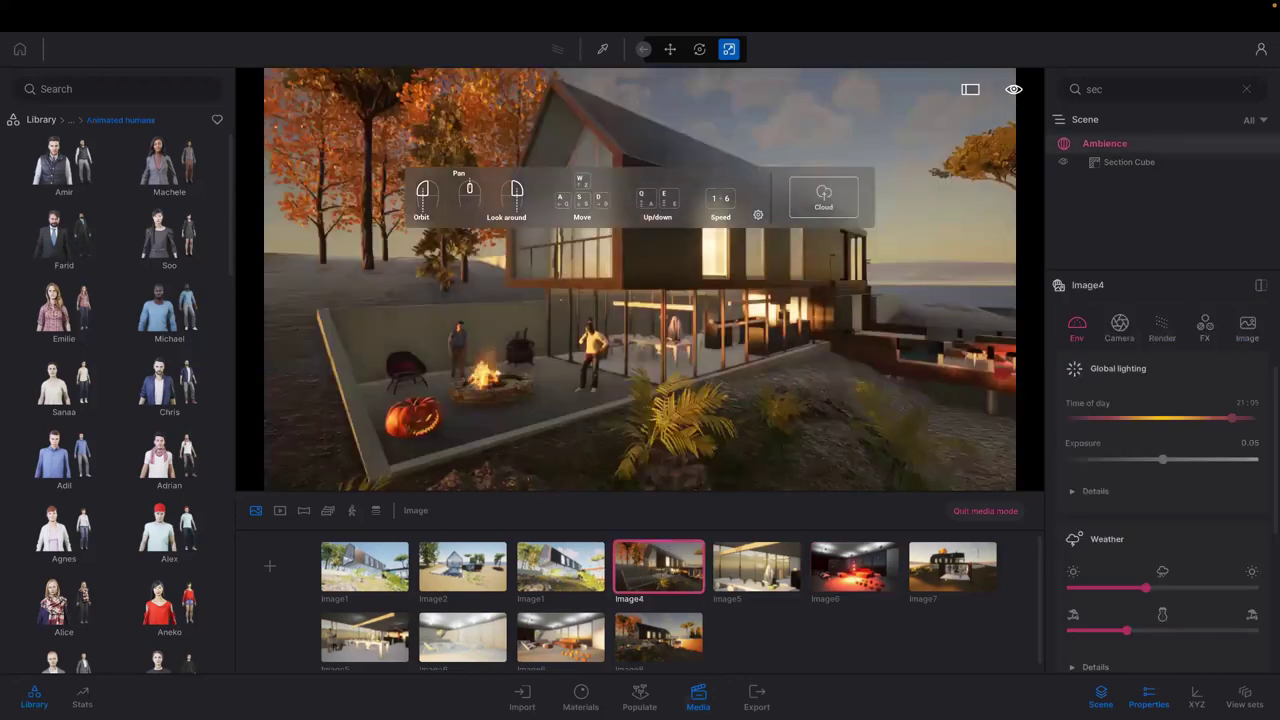
click(280, 511)
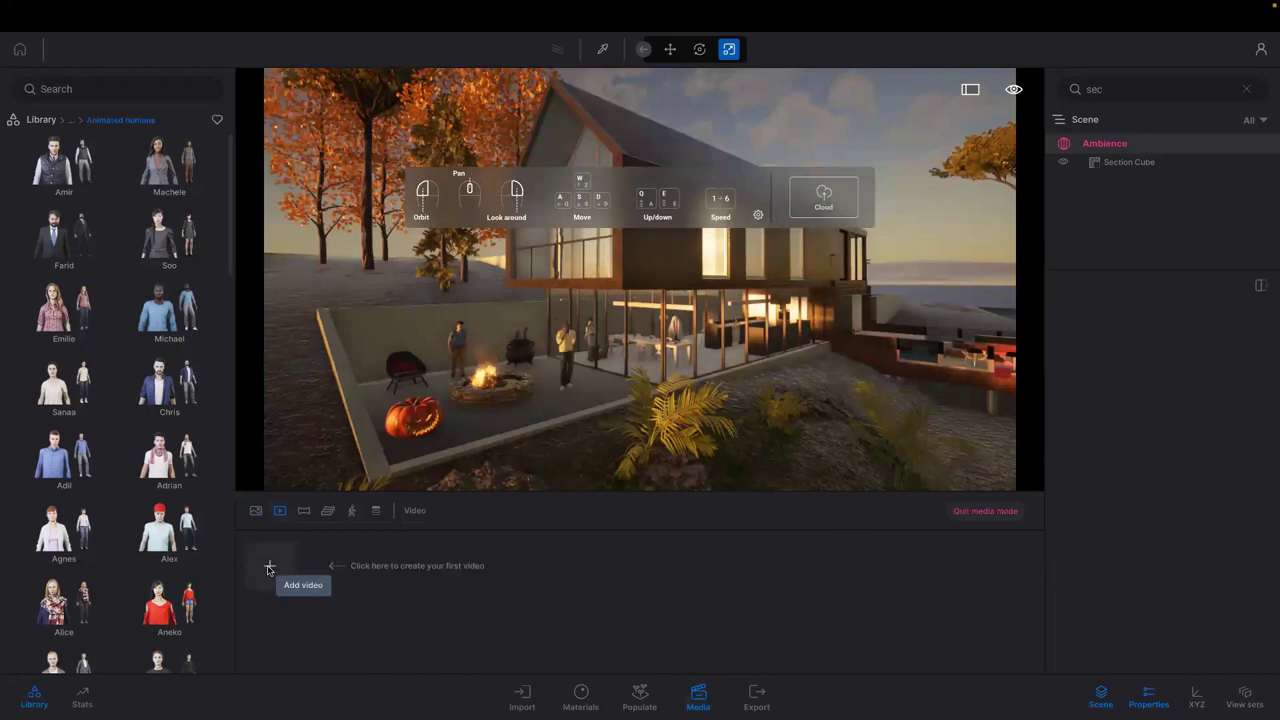
click(268, 567)
click(332, 605)
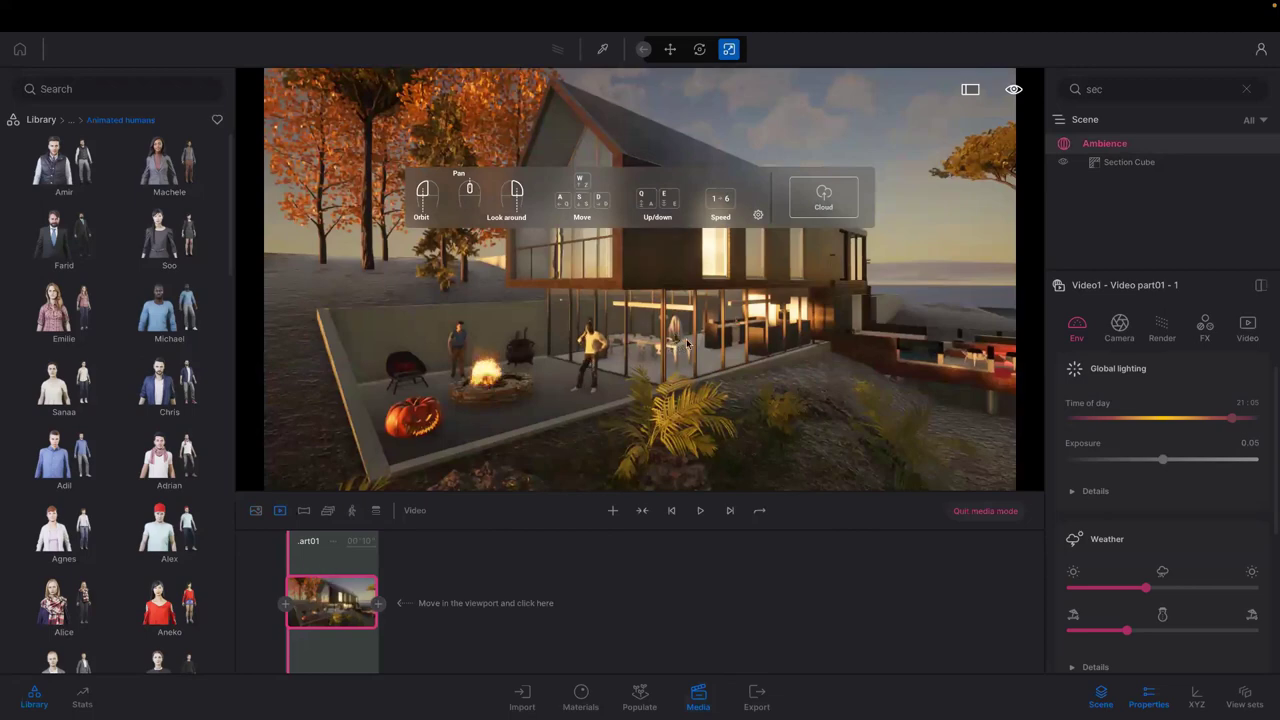
Move the camera through the glass facade to the dining table and add that view as the second keyframe of Video part01
key(w)
key(w)
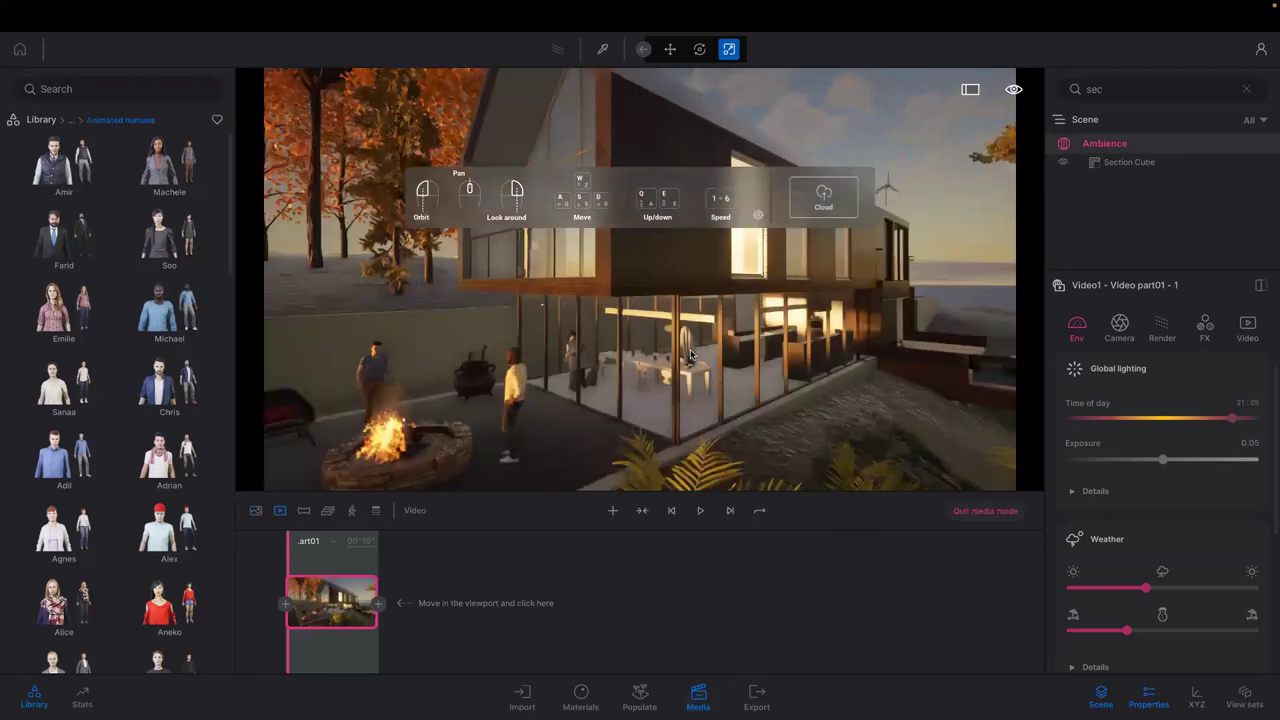
key(w)
key(d)
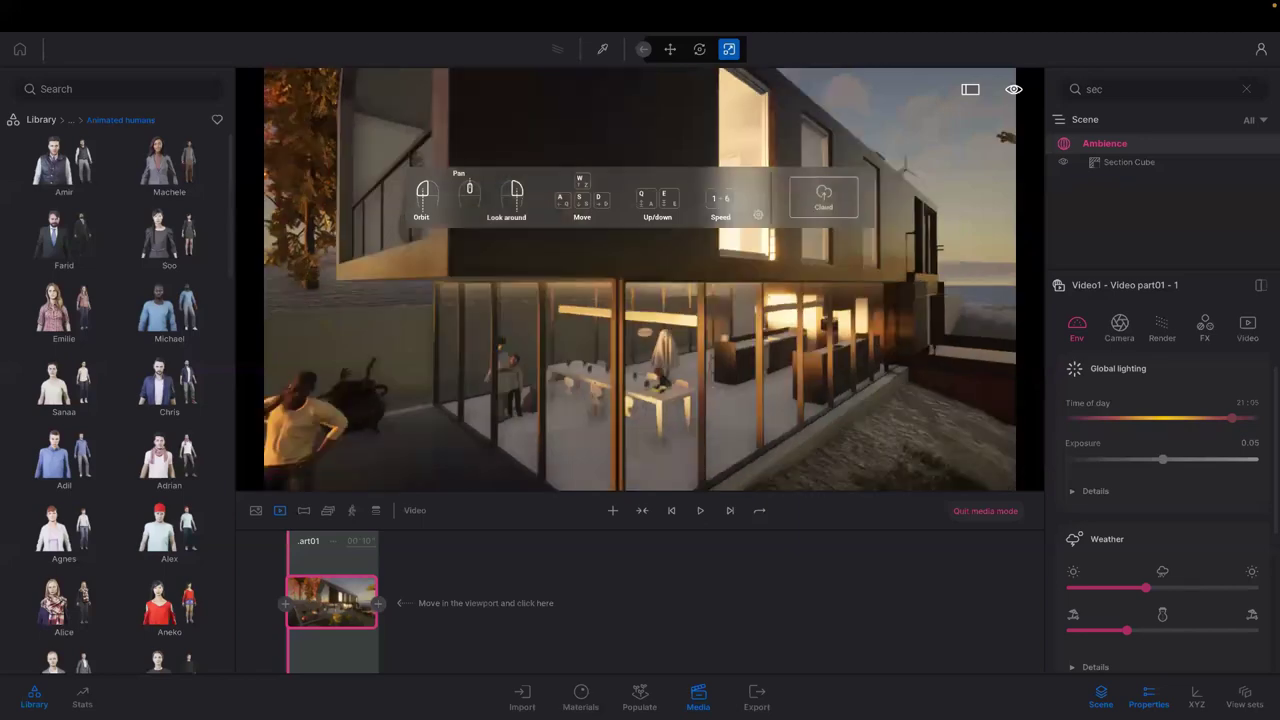
key(d)
key(q)
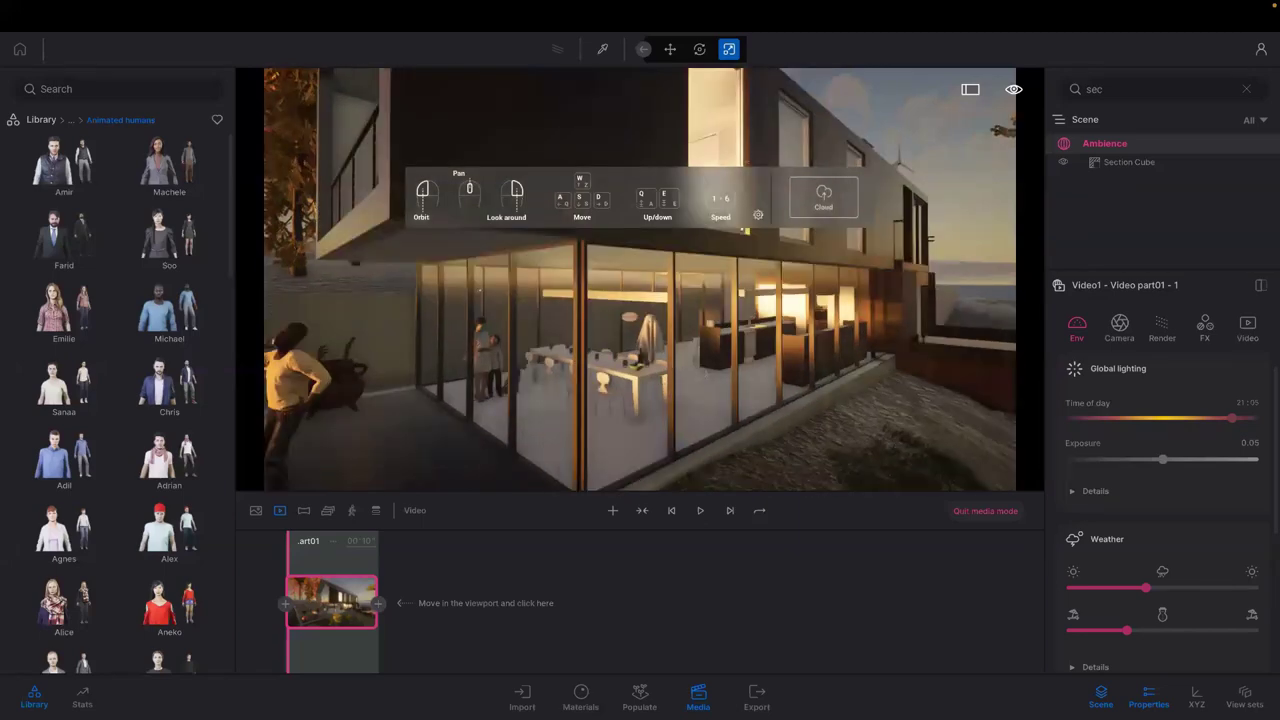
key(w)
key(q)
key(a)
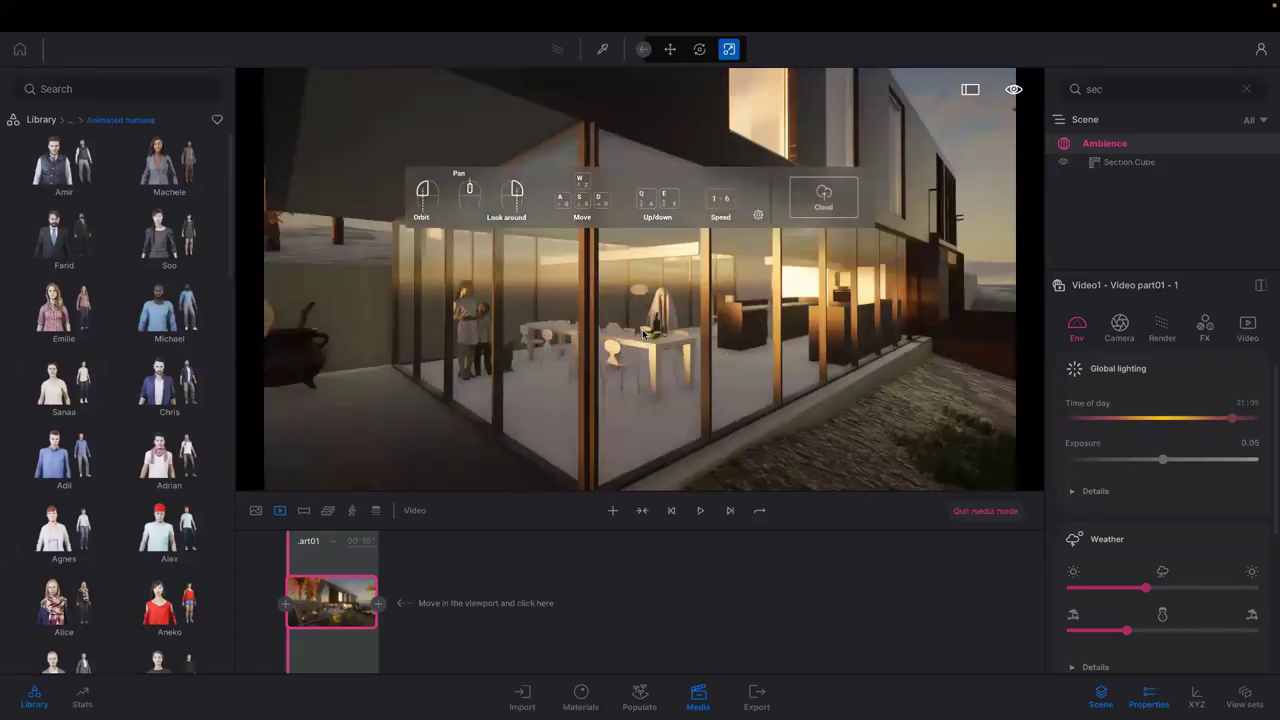
key(w)
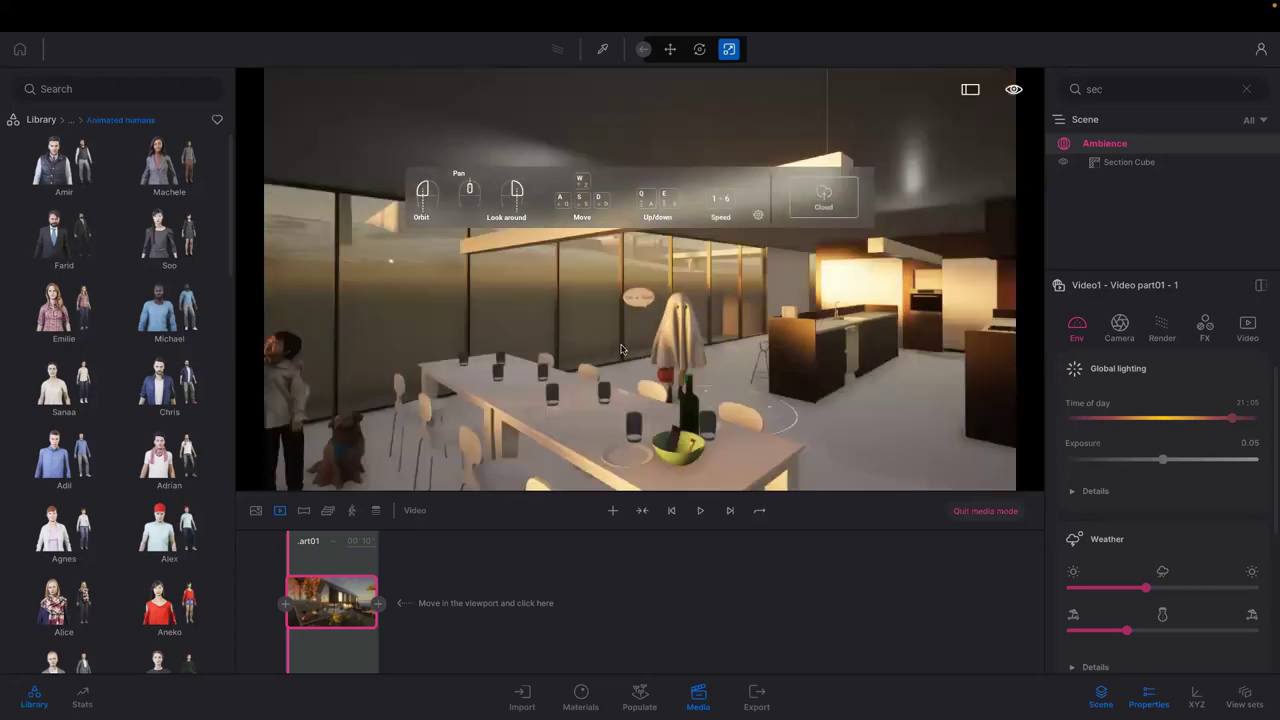
key(s)
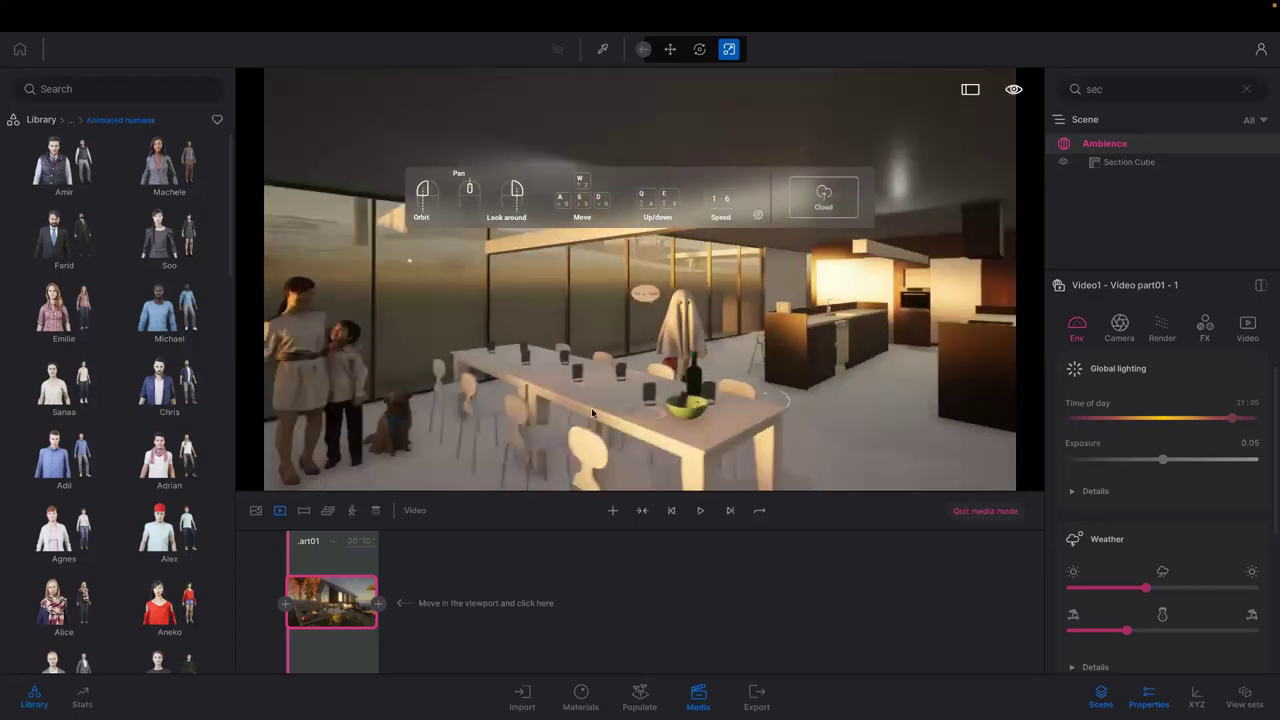
click(380, 606)
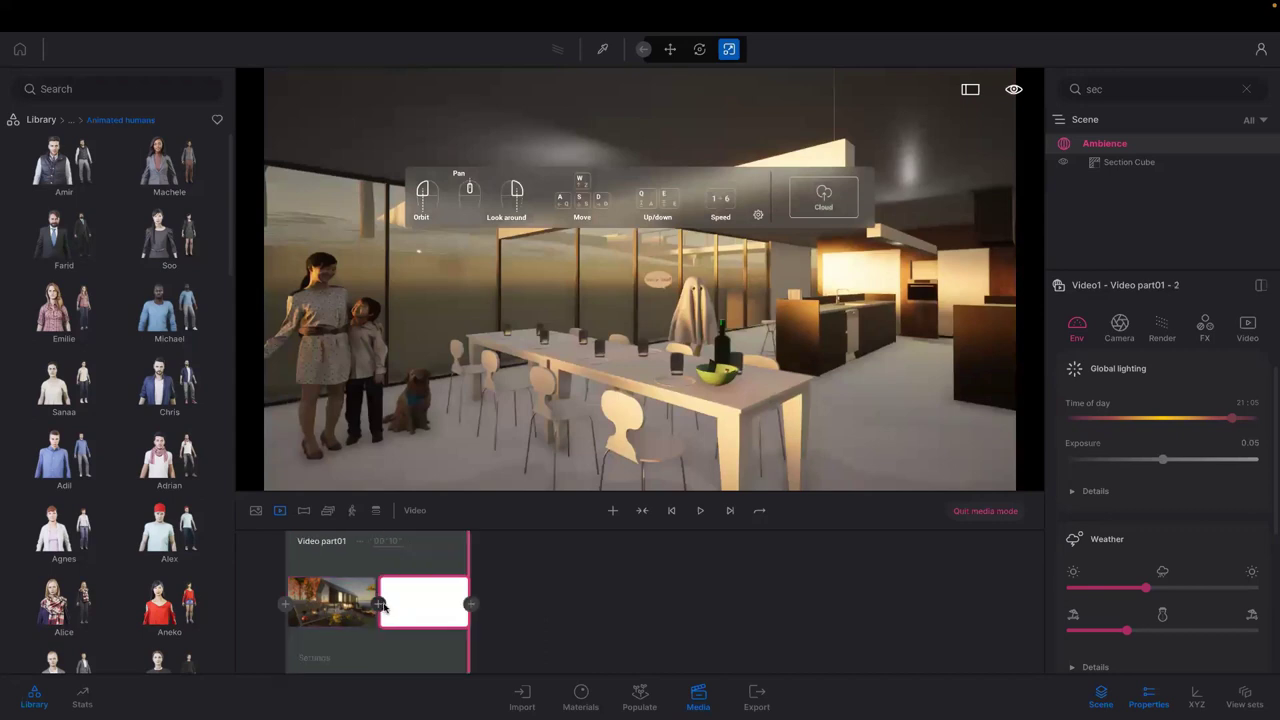
Play Video1 from its beginning and open the export options
click(289, 564)
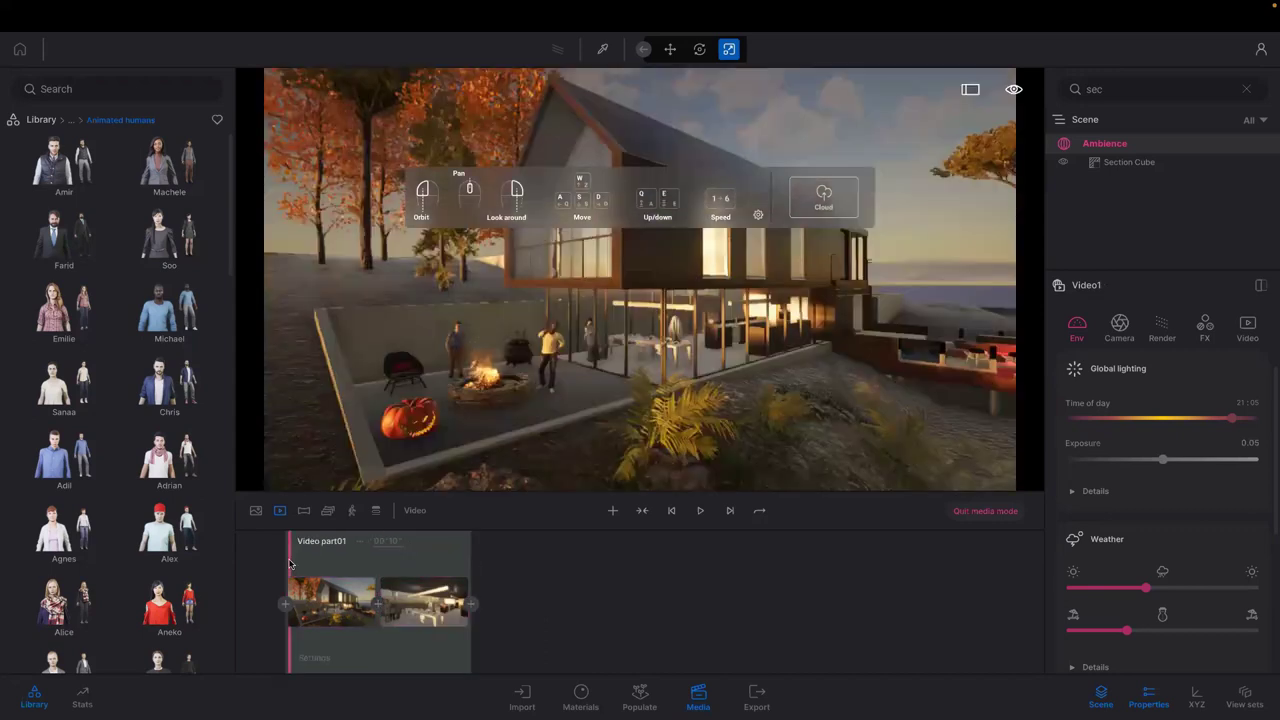
click(701, 511)
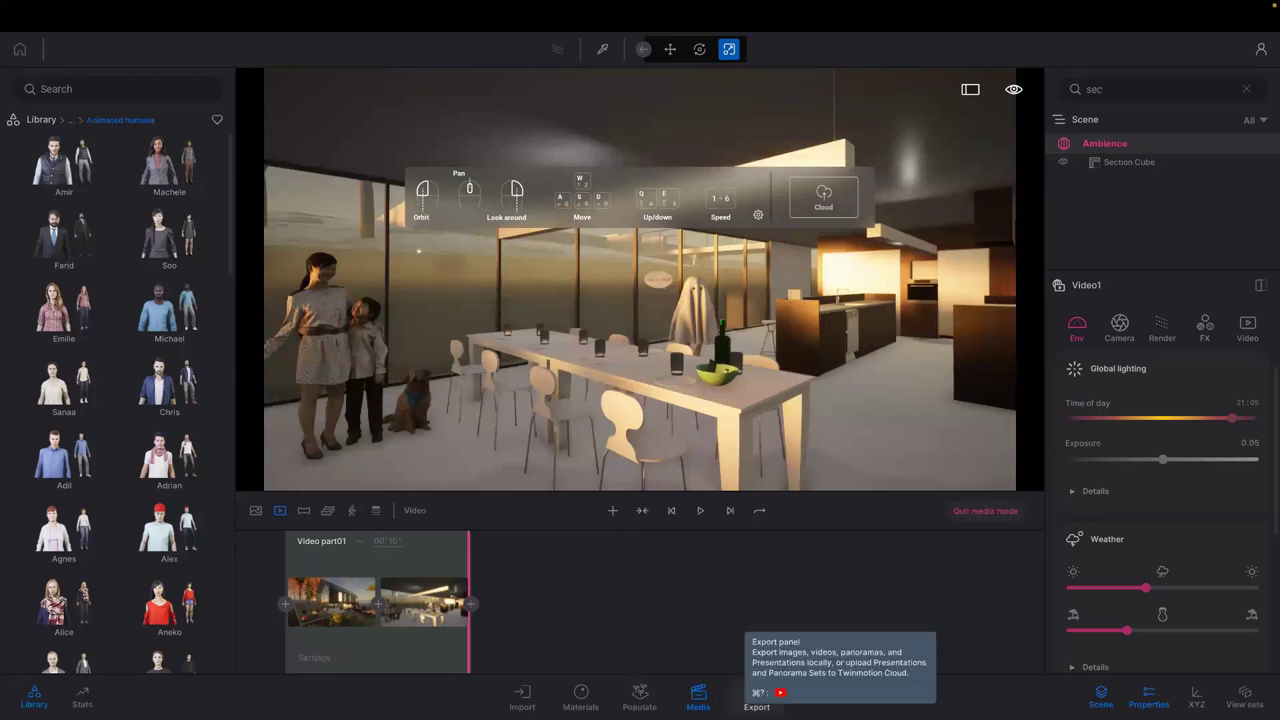
click(760, 692)
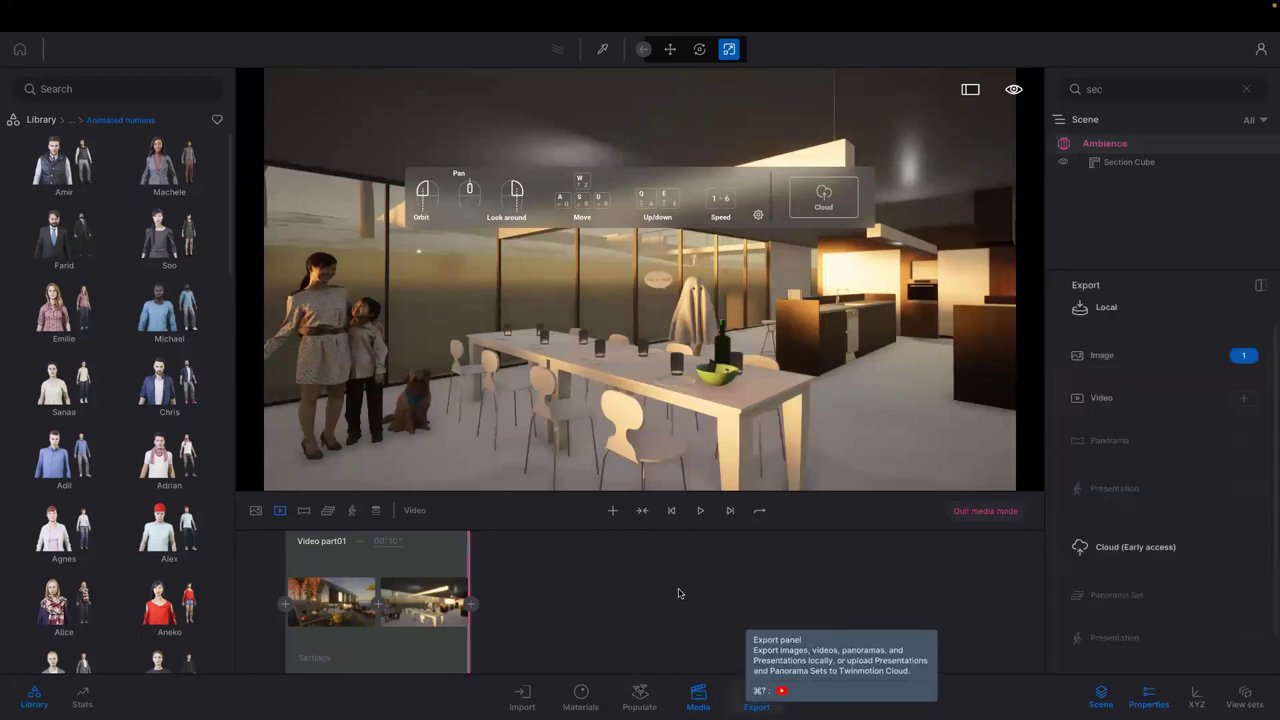
Return to the image views, look at Image8, and hide the Section Cube in Image4
click(256, 510)
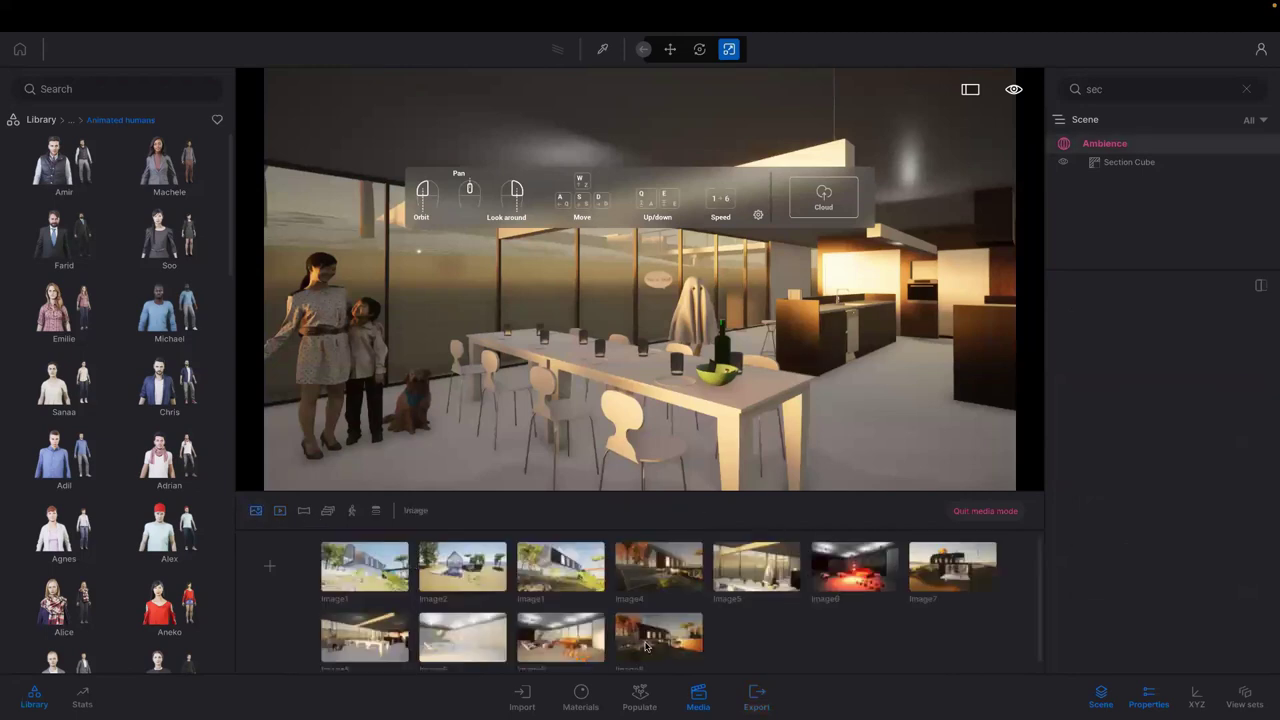
mouse_move(648, 641)
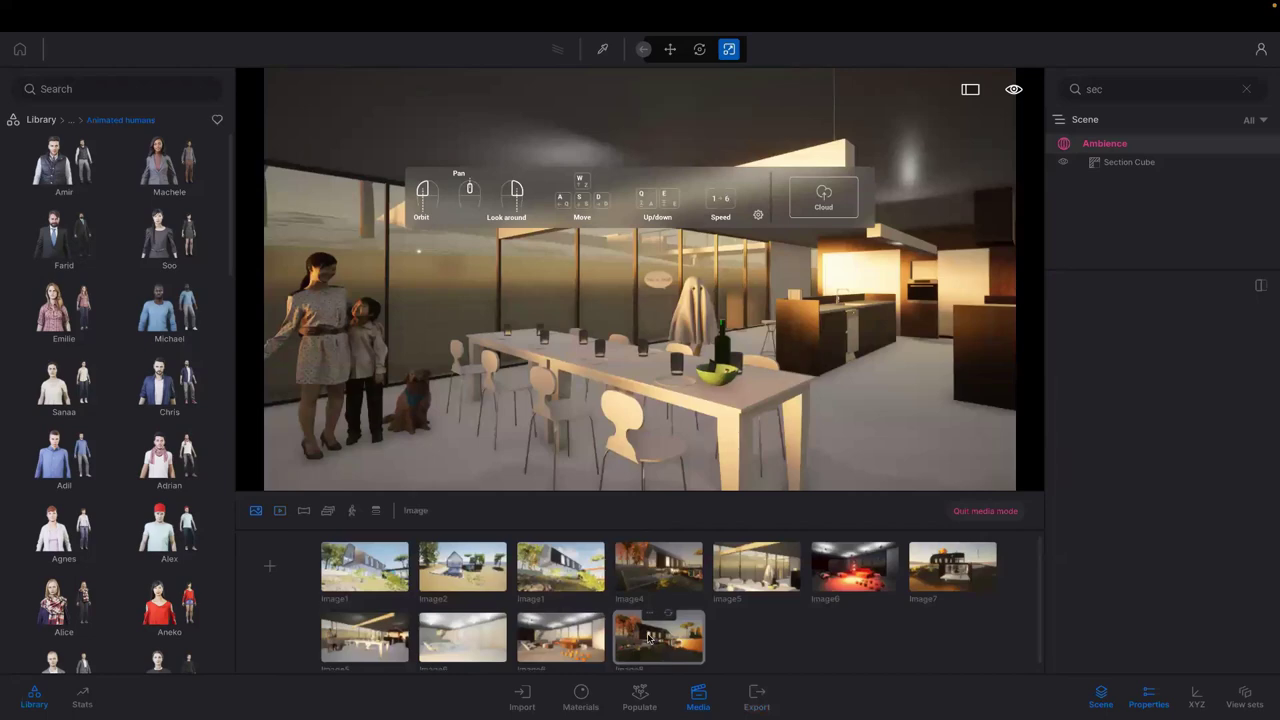
click(651, 641)
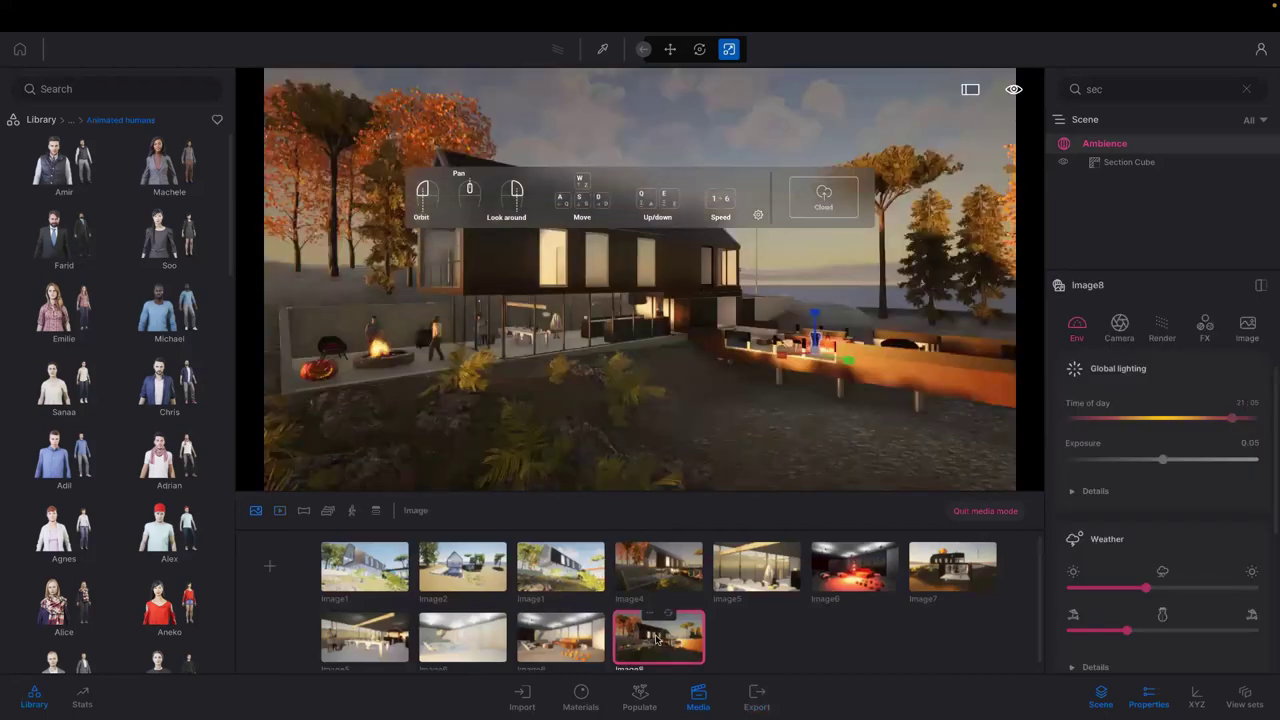
click(693, 578)
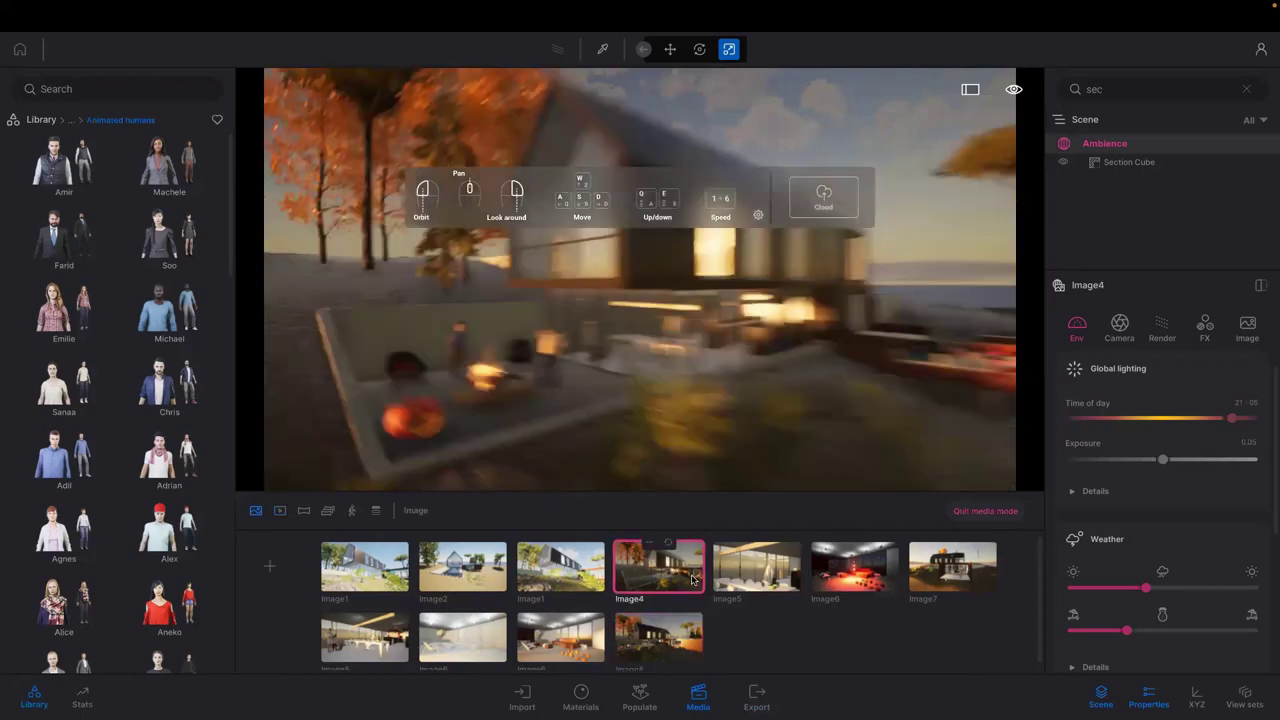
click(1064, 163)
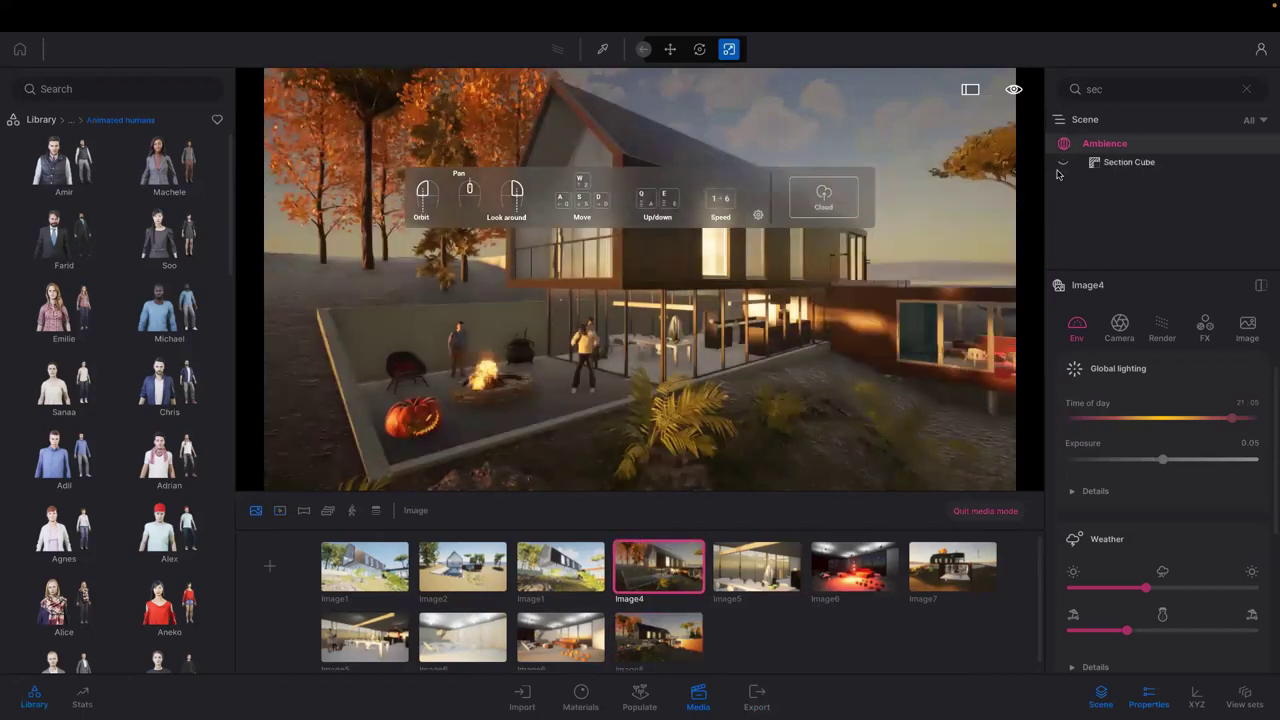
Open Image6, hide the Section Cube there, and refresh the view to store the current scene state
click(832, 578)
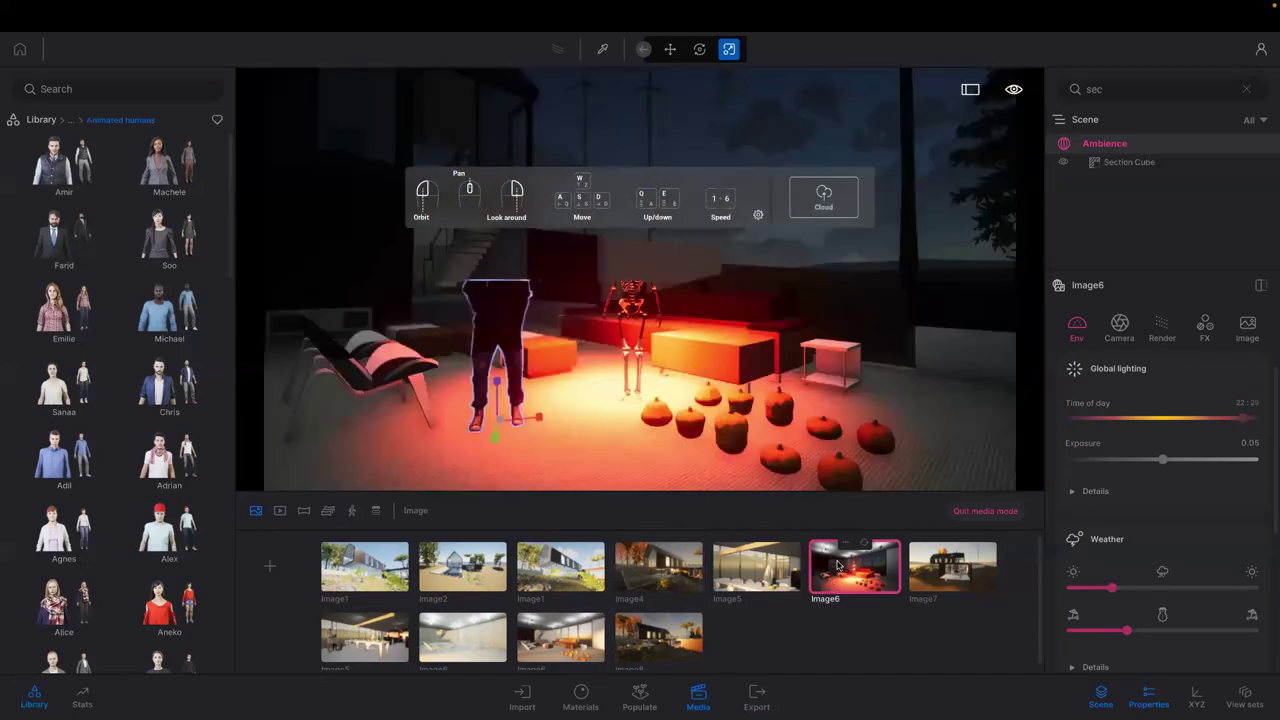
click(1063, 164)
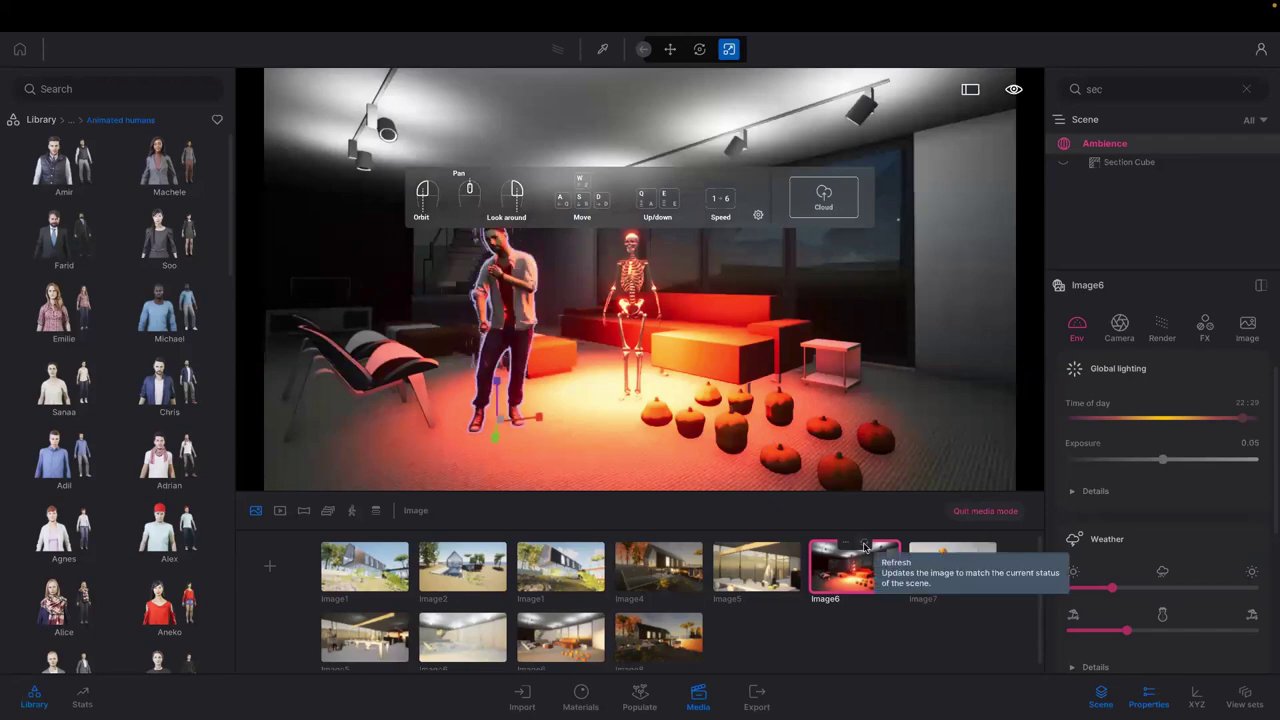
click(865, 546)
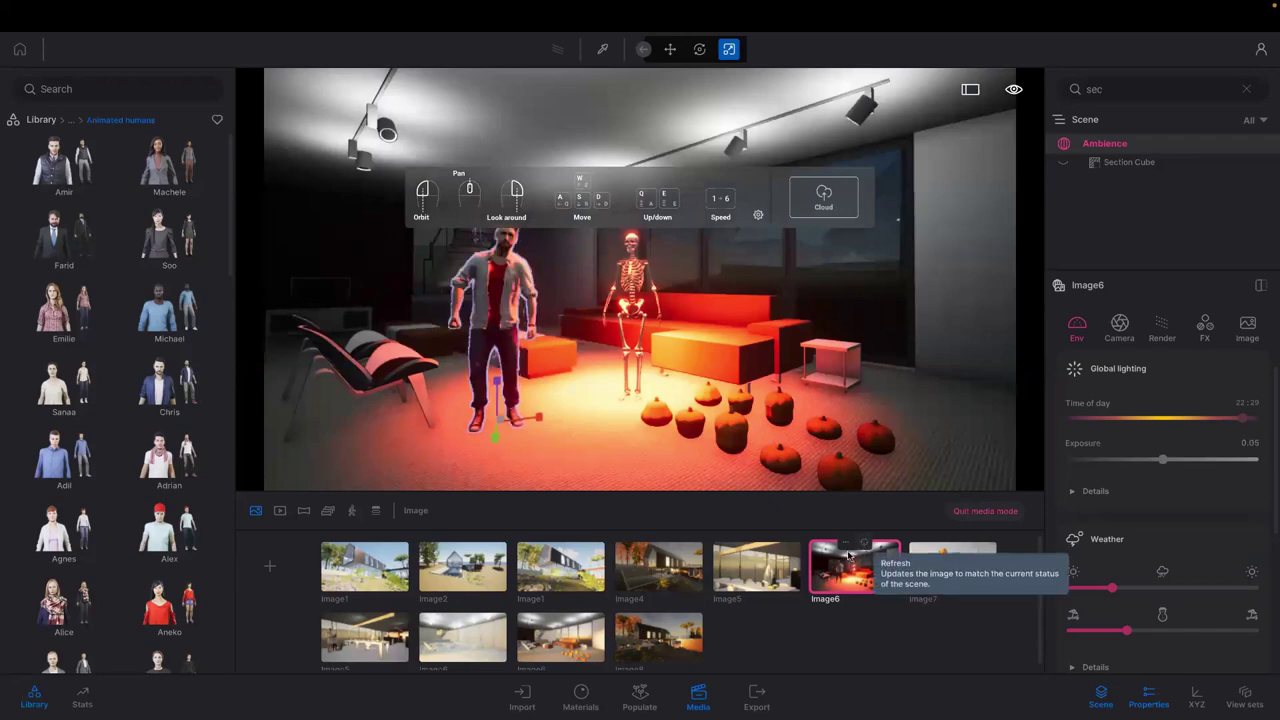
Refresh Image4 with the Section Cube hidden, and check the Image6 and Image4 views
click(667, 548)
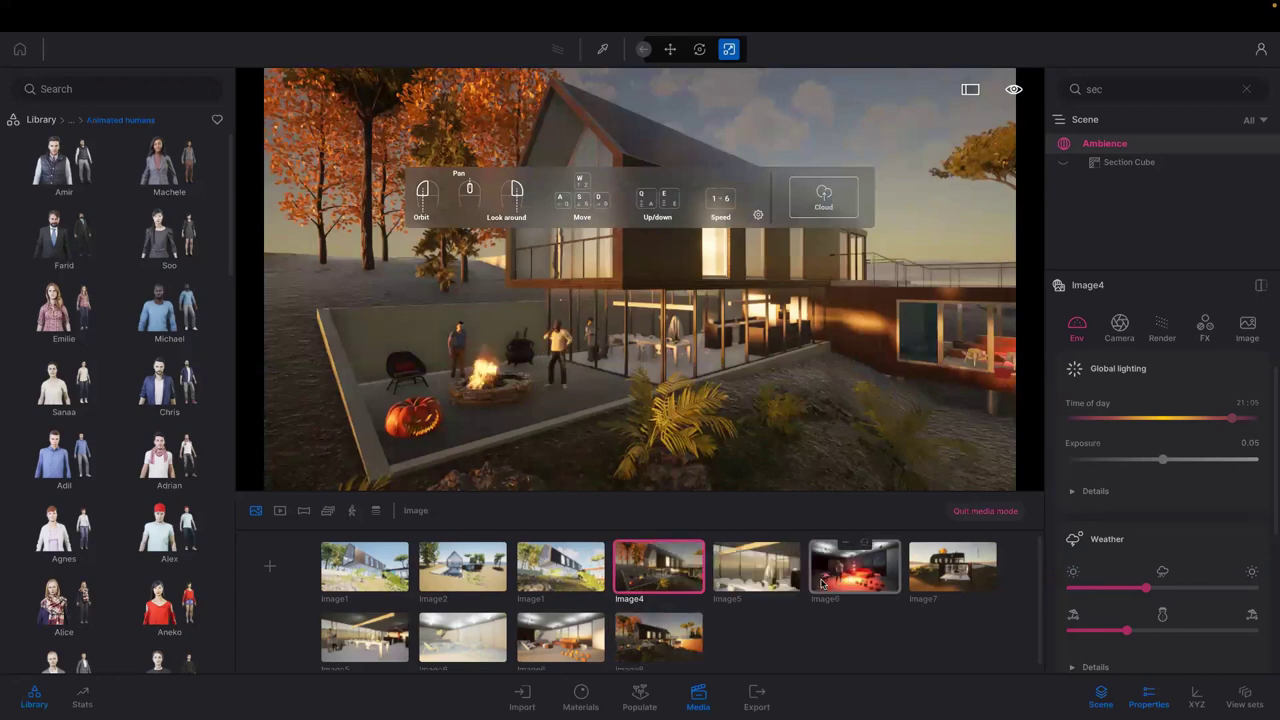
click(815, 584)
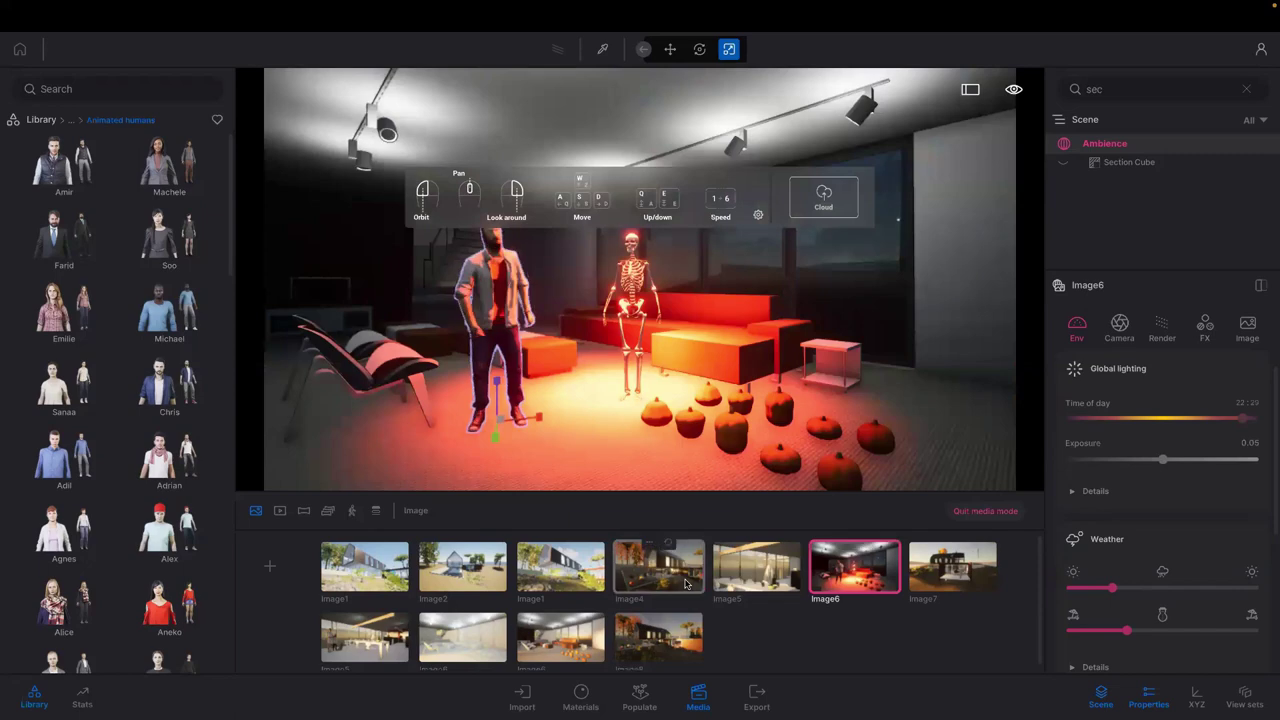
click(674, 582)
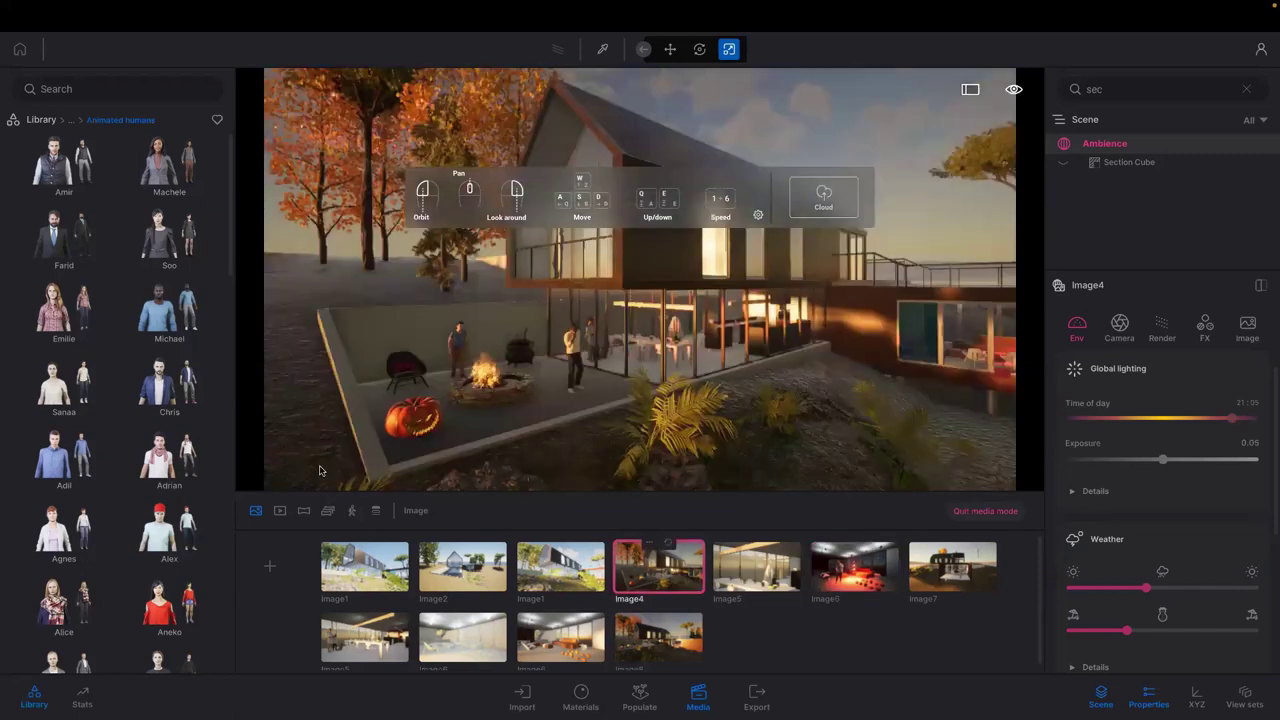
Save the project
mouse_move(245, 2)
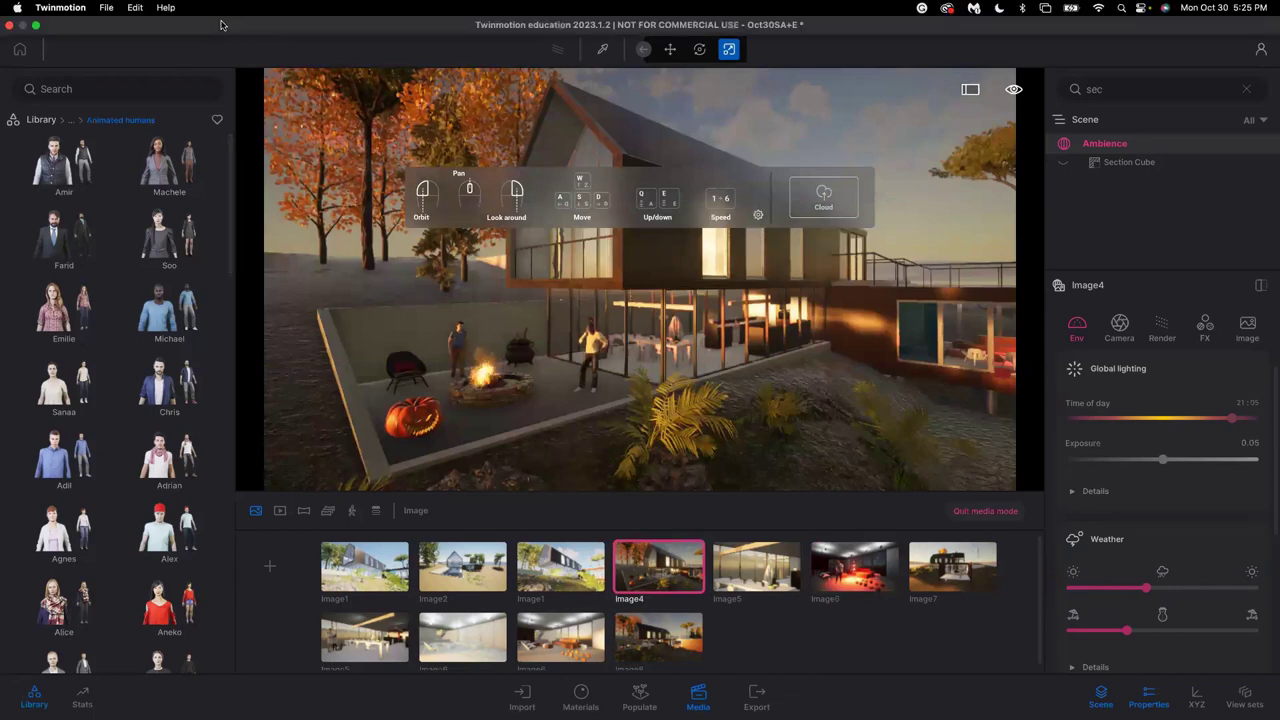
click(106, 8)
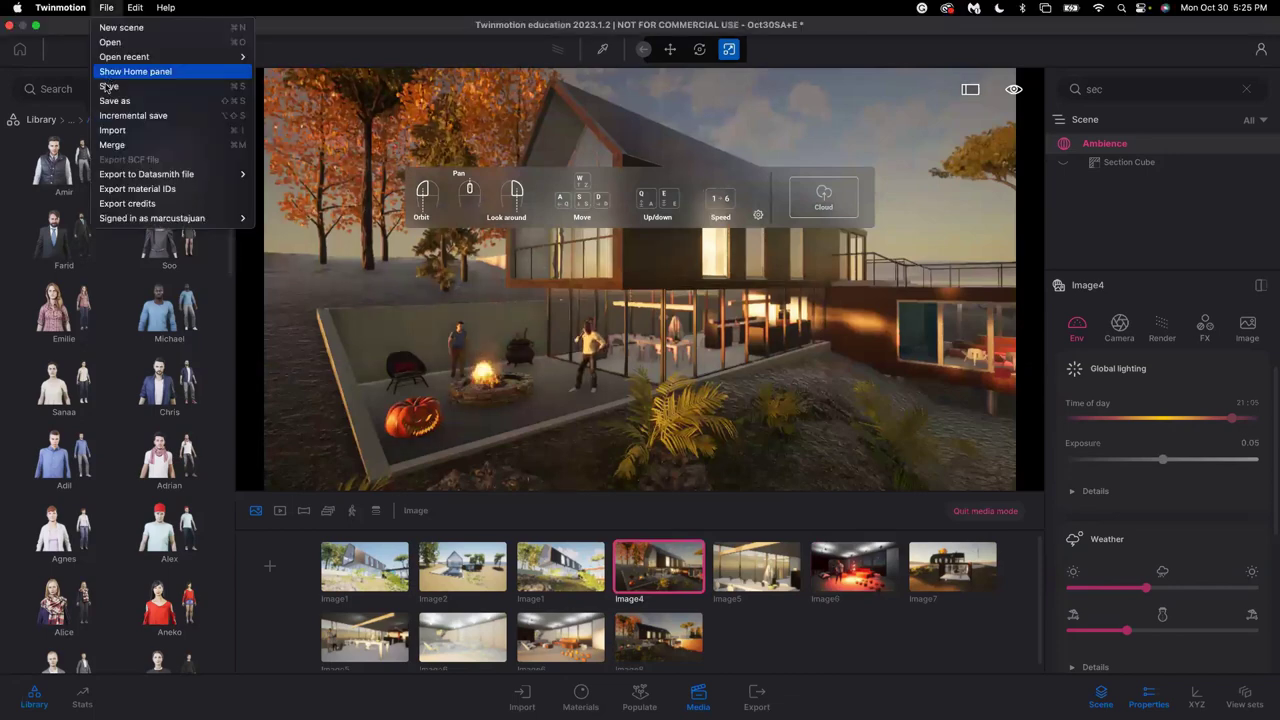
click(108, 87)
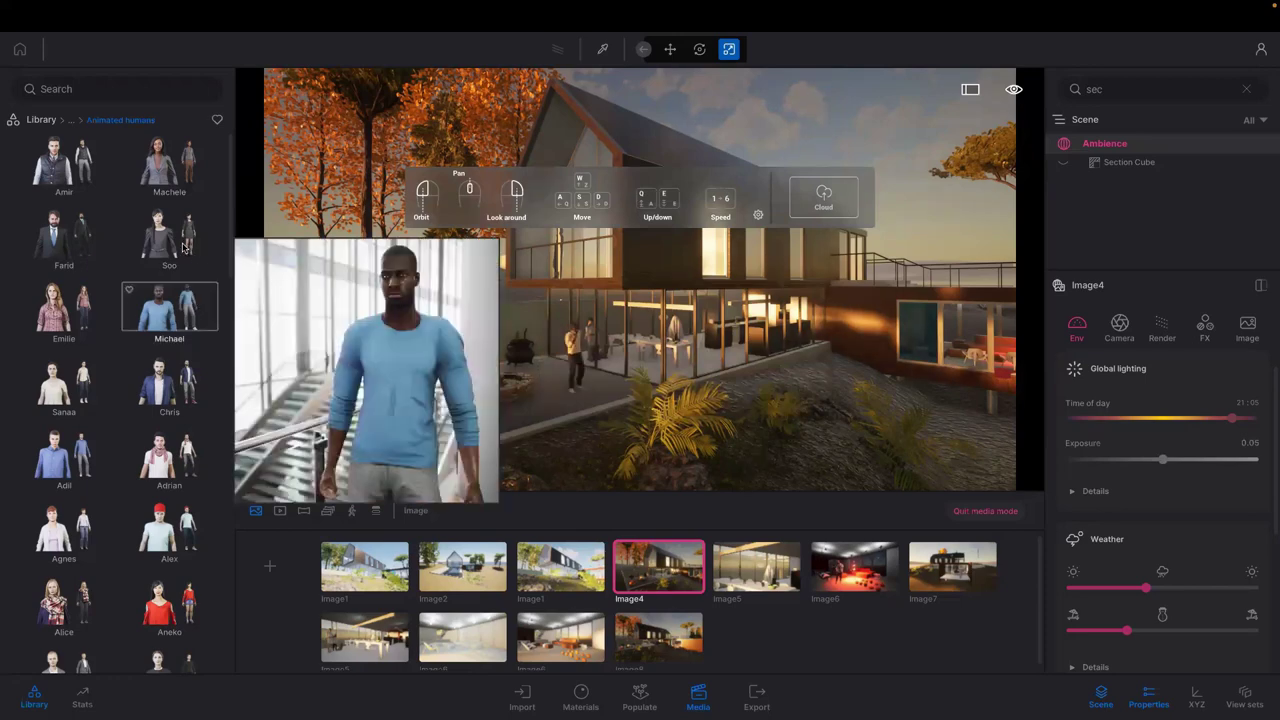
Set the desktop quality of shadows, view distance, effects, post-processing, textures and anti-aliasing to High in the preferences
mouse_move(128, 248)
mouse_move(85, 242)
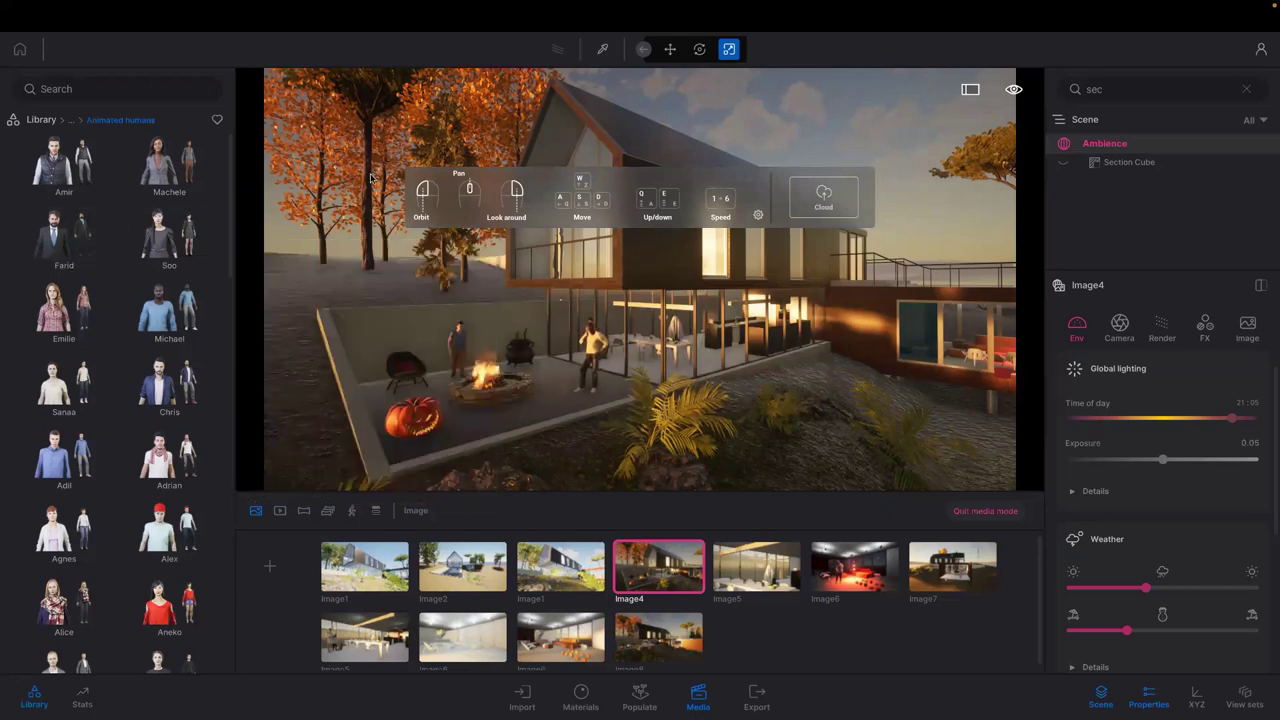
click(134, 7)
click(152, 146)
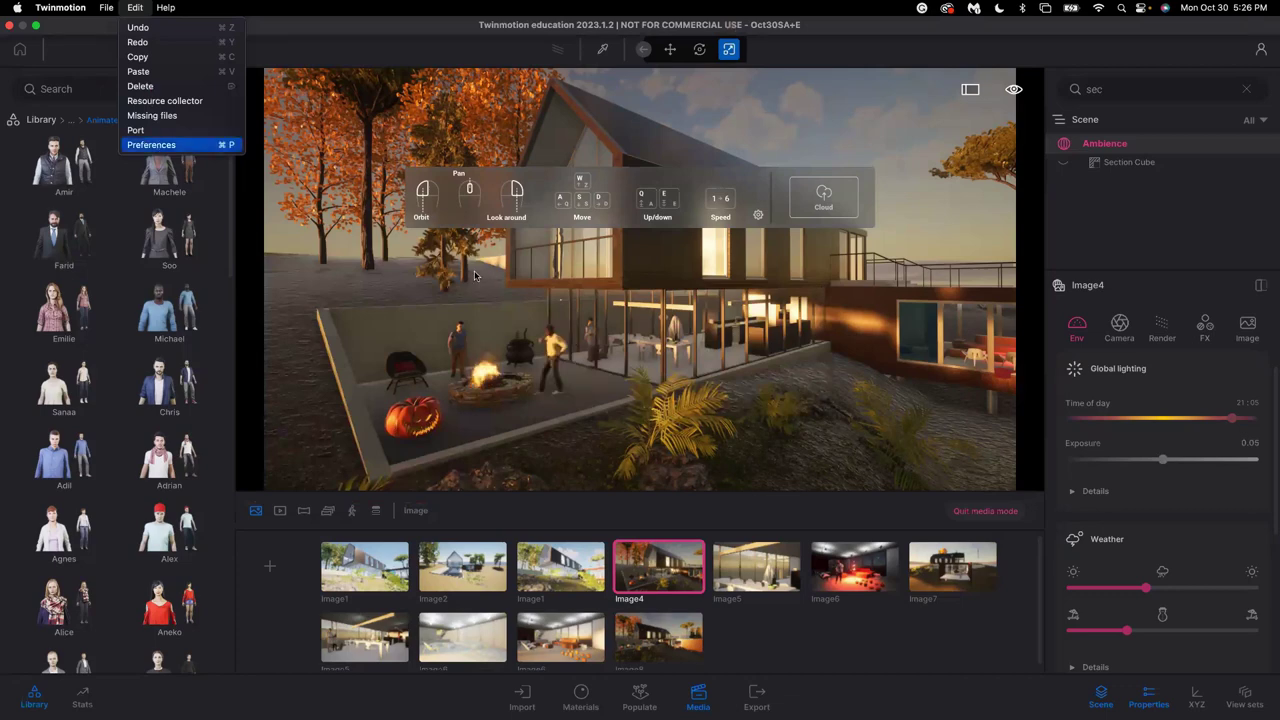
click(636, 110)
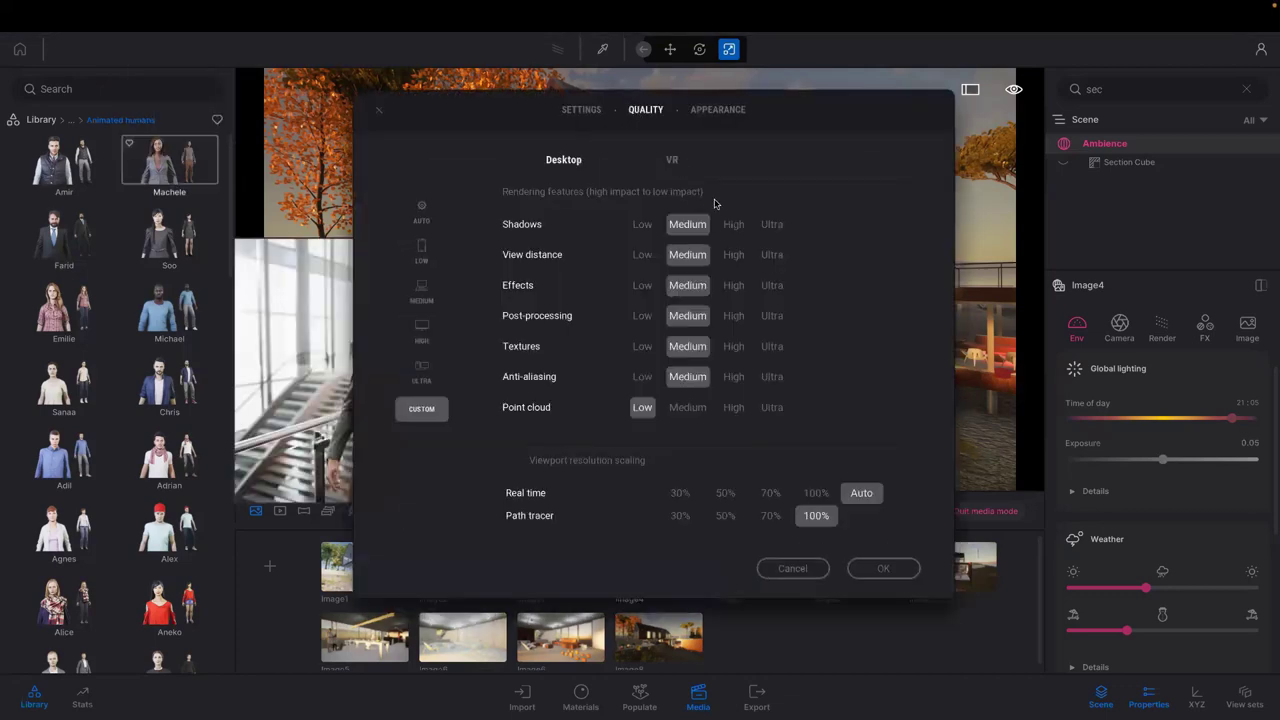
click(739, 254)
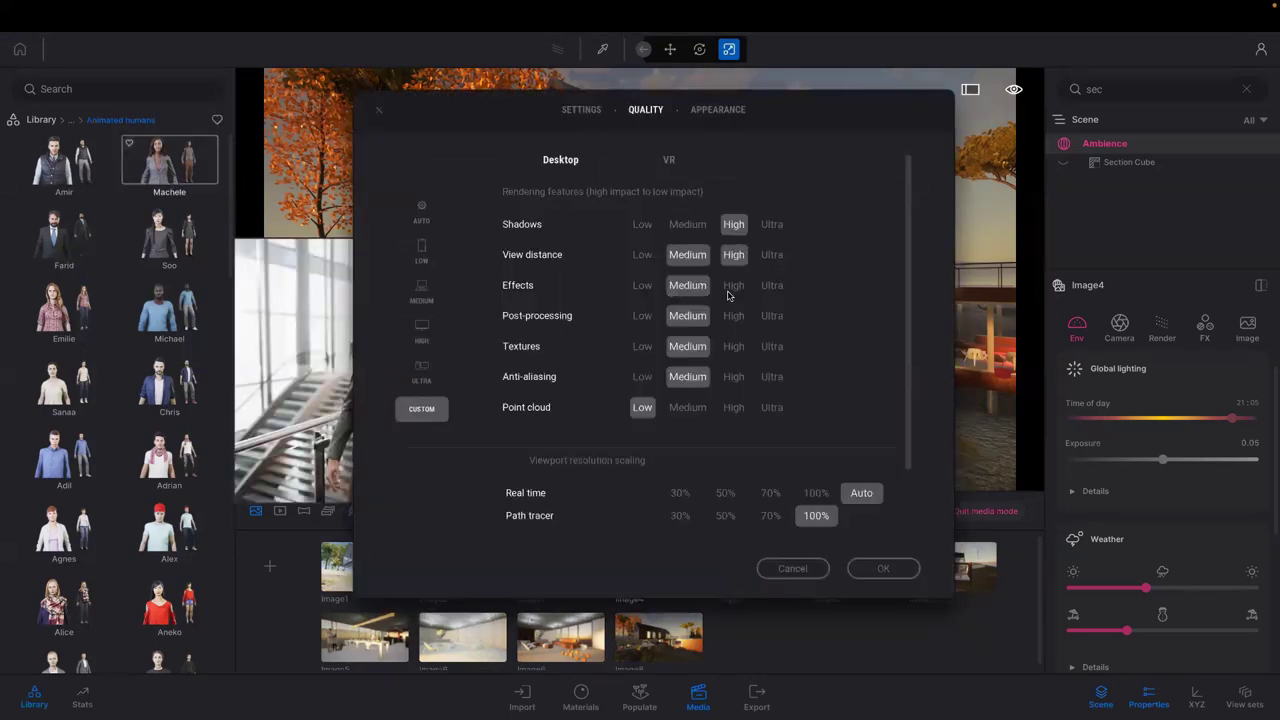
click(730, 291)
click(730, 315)
click(731, 350)
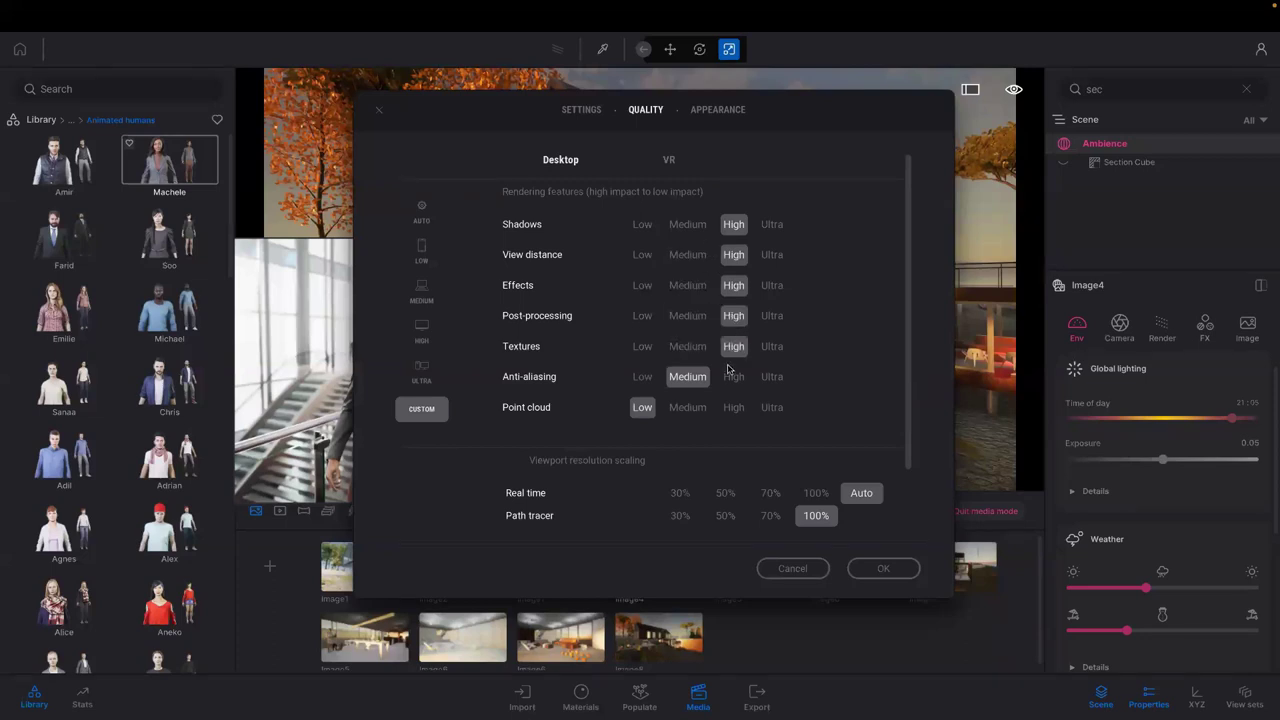
click(735, 380)
click(860, 570)
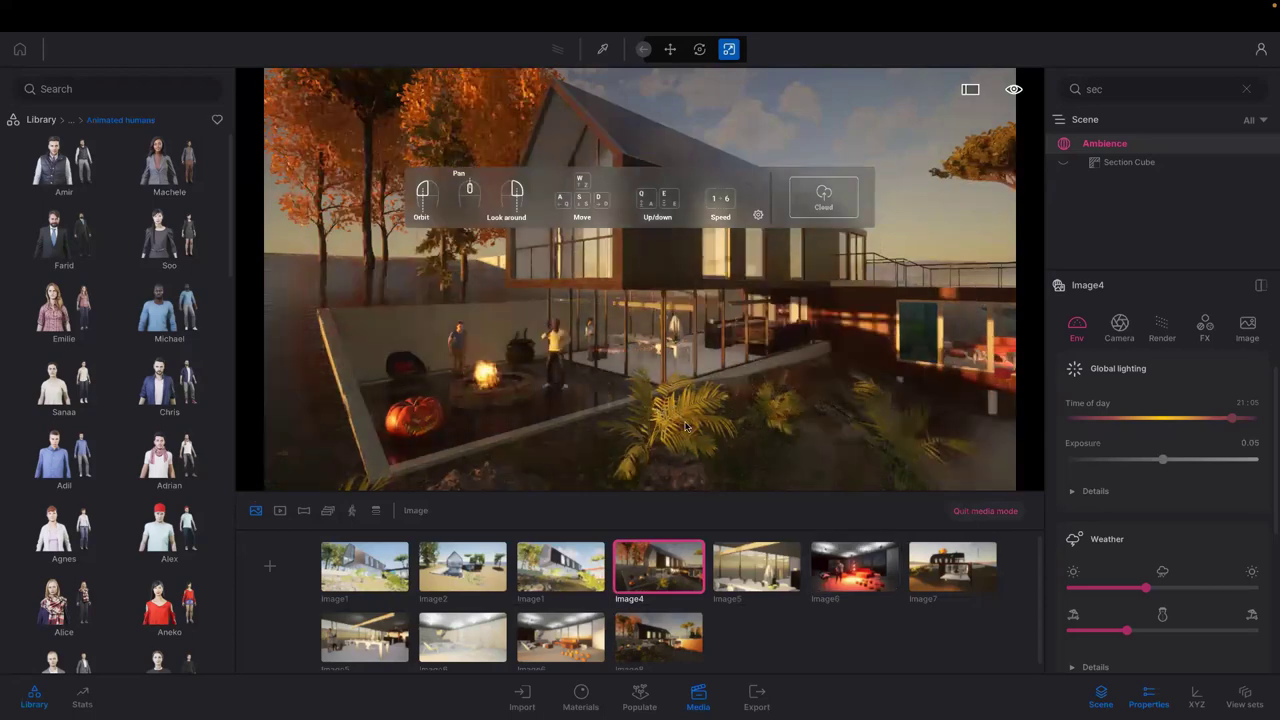
Set up an image export containing only Image4 and Image6, deselecting the preselected Image1
click(757, 698)
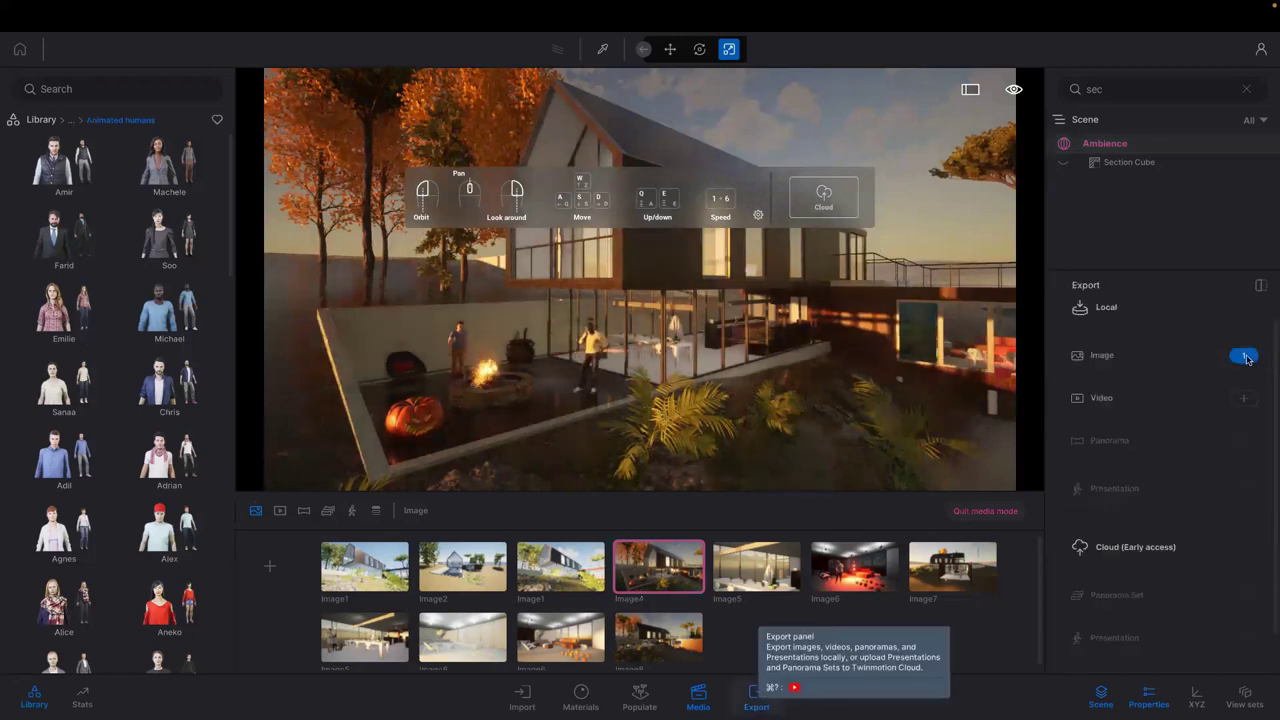
click(1245, 358)
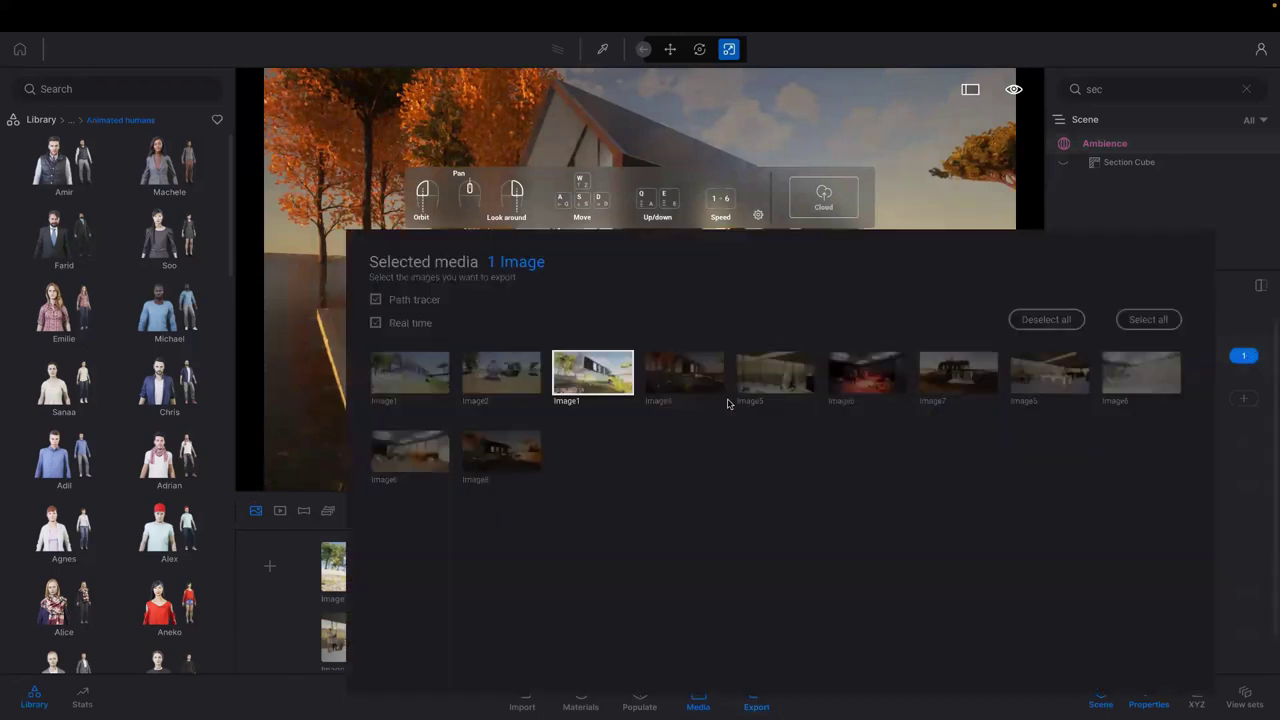
click(608, 388)
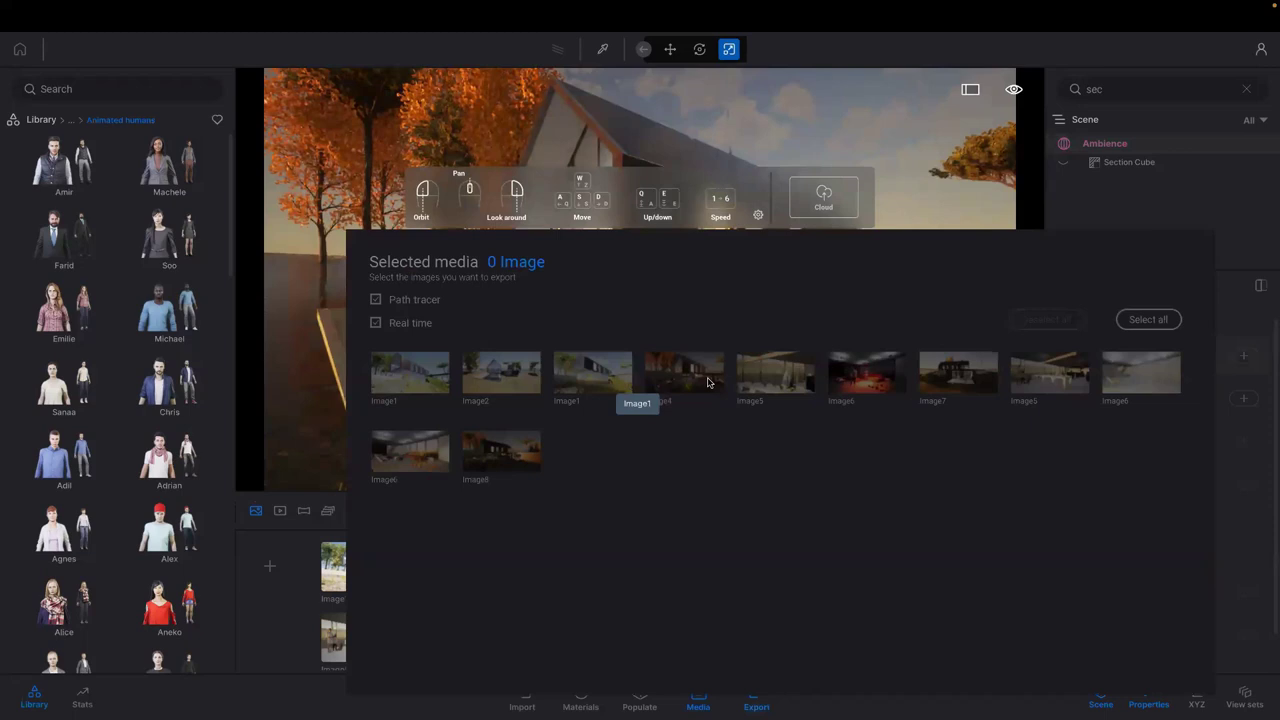
click(707, 382)
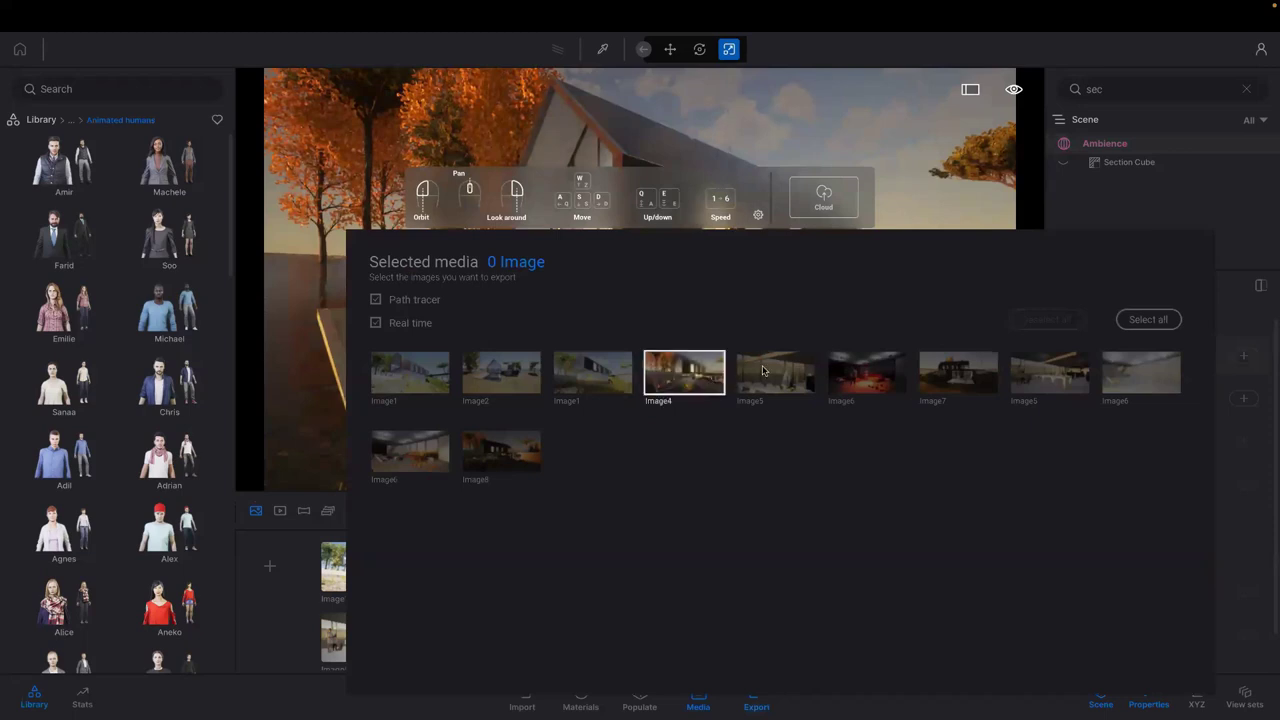
click(845, 374)
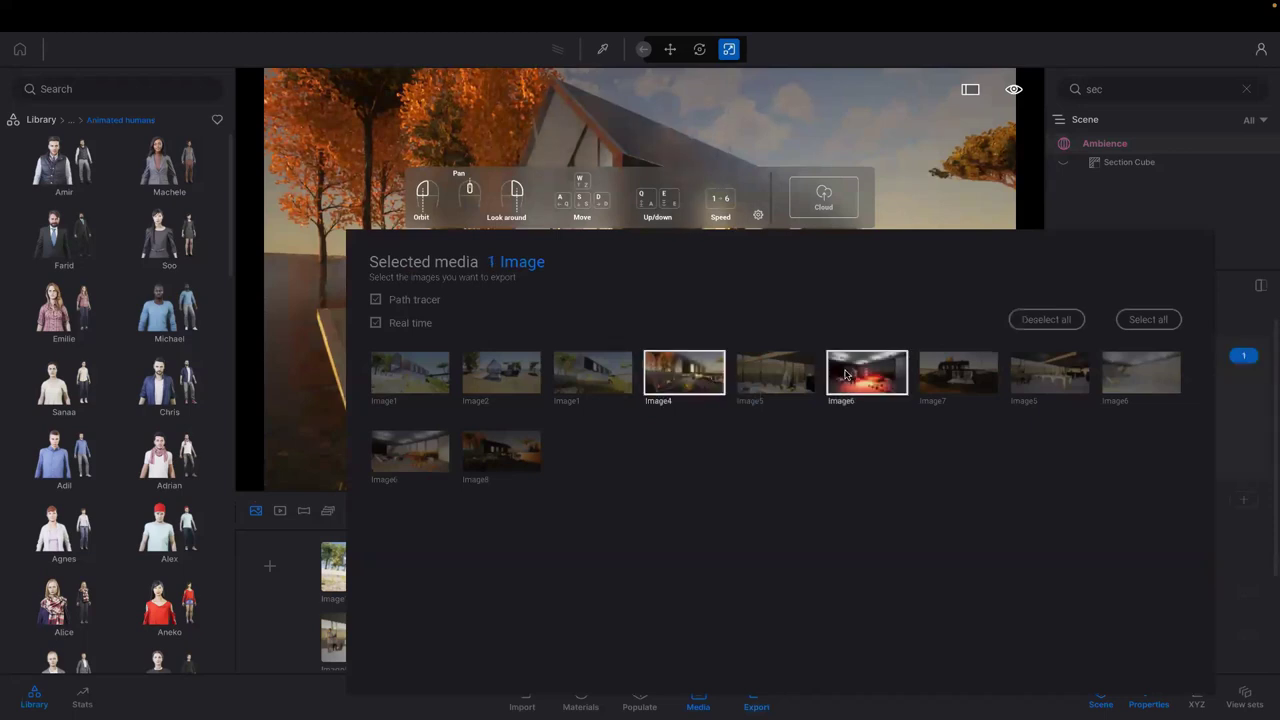
click(1234, 286)
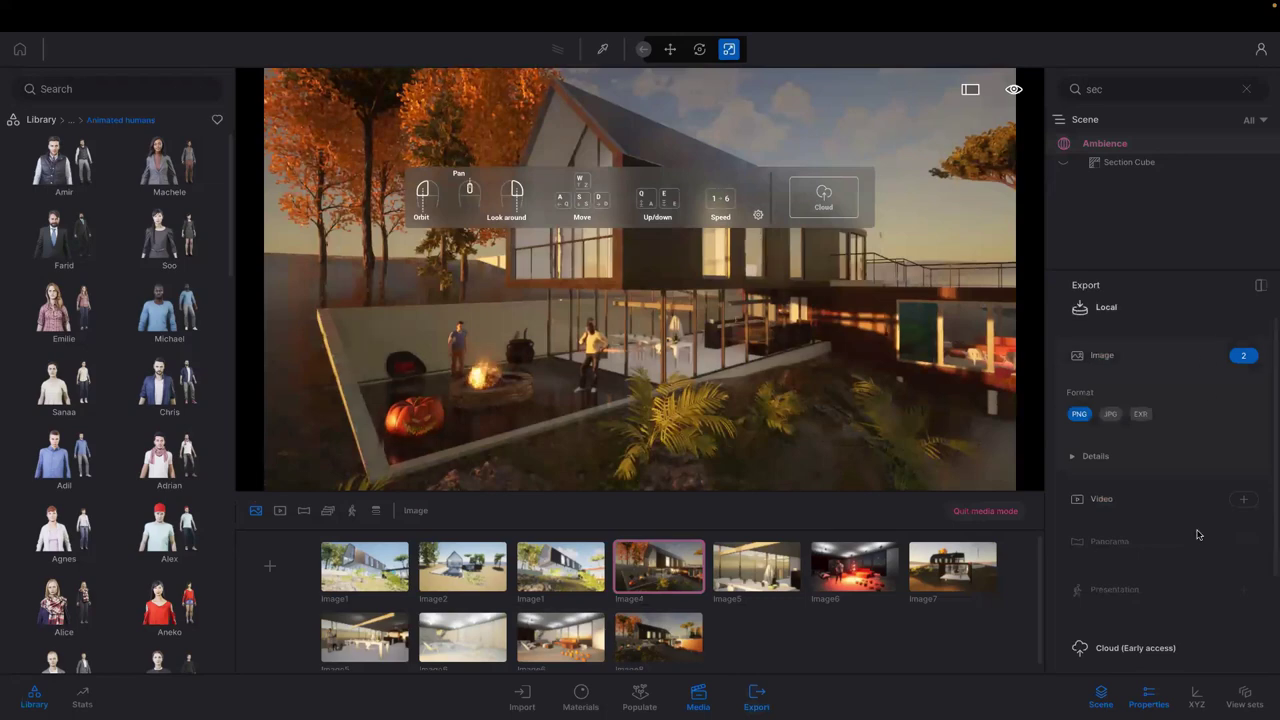
Export the selected images to the LaCie drive
scroll(1200, 500, down, 3)
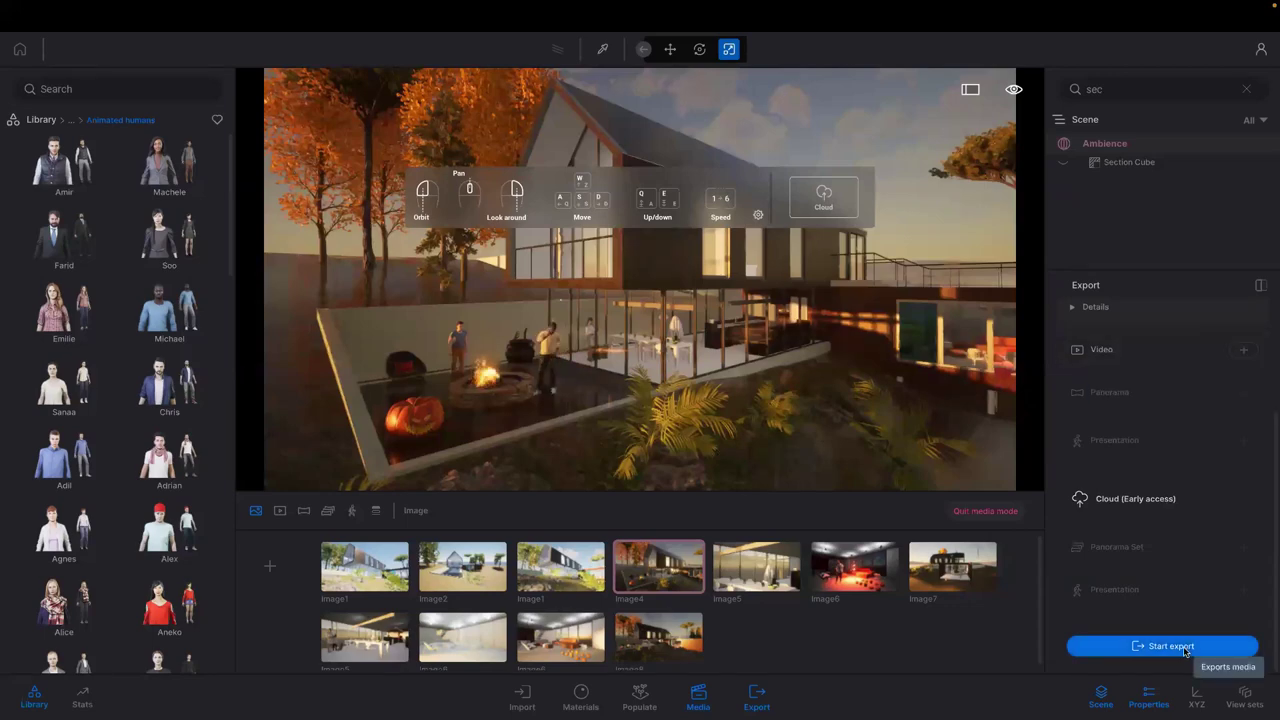
click(1184, 652)
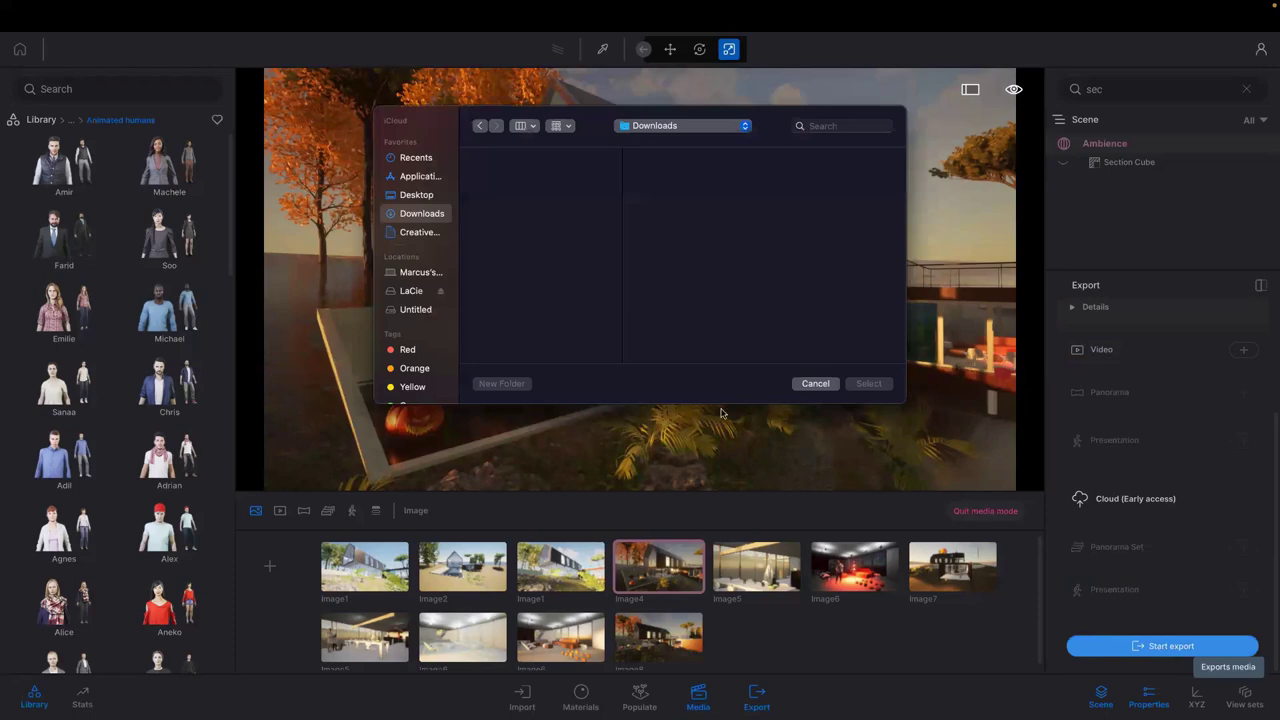
click(411, 292)
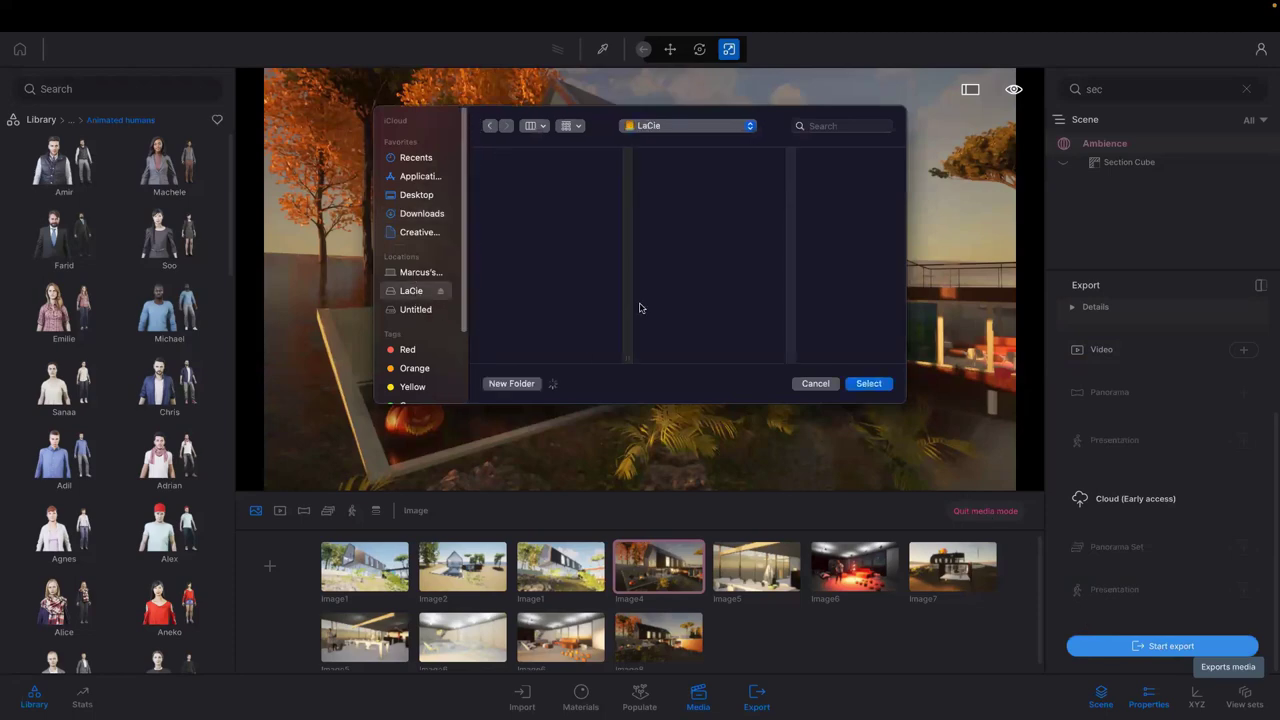
click(869, 384)
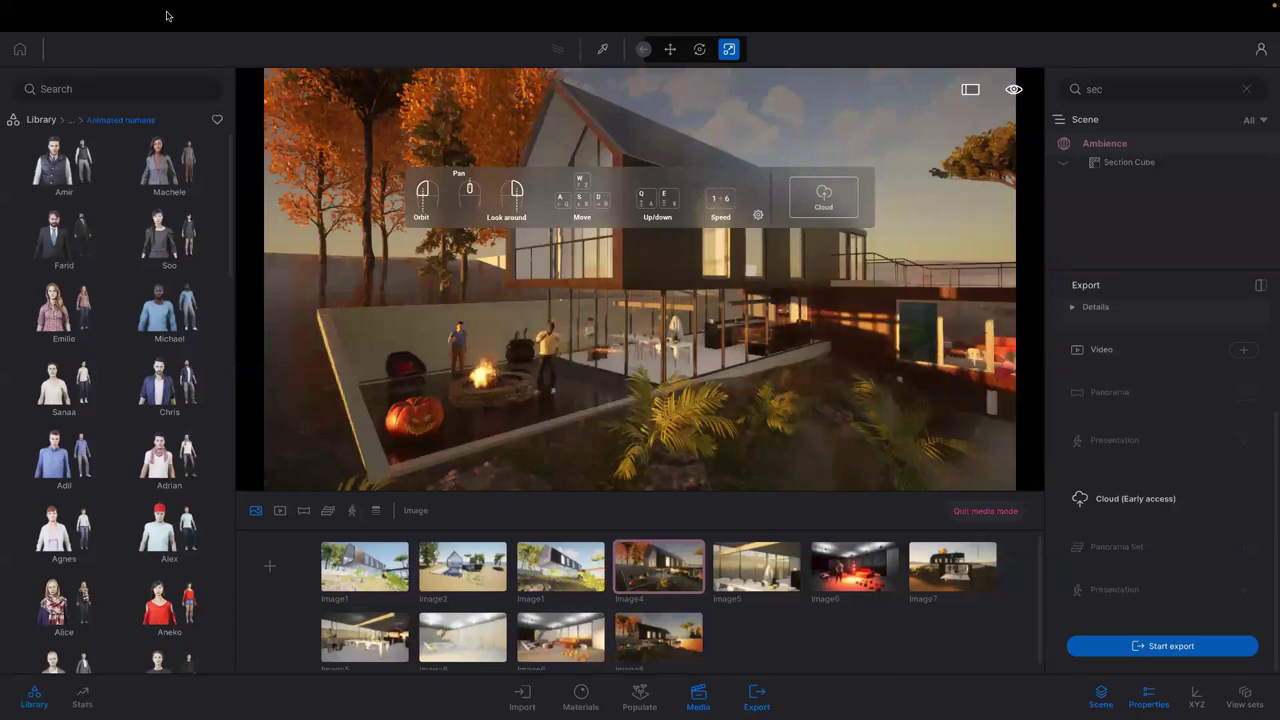
Close the Twinmotion project, switch to the presentation in Google Chrome and exit its full-screen slideshow
mouse_move(11, 18)
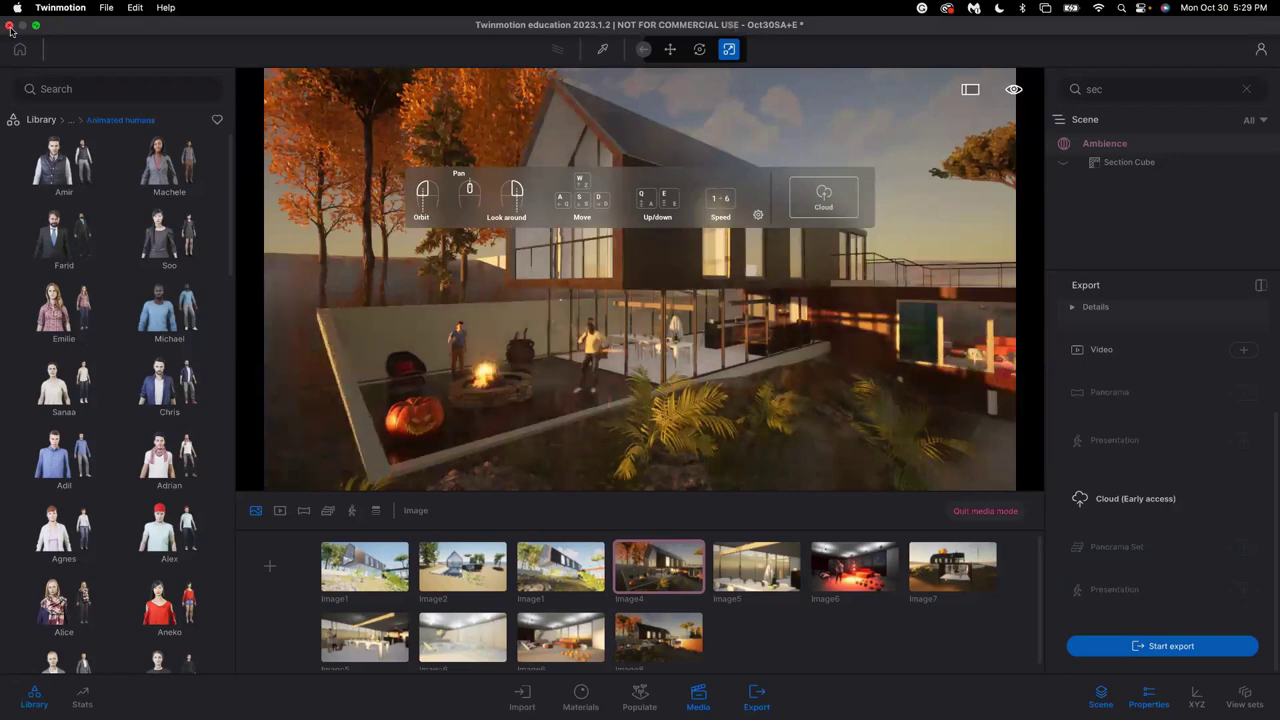
click(9, 25)
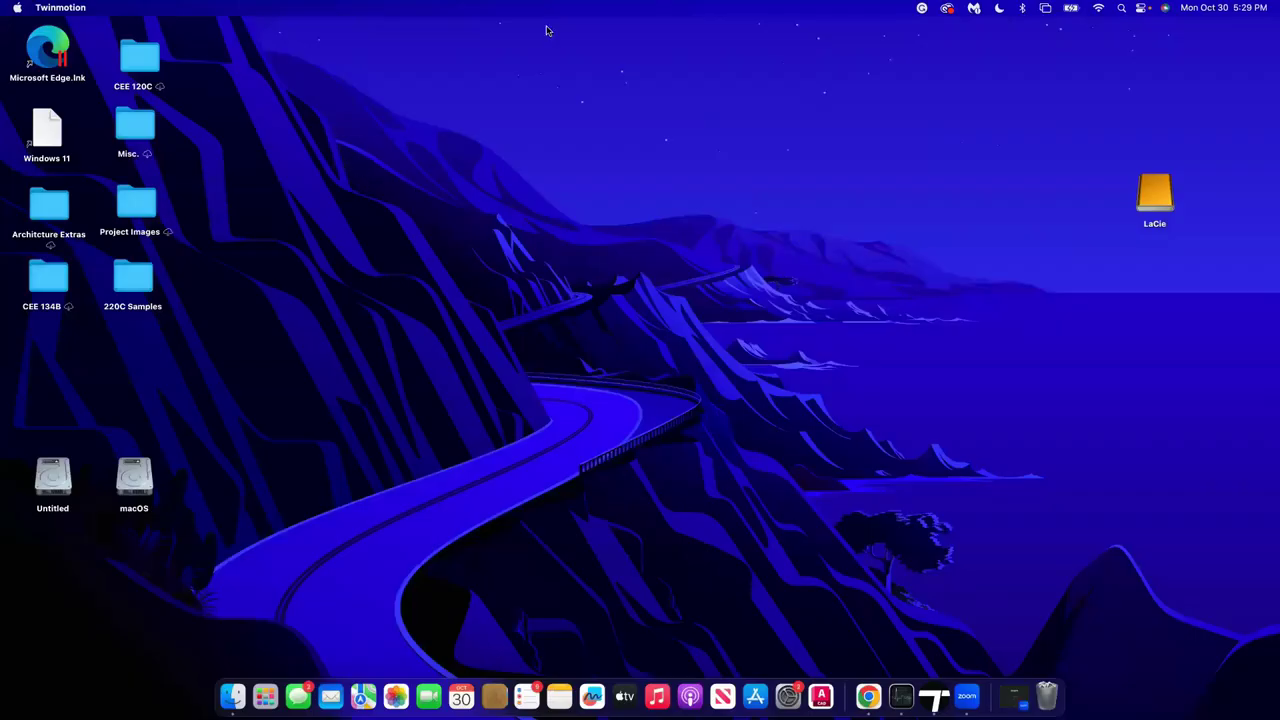
key(ctrl+Up)
click(597, 48)
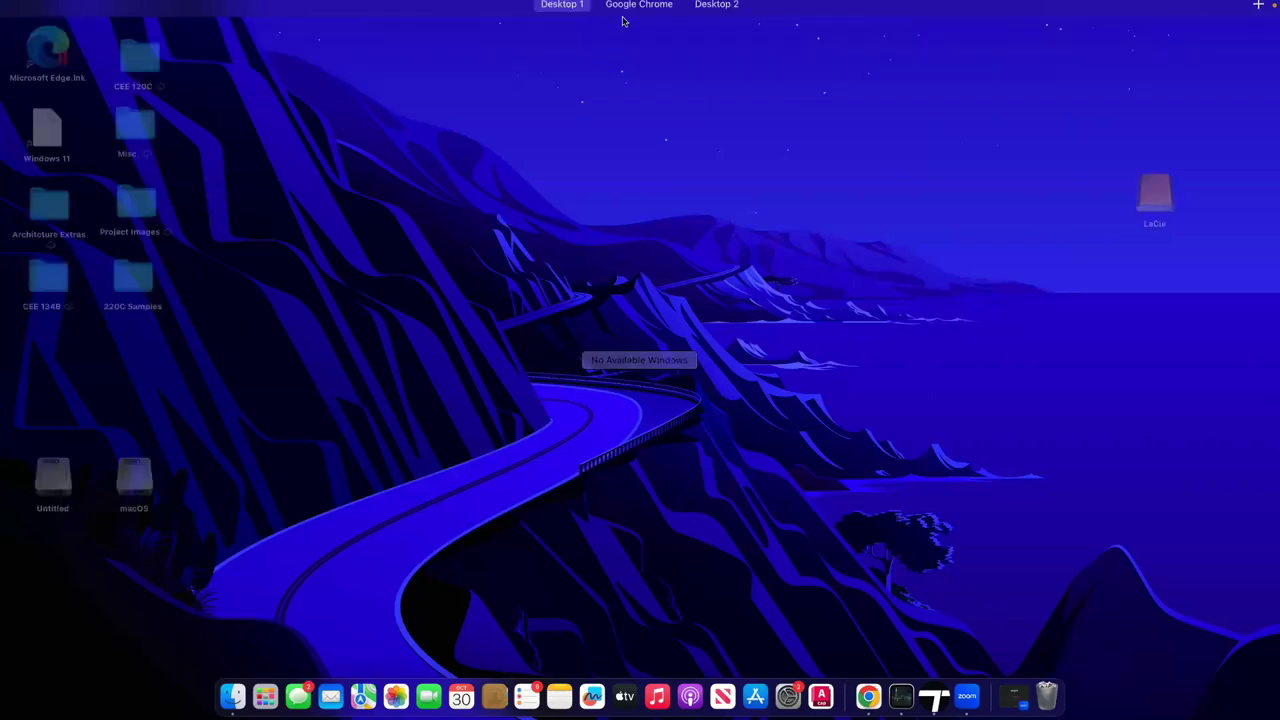
click(625, 105)
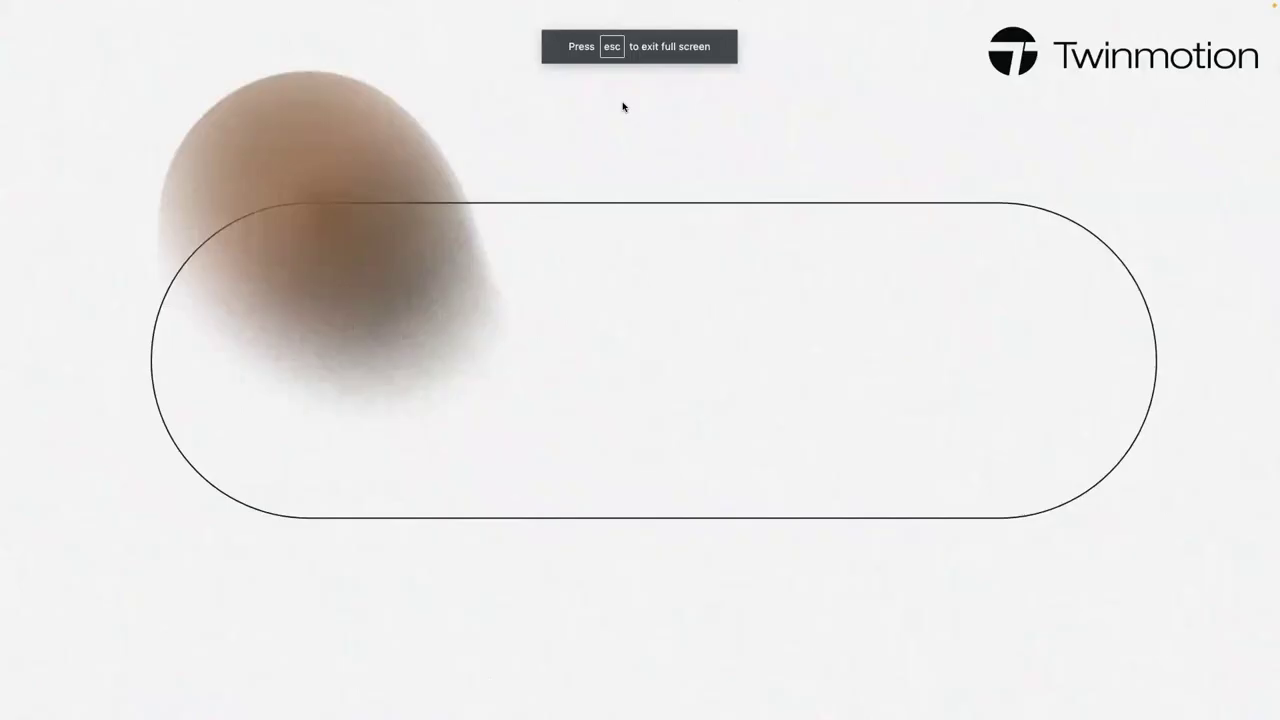
key(Escape)
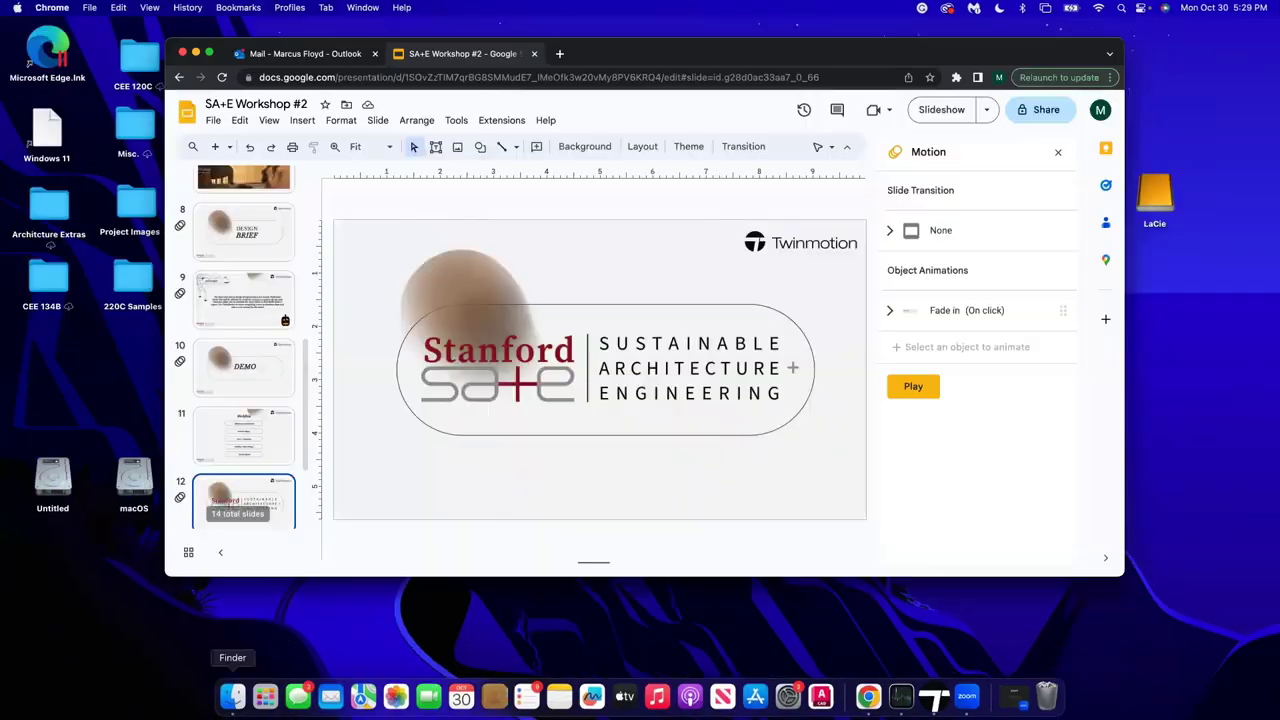
Browse to the LaCie drive in Finder and open the exported Image4_003.png in Preview to examine the exterior render
click(230, 700)
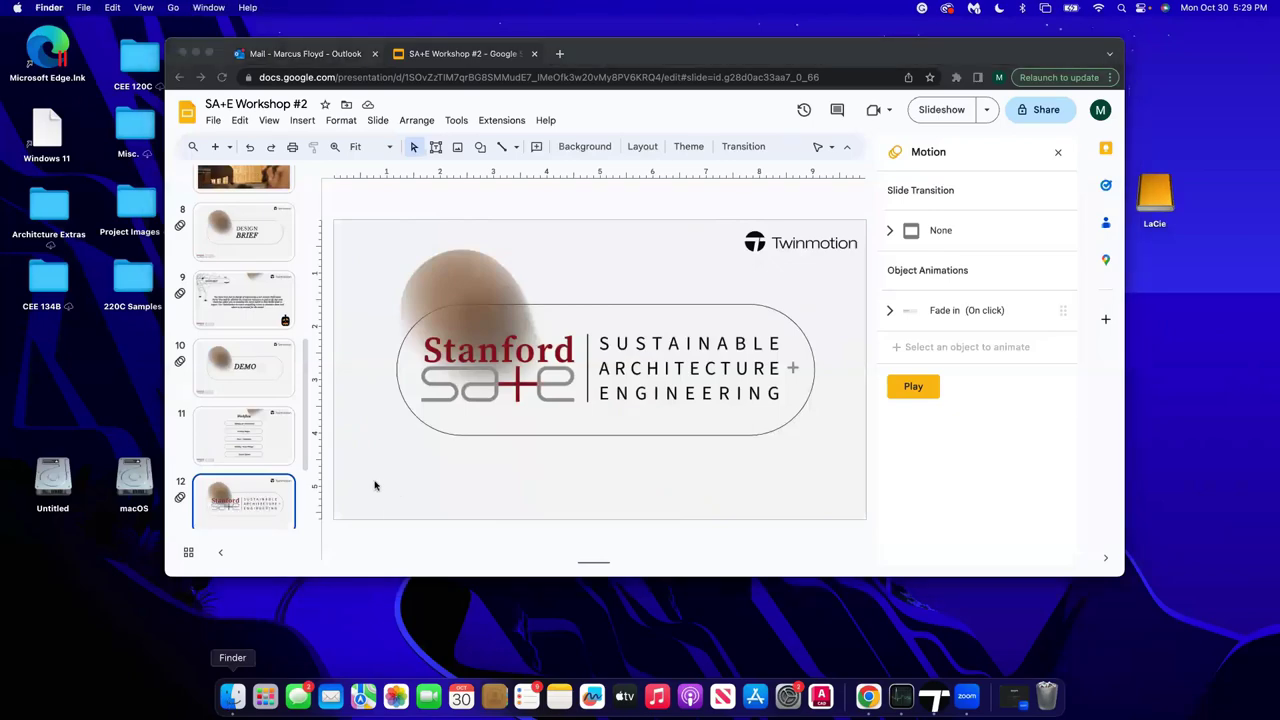
click(371, 477)
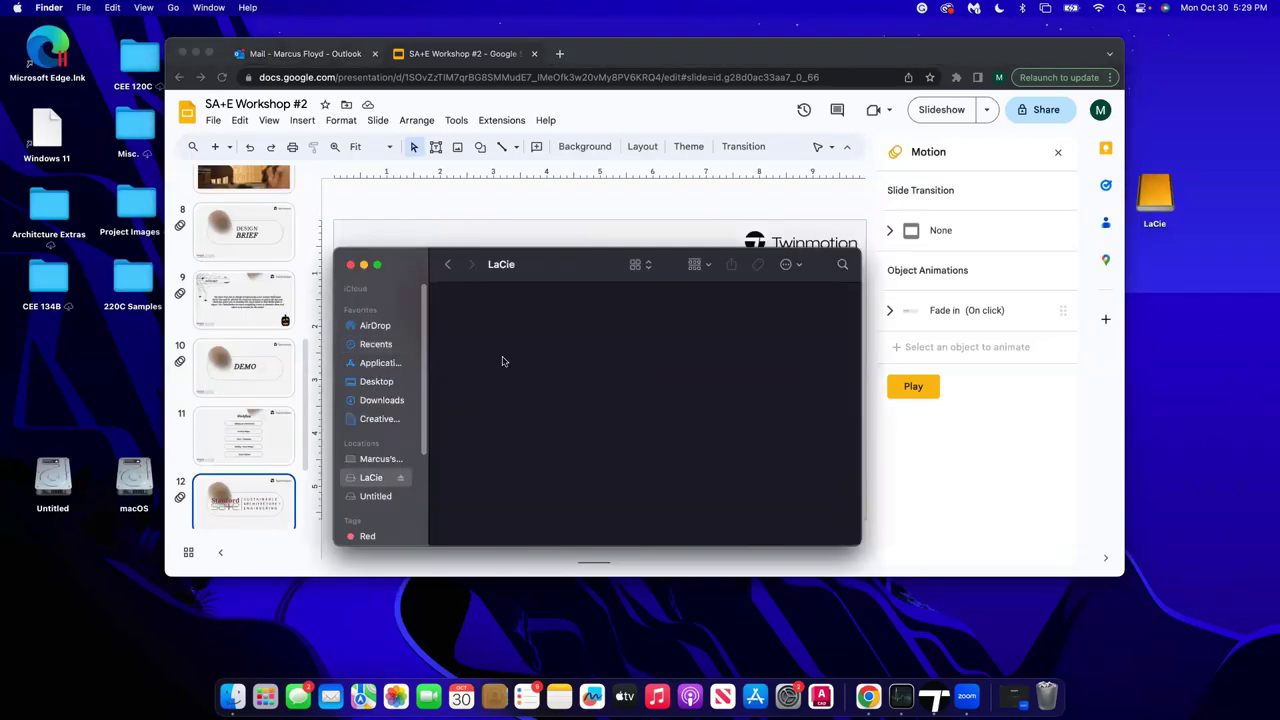
click(478, 338)
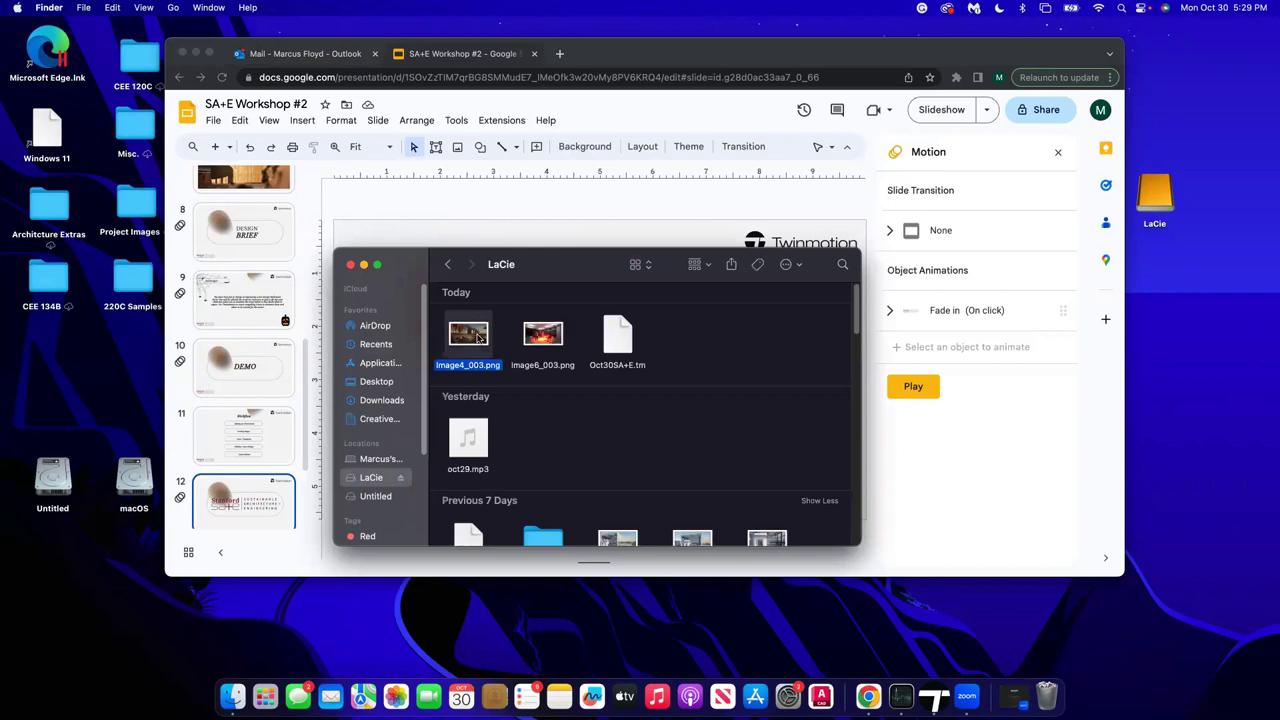
double_click(478, 338)
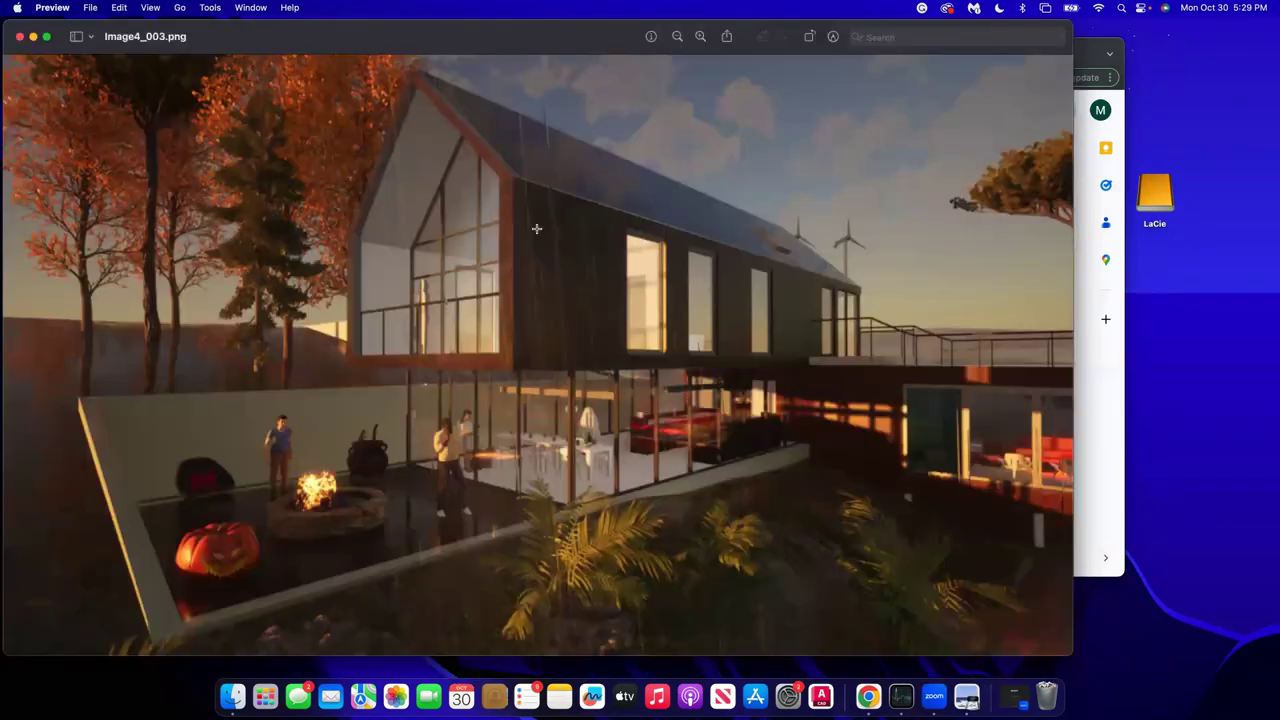
drag(583, 35, 665, 37)
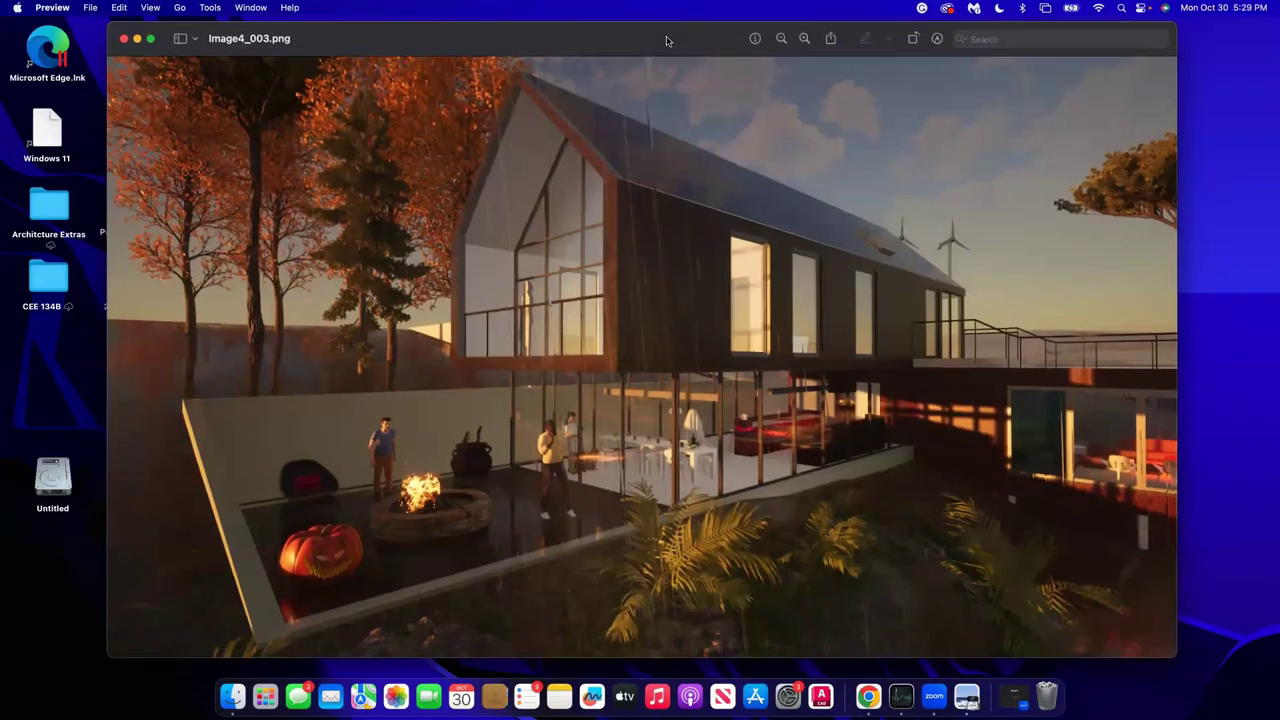
drag(666, 41, 678, 41)
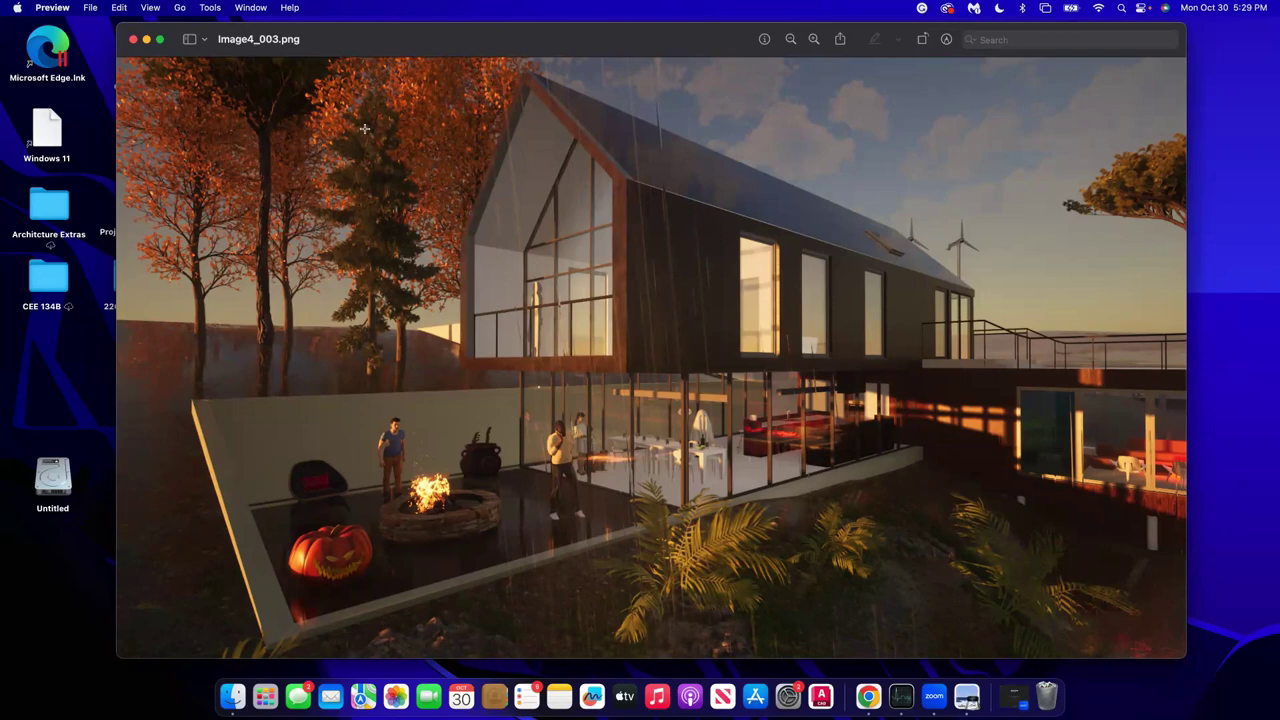
Put the Image4 render away, examine the exported Image6_003.png in Preview, then close it and return to the presentation in Chrome
click(148, 39)
click(557, 331)
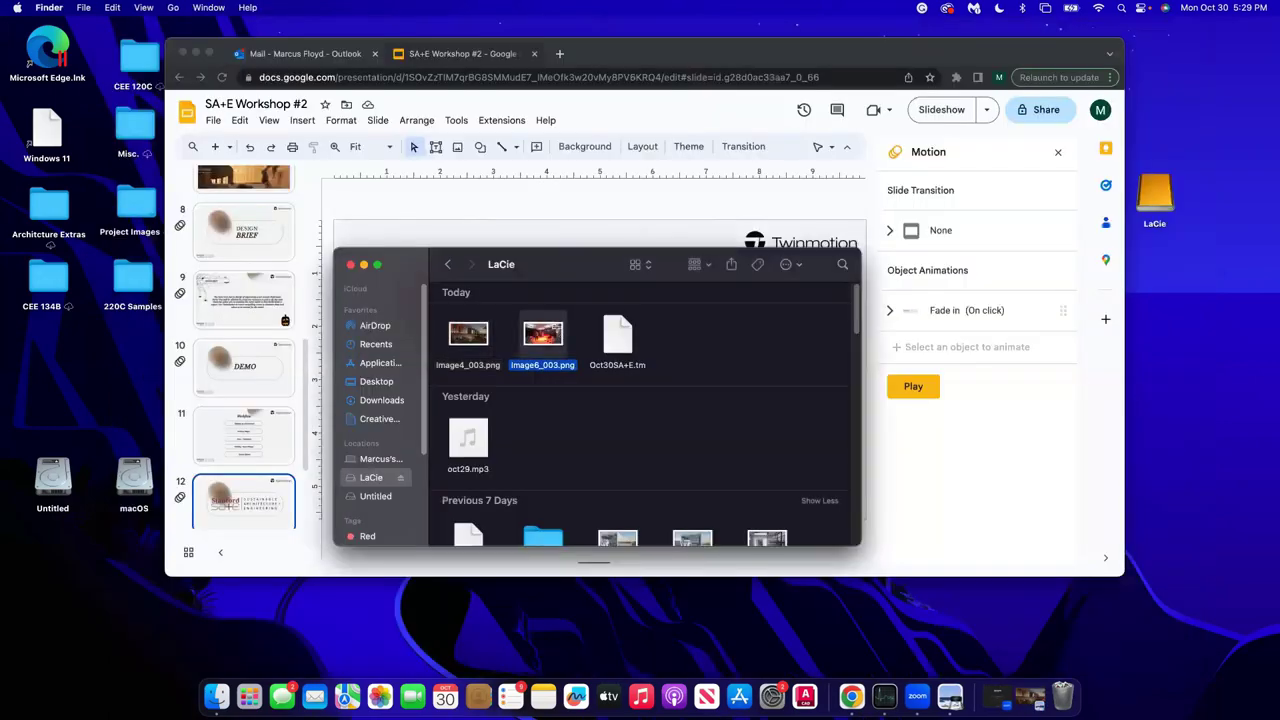
double_click(557, 331)
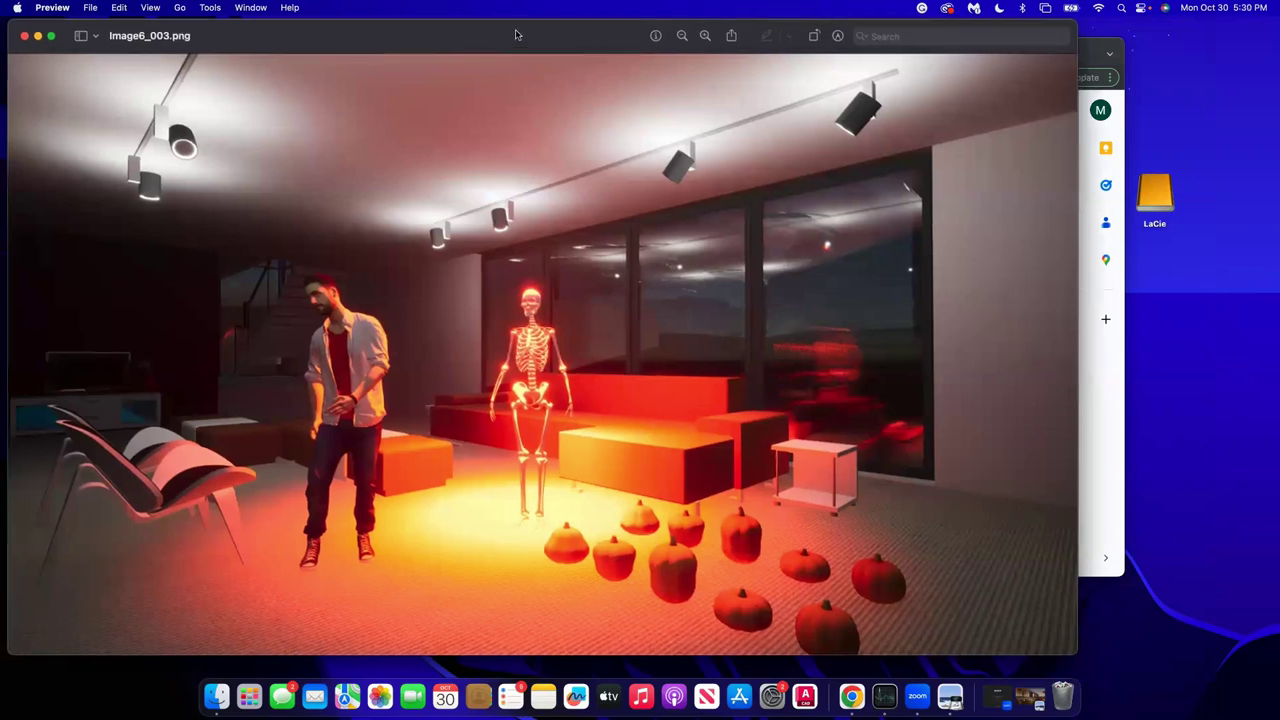
drag(516, 36, 636, 43)
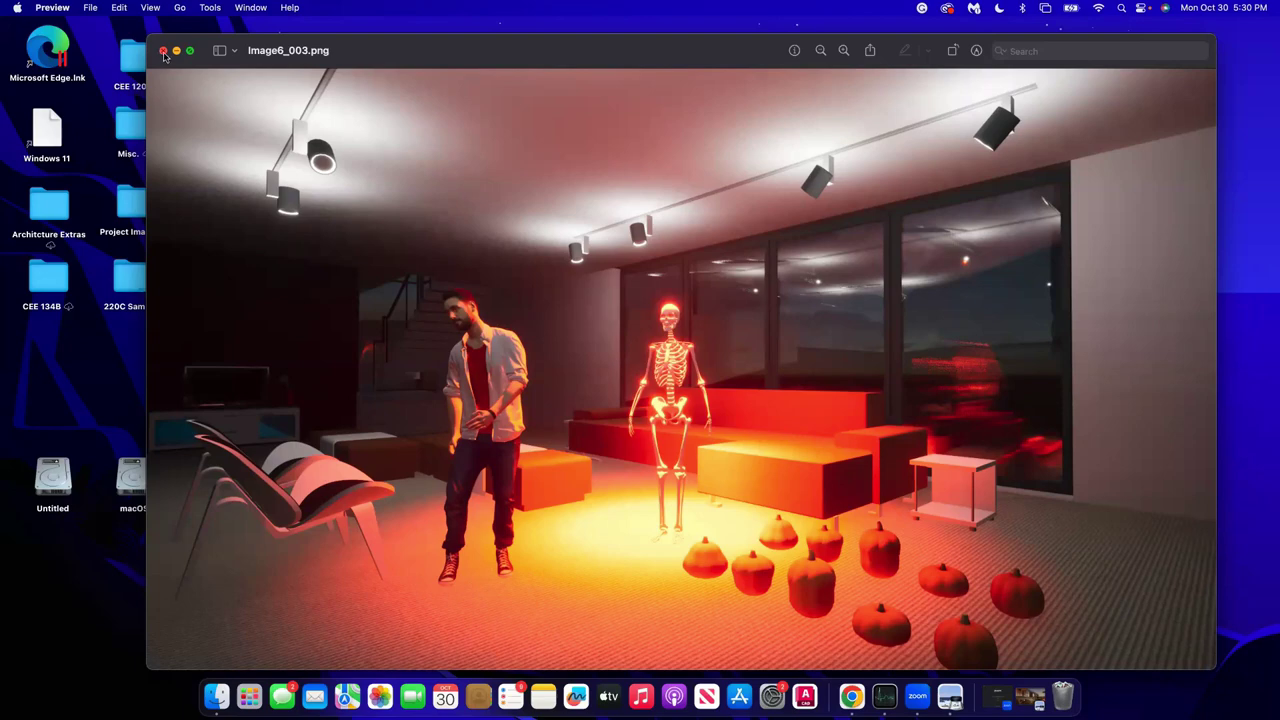
key(super+w)
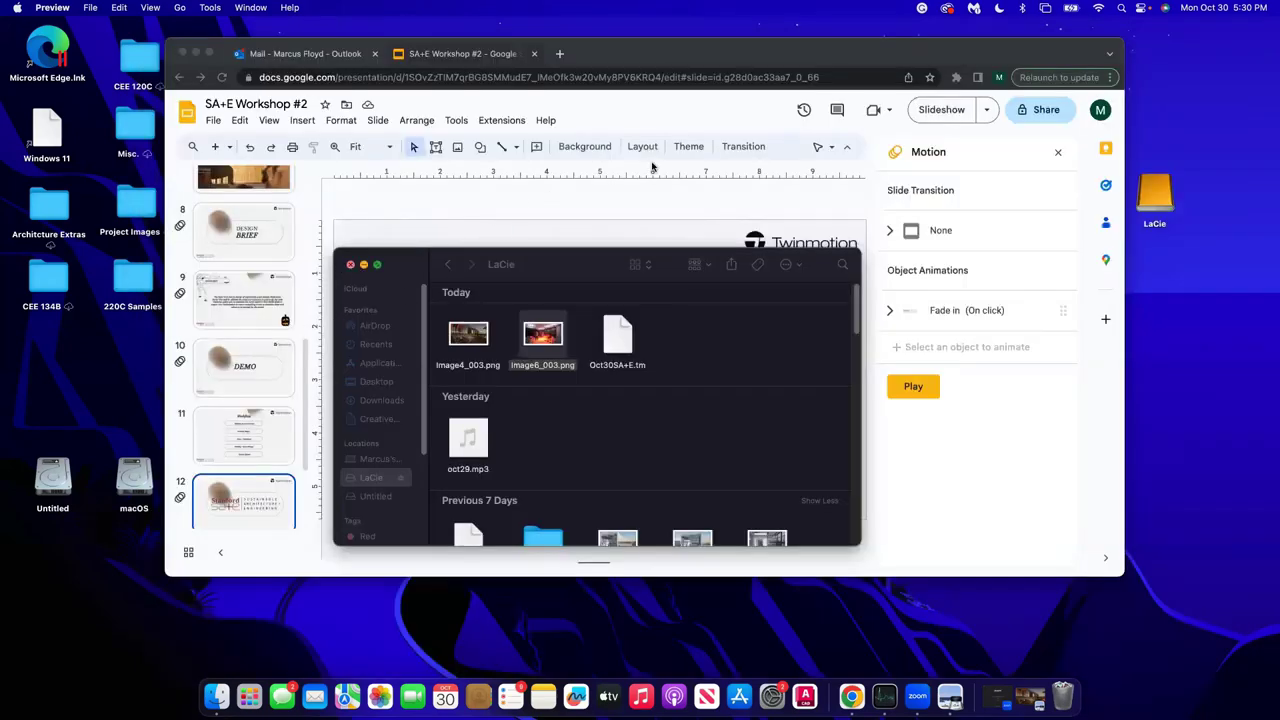
key(super+q)
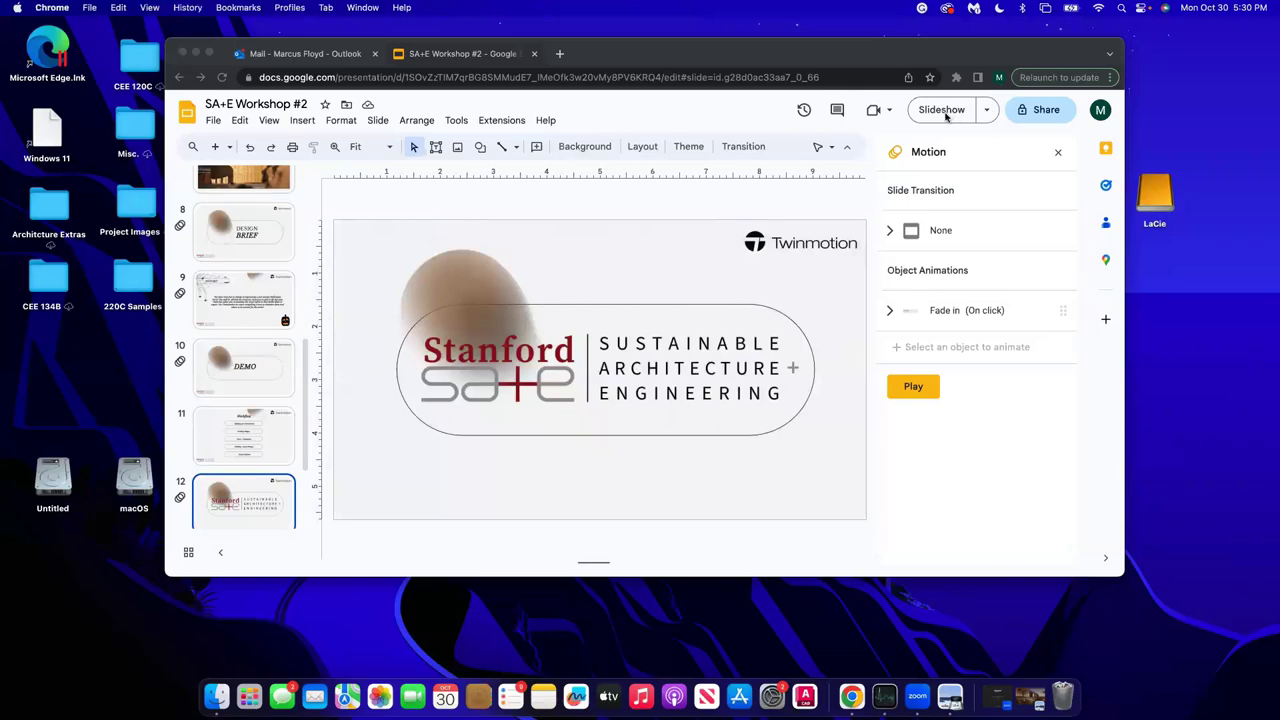